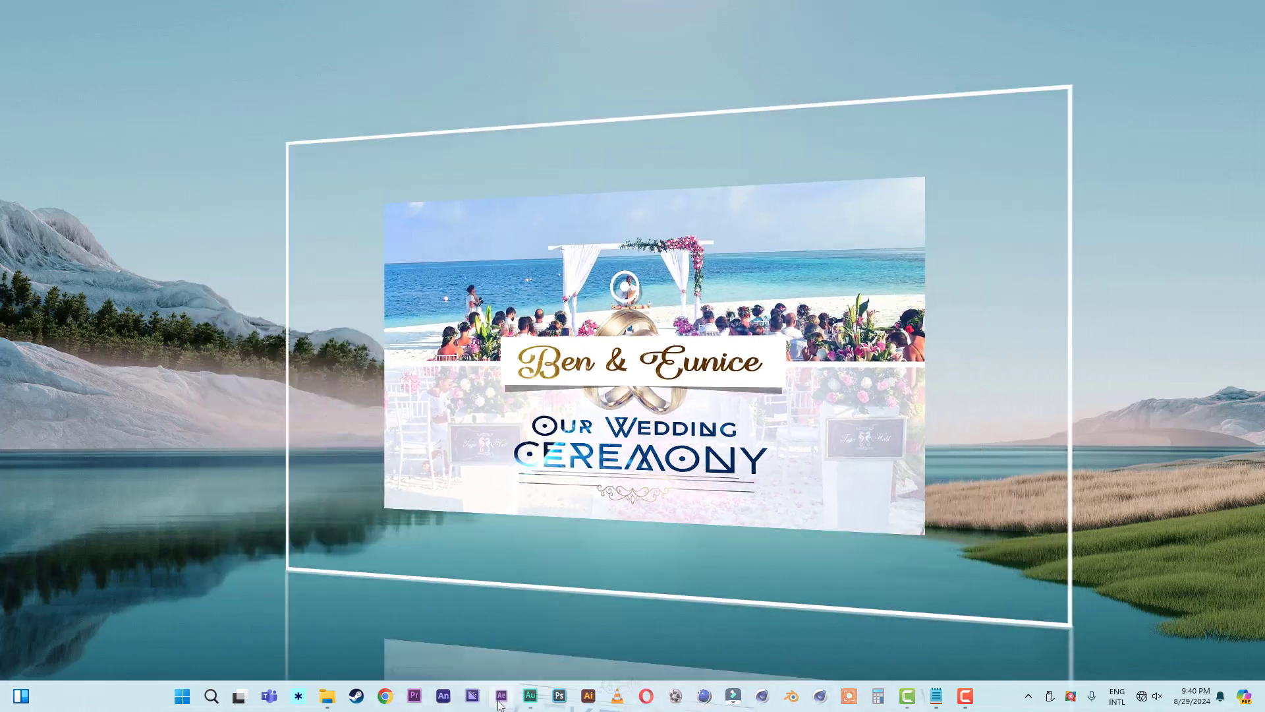
Step: Switch to After Effects and start a new composition with a width and height of 1500 px
left_click(501, 696)
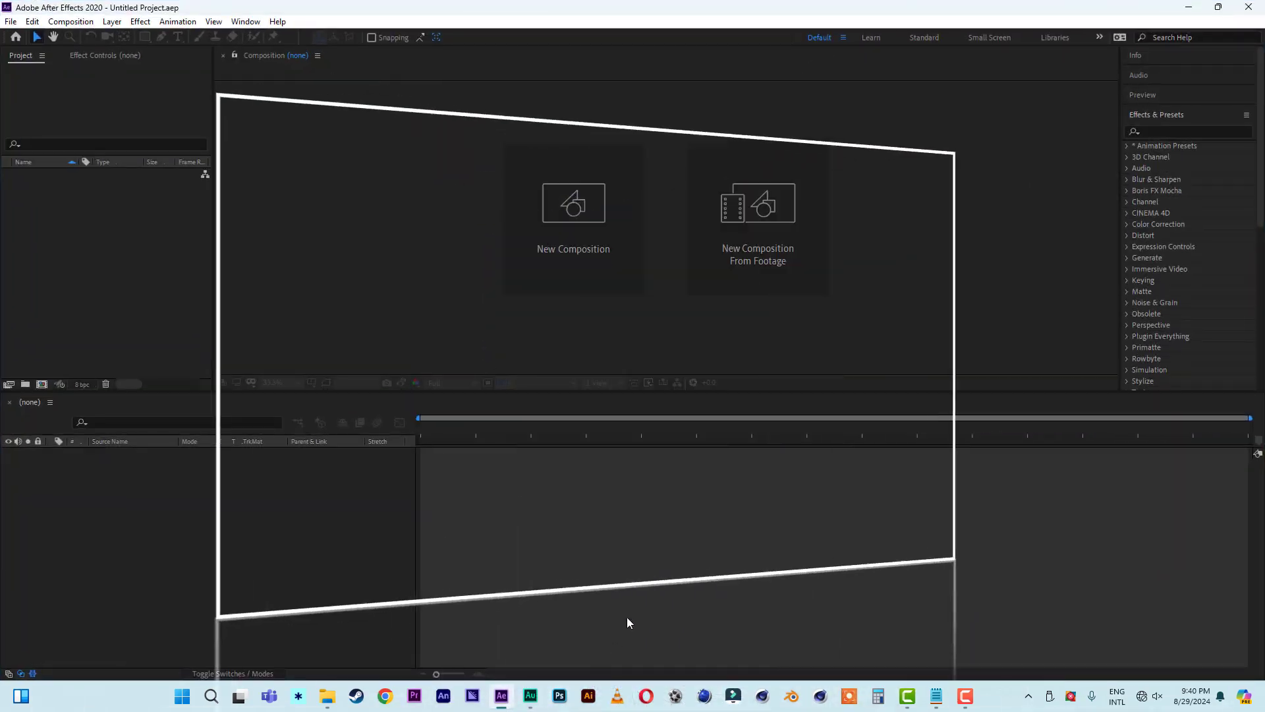
left_click(574, 218)
left_click(514, 179)
type("1500")
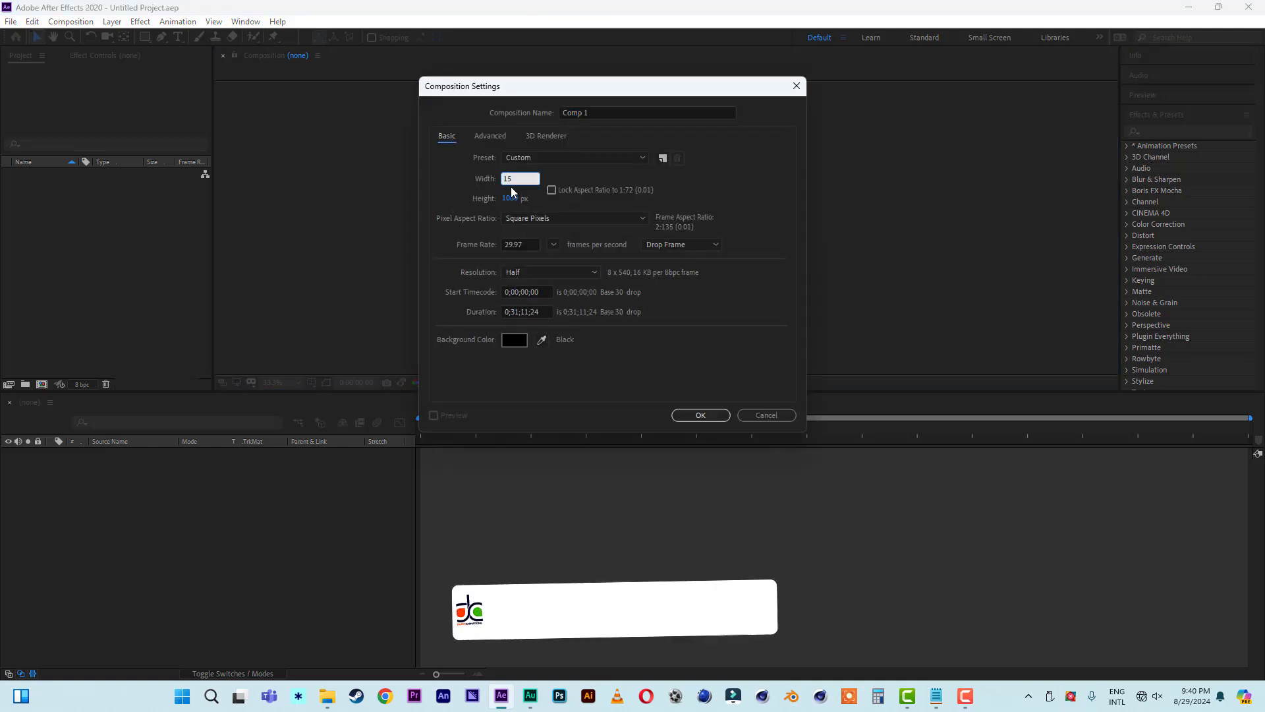
left_click(510, 199)
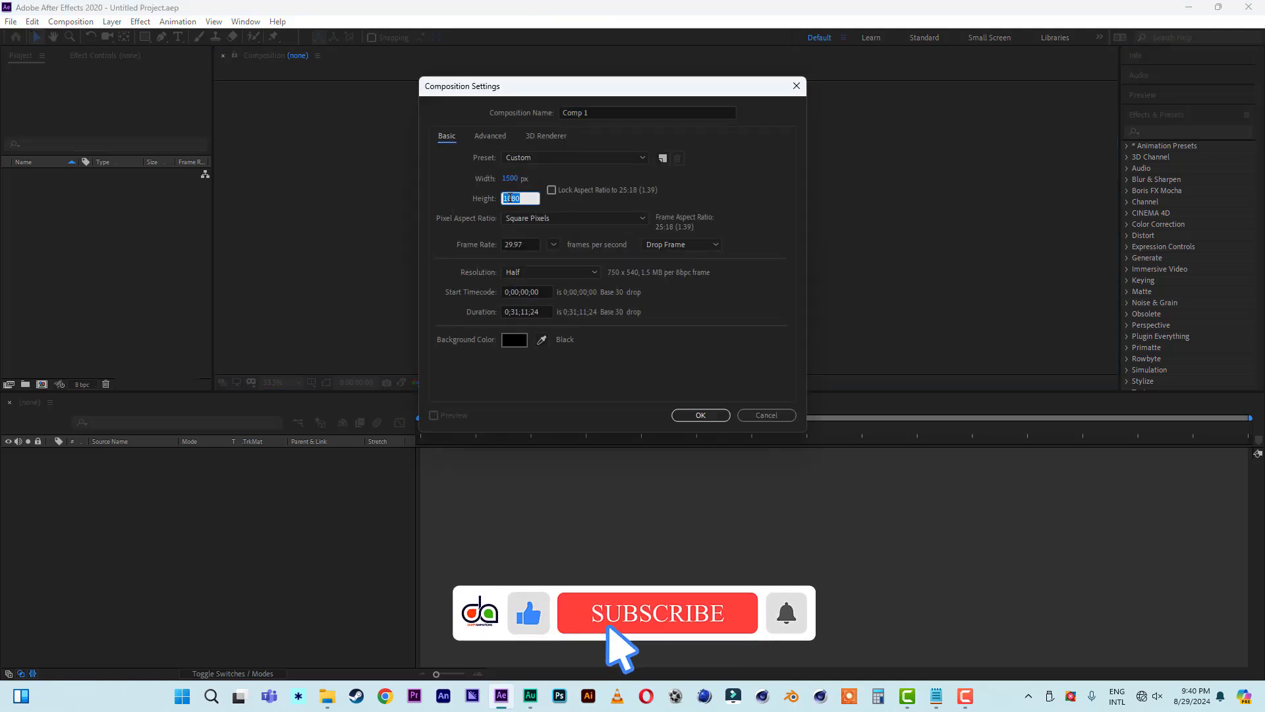
type("1500")
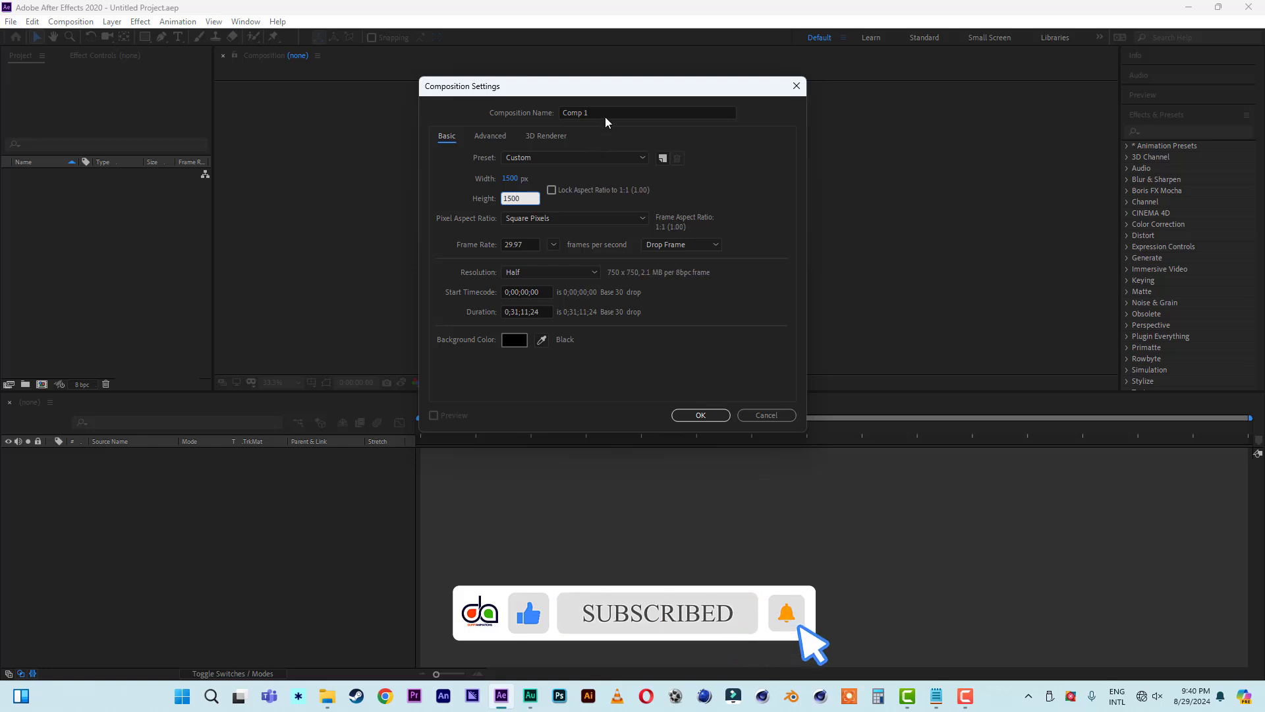
Step: Name the new composition wipe, set its duration to 0;00;10;00 and create it
key("Tab")
type("w")
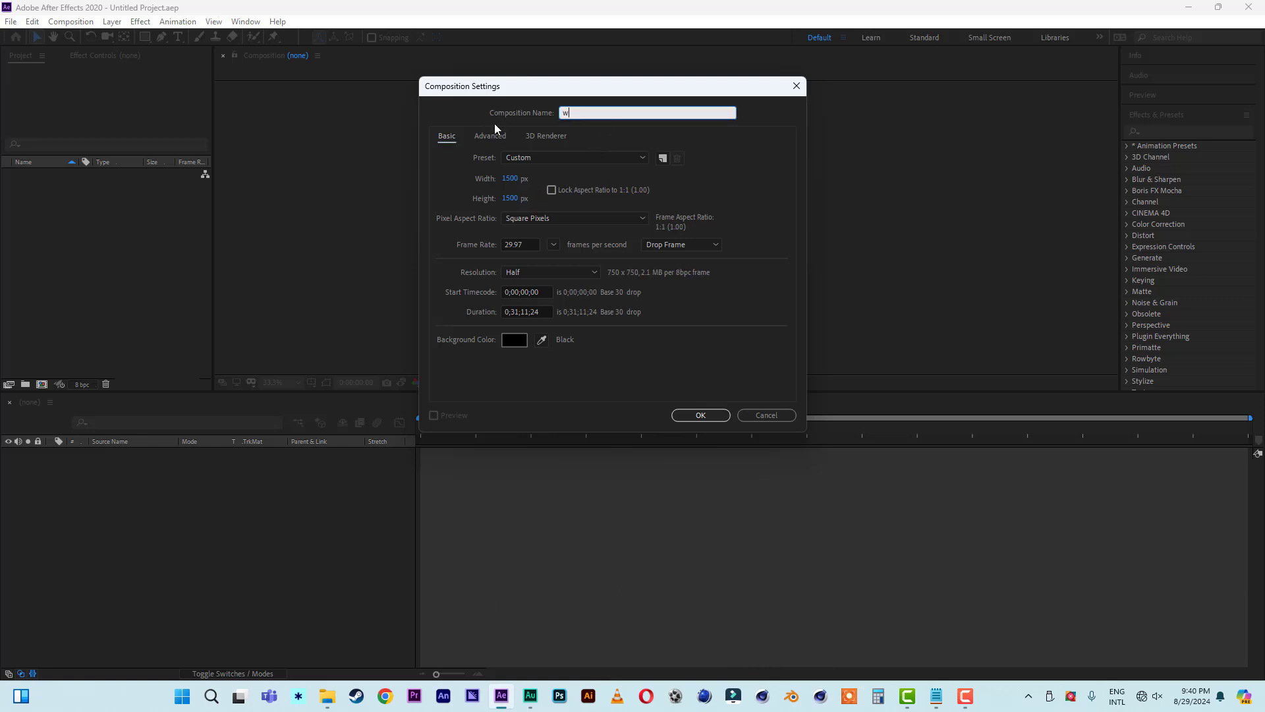
left_click(517, 312)
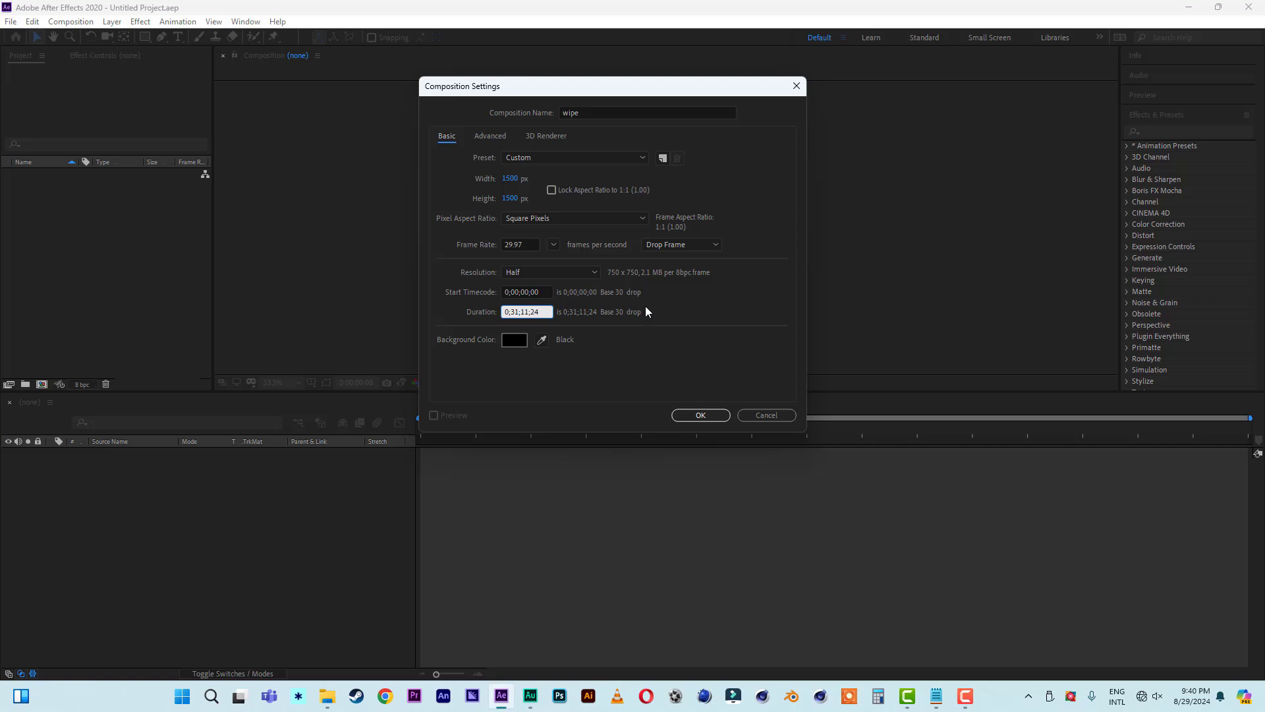
key("BackSpace")
key("BackSpace")
key("BackSpace")
type("0;00")
left_click(700, 415)
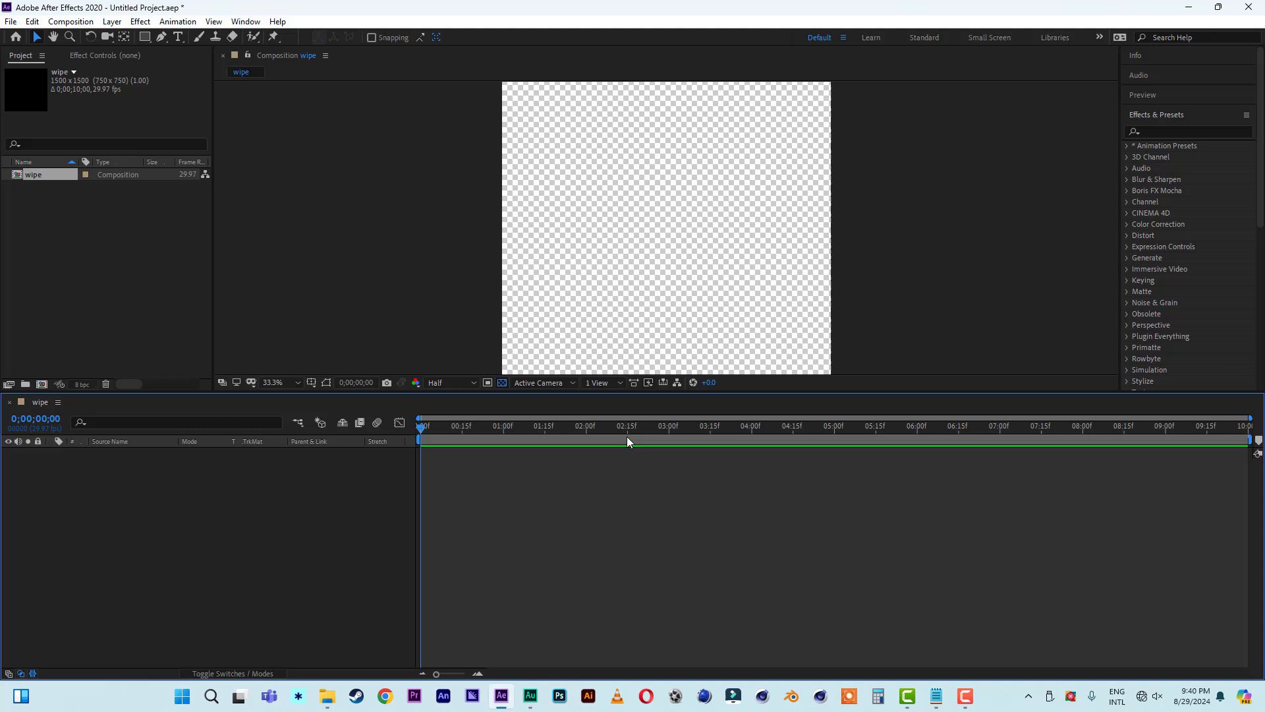
Step: Turn off the transparency grid and add a white solid layer to the wipe composition
left_click(502, 382)
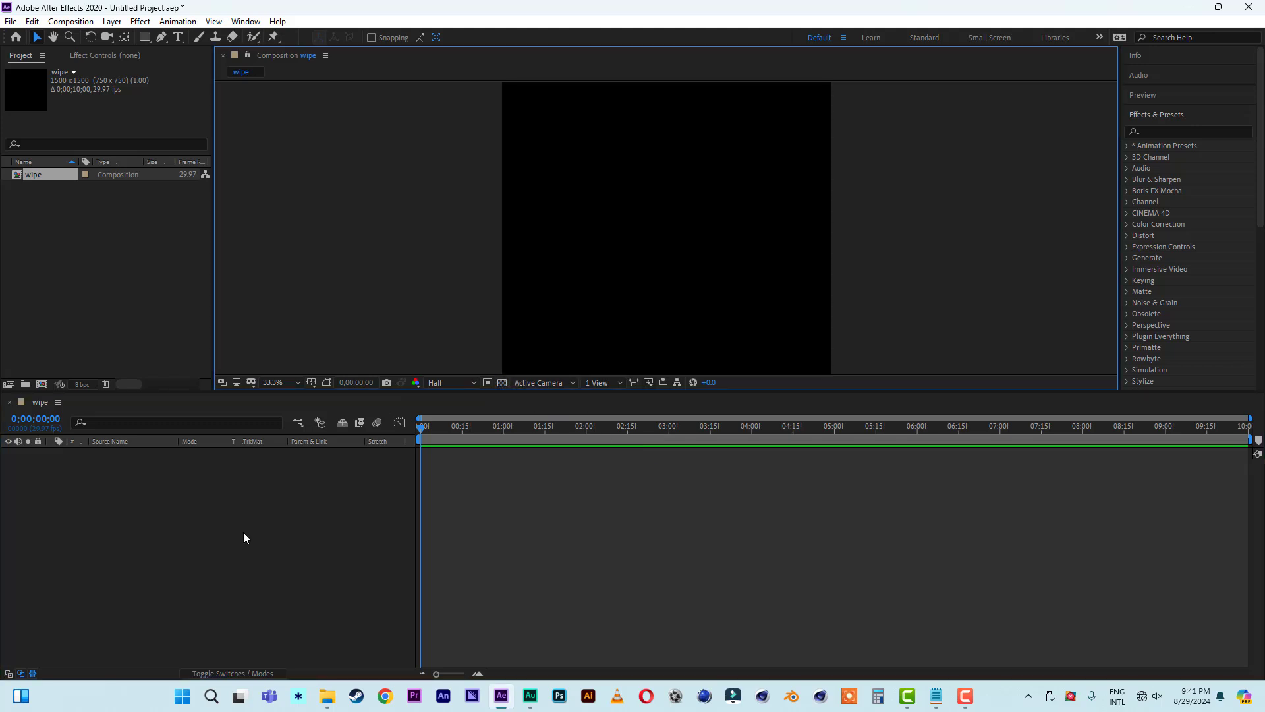
right_click(171, 551)
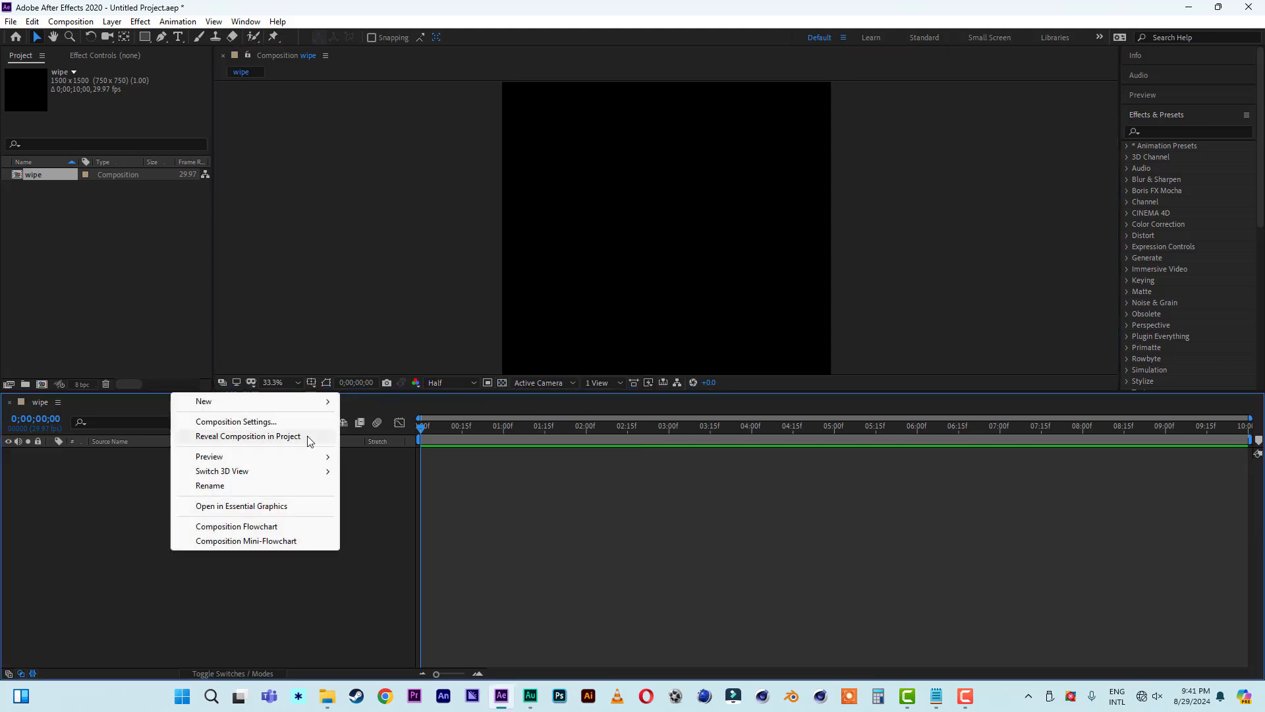
mouse_move(248, 402)
left_click(380, 436)
left_click(857, 370)
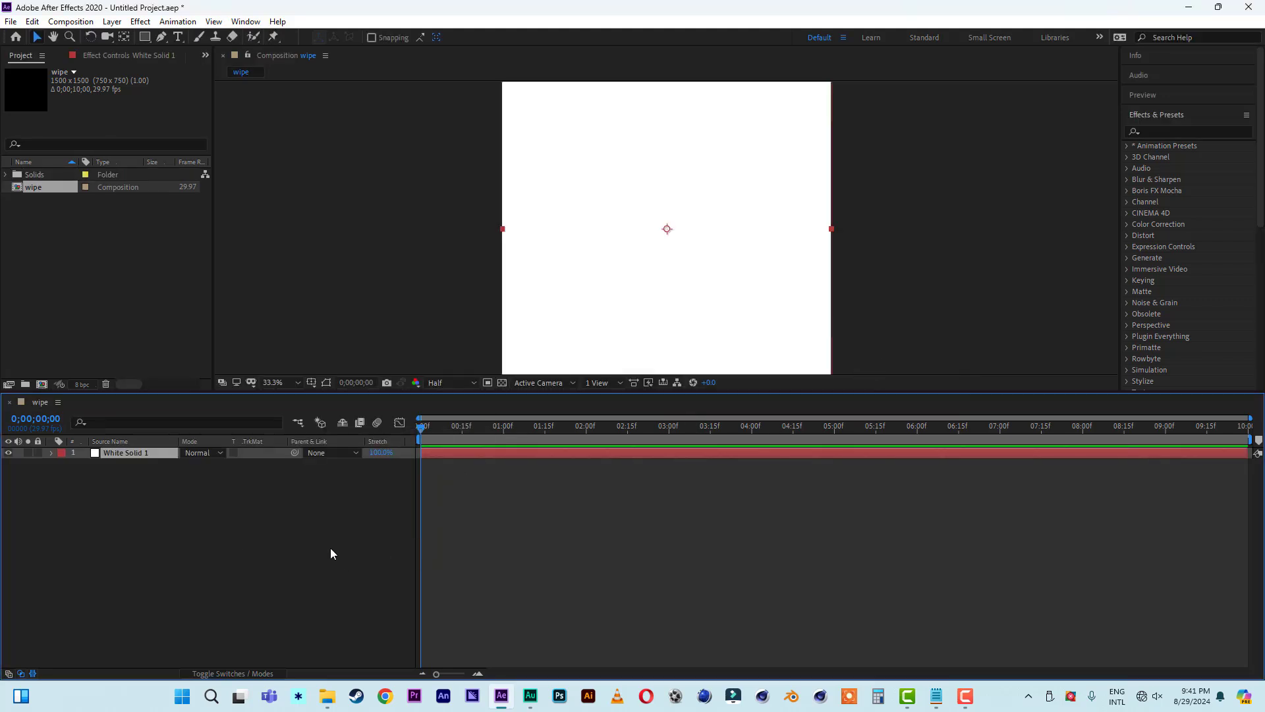
Step: Create a composition named scene 1 with the HDTV 1080 29.97 preset
left_click(42, 384)
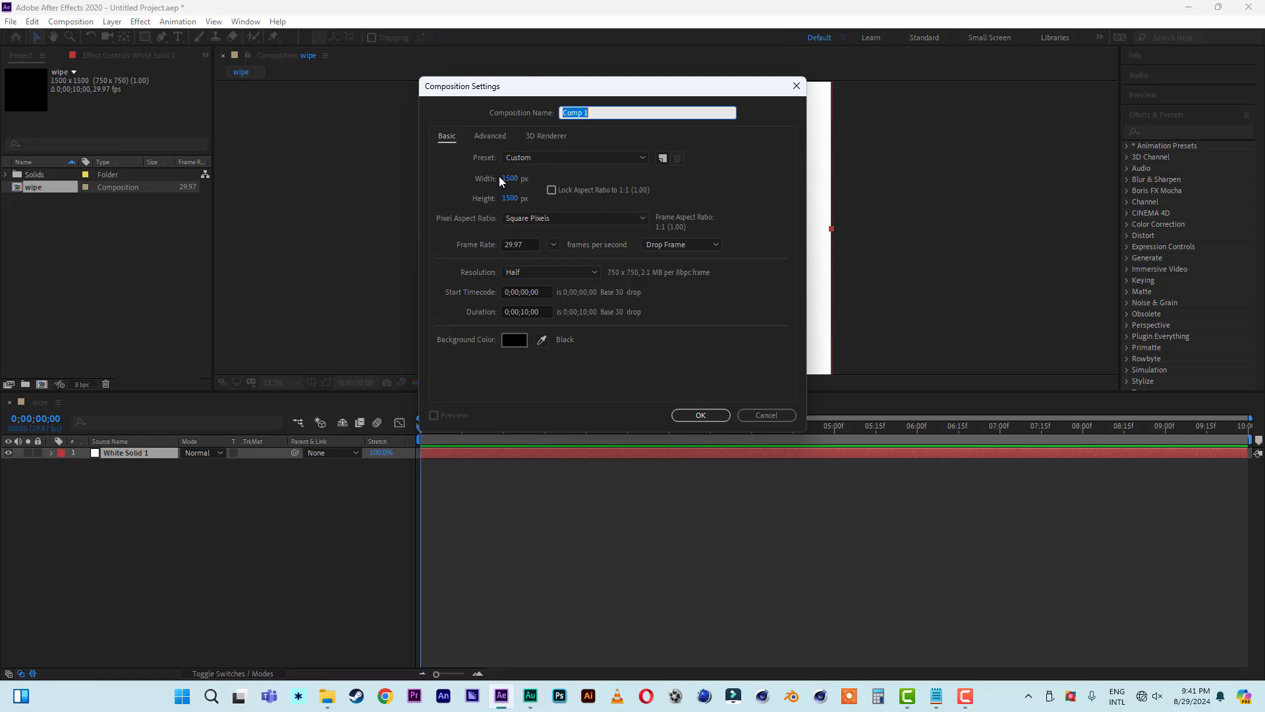
left_click(535, 157)
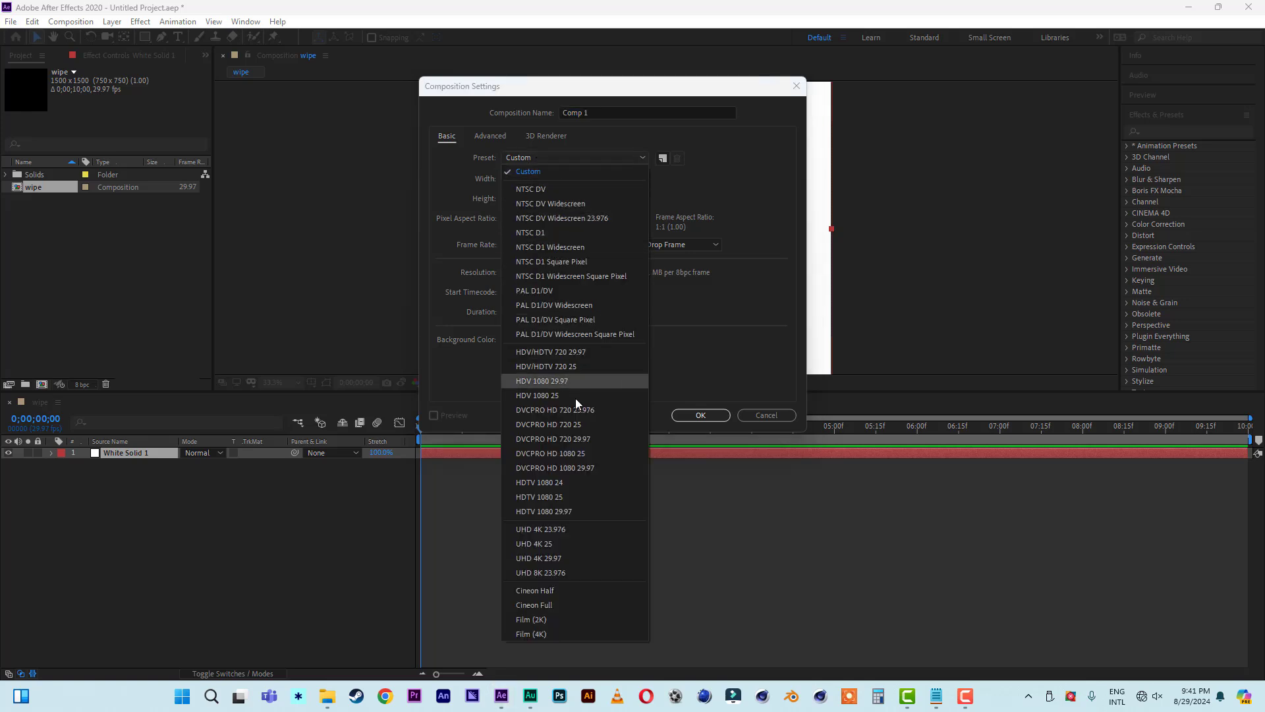
left_click(569, 511)
left_click(606, 112)
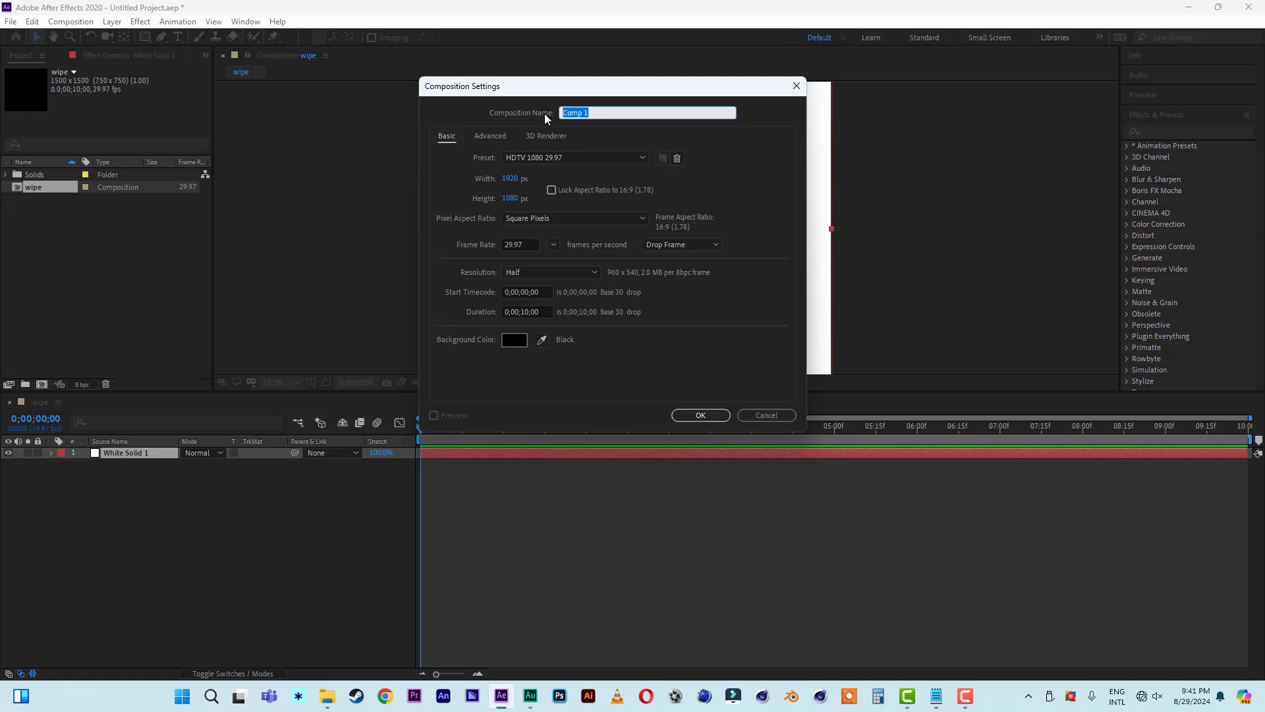
type("scene 1")
left_click(698, 415)
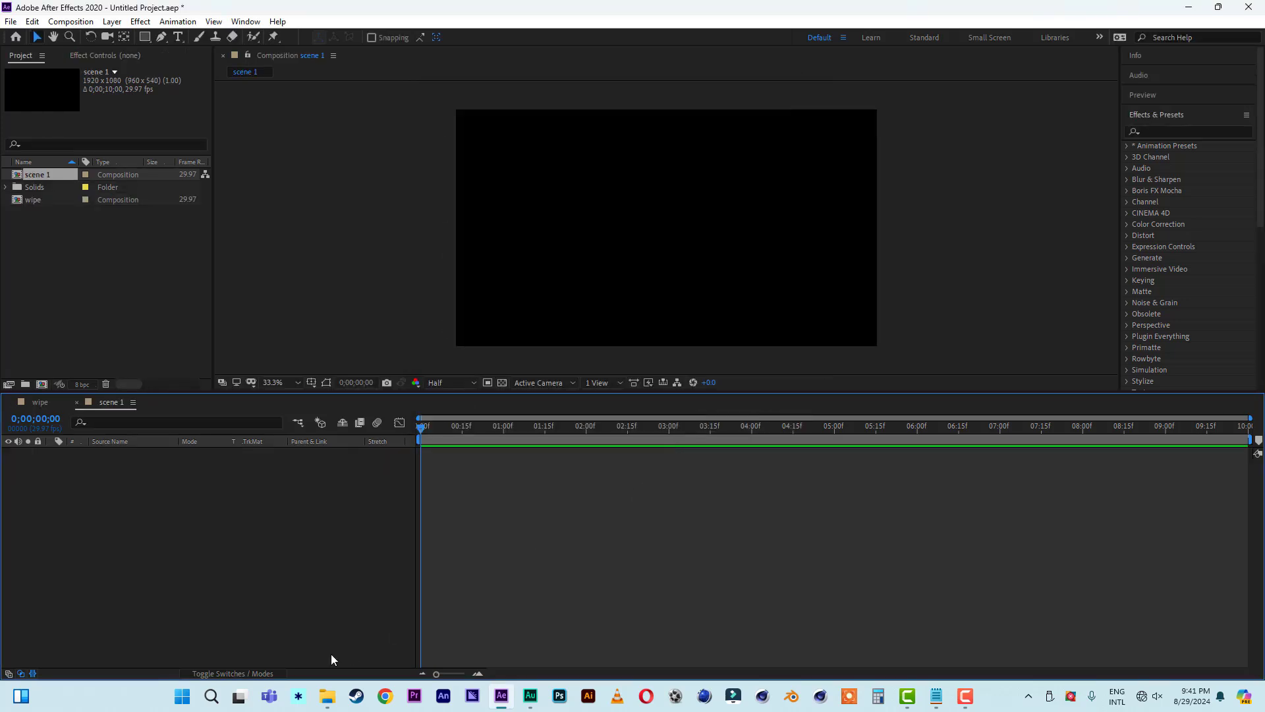
Step: Import all ten image files from the wedding intro folder into the project
left_click(328, 695)
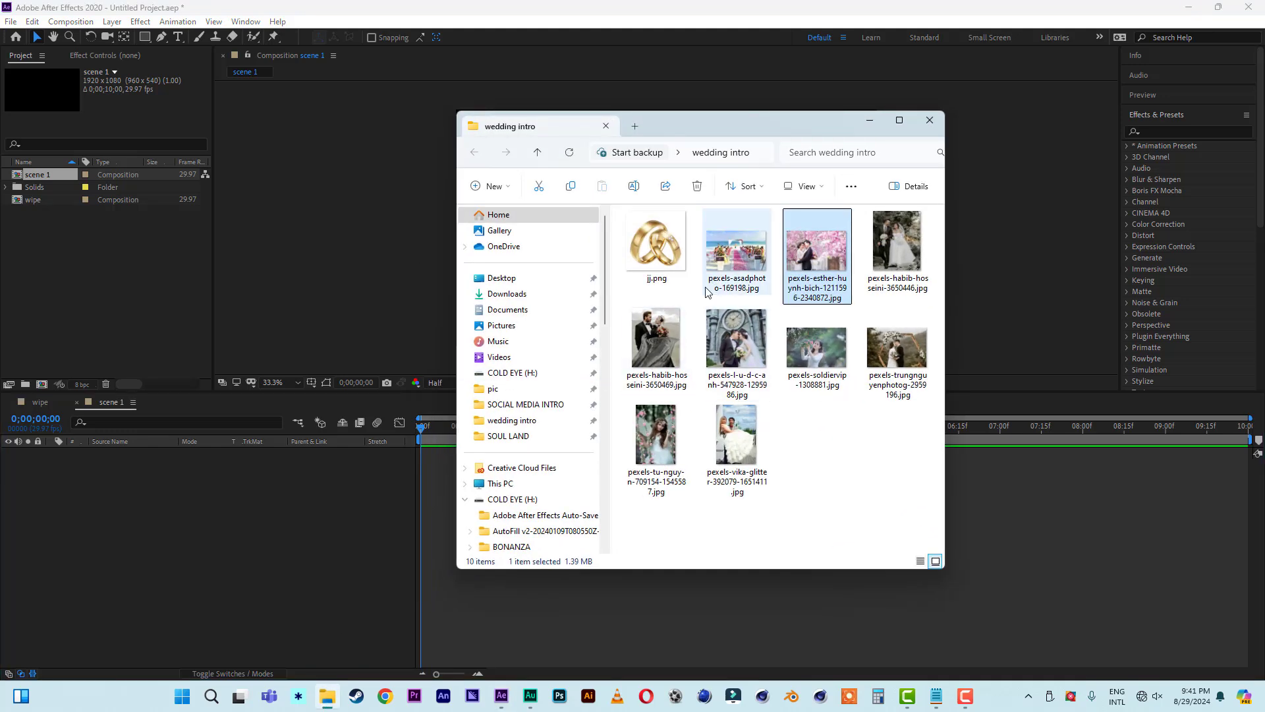
left_click(664, 270)
left_click(748, 458, "shift")
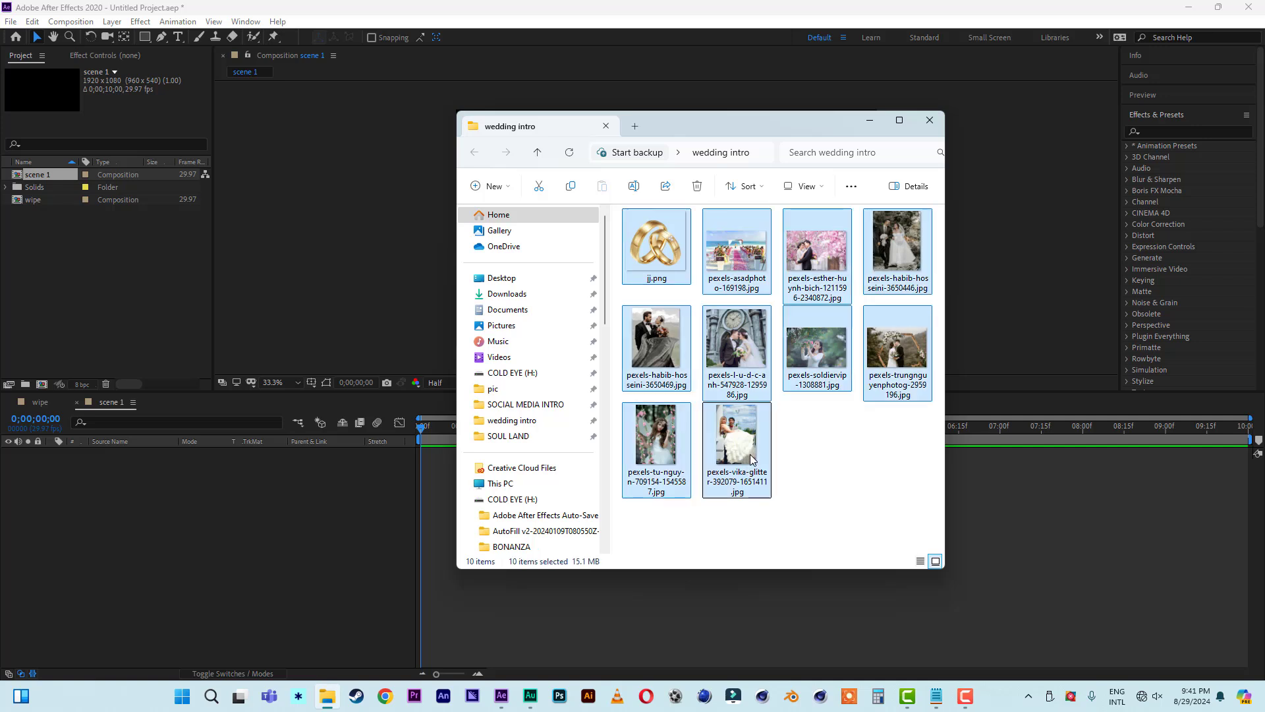
left_click_drag(661, 342, 108, 309)
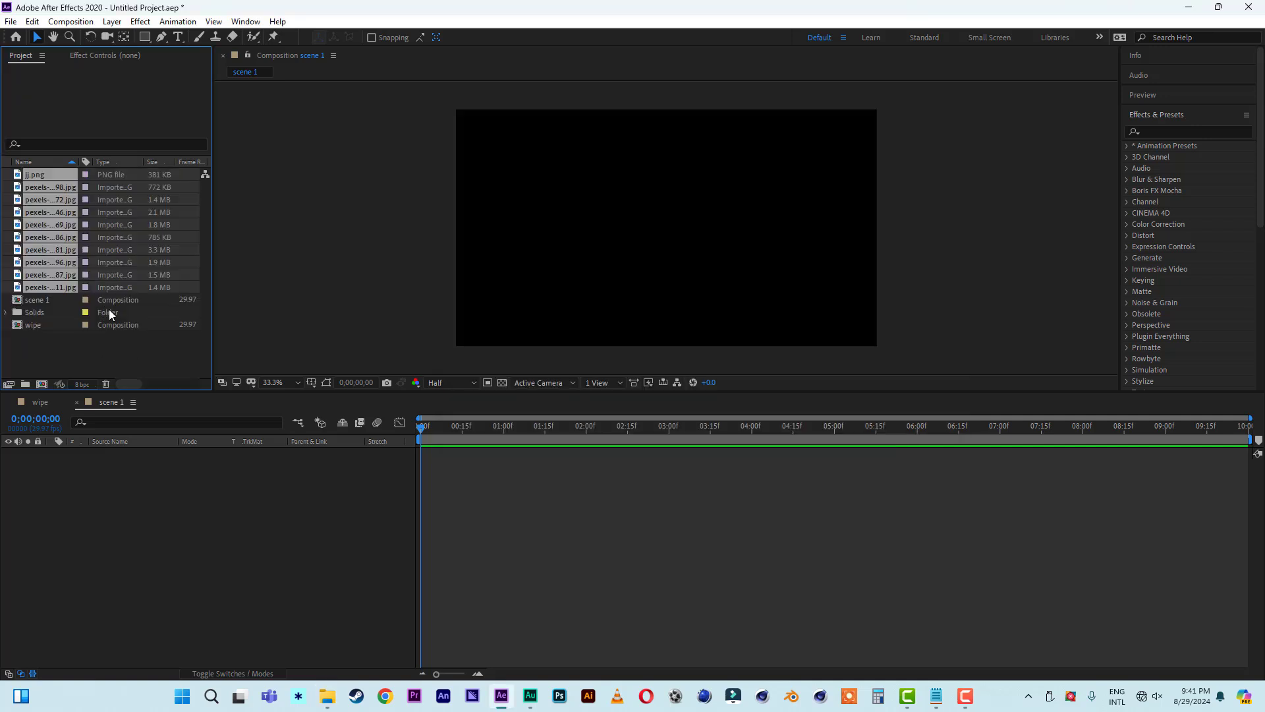
Step: Create a project folder named pictures and move all the imported images into it
left_click(25, 385)
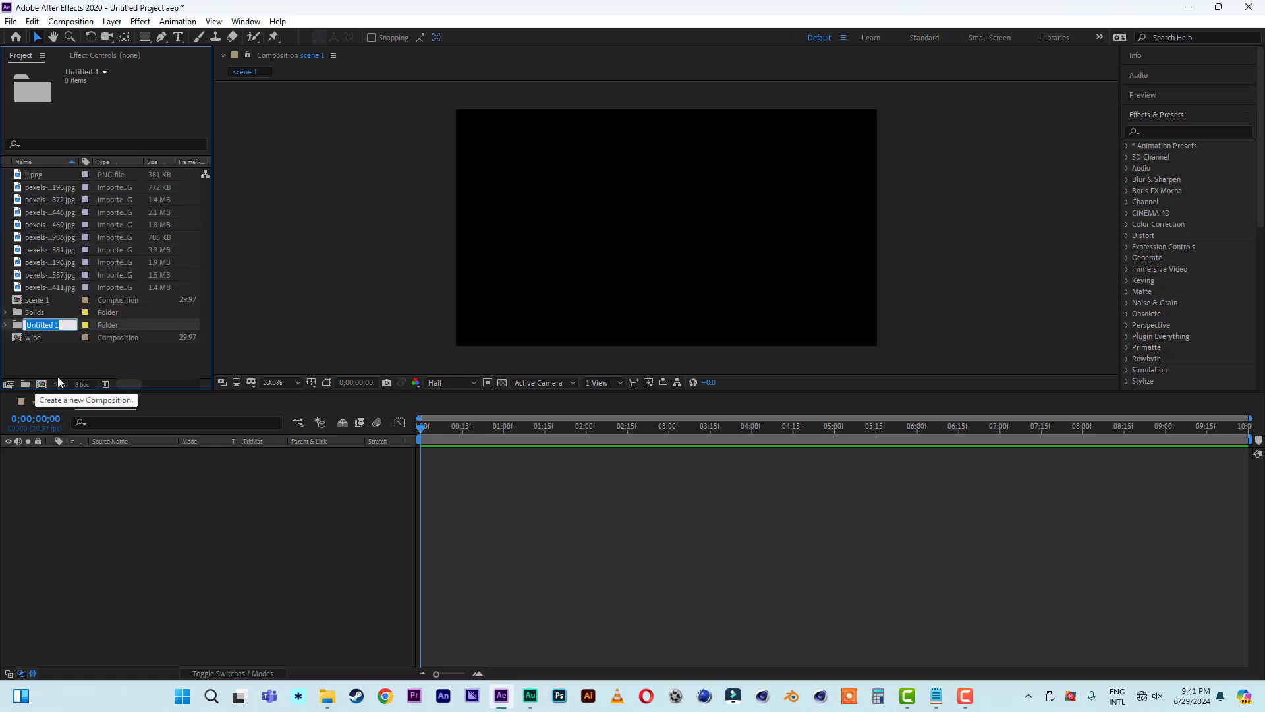
type("plctures")
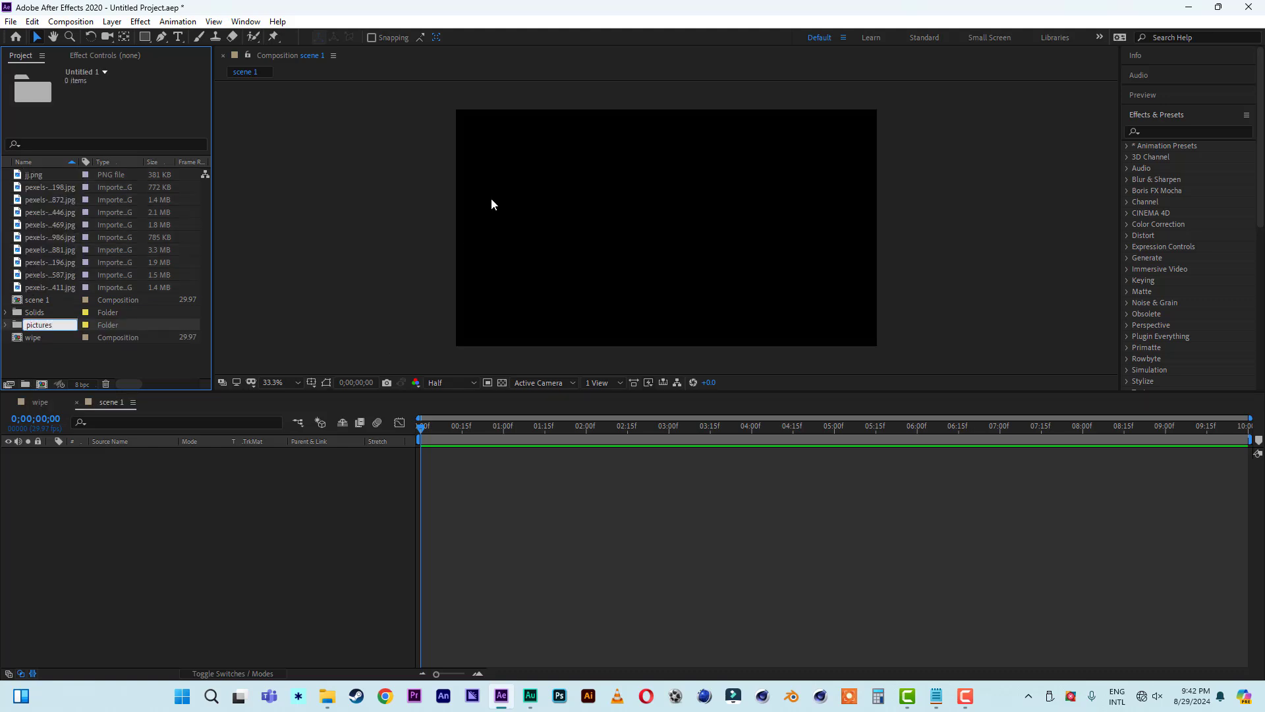
left_click(62, 361)
left_click(41, 175)
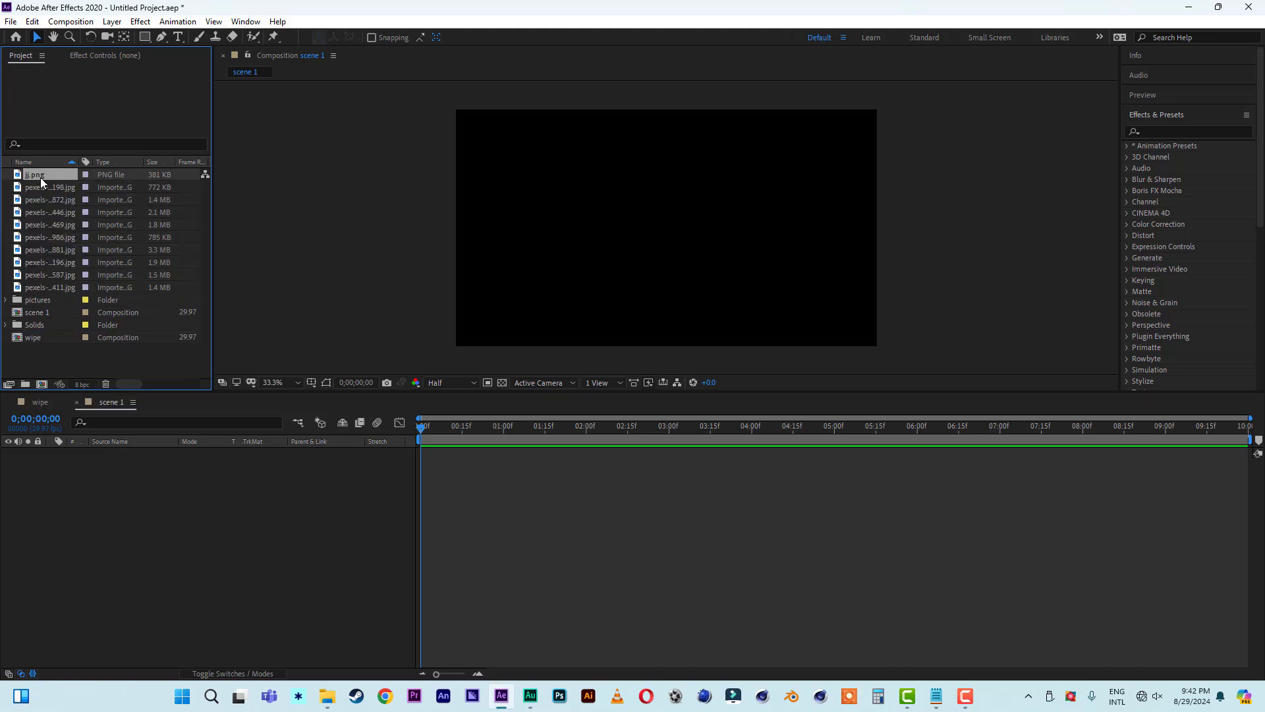
left_click(42, 287, "shift")
left_click_drag(34, 287, 35, 302)
left_click(60, 350)
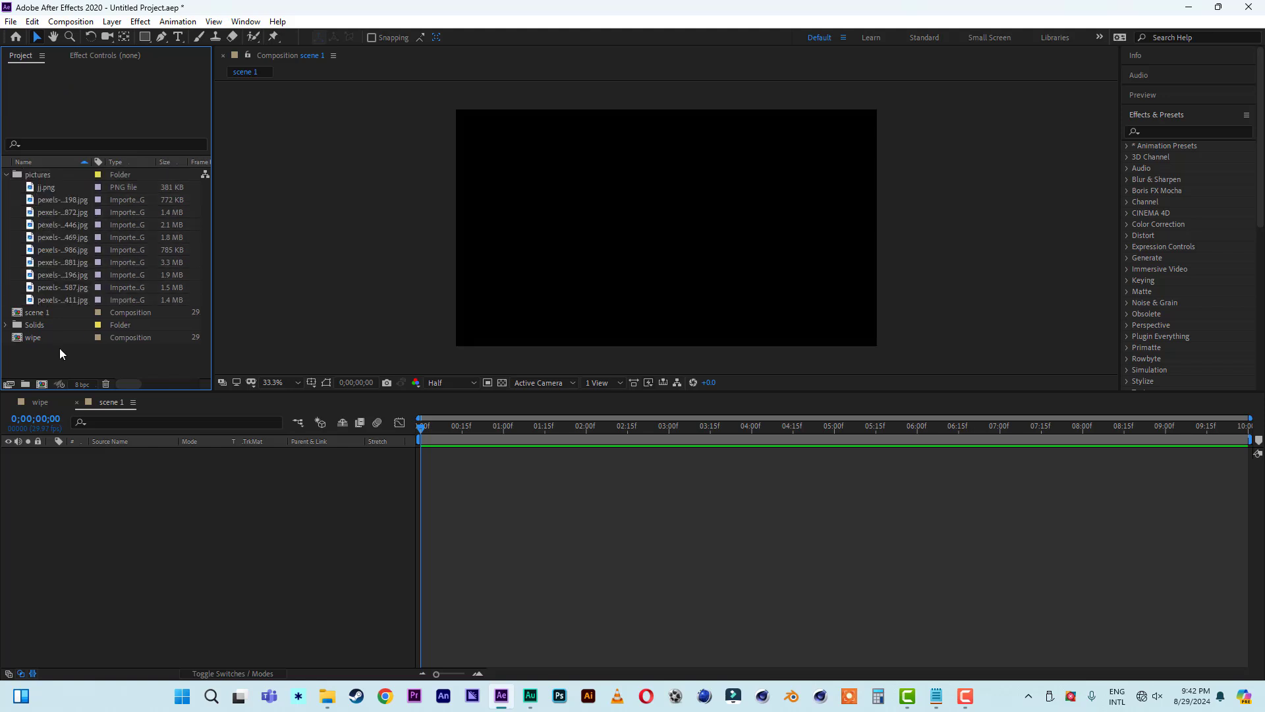
Step: Create a composition named picture 1 with the HDTV 1080 29.97 preset
left_click(41, 383)
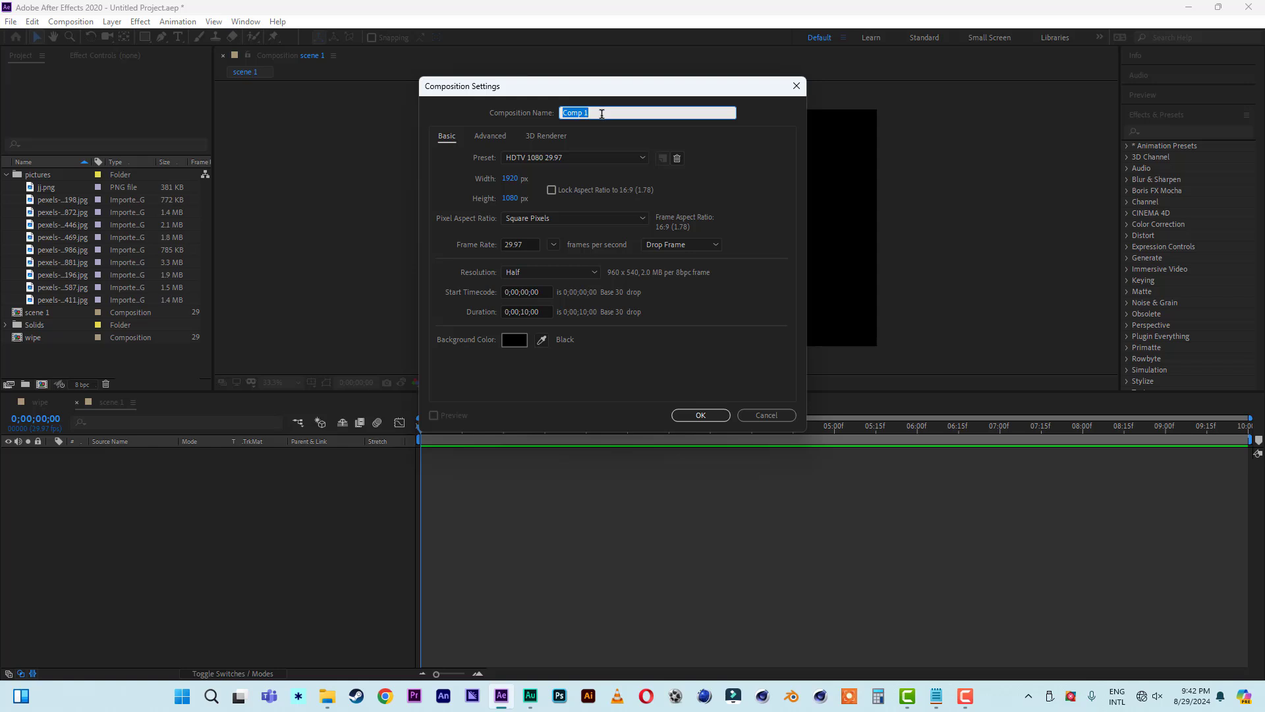
type("picture")
left_click(700, 414)
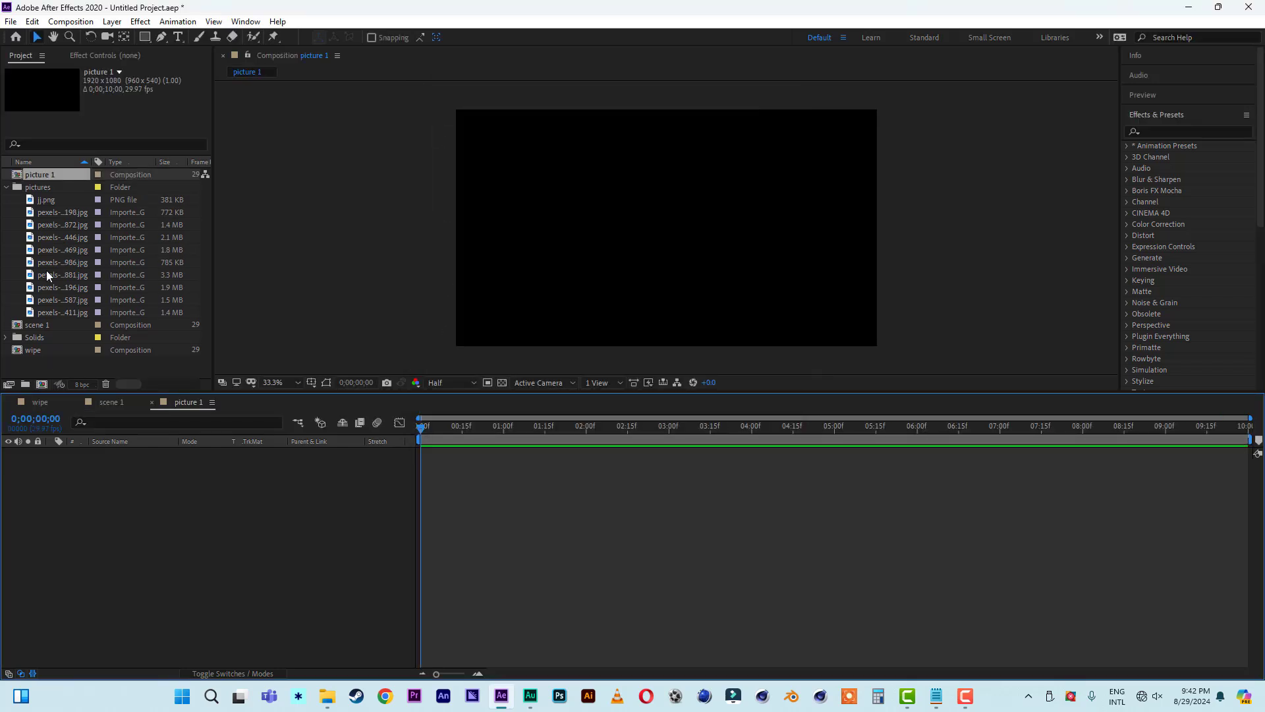
Step: Add the image ending in 1651411.jpg to the picture 1 composition and scale it to 58%
left_click(56, 211)
left_click(48, 199)
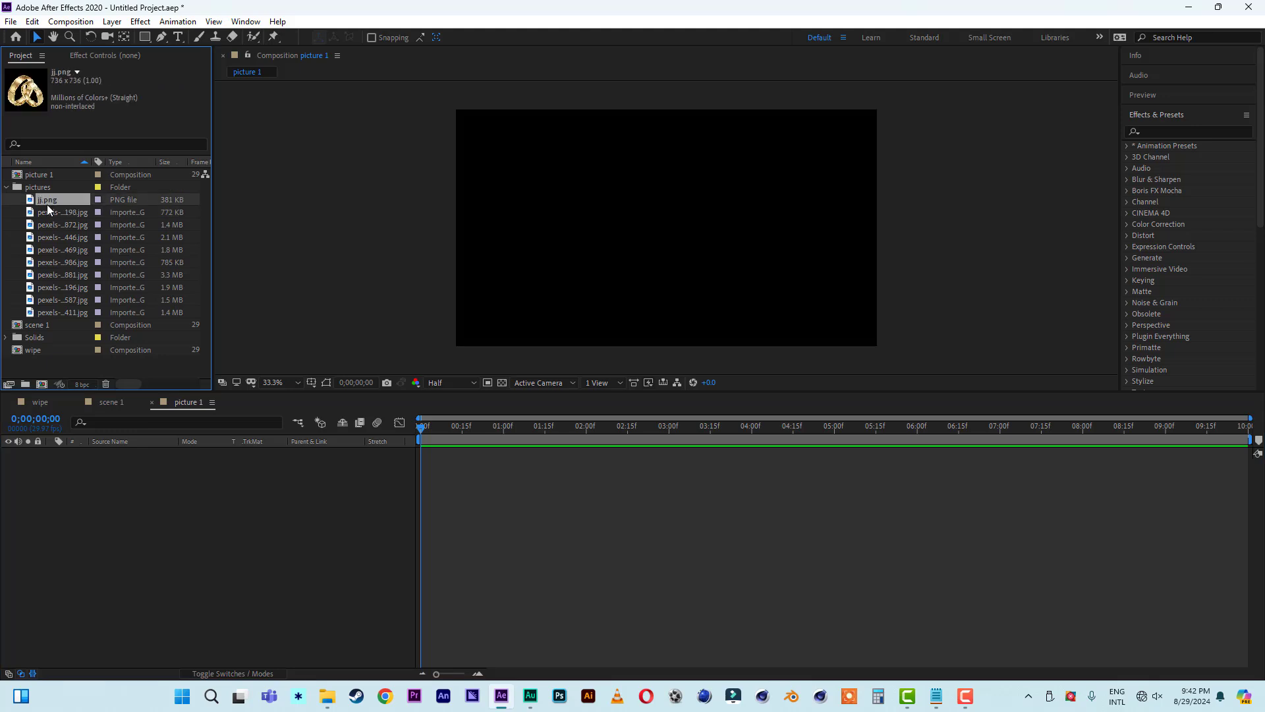
left_click_drag(45, 316, 66, 544)
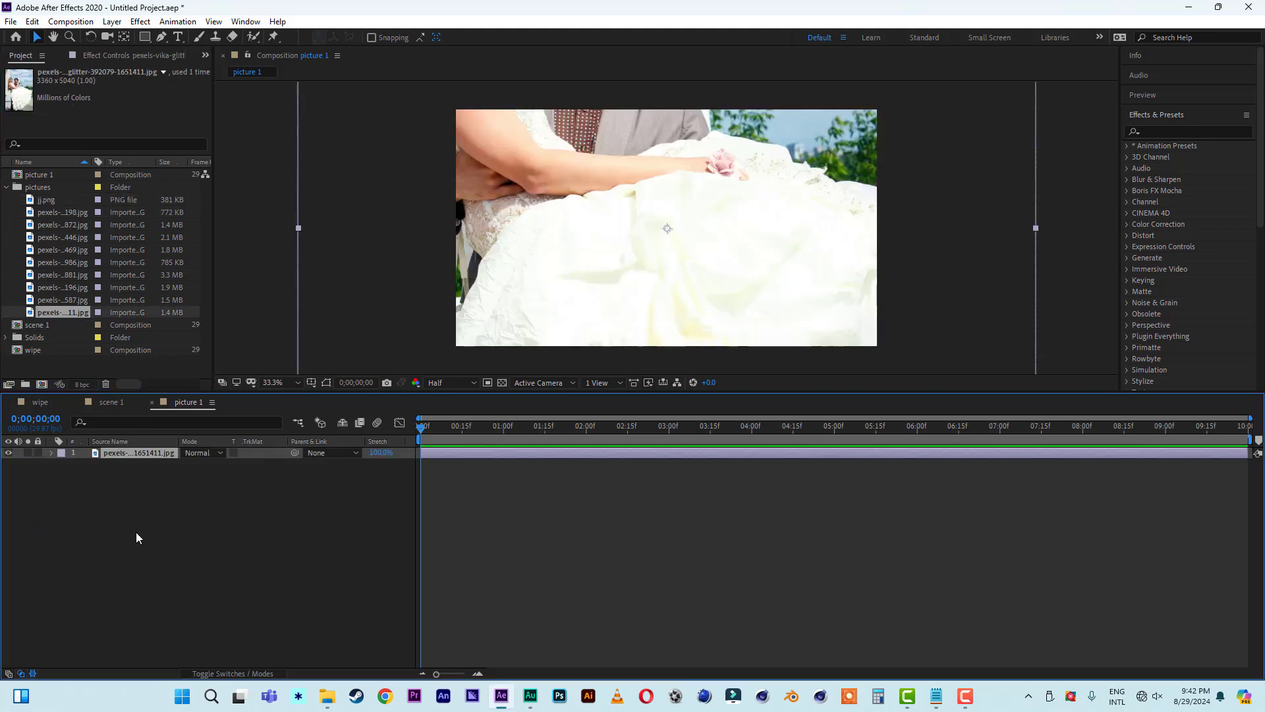
key("s")
left_click_drag(209, 463, 187, 464)
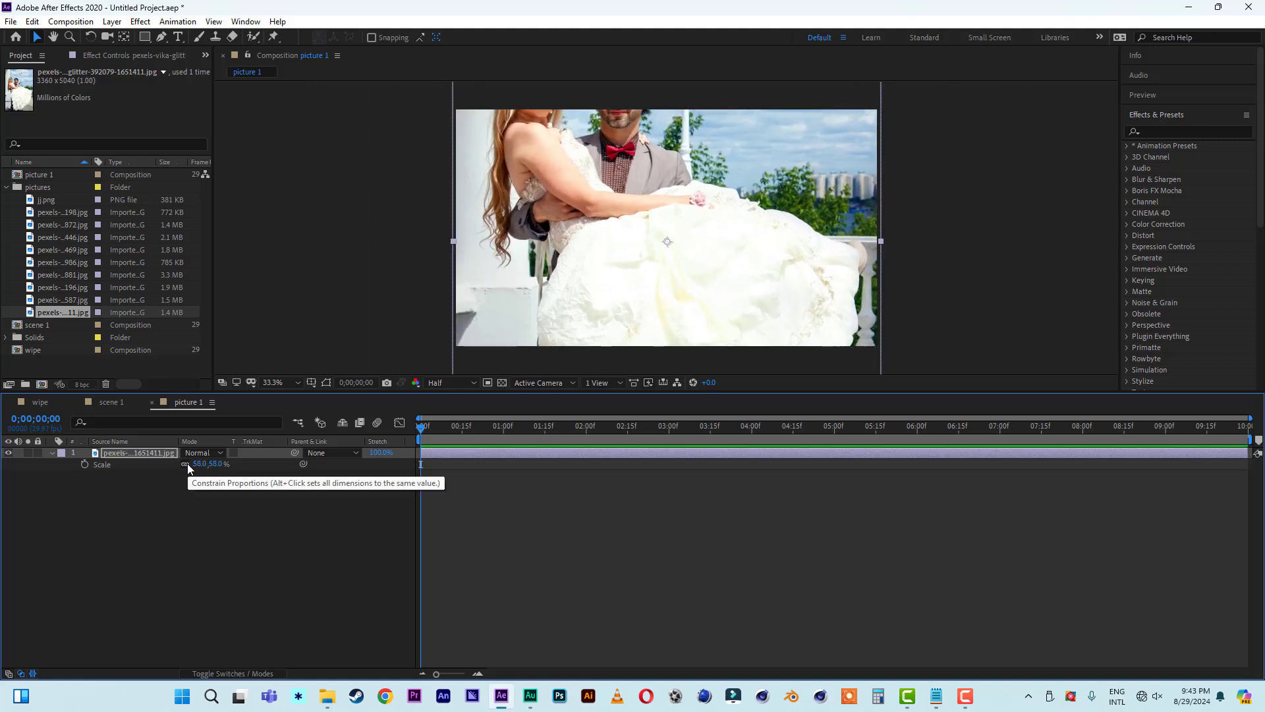
Step: Move the photo down in picture 1 until both faces of the couple fit in the frame, and deselect it
key("Down")
key("Down")
key("Down")
key("Down")
key("Down")
key("Down")
key("Down")
key("Down")
key("Down")
key("Down")
key("Down")
key("Down")
key("Down")
key("Down")
key("Down")
key("Down")
key("Down")
key("Down")
key("Down")
key("Down")
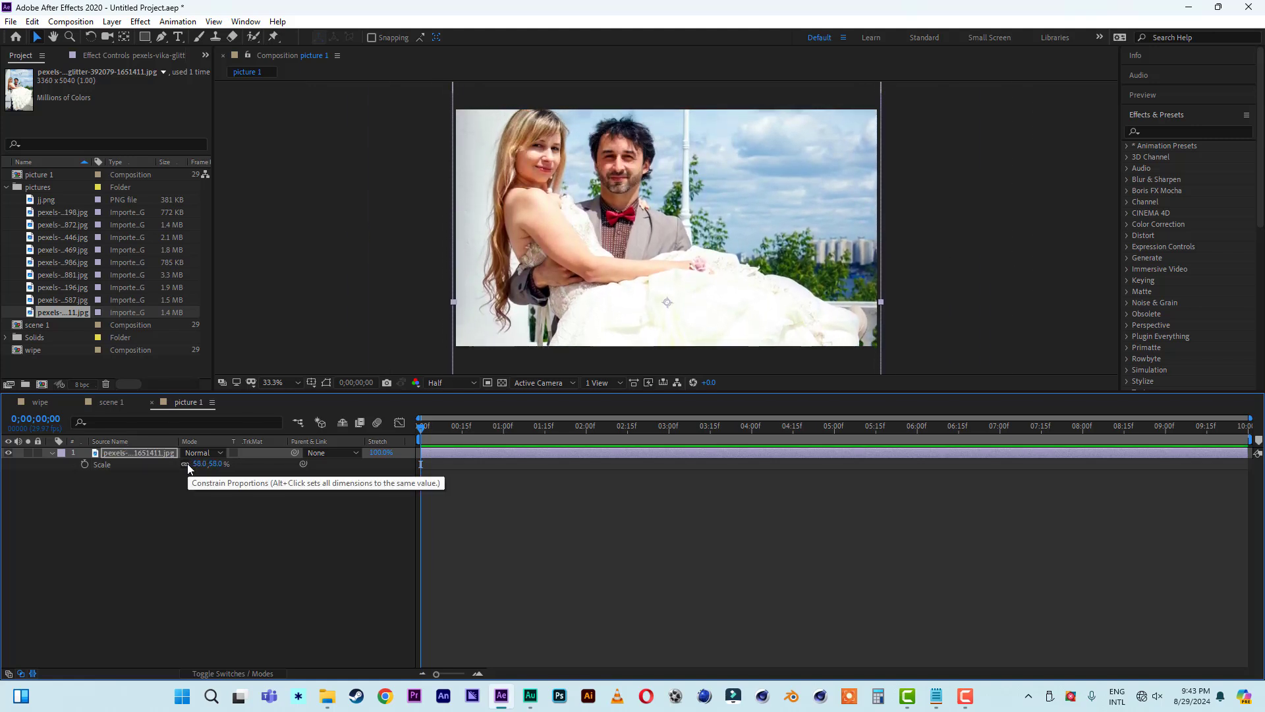
left_click(184, 471)
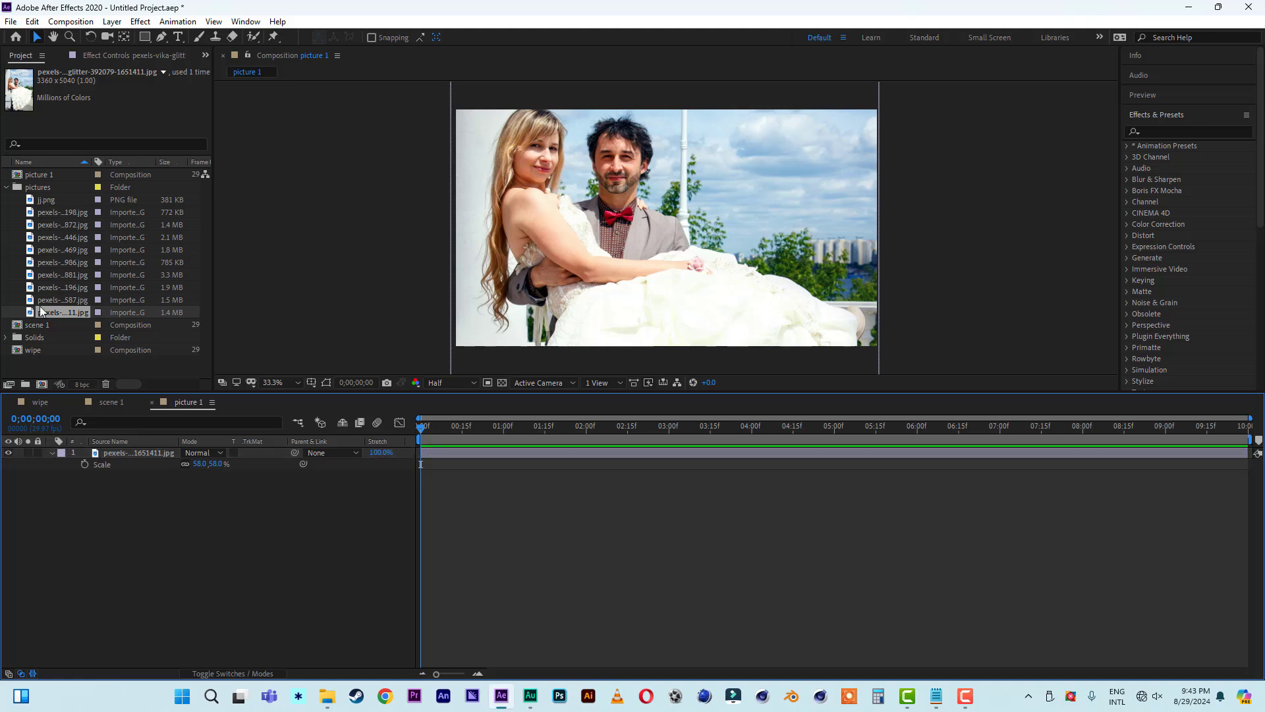
Step: Duplicate the picture 1 composition five times to get picture 2 through picture 6
left_click(41, 176)
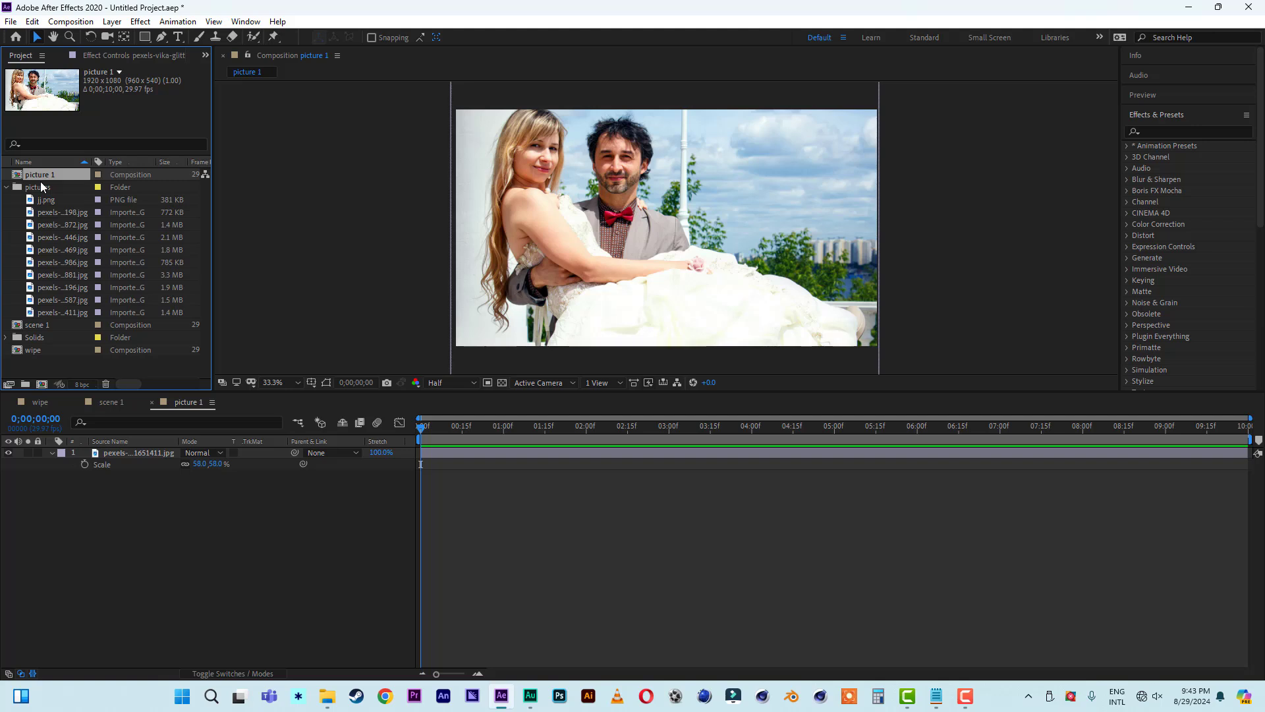
key("ctrl+d")
key("ctrl+d")
key("ctrl+d")
key("ctrl+d")
key("ctrl+d")
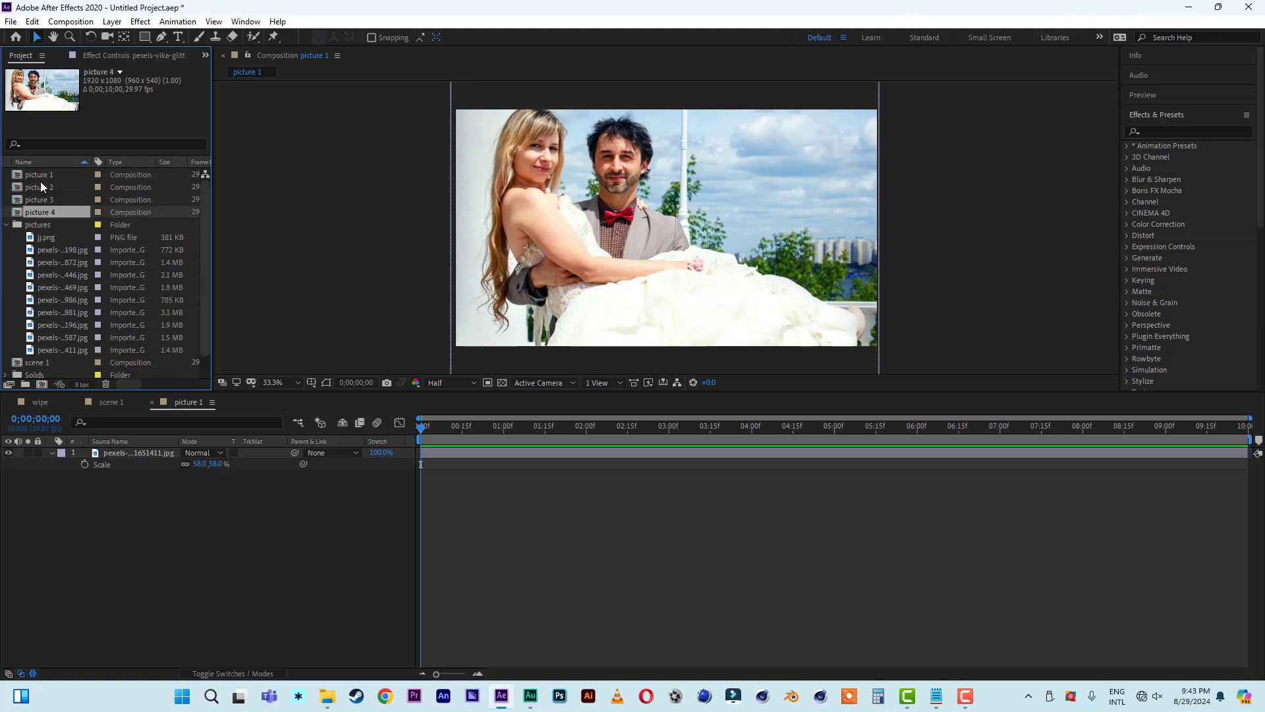
Step: Open the compositions picture 2, picture 3, picture 4, picture 5 and picture 6 in the timeline
scroll(41, 184, "up", 2)
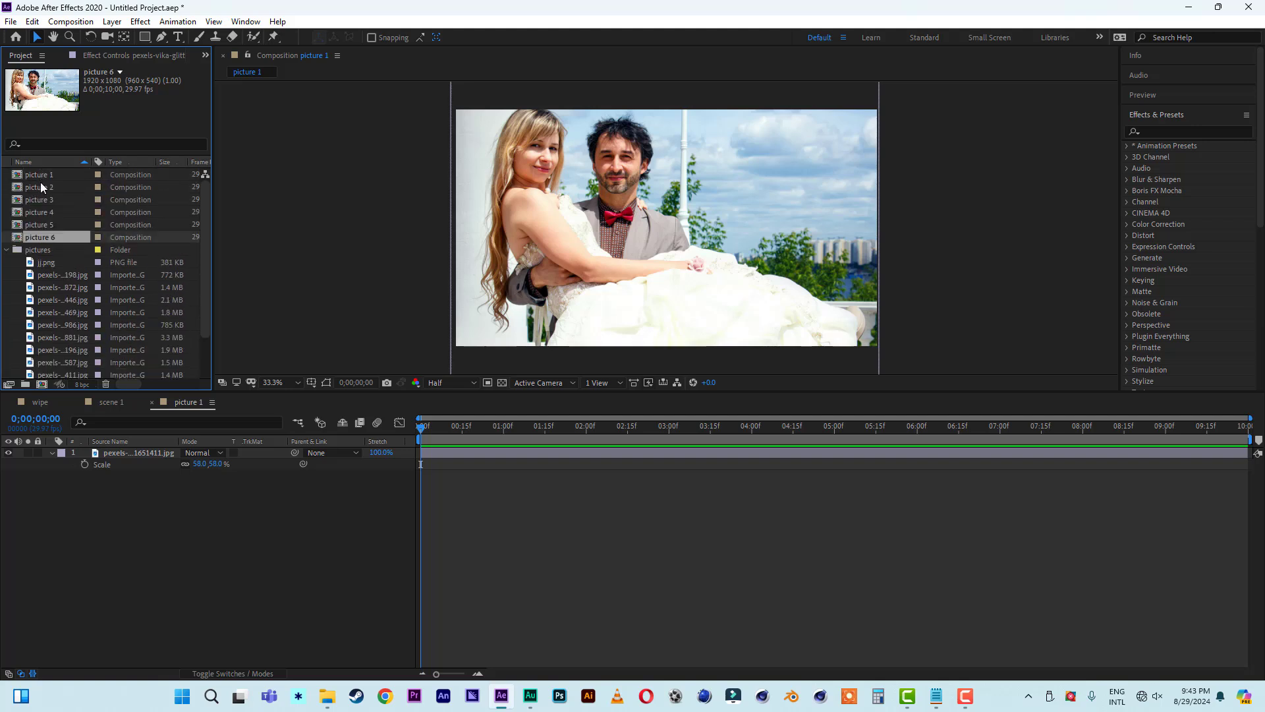
double_click(46, 188)
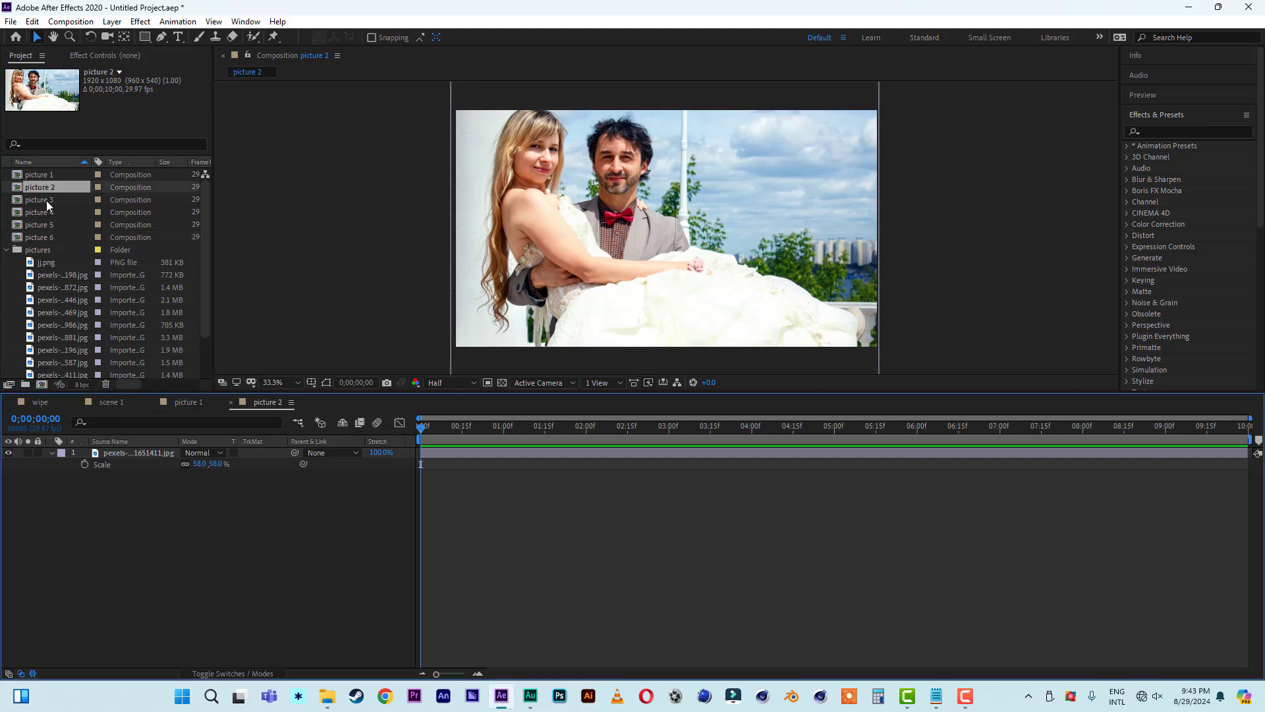
double_click(46, 200)
double_click(43, 213)
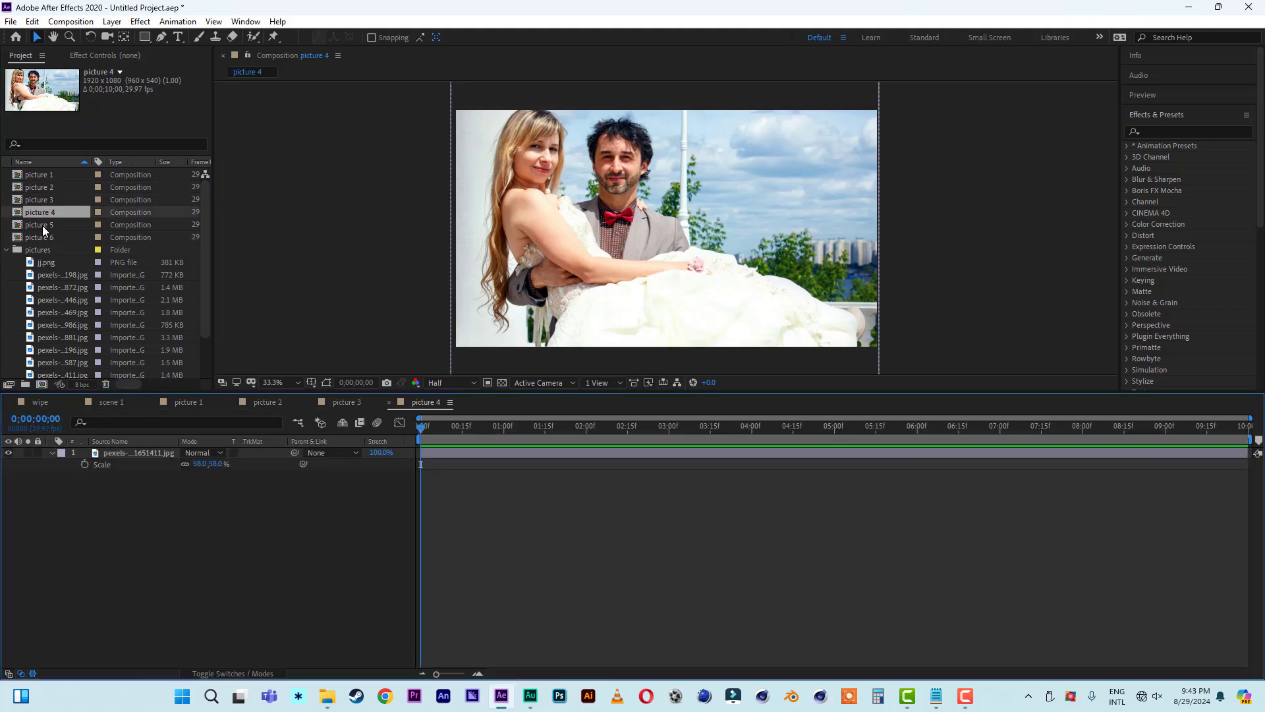
double_click(42, 226)
double_click(43, 236)
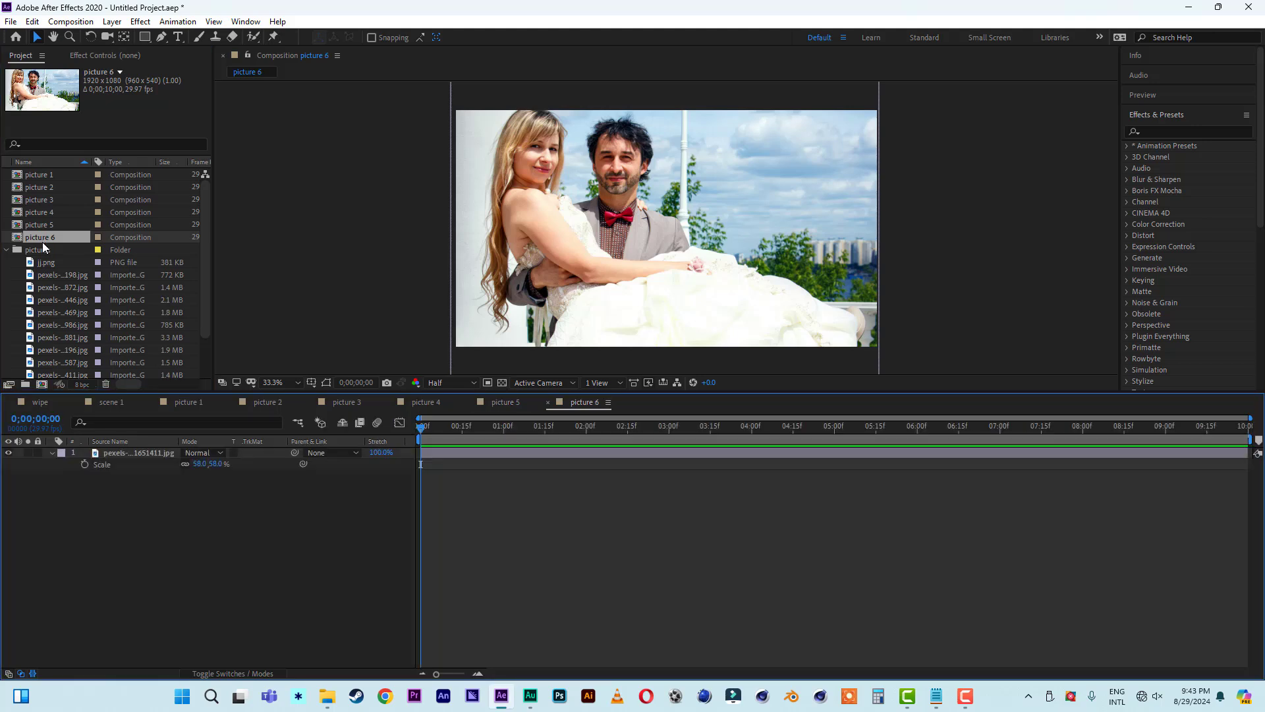
scroll(72, 321, "down", 2)
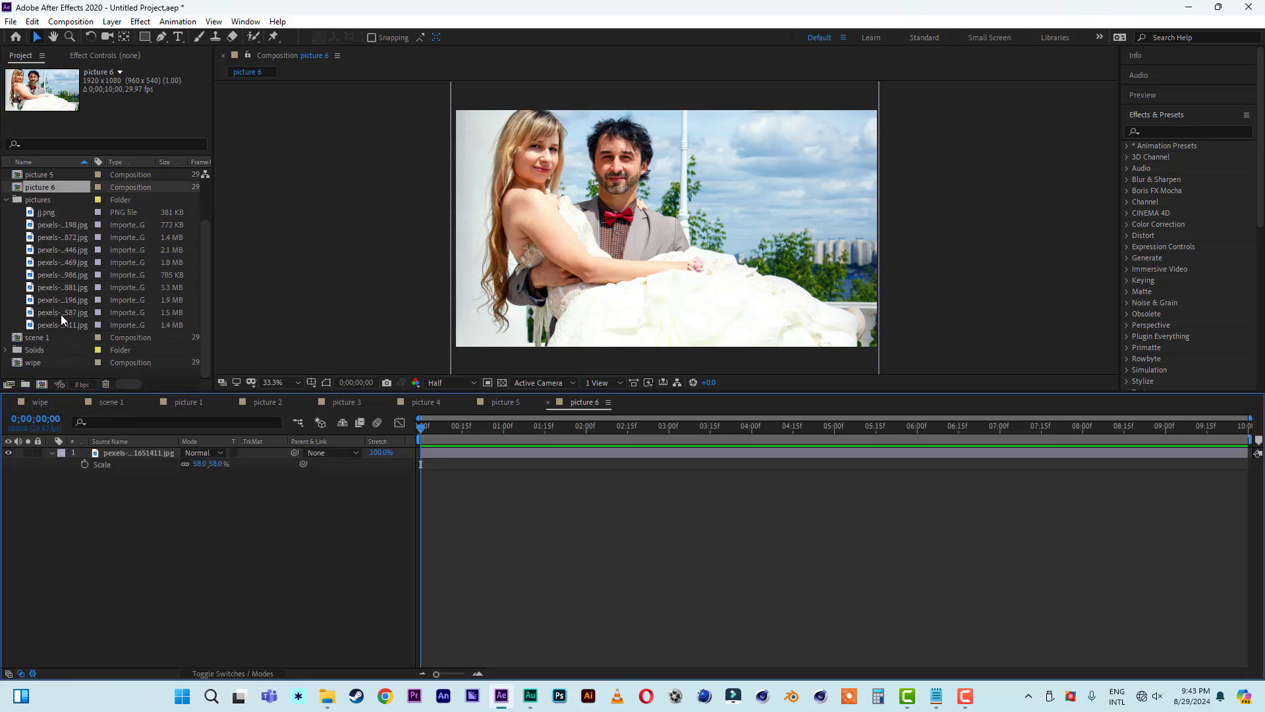
Step: In picture 2, replace the photo with the image ending in 1545587.jpg, scaled down and moved down in the frame
left_click(260, 402)
left_click_drag(53, 313, 125, 464)
left_click(125, 465)
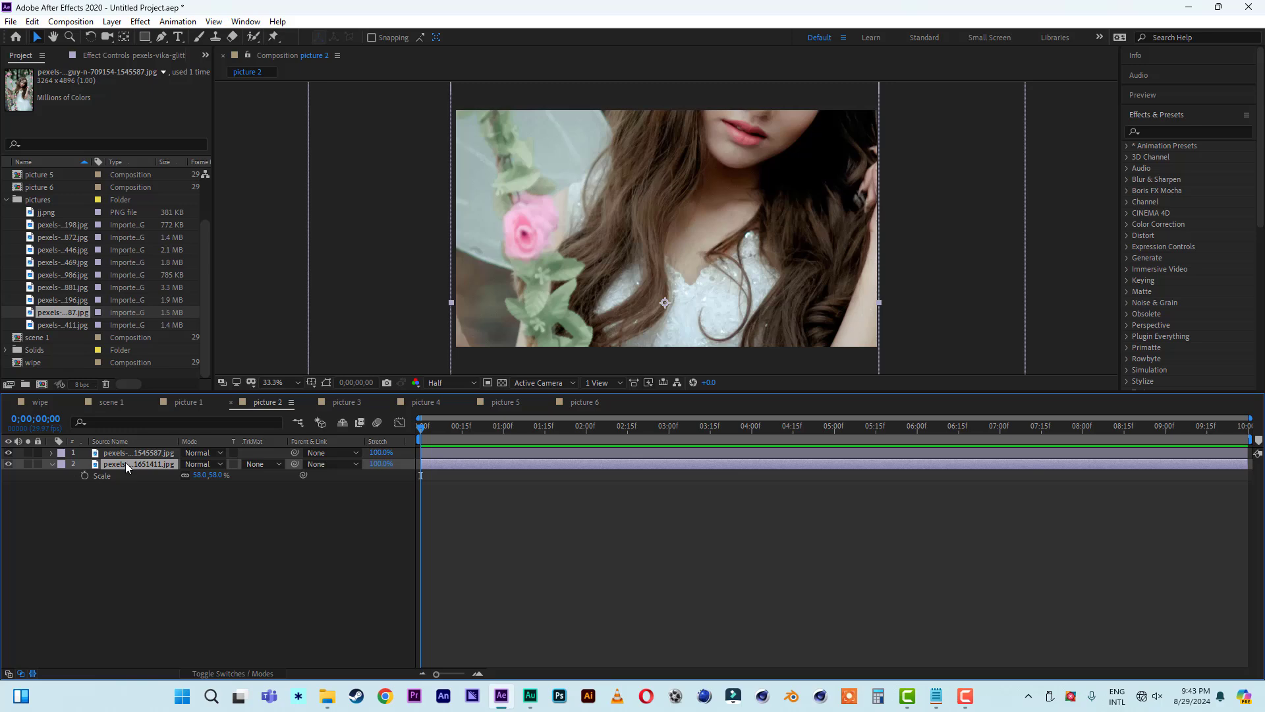
key("Delete")
left_click(130, 455)
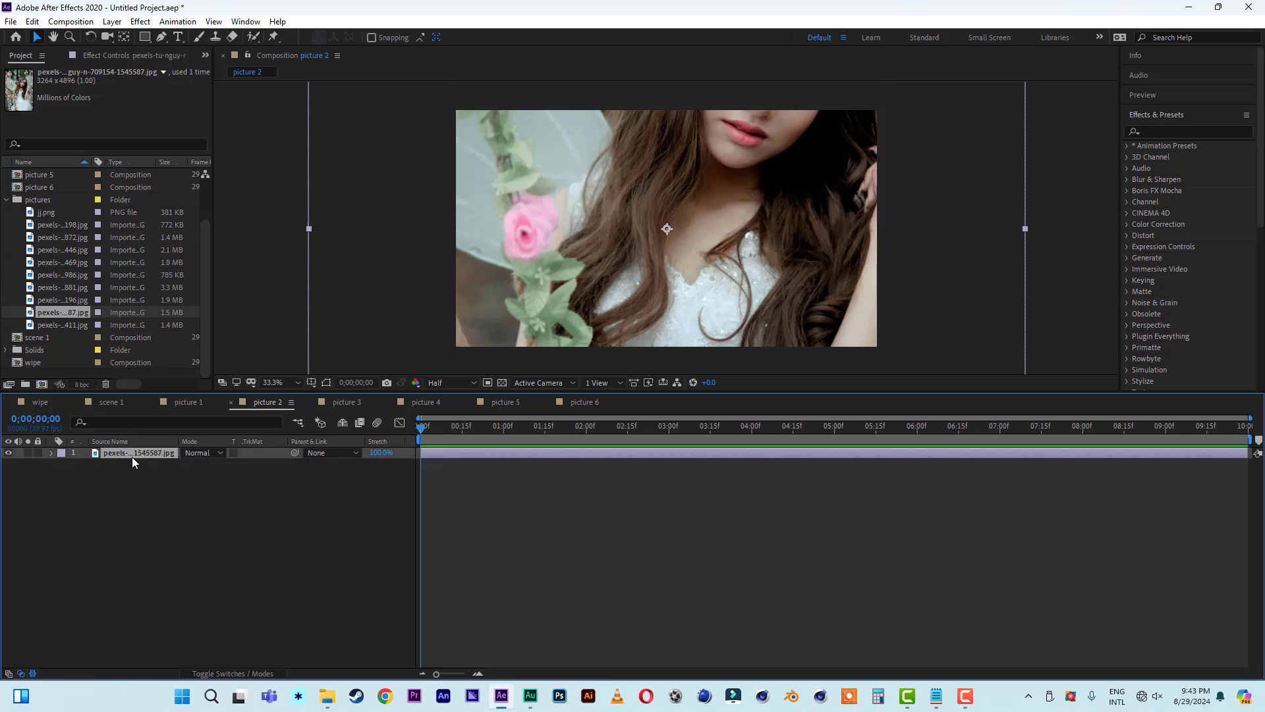
key("s")
left_click_drag(204, 464, 199, 464)
left_click_drag(570, 276, 571, 334)
Step: In picture 3, replace the photo with the image ending in 2959196.jpg and scale it to 56%
left_click(347, 402)
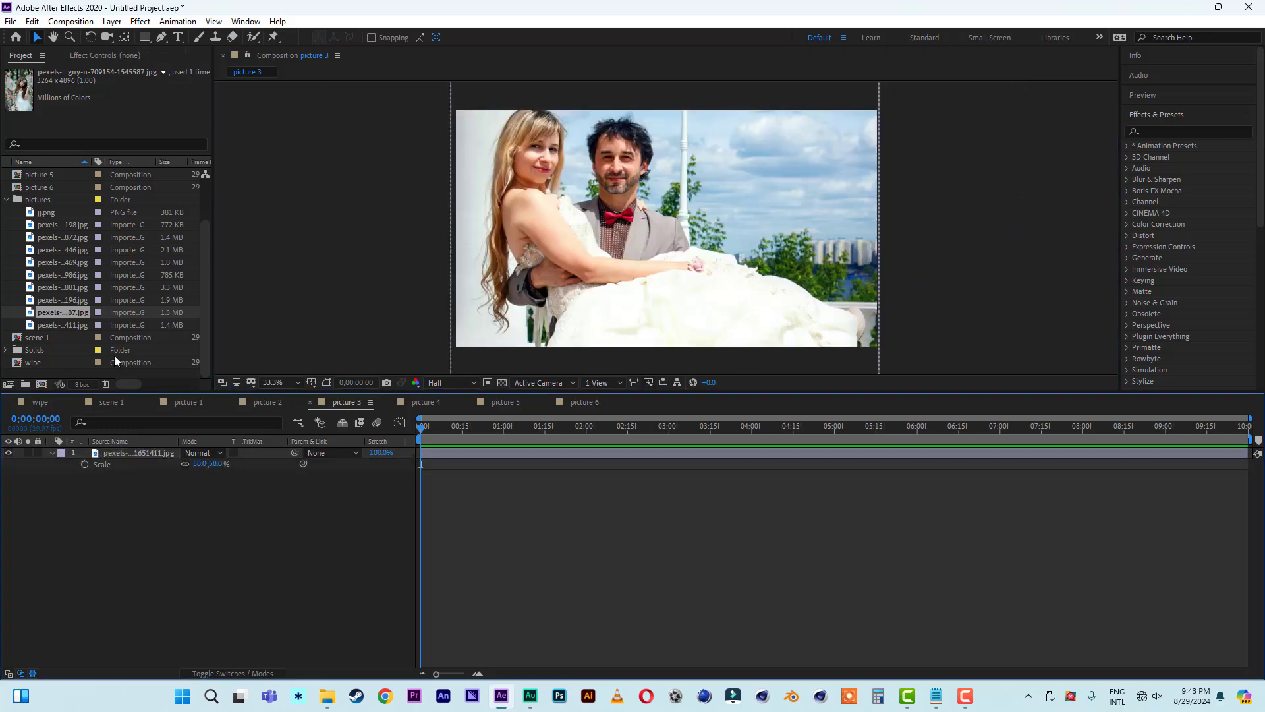
left_click(142, 464)
left_click_drag(62, 300, 169, 464)
key("Delete")
key("s")
Step: In picture 4, replace the existing couple photo with another wedding image and reposition it in the frame
left_click(427, 402)
left_click(141, 465)
key("Delete")
key("s")
left_click_drag(672, 258, 556, 230)
Step: In picture 5, replace the photo with the image ending in 1295986.jpg, scaled to 80% and positioned to show both faces
left_click(505, 402)
left_click_drag(63, 274, 117, 454)
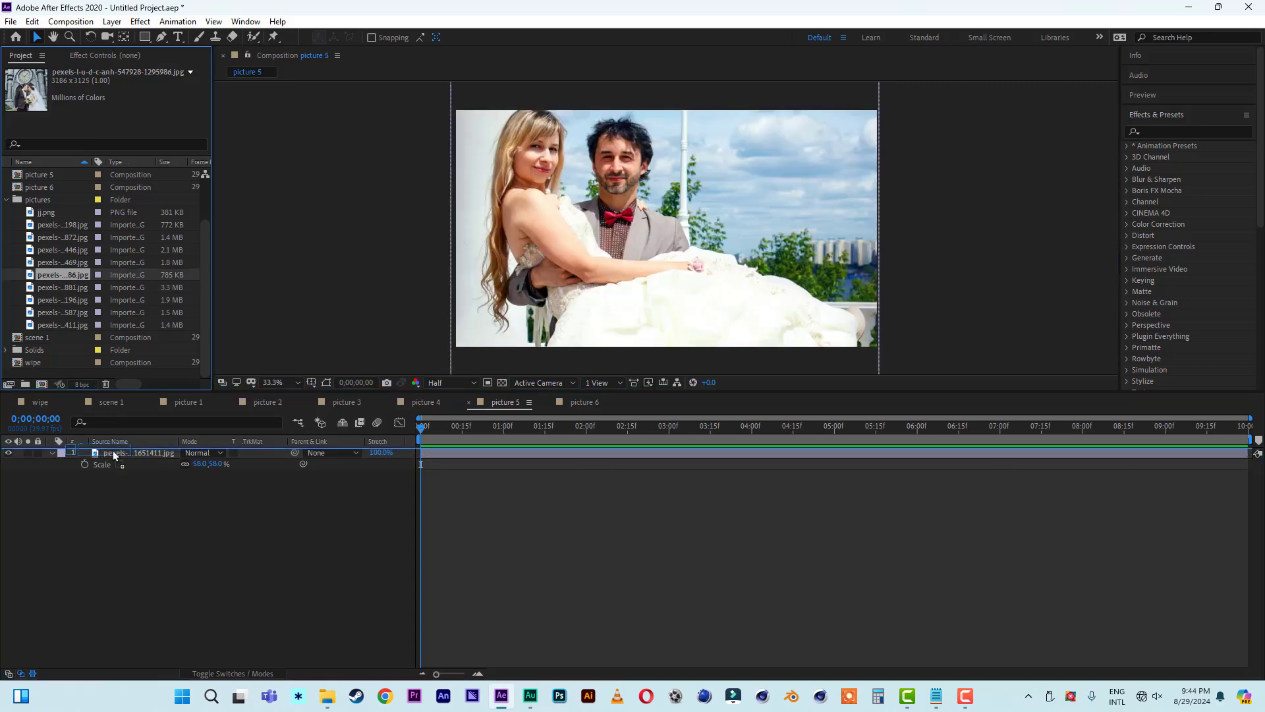
left_click(135, 465)
key("Delete")
key("s")
left_click_drag(199, 463, 186, 464)
left_click_drag(664, 324, 709, 305)
Step: In picture 6, replace the photo with the image ending in 3650469.jpg, scaled to 45% and moved down to show the couple
left_click(584, 402)
left_click_drag(63, 262, 122, 455)
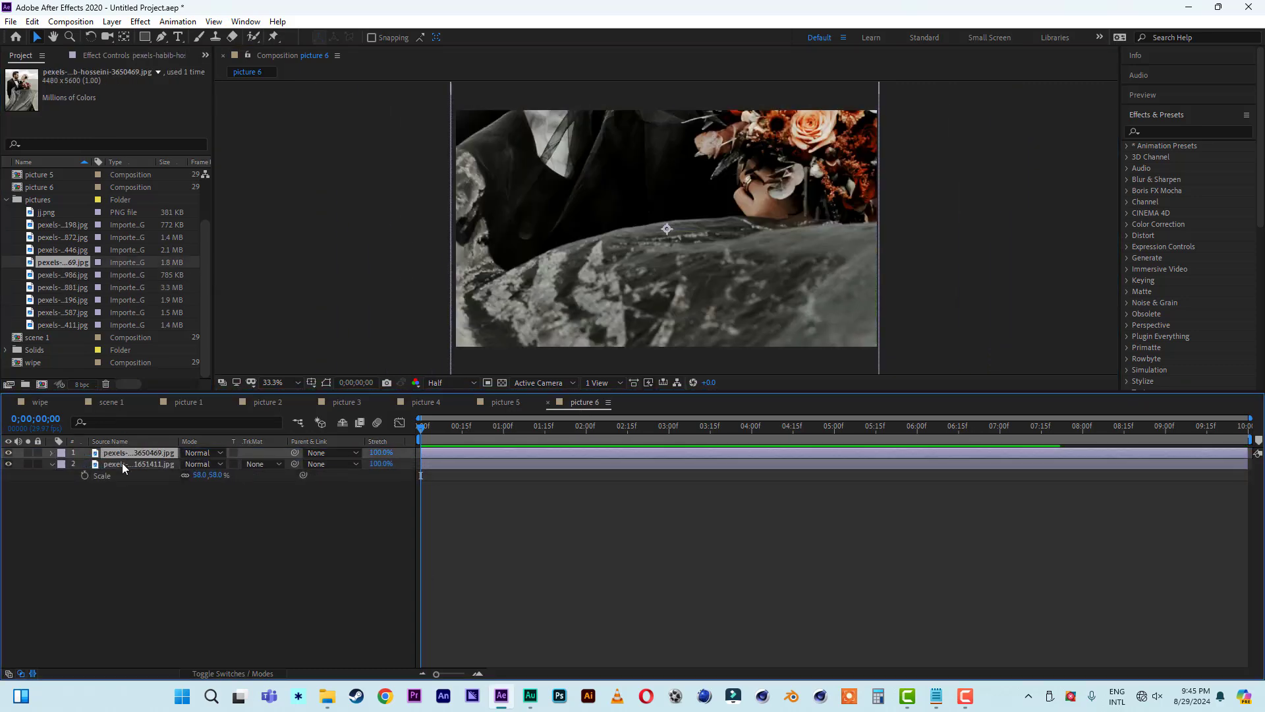
left_click(124, 463)
key("Delete")
key("s")
left_click_drag(199, 464, 163, 464)
left_click_drag(692, 219, 683, 332)
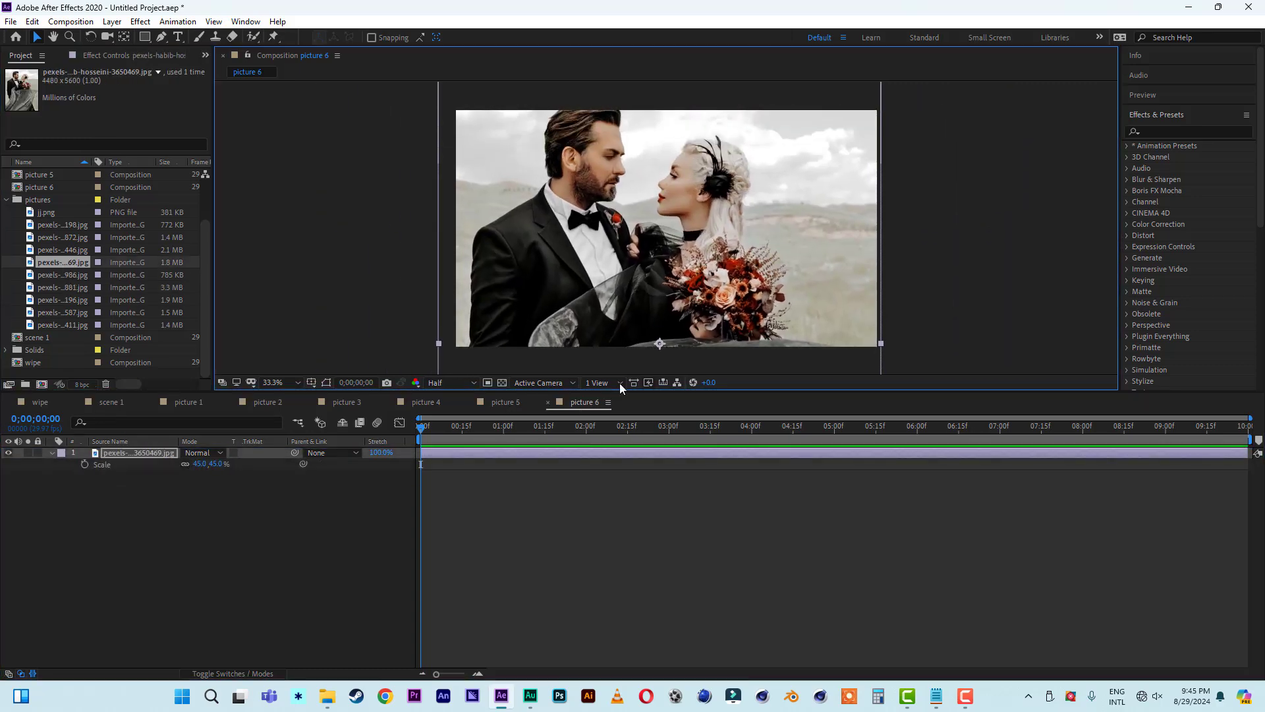
left_click(210, 535)
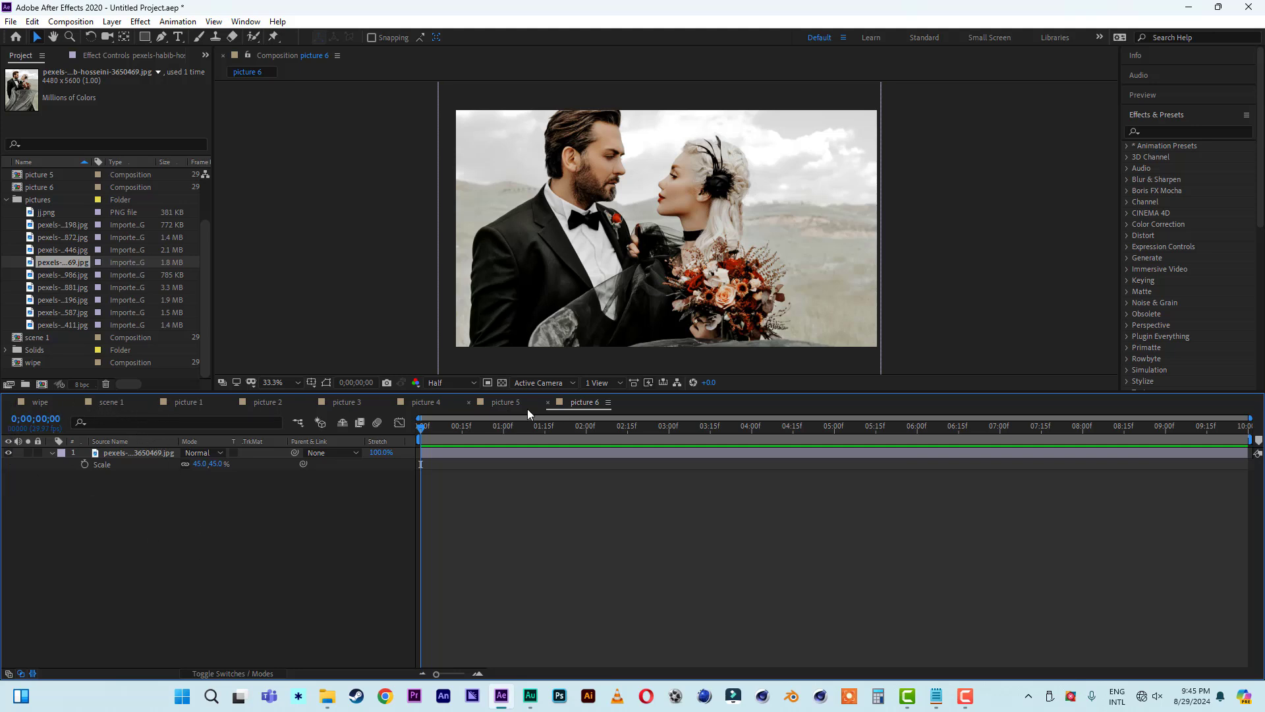
Step: Close the timelines of picture 6 through picture 1, leaving scene 1 open
left_click(548, 402)
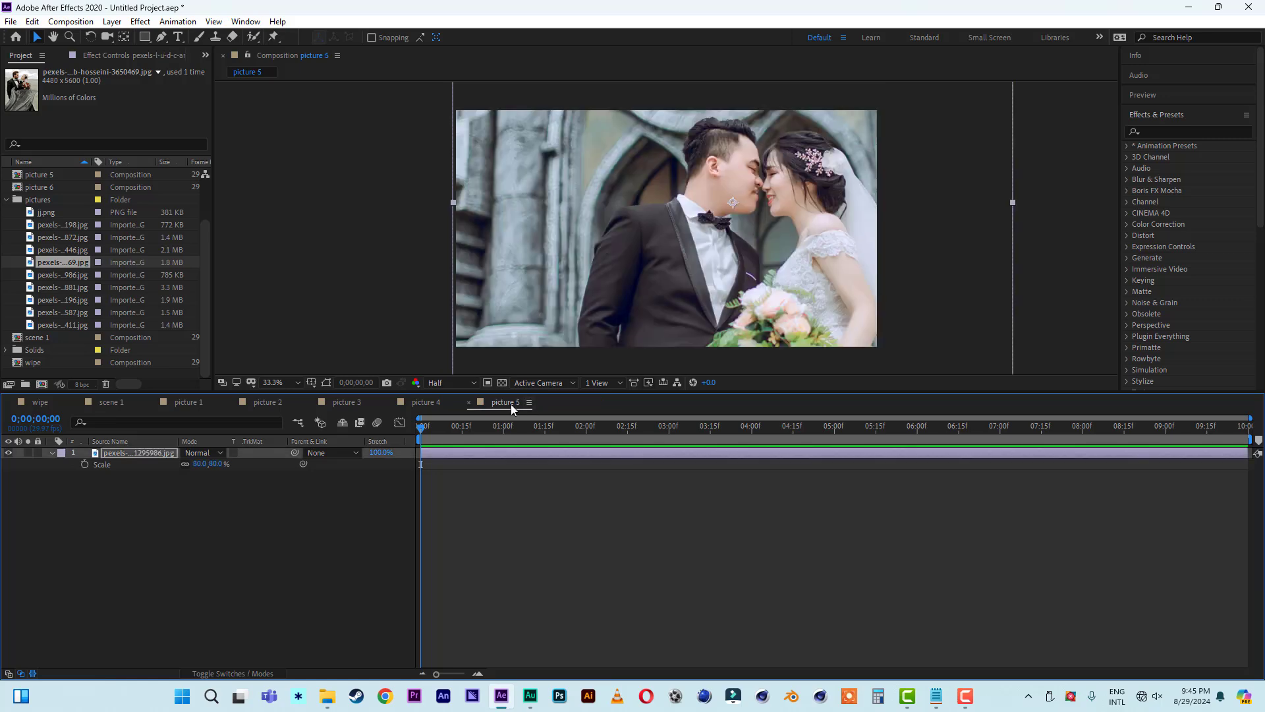
left_click(470, 402)
left_click(389, 402)
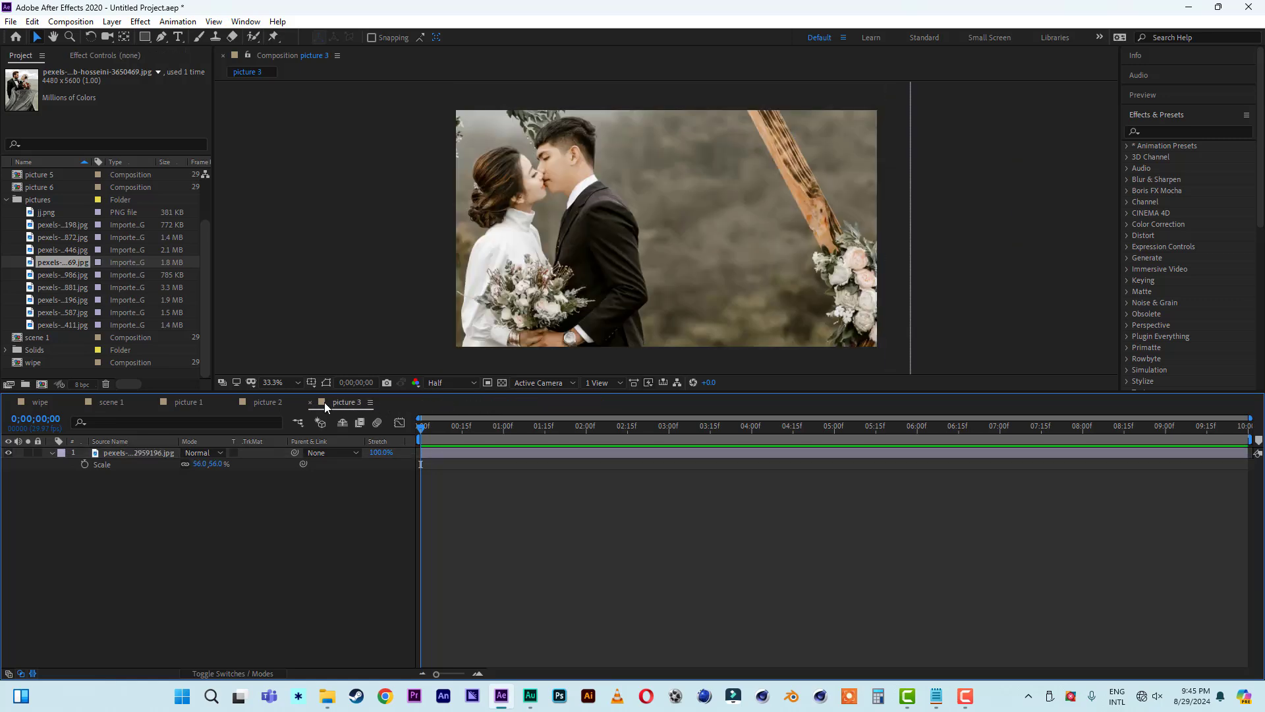
left_click(308, 402)
left_click(231, 402)
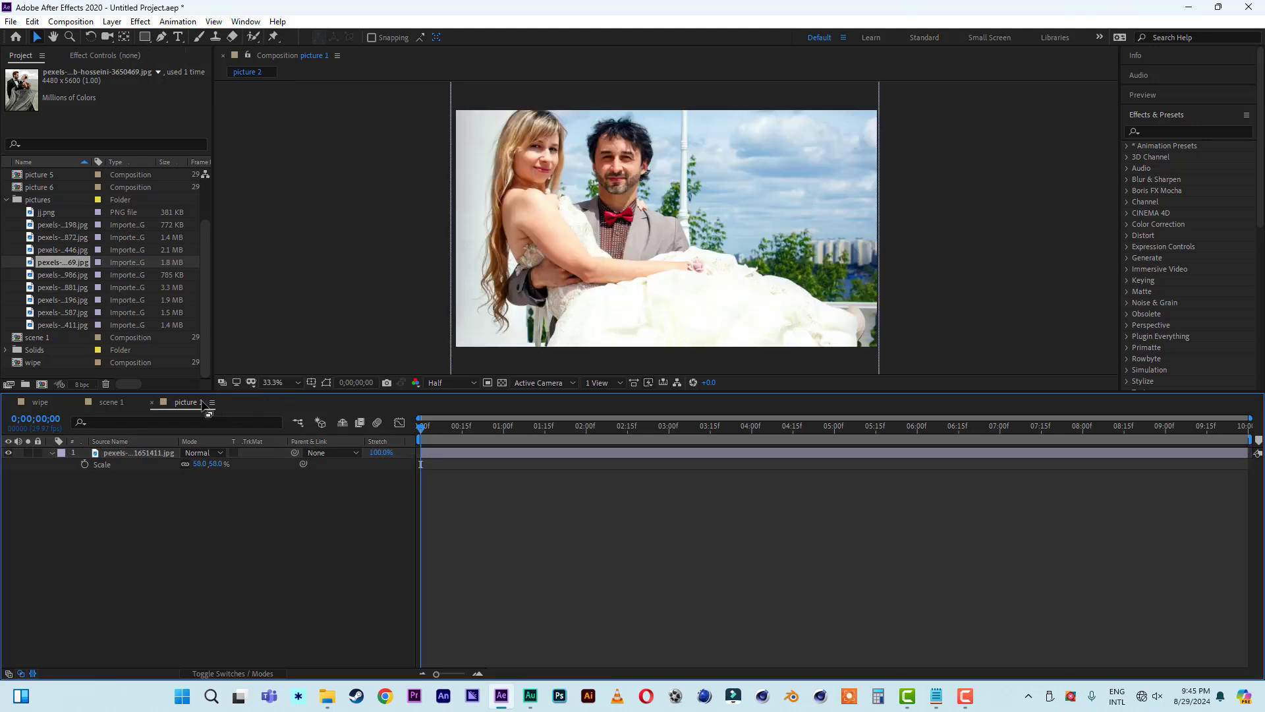
left_click(153, 402)
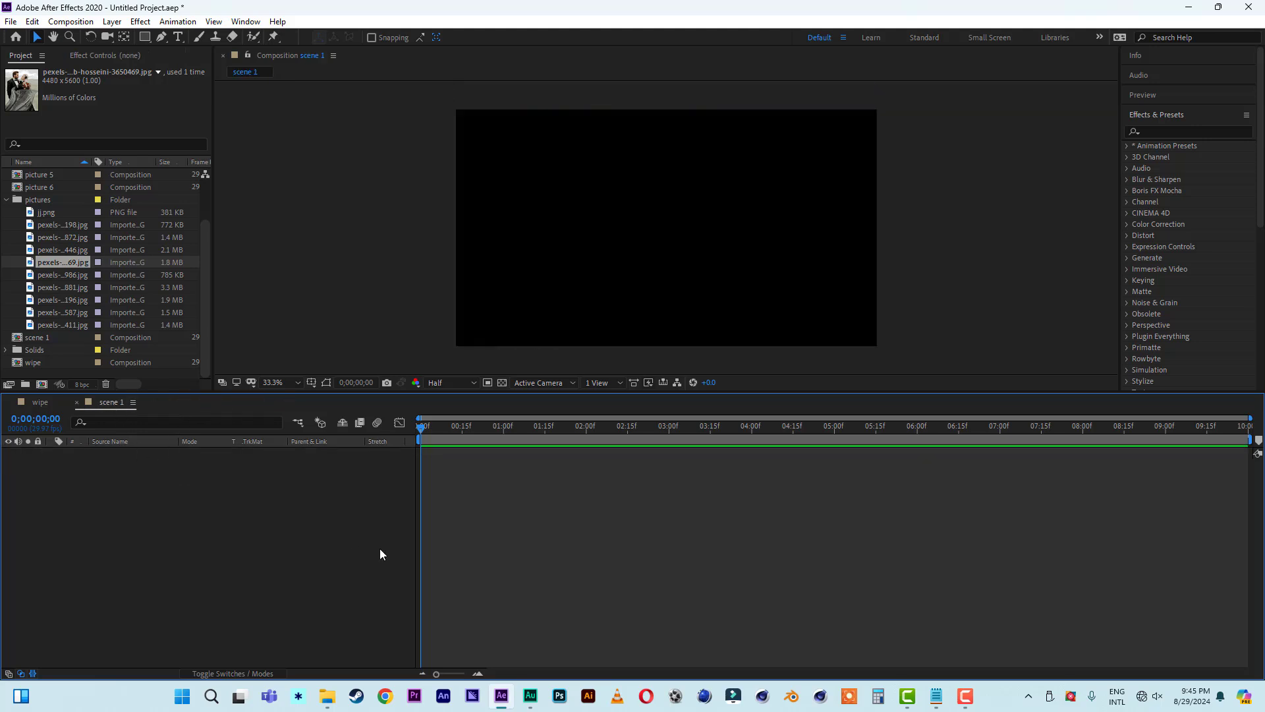
Step: Add the wipe composition to scene 1 and move it up and slightly right in the frame
left_click(33, 365)
left_click_drag(33, 365, 101, 592)
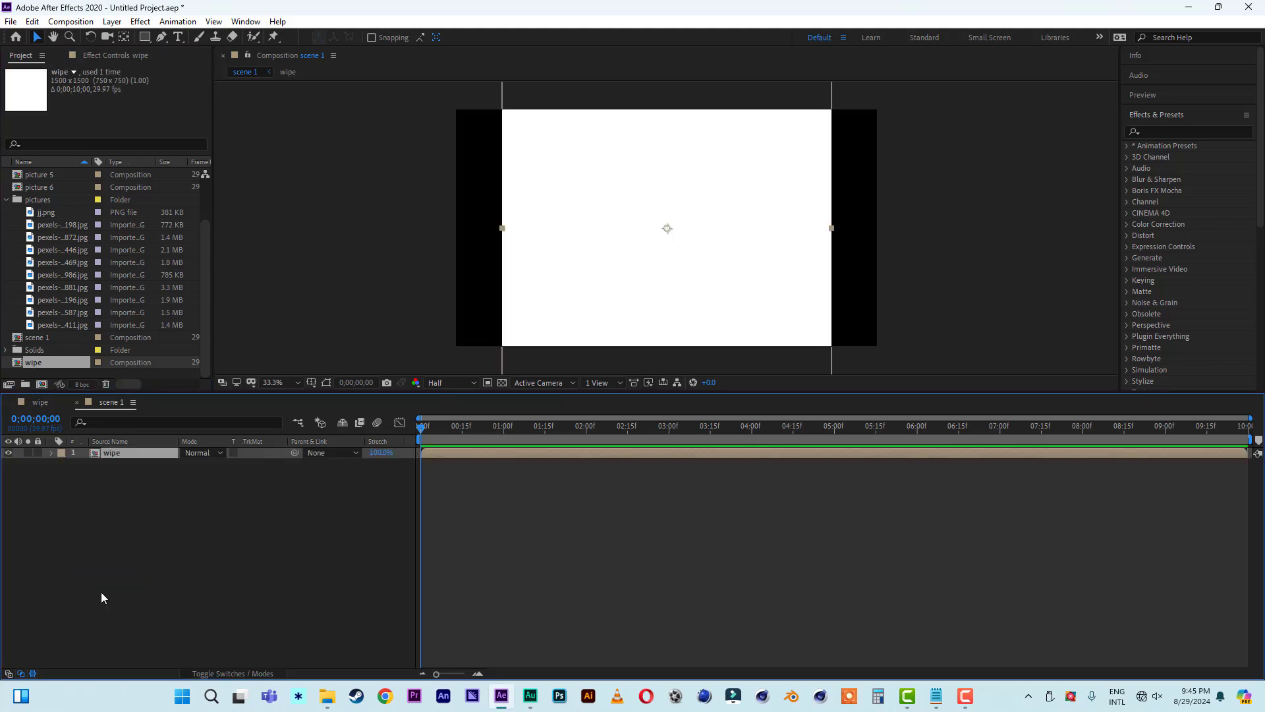
scroll(688, 253, "down", 1)
scroll(688, 253, "up", 1)
scroll(688, 253, "down", 1)
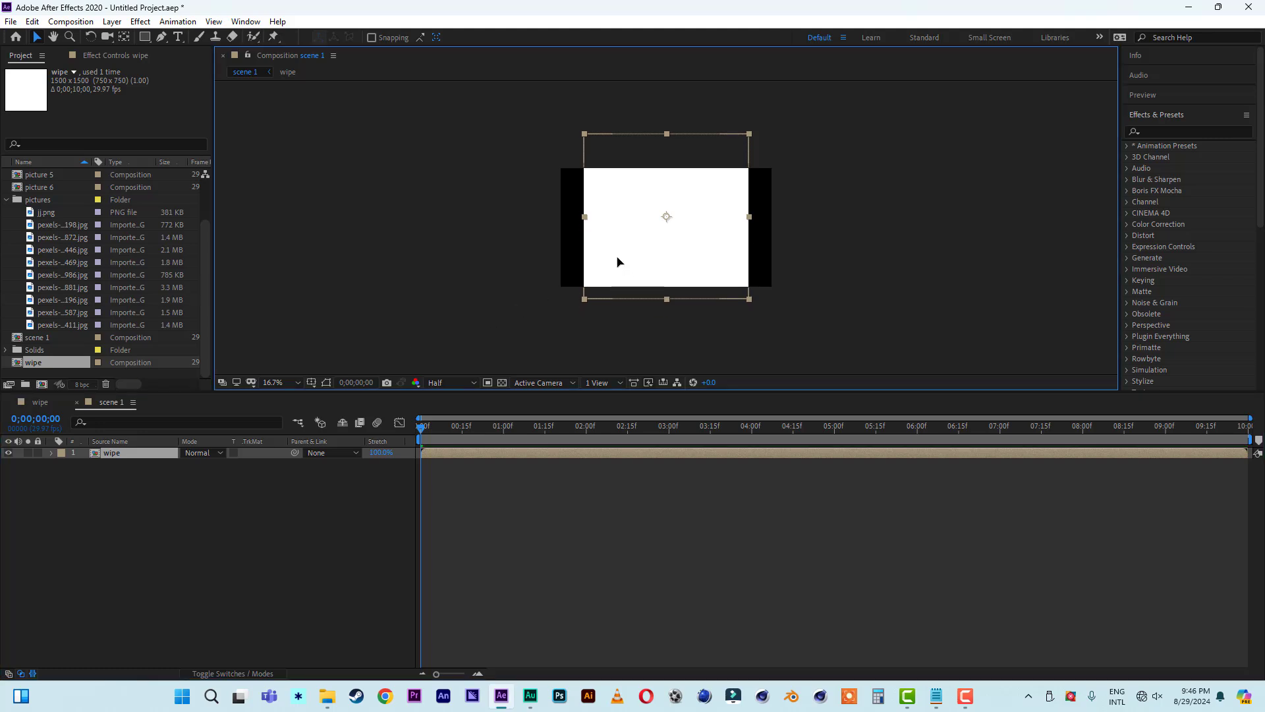
left_click_drag(615, 259, 638, 218)
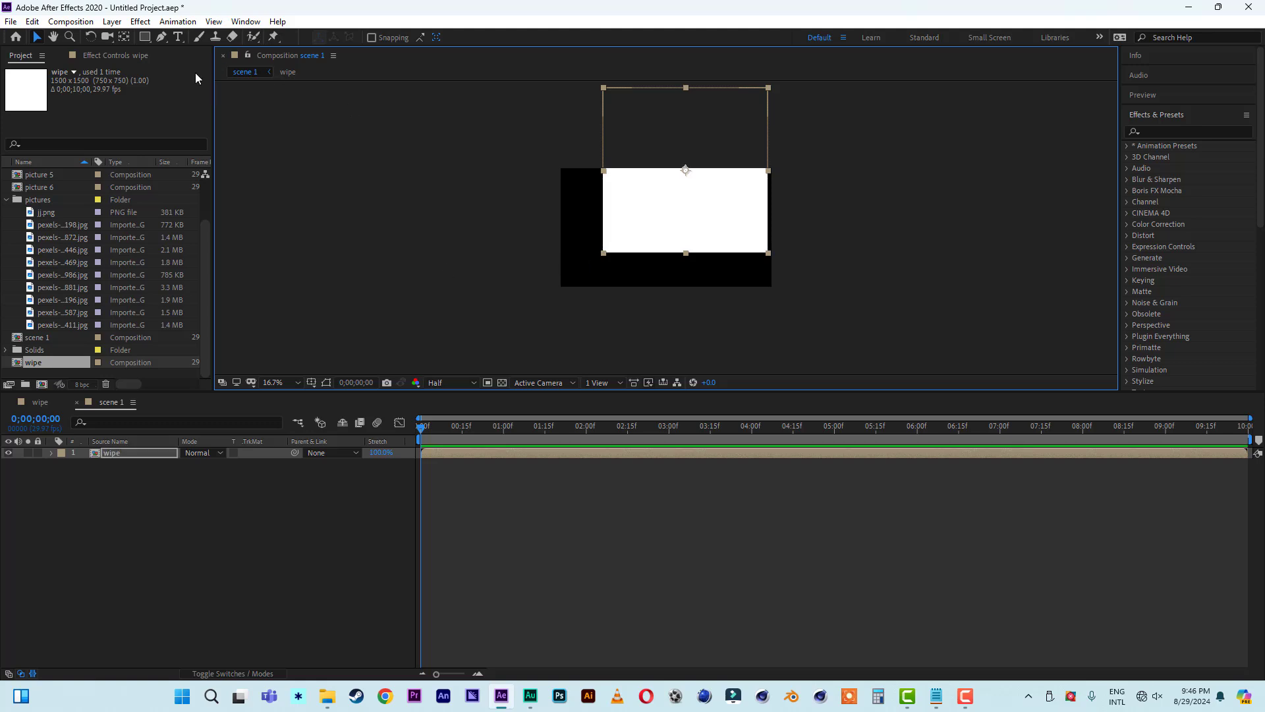
Step: Move the wipe layer's anchor point to the layer's lower-left corner and return to the Selection tool
left_click(124, 37)
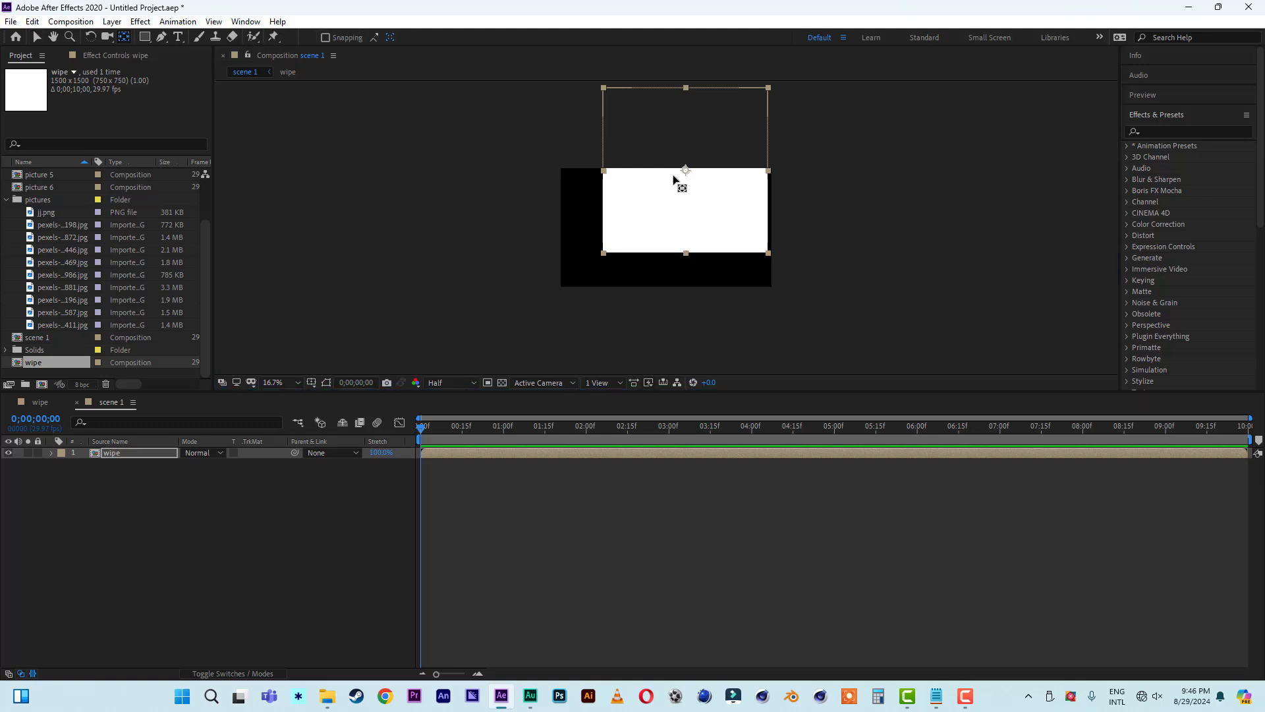
left_click_drag(678, 179, 601, 253)
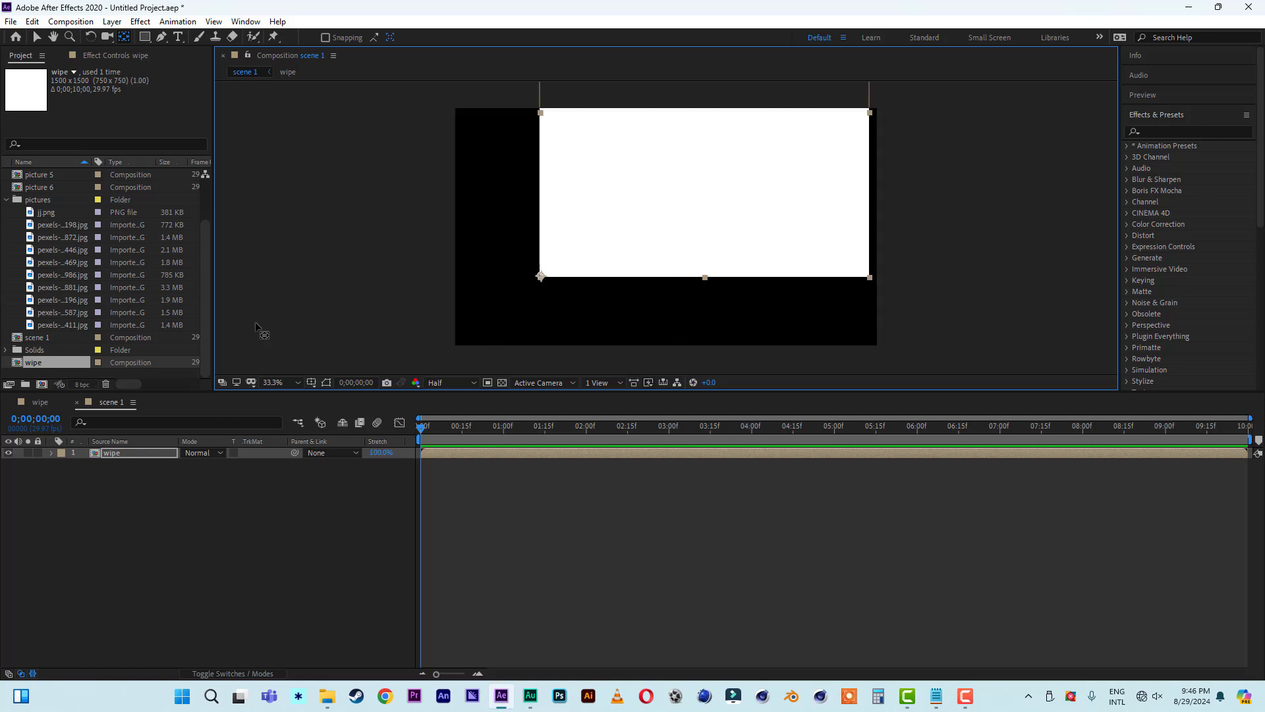
left_click(37, 37)
key("period")
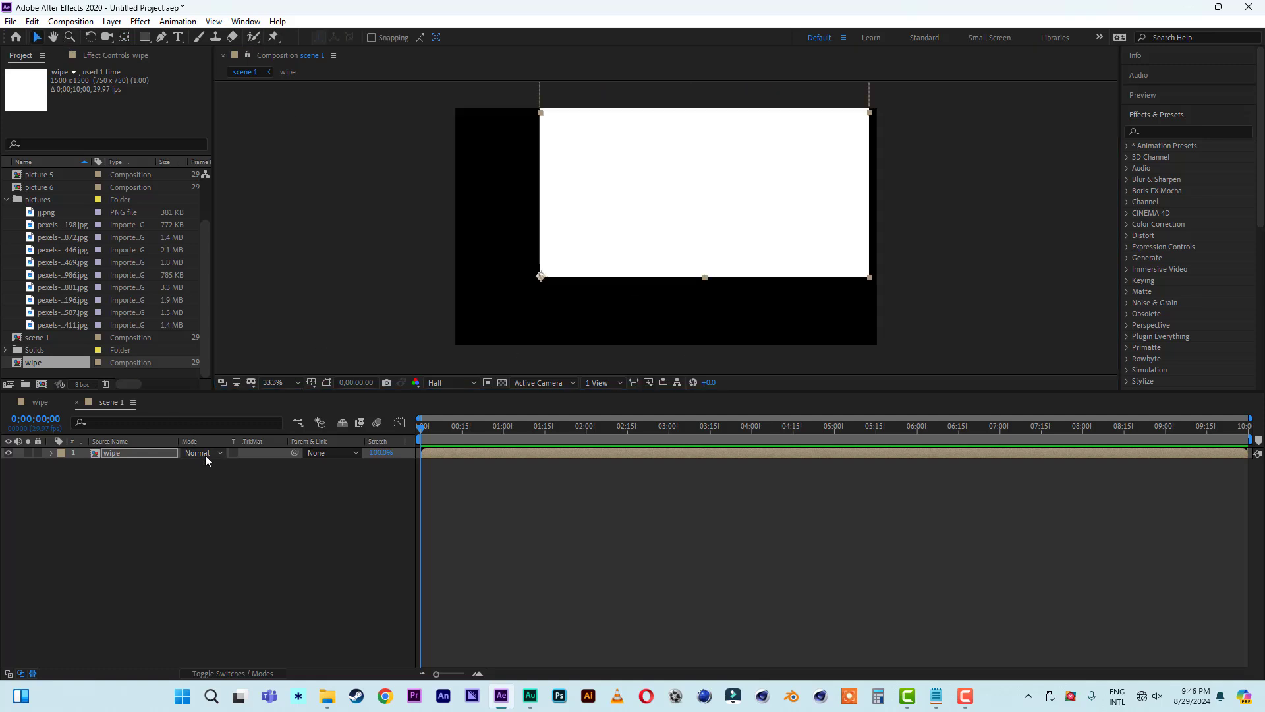
Step: Scale the wipe layer to 150%
key("s")
left_click_drag(226, 465, 315, 429)
left_click(223, 464)
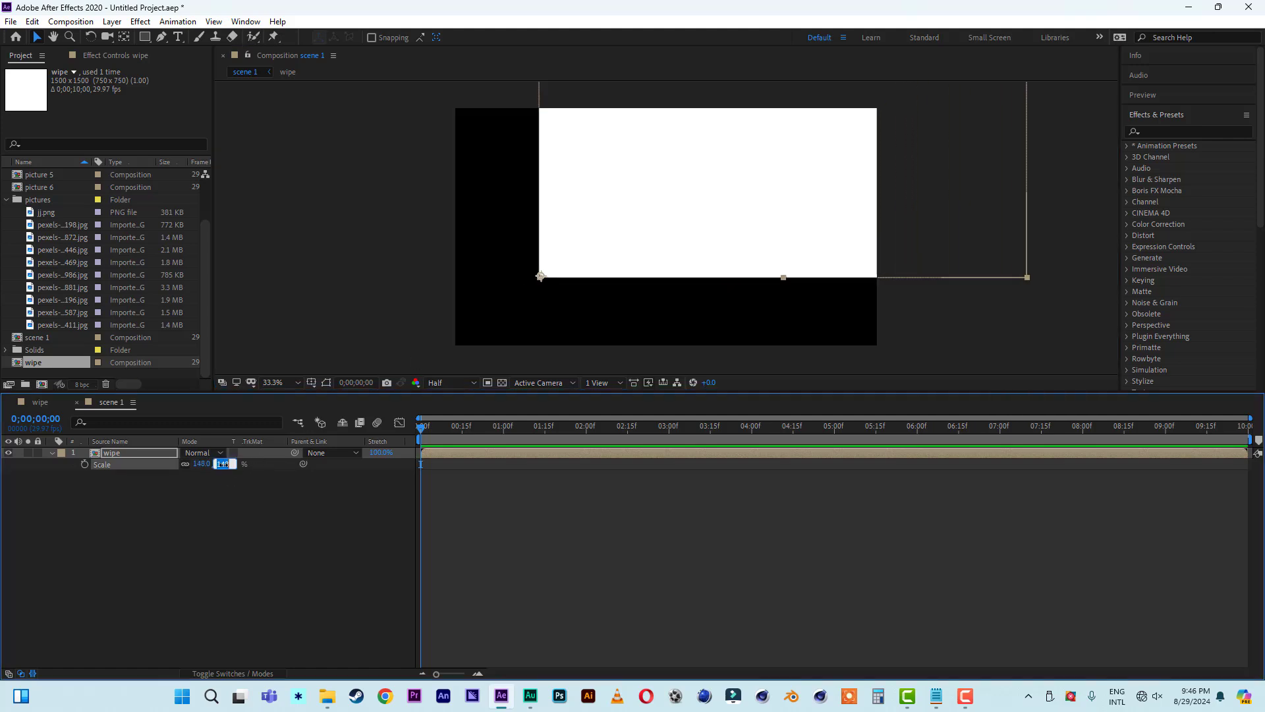
type("1")
type("0")
key("Return")
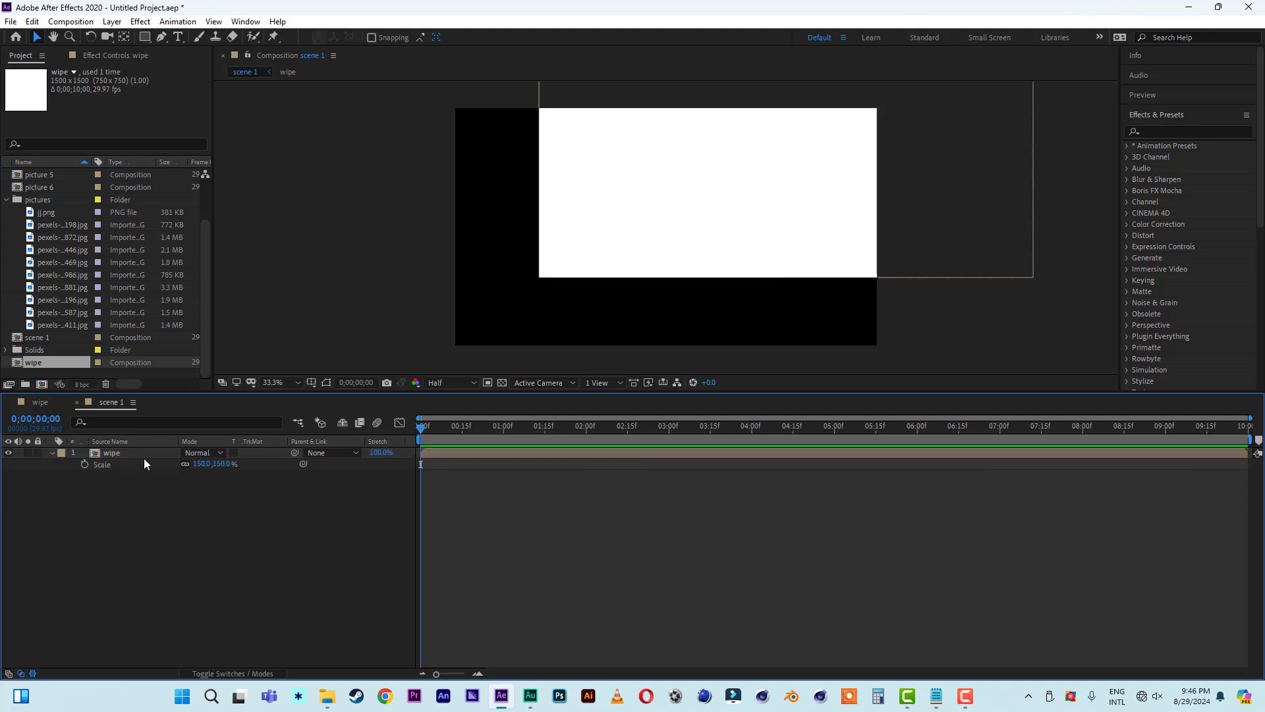
Step: Draw a triangular mask on the wipe layer with the Pen tool, from its anchor corner out beyond the frame's upper-right edge
key("comma")
key("comma")
key("comma")
key("comma")
key("period")
key("period")
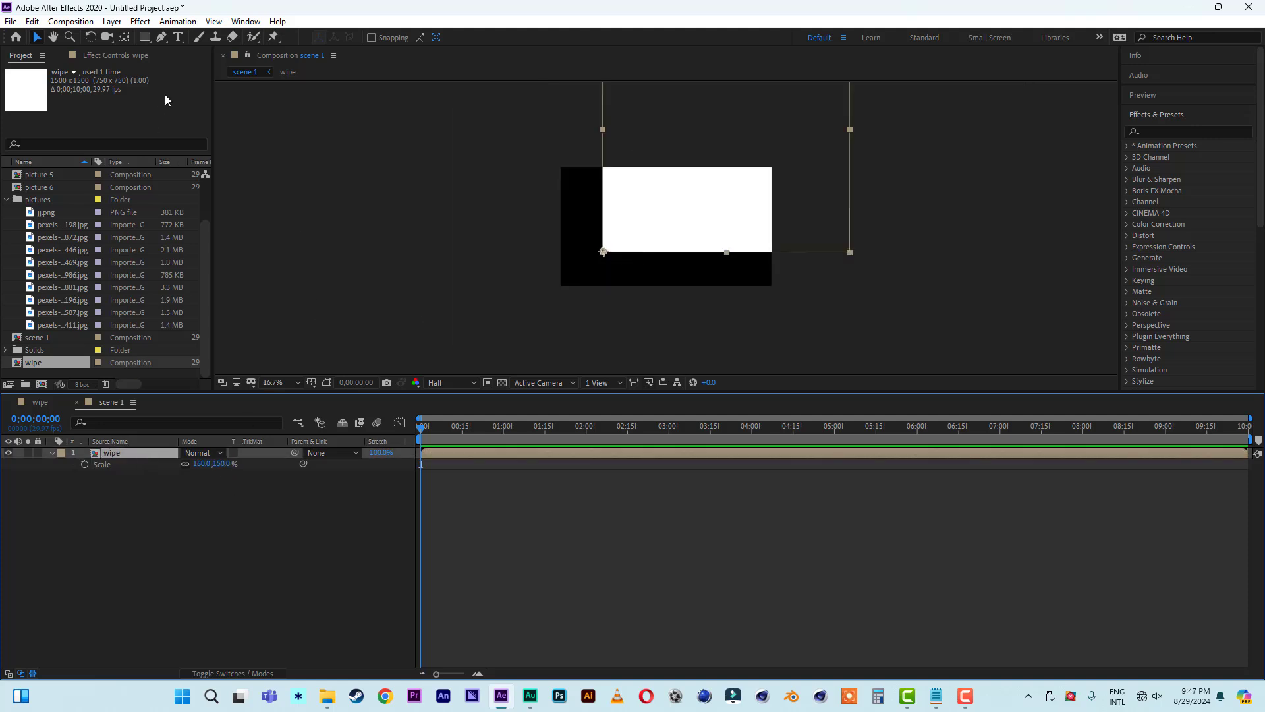
left_click(162, 38)
key("comma")
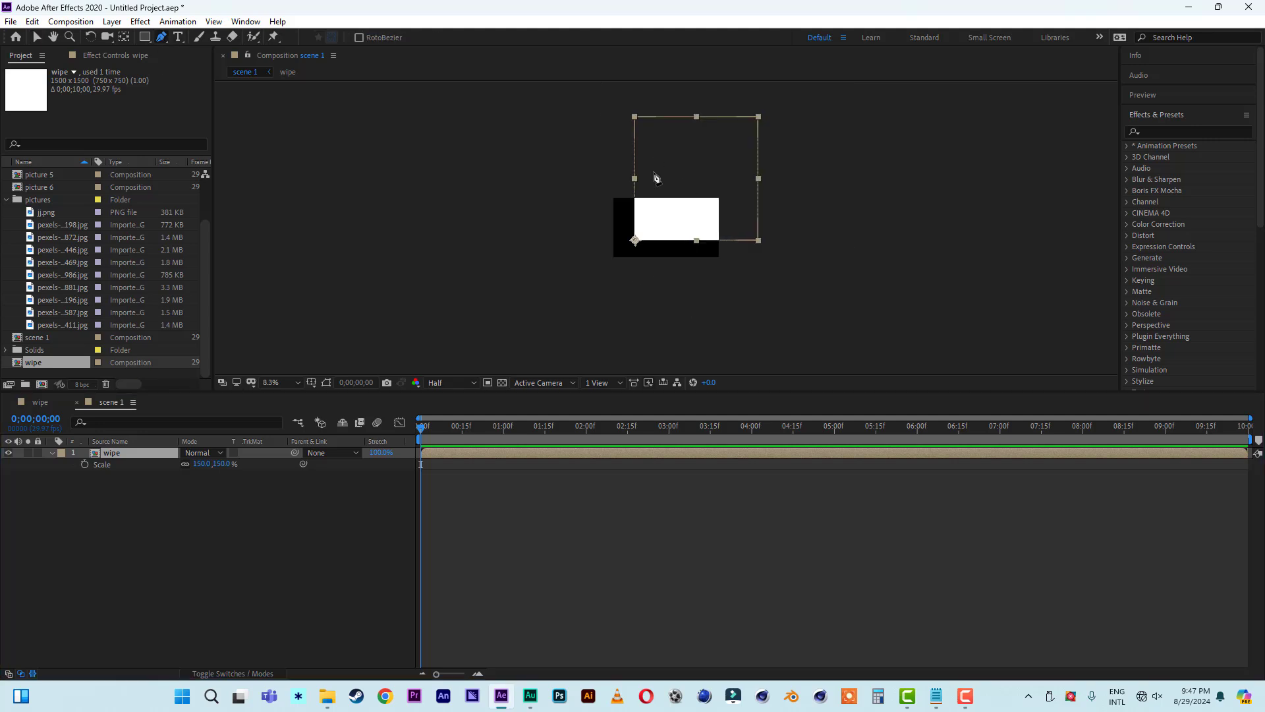
left_click(635, 238)
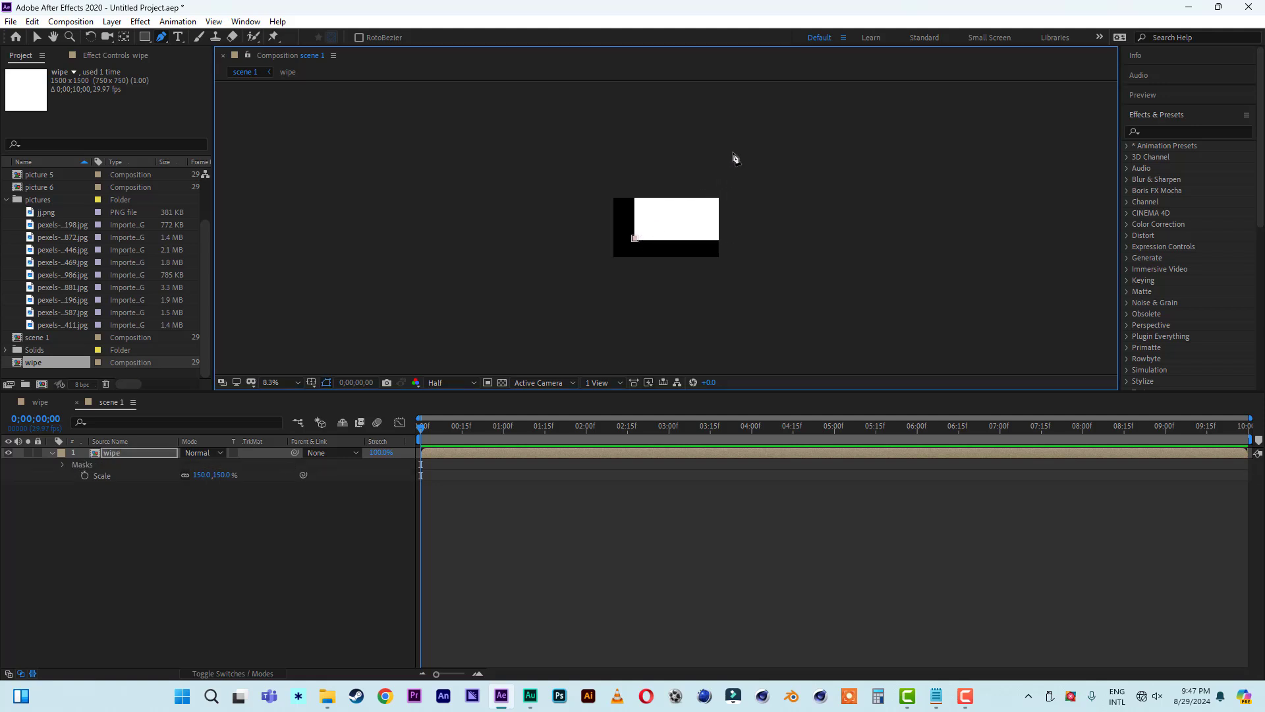
left_click(754, 135)
left_click(774, 197)
left_click(634, 239)
key("v")
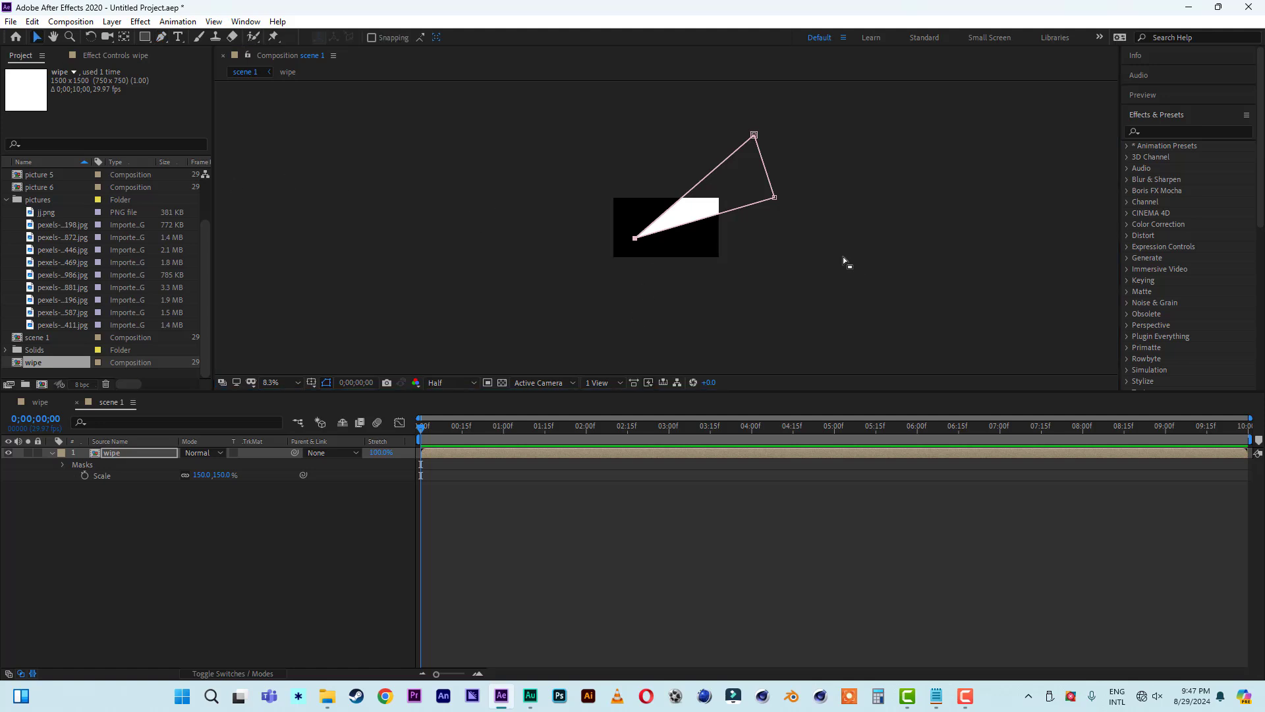
key("period")
key("period")
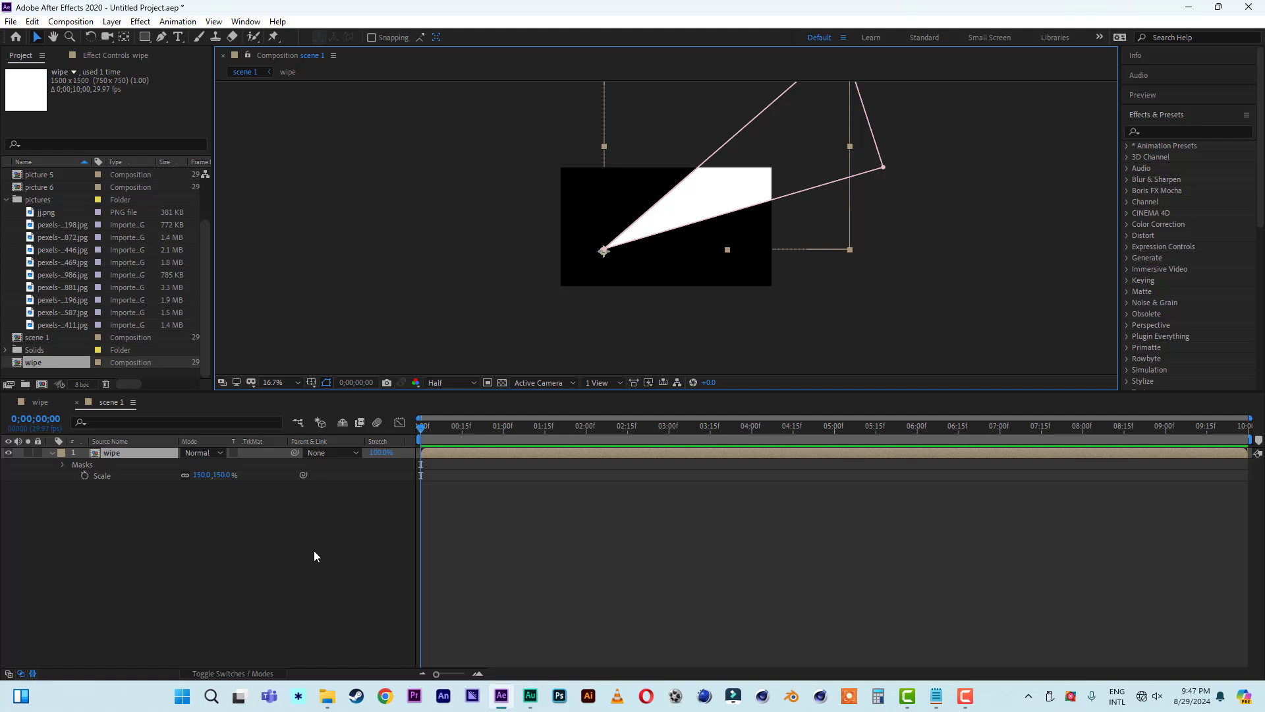
Step: Keyframe the wipe layer's rotation from 0° at the start to -3 full turns at 5 seconds, and preview it
key("r")
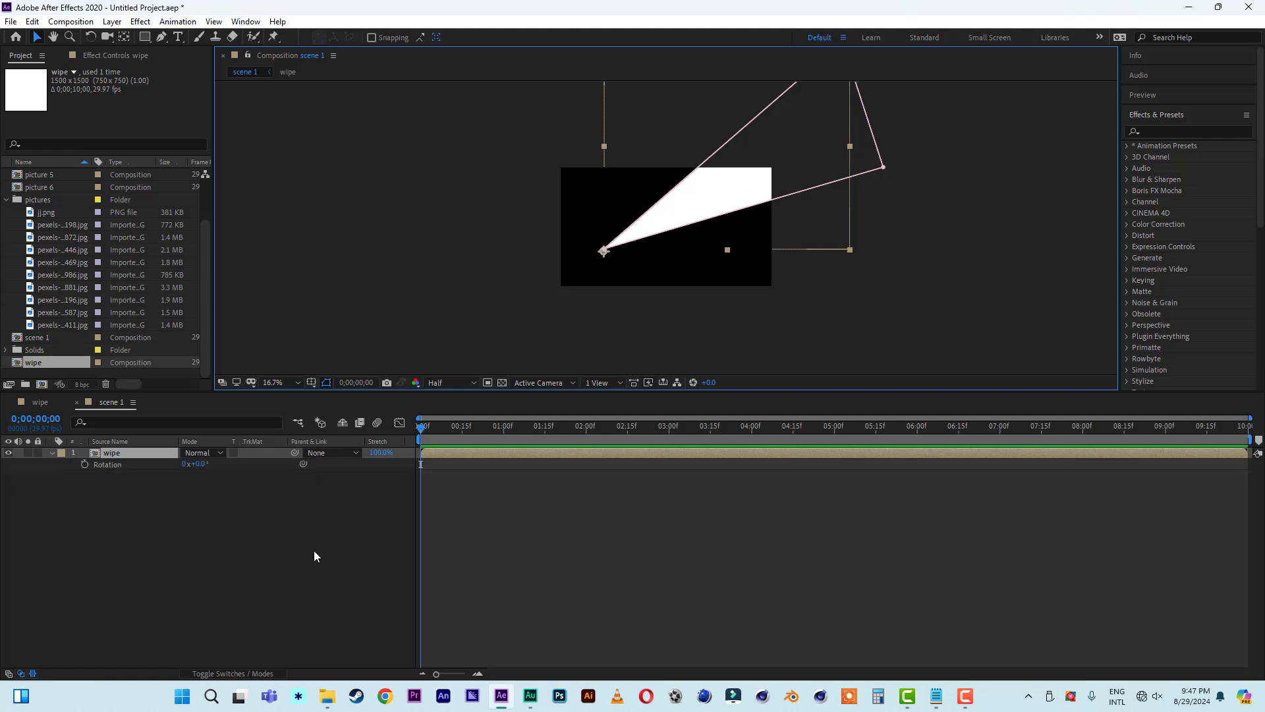
left_click(85, 465)
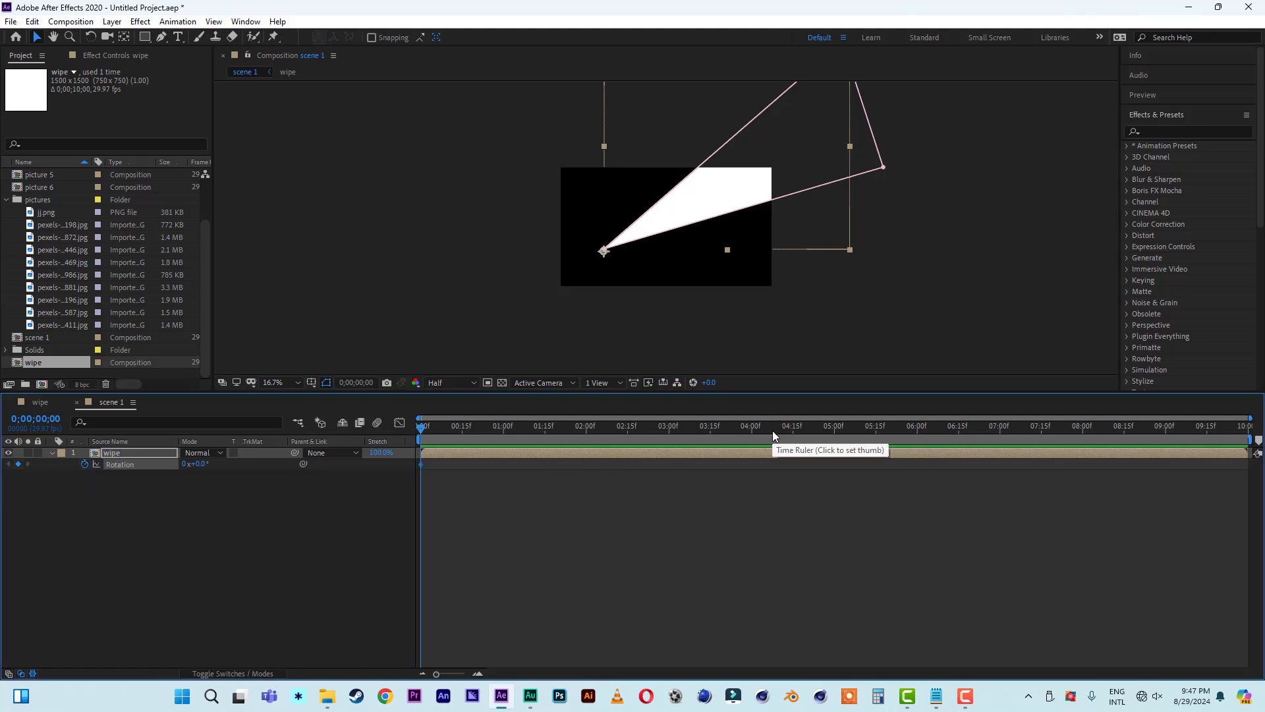
left_click(834, 428)
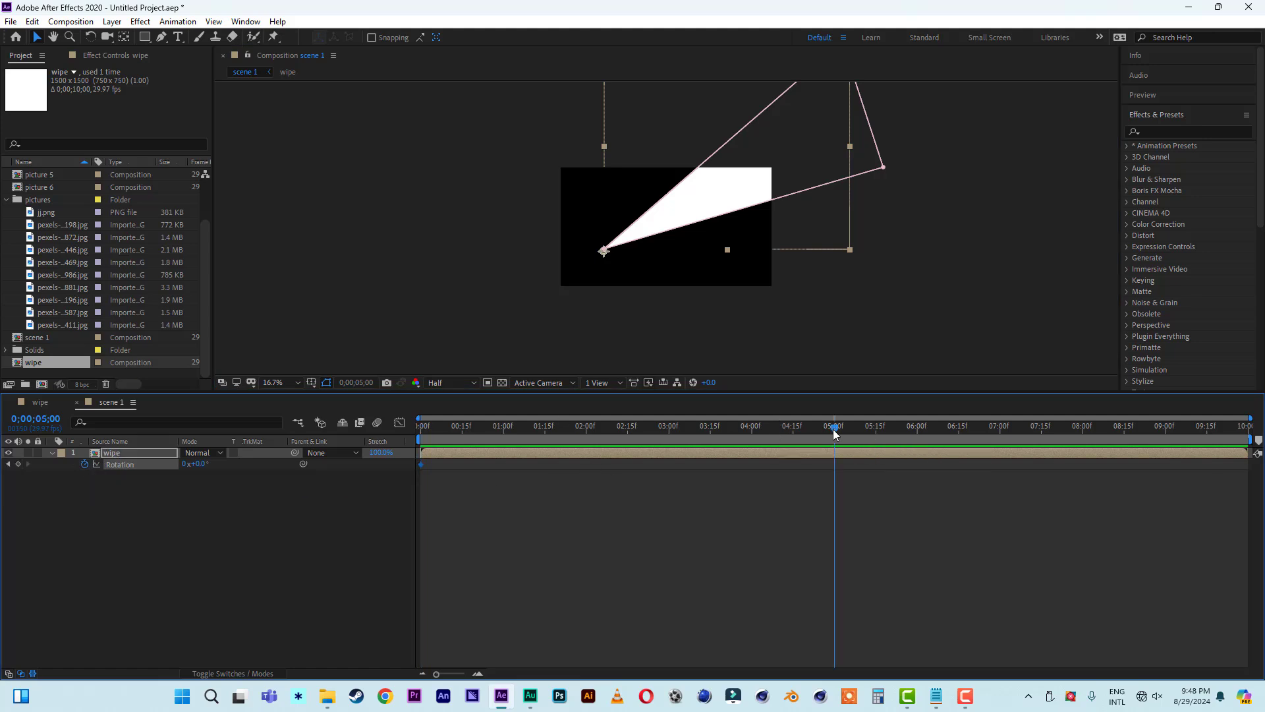
left_click(186, 464)
type("-")
left_click(276, 488)
key("Home")
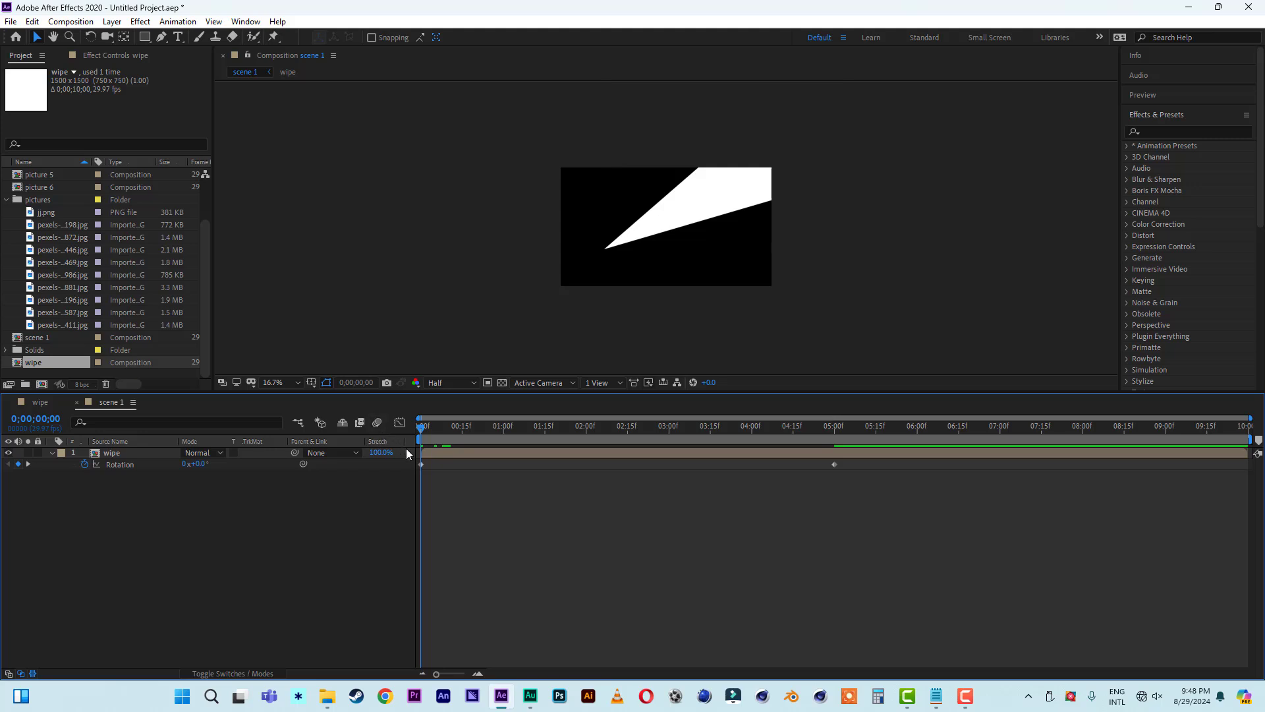
key("space")
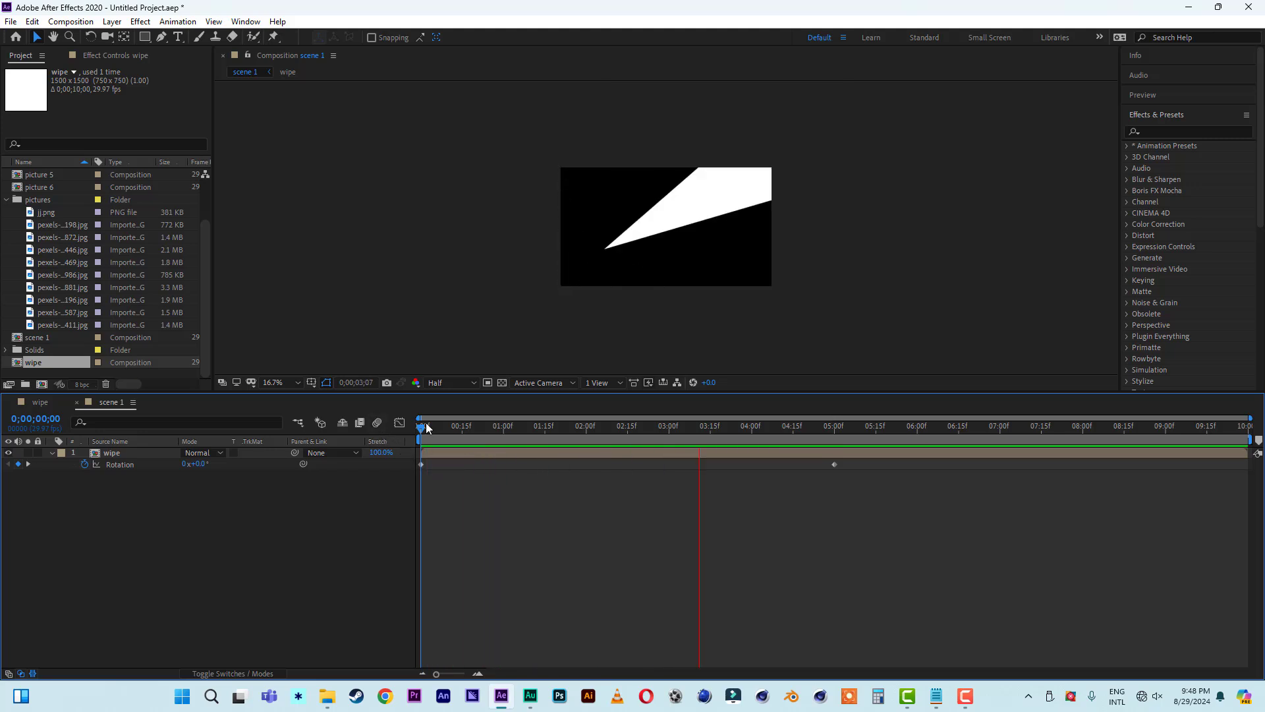
Step: Apply Easy Ease to both rotation keyframes of the wipe layer
left_click(834, 427)
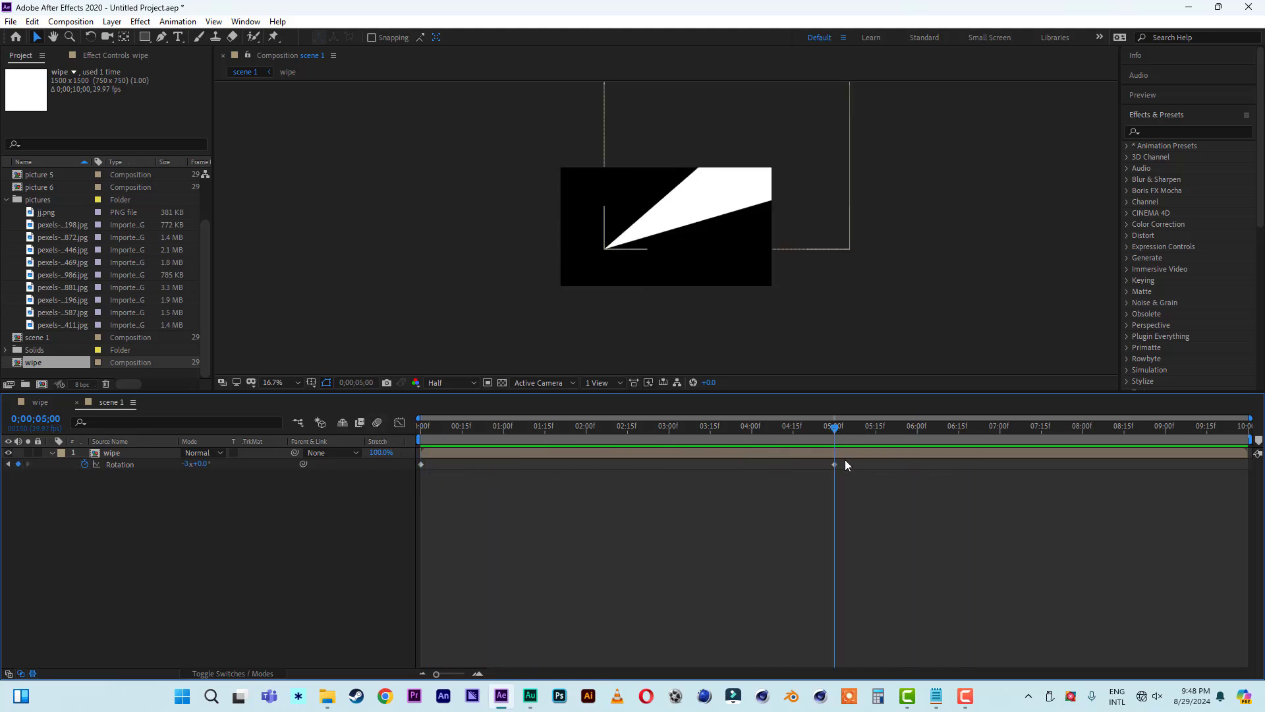
left_click_drag(847, 465, 368, 476)
right_click(423, 465)
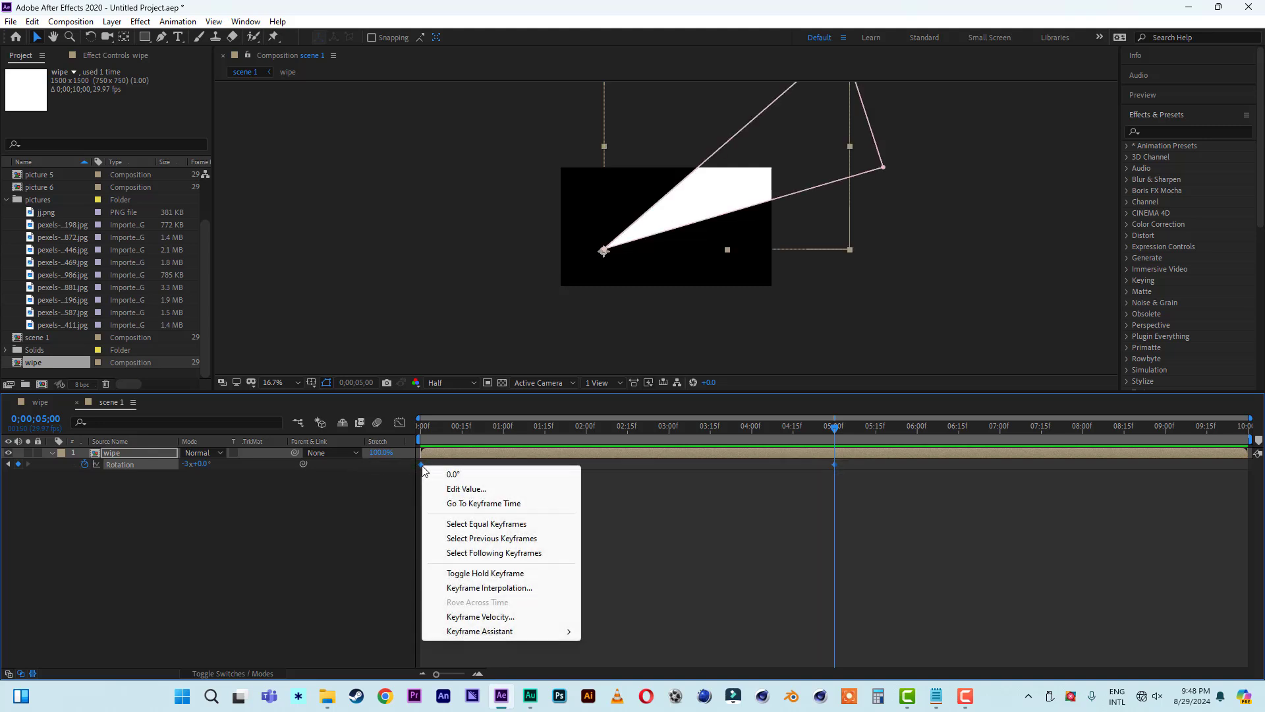
mouse_move(527, 632)
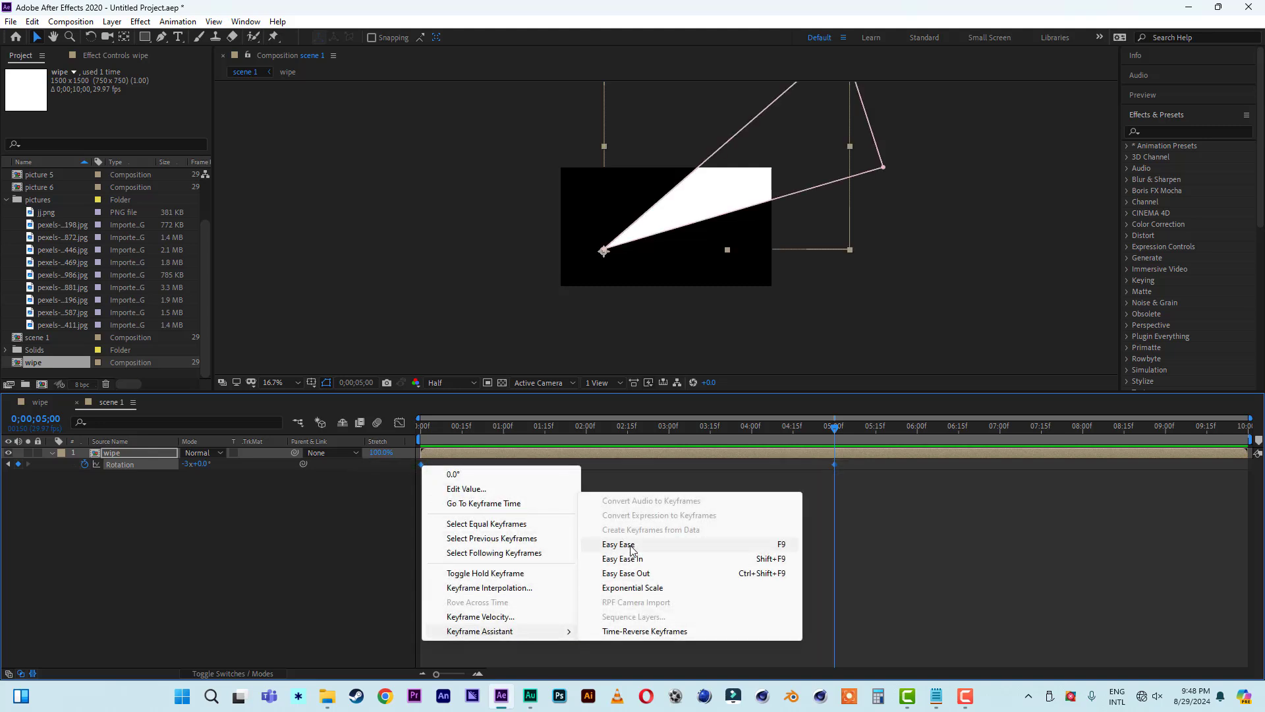
left_click(631, 549)
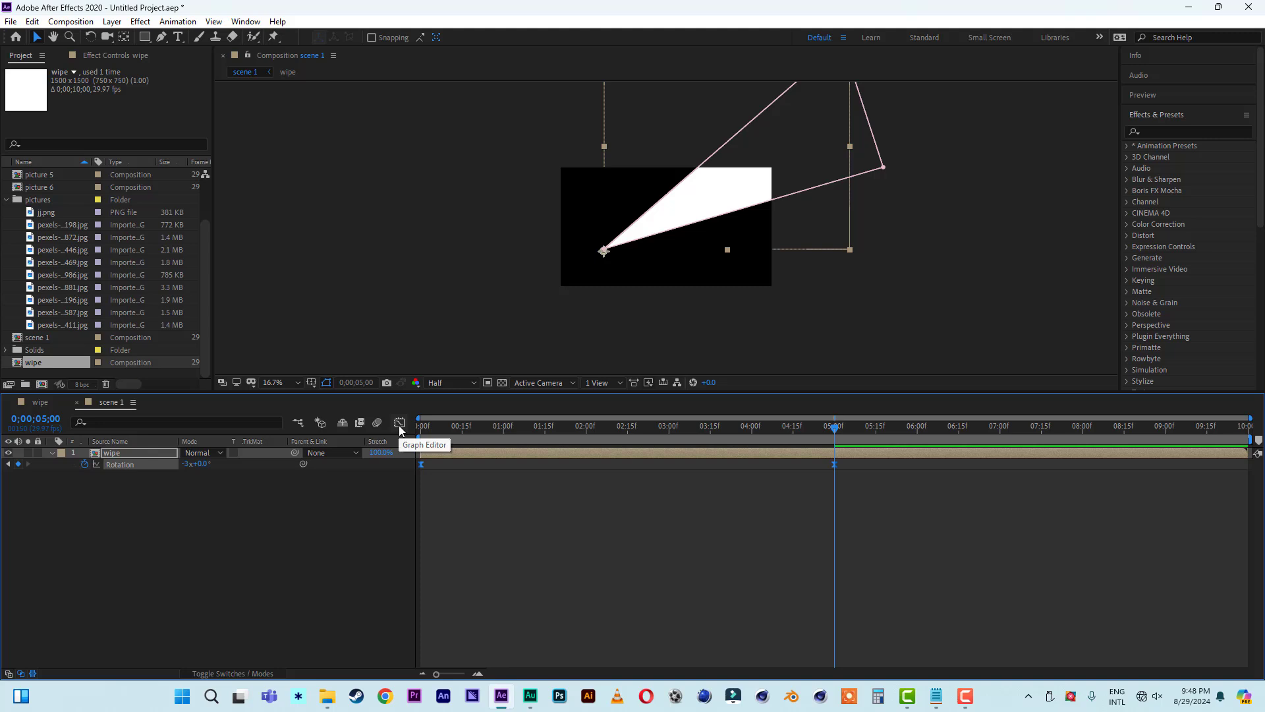
Step: Reshape the rotation speed graph to peak near 1 second and slow gradually toward 5 seconds, and return to the start
left_click(399, 425)
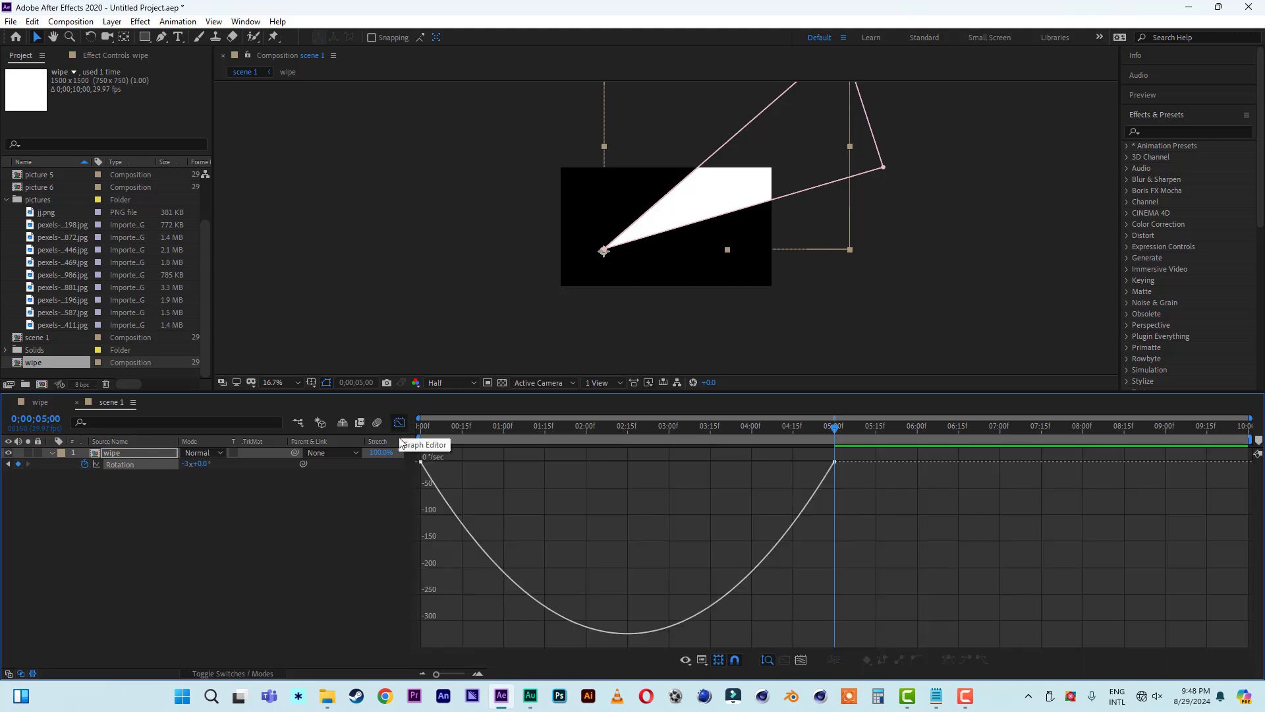
left_click(834, 461)
left_click_drag(765, 461, 590, 460)
left_click_drag(433, 430, 392, 435)
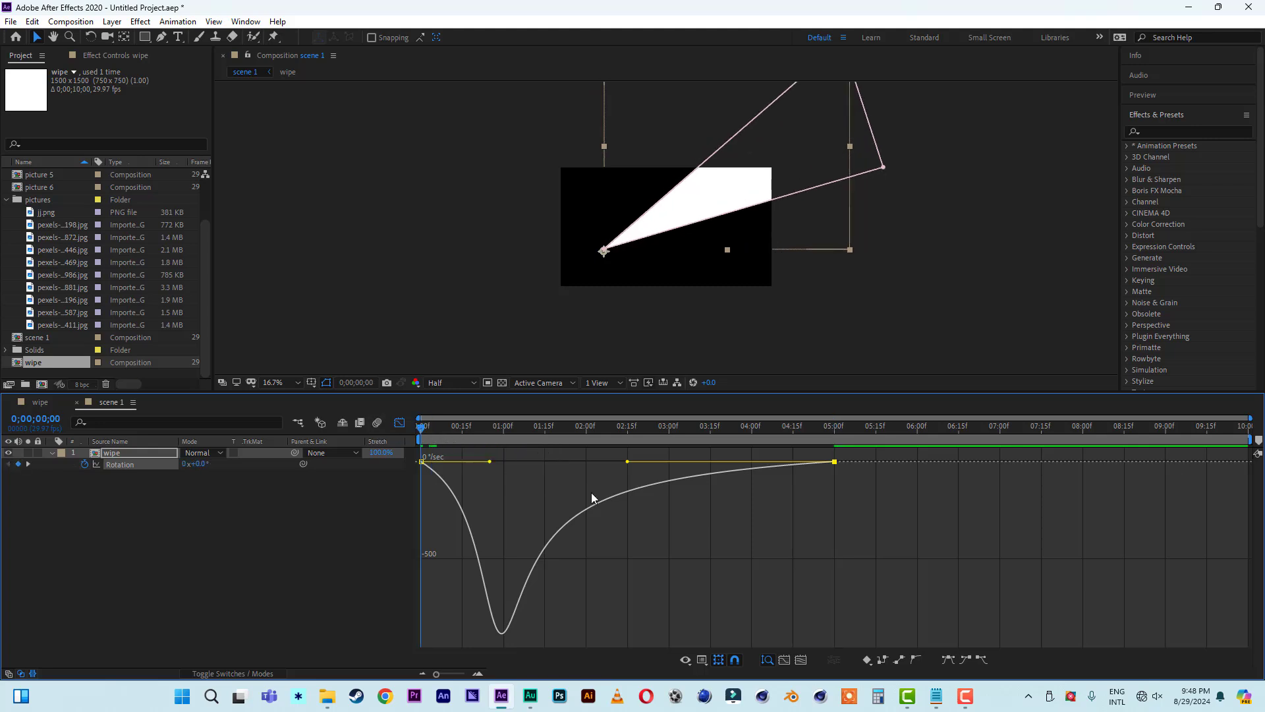
Step: Shift the wipe's rotation speed peak much closer to the start, preview the spin, and close the speed graph
key("space")
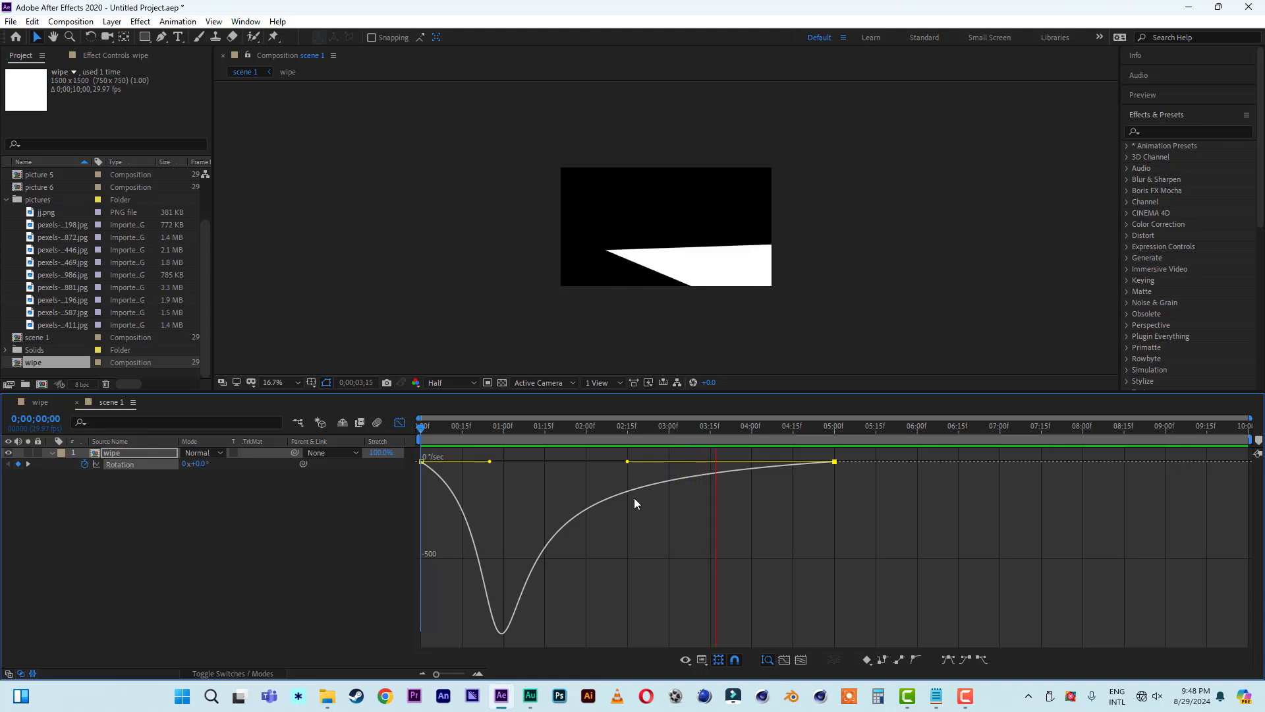
key("space")
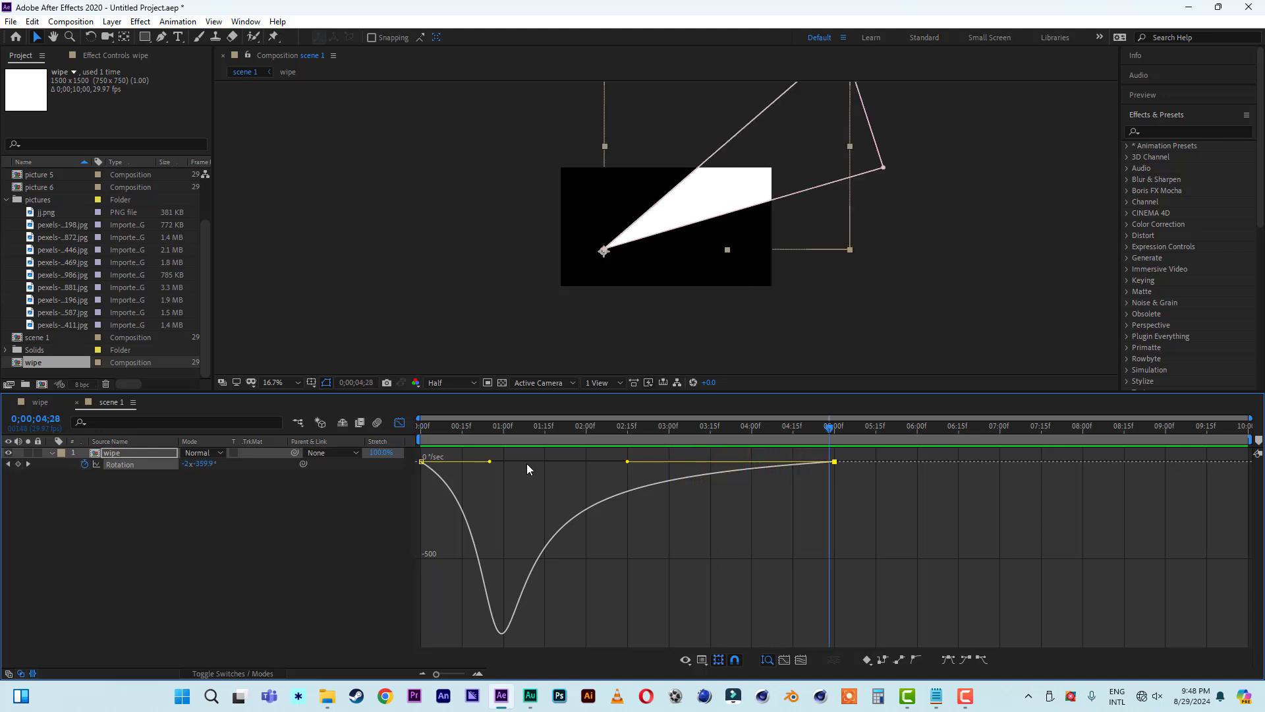
left_click_drag(491, 463, 440, 463)
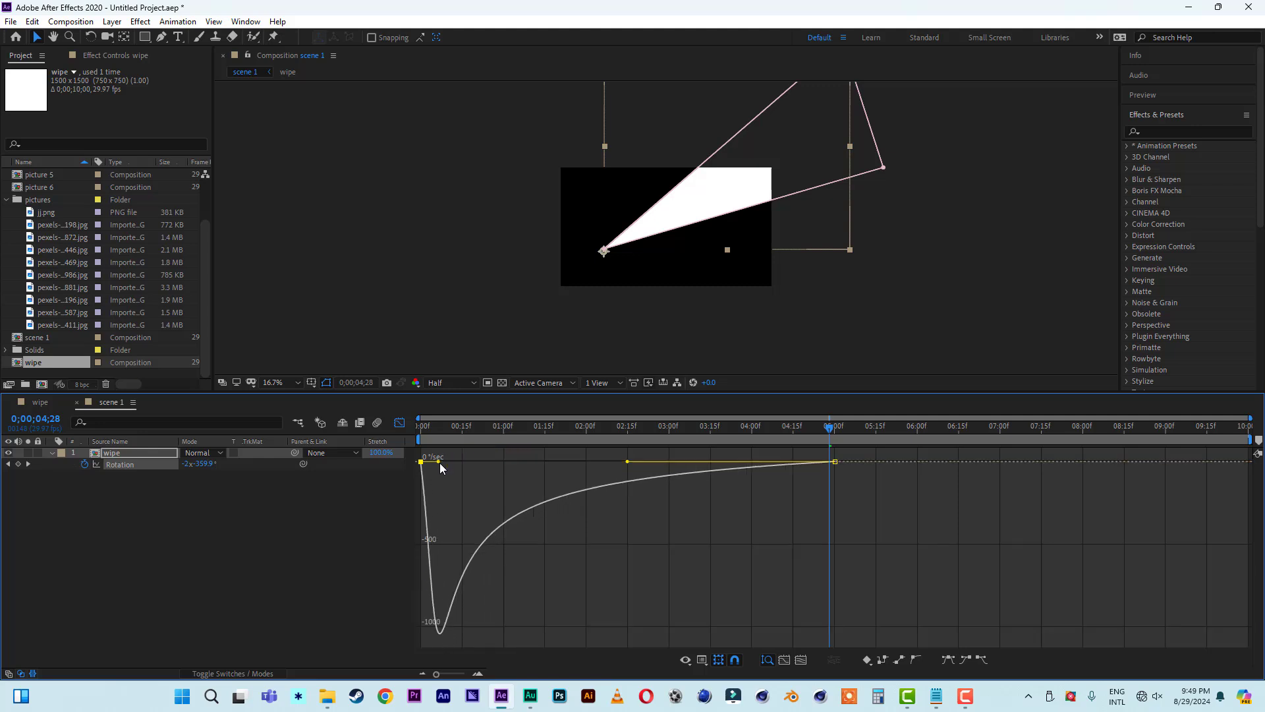
key("Home")
key("space")
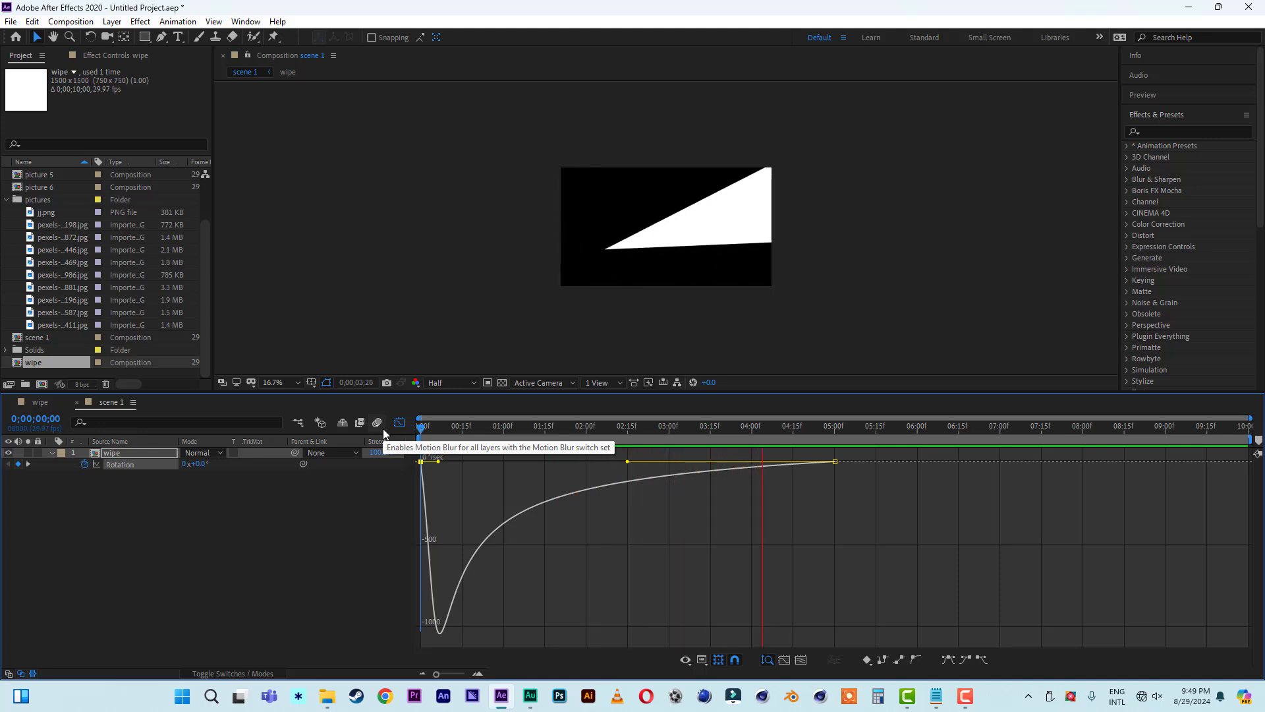
key("space")
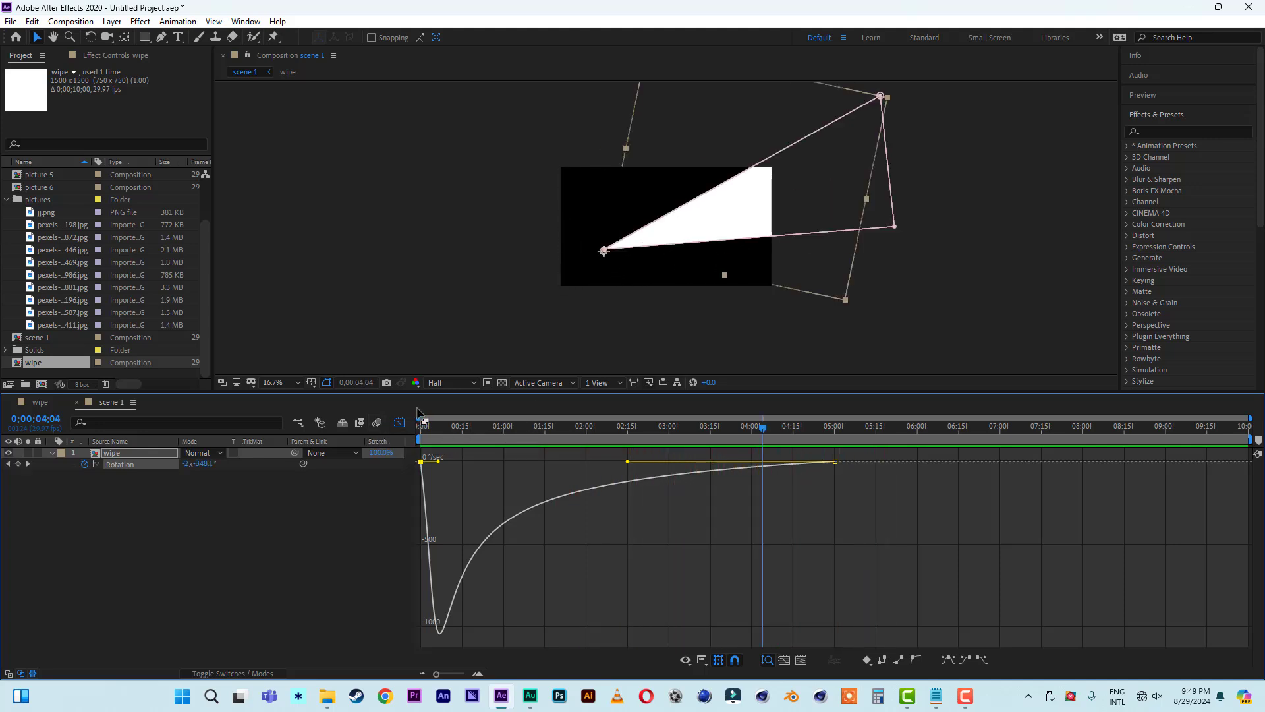
left_click(399, 422)
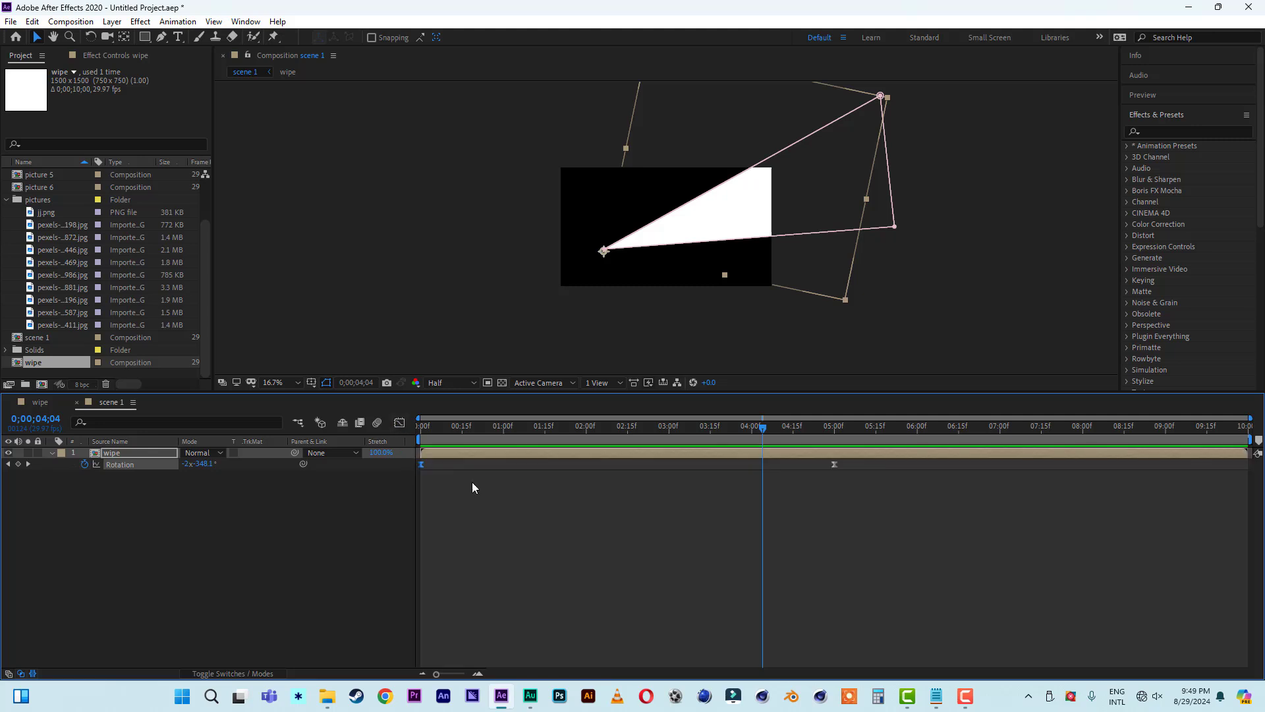
Step: Add a Drop Shadow layer style to the wipe layer and show it over the transparency grid with mask outlines hidden
right_click(129, 452)
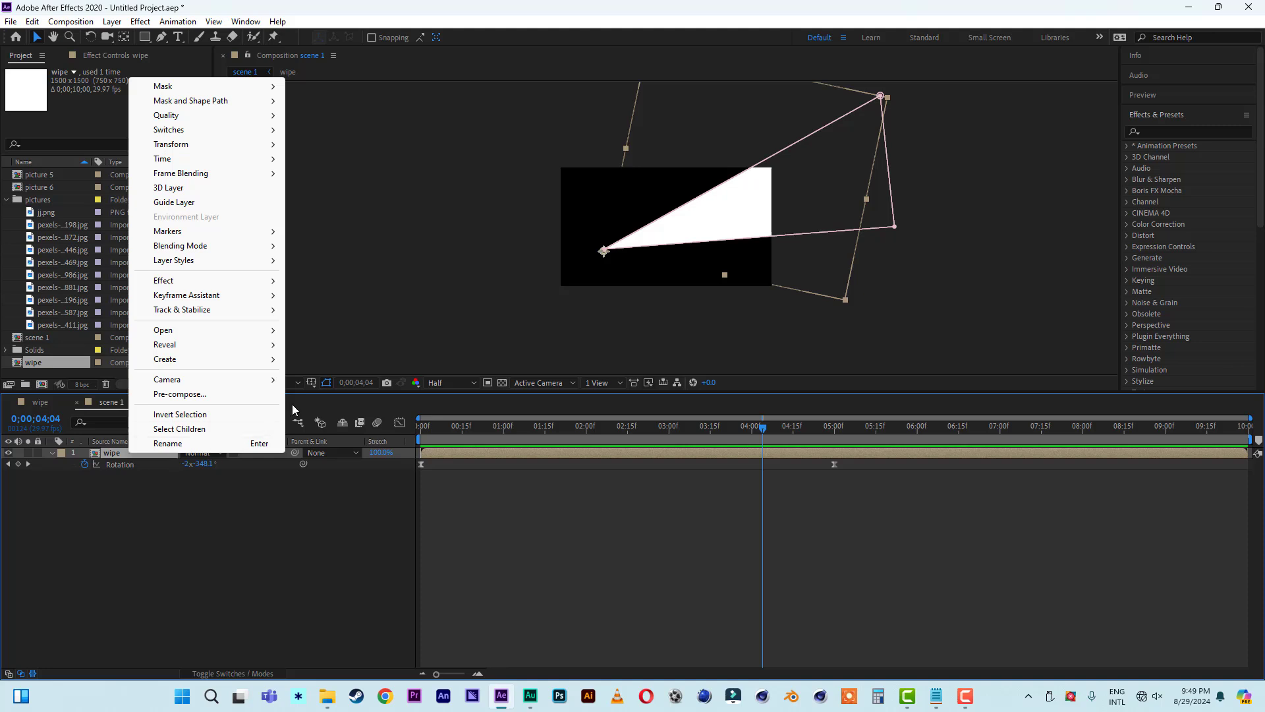
mouse_move(198, 260)
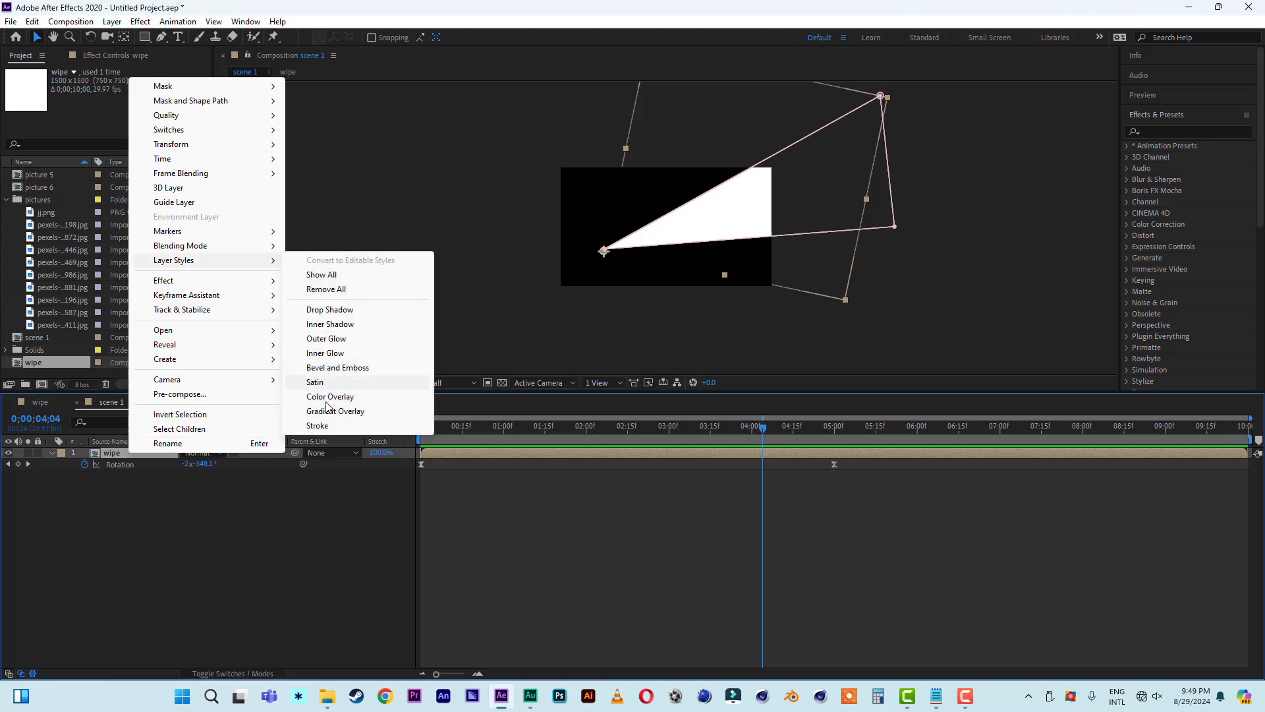
left_click(339, 310)
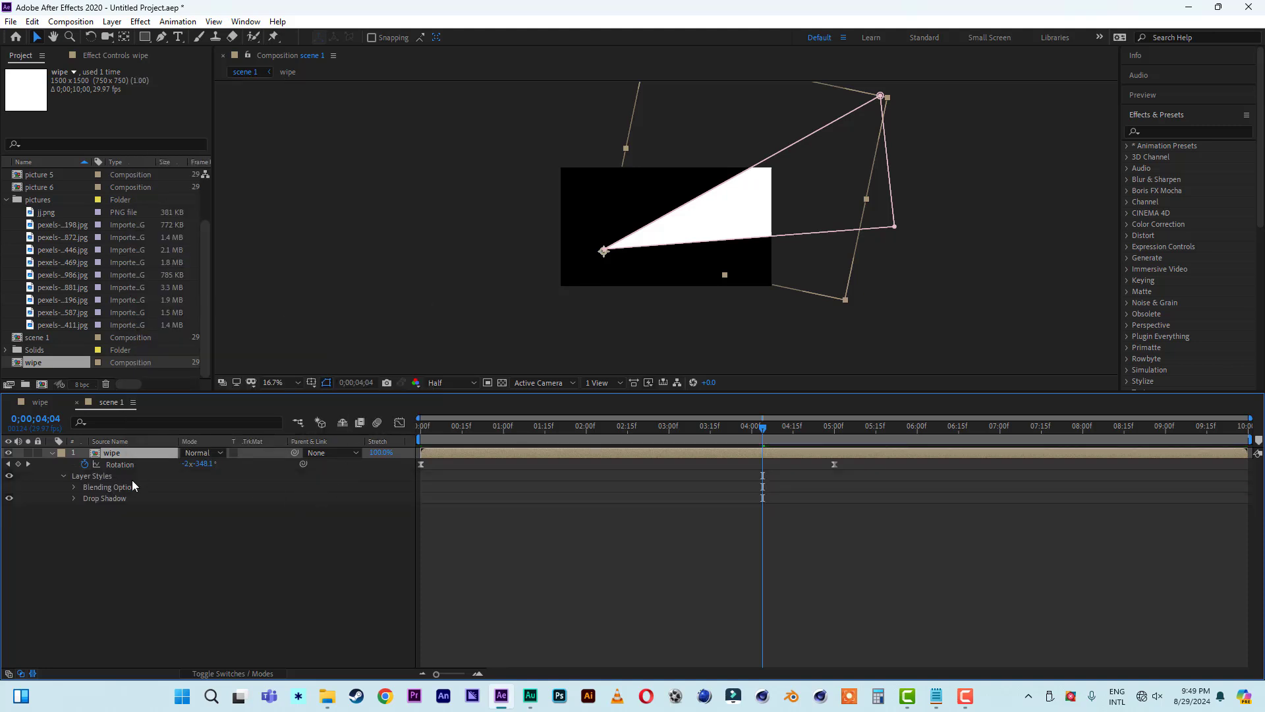
left_click(75, 499)
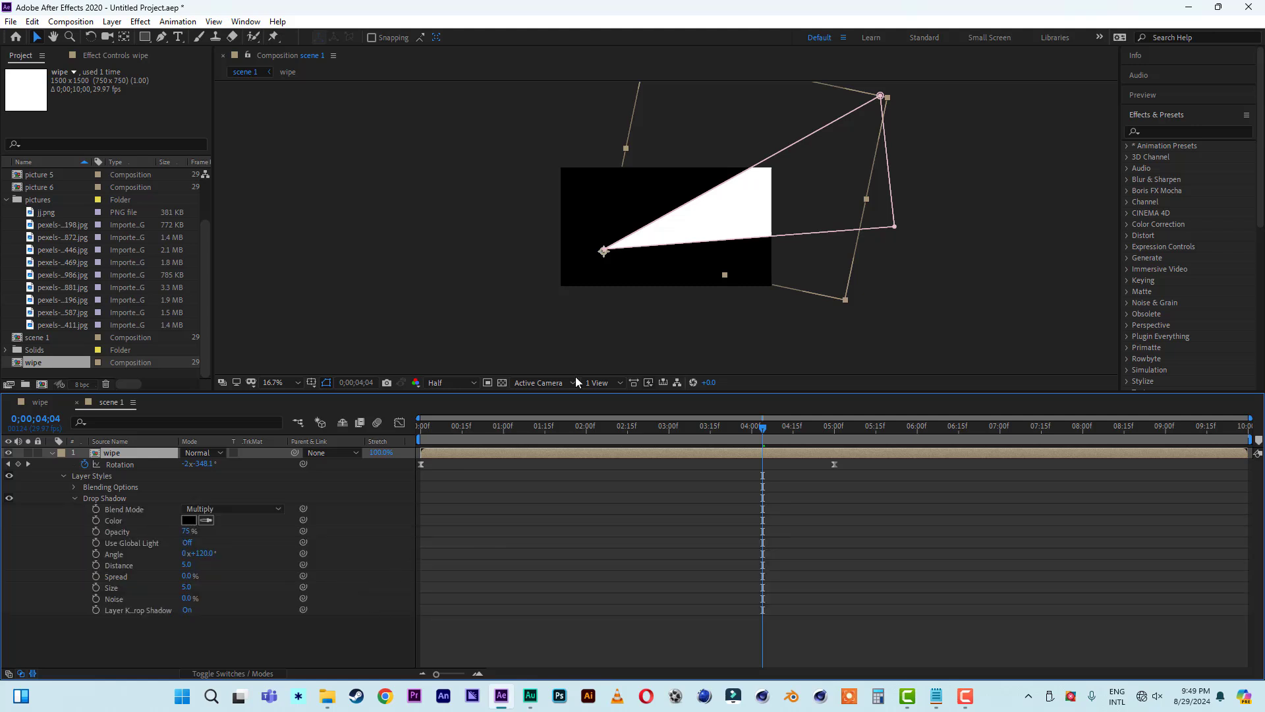
left_click(501, 382)
left_click(326, 382)
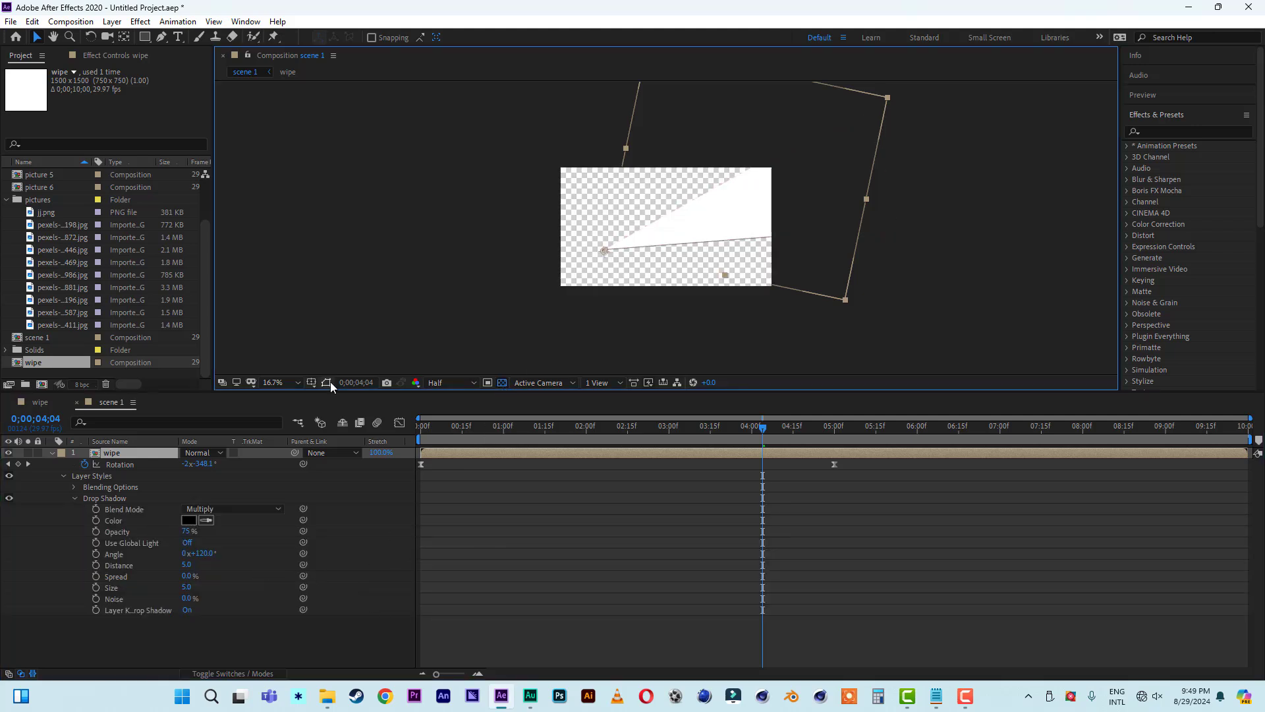
Step: Set the wipe's drop shadow distance to 0 and its size to 40
left_click(187, 564)
type("0")
left_click(224, 577)
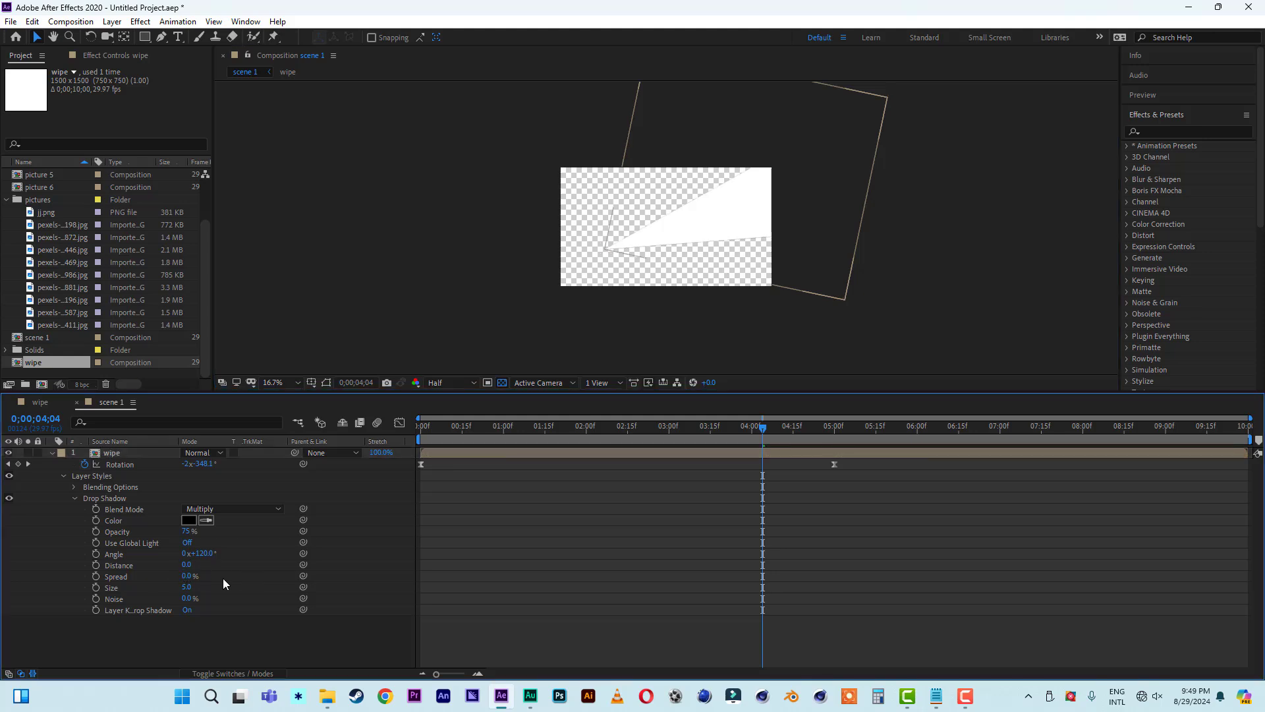
left_click(186, 587)
type("40")
left_click(243, 607)
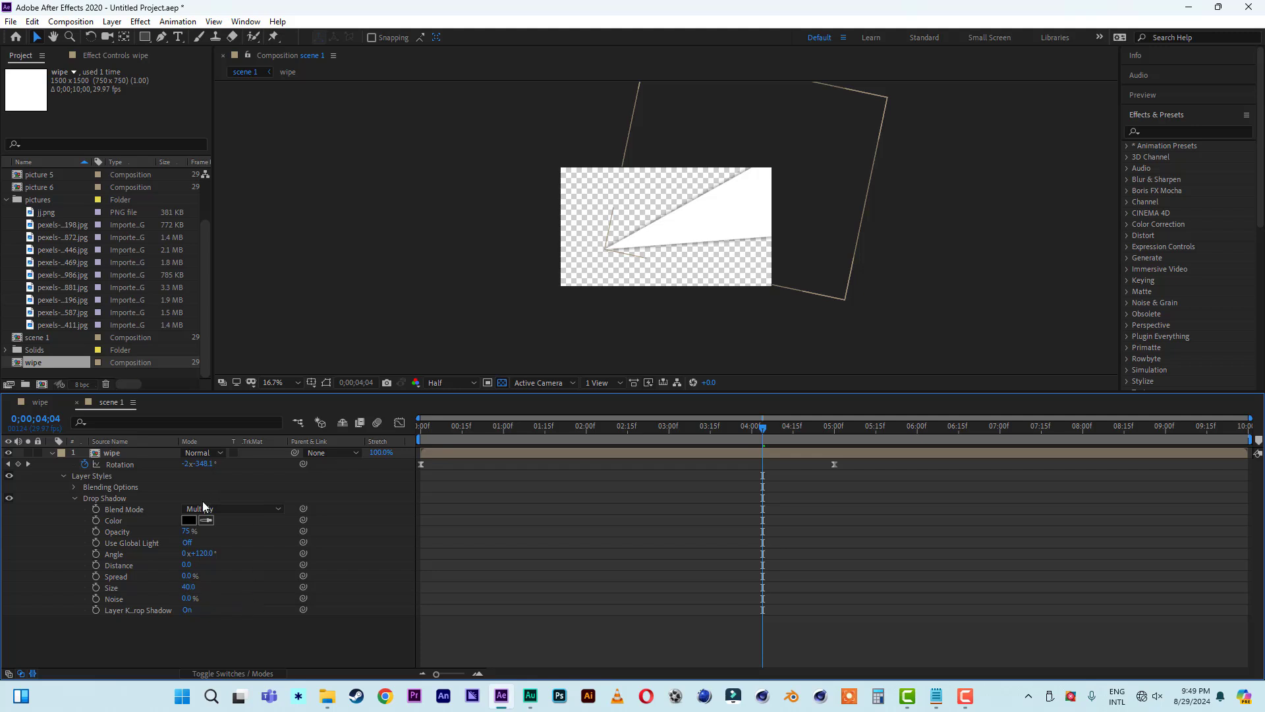
Step: Set the wipe's drop shadow opacity to 40% and size to 50, and turn the transparency grid off
left_click(186, 533)
type("40")
left_click(242, 554)
left_click(188, 586)
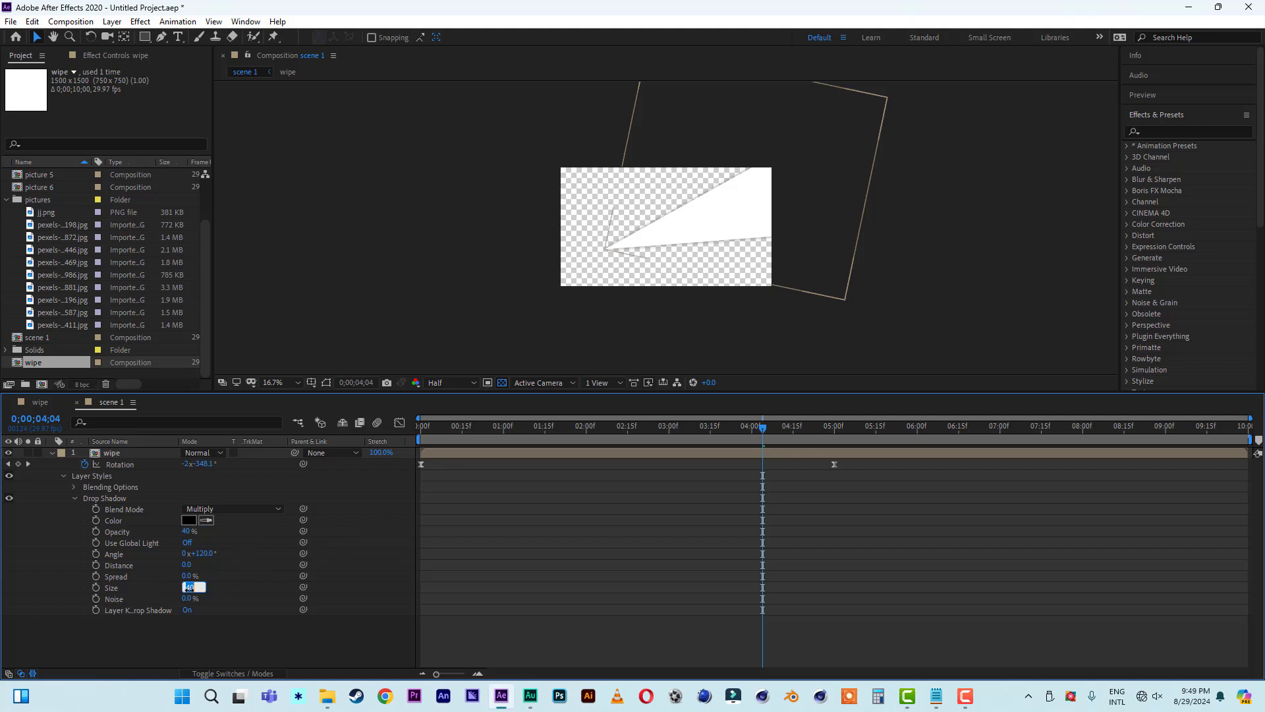
type("50")
left_click(252, 597)
left_click(51, 453)
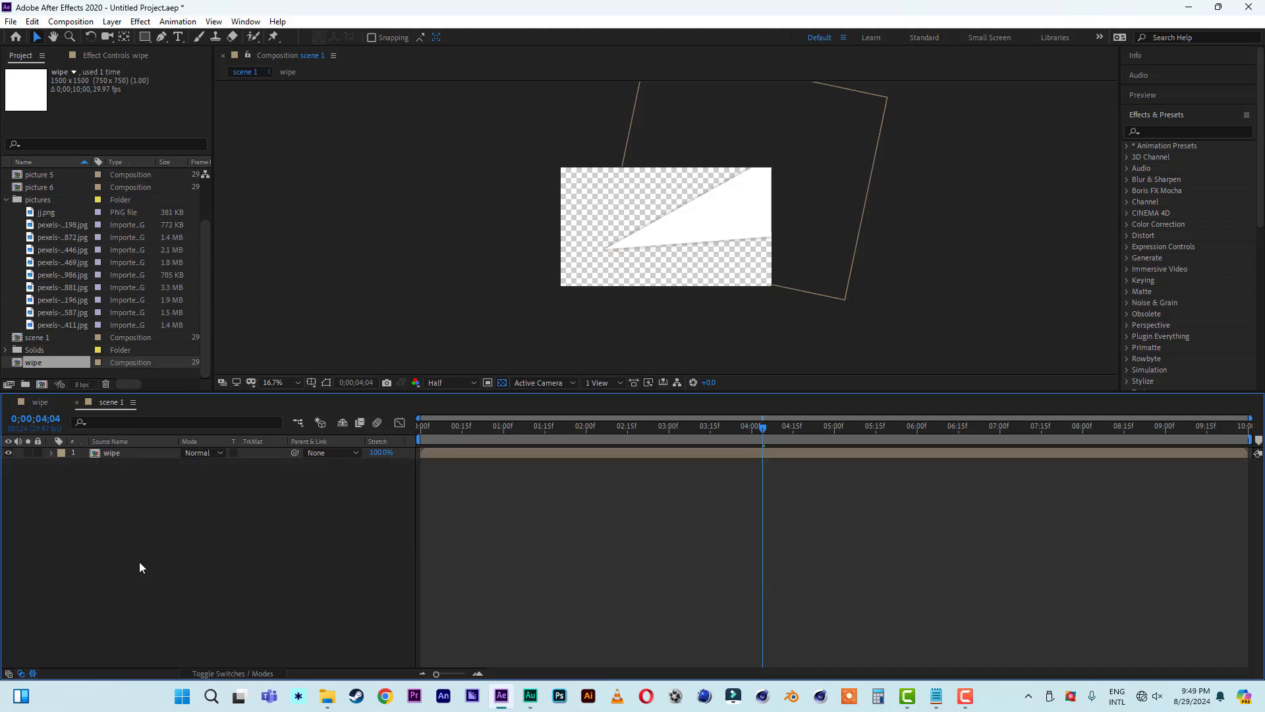
left_click(502, 382)
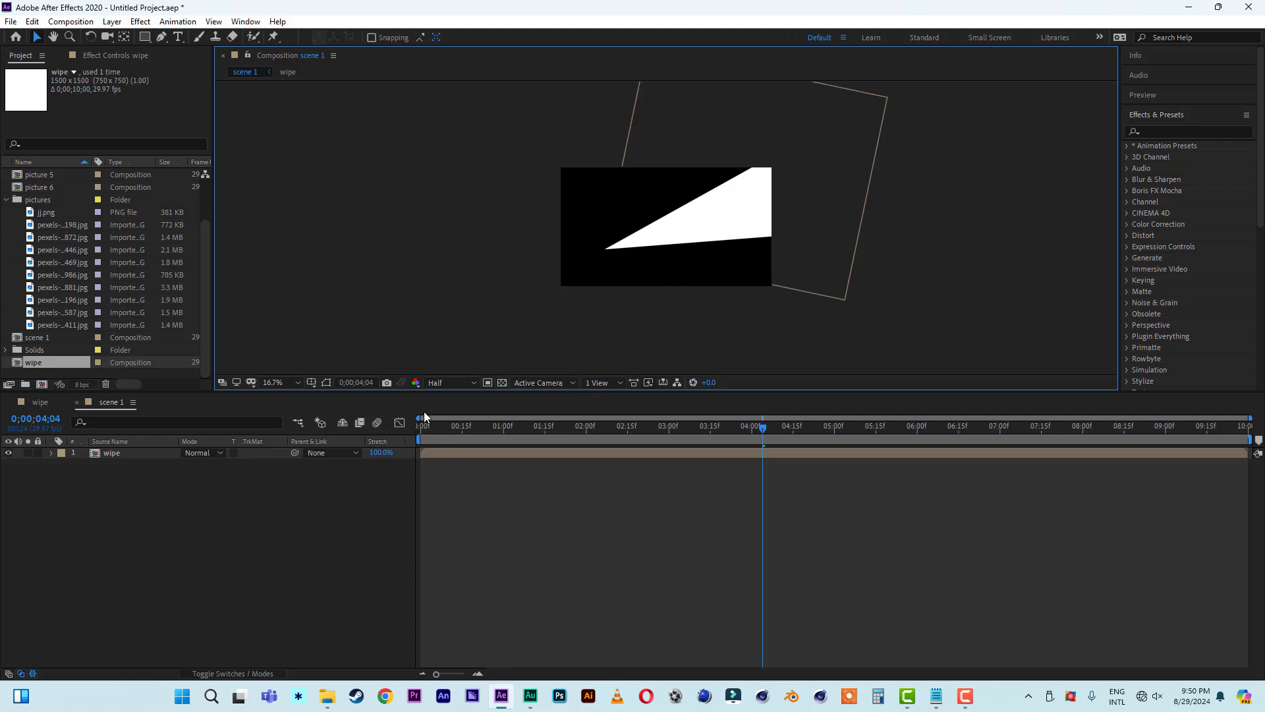
Step: Duplicate the wipe layer in scene 1 and hide the upper copy
left_click(277, 383)
left_click(280, 392)
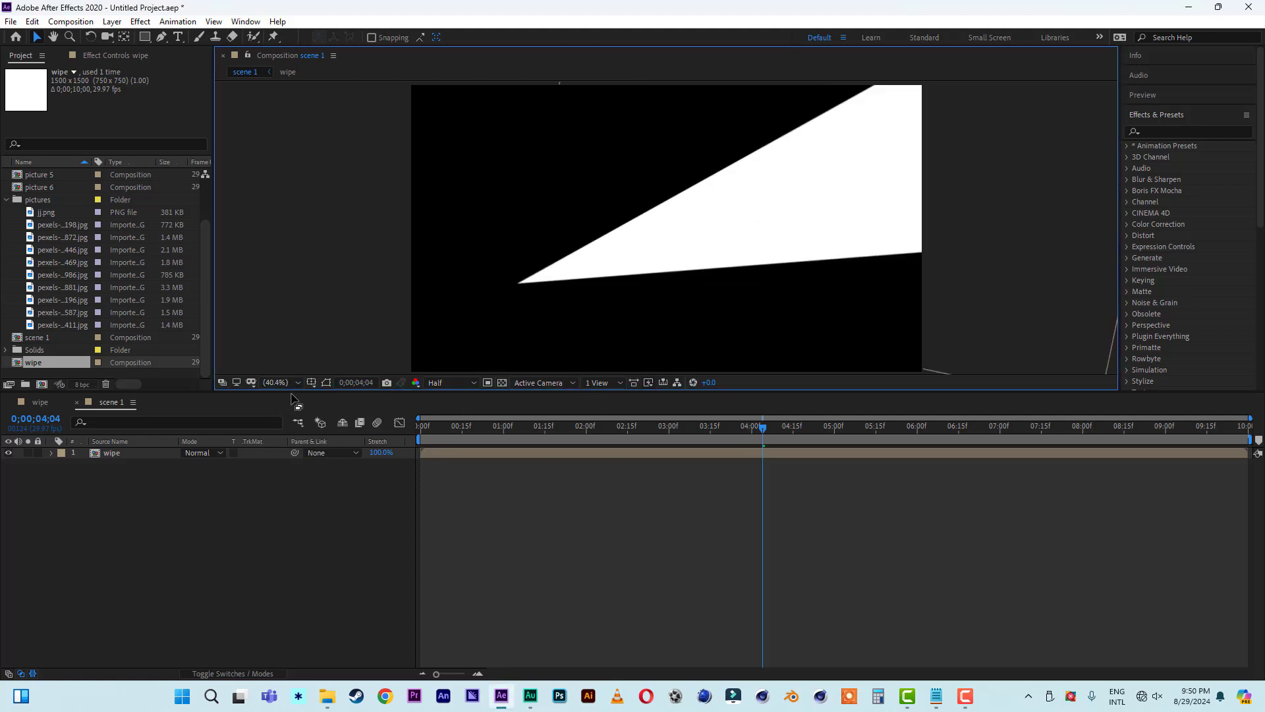
left_click(112, 453)
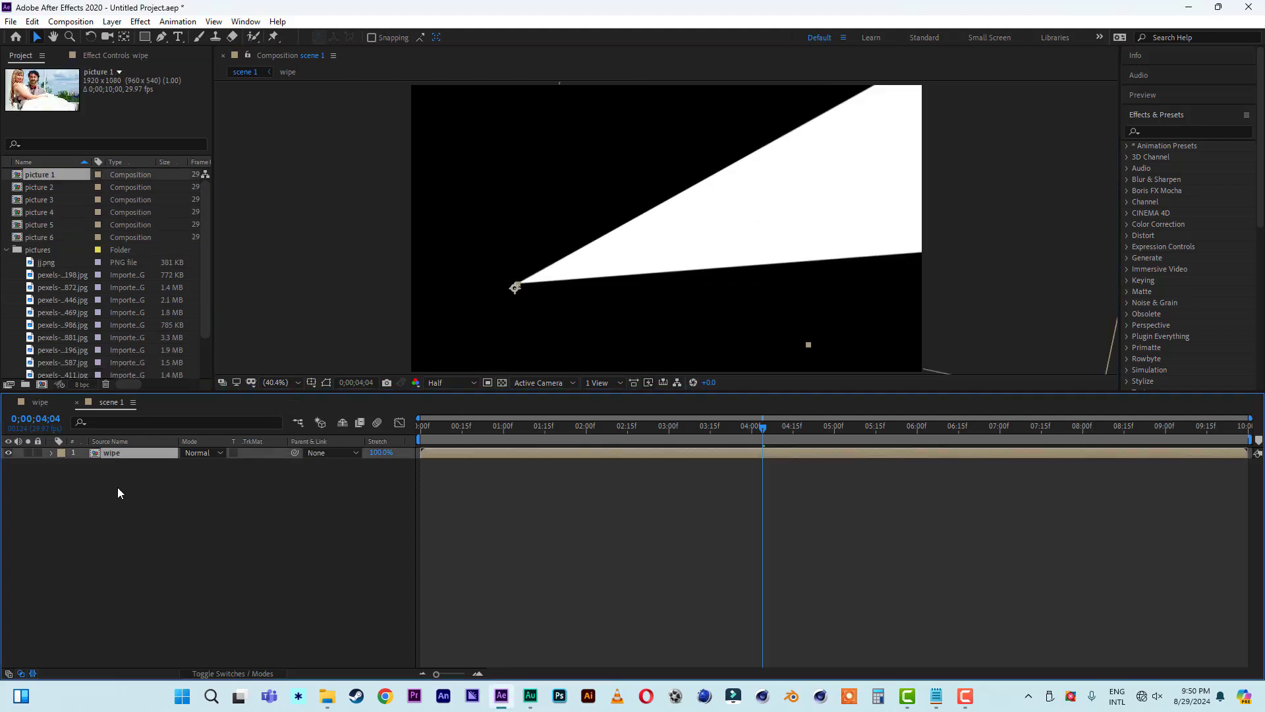
key("ctrl+d")
left_click(8, 452)
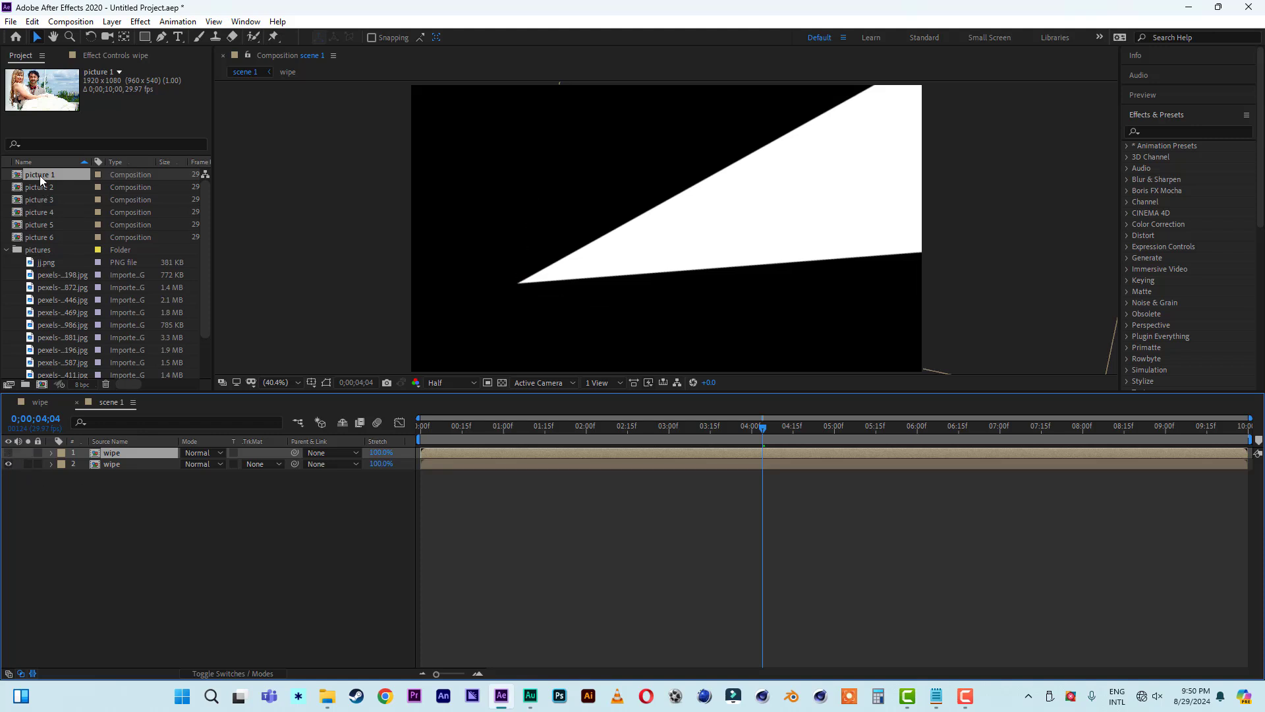
Step: Try placing picture 1 beneath the wipe layers with the wipe as its alpha matte, and undo it
left_click_drag(39, 175, 108, 574)
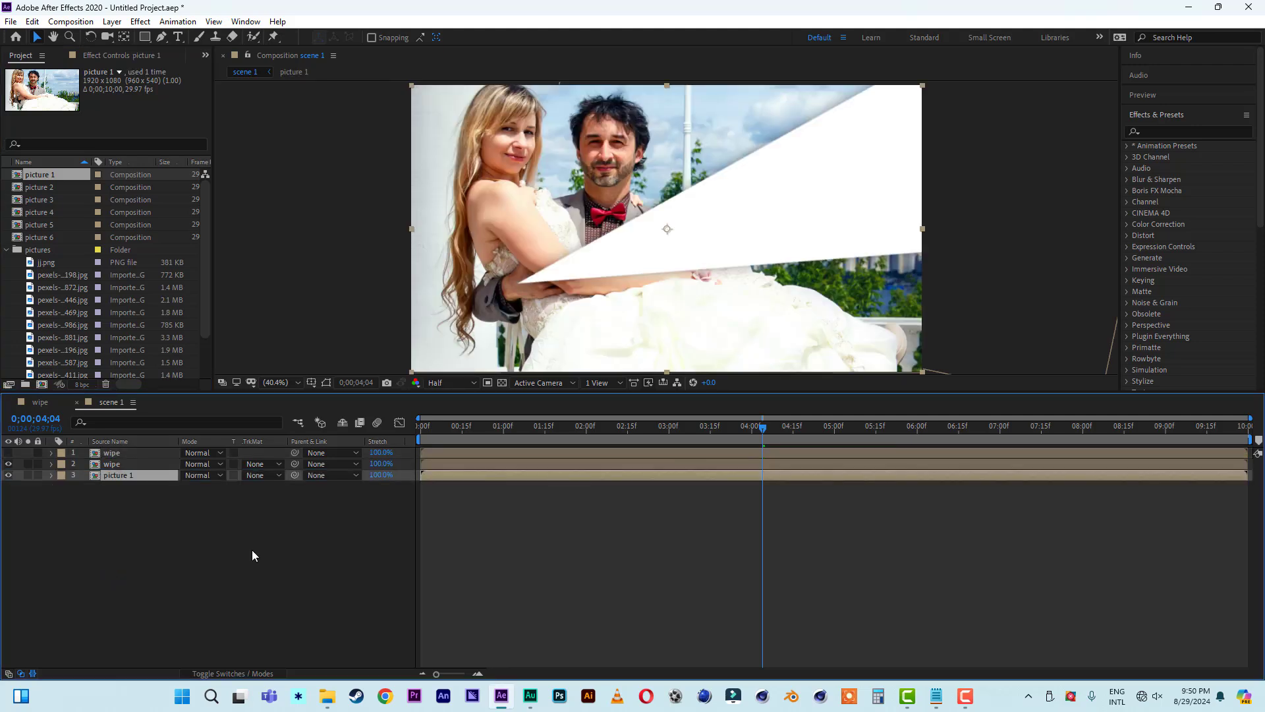
left_click(263, 476)
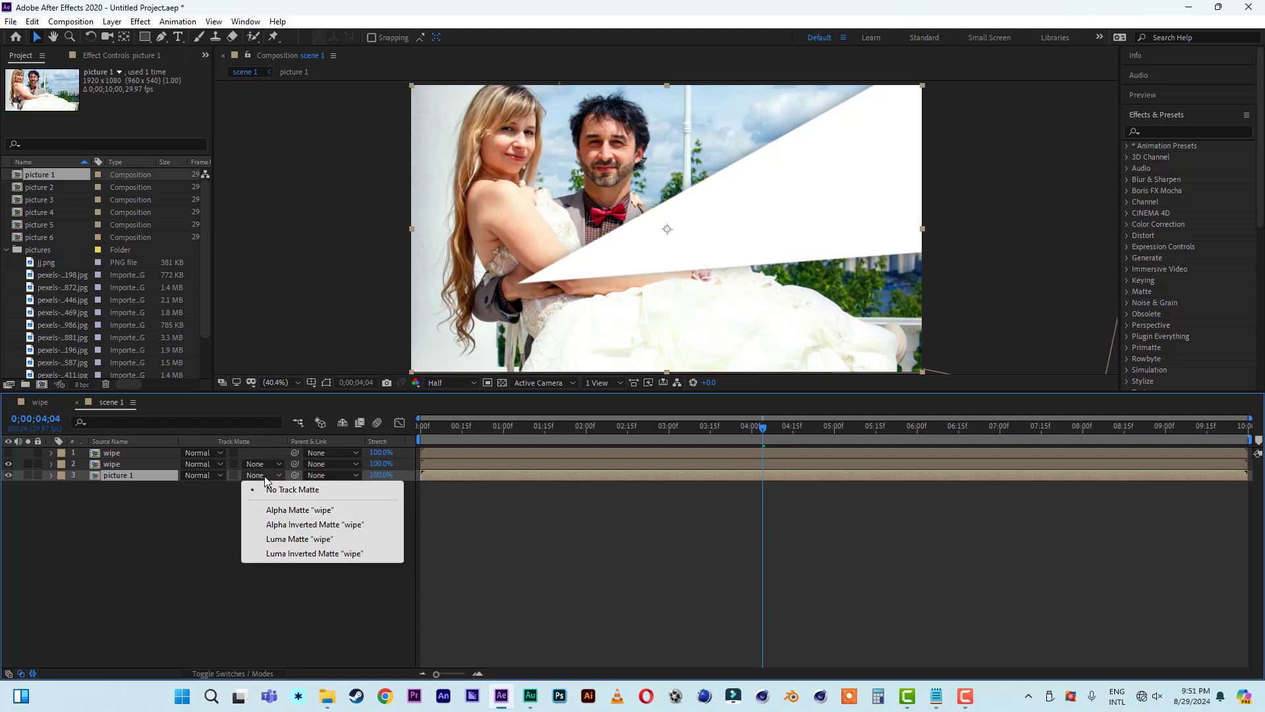
left_click(297, 511)
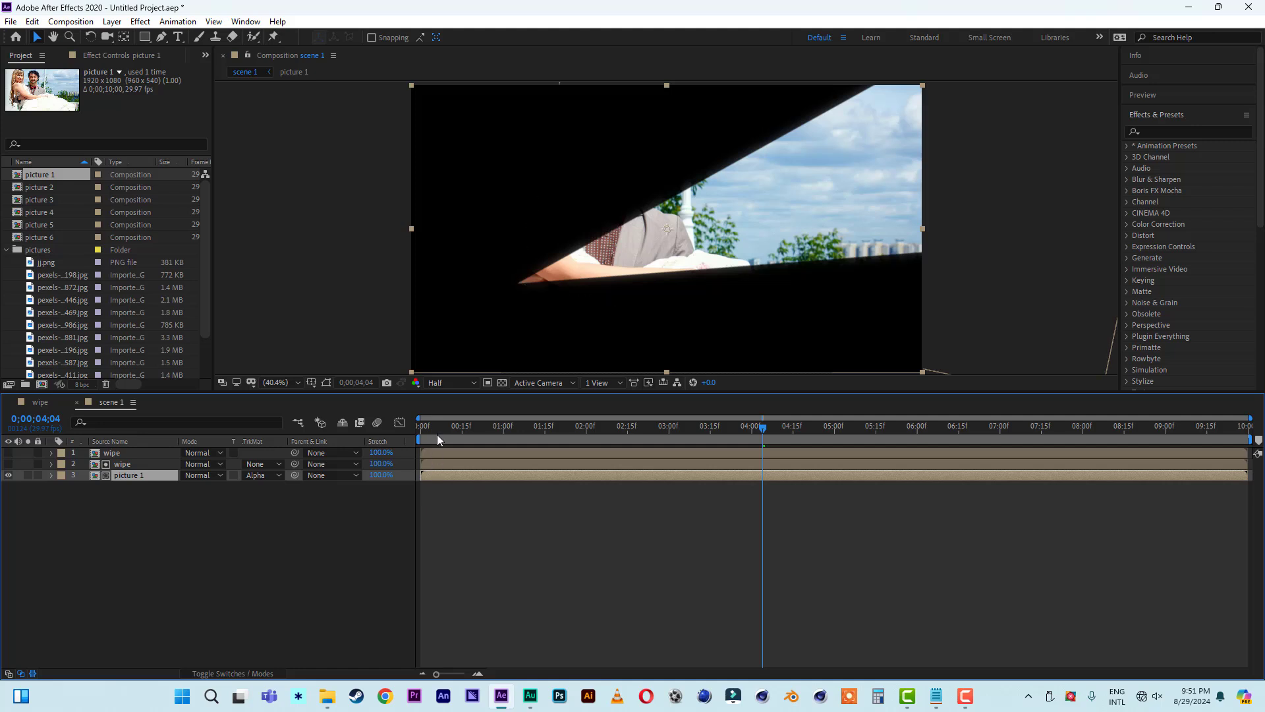
left_click_drag(436, 430, 370, 425)
key("space")
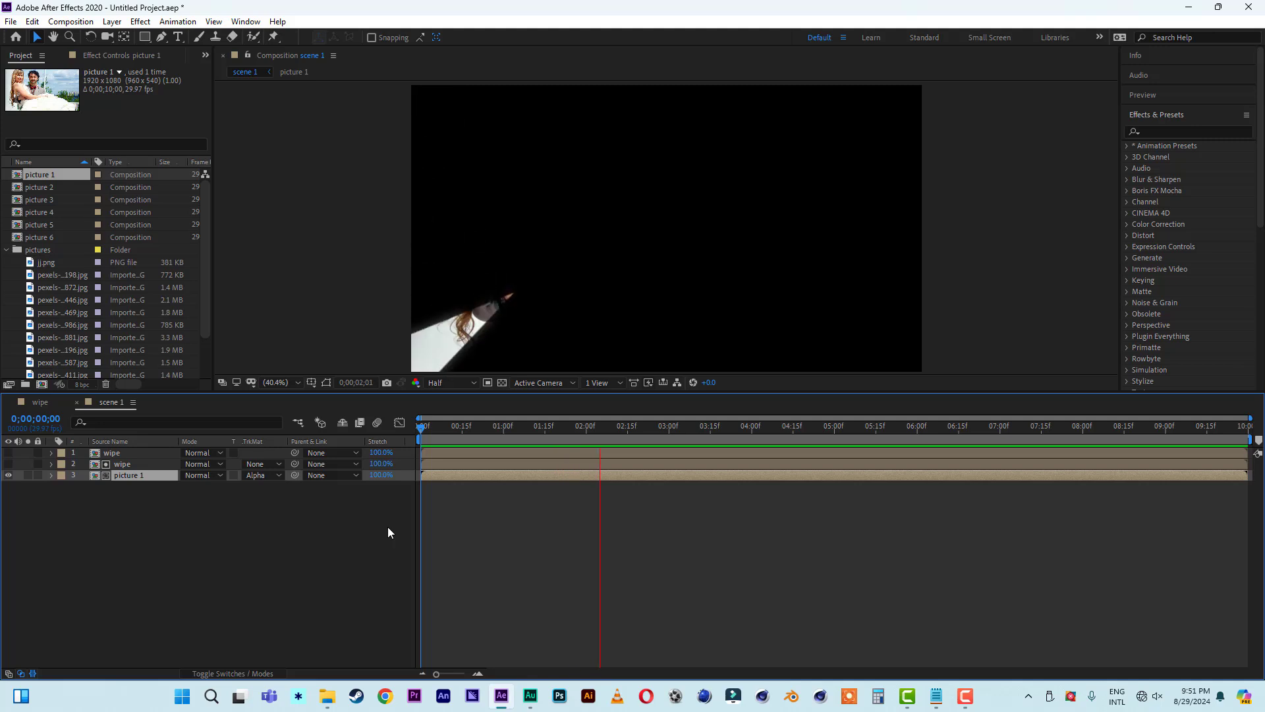
left_click_drag(428, 427, 384, 425)
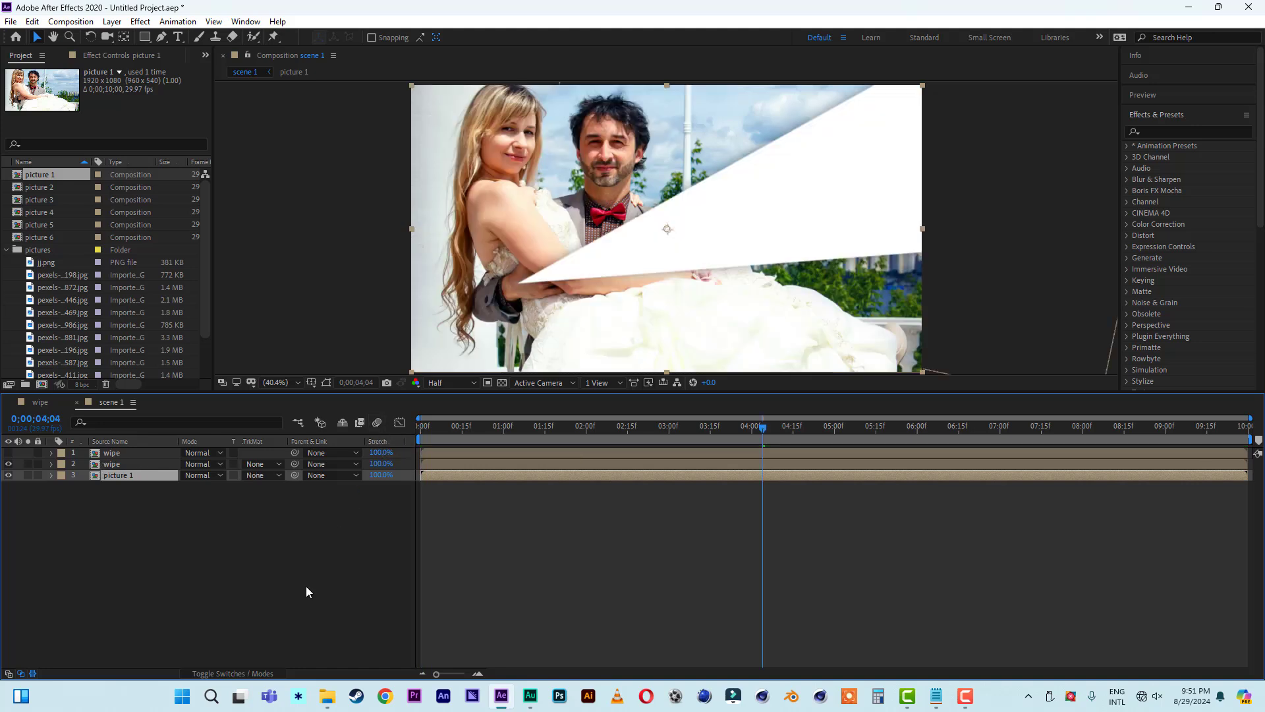
key("ctrl+z")
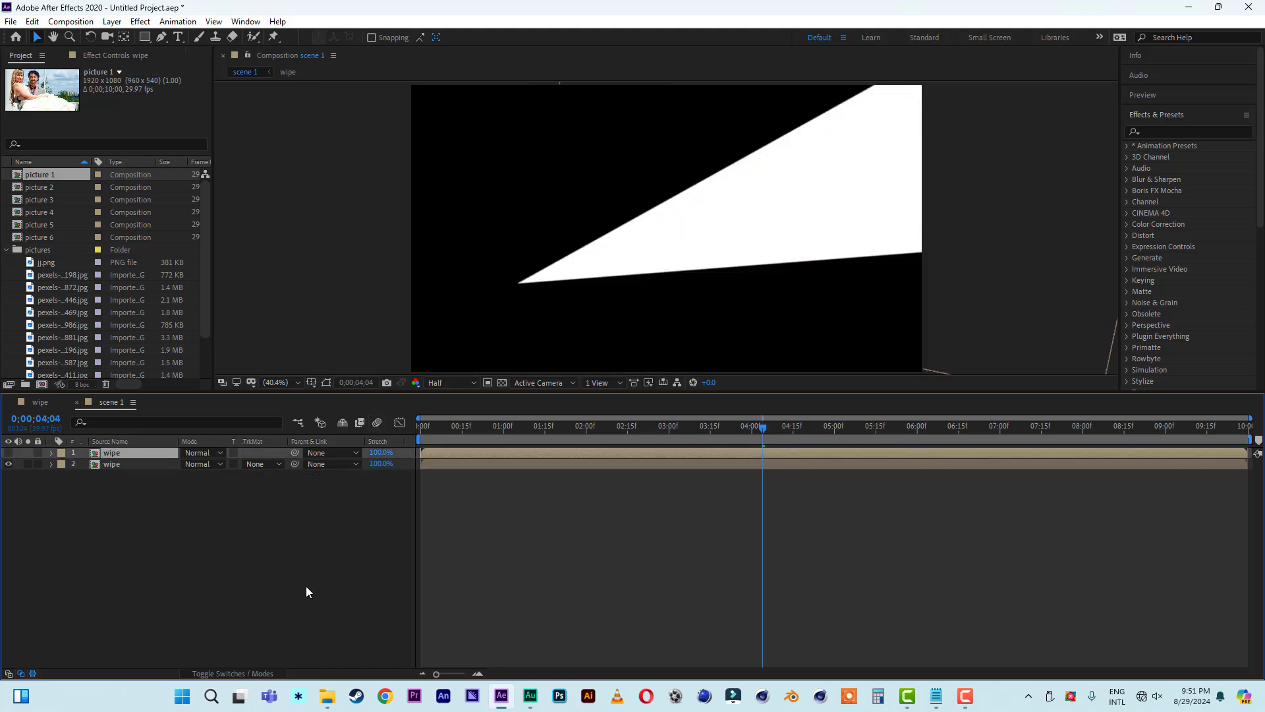
Step: Place the picture 5 composition beneath both wipe layers and set its track matte to Alpha Matte "wipe"
left_click(128, 485)
left_click(45, 238)
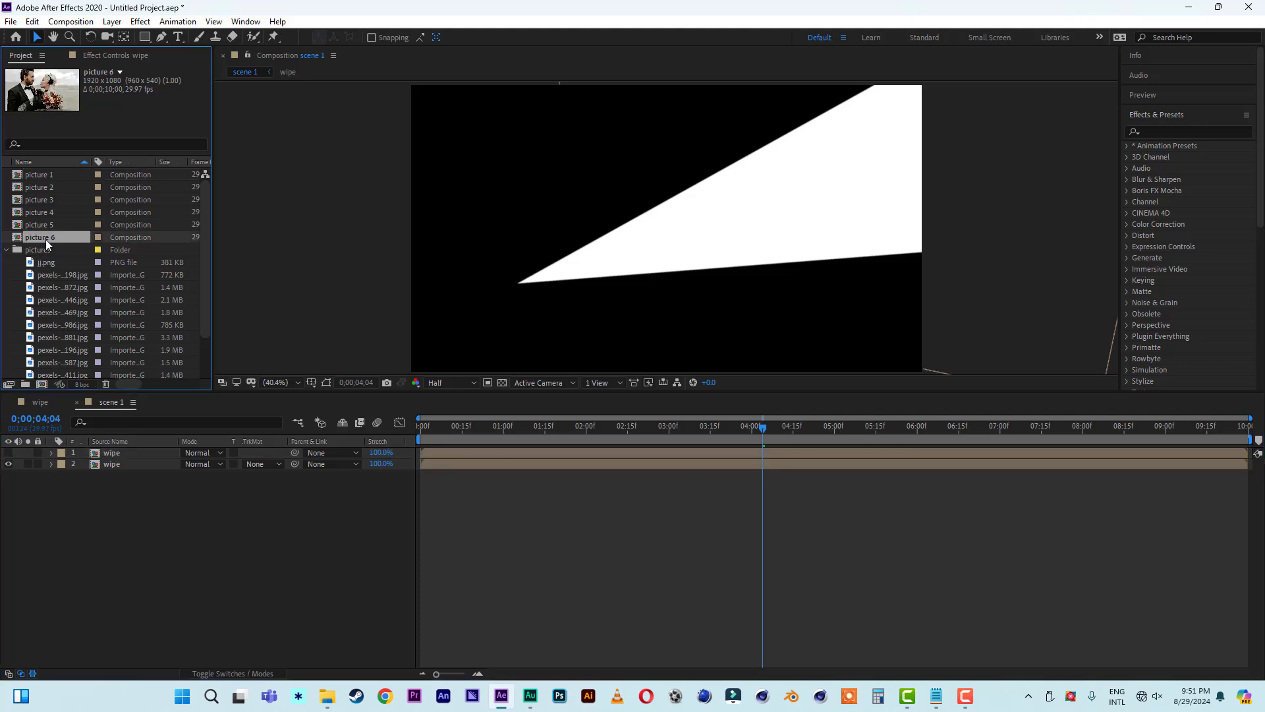
left_click(48, 226)
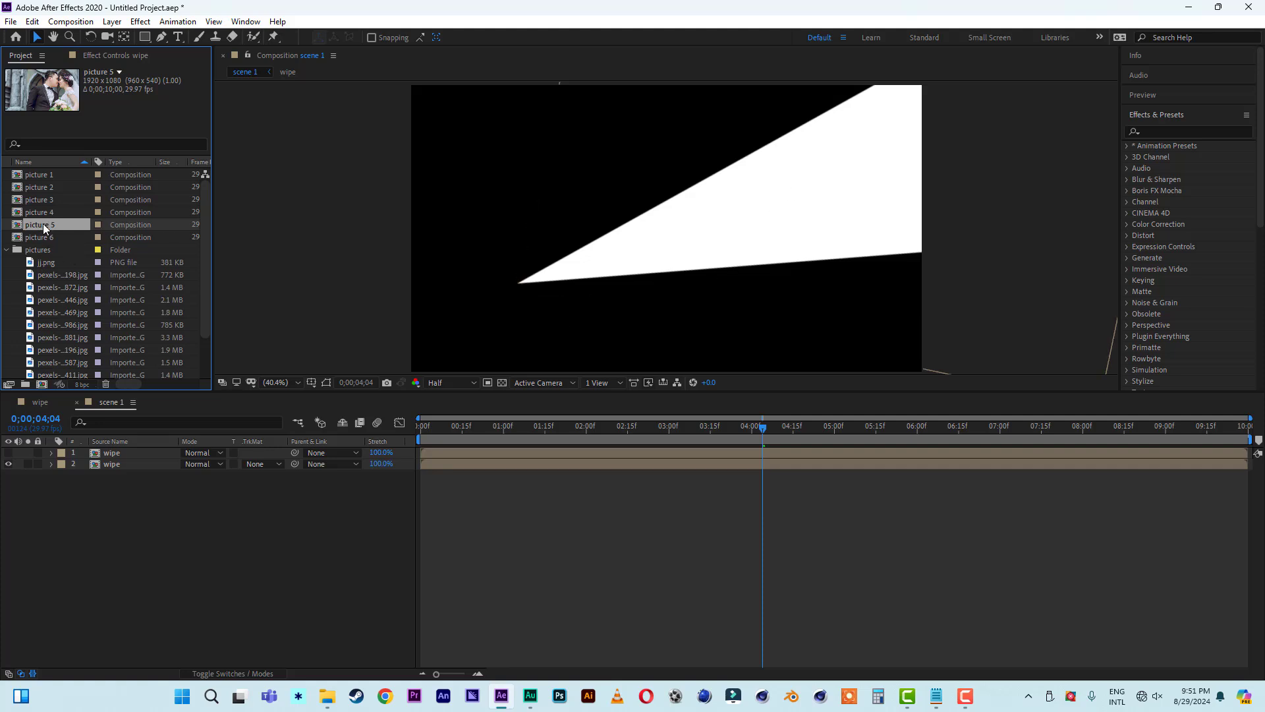
left_click_drag(44, 226, 136, 591)
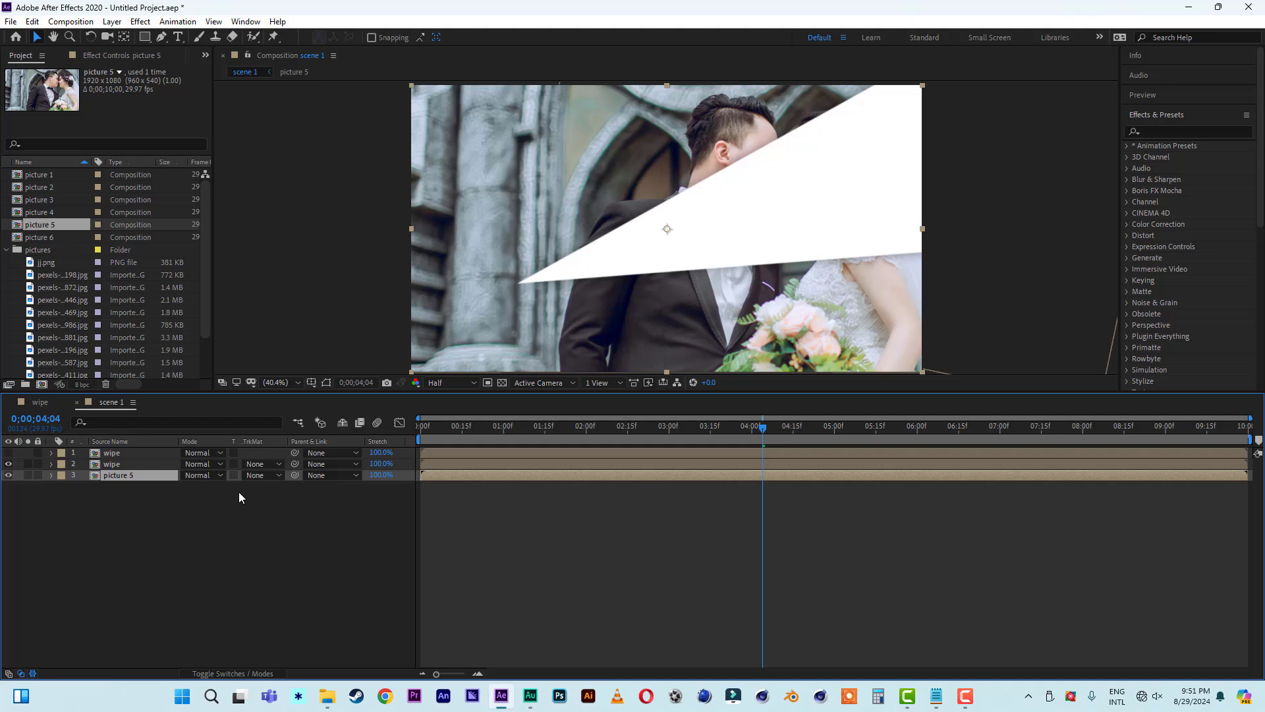
left_click(269, 476)
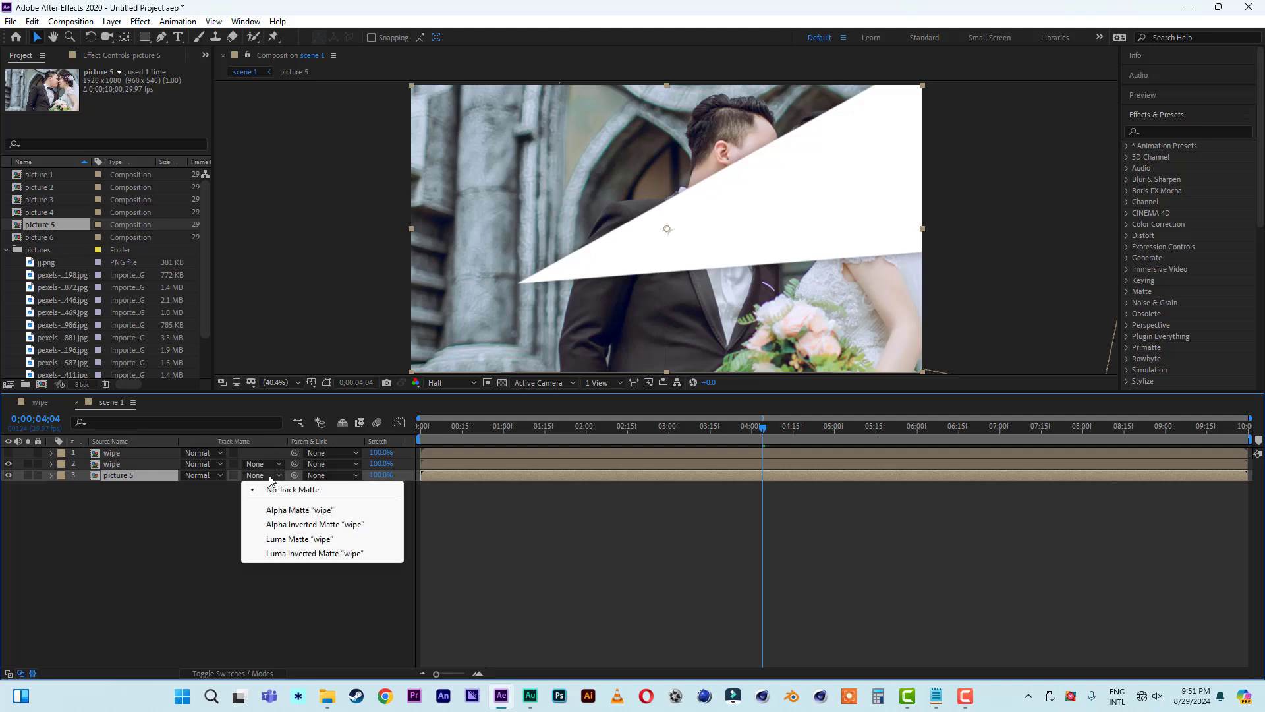
left_click(291, 511)
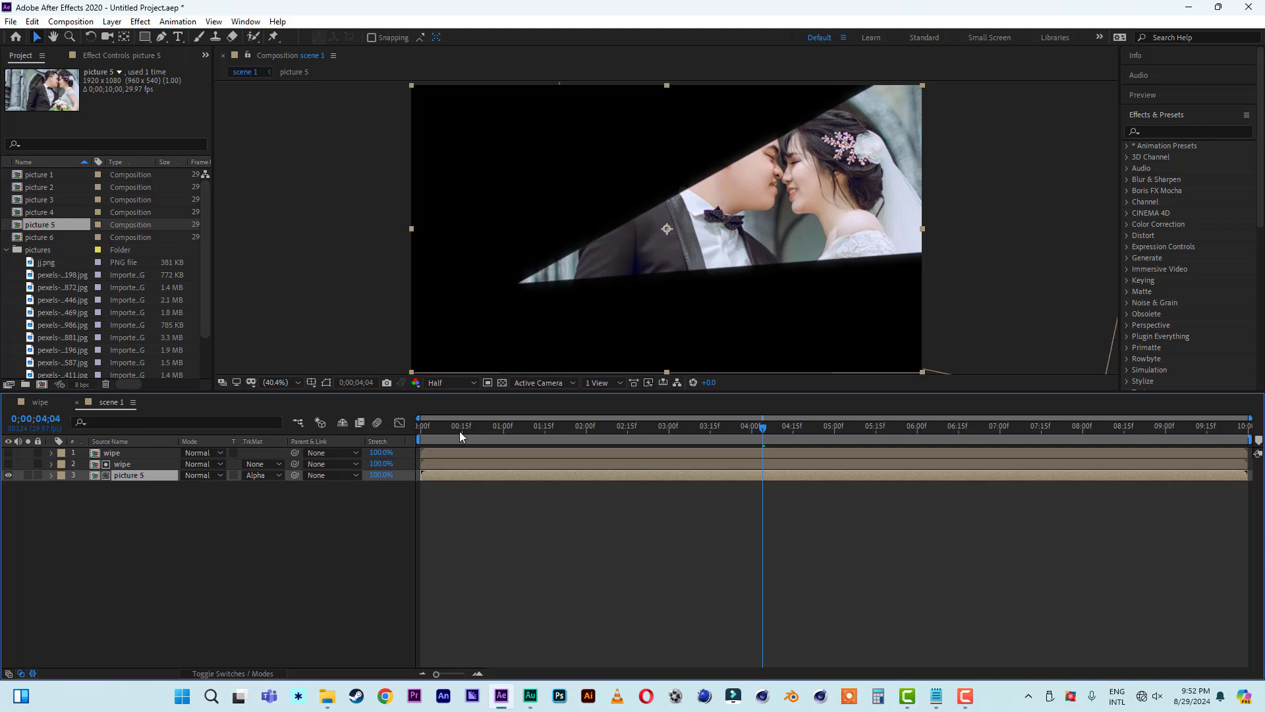
Step: At about 5 seconds, widen the matte wipe's triangular mask by moving its outer lower corner down and outward to reveal more of the couple
left_click_drag(461, 428, 836, 431)
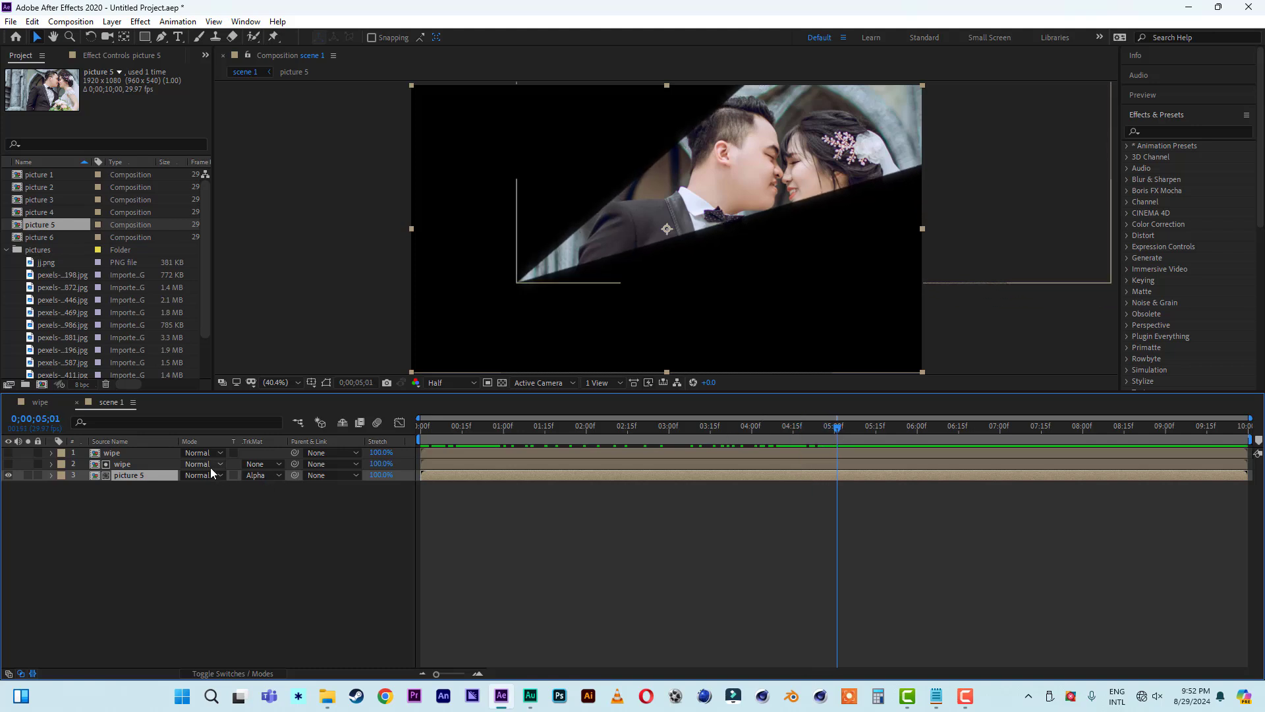
left_click(139, 463)
left_click(326, 382)
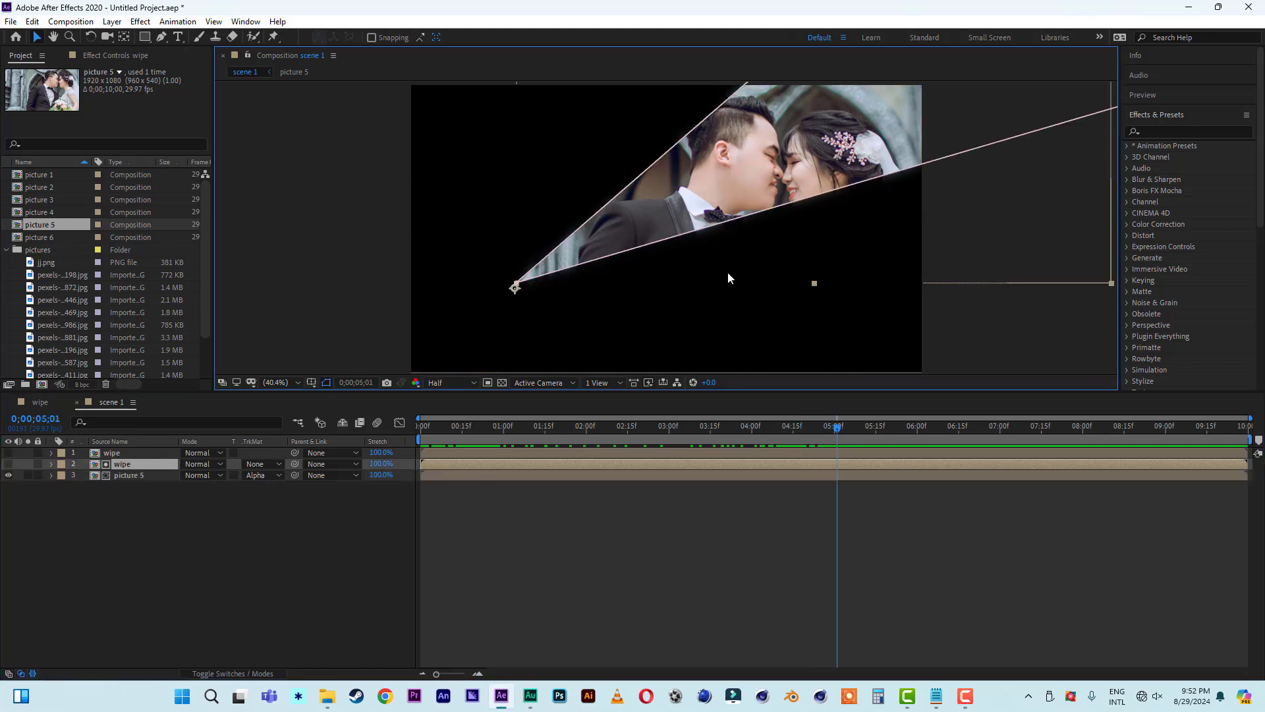
scroll(780, 239, "down", 2)
scroll(782, 242, "down", 1)
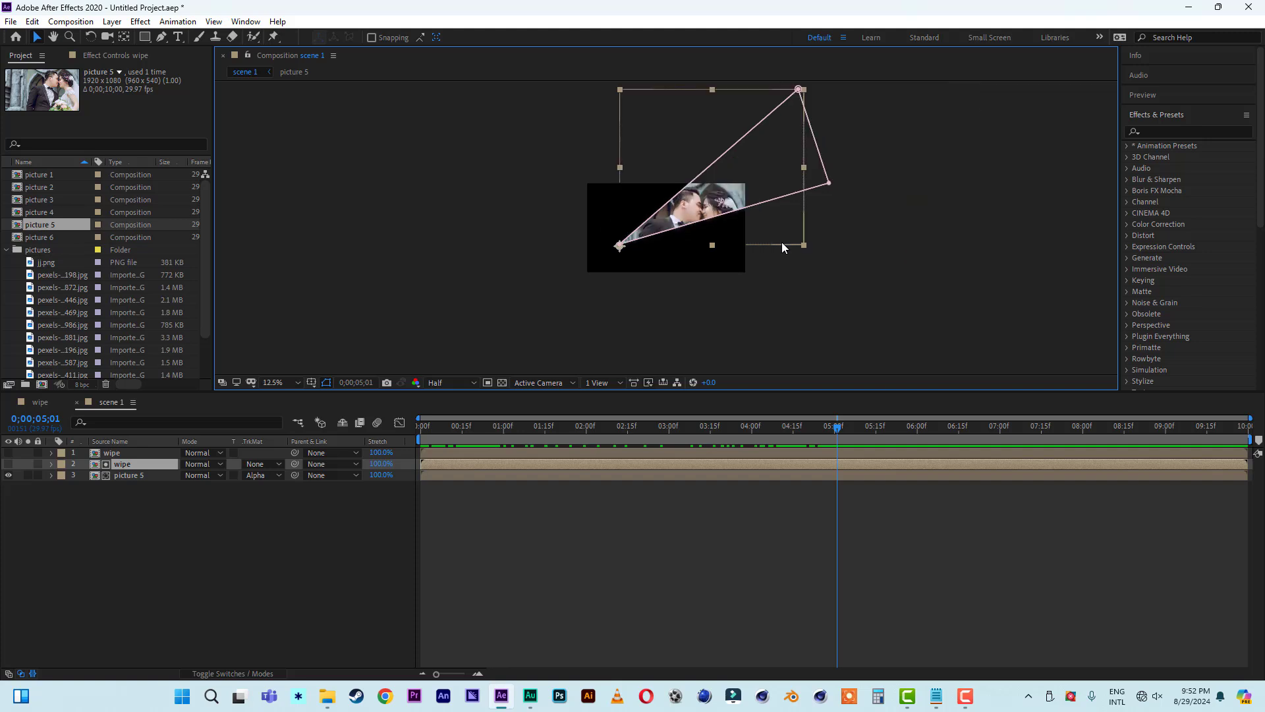
left_click_drag(829, 183, 858, 226)
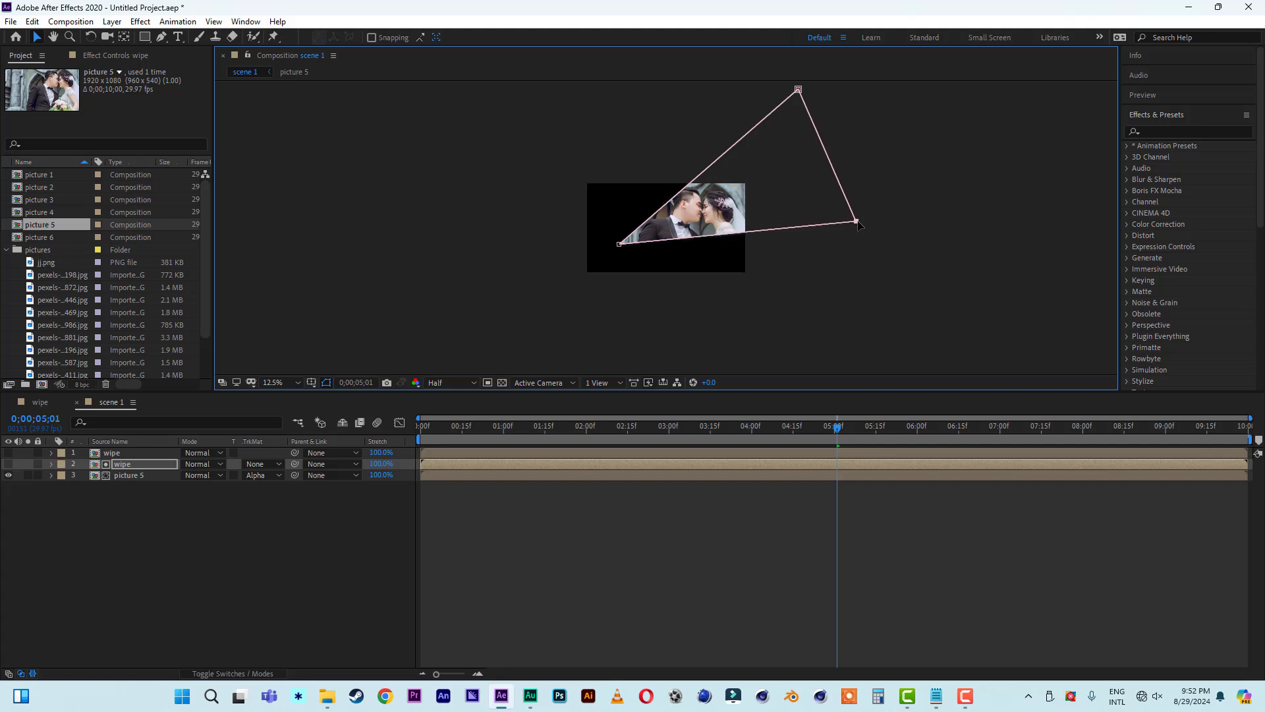
left_click(955, 218)
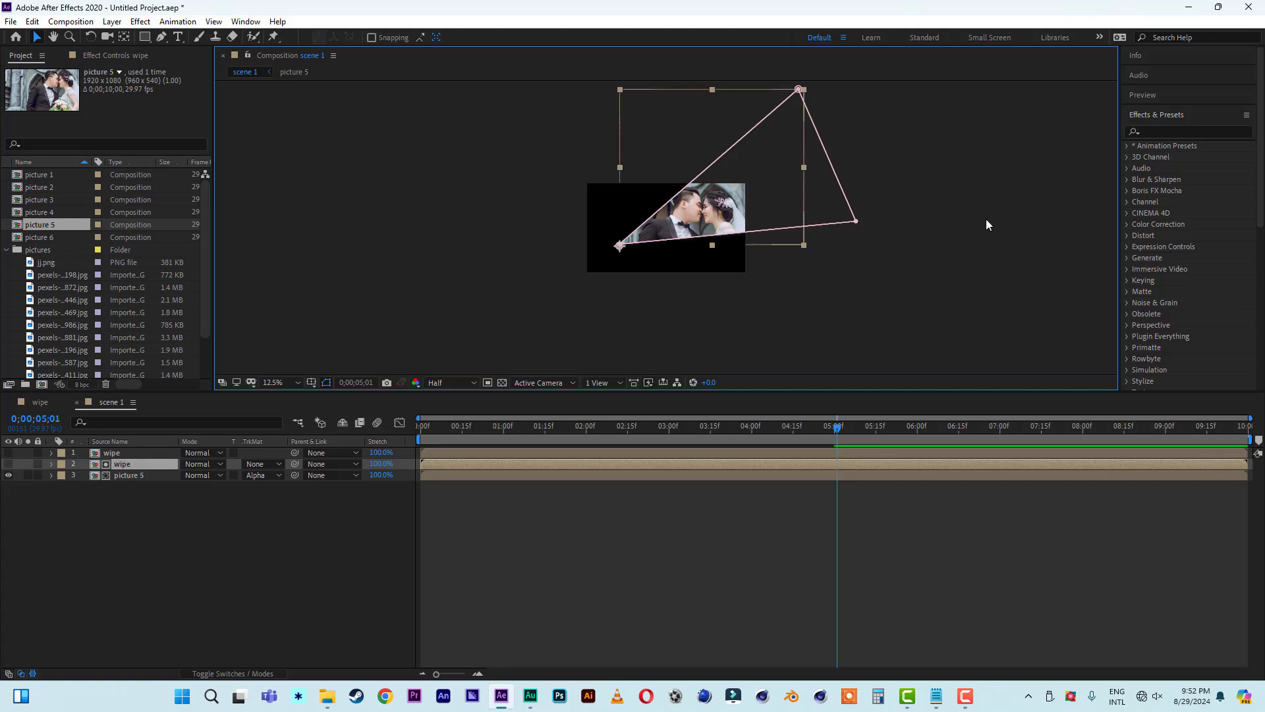
Step: Show the topmost wipe layer in scene 1, duplicate it, and hide the new upper copy
left_click(74, 464)
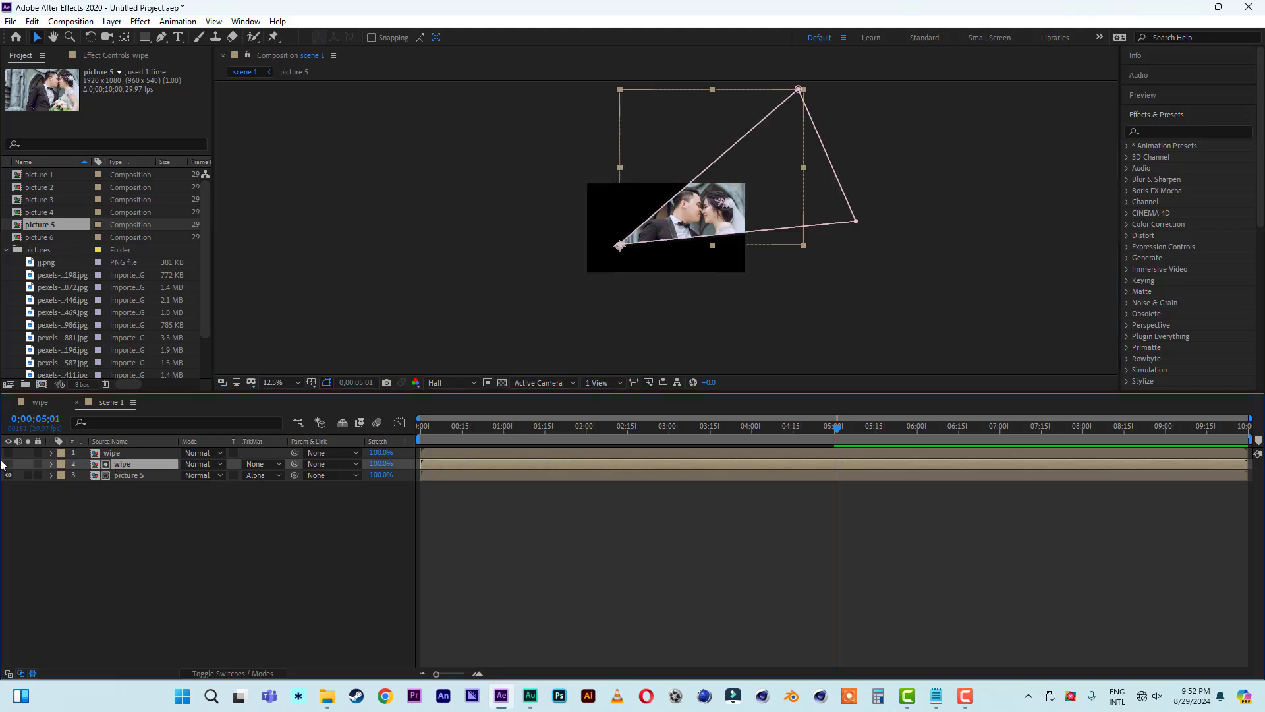
left_click(9, 452)
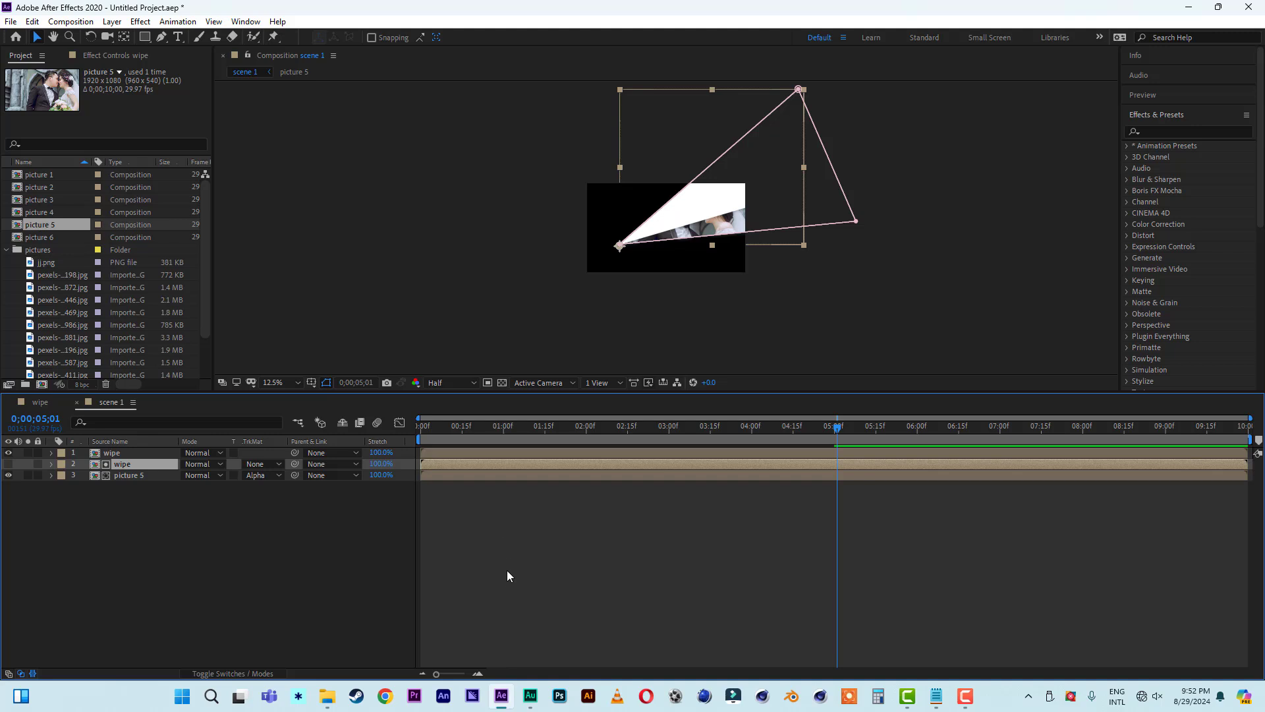
scroll(868, 237, "up", 3)
left_click(275, 383)
left_click(279, 398)
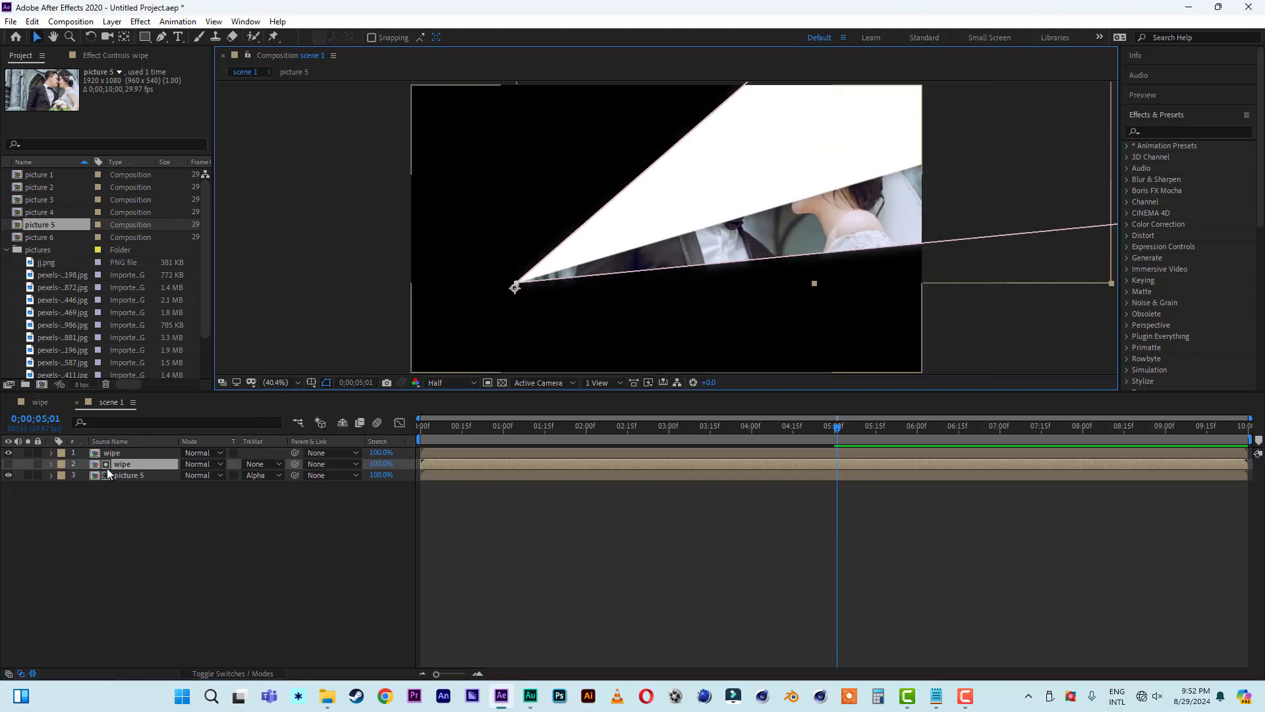
left_click(128, 453)
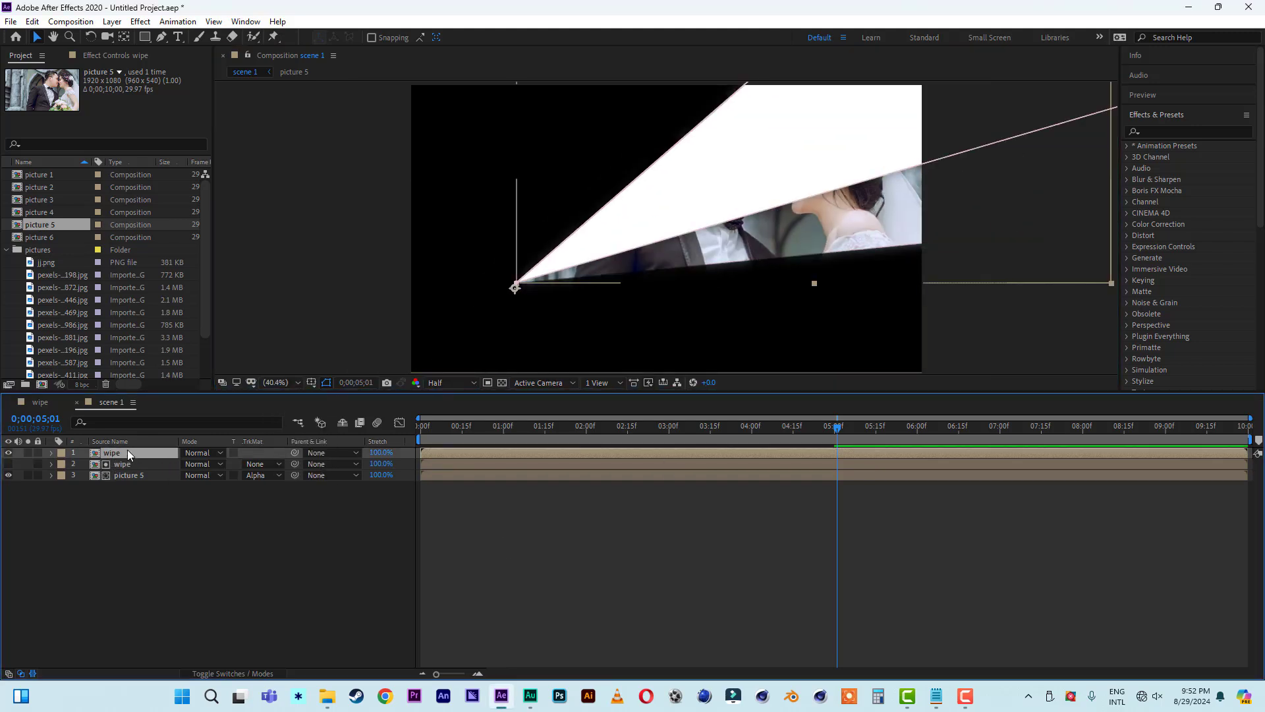
key("ctrl+d")
left_click(8, 453)
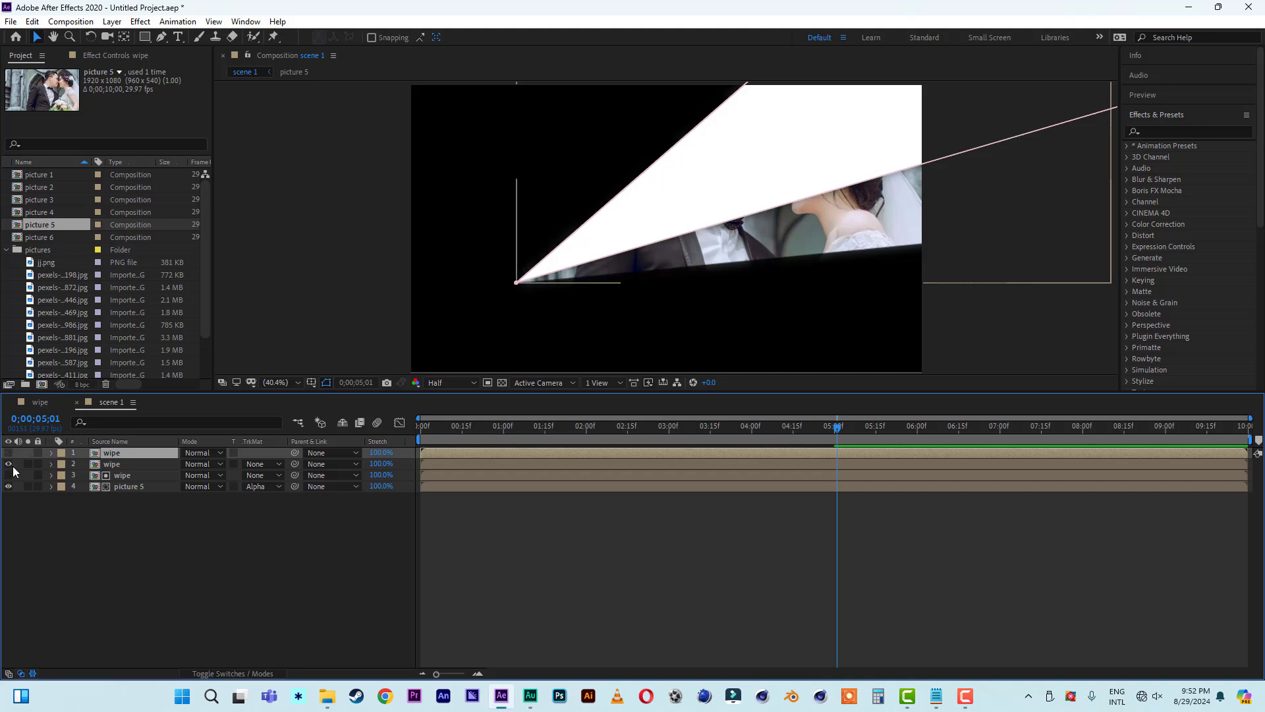
Step: At 5 seconds, set the visible wipe layer's rotation to -3x-21.0° to uncover more of picture 5
left_click(110, 465)
key("r")
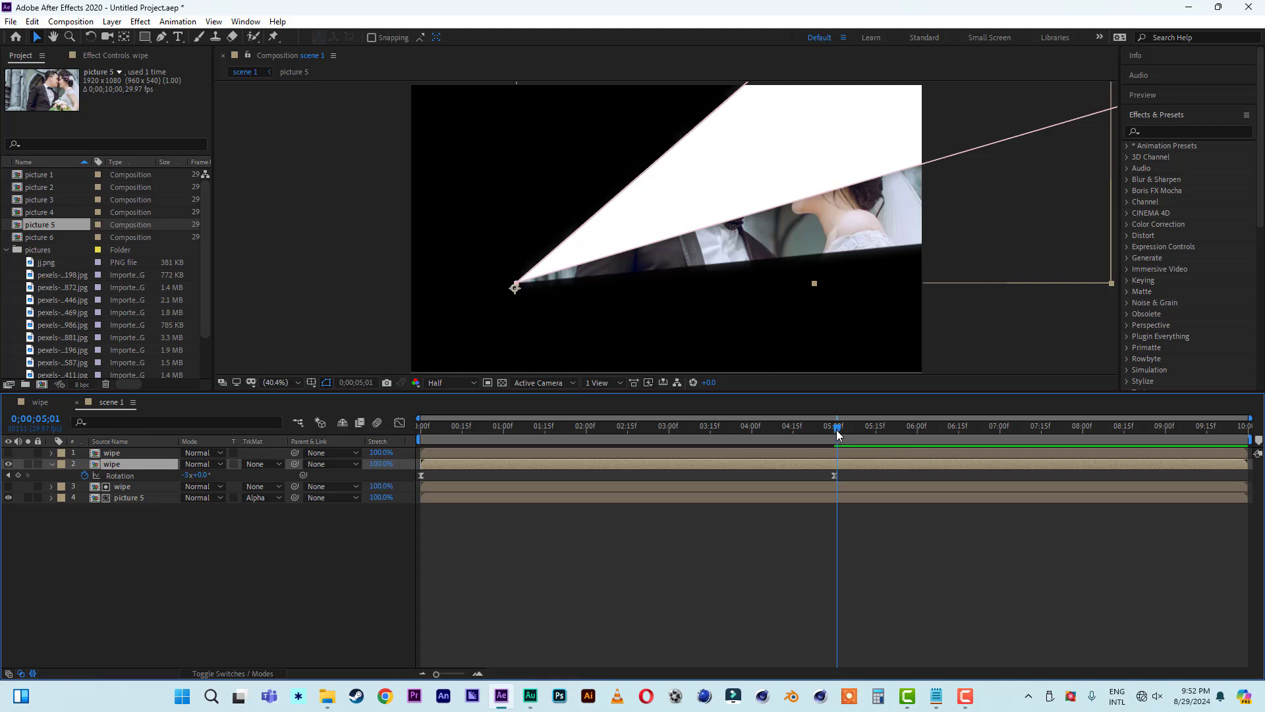
left_click_drag(838, 432, 835, 433)
left_click_drag(205, 478, 191, 475)
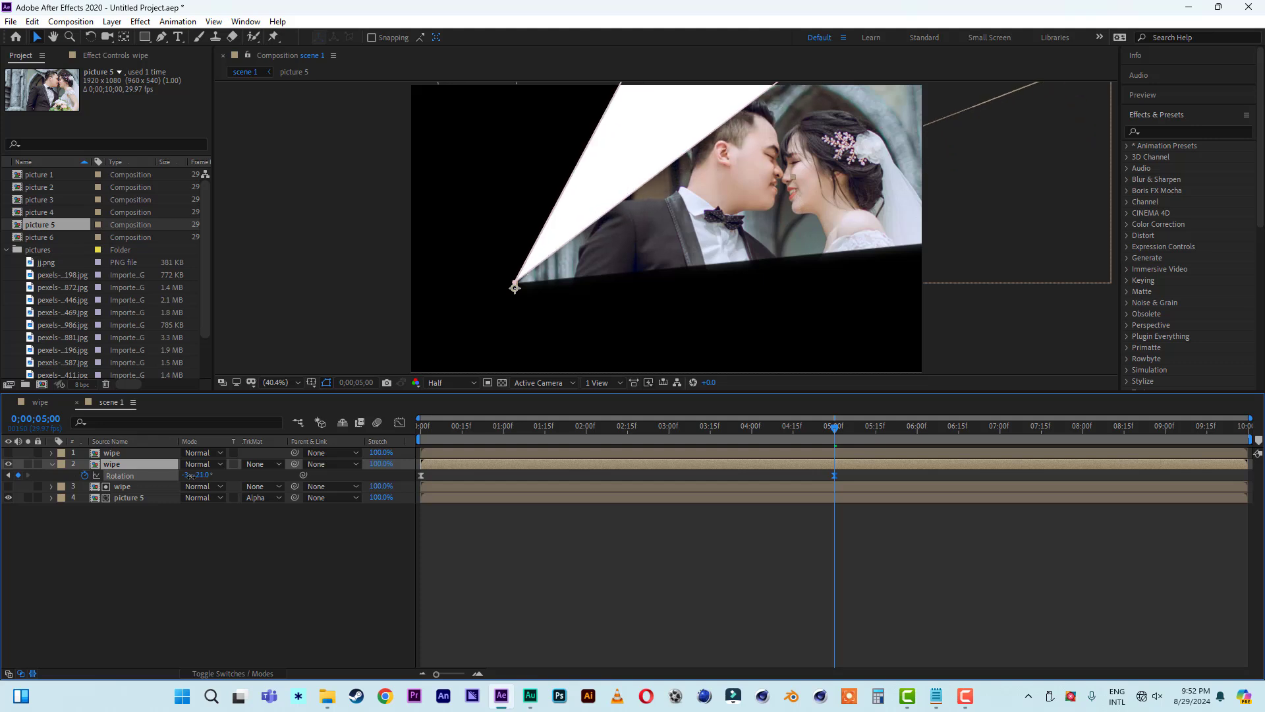
Step: Duplicate the visible wipe layer and set the lower copy's rotation keyframe at 5 seconds to -2x-328.0°
left_click(118, 465)
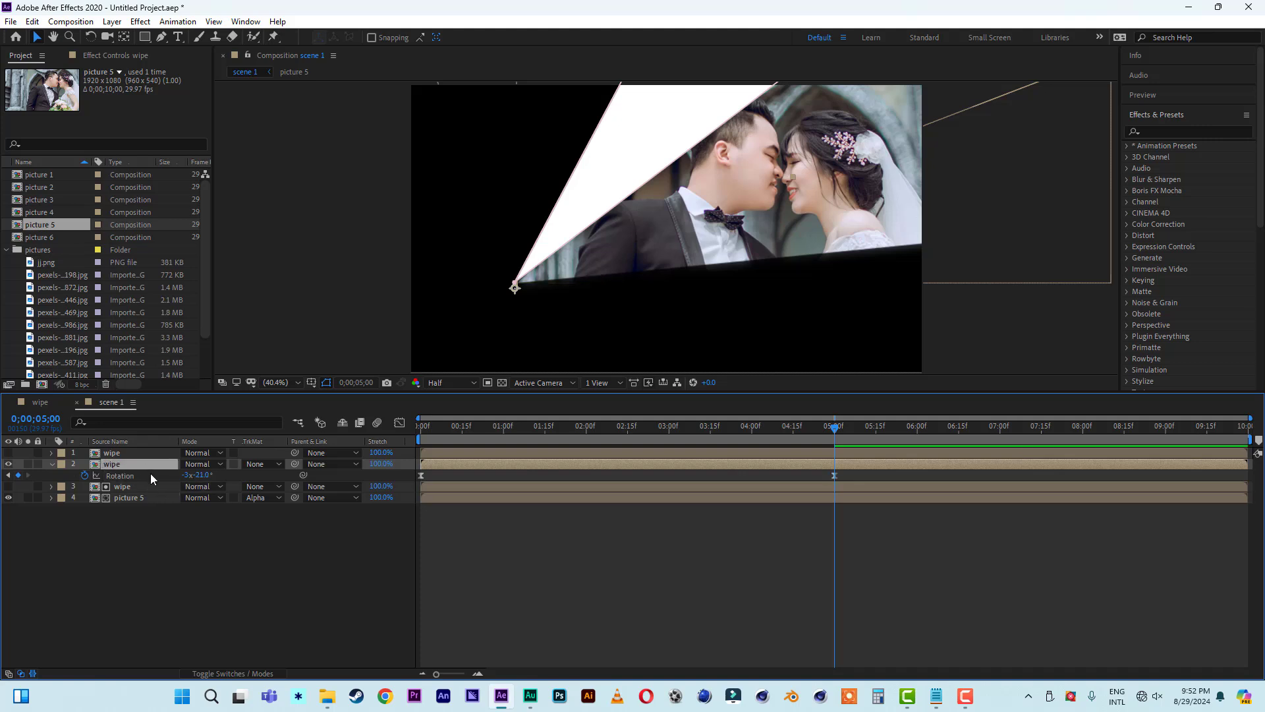
key("ctrl+d")
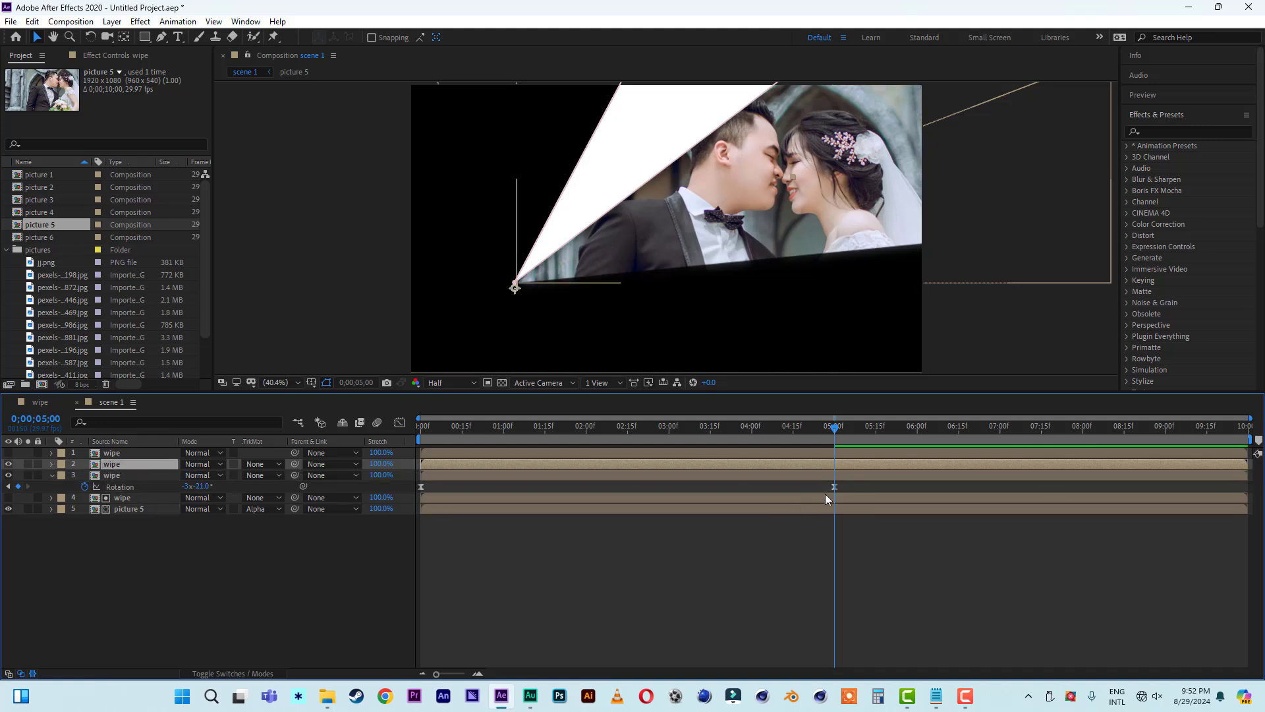
left_click(833, 488)
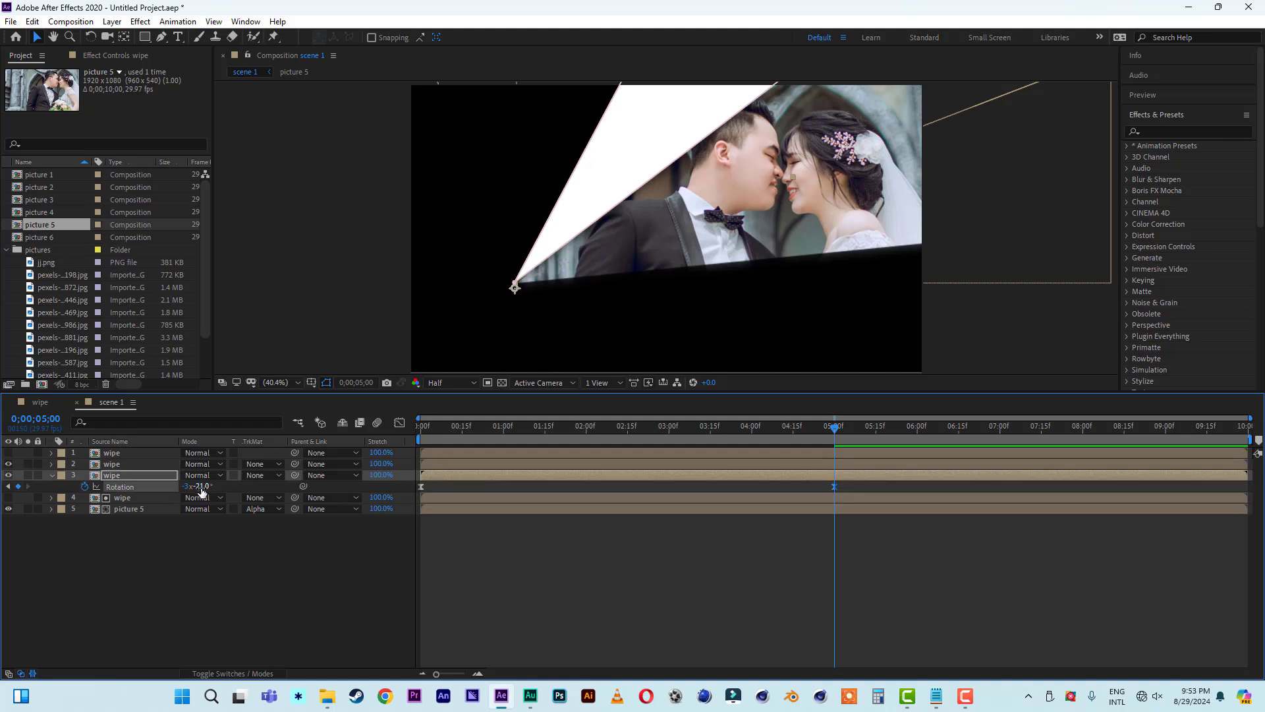
left_click_drag(202, 491, 228, 482)
Step: Narrow the lower visible wipe's triangle to a thin strip along the picture's lower edge, and preview the scene from the start
key("comma")
key("comma")
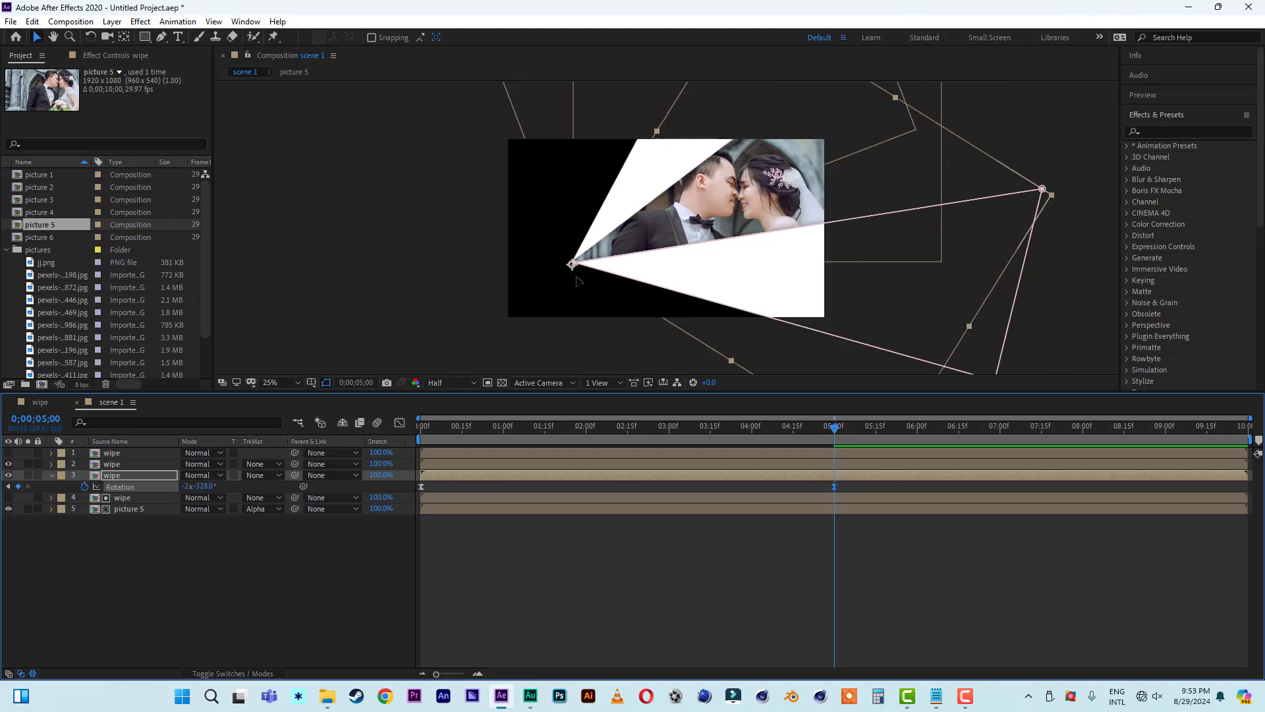
key("comma")
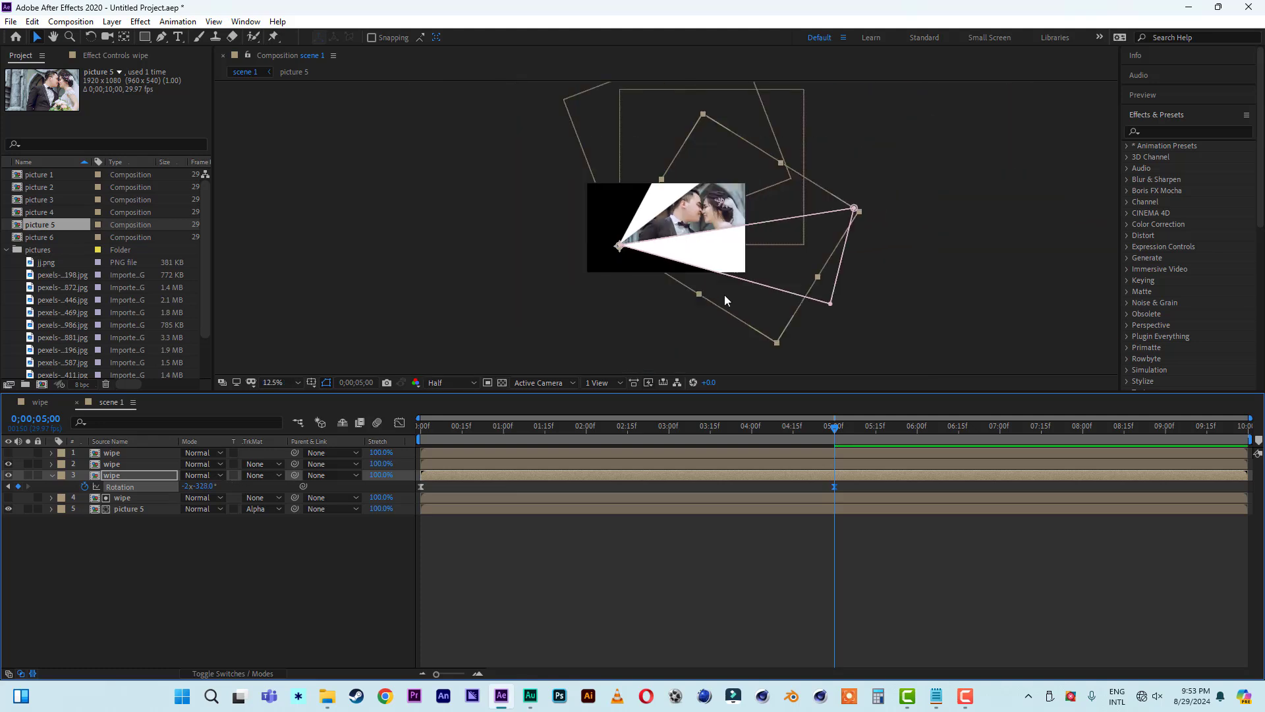
left_click_drag(830, 304, 846, 261)
mouse_move(853, 209)
left_mouse_down()
mouse_move(842, 255)
mouse_move(843, 216)
left_mouse_up()
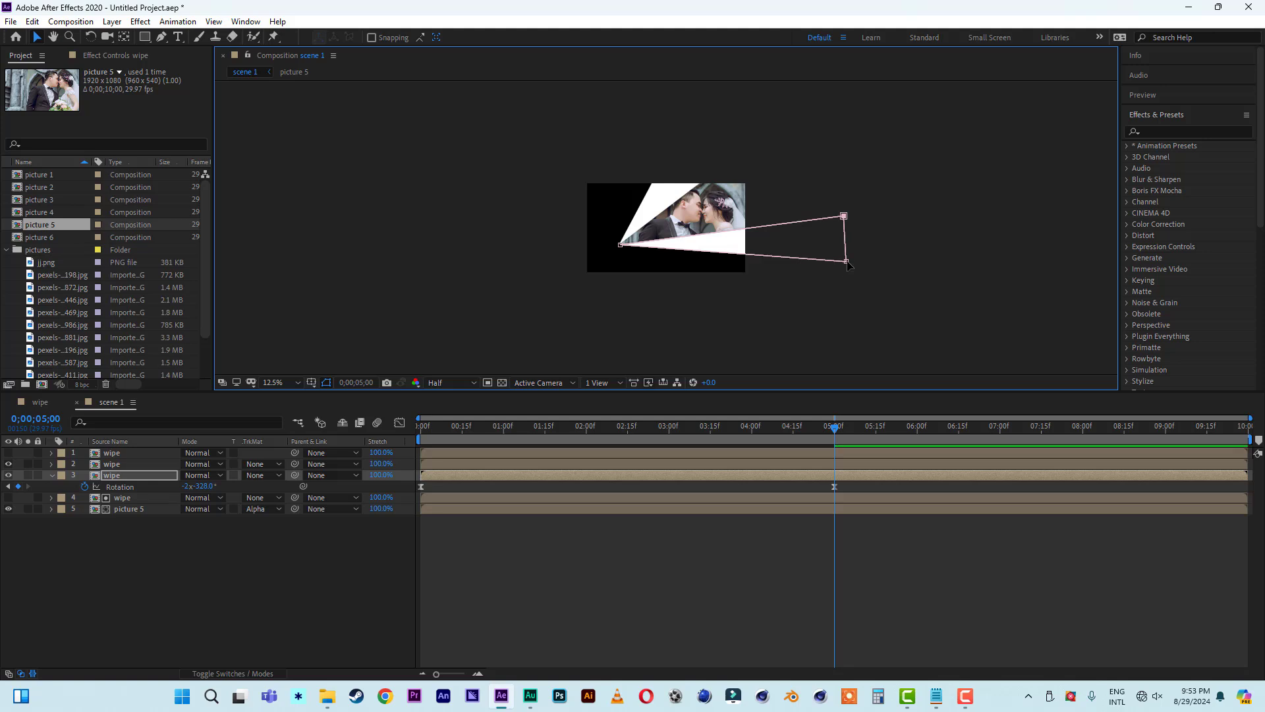
left_click_drag(848, 261, 849, 242)
left_click(935, 247)
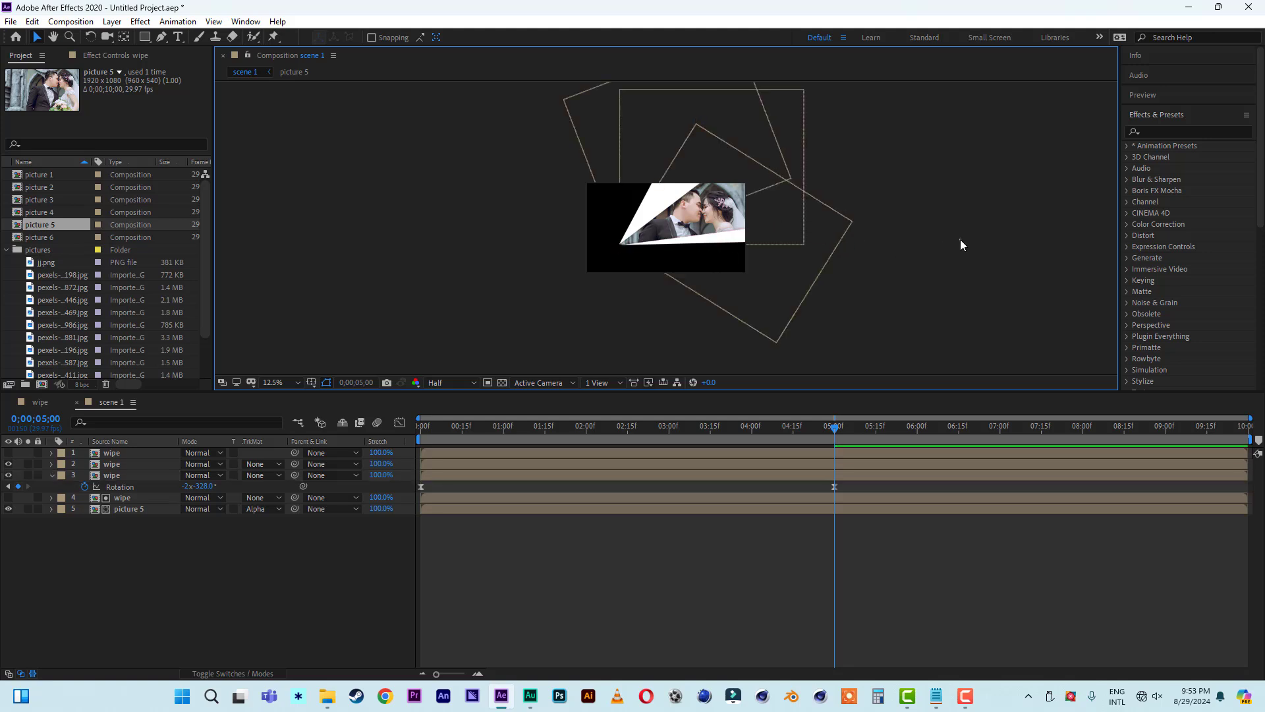
key(".")
key(".")
key(".")
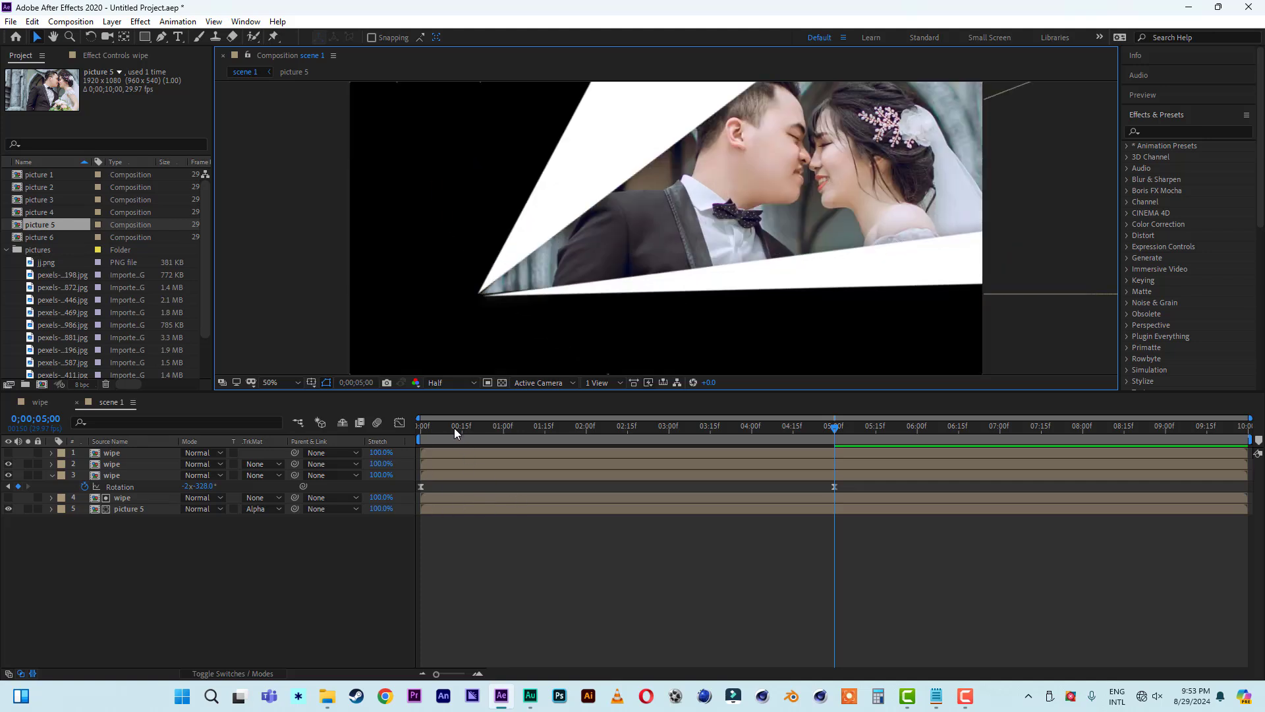
left_click(422, 428)
key("space")
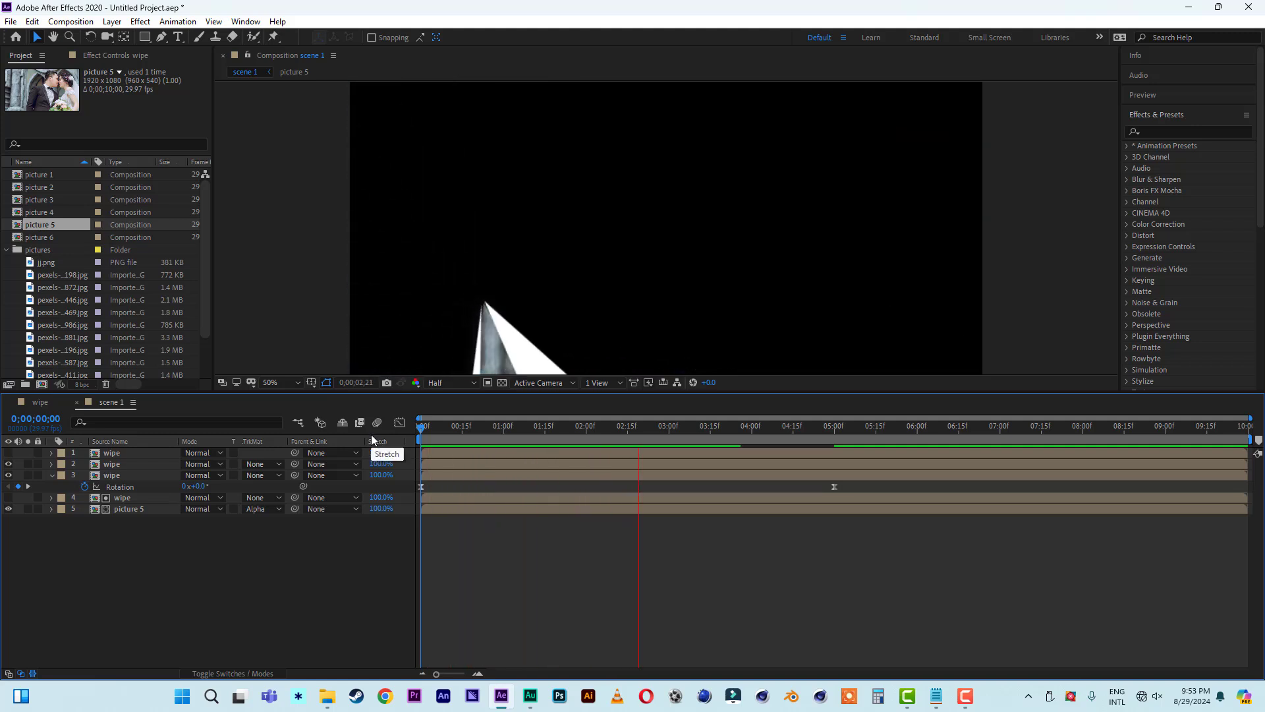
key("space")
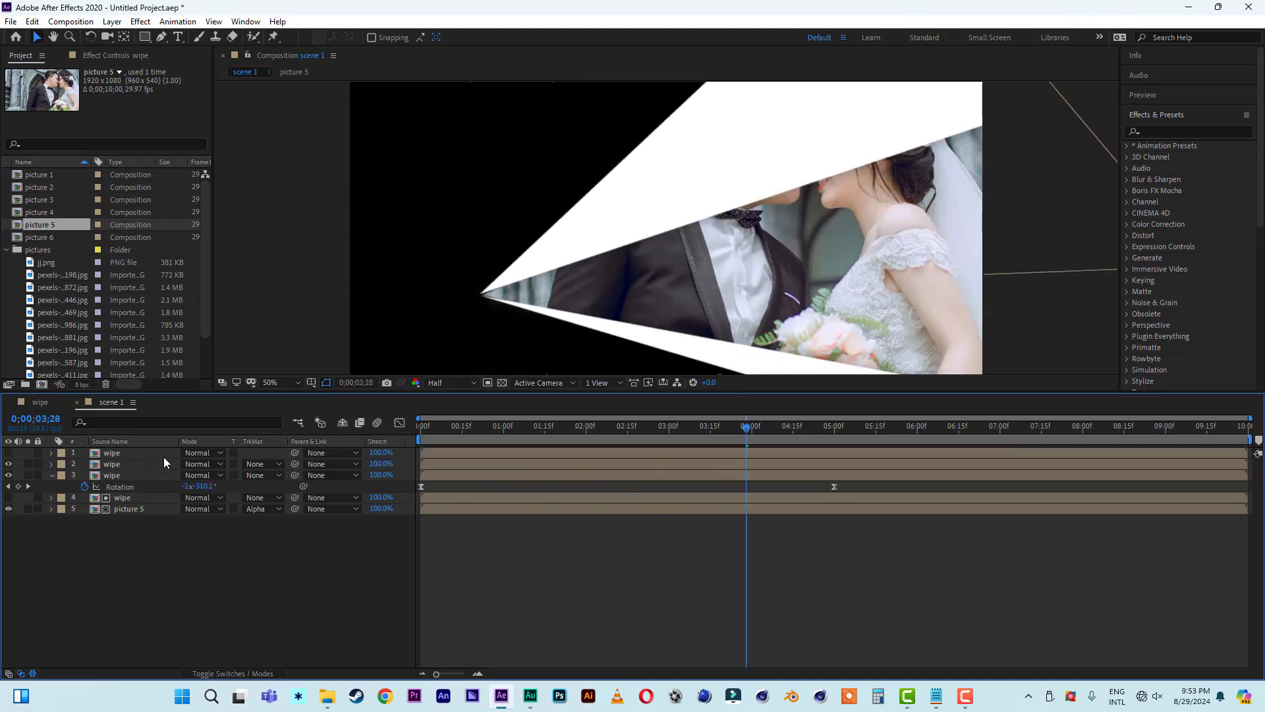
Step: Search the effects for "fill", try applying Fill to the upper visible wipe layer, and undo it
left_click(156, 465)
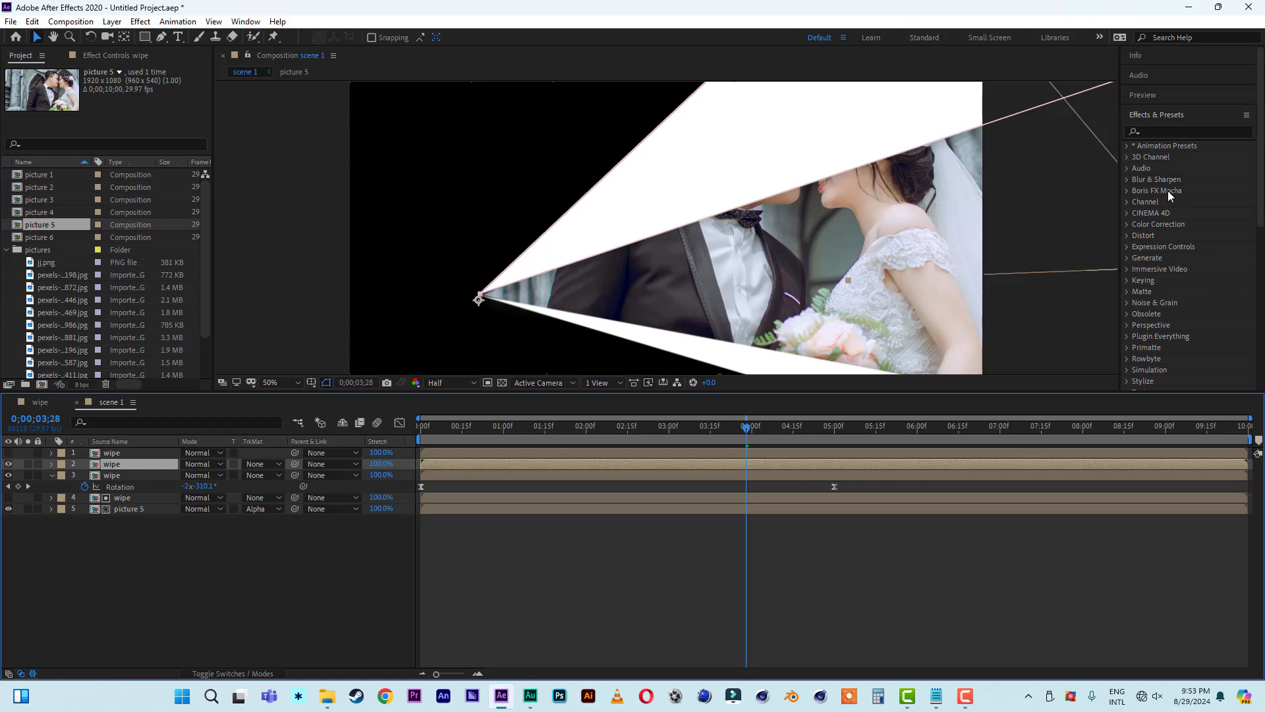
left_click(1166, 131)
type("fill")
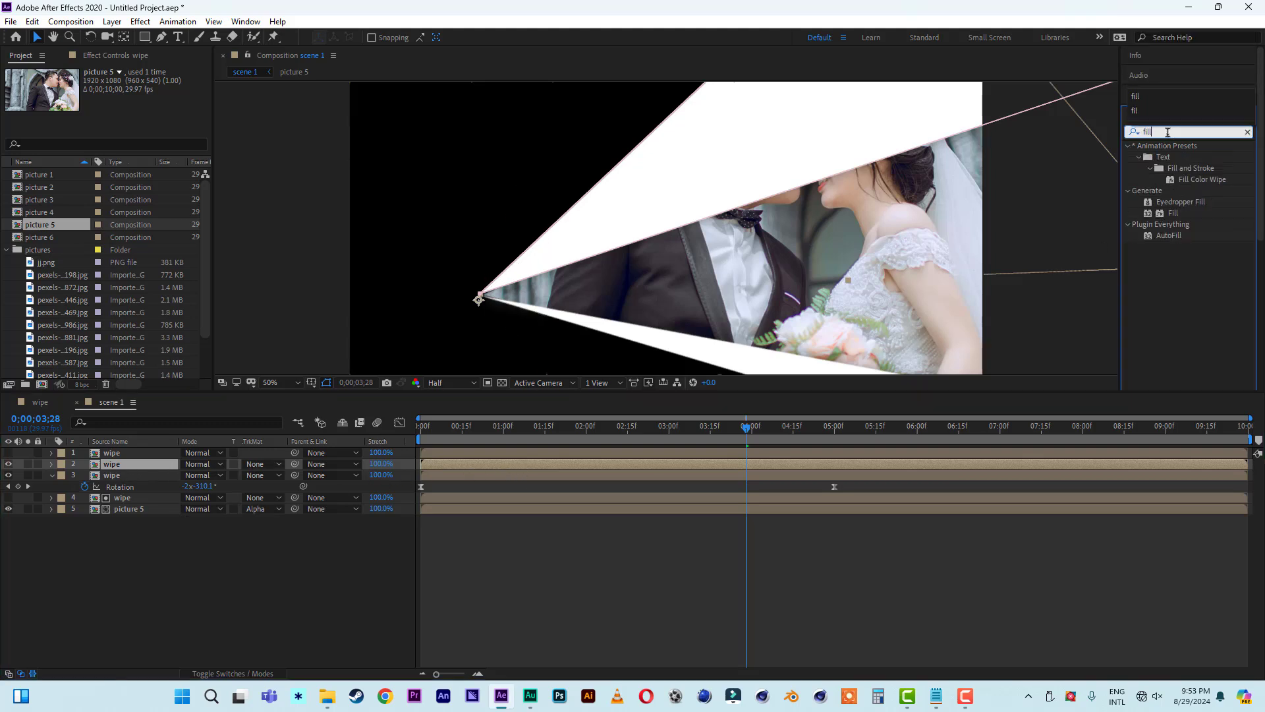
double_click(1174, 213)
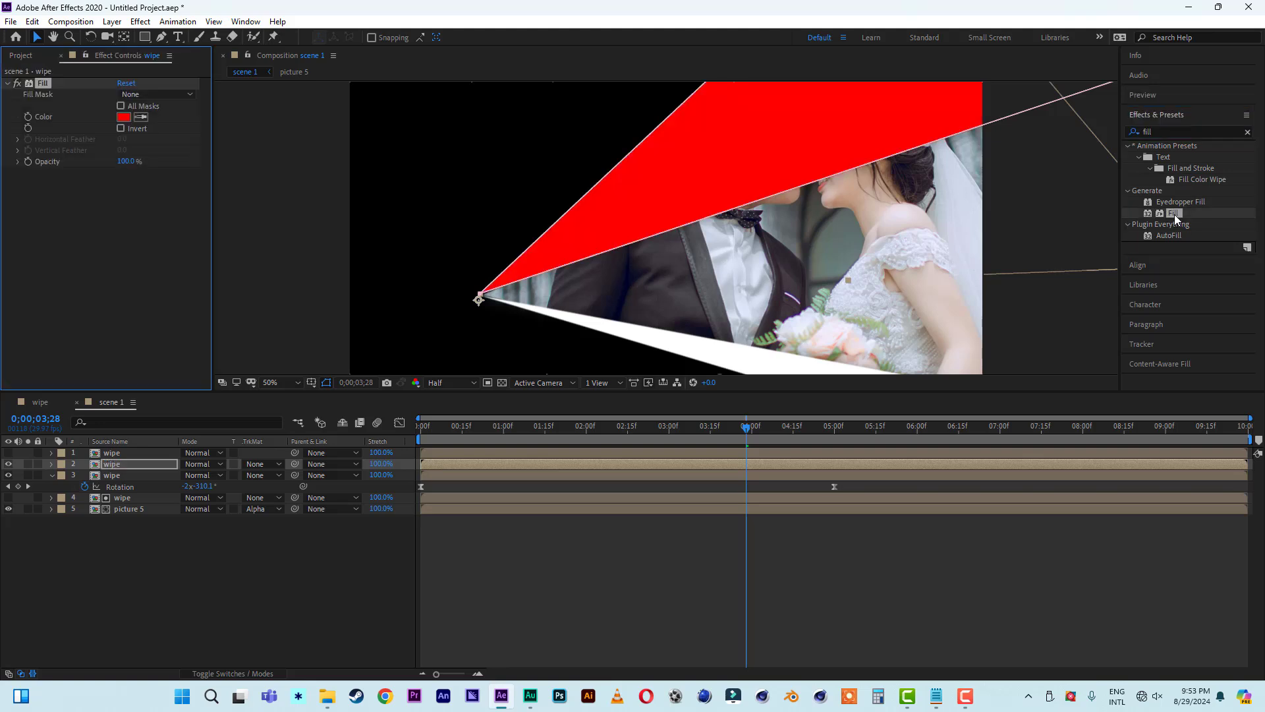
key("ctrl+z")
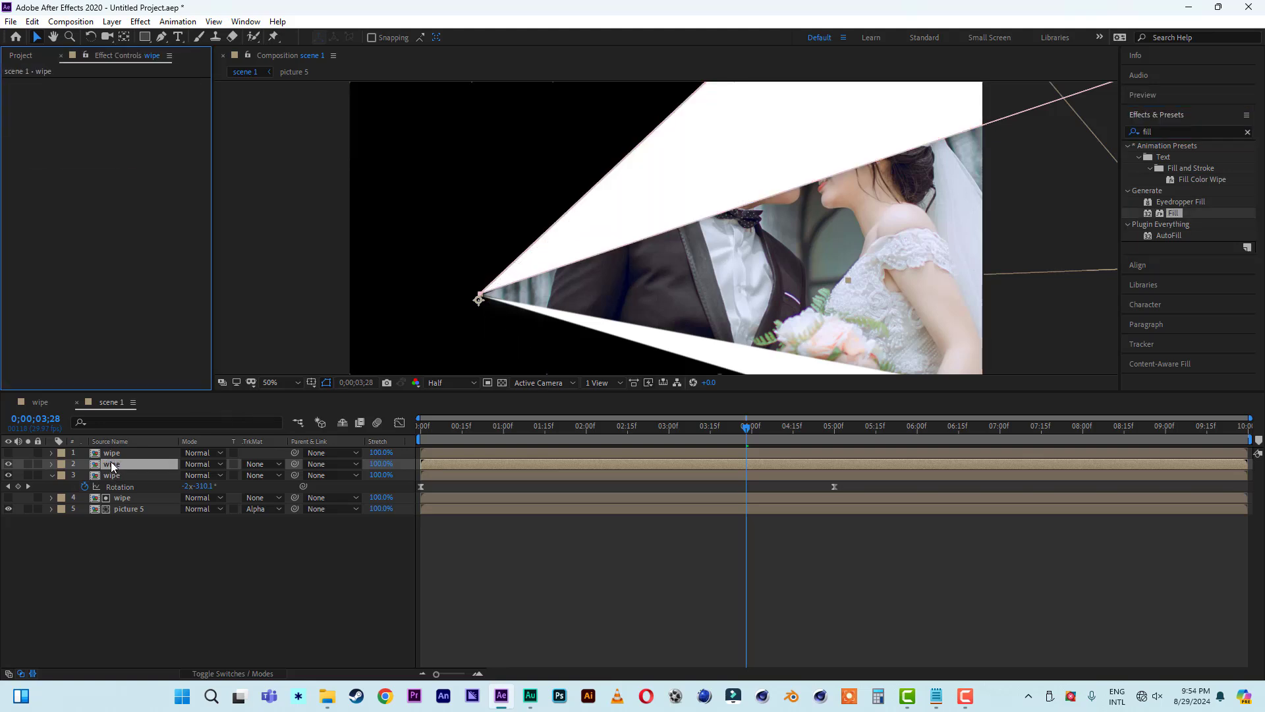
Step: Apply the Fill effect to the thin lower wipe with the blue color 00B4FF, and preview the scene from the start
left_click(112, 475)
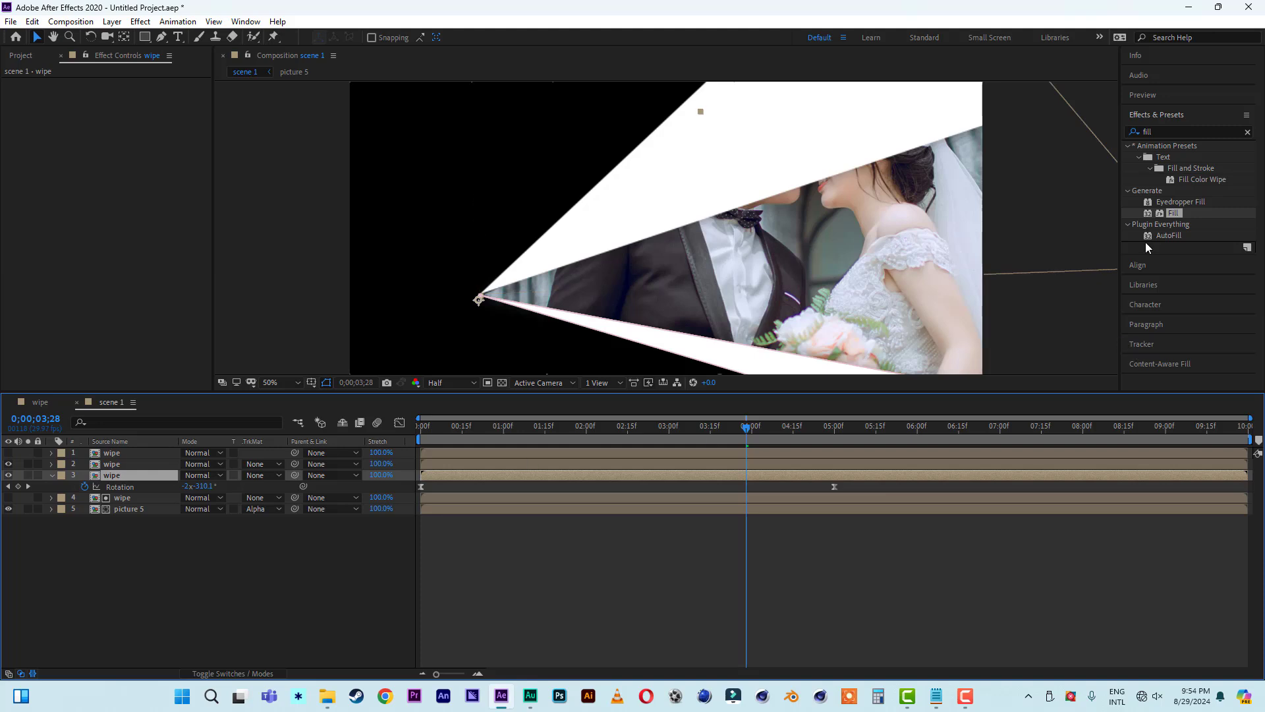
double_click(1174, 213)
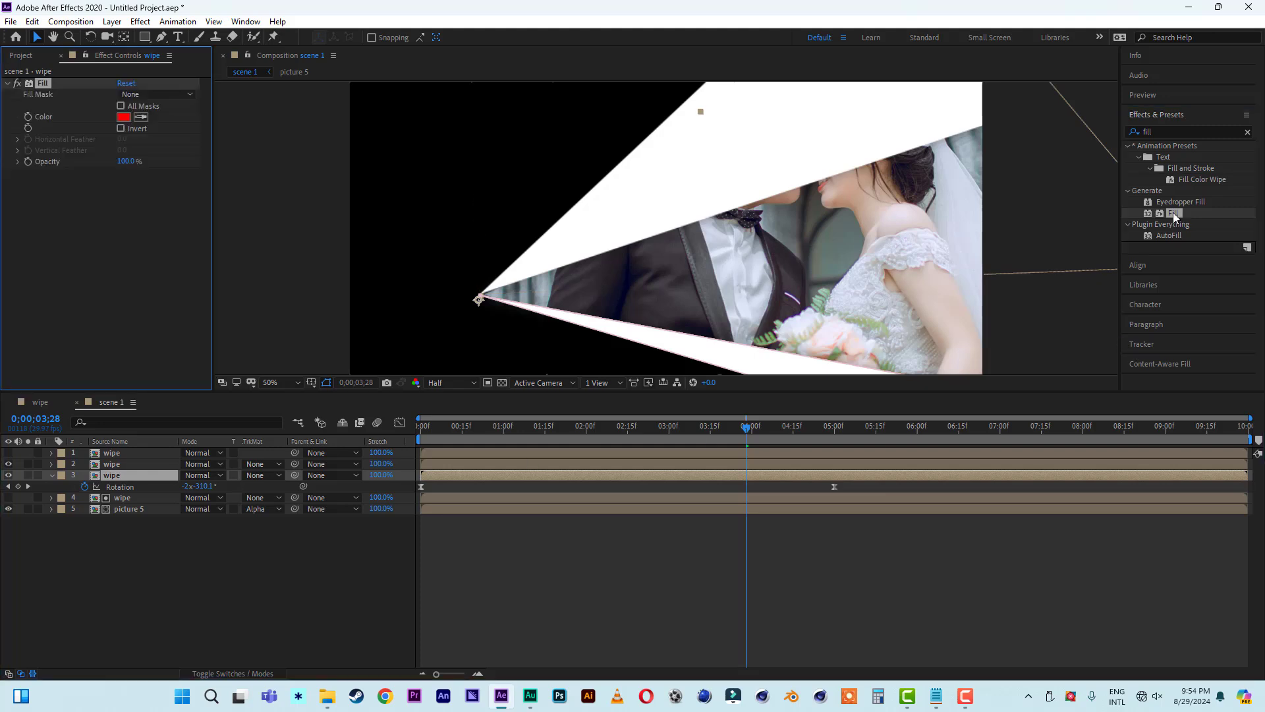
left_click(127, 118)
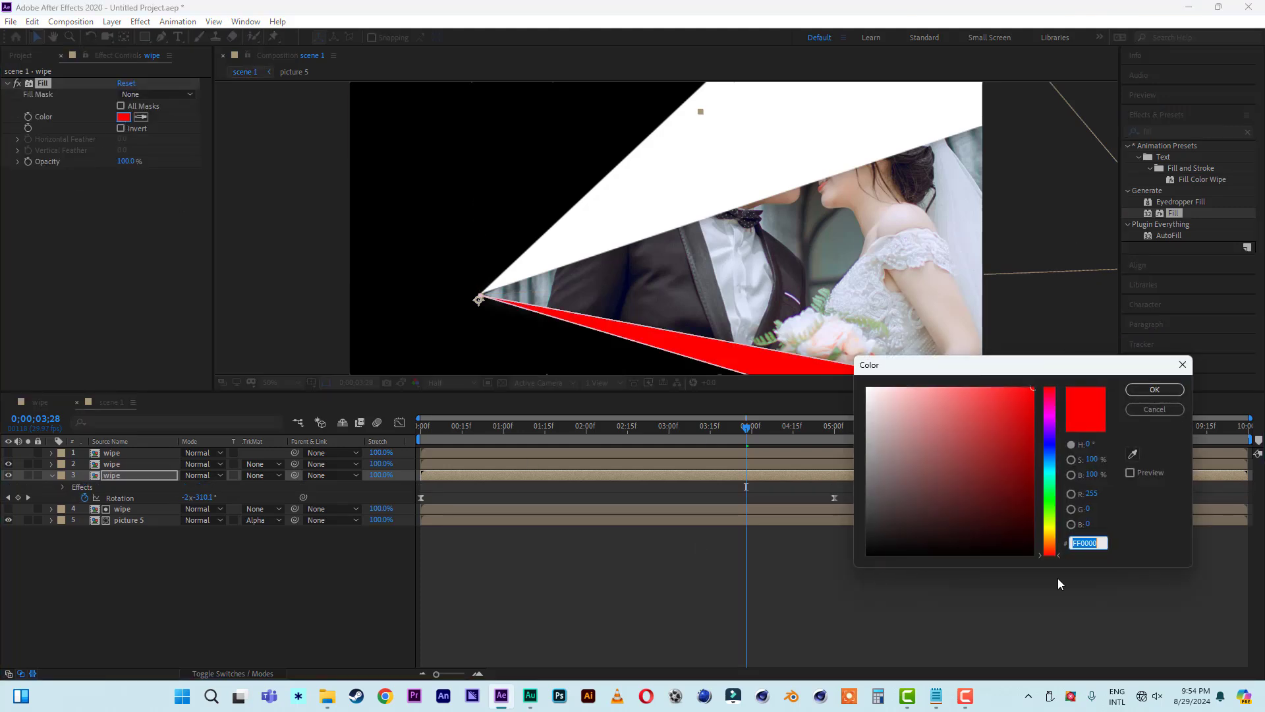
left_click(1049, 463)
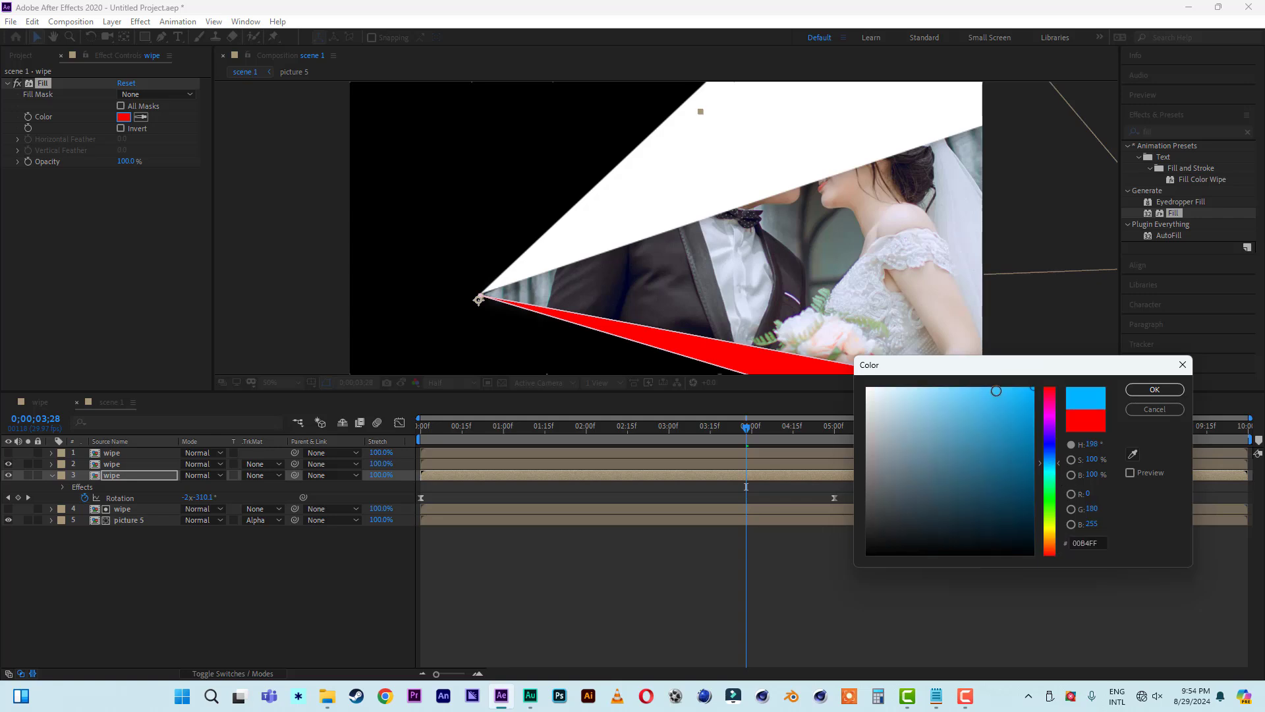
left_click(1154, 390)
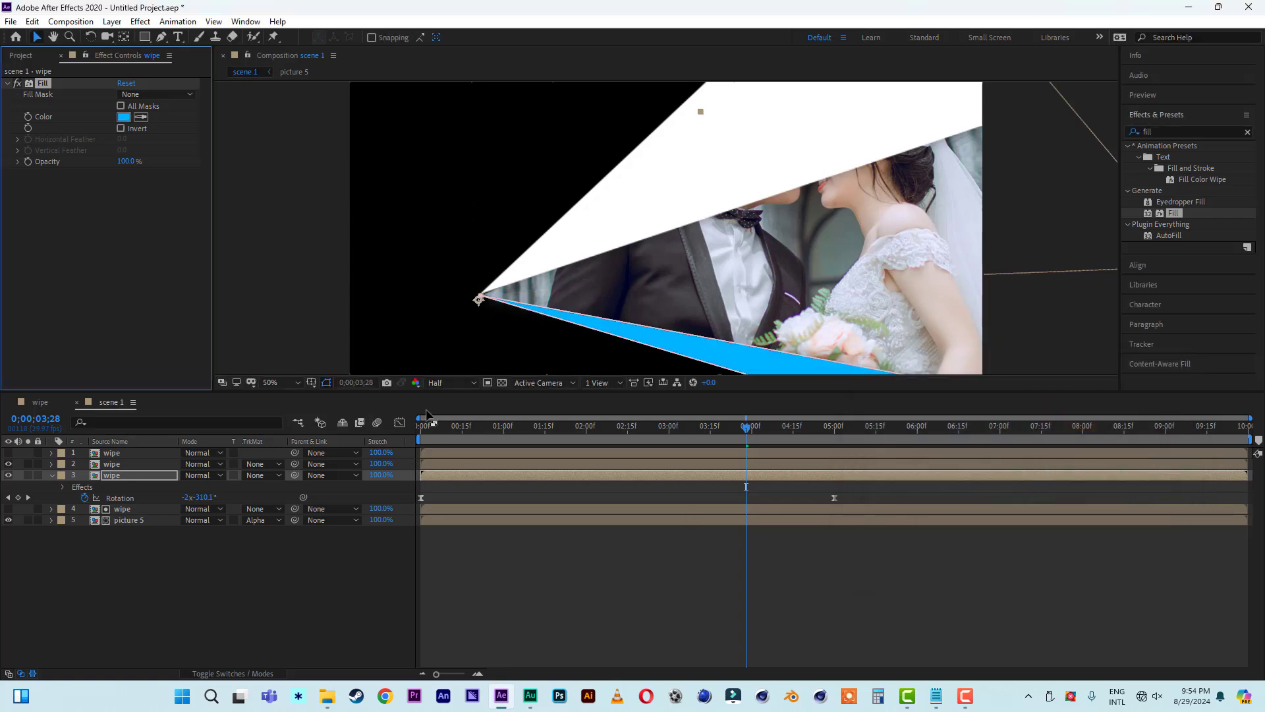
left_click(278, 383)
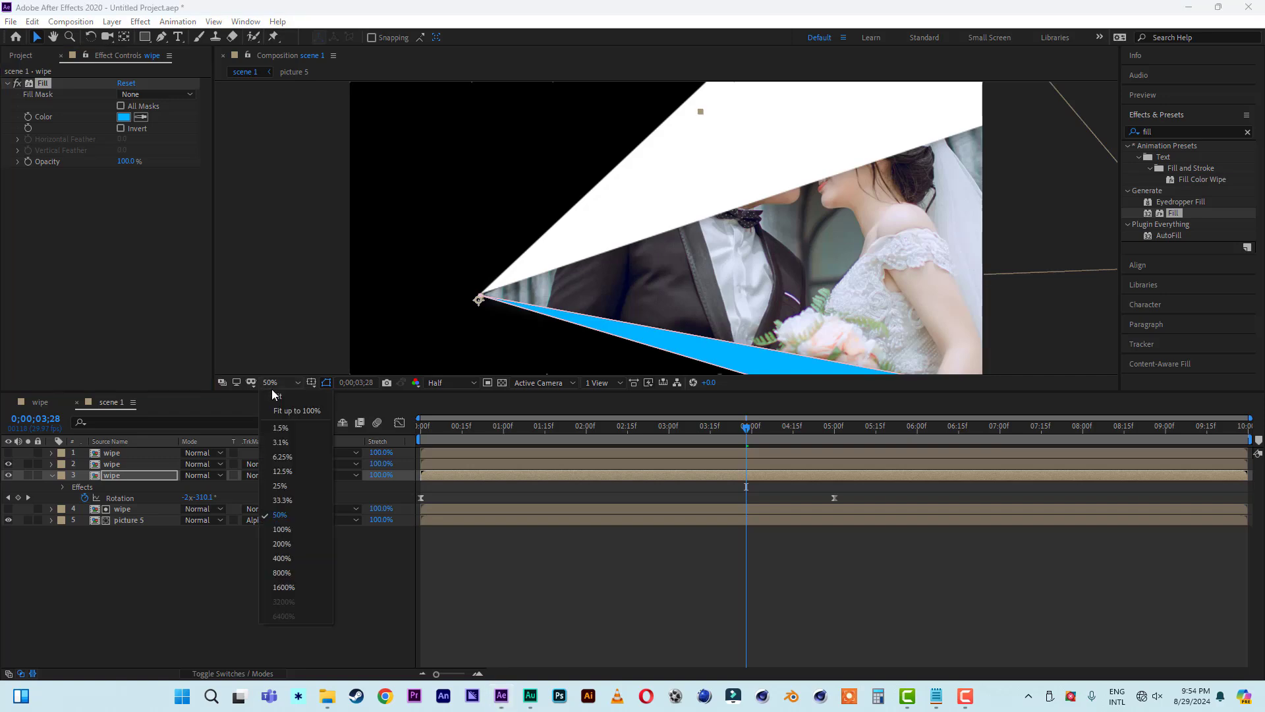
left_click(282, 404)
left_click_drag(436, 428, 373, 430)
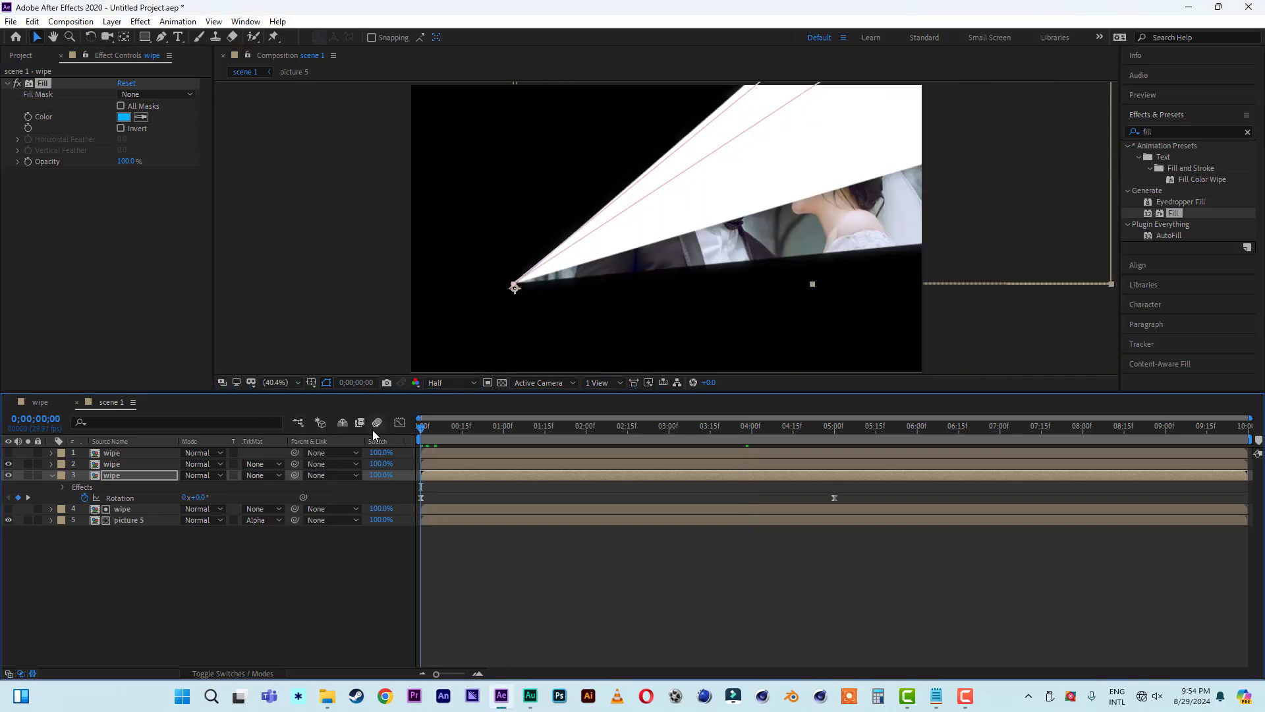
key("space")
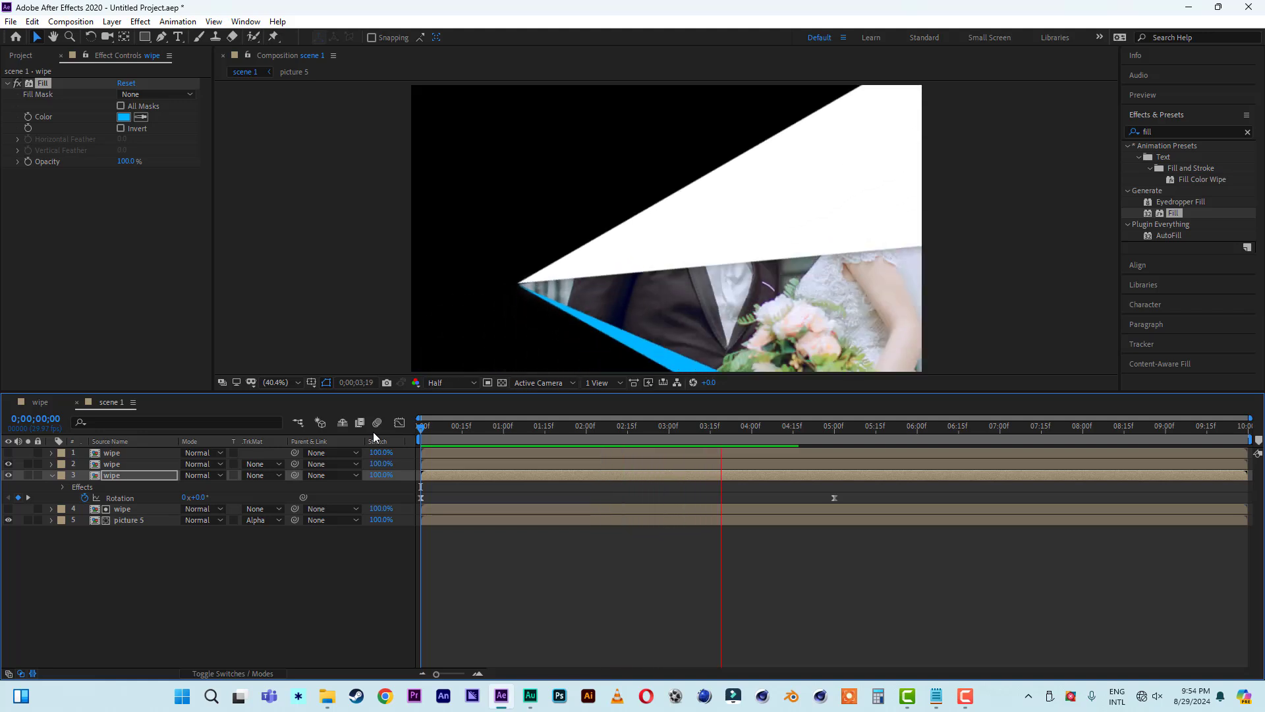
key("space")
Step: Keyframe the blue wipe's scale from 0% at the start to 150% at 1 second, and preview the animation
left_click_drag(437, 434, 506, 435)
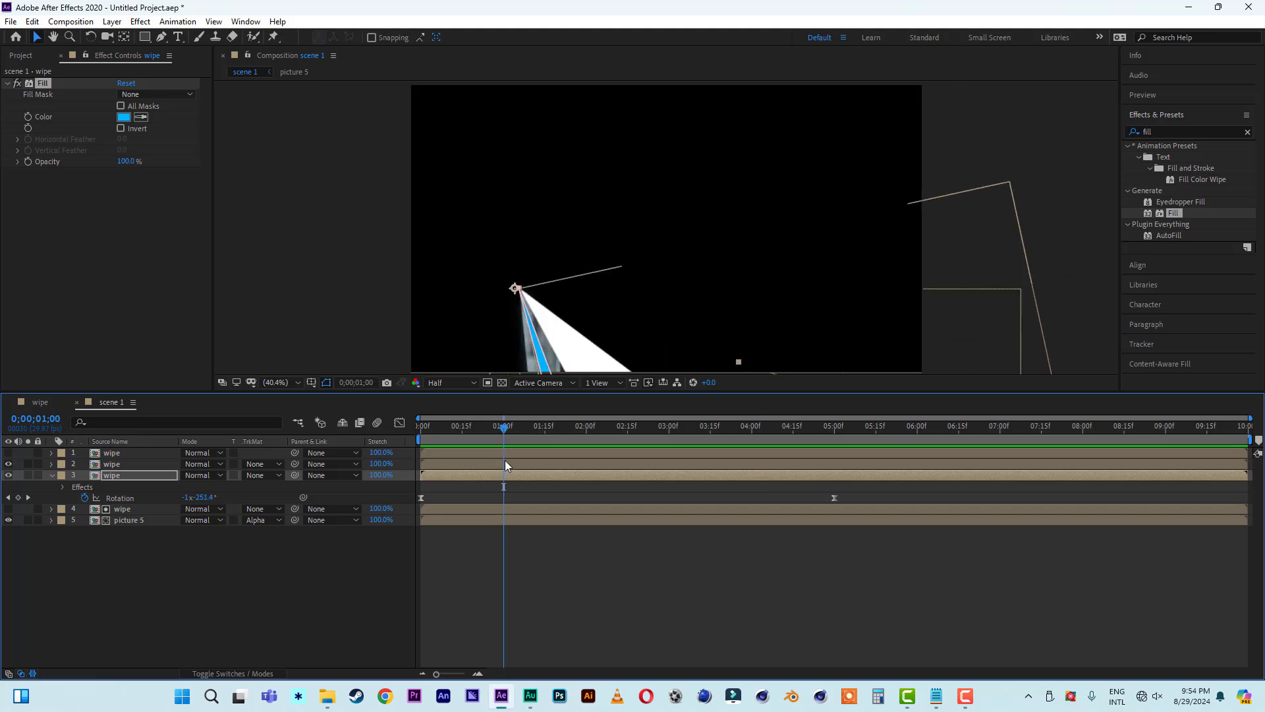
key("s")
left_click(84, 486)
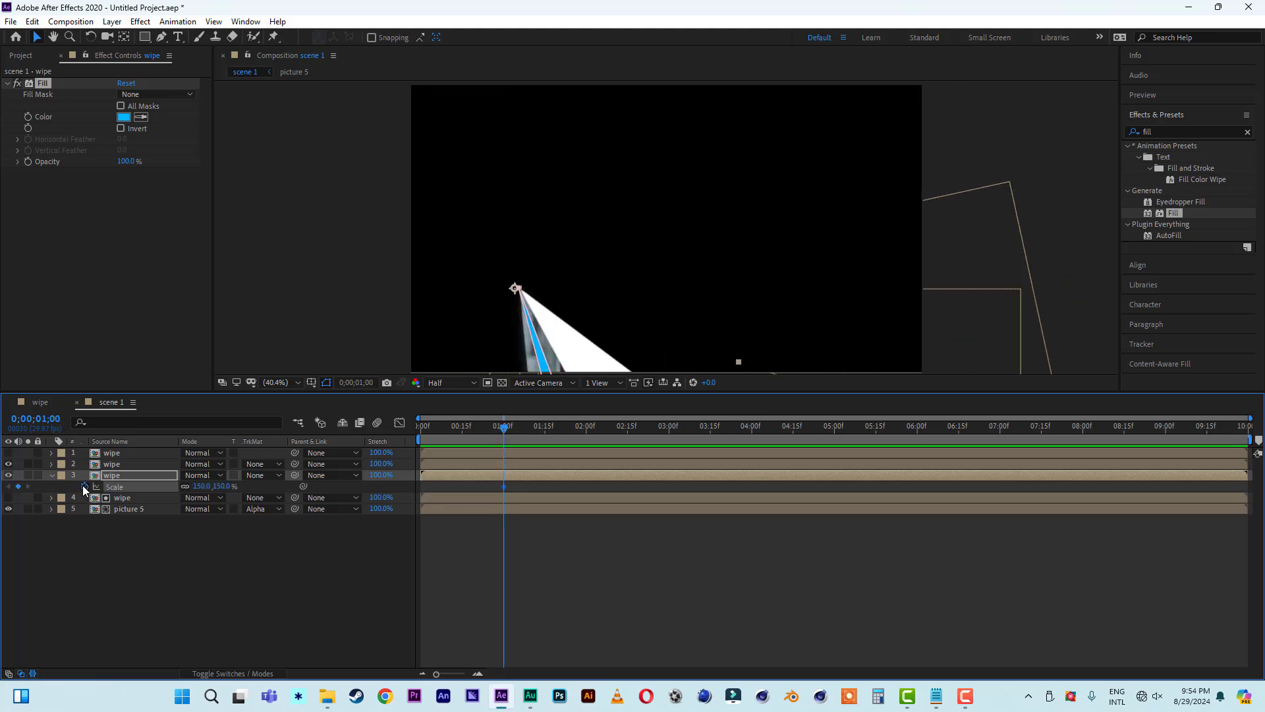
left_click_drag(505, 433, 397, 428)
left_click(221, 487)
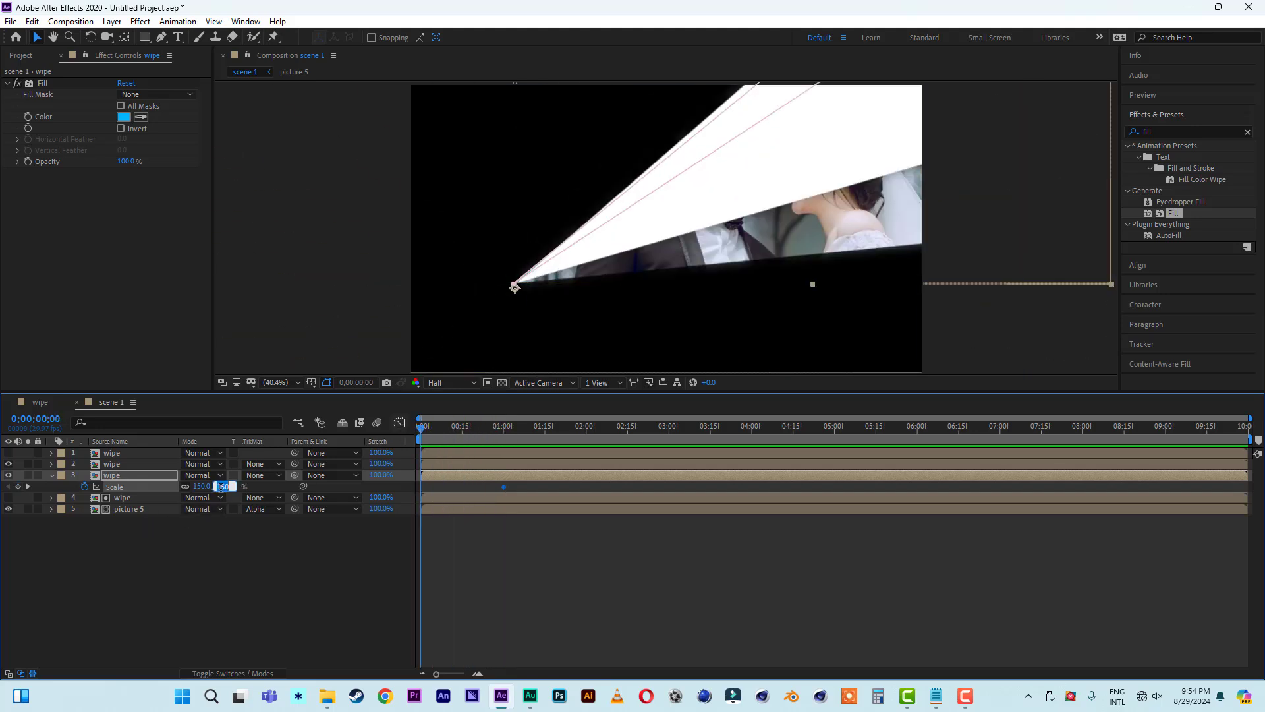
type("0")
key("Return")
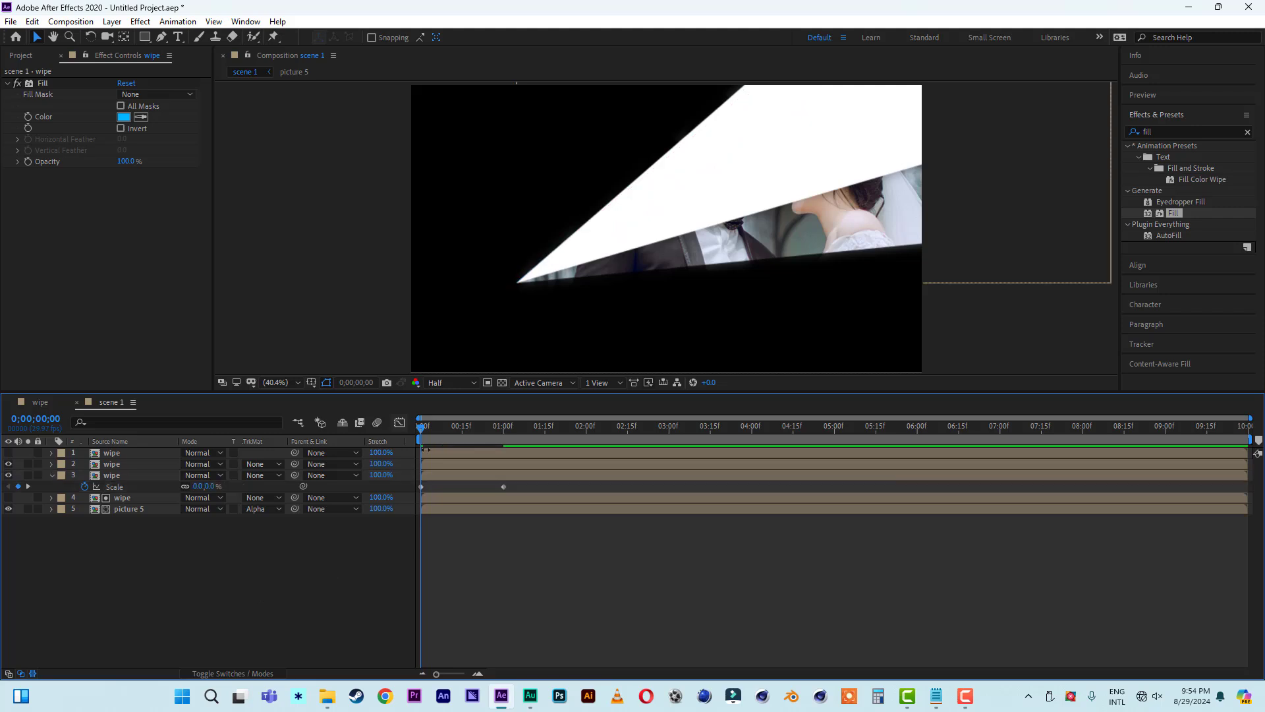
key("space")
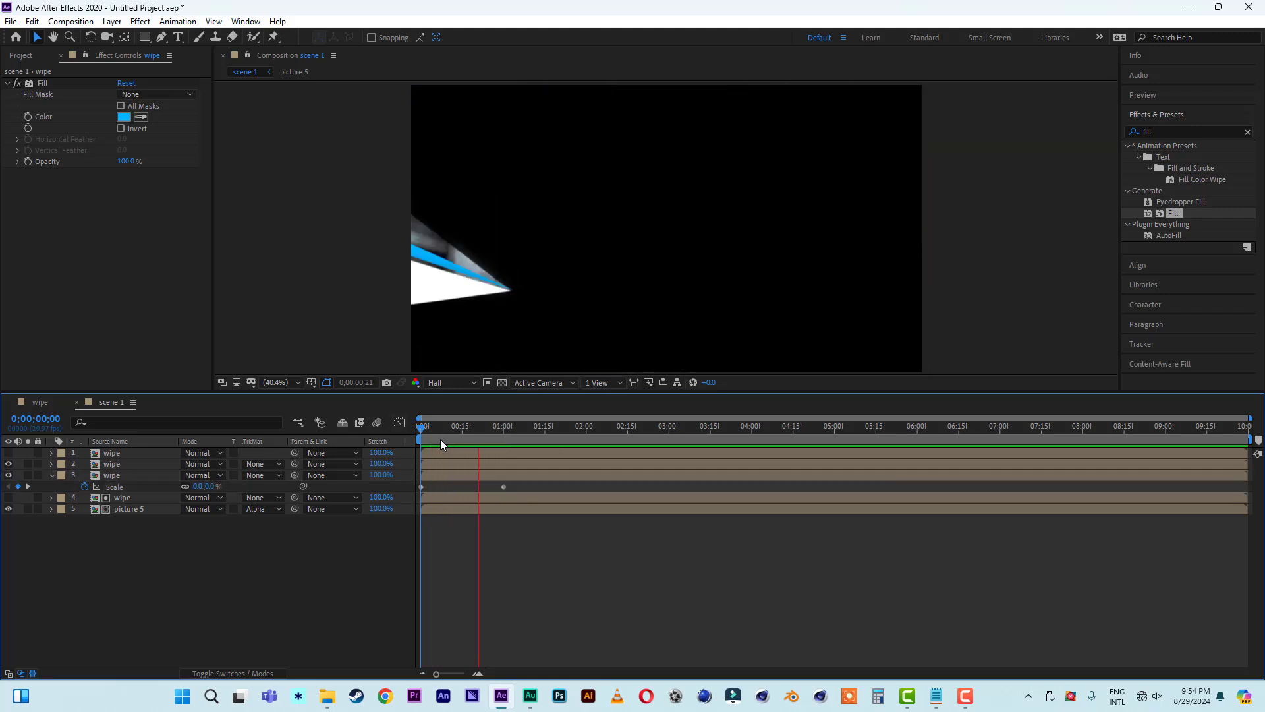
key("space")
left_click_drag(457, 431, 414, 433)
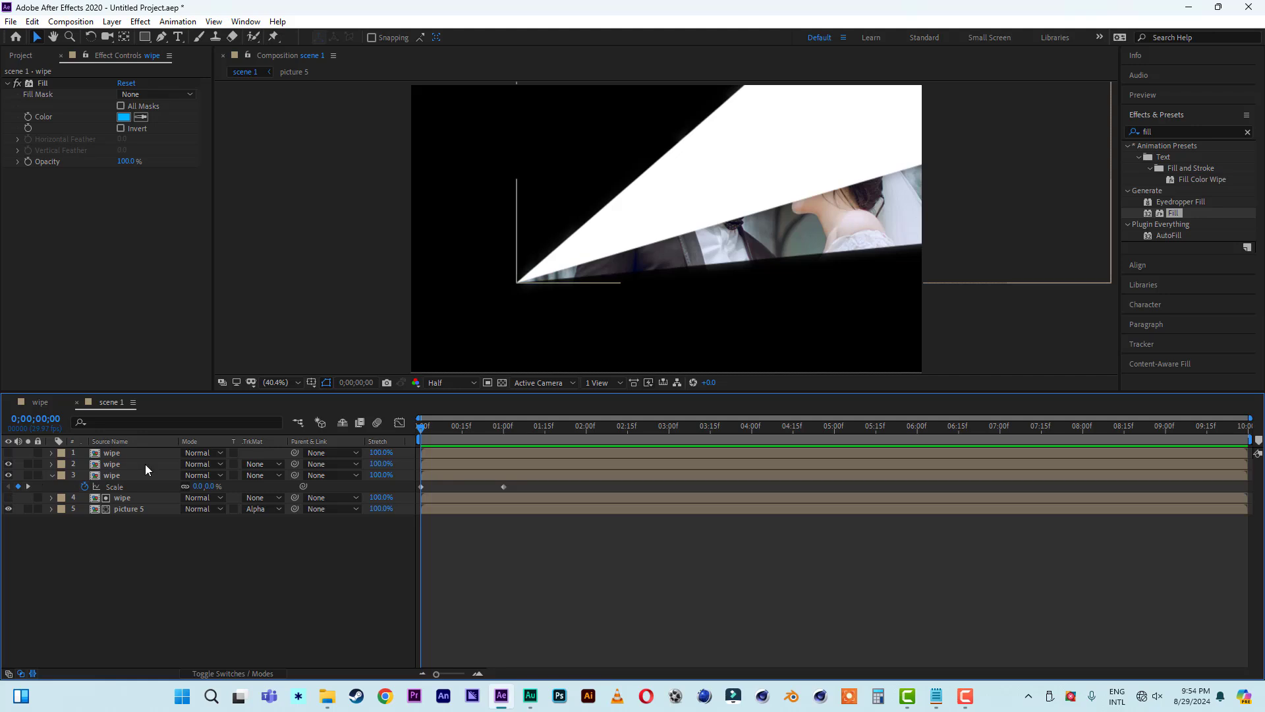
Step: Shift the upper white wipe layer slightly earlier in the timeline so its rotation runs ahead of the picture
left_click(112, 465)
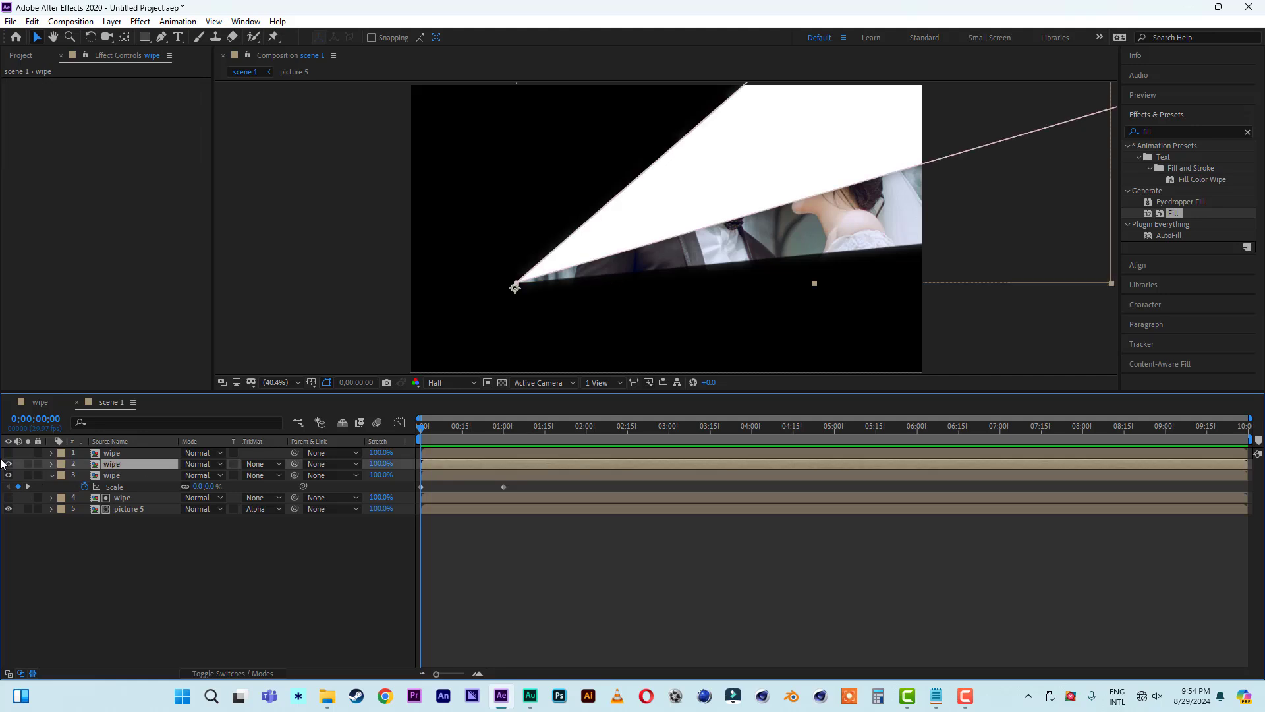
left_click(8, 464)
left_click(9, 464)
left_click_drag(472, 466, 461, 465)
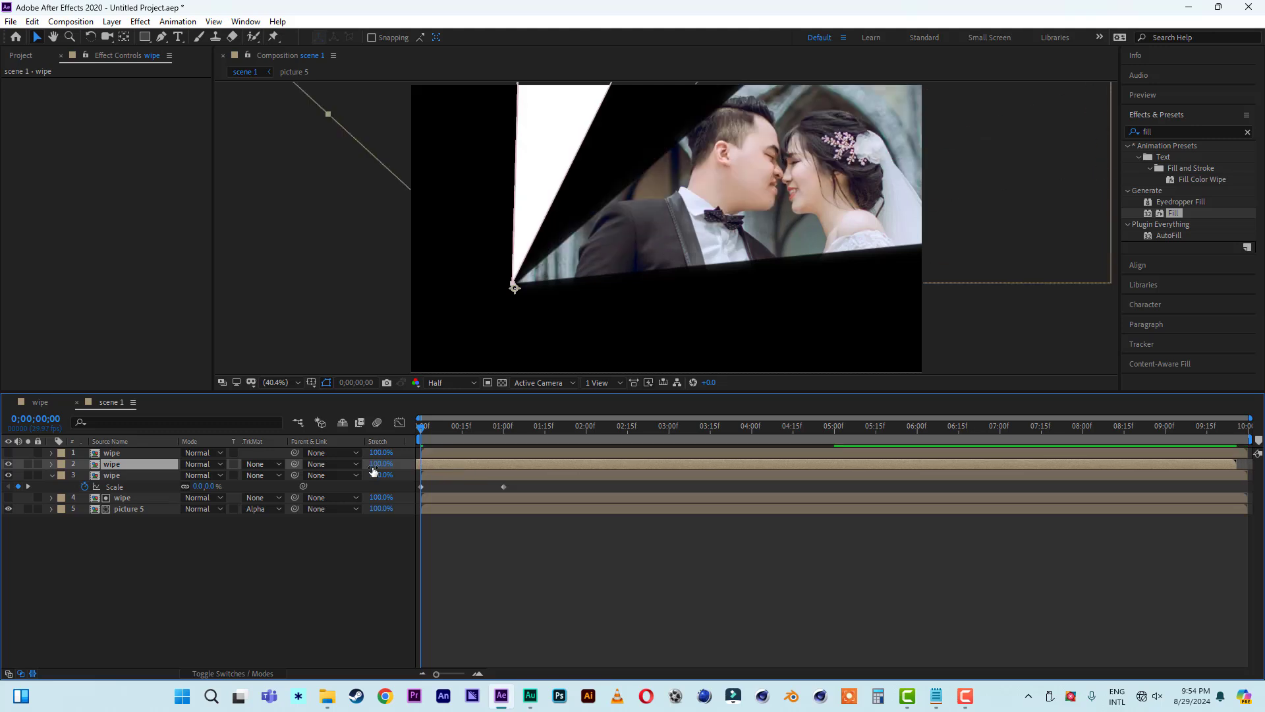
Step: Keyframe the opacity of the picture's matte wipe from 1% at frame 6 to 100% at frame 21
left_click(116, 476)
left_click(123, 498)
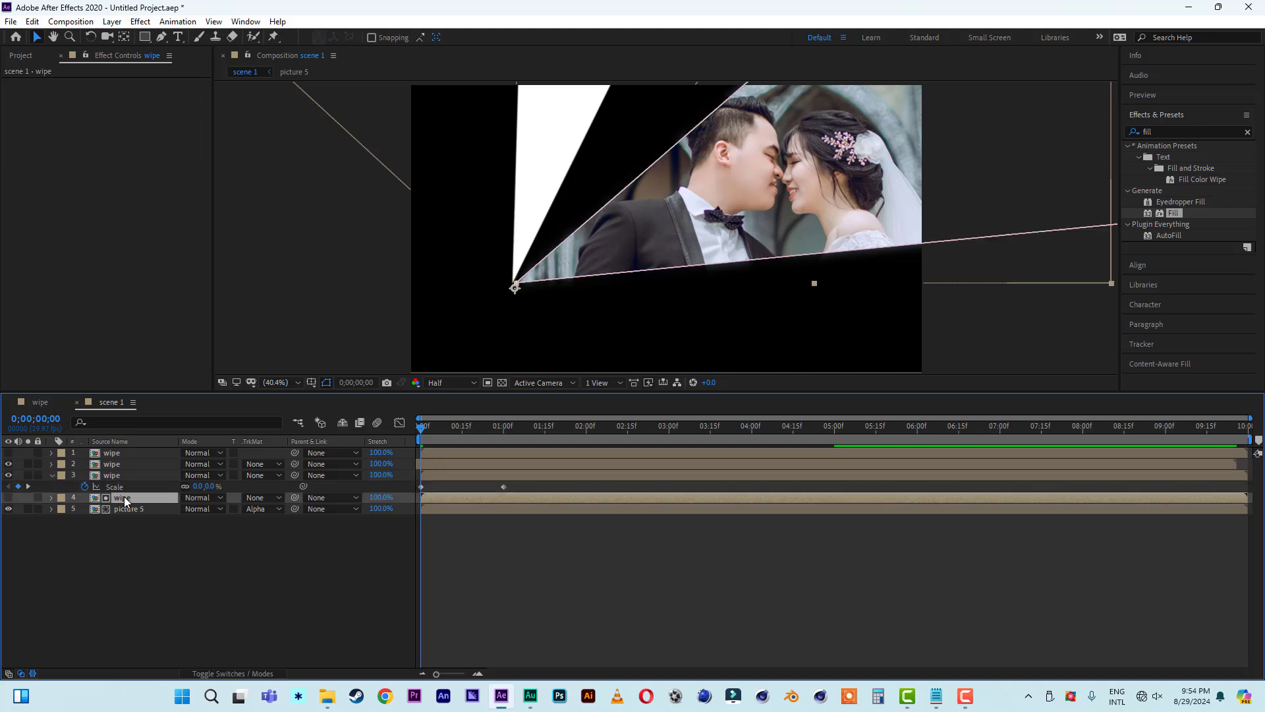
left_click_drag(440, 428, 477, 431)
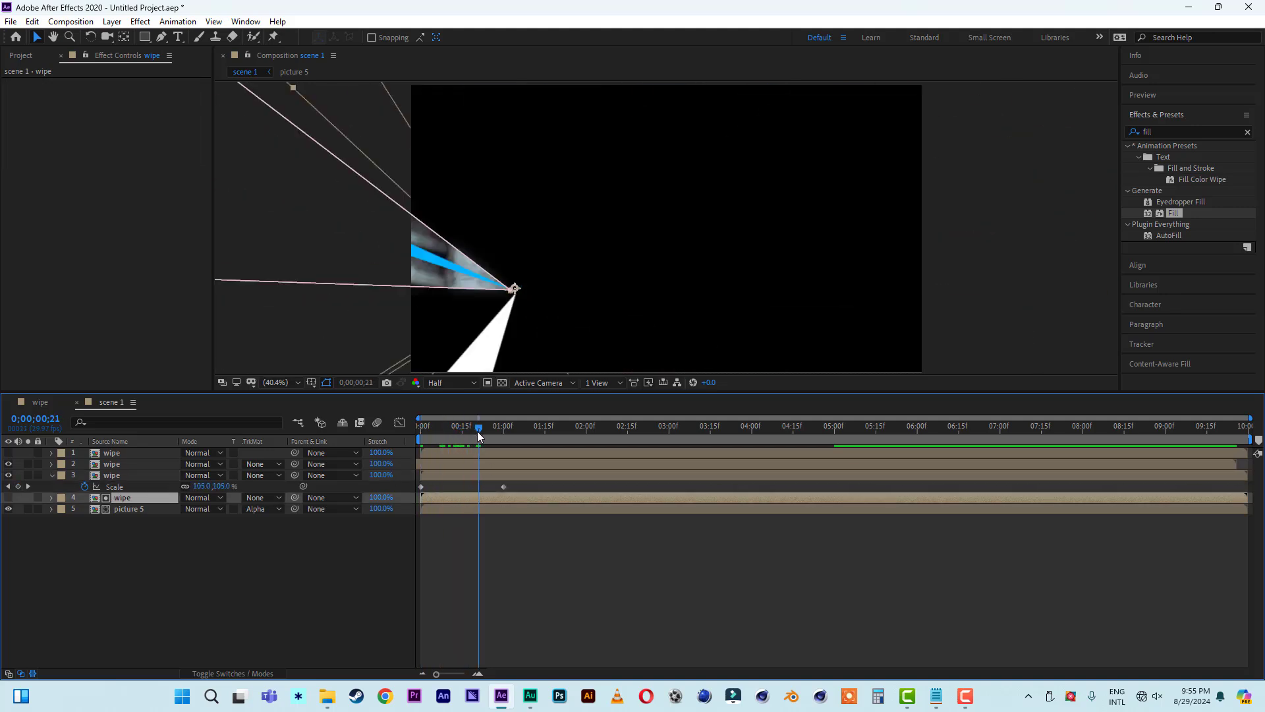
key("t")
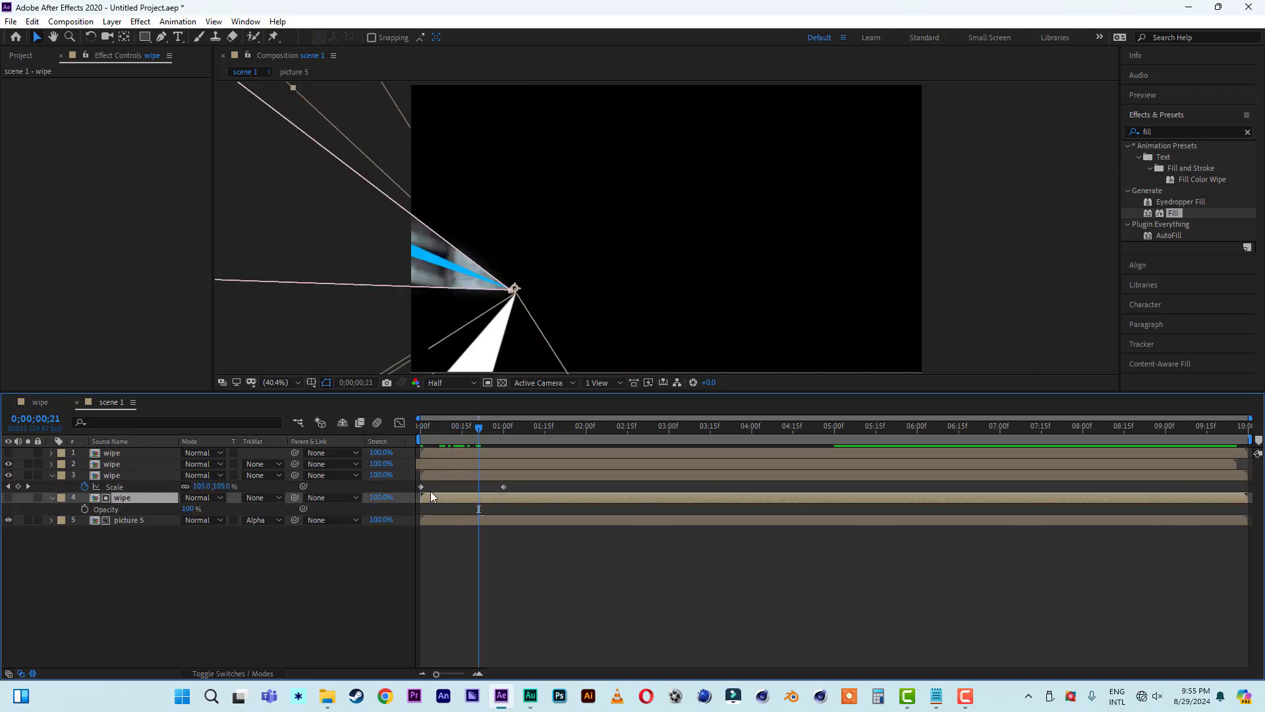
left_click(85, 510)
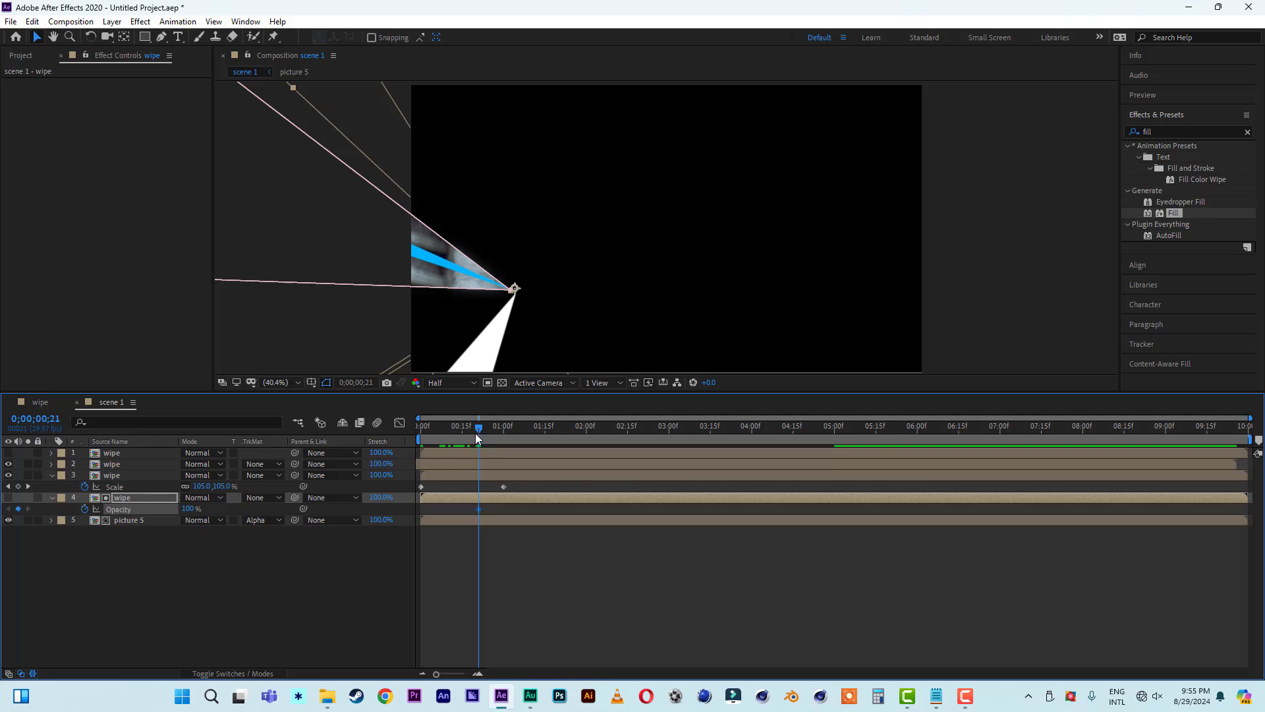
left_click_drag(476, 429, 434, 435)
left_click(188, 509)
type("1")
key("Return")
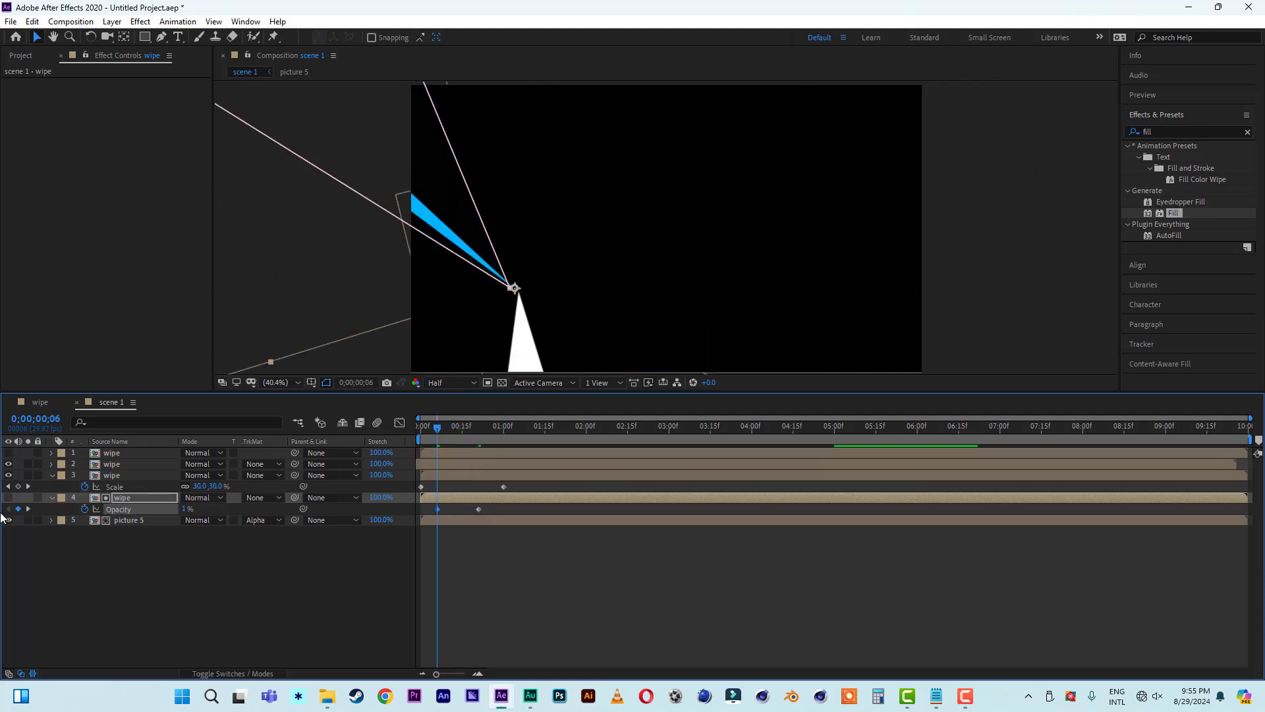
Step: Duplicate the blue wipe layer and shift the copy slightly later in the timeline
left_click(445, 476)
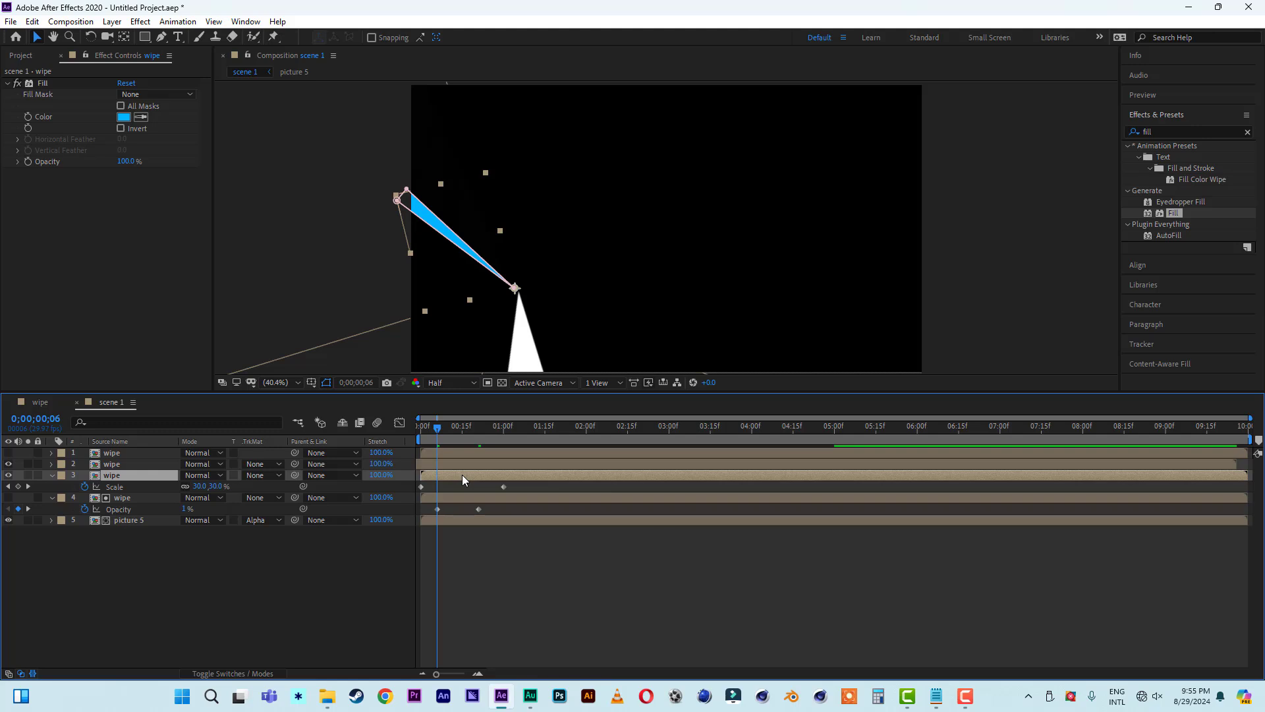
left_click_drag(438, 429, 495, 433)
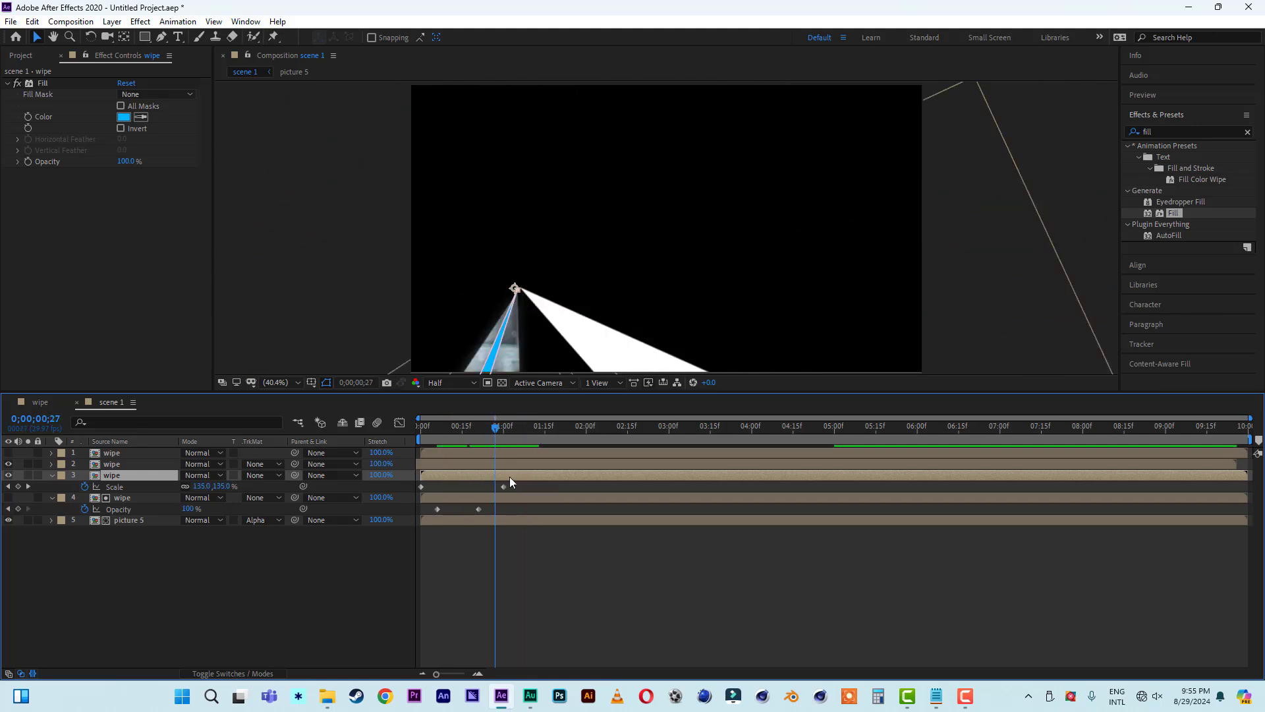
key("ctrl+d")
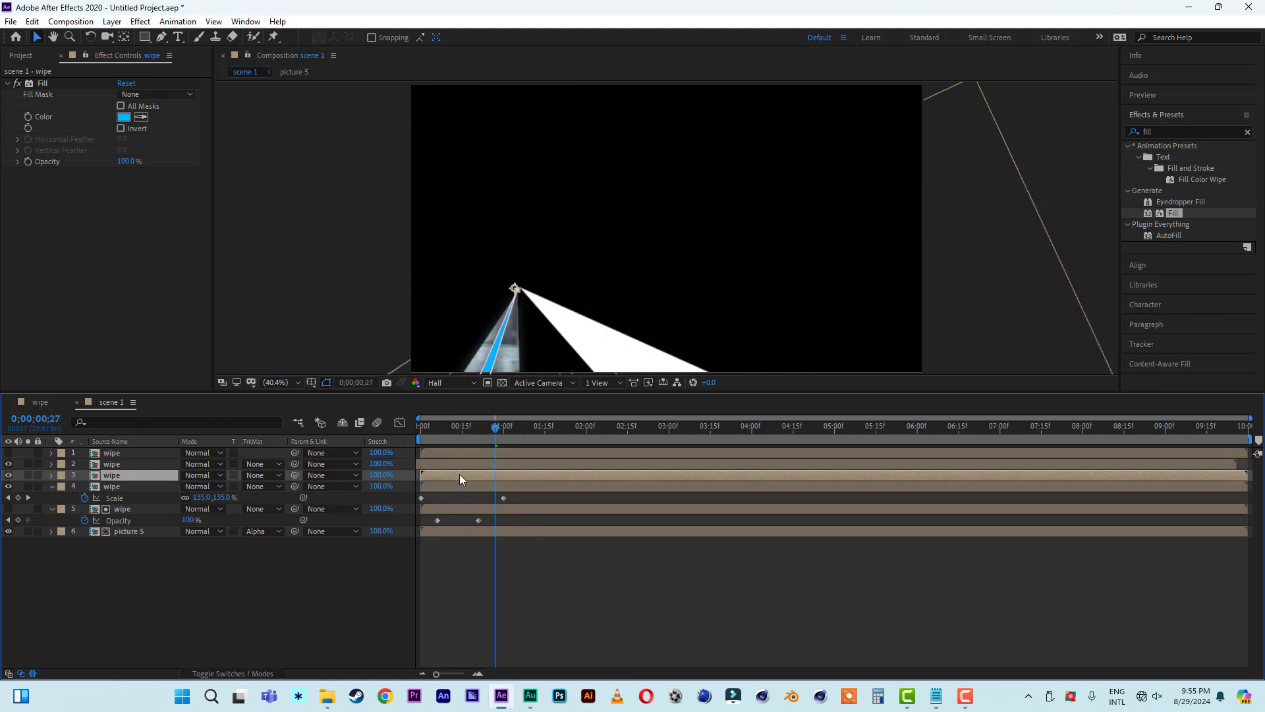
left_click_drag(460, 473, 464, 474)
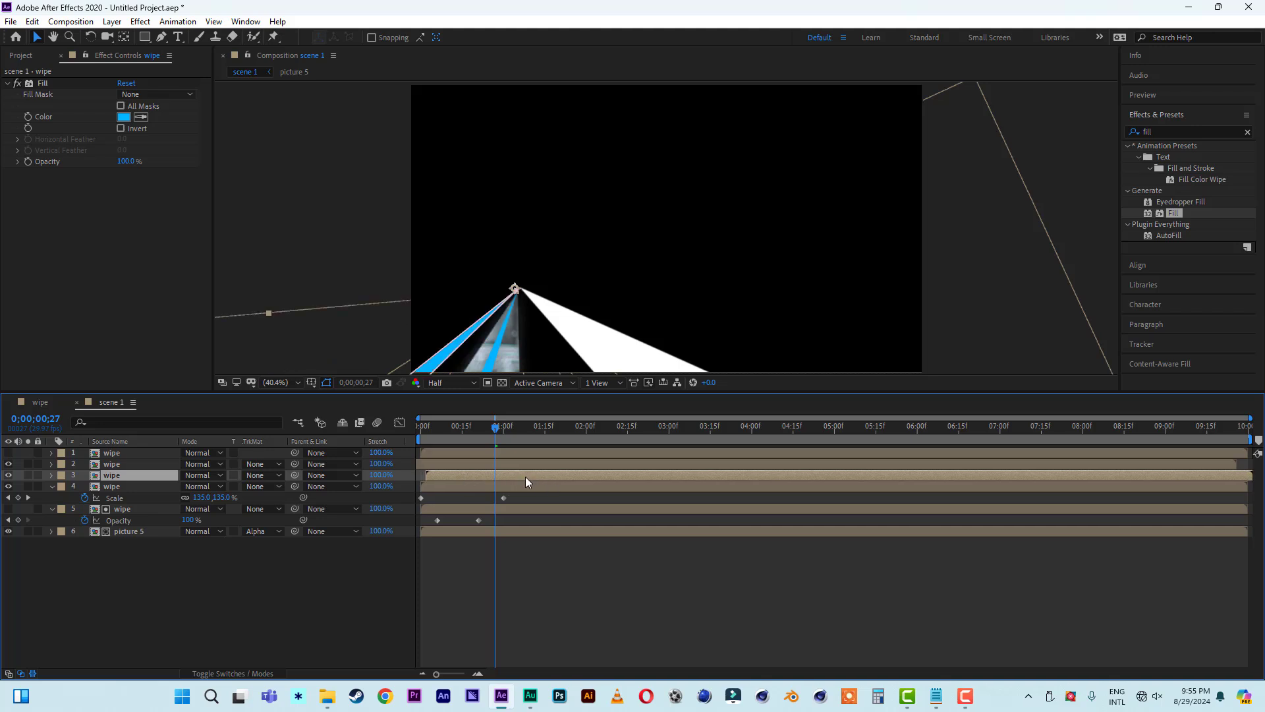
Step: Set the duplicated wipe's ending rotation keyframe at 0;00;05;02 to -2x+0°
key("r")
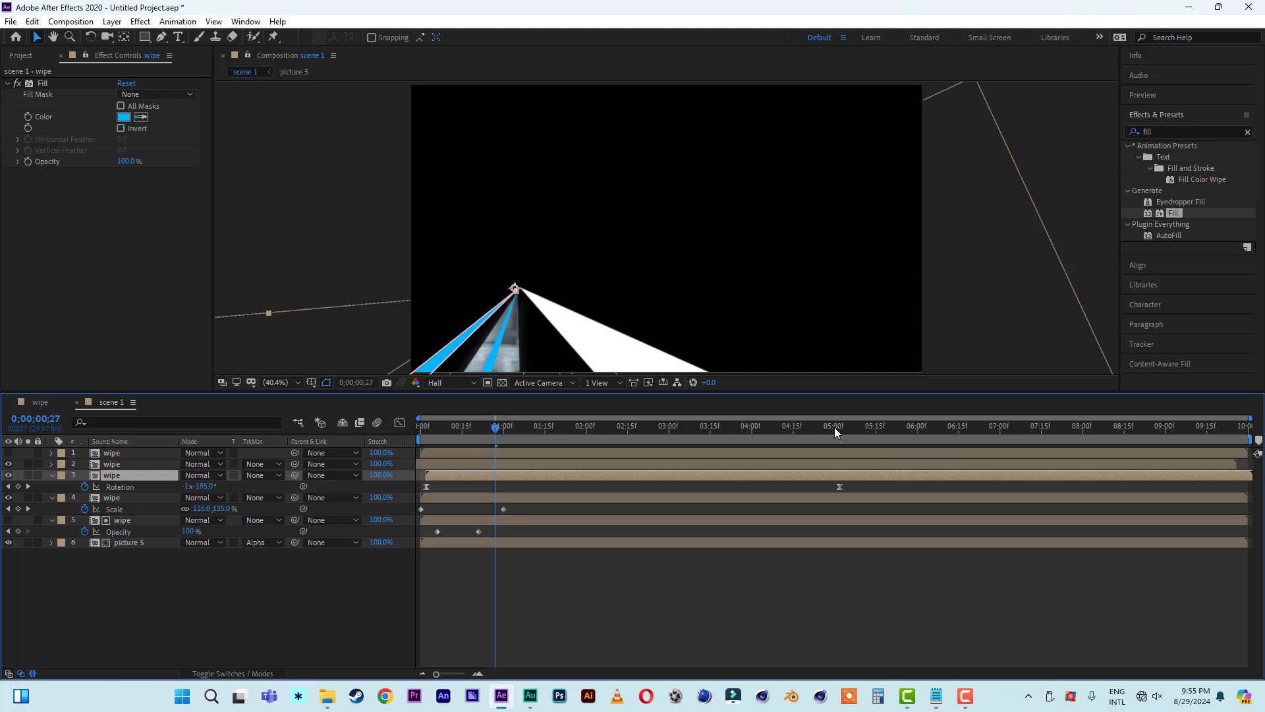
left_click_drag(834, 427, 839, 433)
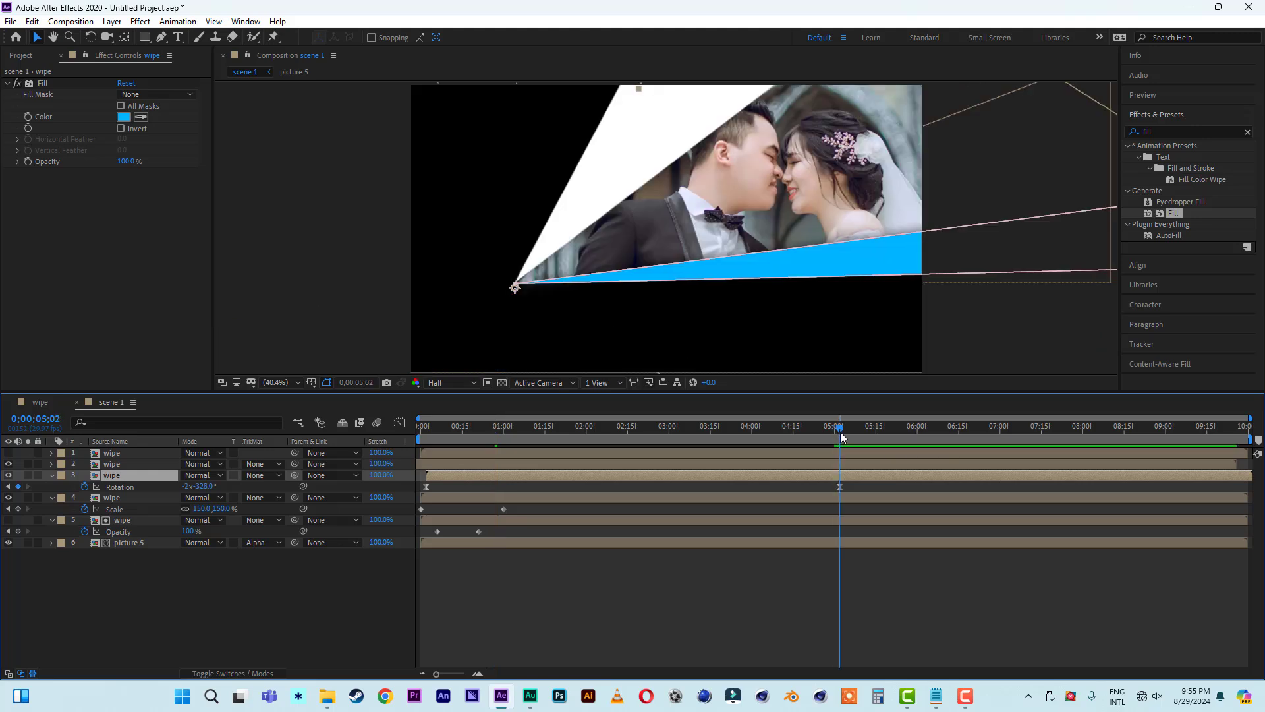
left_click(188, 486)
key("Return")
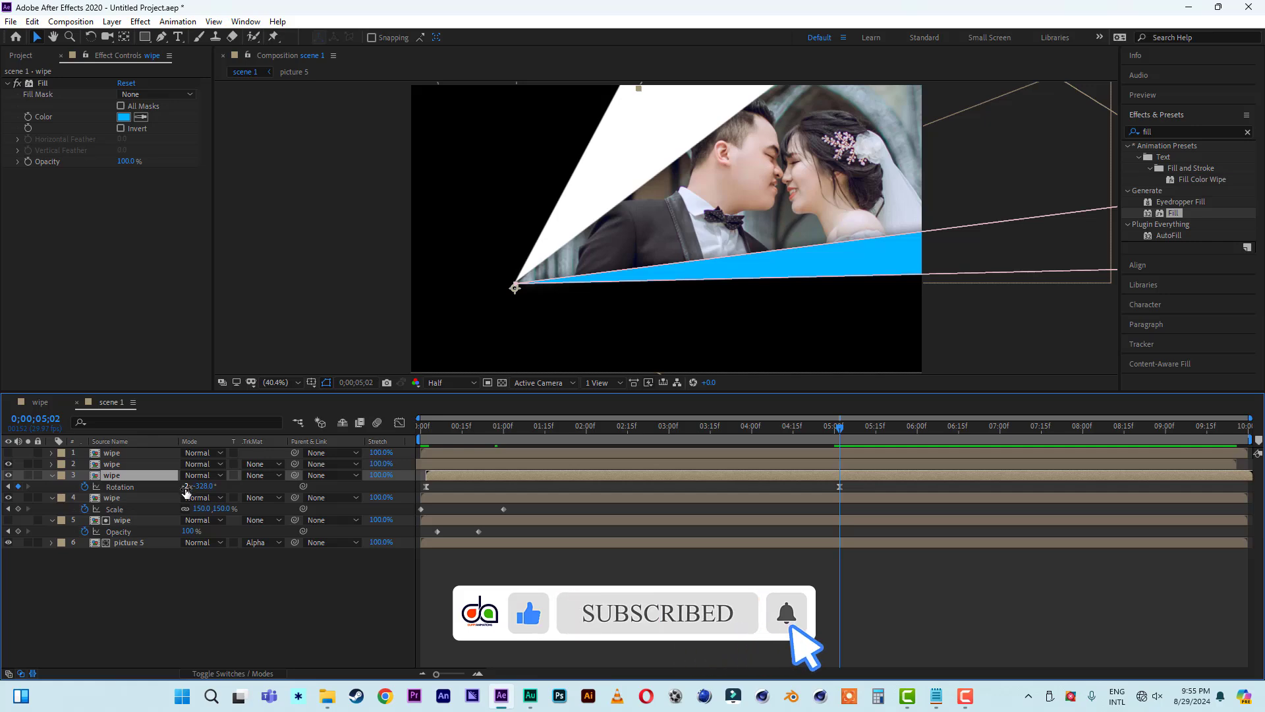
left_click_drag(427, 435, 840, 447)
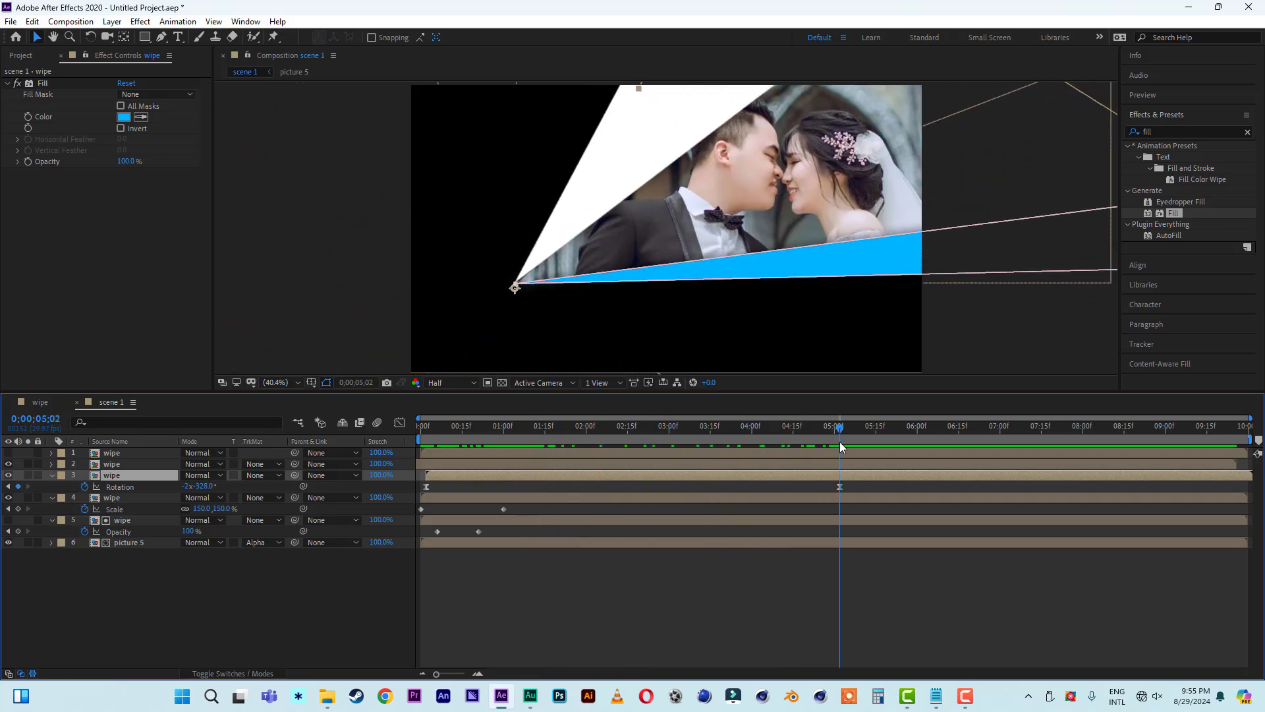
left_click(839, 486)
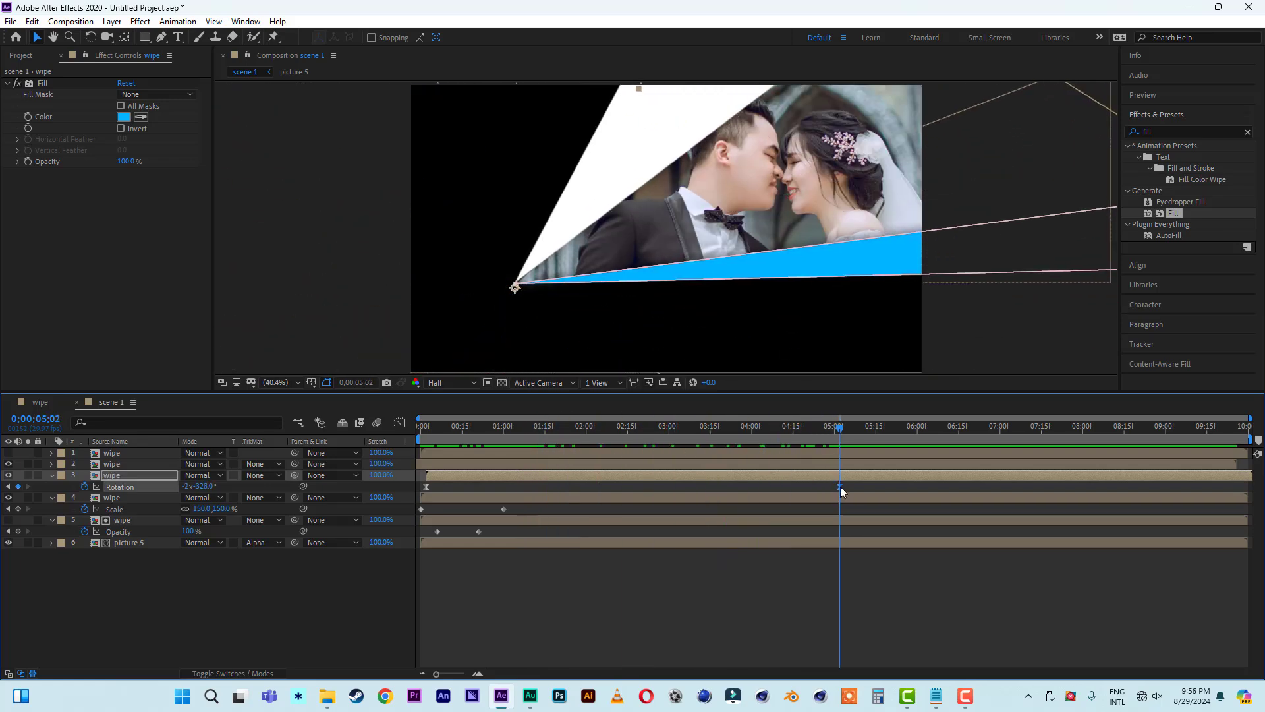
left_click(203, 486)
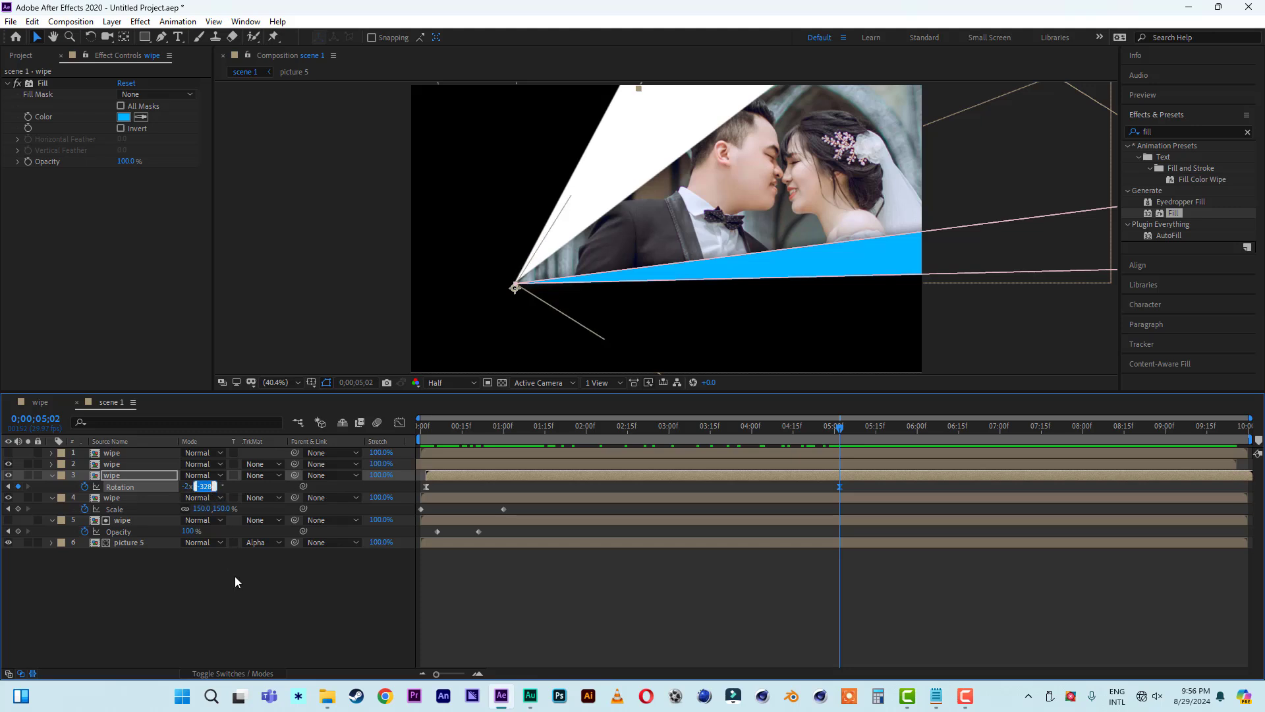
type("0")
left_click(255, 621)
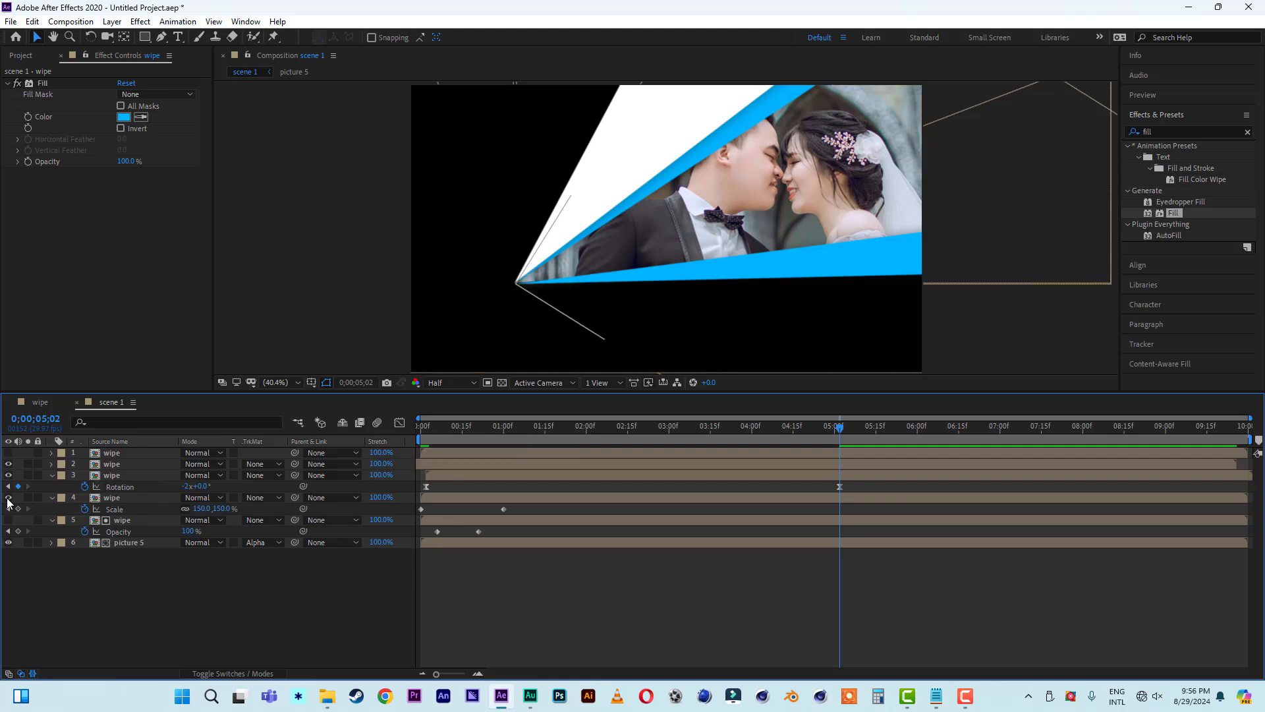
Step: Change the duplicated wipe's Fill color to red FF4B4B, and preview the scene from the start
left_click(8, 476)
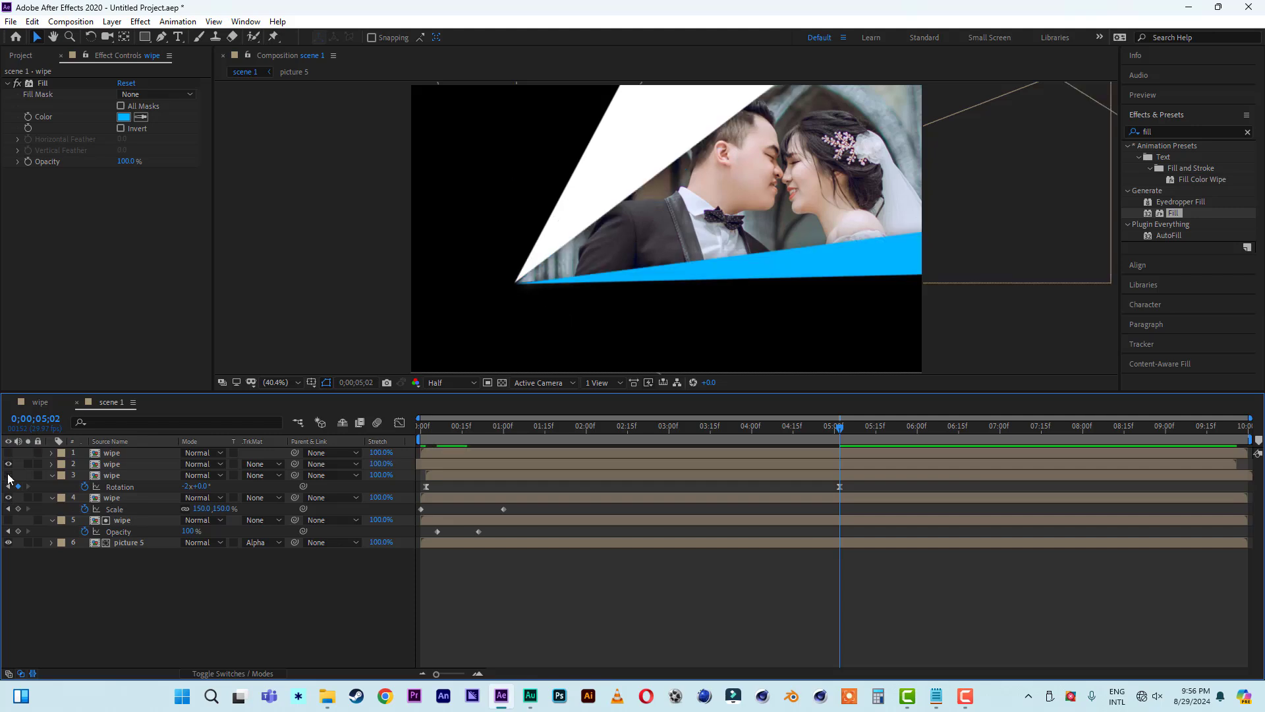
left_click(9, 476)
left_click(112, 475)
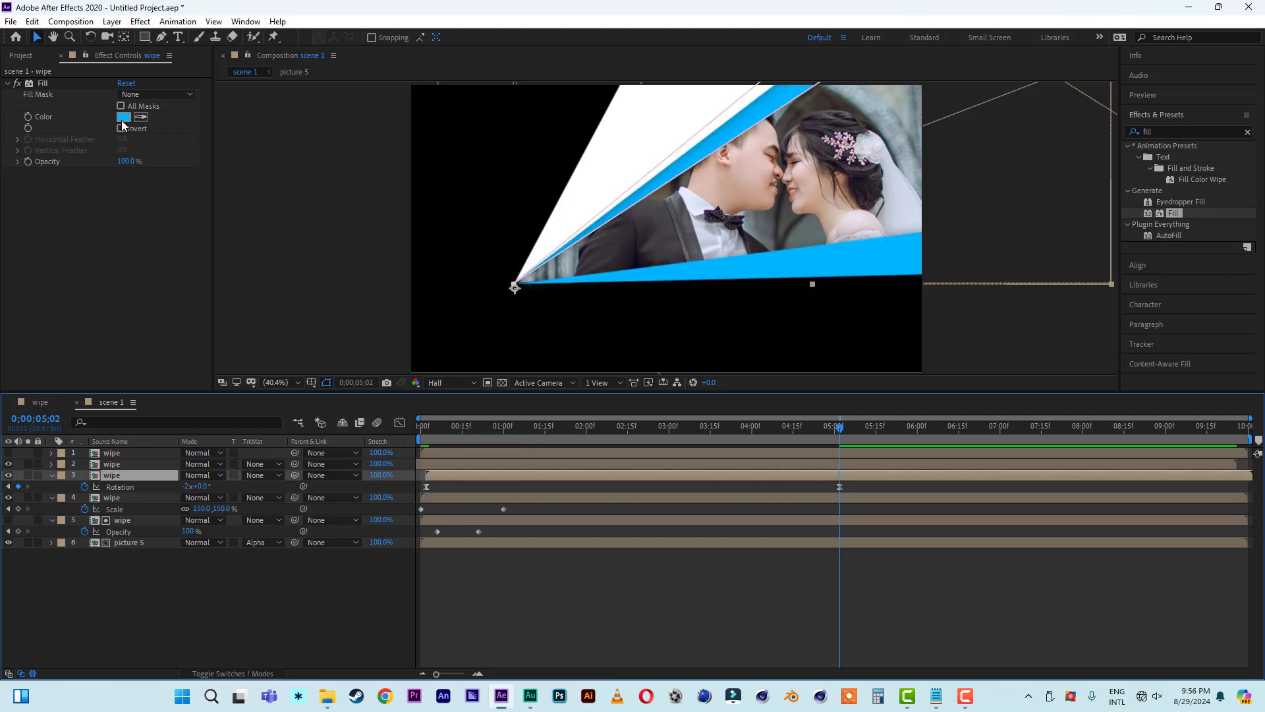
left_click(124, 116)
left_click_drag(1041, 413, 1015, 380)
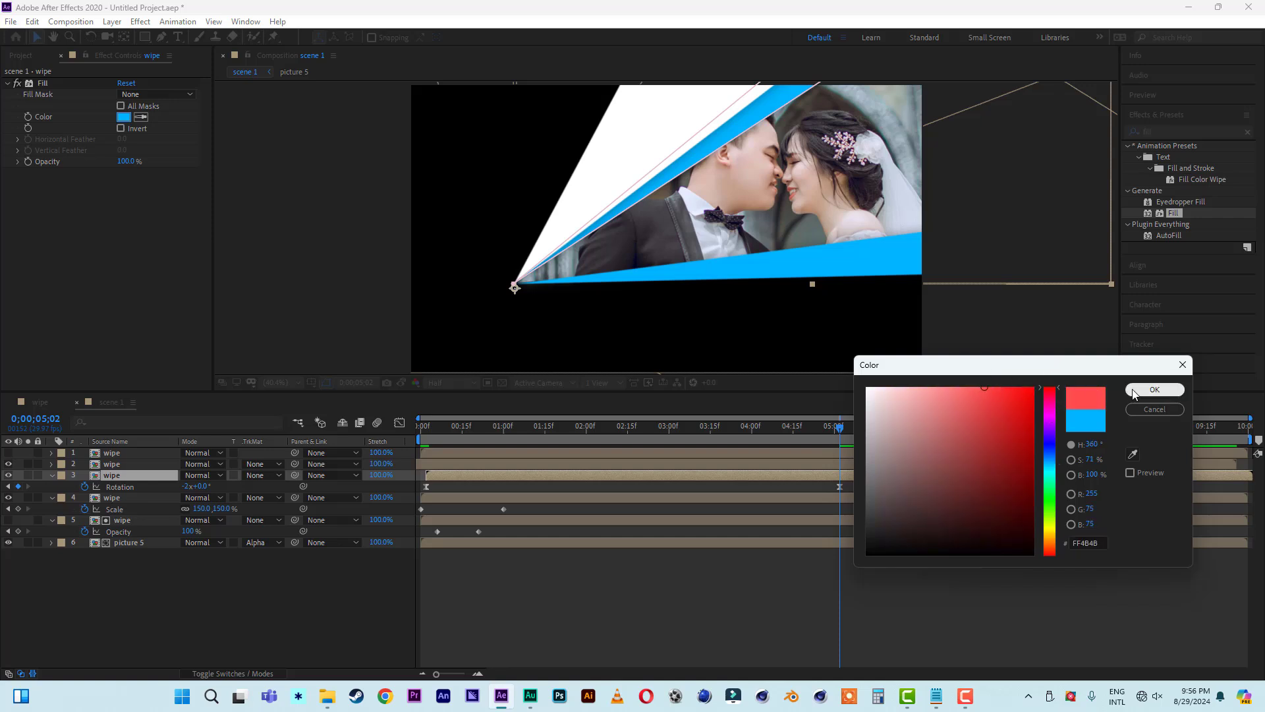
left_click(1153, 390)
left_click(619, 607)
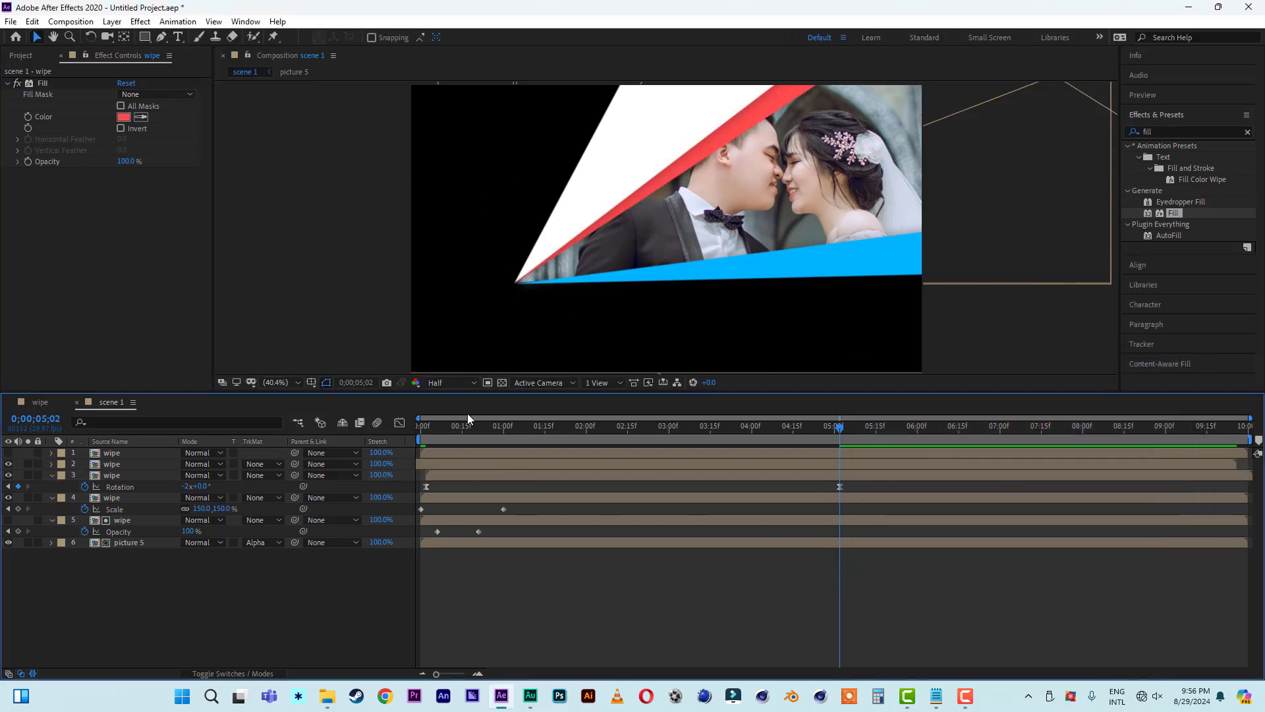
left_click_drag(470, 424, 413, 424)
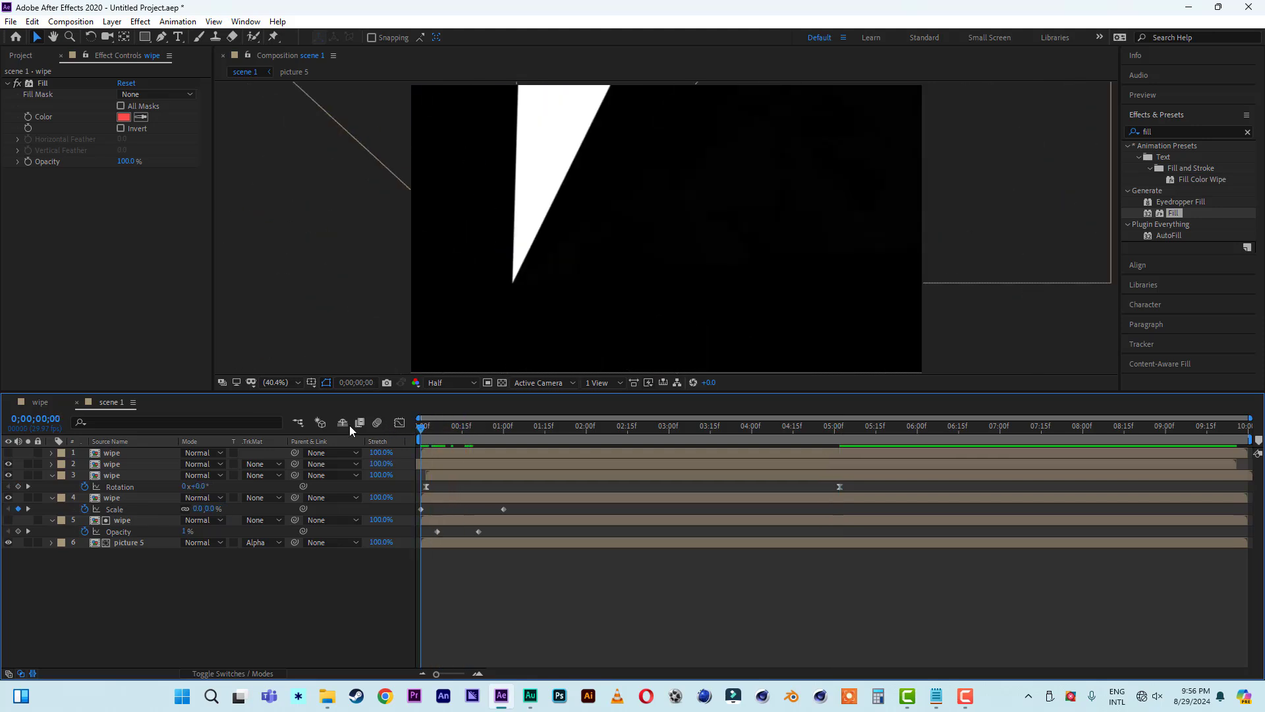
key("space")
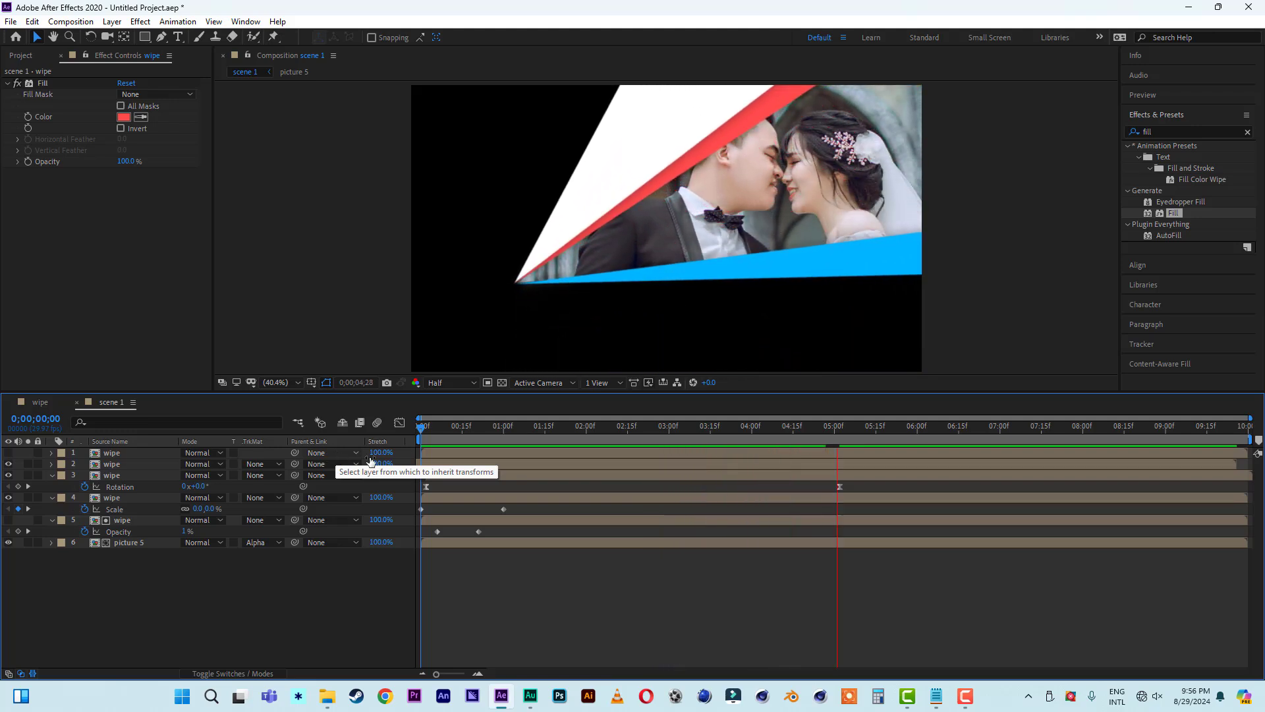
key("space")
left_click_drag(466, 435, 412, 428)
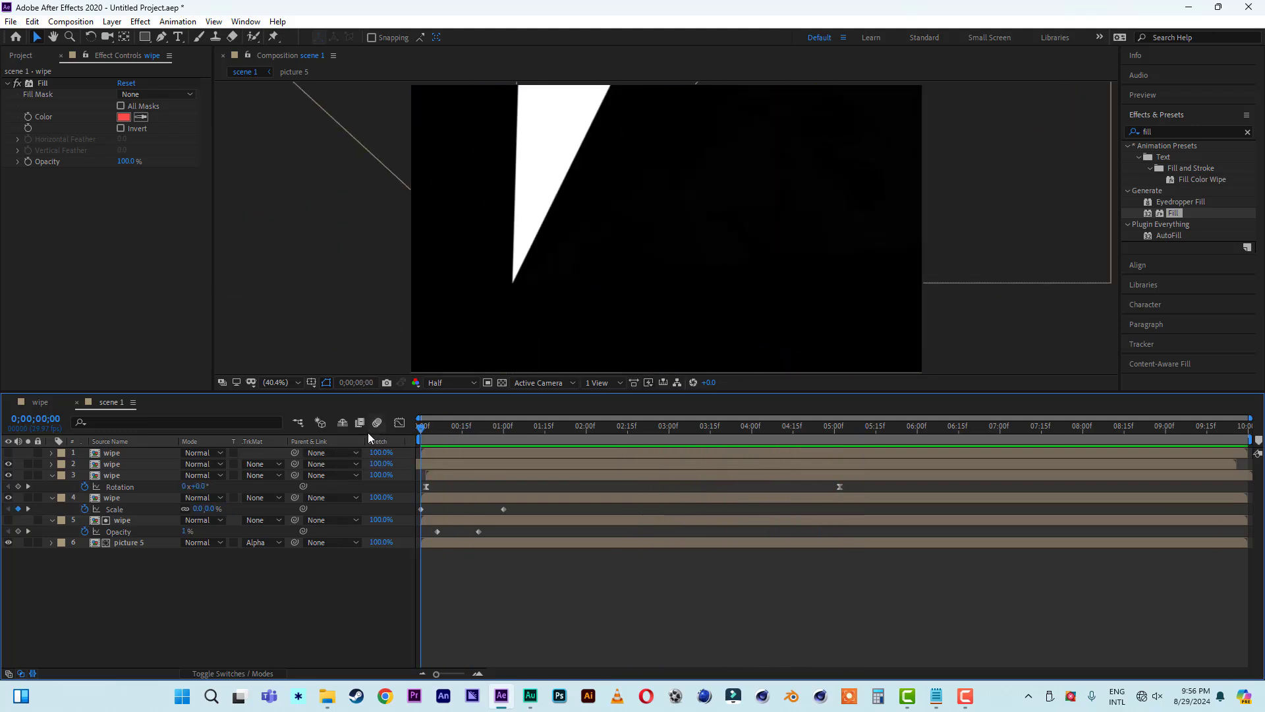
Step: Keyframe the white wipe's opacity from 0% at the start to 100% at frame 10
left_click(110, 456)
left_click(9, 474)
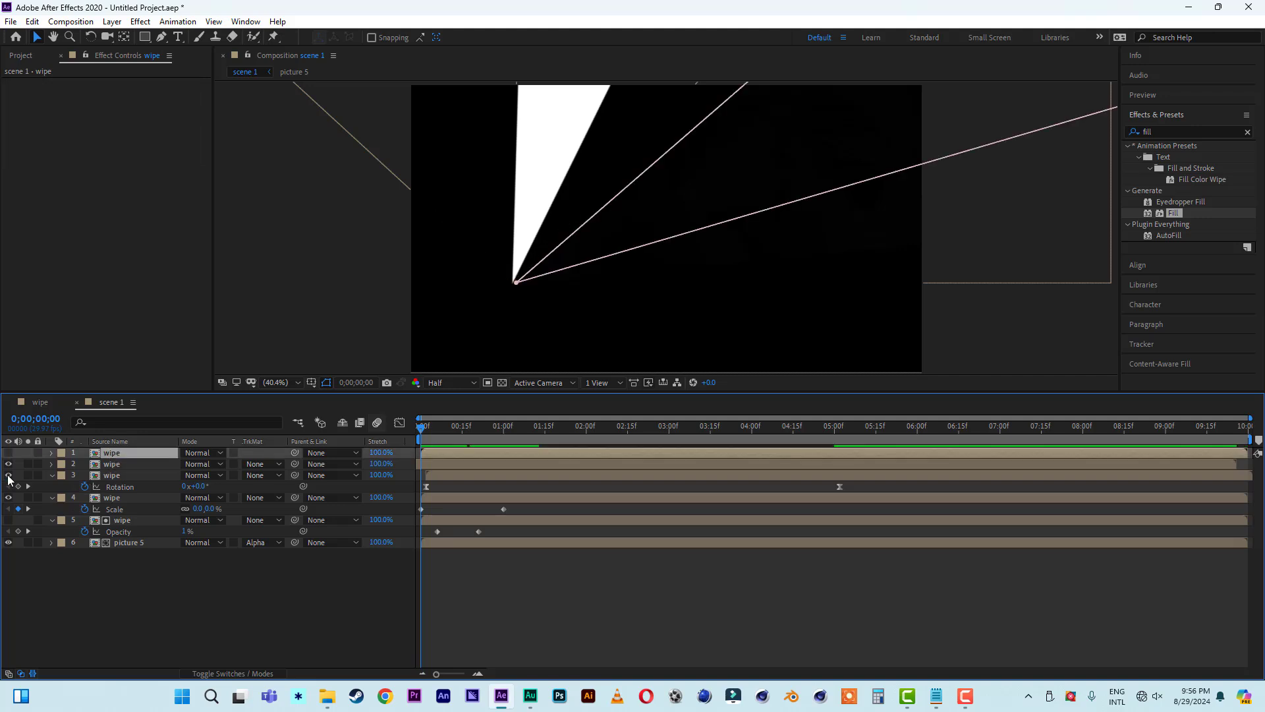
left_click(8, 473)
left_click(9, 466)
left_click(8, 466)
left_click(124, 467)
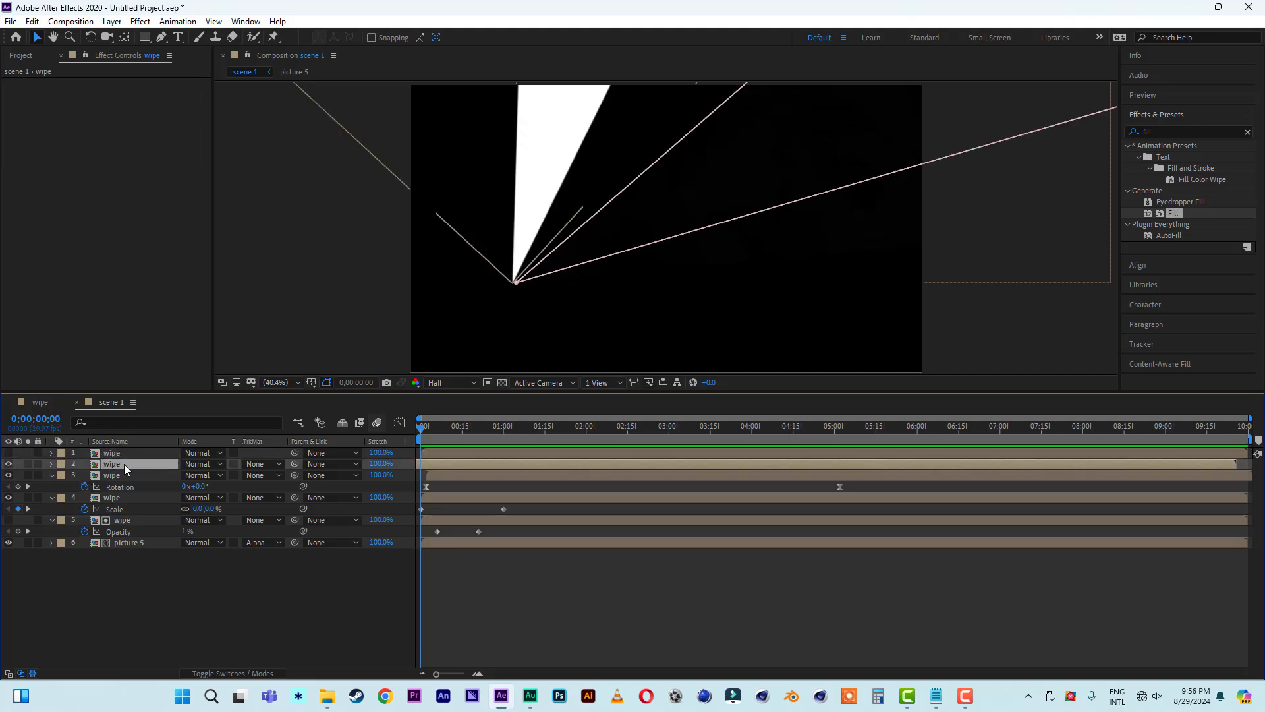
left_click(448, 429)
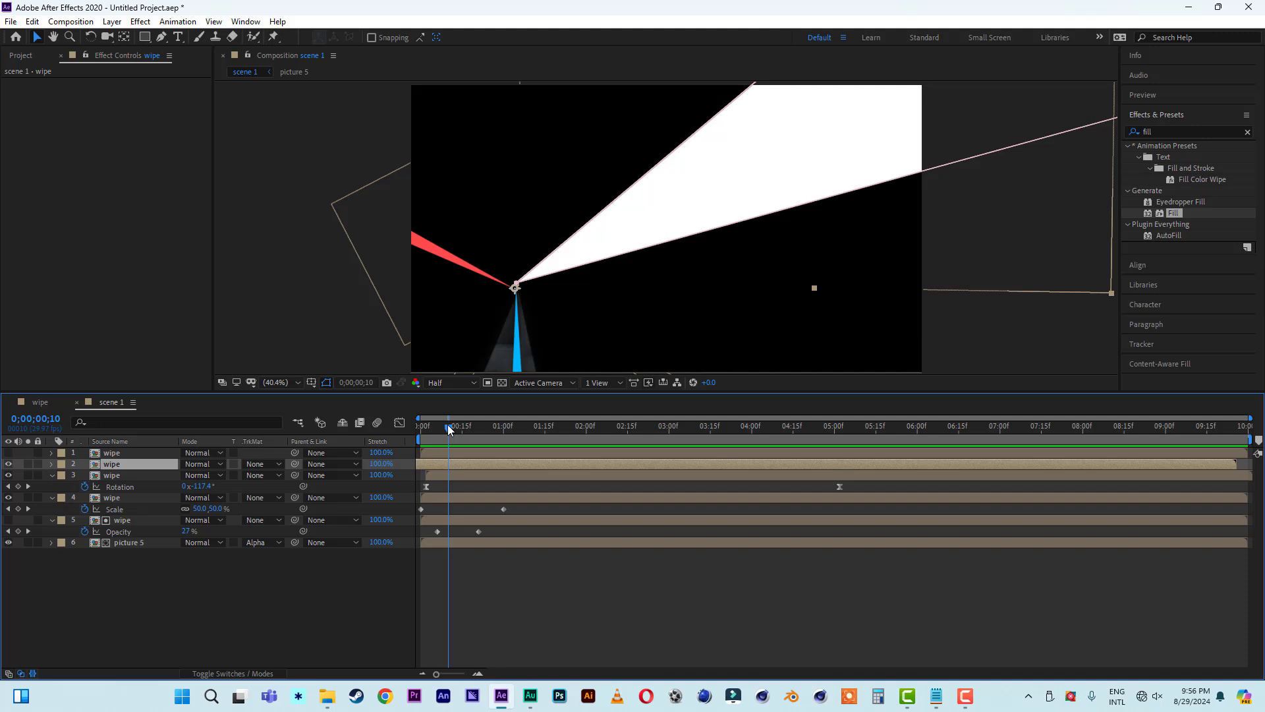
key("t")
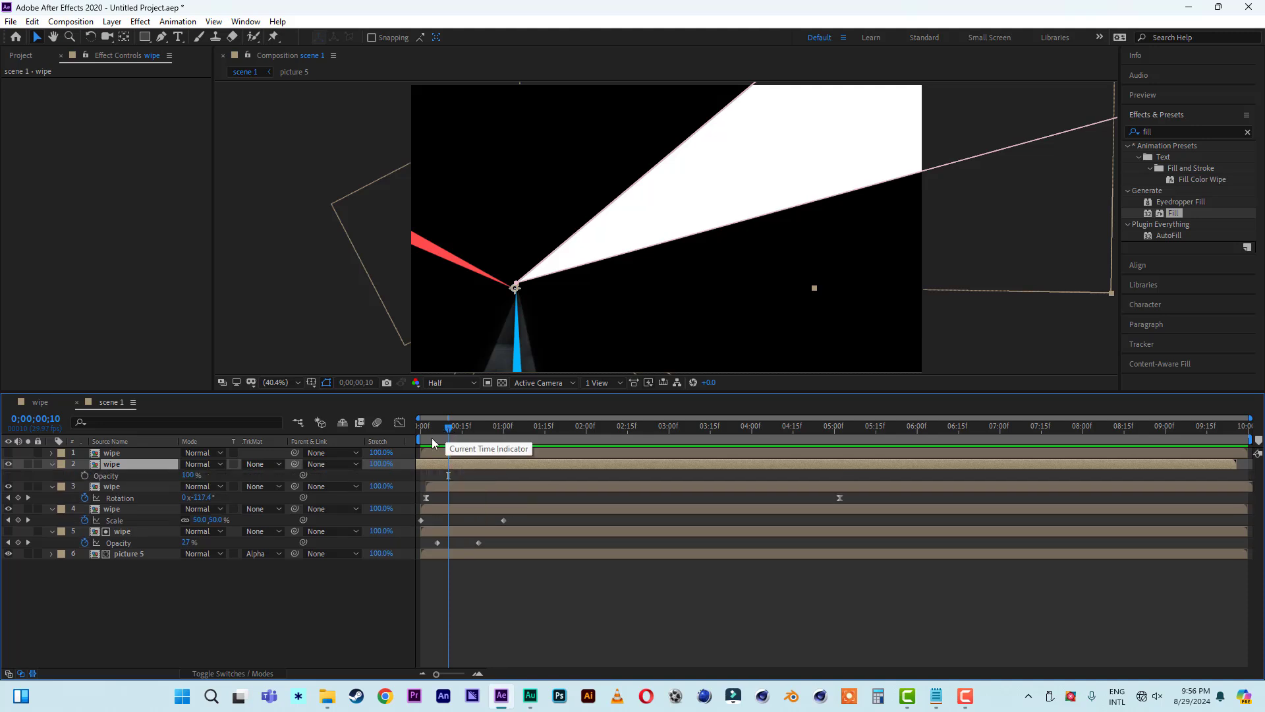
left_click(85, 475)
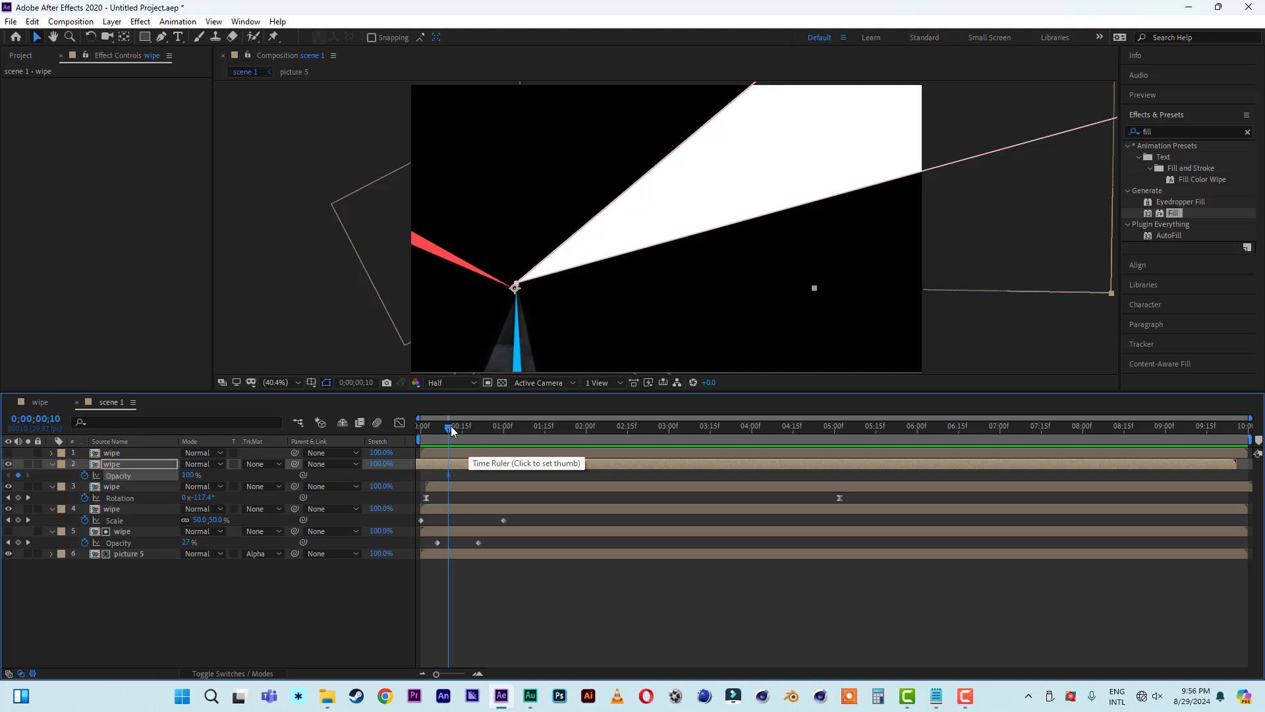
left_click_drag(449, 427, 421, 427)
left_click(189, 475)
type("0")
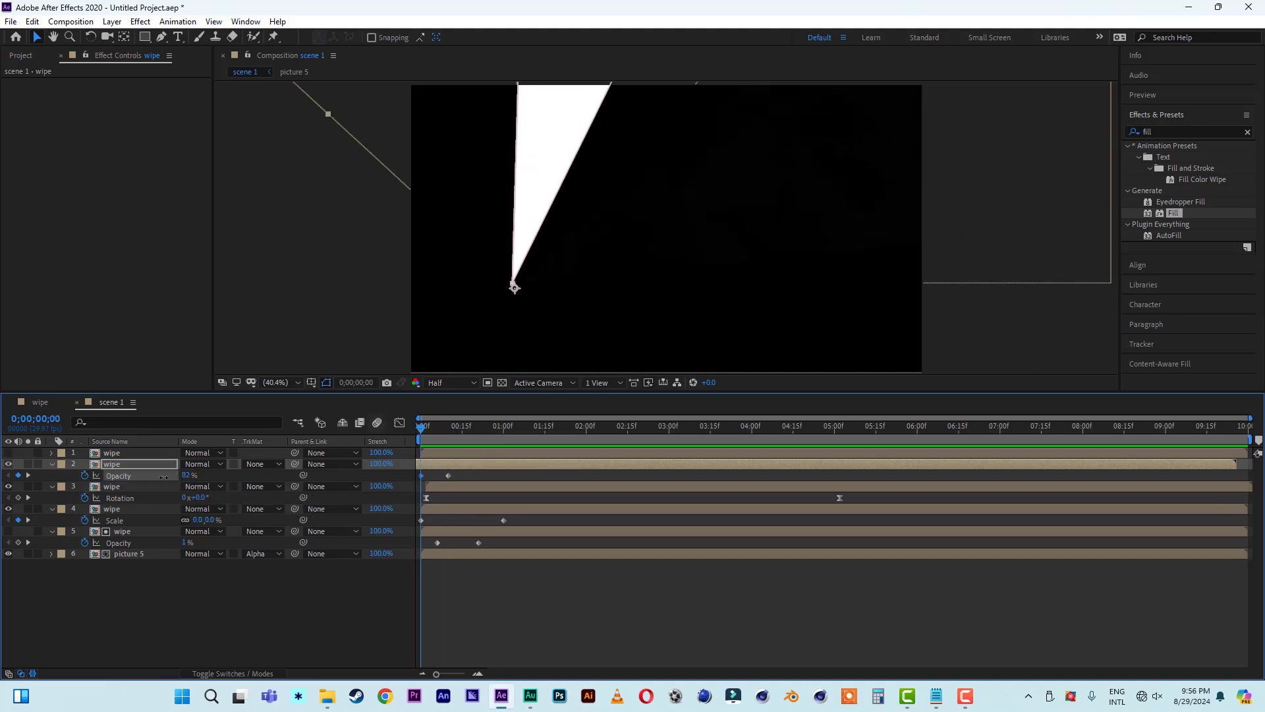
key("Return")
left_click(151, 630)
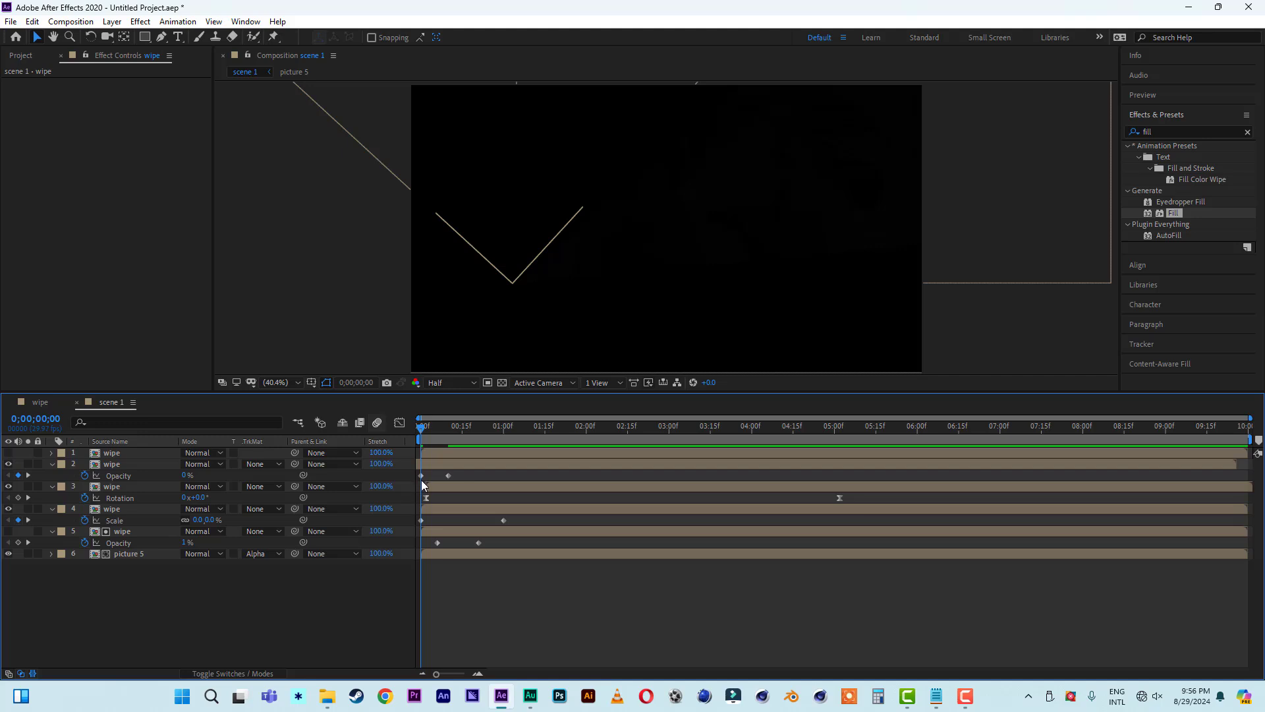
Step: Preview scene 1 from the start and collapse the expanded keyframe properties of the wipe layers
key("space")
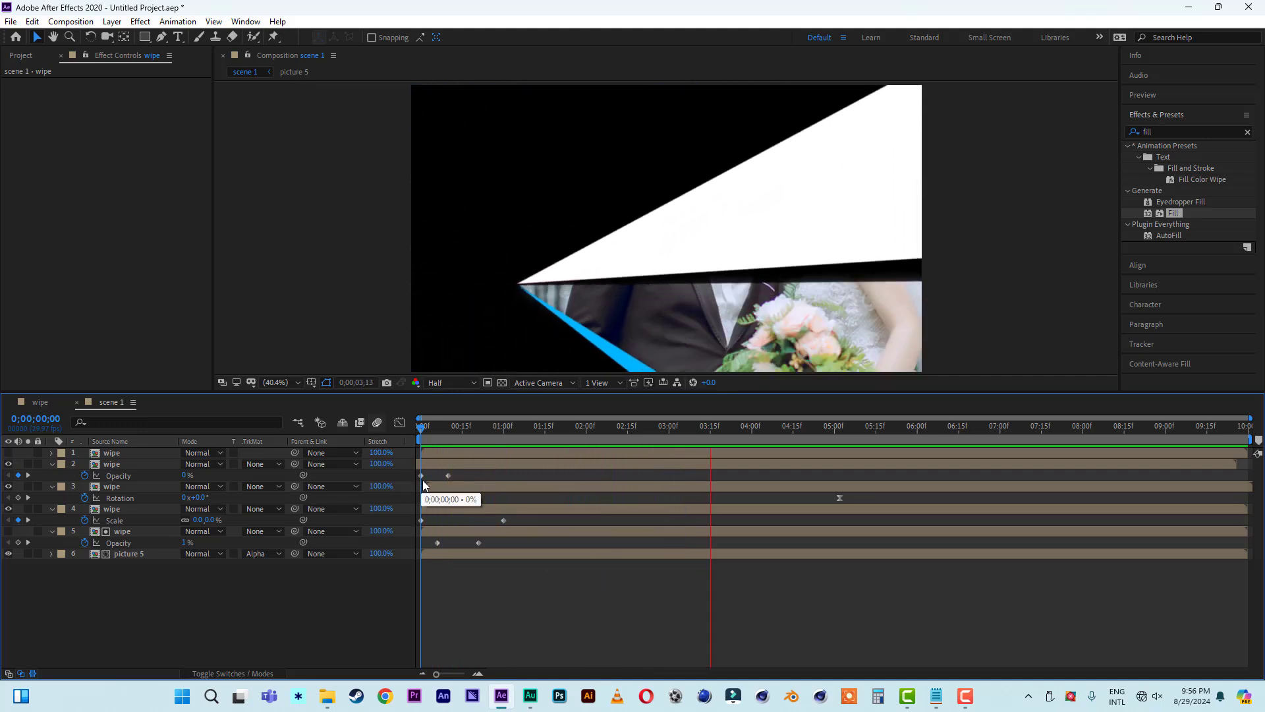
key("space")
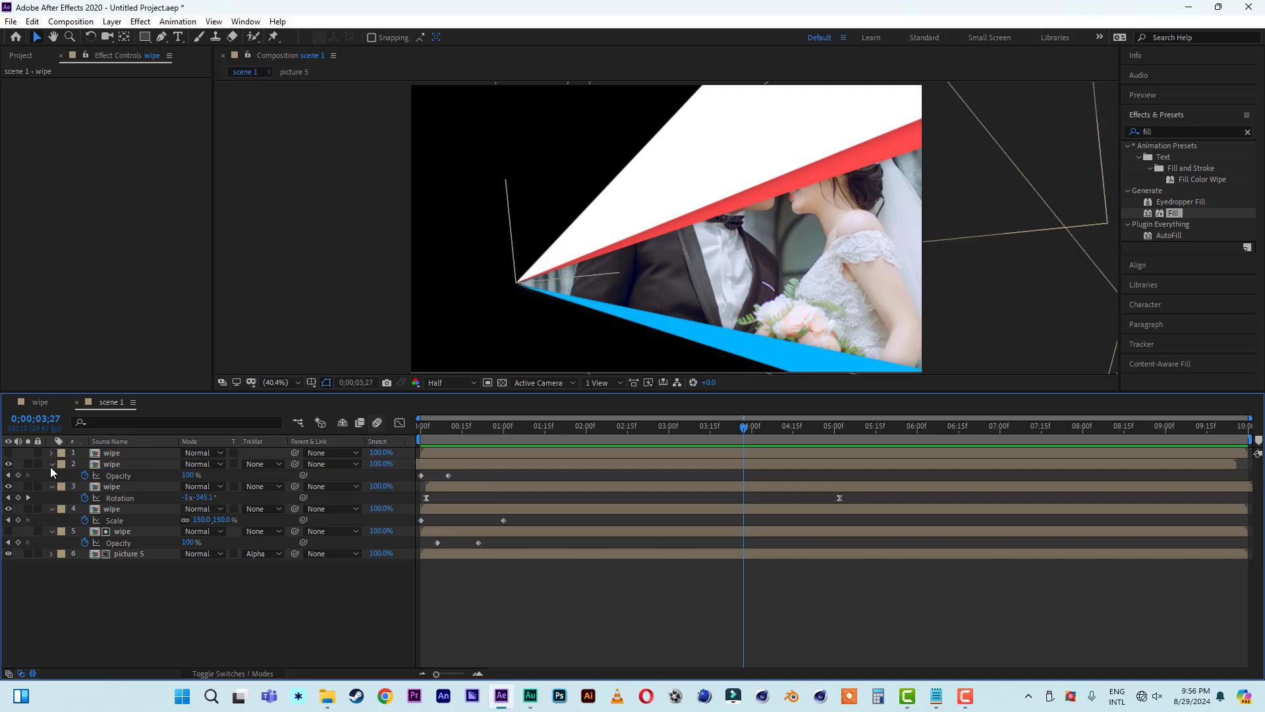
left_click(51, 466)
left_click(54, 475)
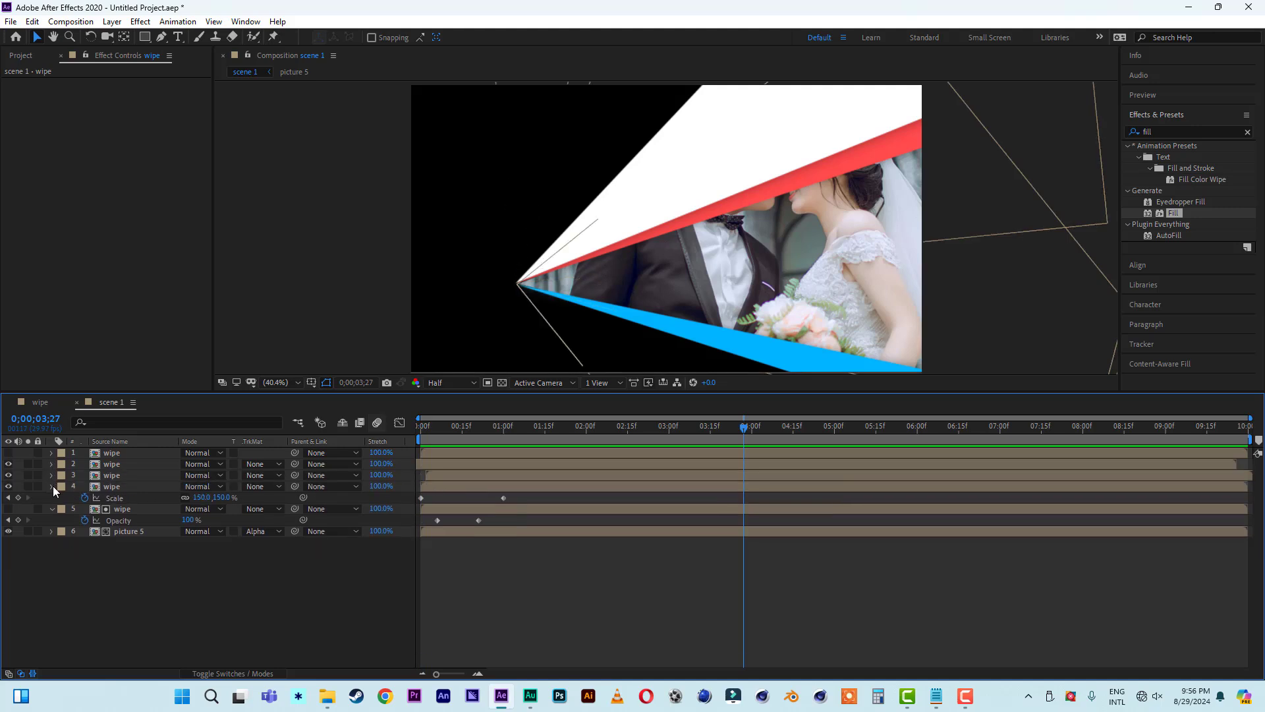
left_click(52, 486)
left_click(51, 497)
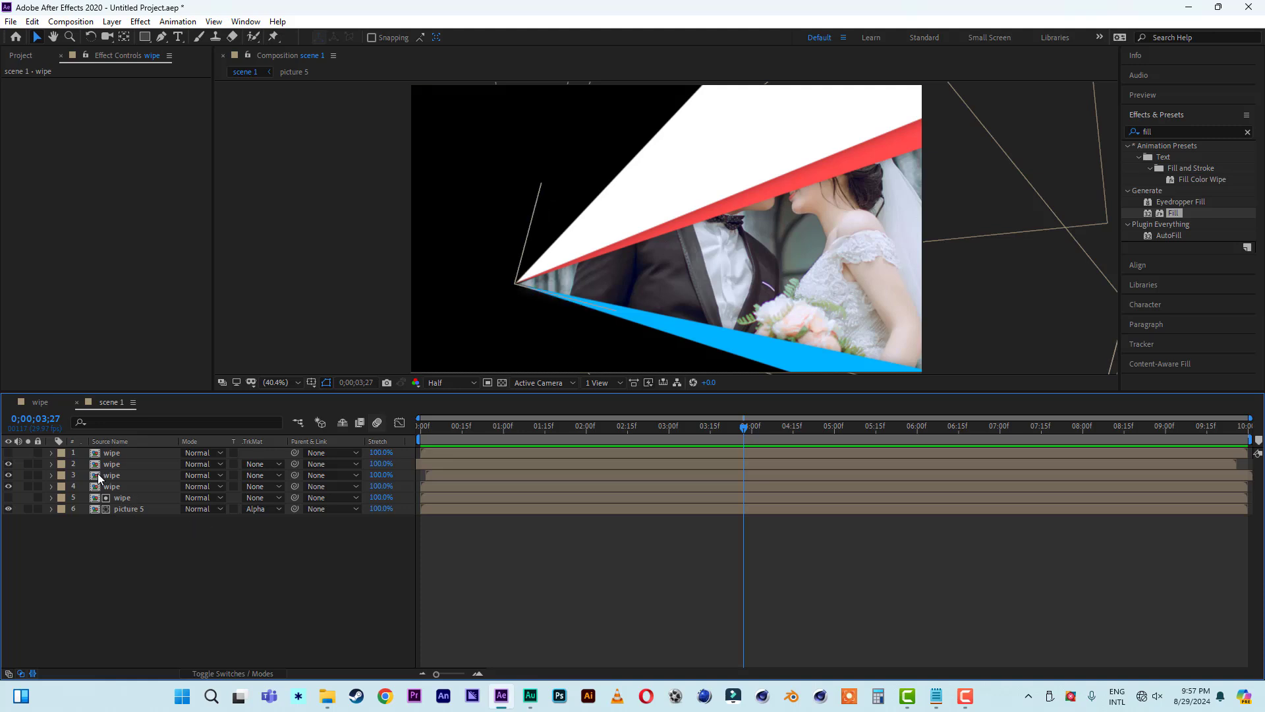
Step: Duplicate the red wipe layer and move the copy above the white wipe layer in the stack
left_click(115, 479)
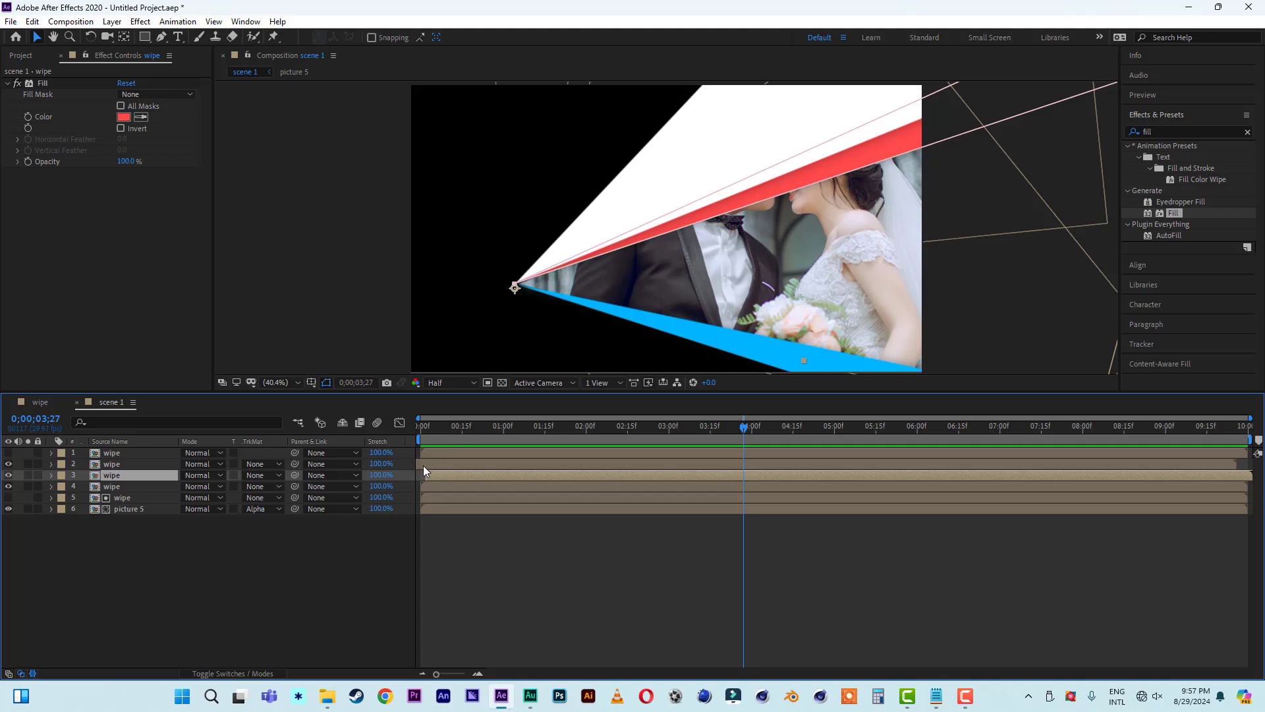
left_click_drag(424, 466, 429, 468)
key("ctrl+d")
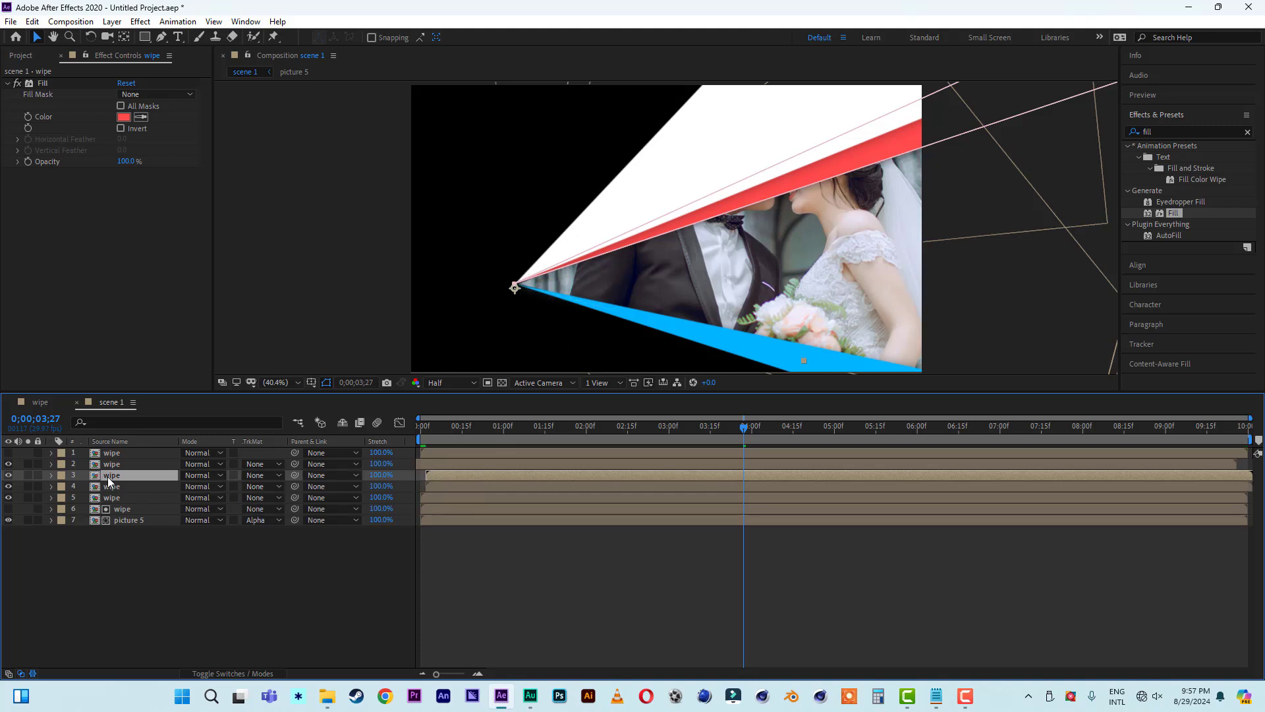
left_click_drag(109, 476, 109, 462)
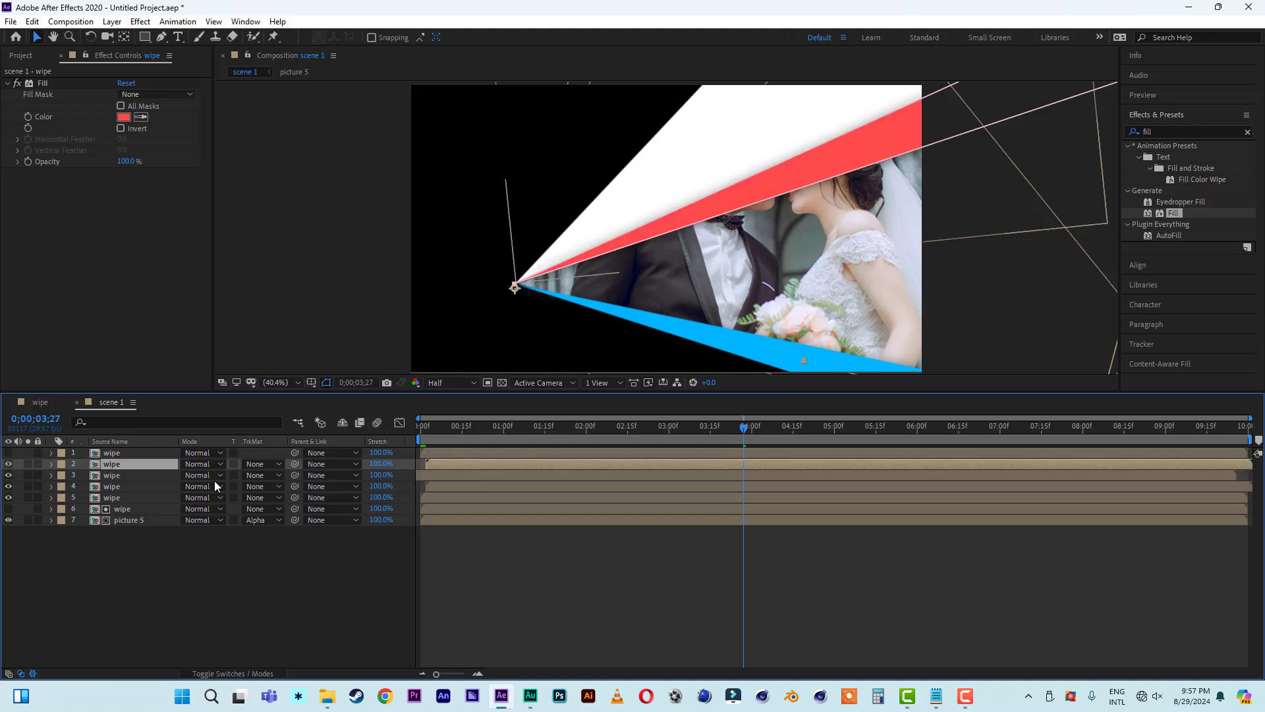
Step: Set the red copy's ending rotation keyframe at 0;00;05;02 to -1x-27°, and preview the scene from the start
key("r")
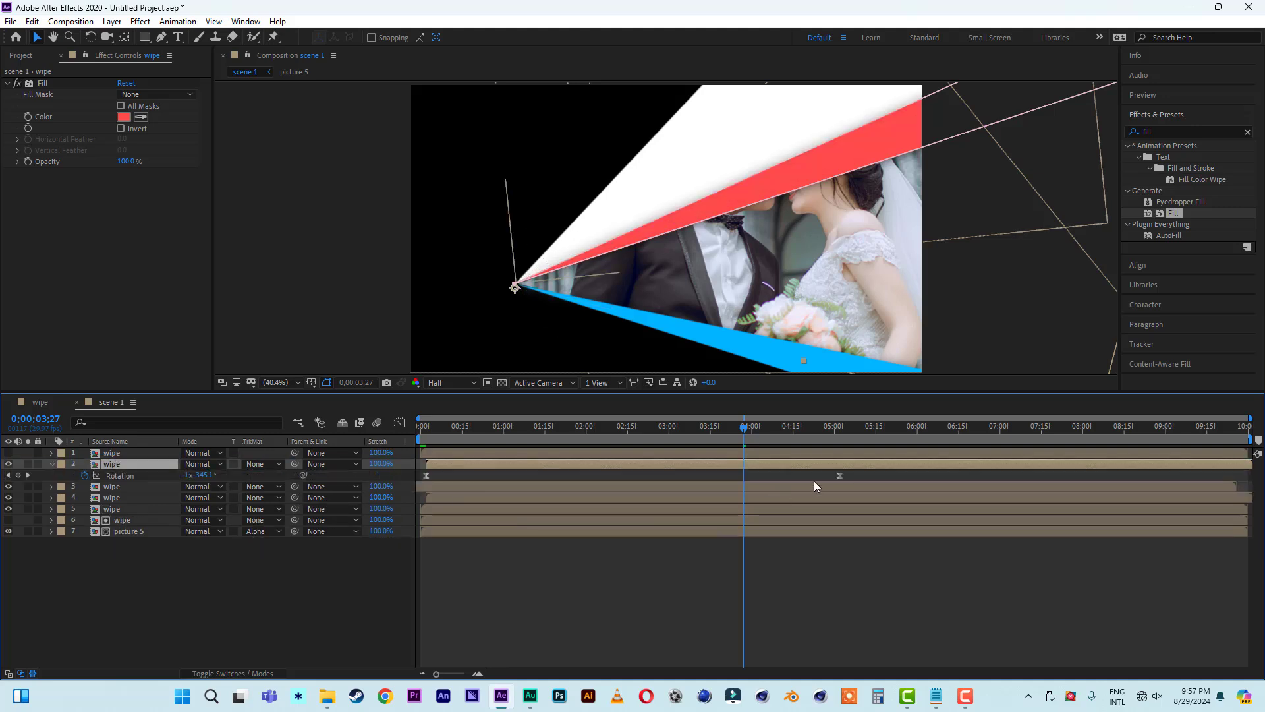
left_click(835, 429)
left_click(840, 435)
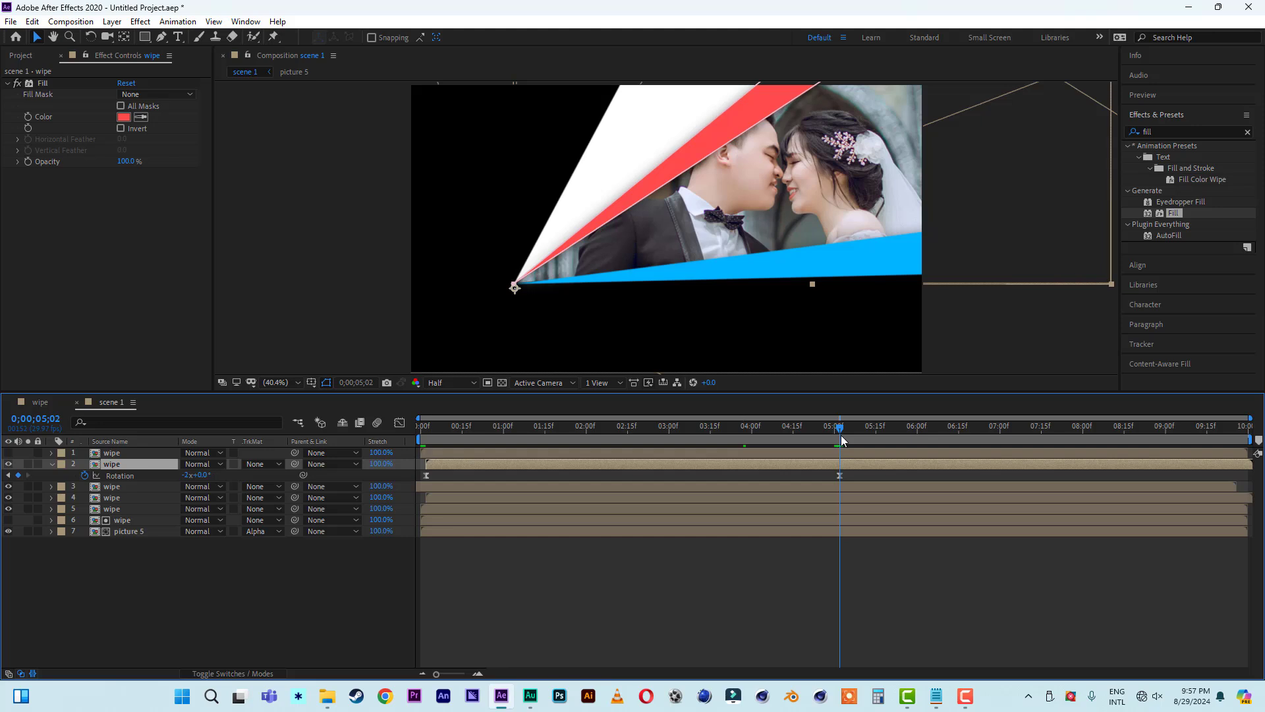
left_click(184, 475)
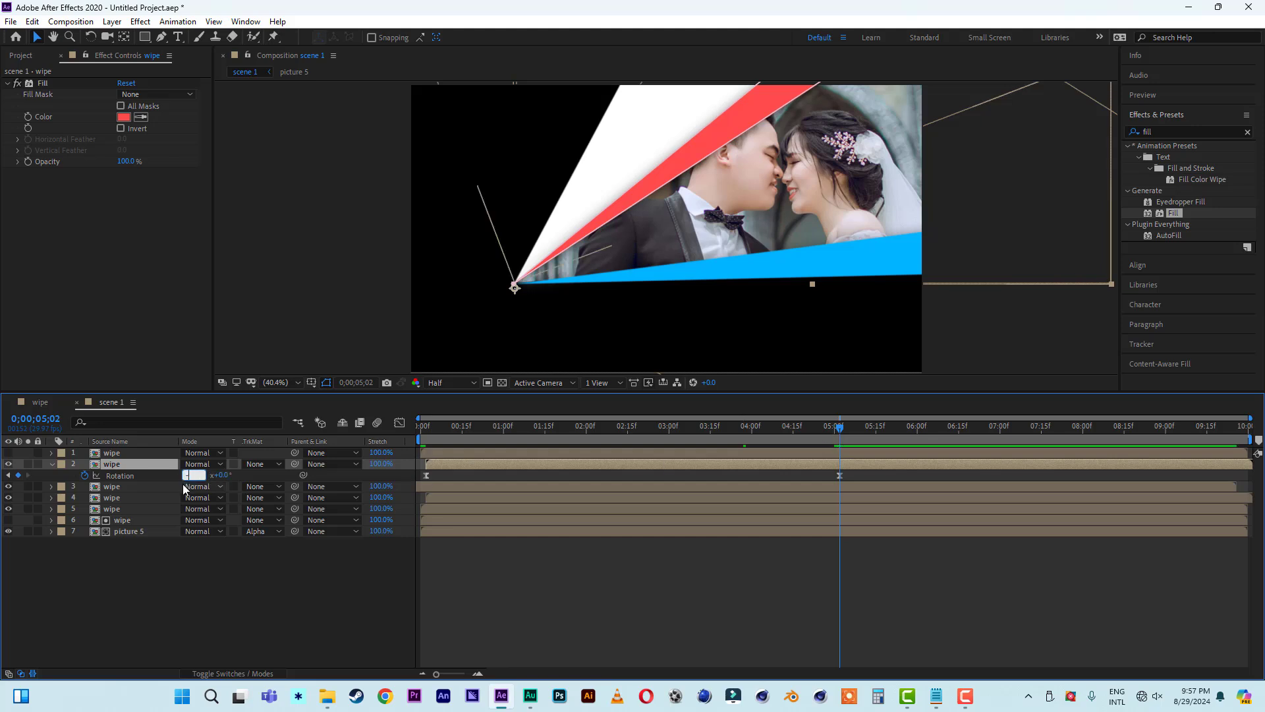
type("-1")
left_click(203, 591)
left_click_drag(203, 475, 185, 475)
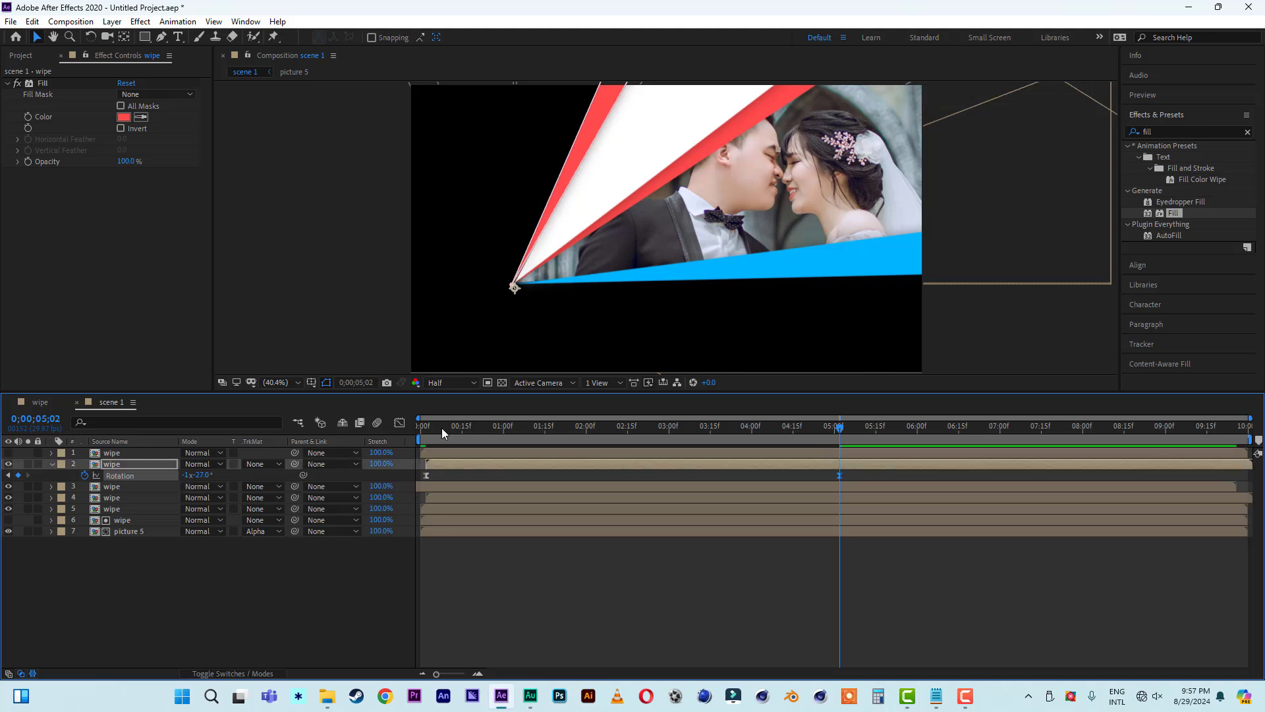
left_click_drag(440, 428, 384, 436)
key("space")
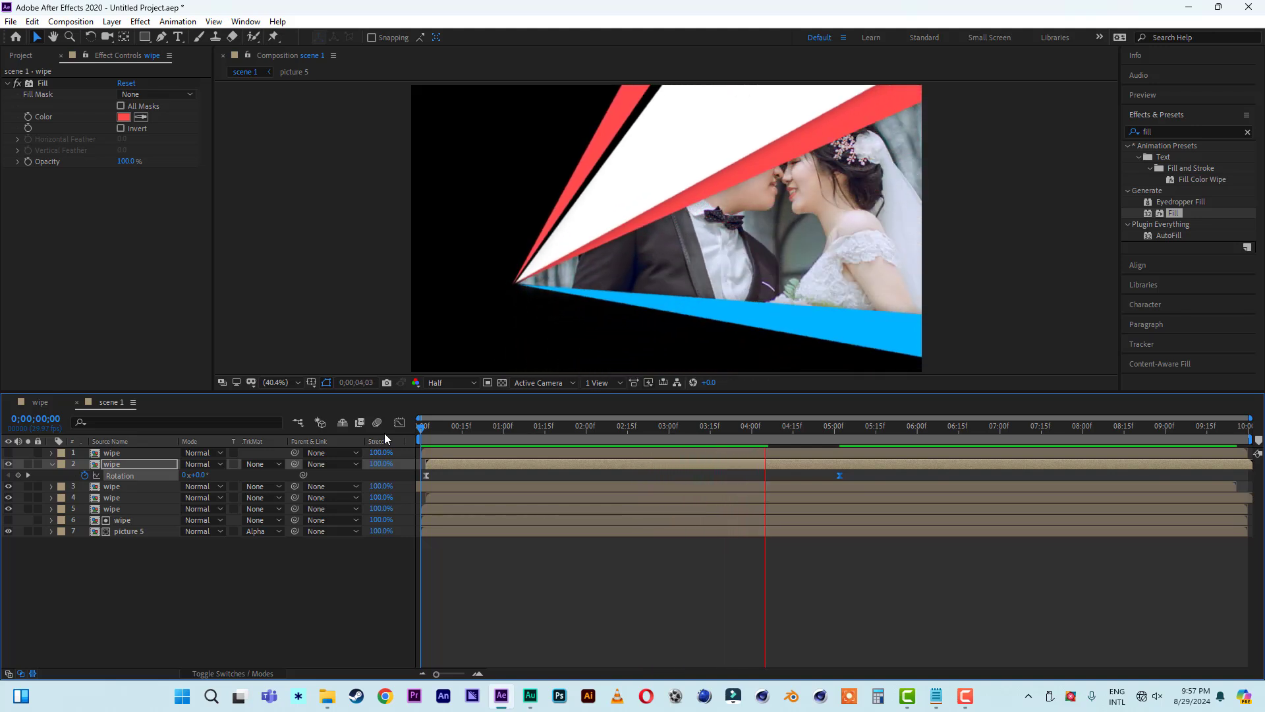
key("space")
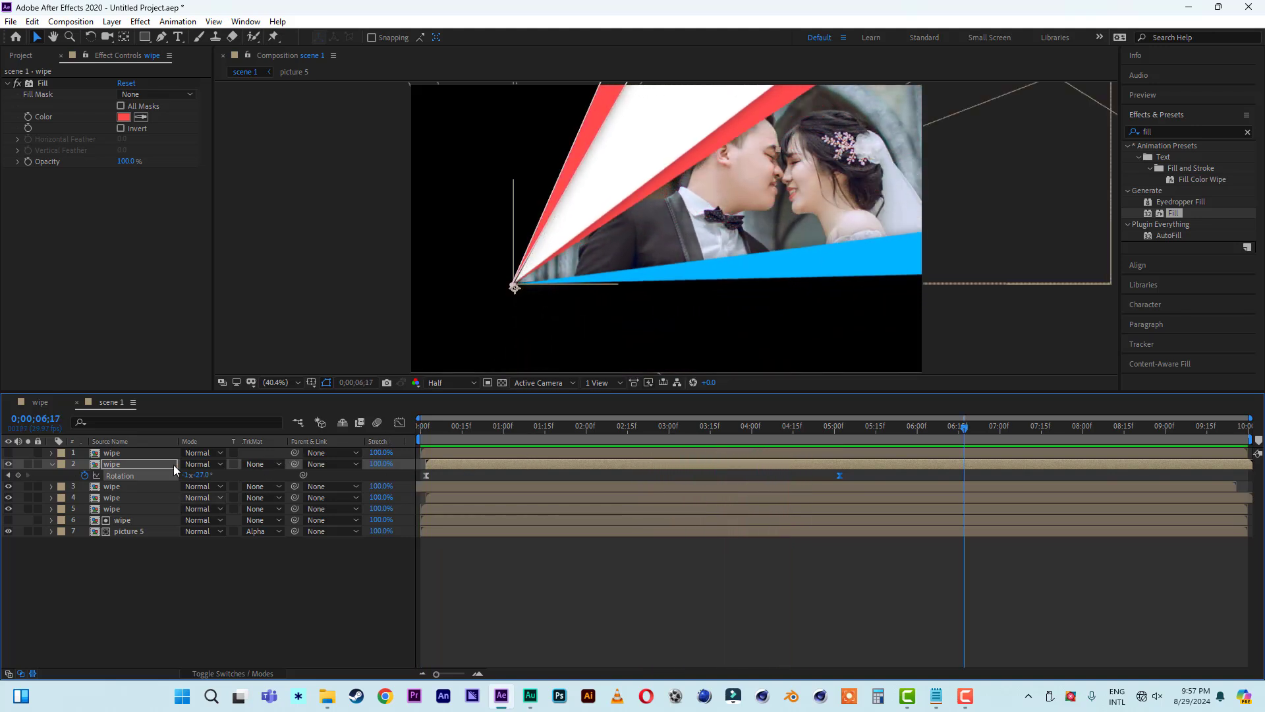
Step: Create a new 500 x 500 px composition named waves
left_click(19, 57)
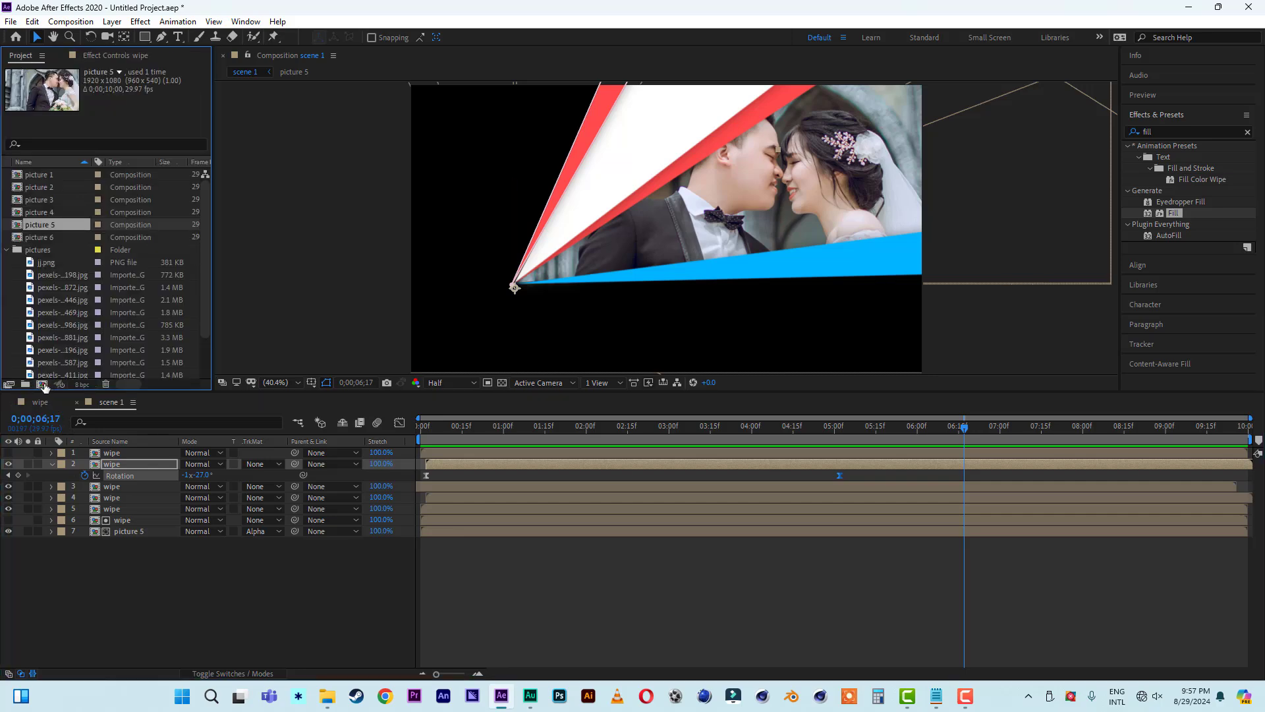
left_click(42, 385)
left_click(507, 178)
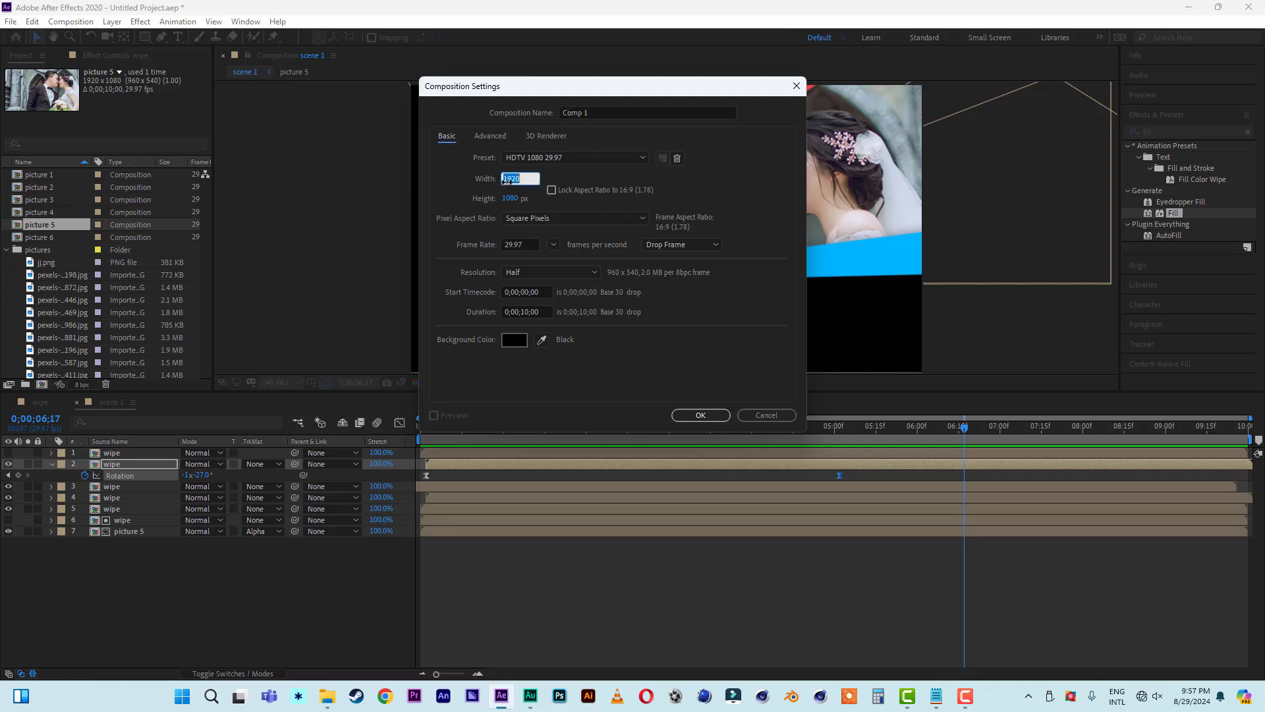
type("500")
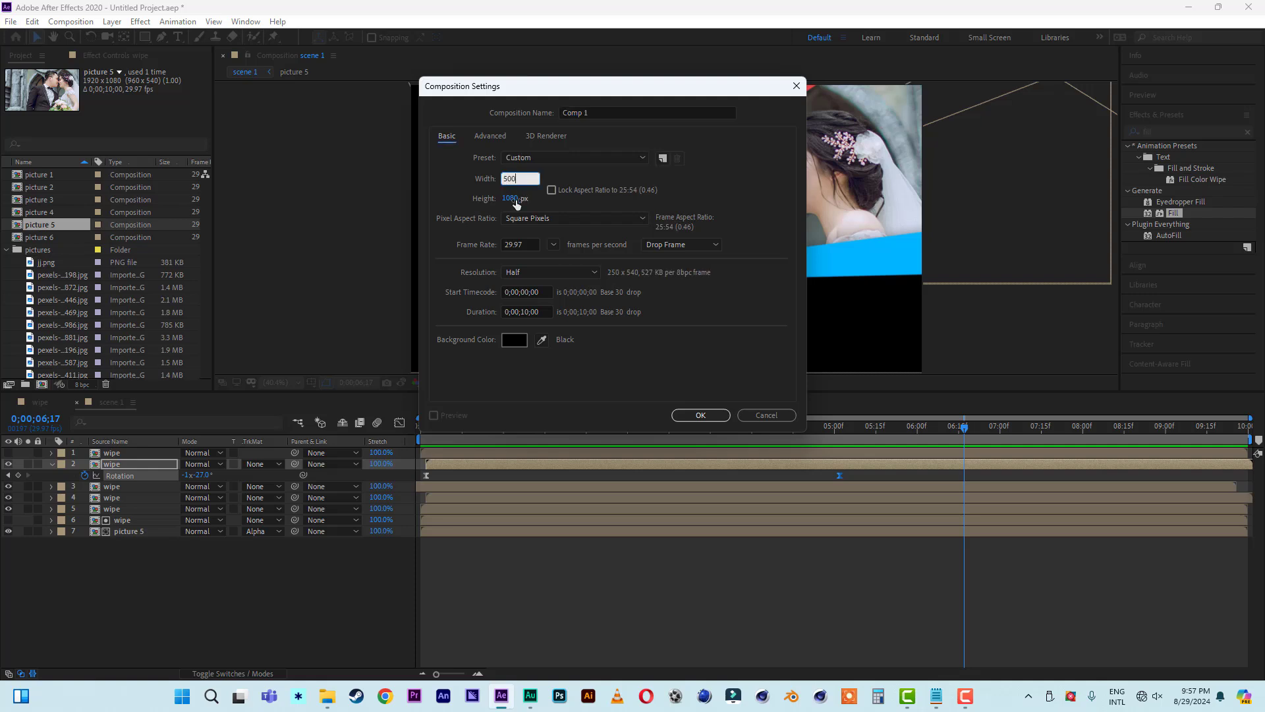
left_click(516, 198)
type("500")
left_click(677, 376)
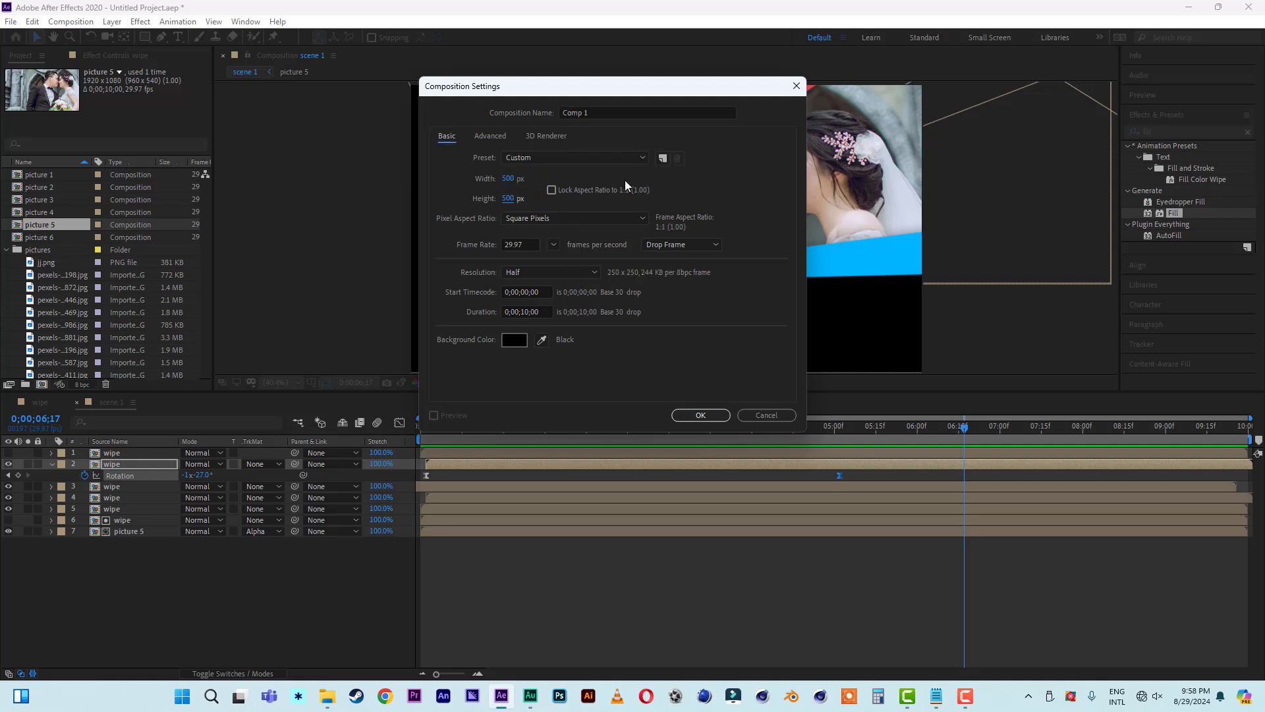
left_click(597, 112)
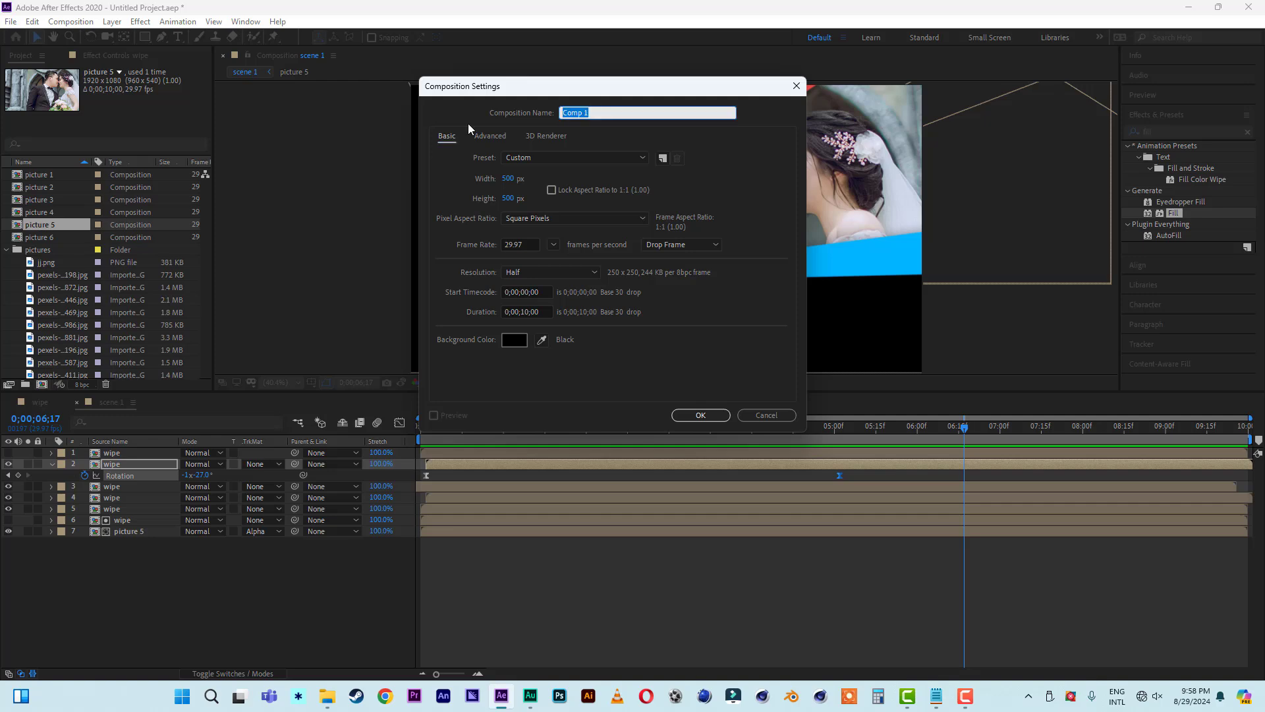
type("waves")
left_click(689, 415)
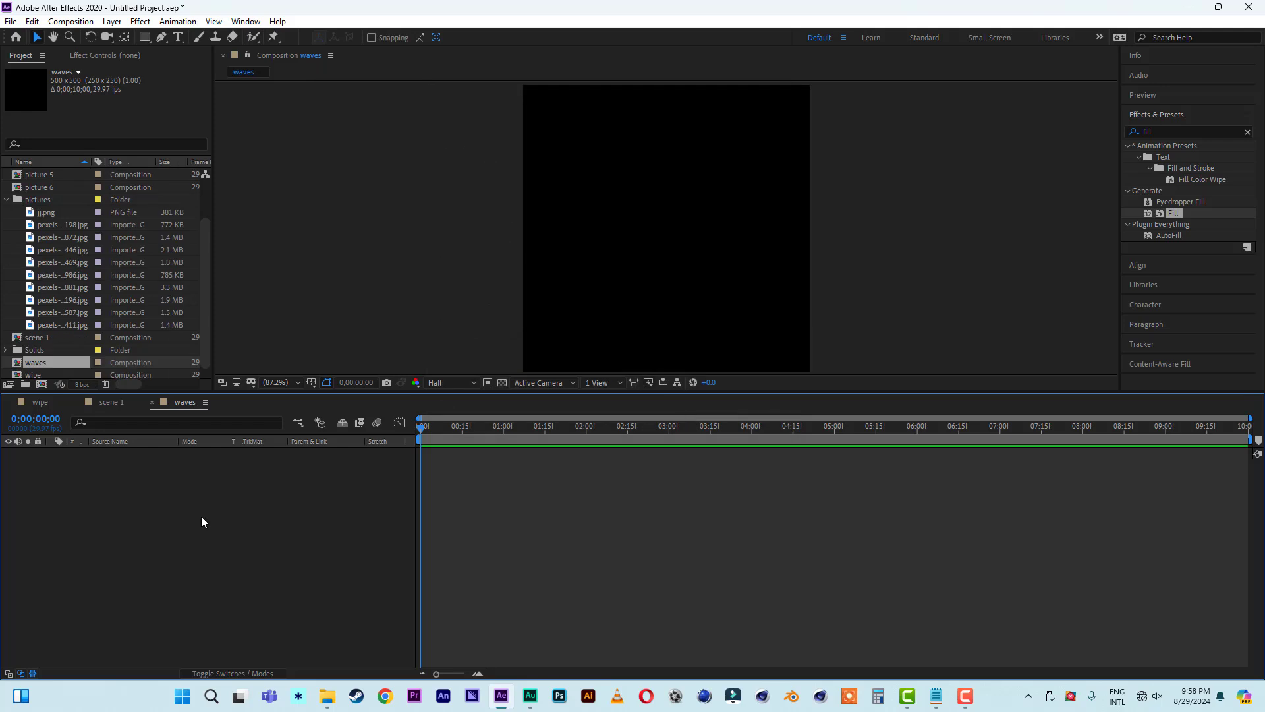
Step: Add a white solid layer to the waves composition
right_click(164, 517)
mouse_move(250, 525)
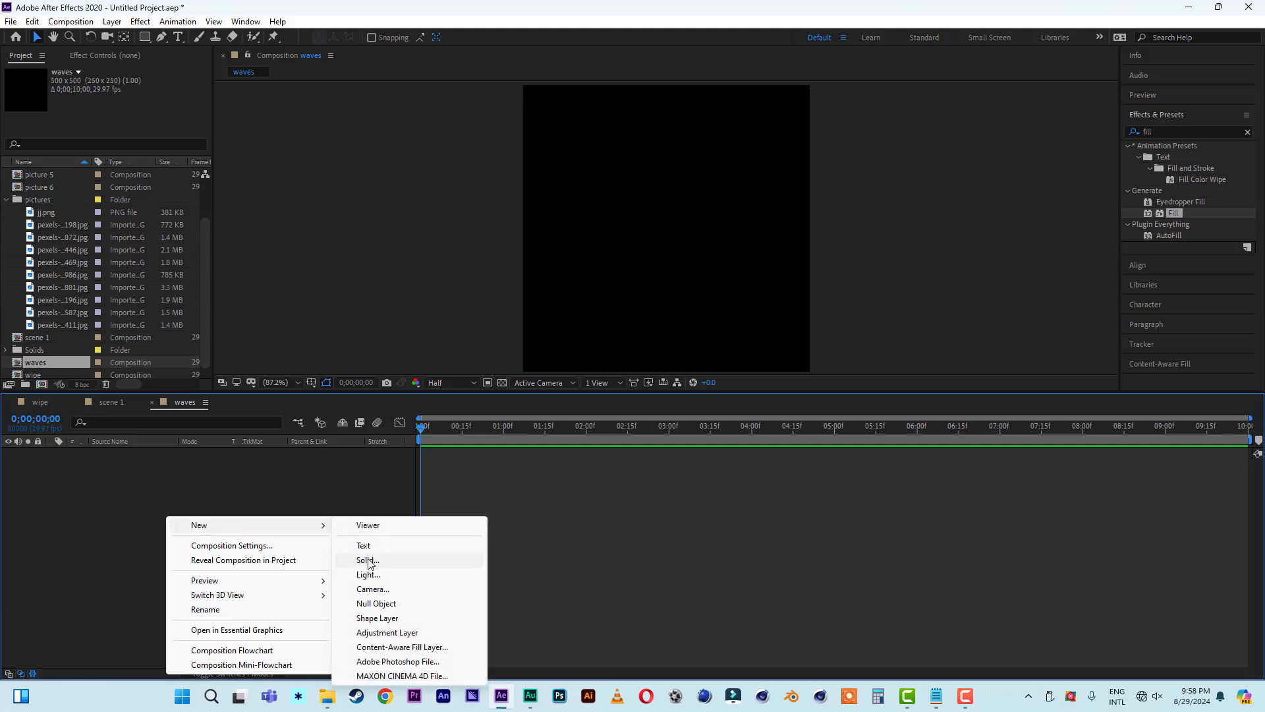
left_click(367, 560)
left_click(870, 371)
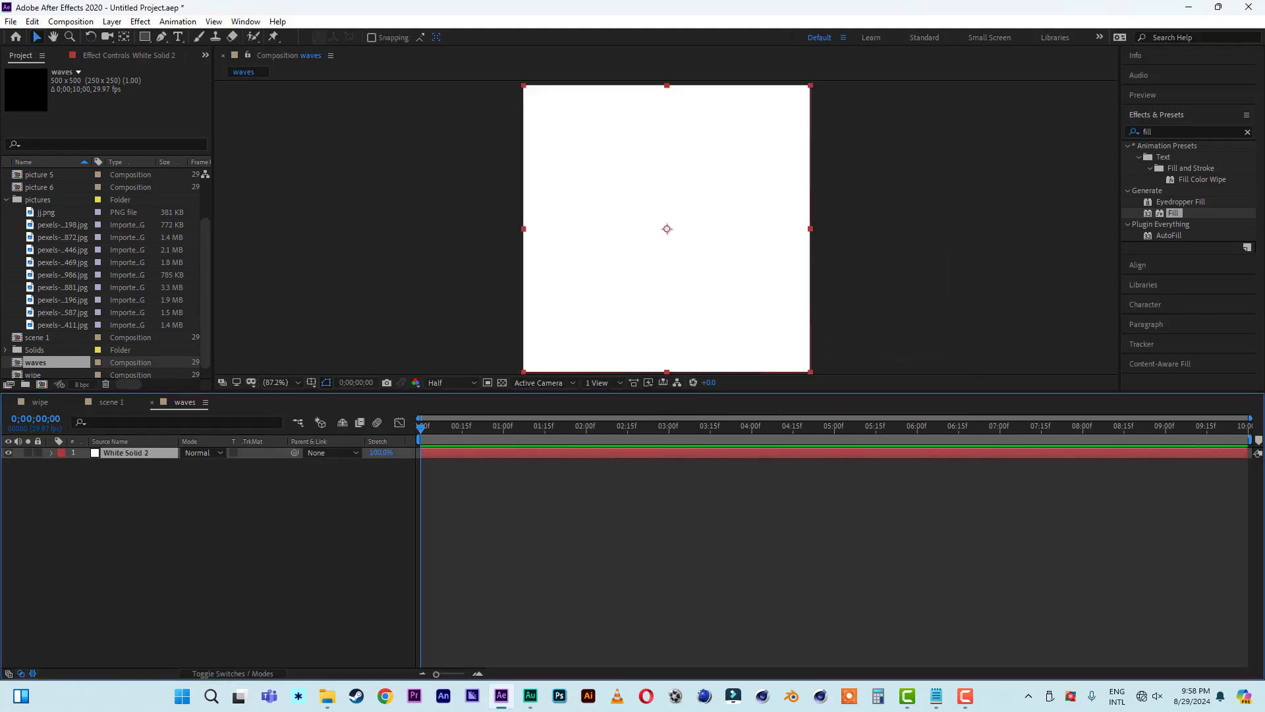
Step: Apply the Radio Waves effect to the white solid and move the current time to 0;00;01;22
left_click(1178, 132)
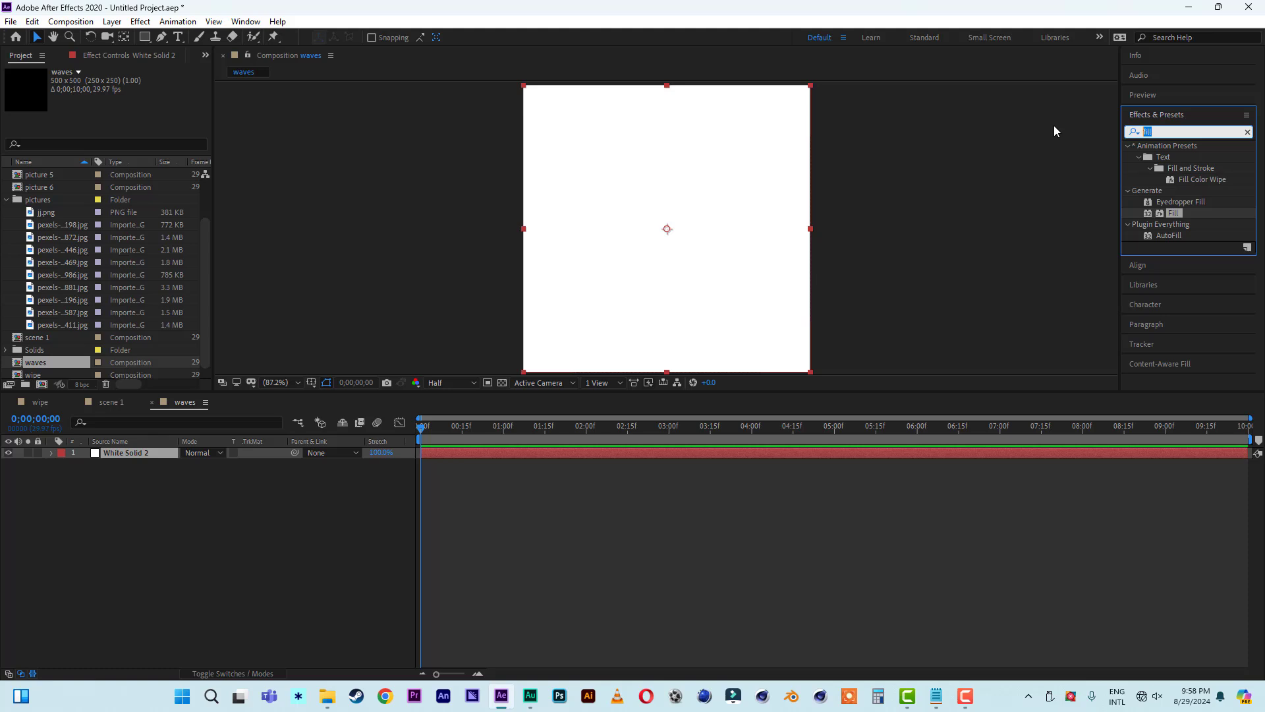
type("radio wa")
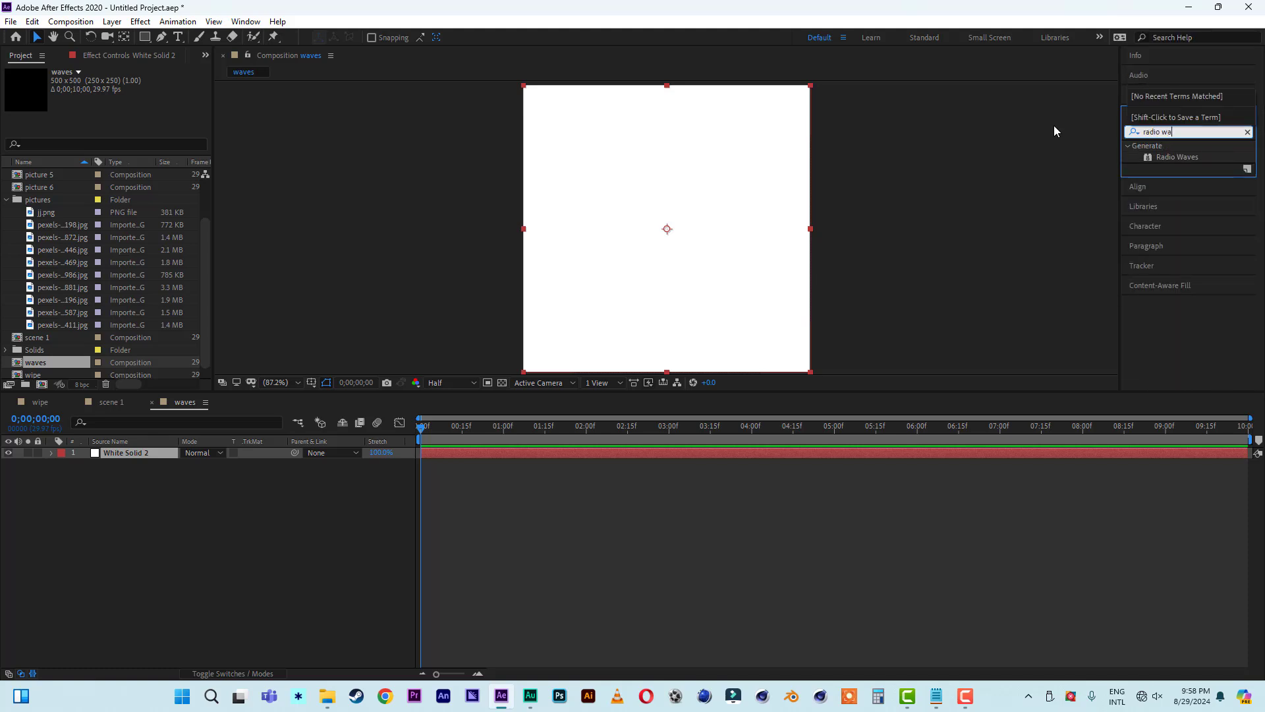
double_click(1175, 157)
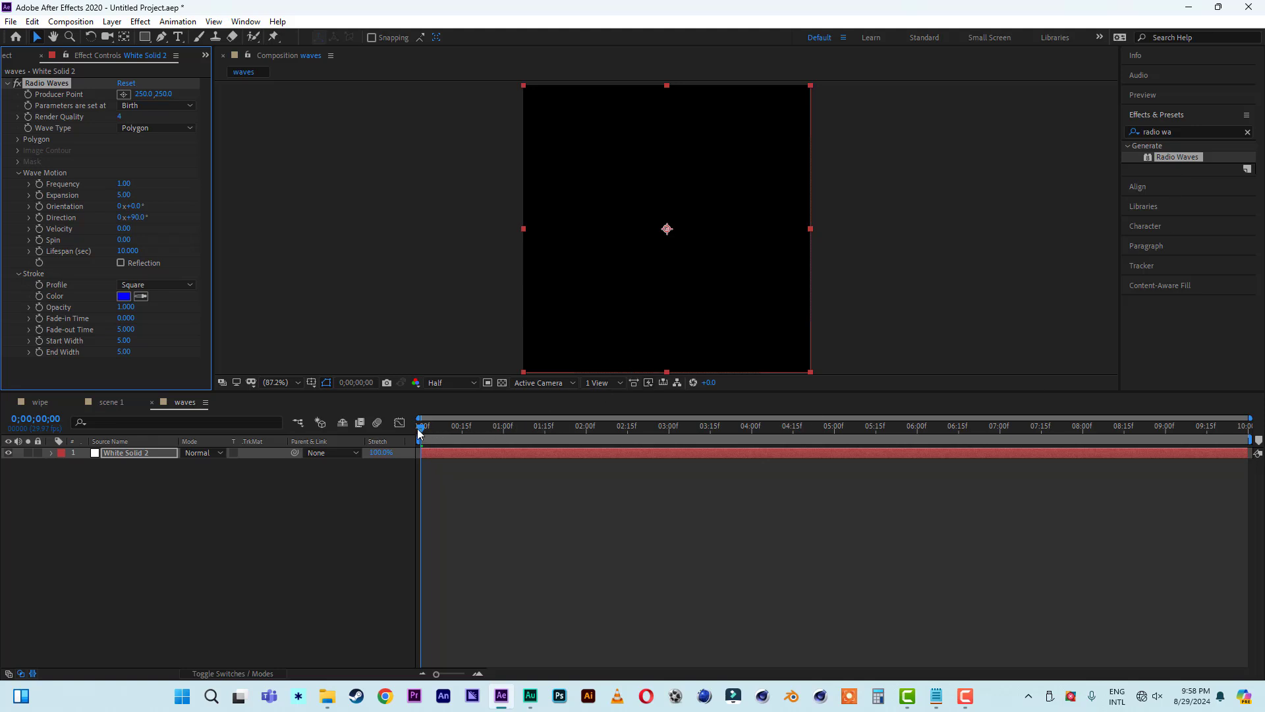
left_click_drag(419, 431, 564, 437)
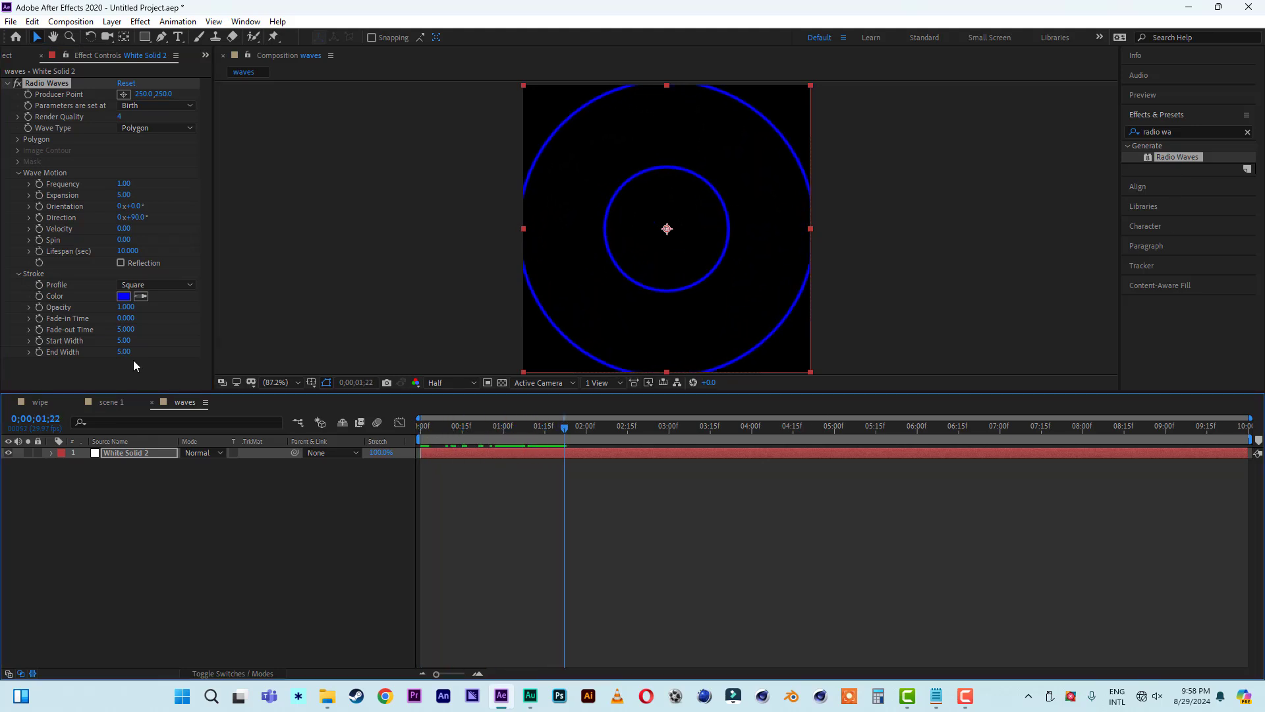
Step: Set the Radio Waves stroke color to white and its Start Width to 30
left_click(126, 297)
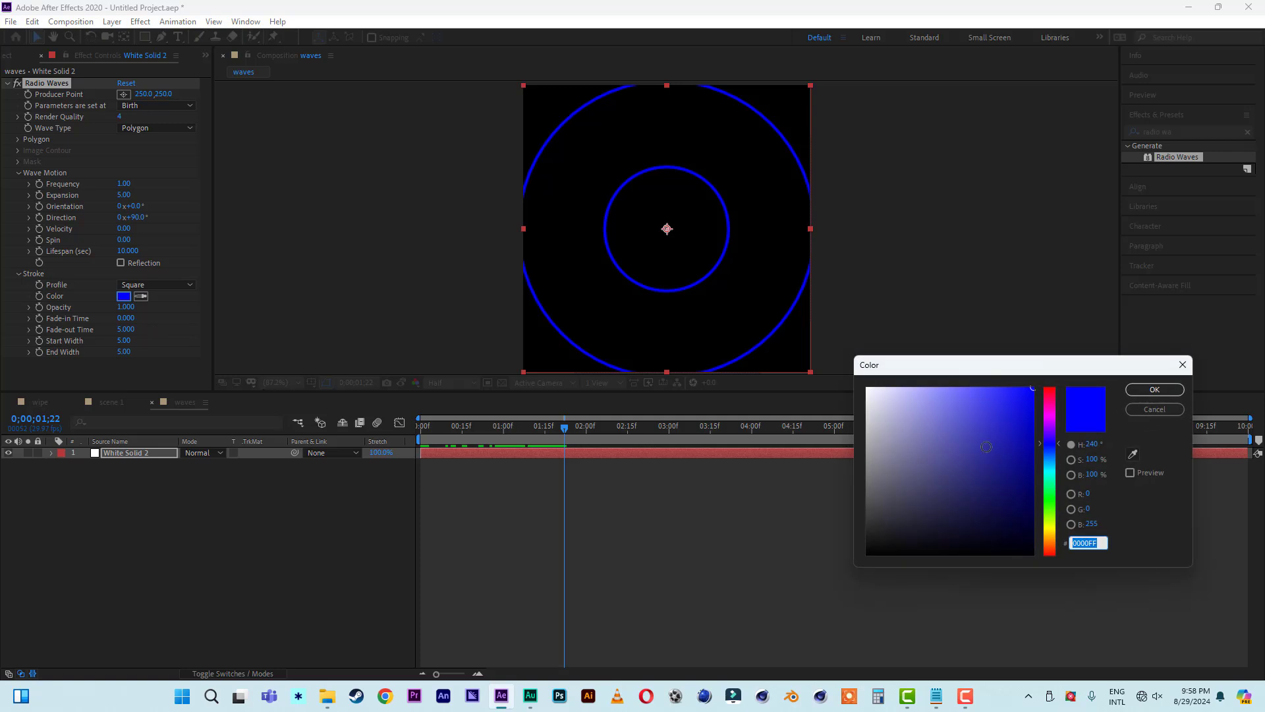
left_click_drag(987, 444, 860, 384)
left_click(1152, 390)
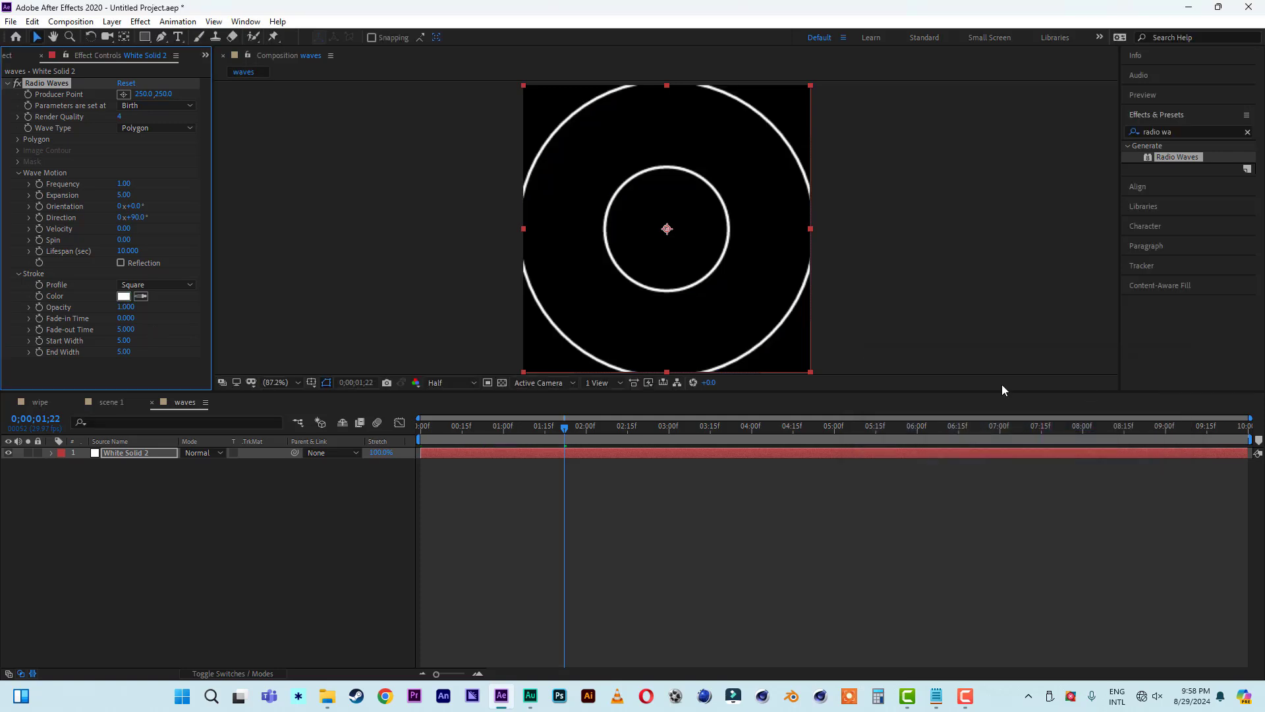
left_click(127, 340)
type("30")
key("Return")
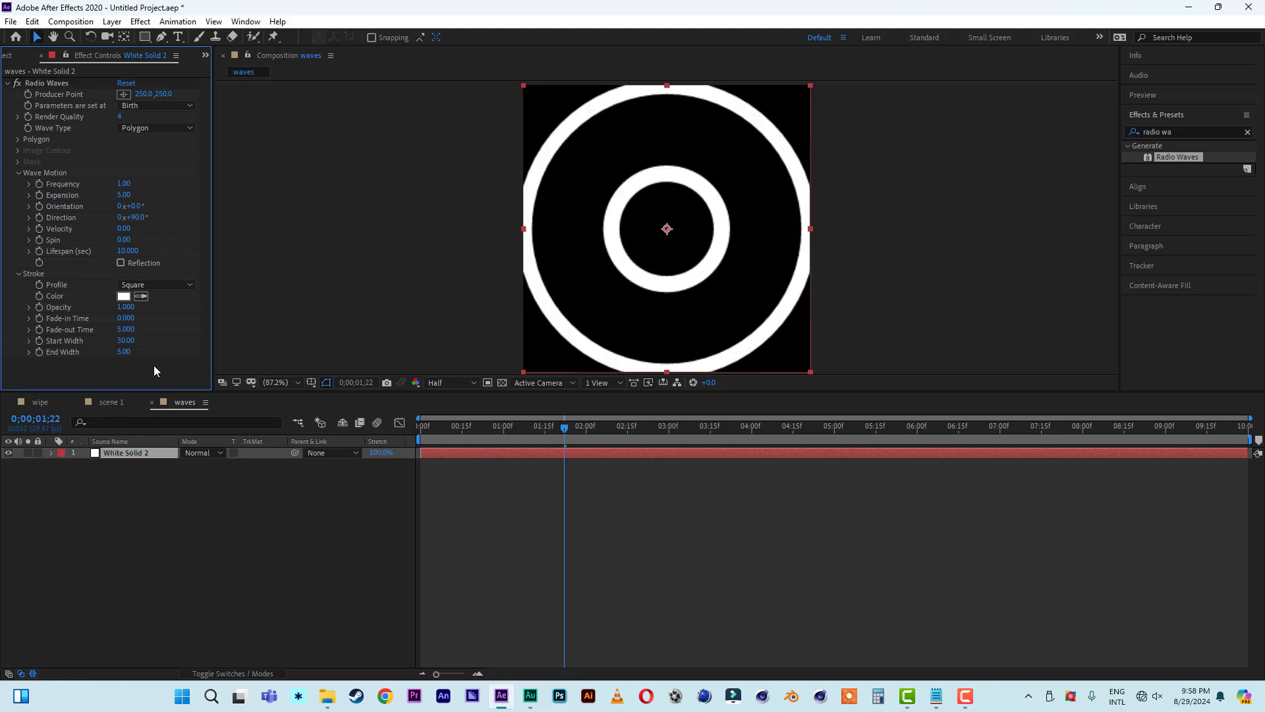
Step: Add a second white 500 x 500 px solid above the waves and give it a full-size elliptical mask
right_click(150, 539)
mouse_move(205, 382)
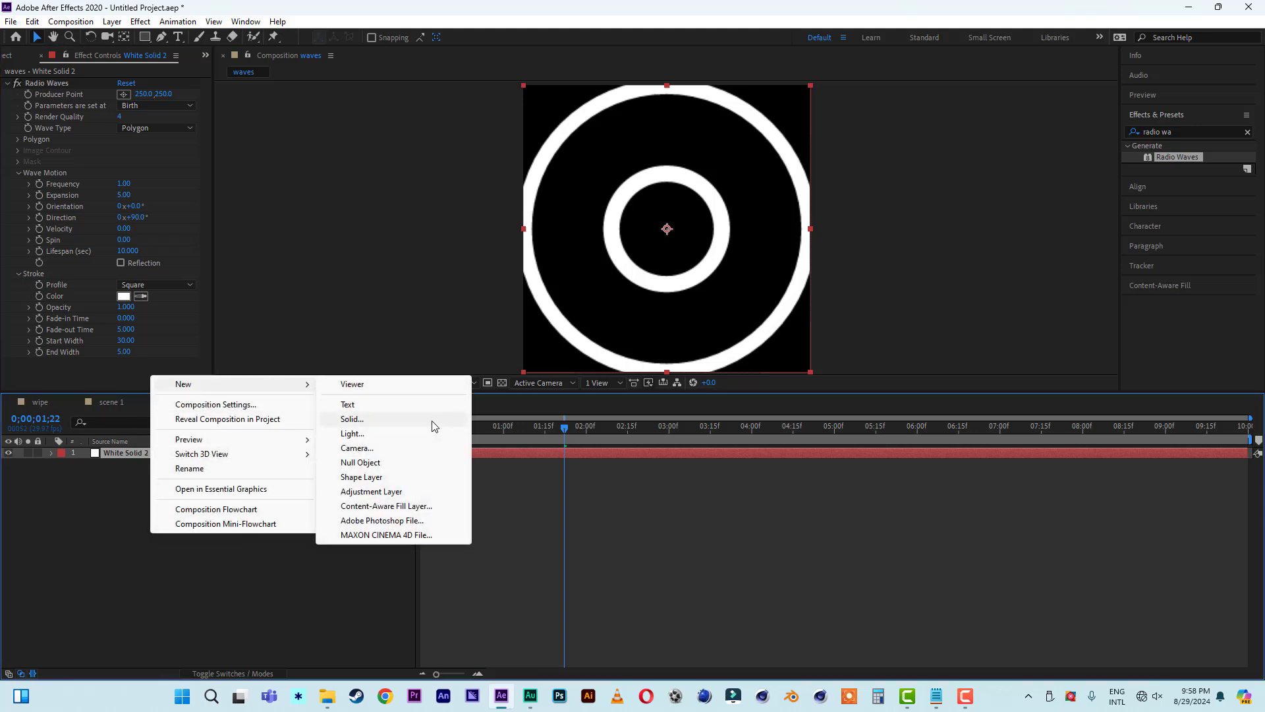
left_click(400, 422)
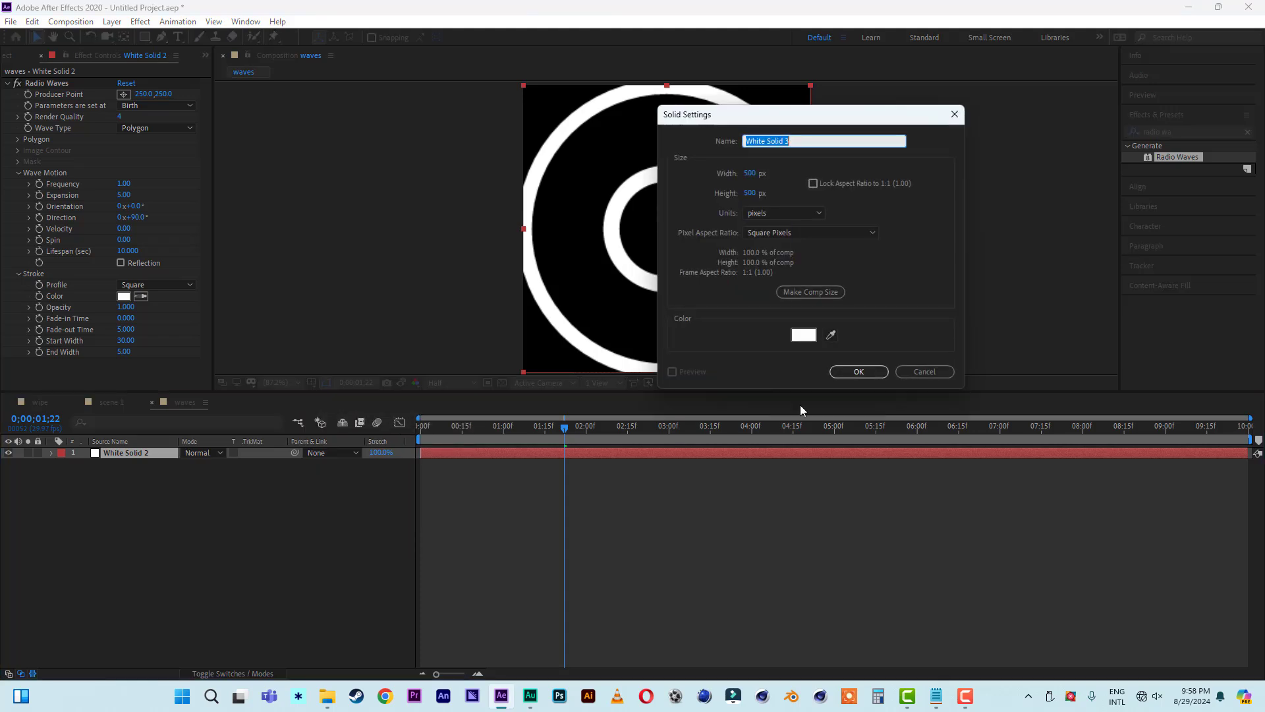
left_click(862, 373)
left_click_drag(141, 39, 180, 65)
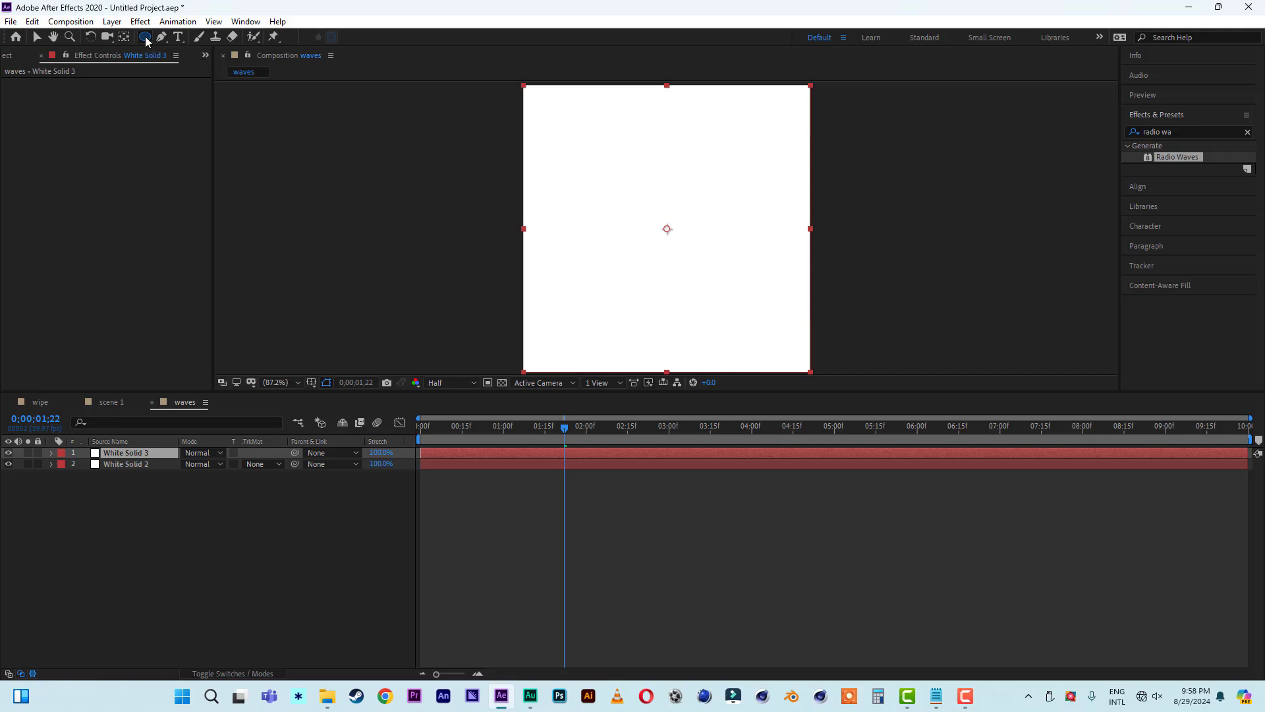
double_click(145, 37)
left_click(687, 255)
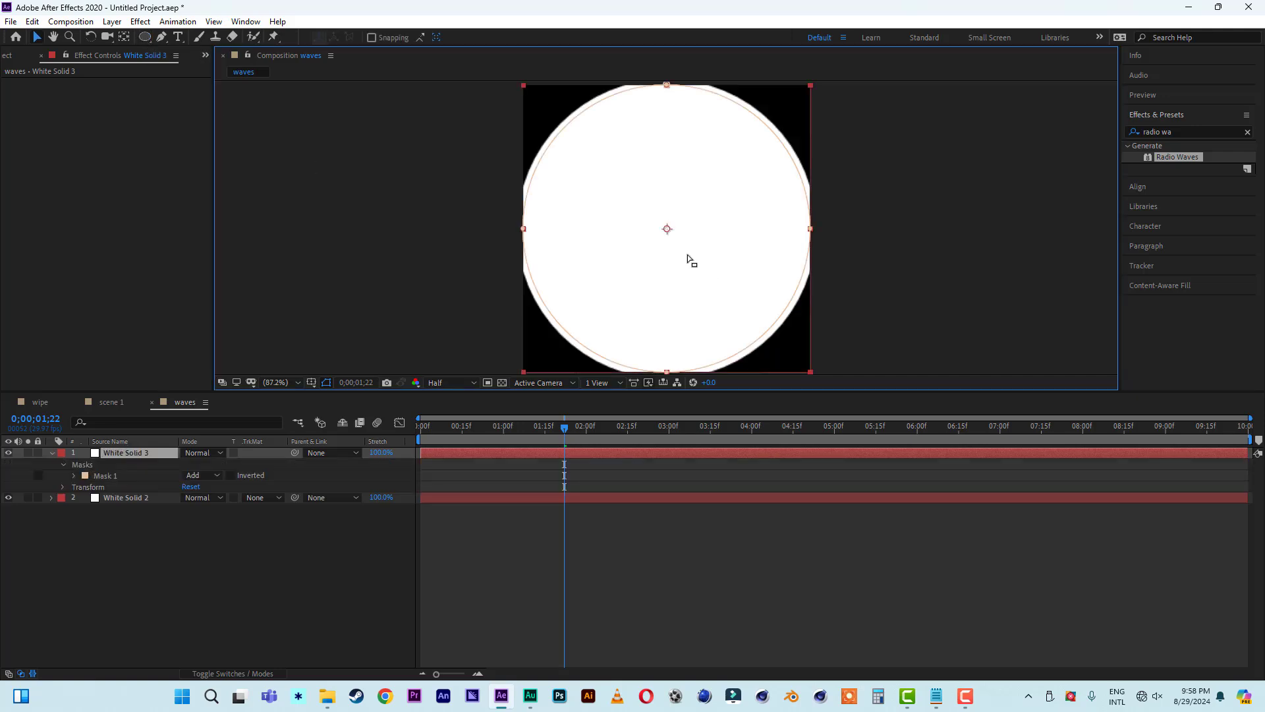
Step: Scale the circular masked solid down to 16% as a dot at the center of the waves
key("s")
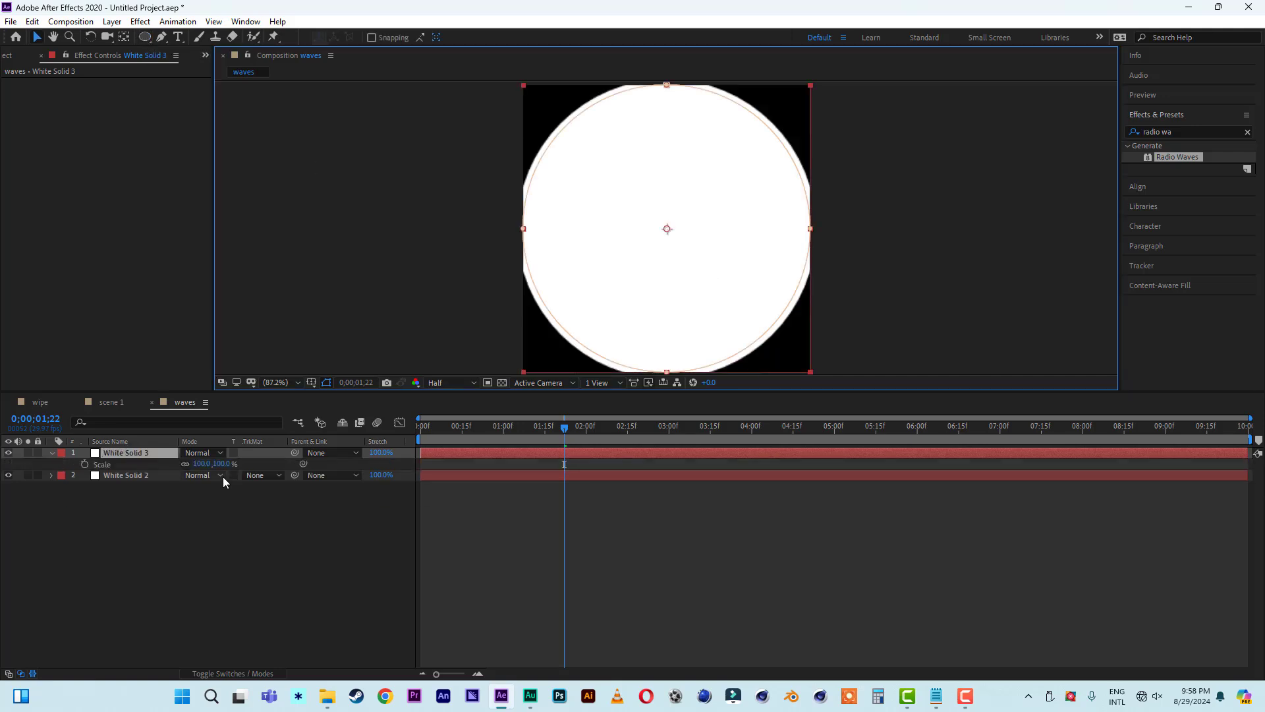
left_click_drag(226, 465, 172, 464)
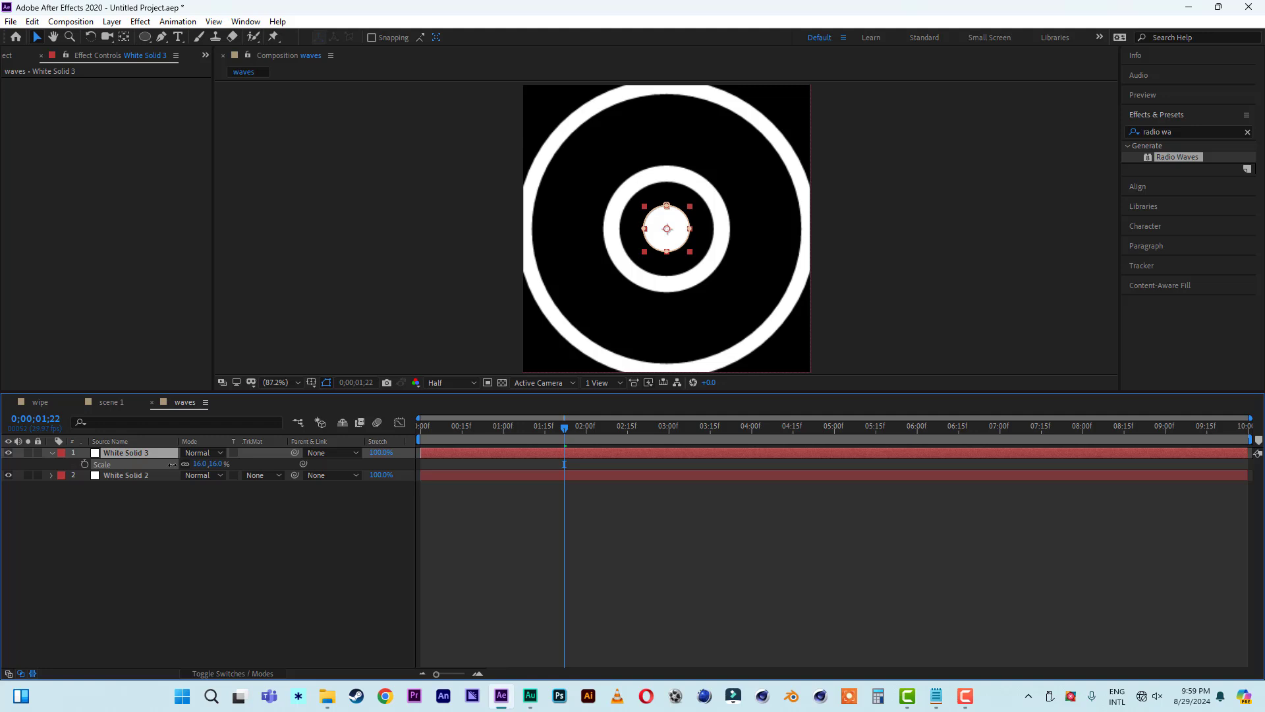
left_click(187, 562)
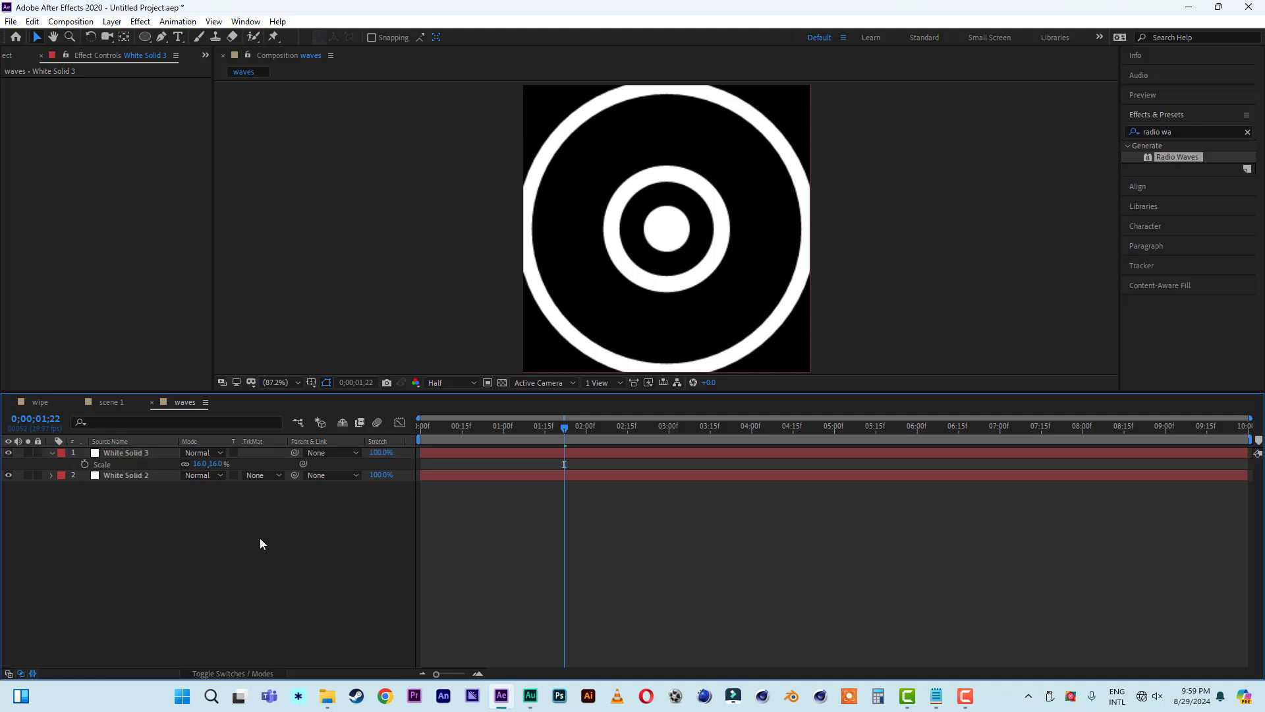
Step: Try a Radio Waves Expansion of 4 on the waves solid and preview the animation
key("space")
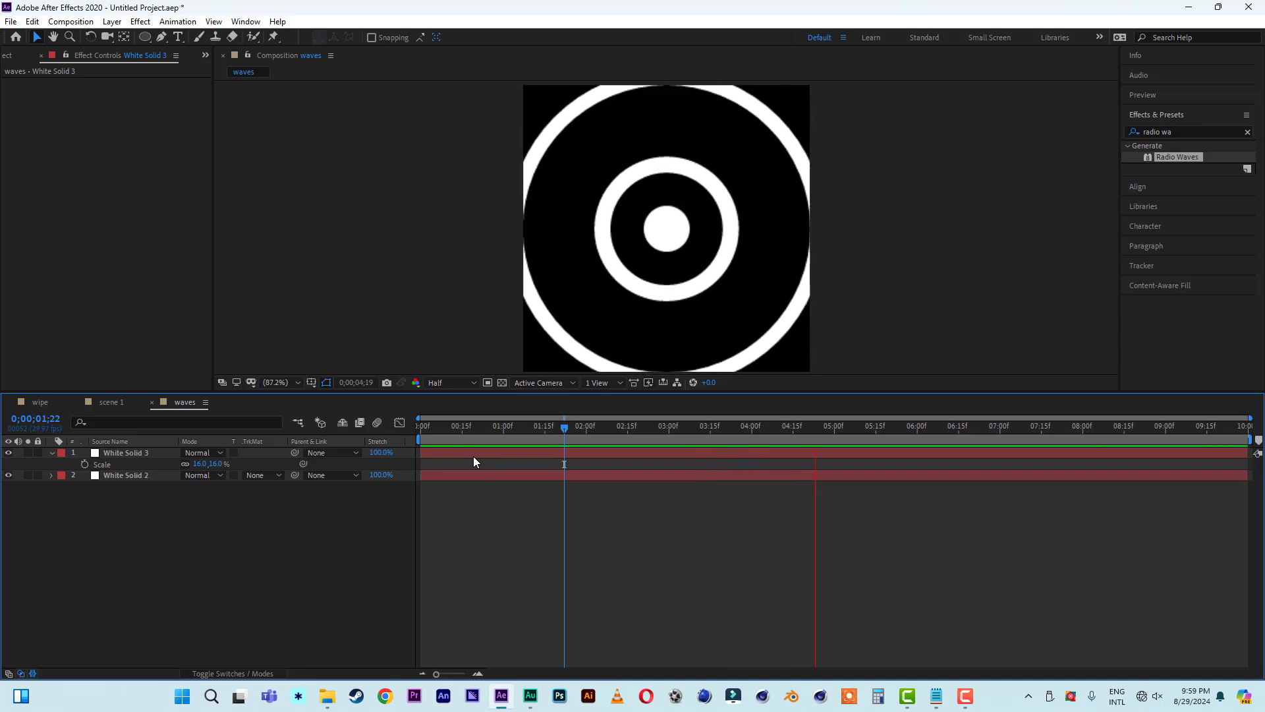
key("space")
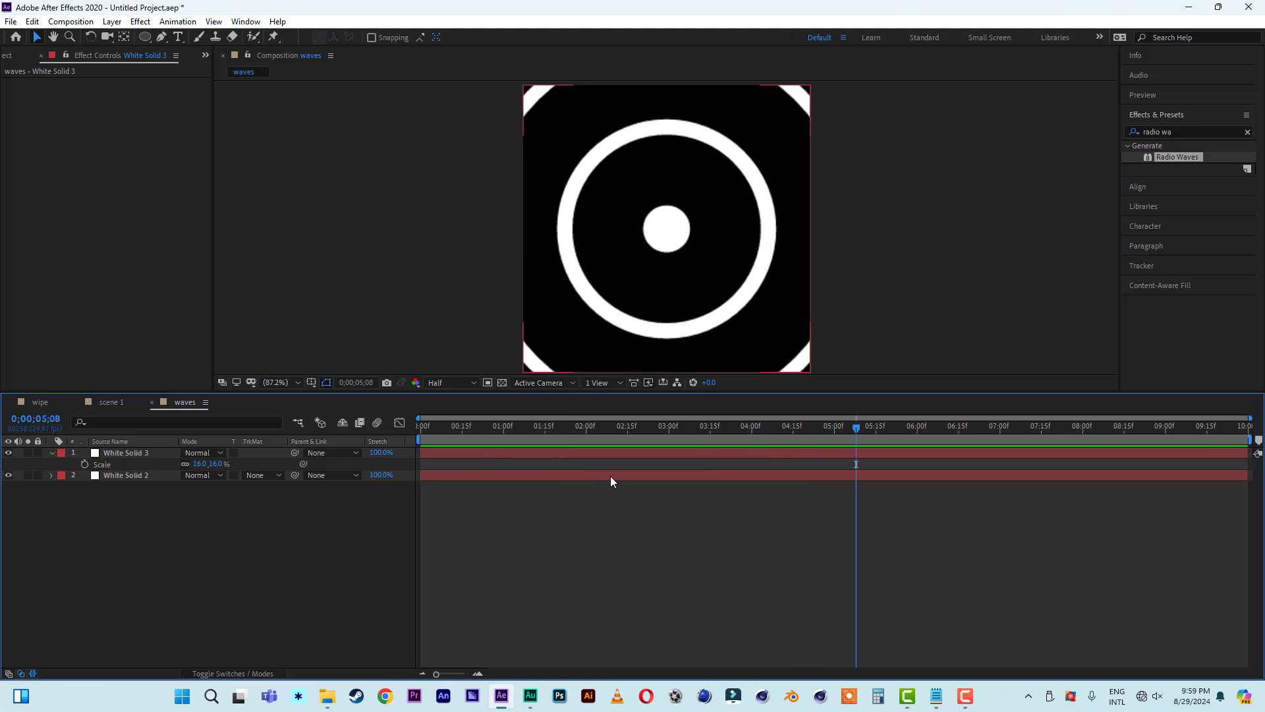
left_click(610, 476)
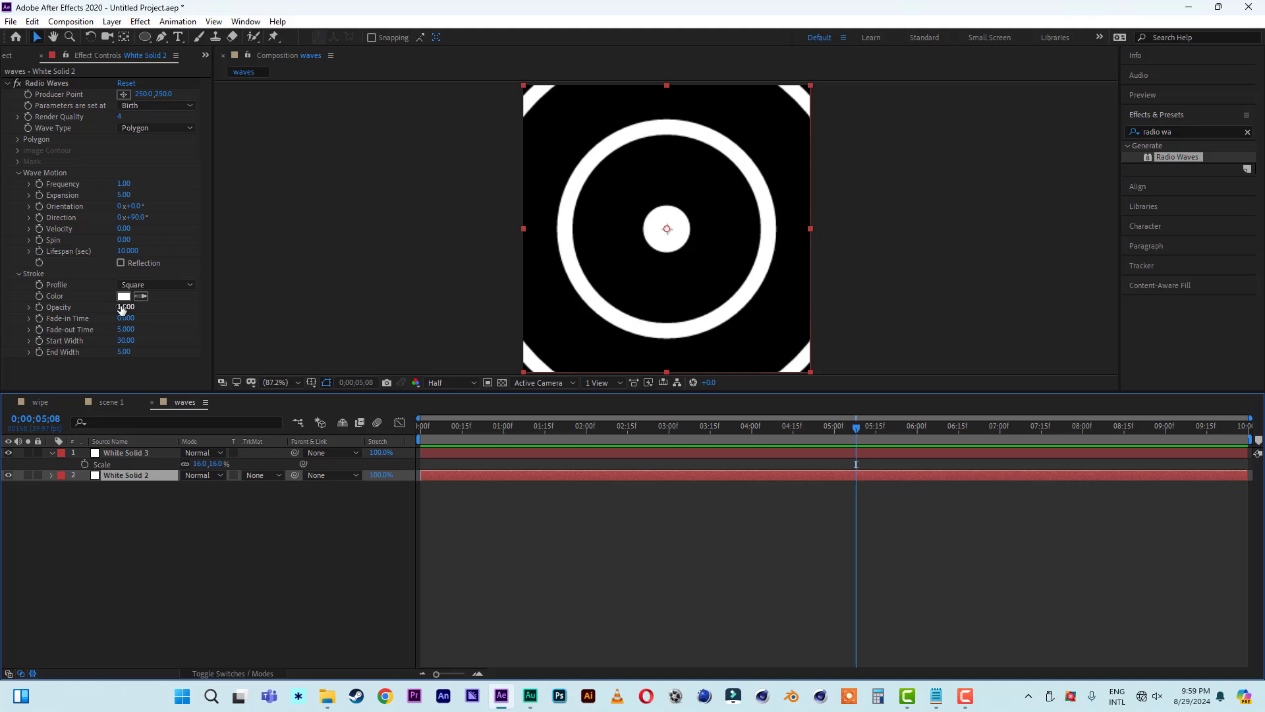
left_click(125, 195)
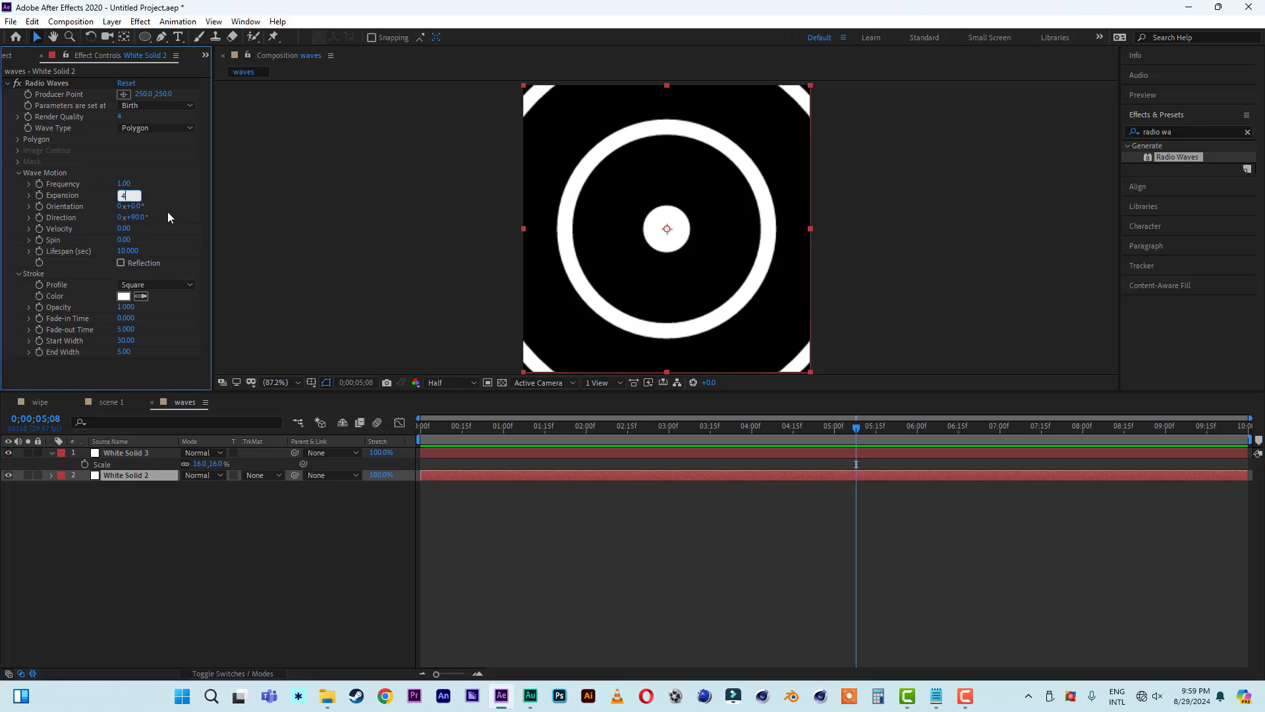
type("4")
key("Return")
key("space")
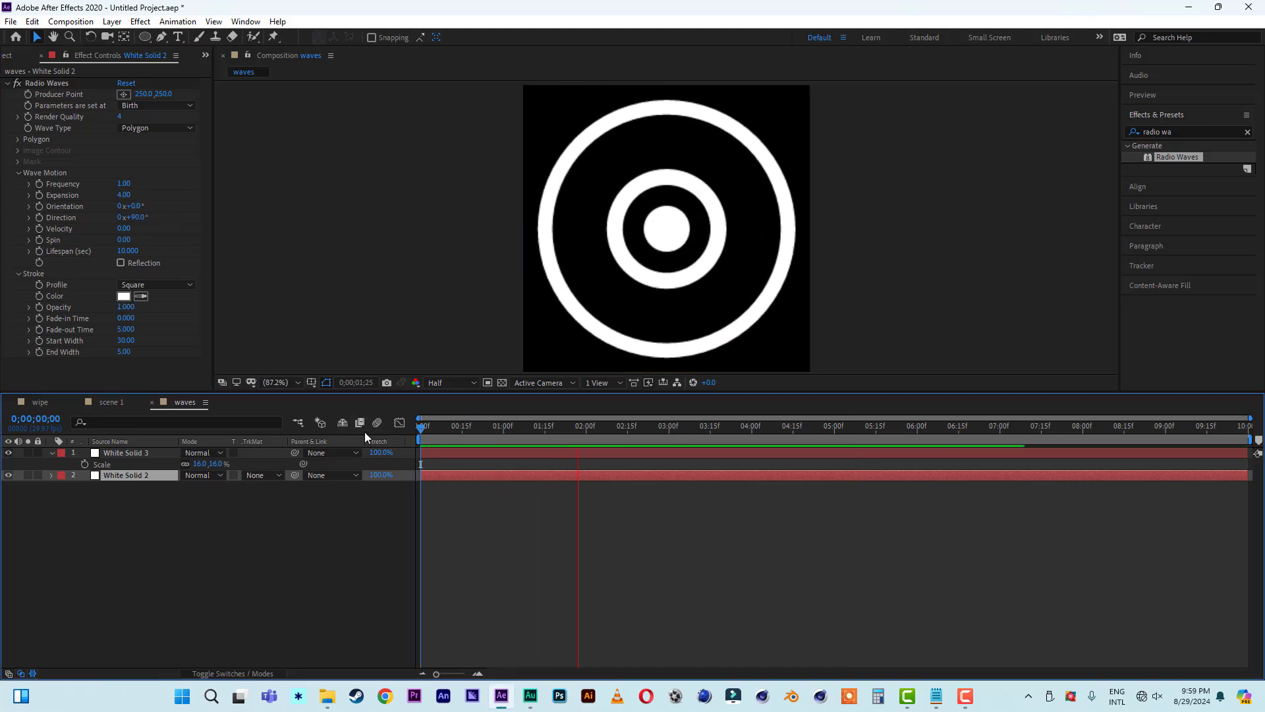
key("space")
Step: Set the Radio Waves Expansion to 3 and preview the waves animation
left_click(123, 195)
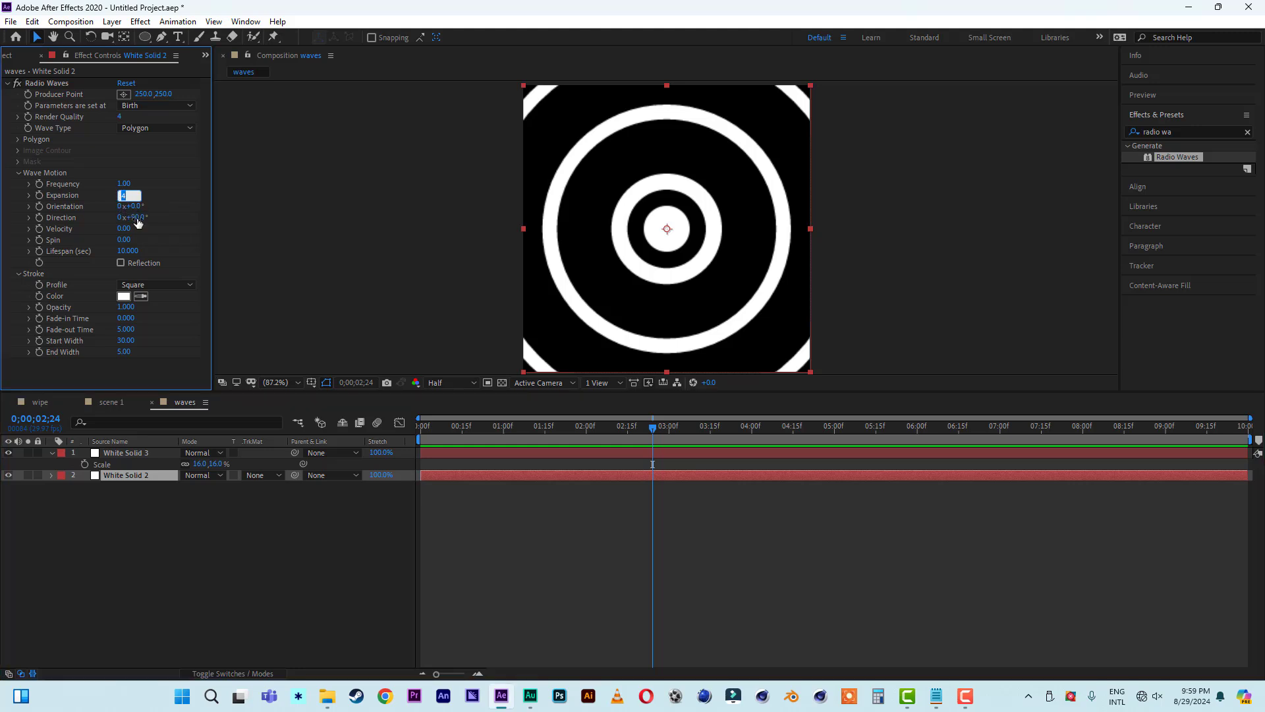
key("space")
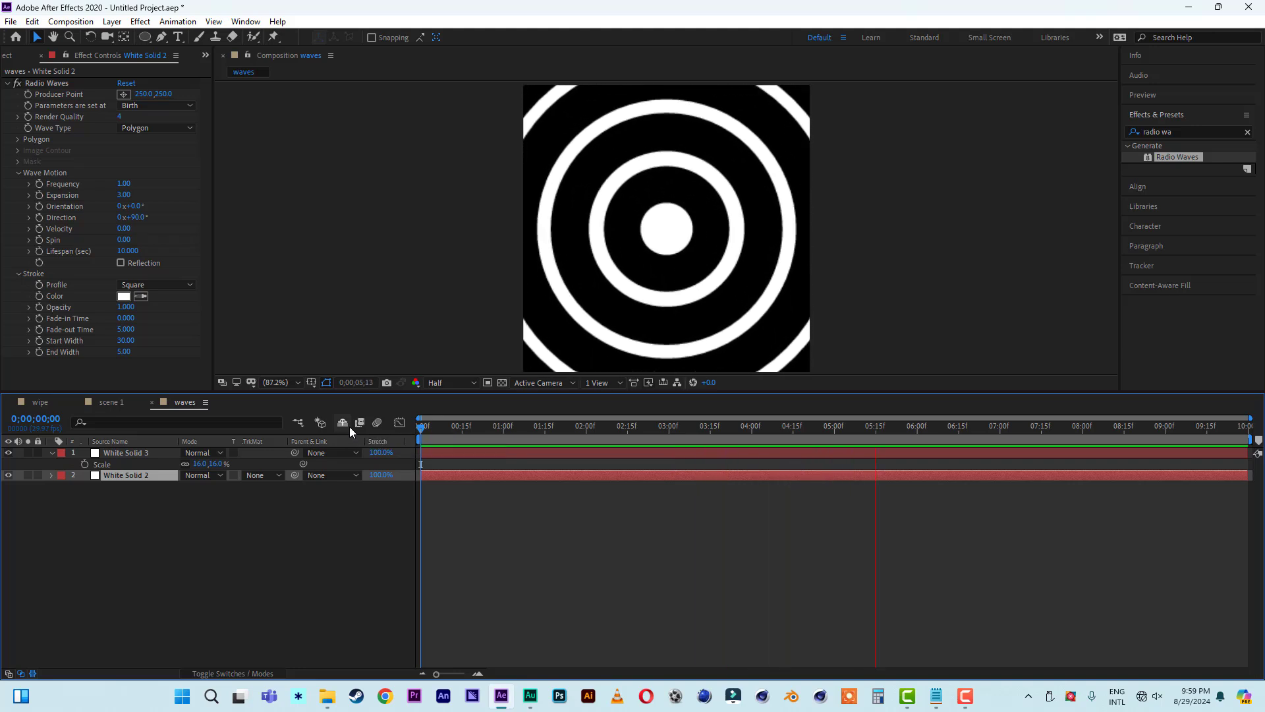
key("space")
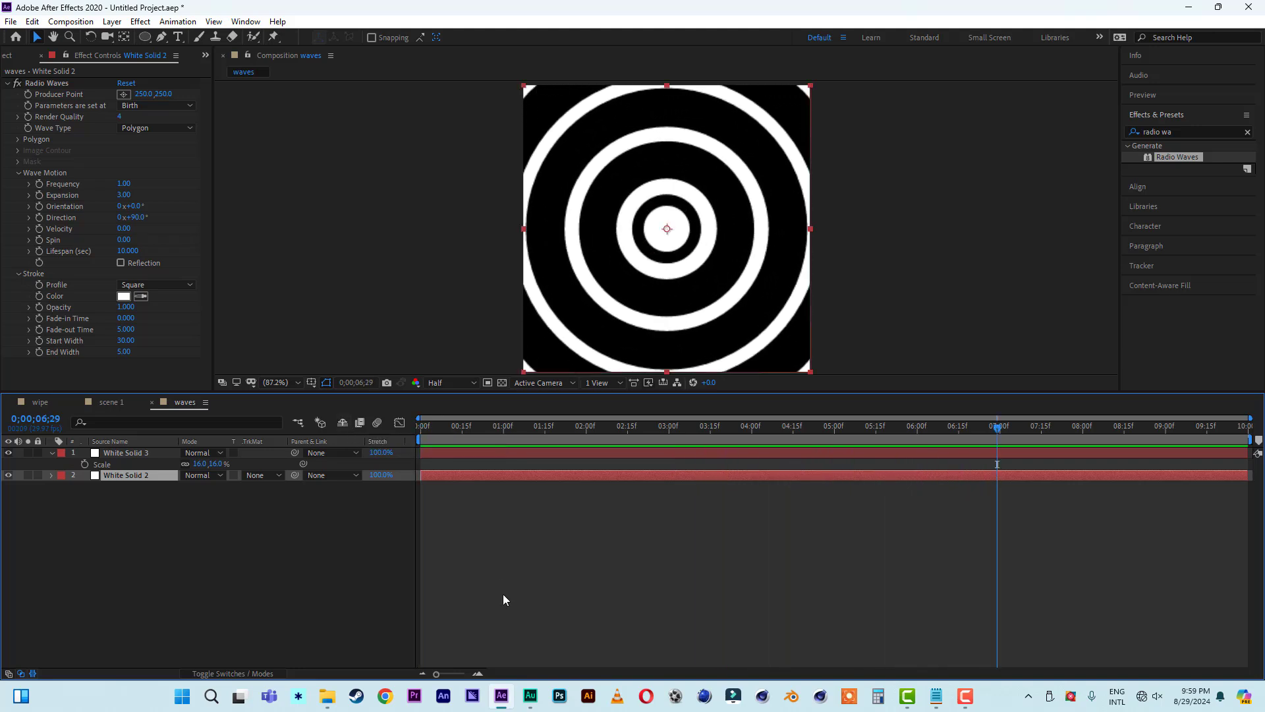
Step: Add the waves composition as the top layer of scene 1 and move it onto the wedges' pivot point
left_click(110, 402)
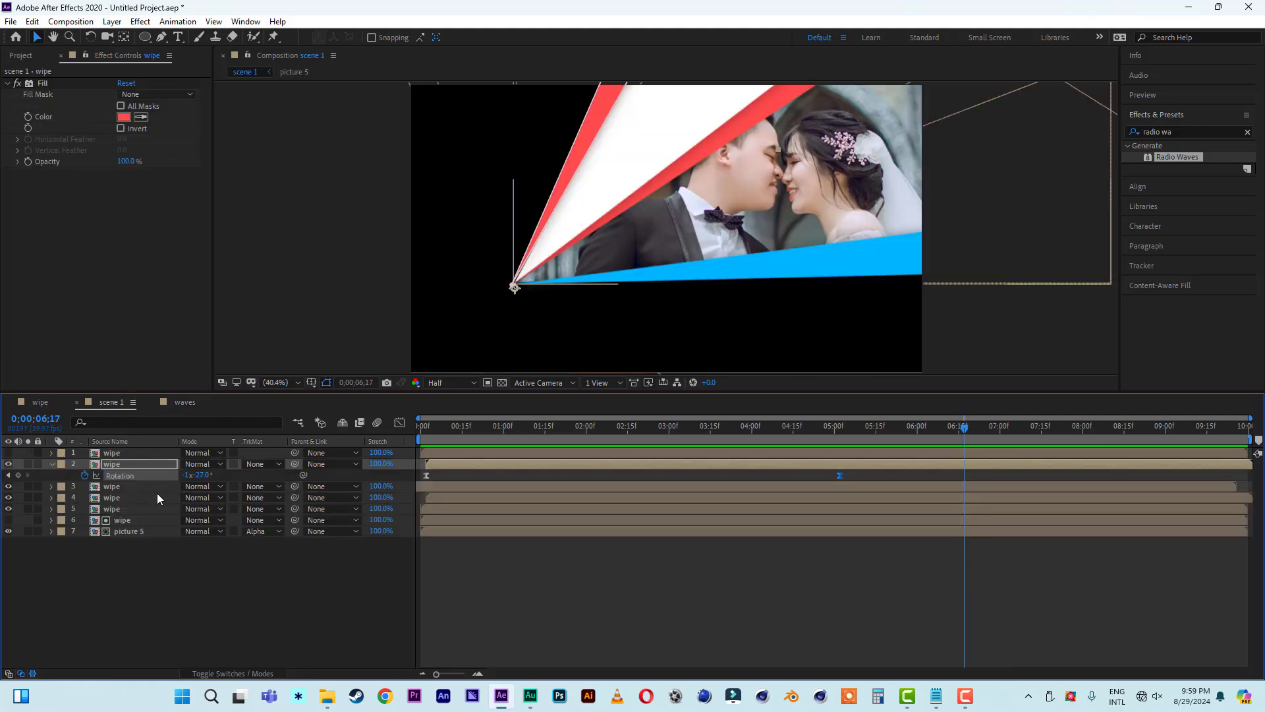
left_click(10, 55)
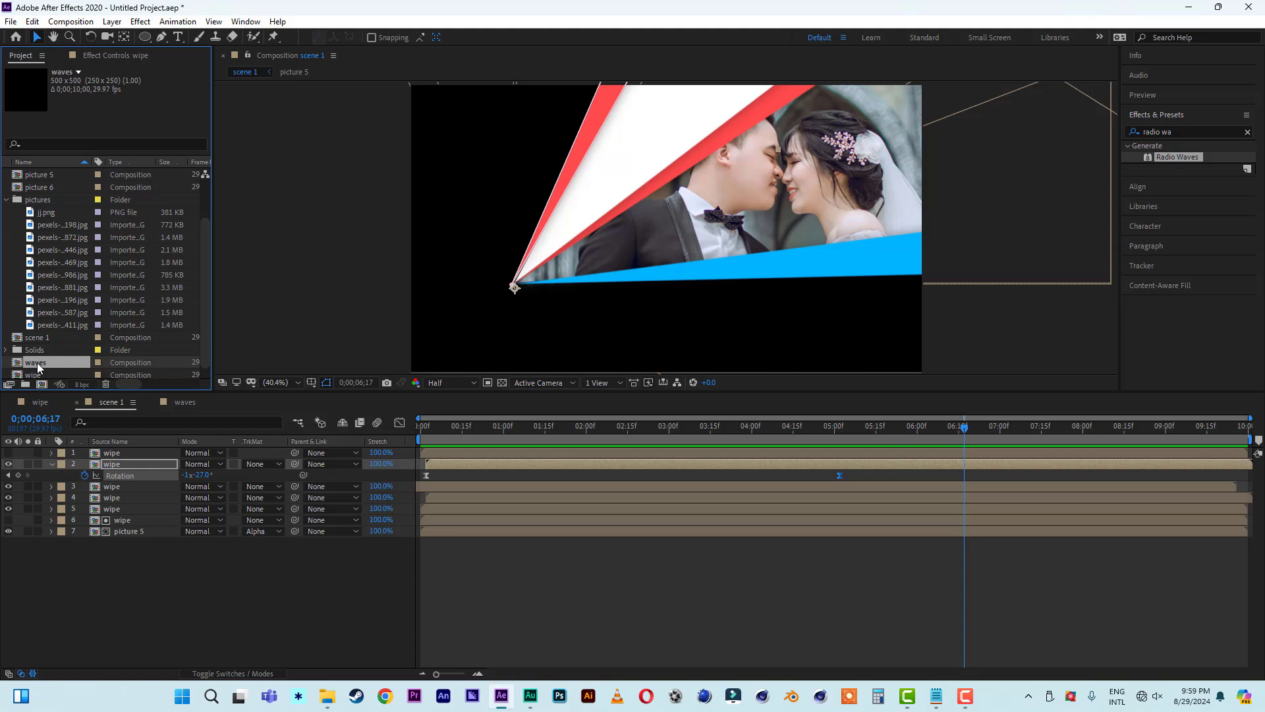
left_click_drag(37, 367, 83, 456)
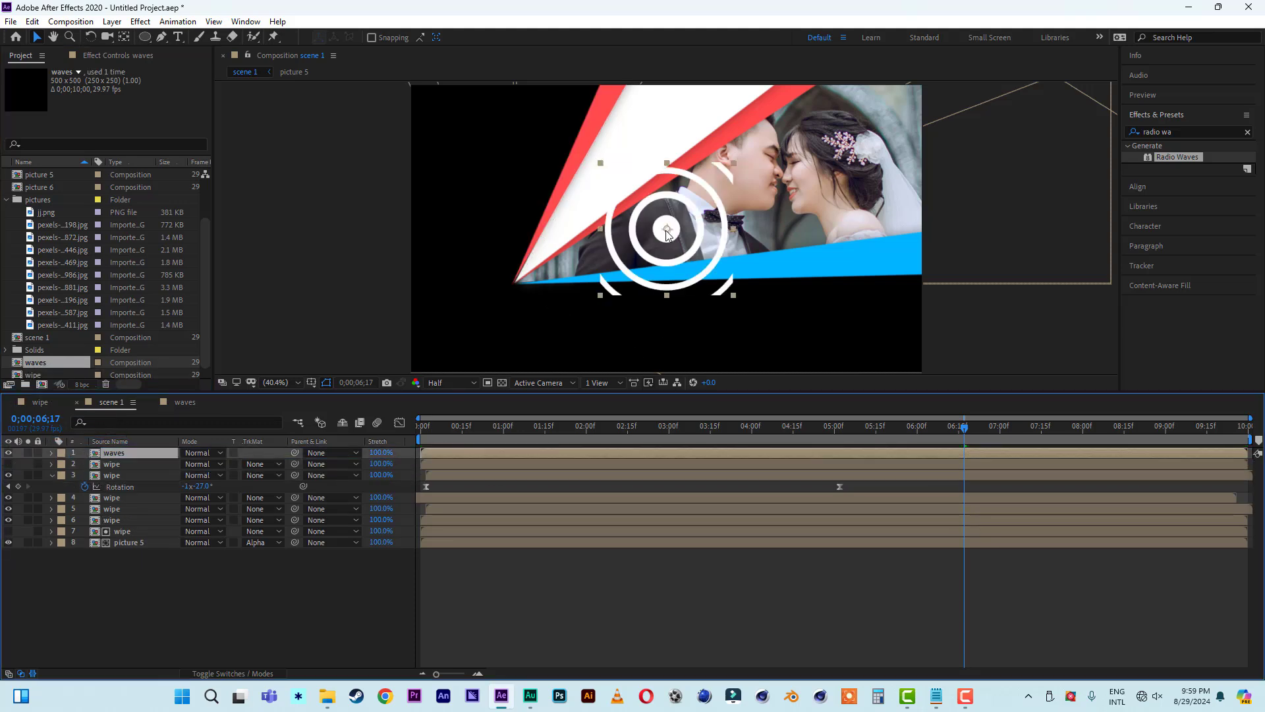
left_click_drag(667, 234, 520, 282)
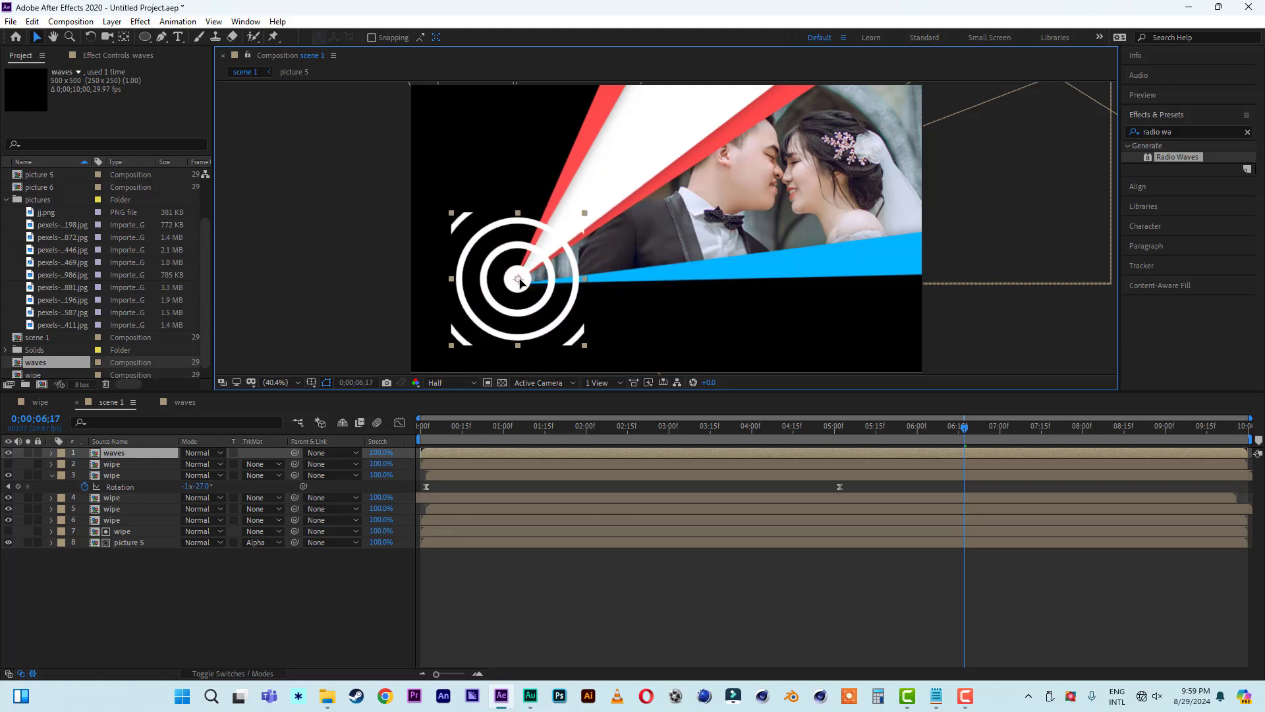
key("Return")
Step: Set the center dot's scale to 10% in the waves composition and preview it
left_click(182, 403)
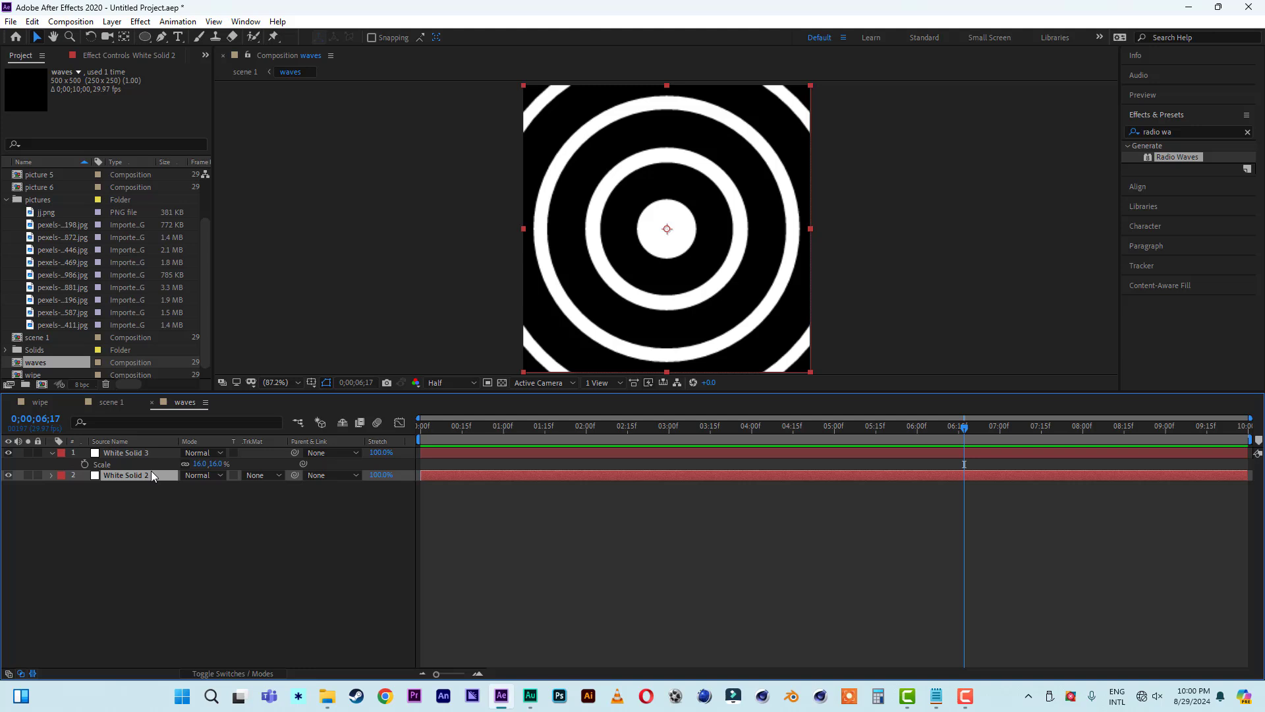
left_click(217, 464)
type("10")
left_click(223, 535)
left_click(133, 454)
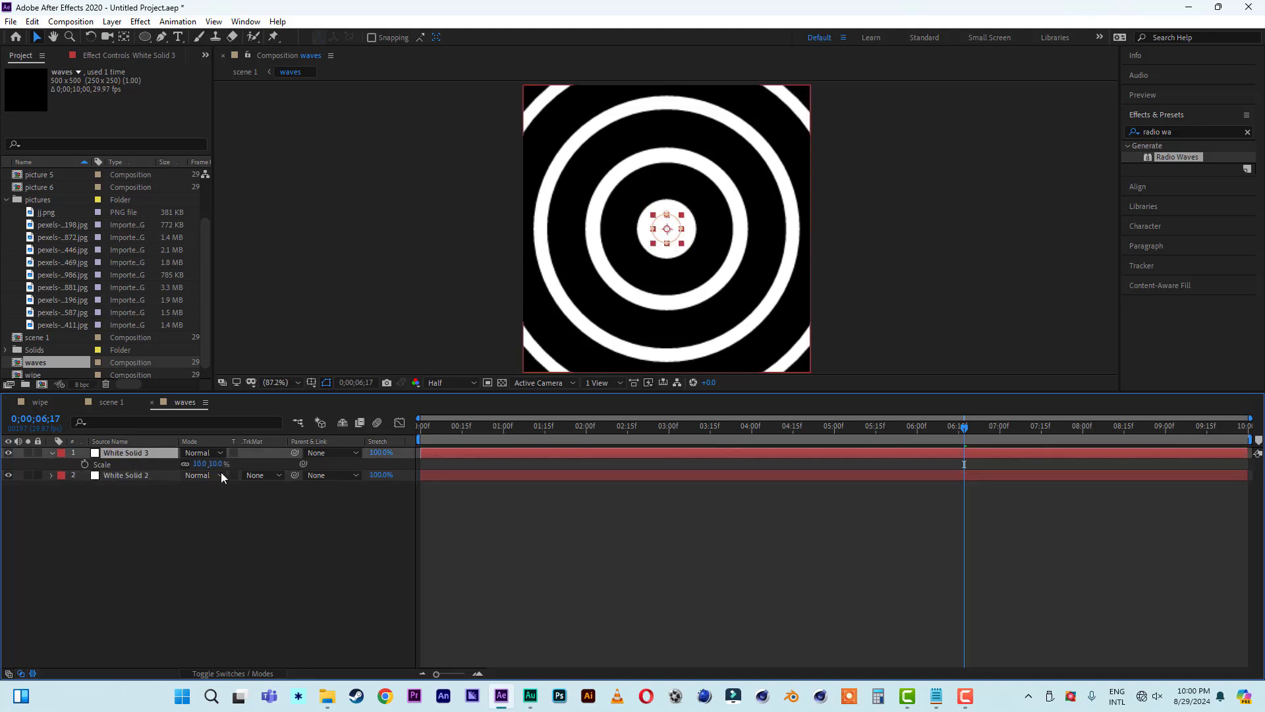
left_click(476, 440)
key("space")
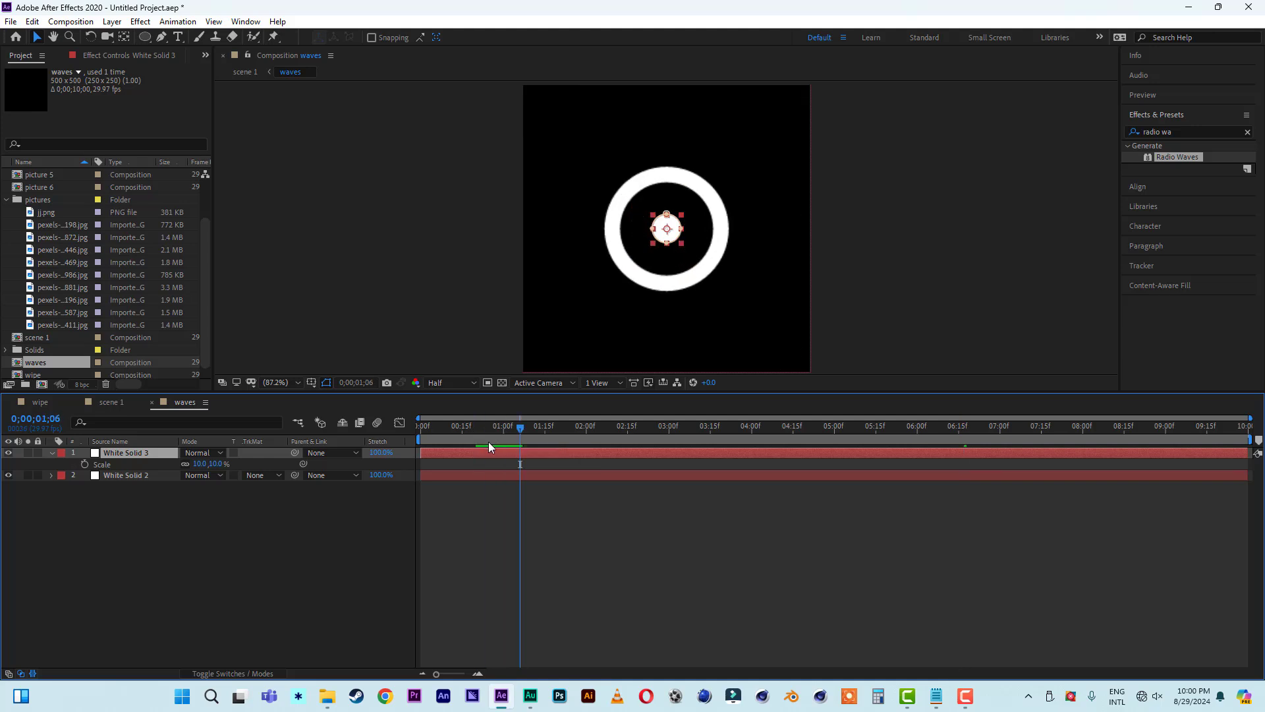
Step: Fine-tune the waves layer's position in scene 1 so its center sits exactly on the wedges' pivot
left_click(113, 403)
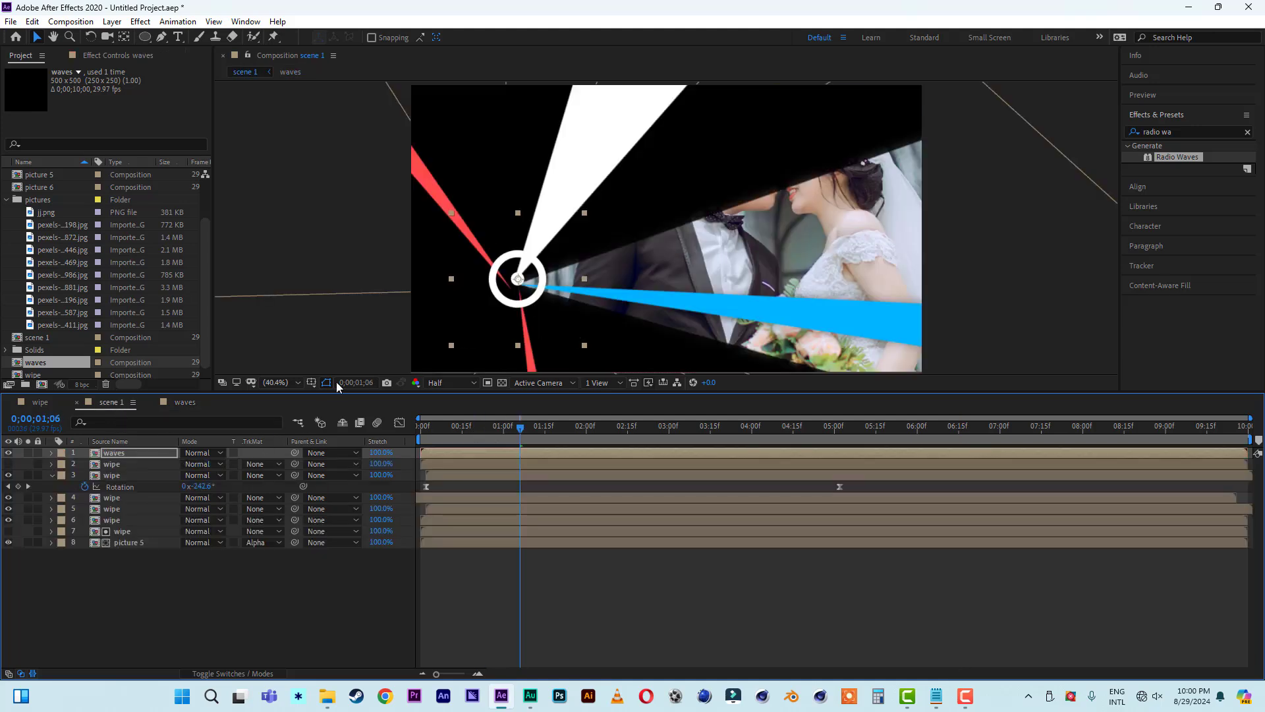
left_click_drag(512, 286, 518, 283)
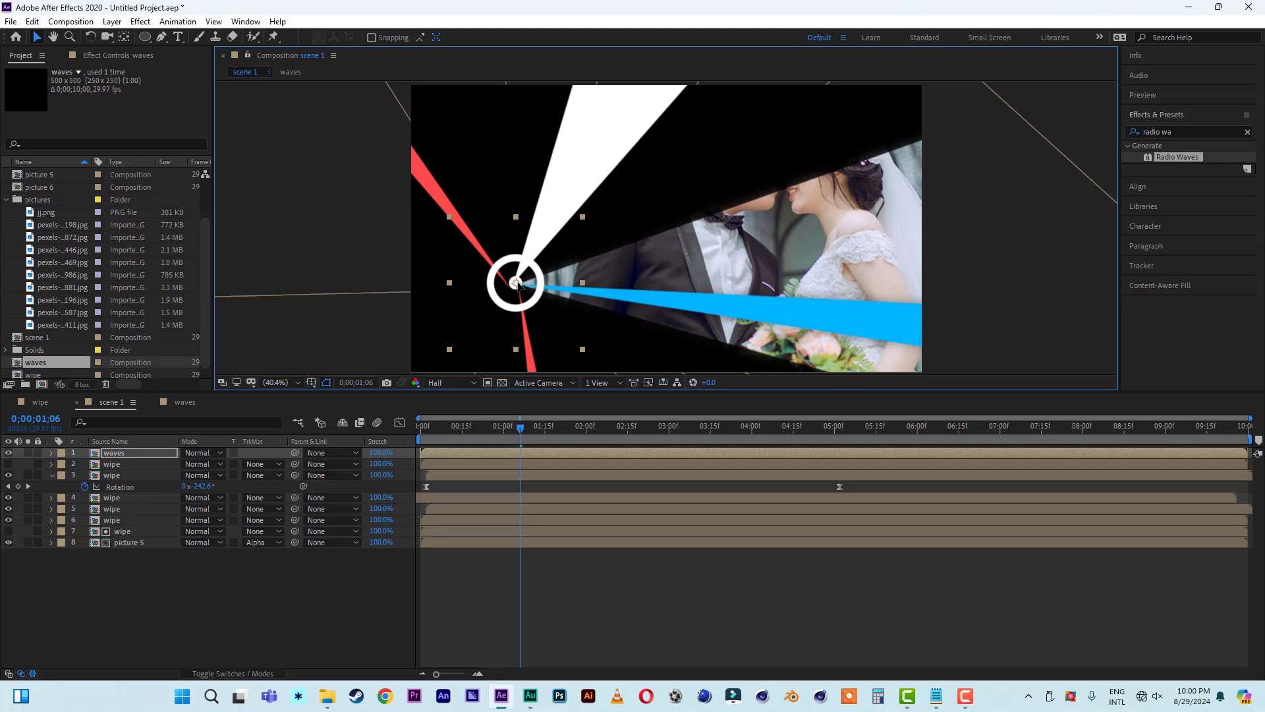
left_click(168, 601)
Step: Move the current time to 0;00;03;04 and add a full-size elliptical mask to the waves layer
left_click(122, 453)
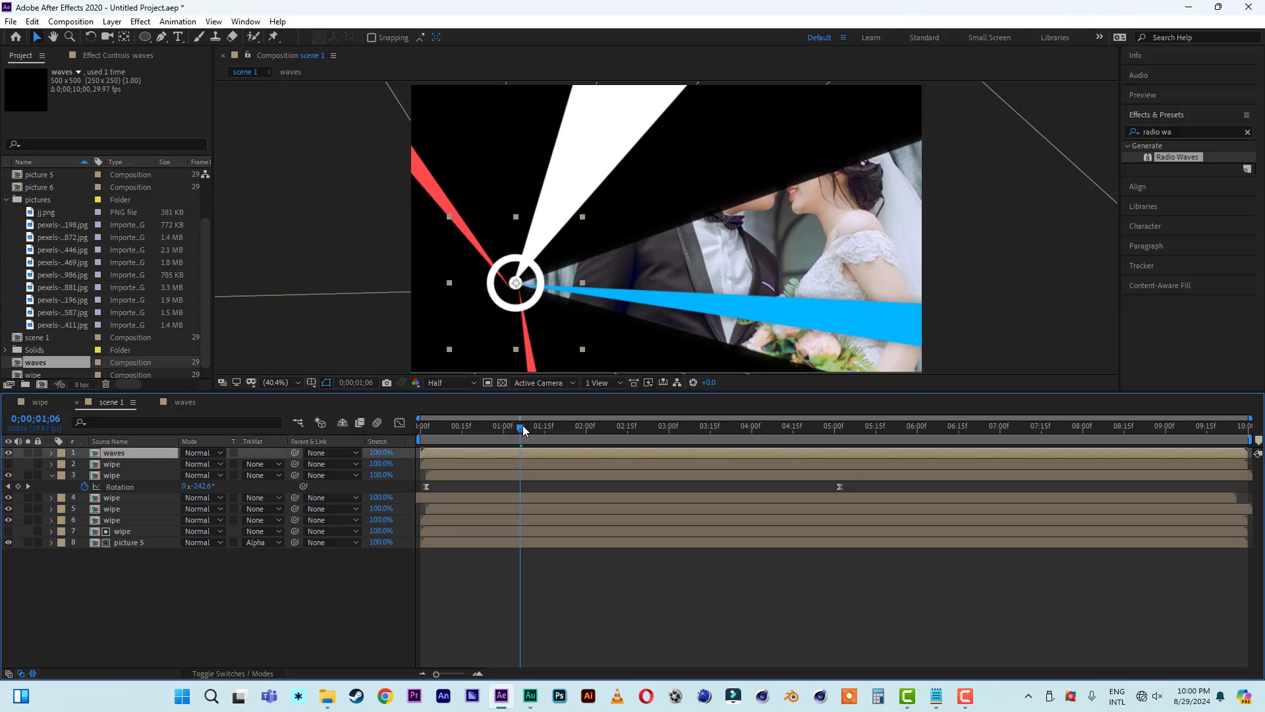
left_click_drag(523, 430, 683, 440)
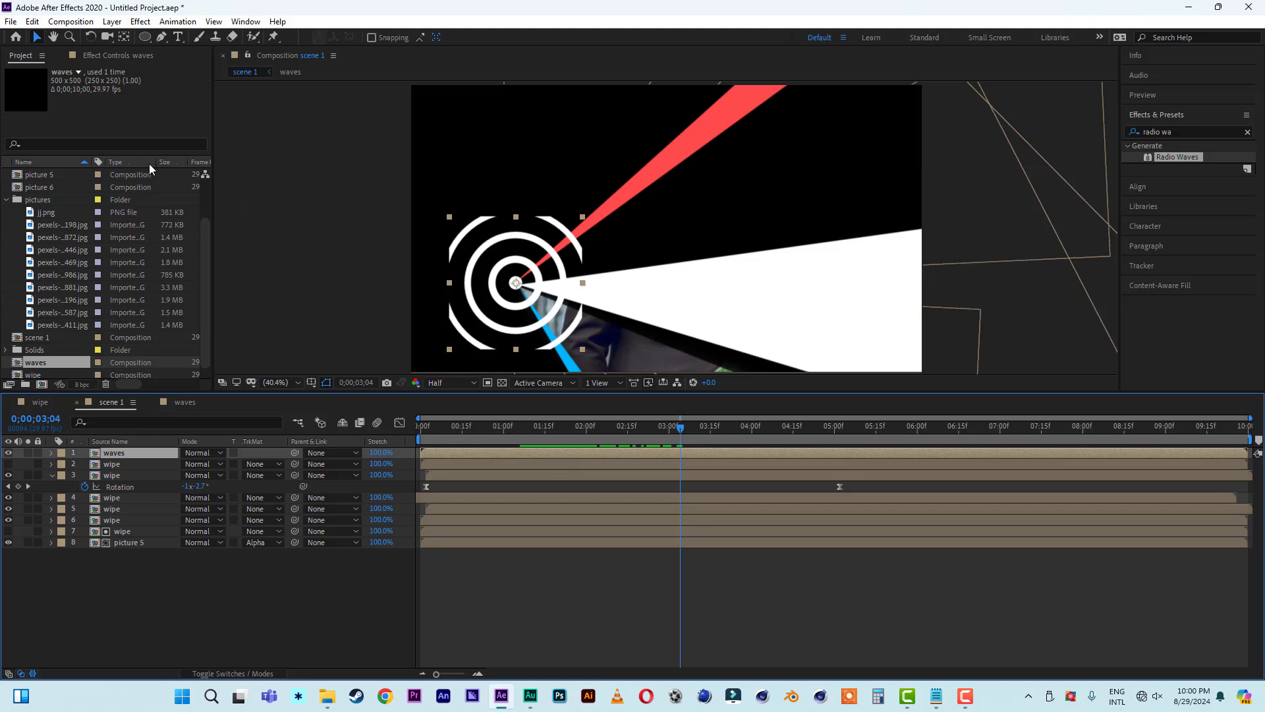
double_click(146, 39)
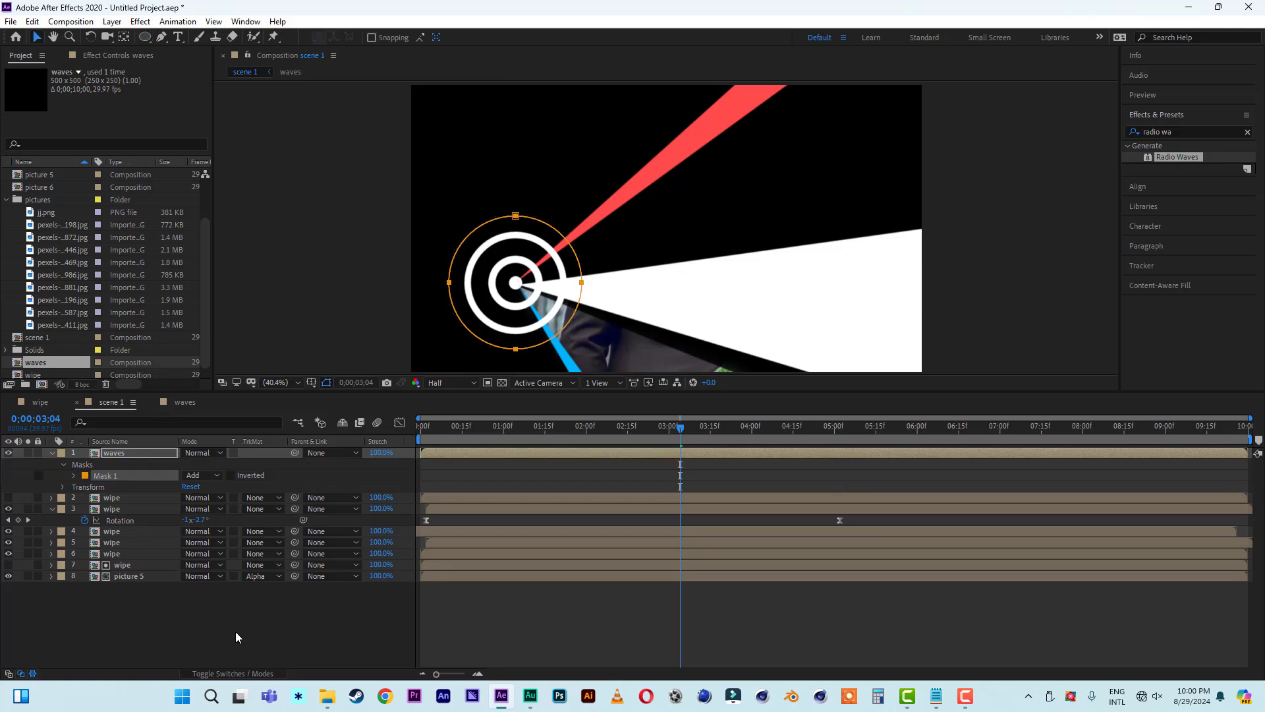
Step: Scale the waves layer down to 46% in scene 1
left_click(145, 453)
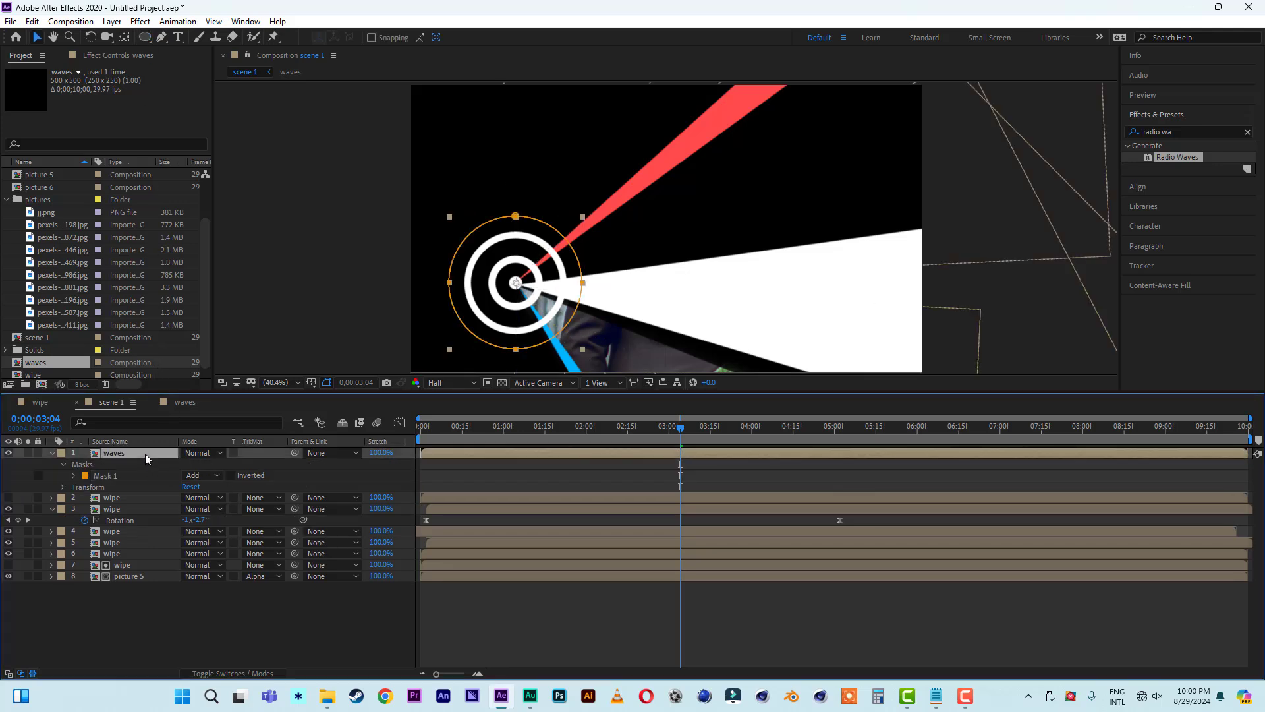
key("s")
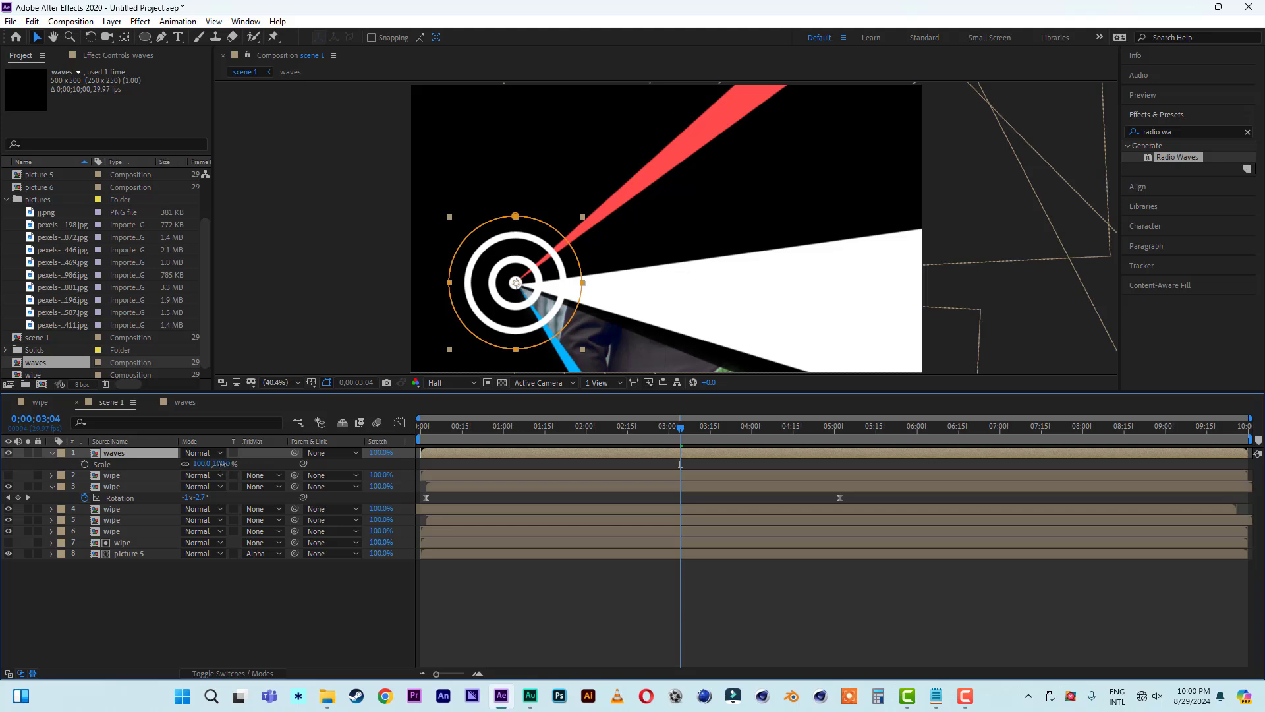
left_click_drag(222, 463, 187, 463)
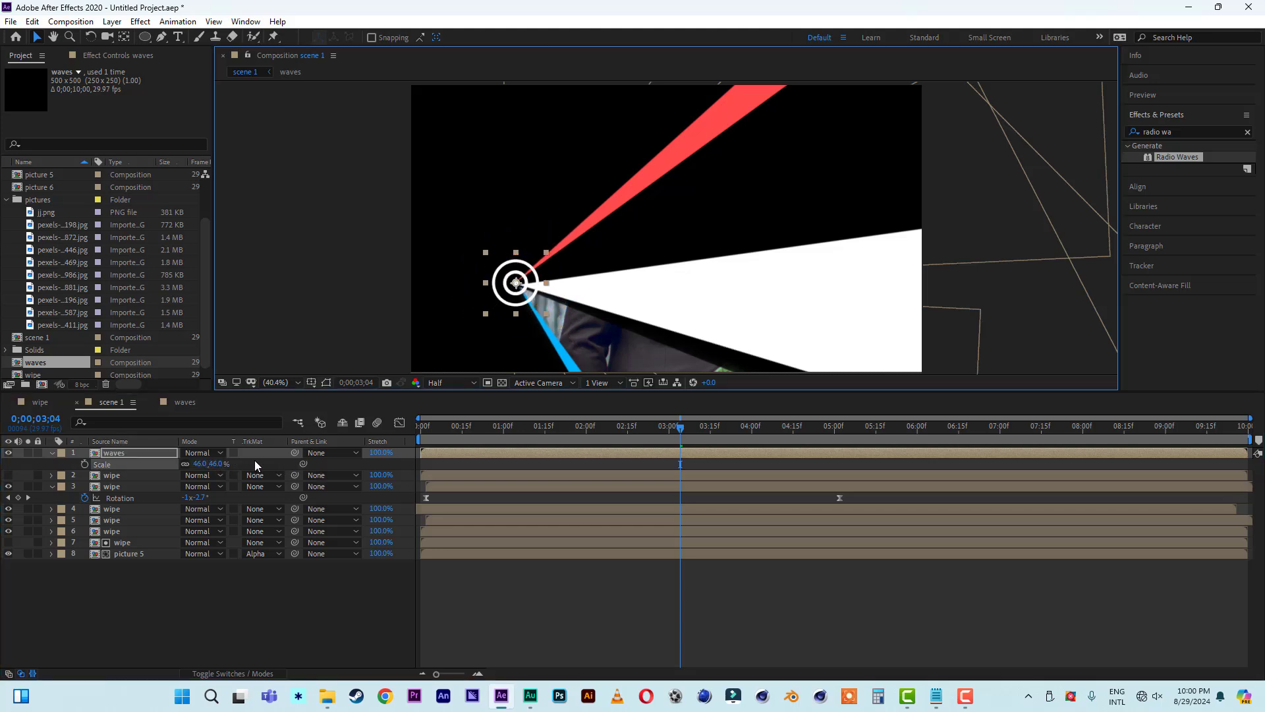
Step: Set the center dot's scale to 20% in the waves composition
left_click(185, 401)
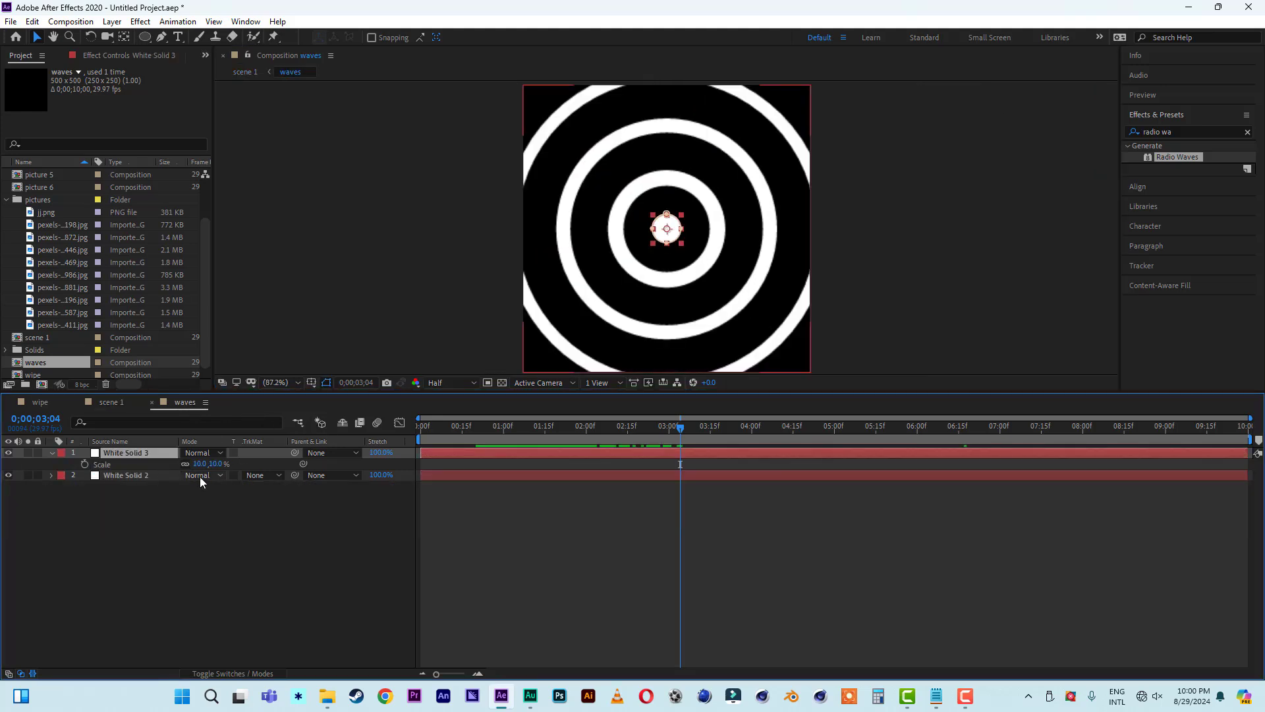
left_click(215, 463)
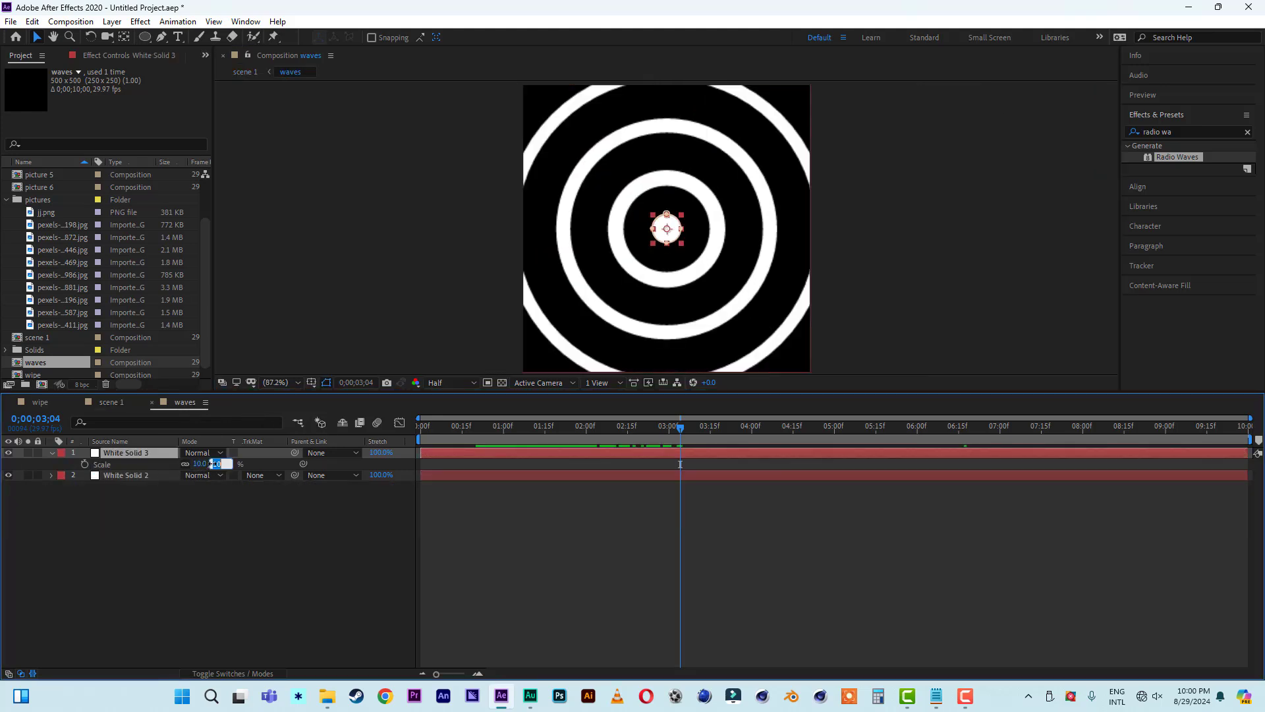
left_click(227, 576)
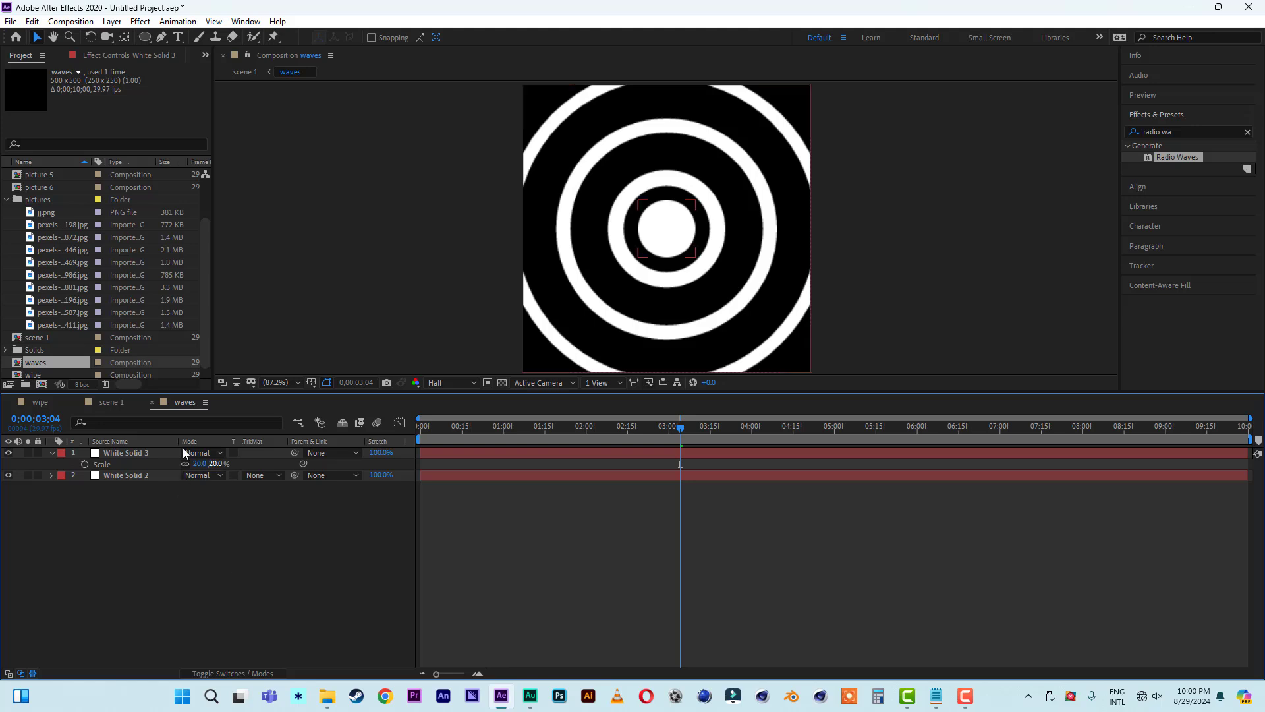
Step: Play scene 1 from the start to check the waves circle together with the rotating wedges
left_click(120, 402)
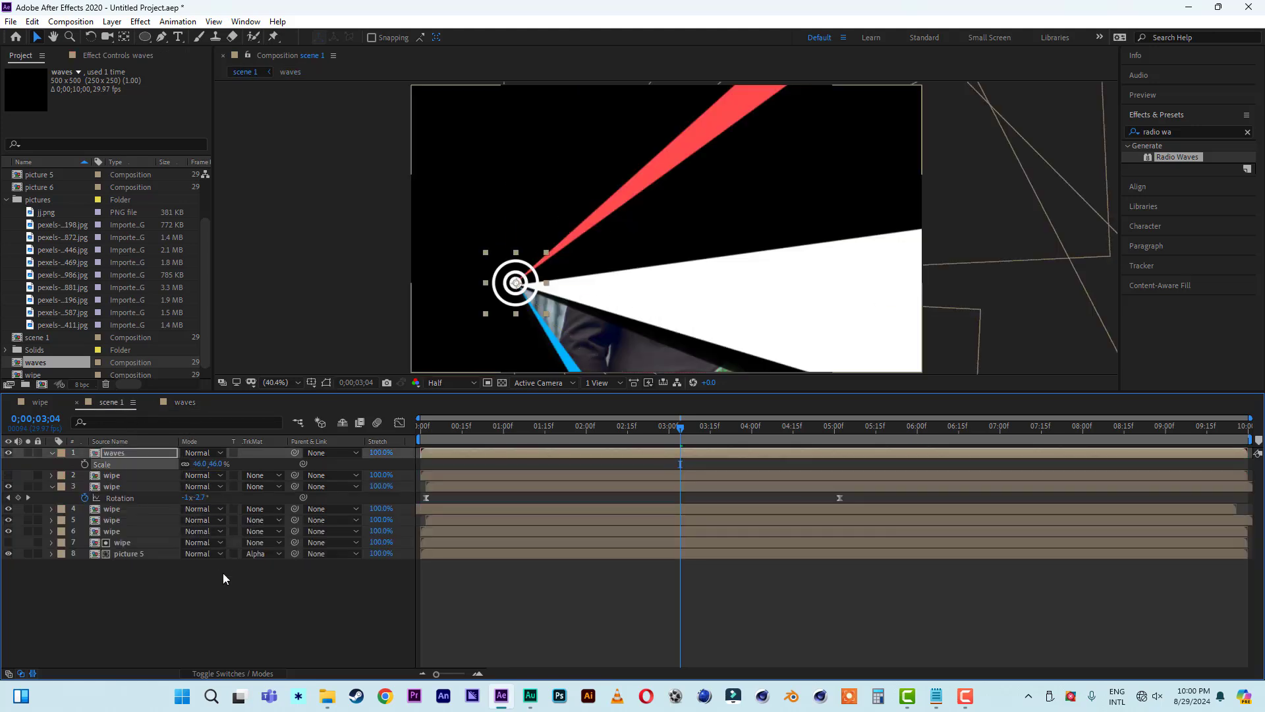
left_click(227, 606)
key("space")
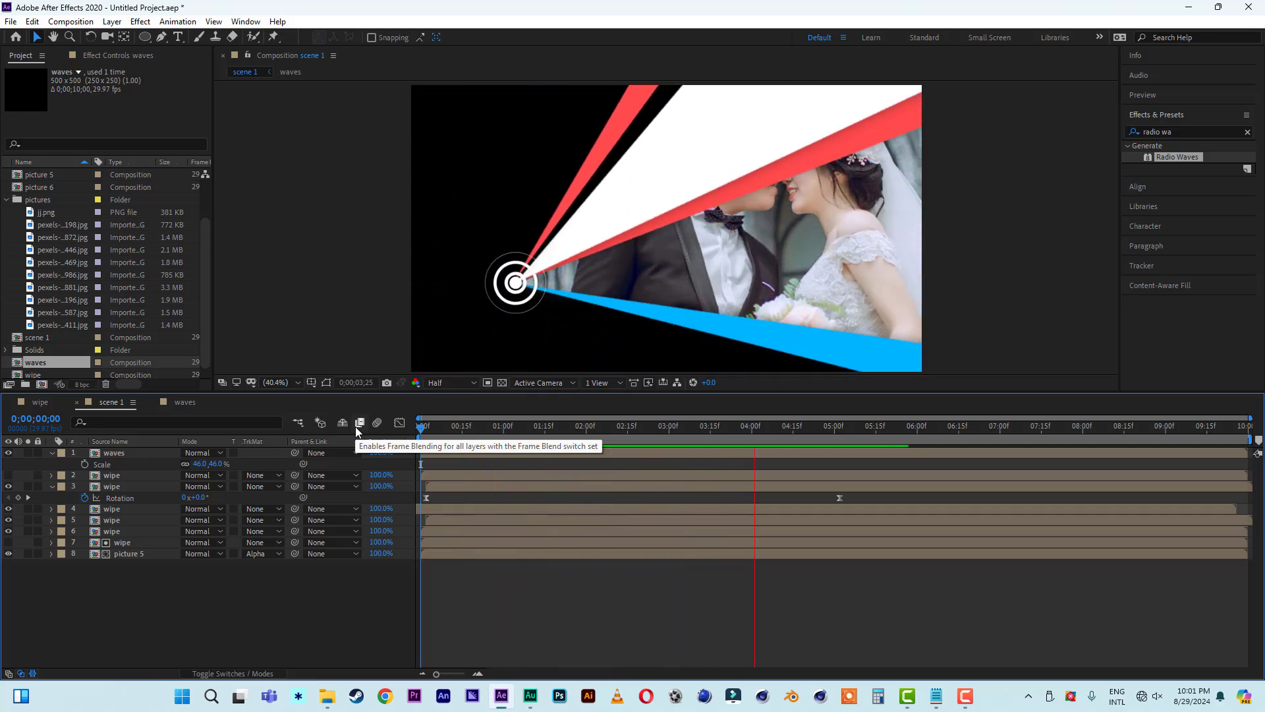
key("space")
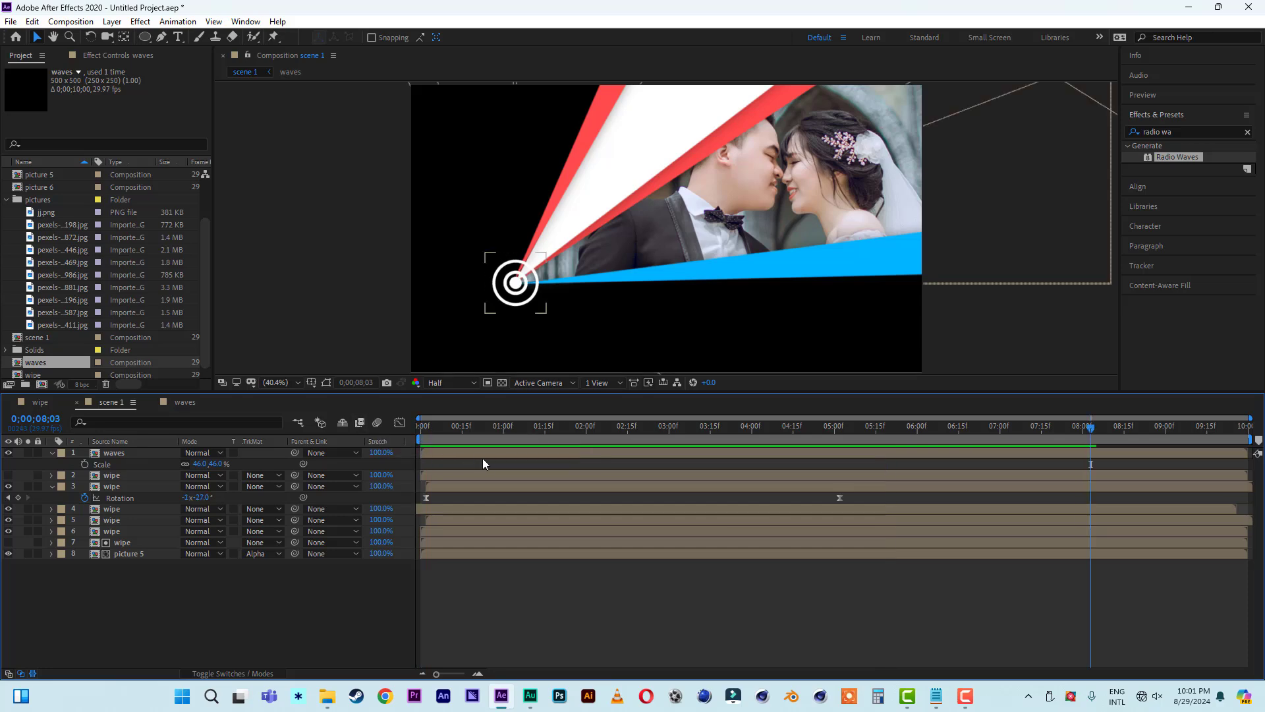
key("Home")
key("space")
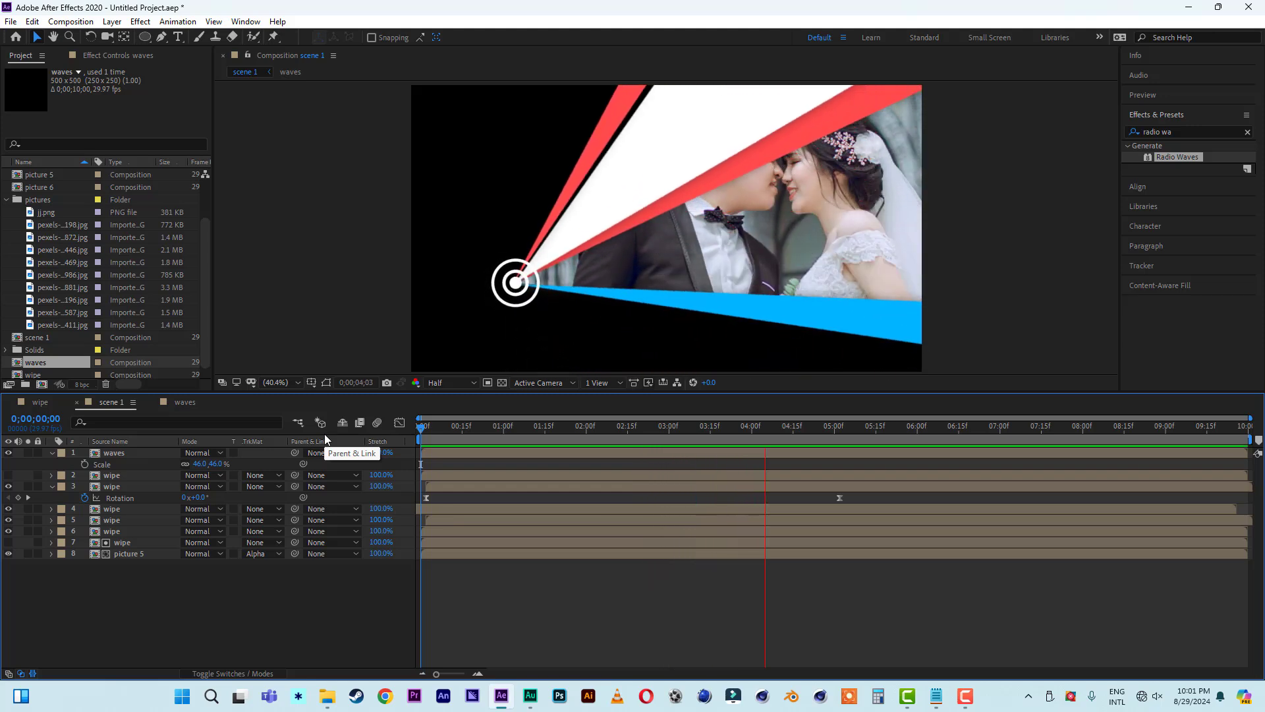
key("space")
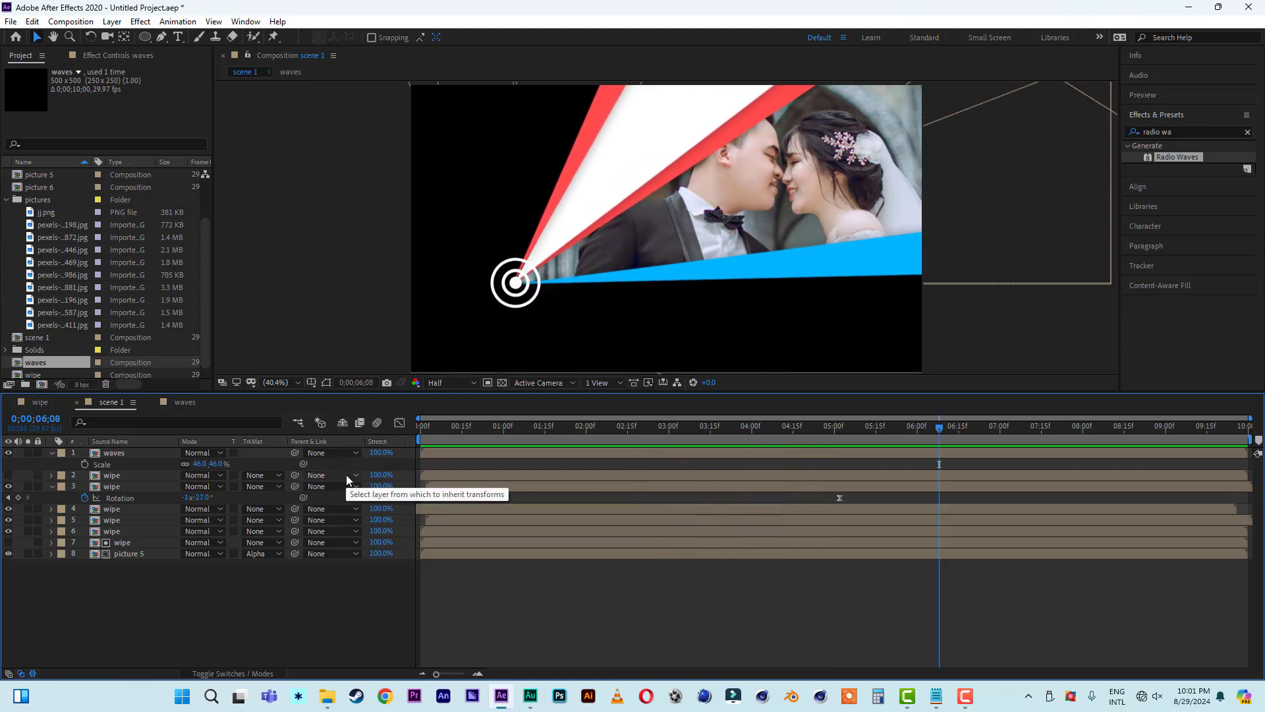
Step: Collapse the open layer properties and apply a Drop Shadow layer style to the waves layer in scene 1
left_click(51, 475)
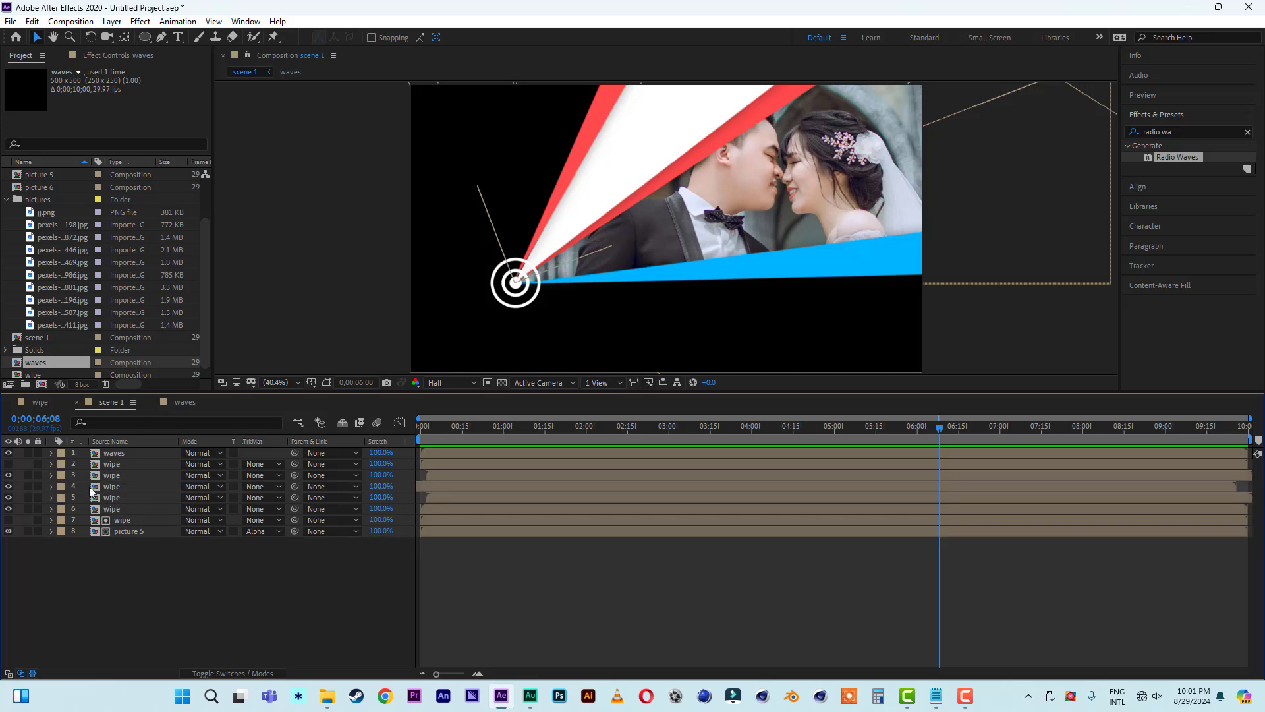
left_click(105, 464)
left_click(118, 454)
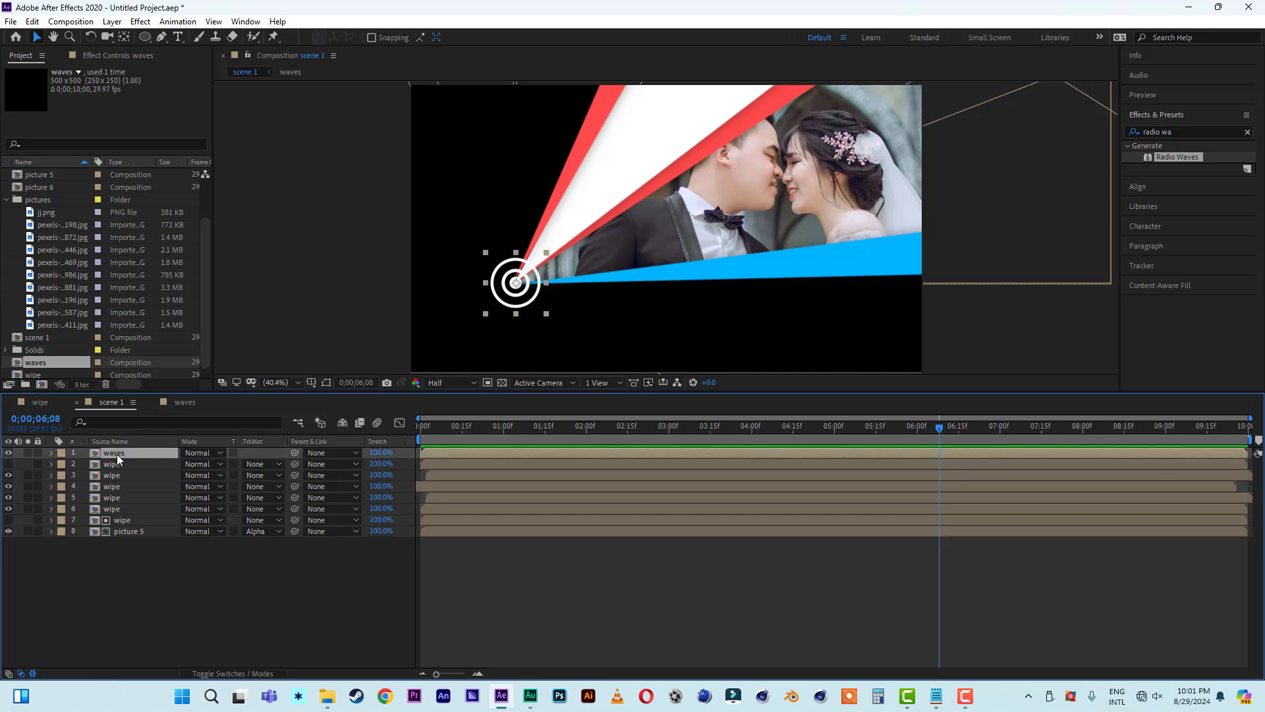
right_click(117, 454)
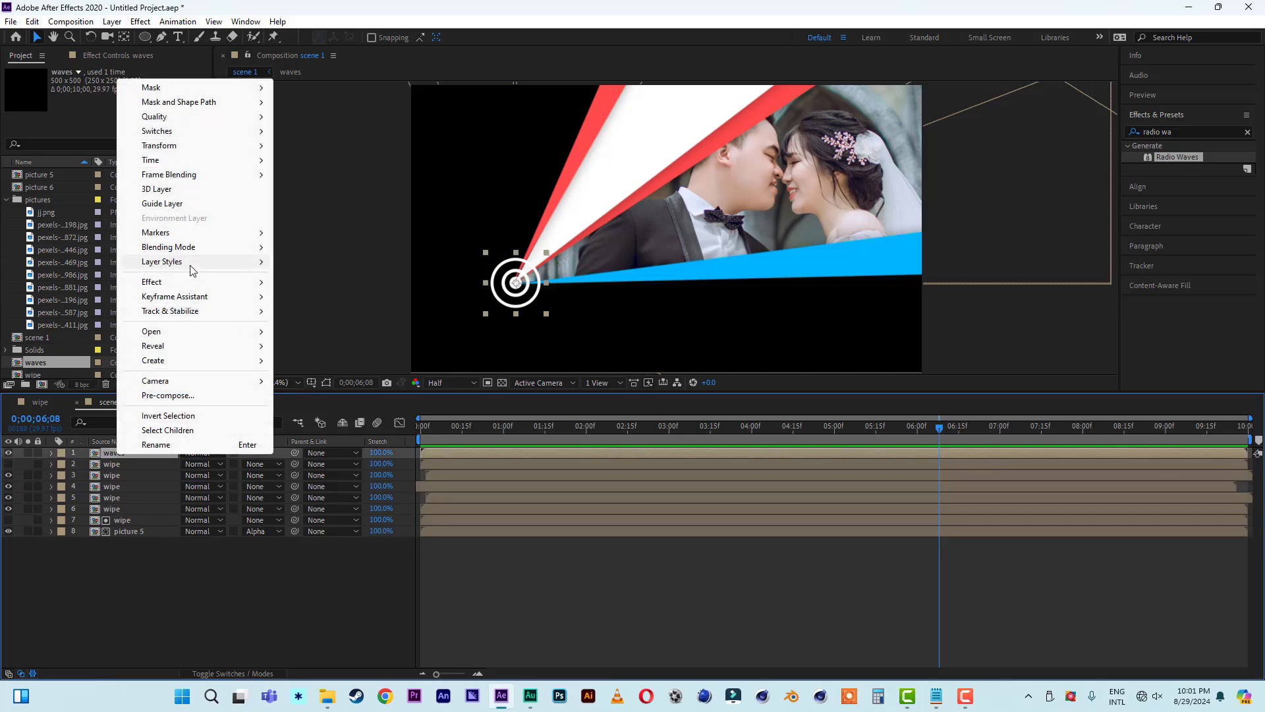
mouse_move(224, 264)
left_click(318, 311)
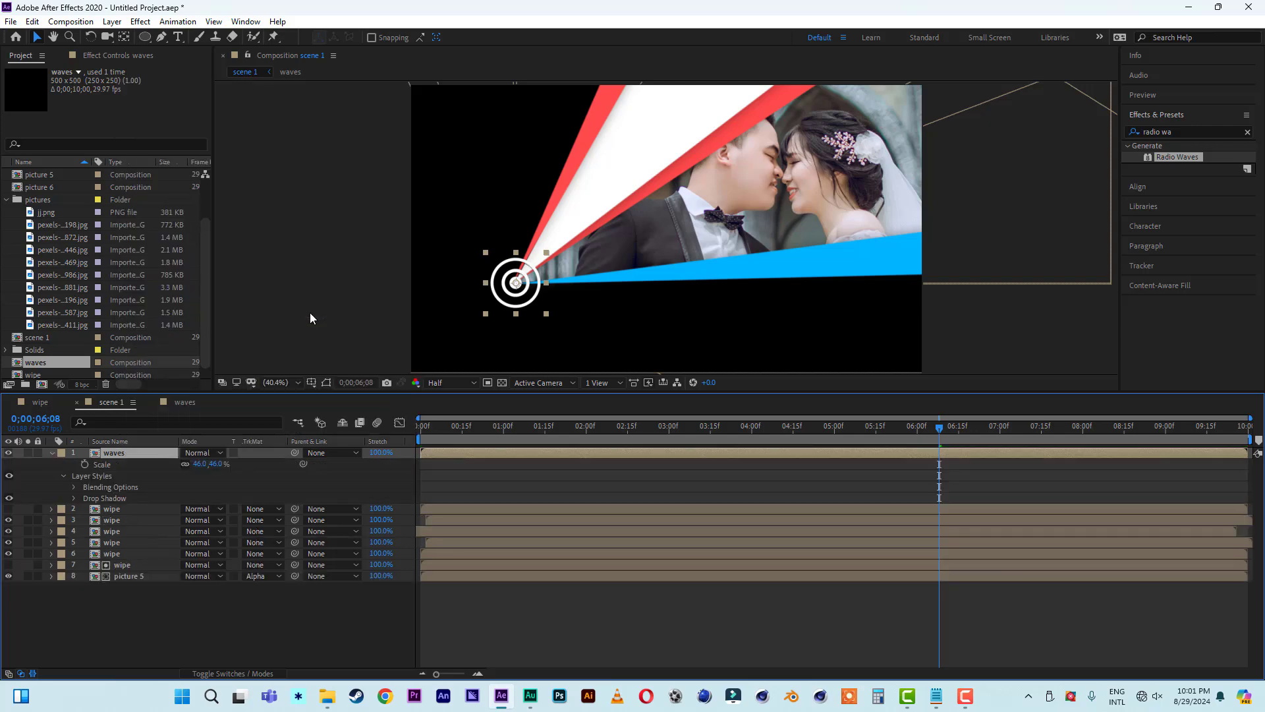
Step: Set the waves layer's drop shadow to size 0 and distance 20, judging it against the transparency grid
left_click(72, 500)
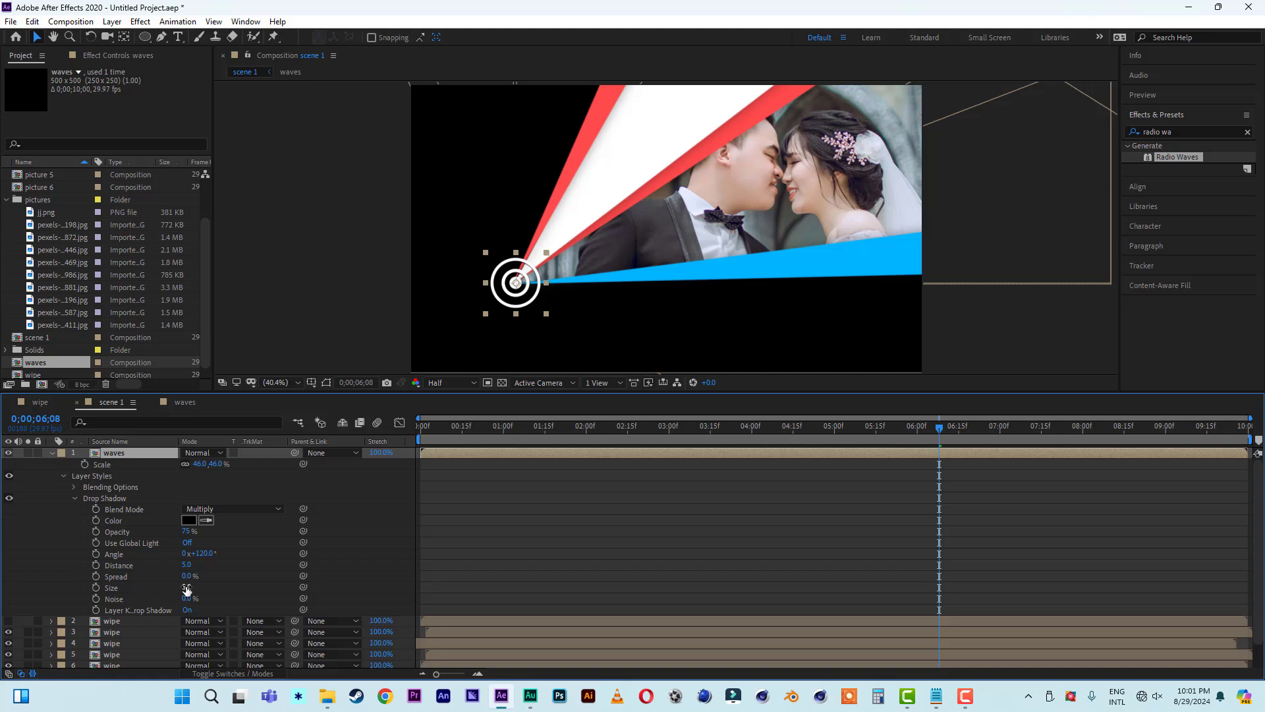
left_click_drag(187, 588, 197, 564)
left_click(501, 384)
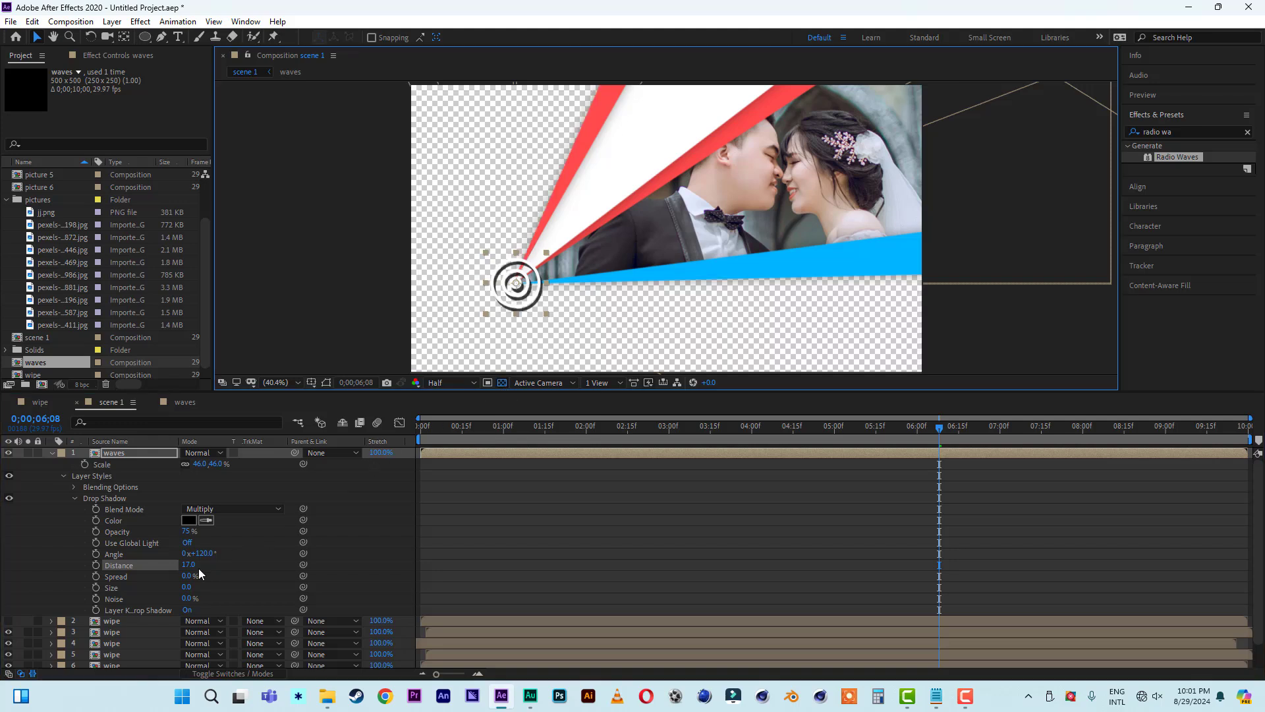
left_click(188, 564)
left_click(249, 581)
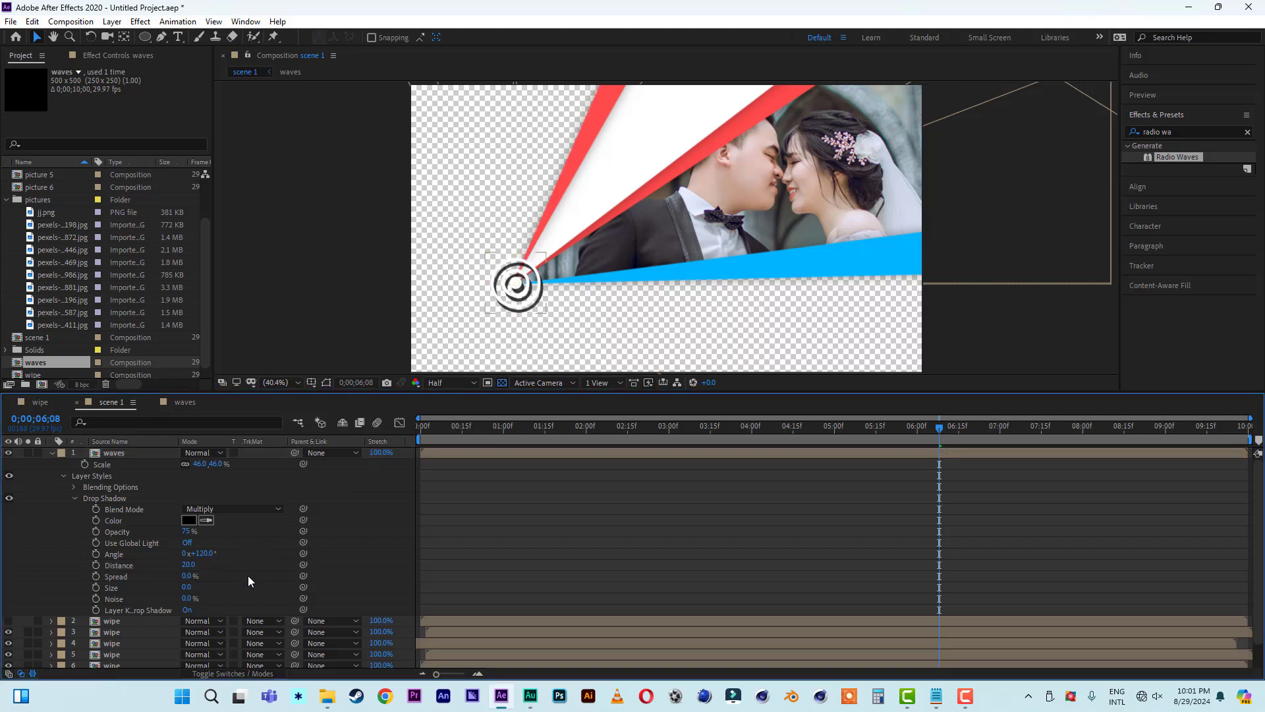
Step: Set the waves drop shadow's opacity to 30%, then collapse the layer and turn the transparency grid off
left_click(187, 531)
left_click(239, 544)
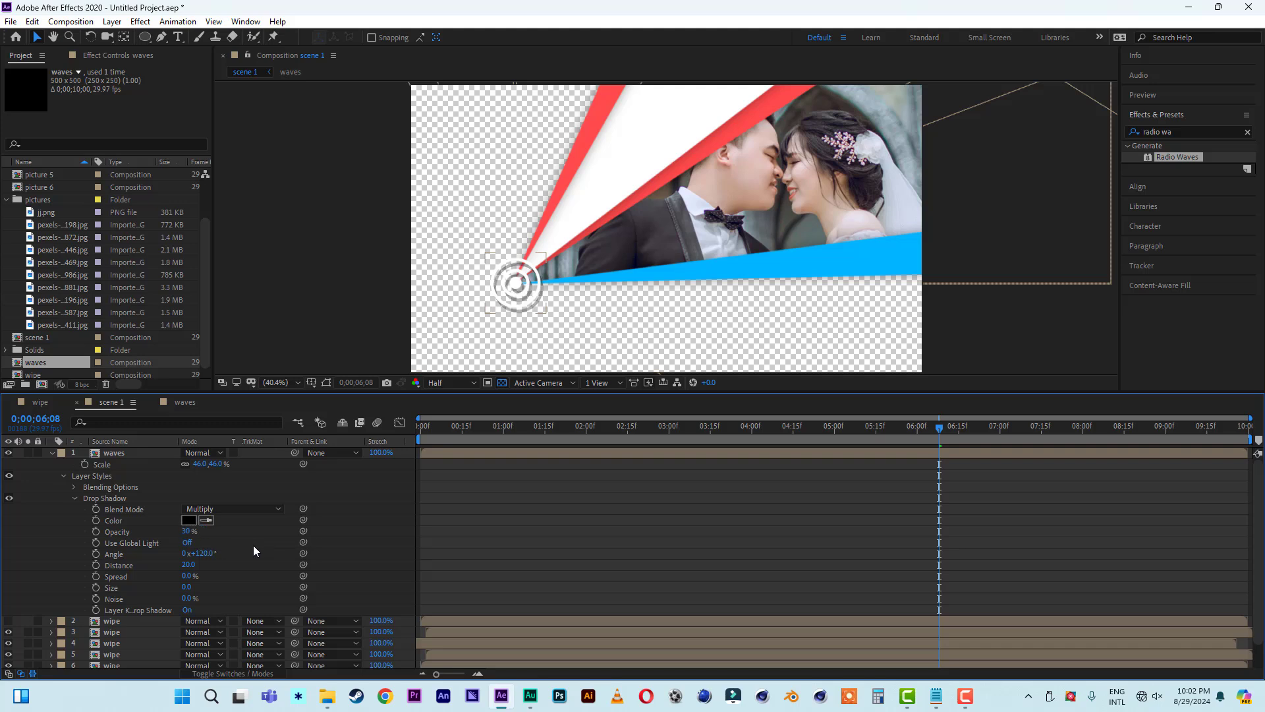
left_click(52, 453)
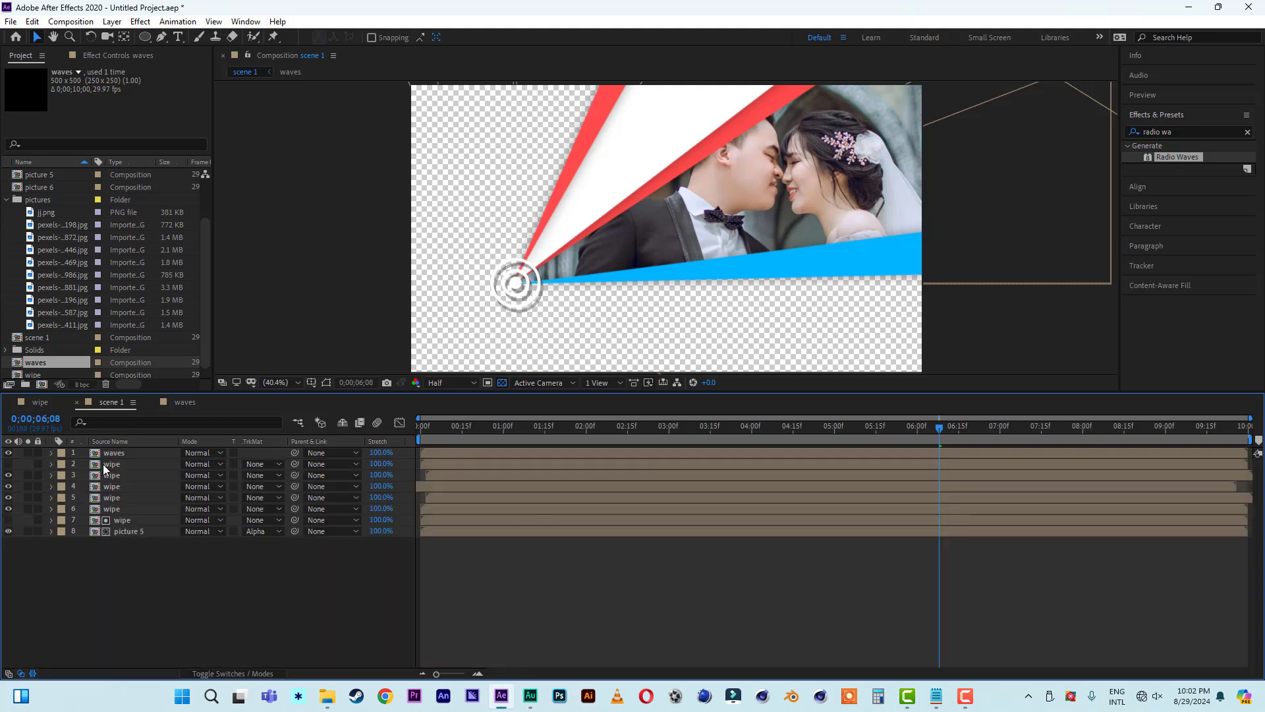
left_click(111, 454)
left_click(125, 577)
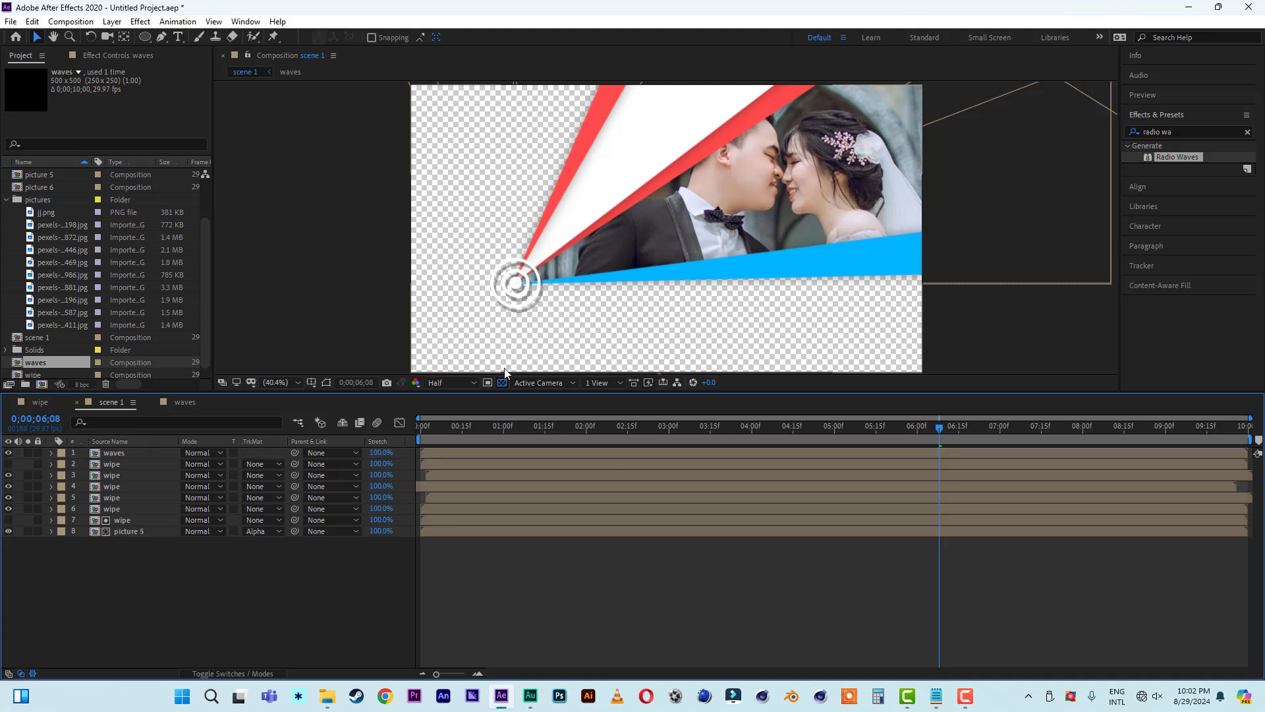
left_click(502, 383)
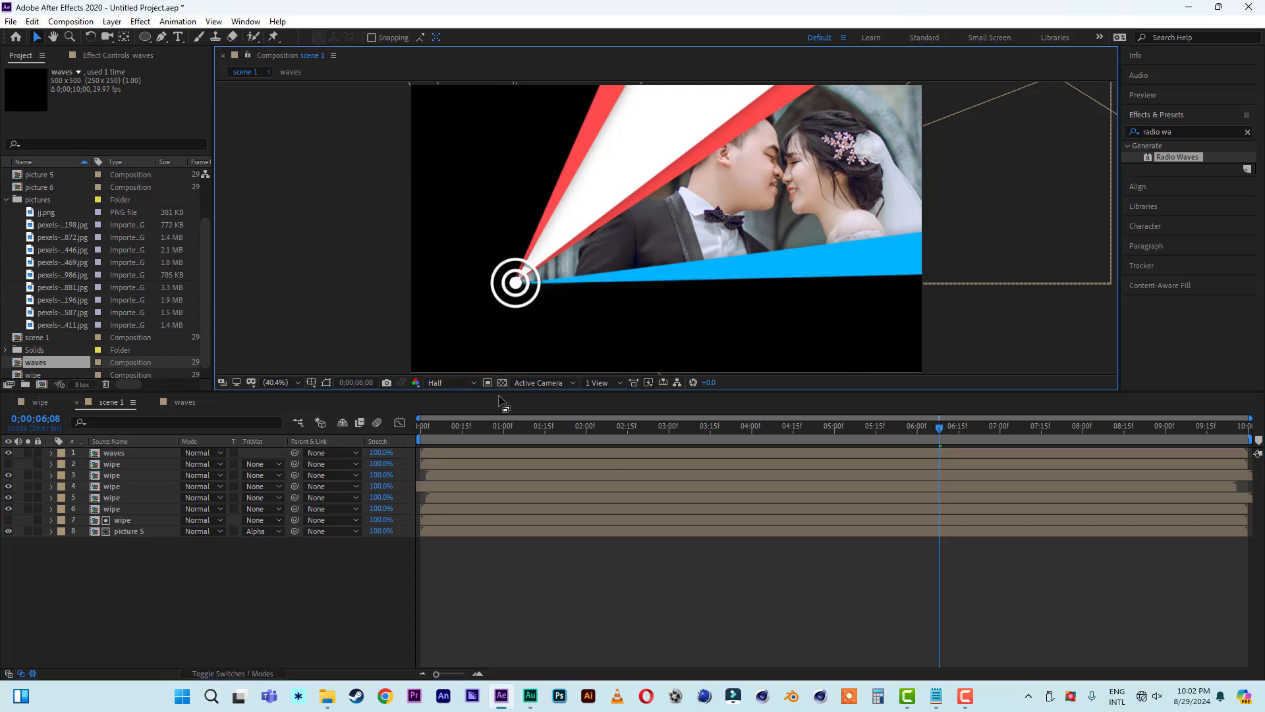
Step: Duplicate the wipe matte layer above picture 5, move the copy beneath picture 5 and make it visible
left_click(126, 531)
left_click(127, 521)
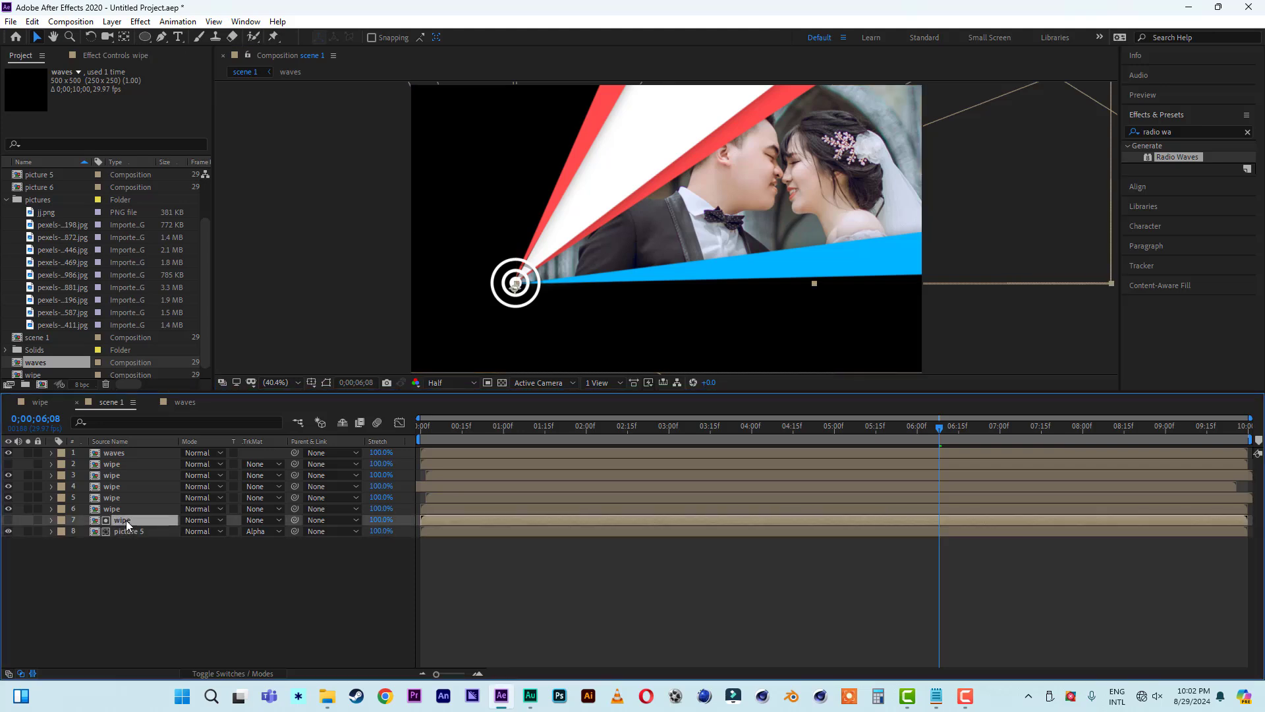
key("ctrl+d")
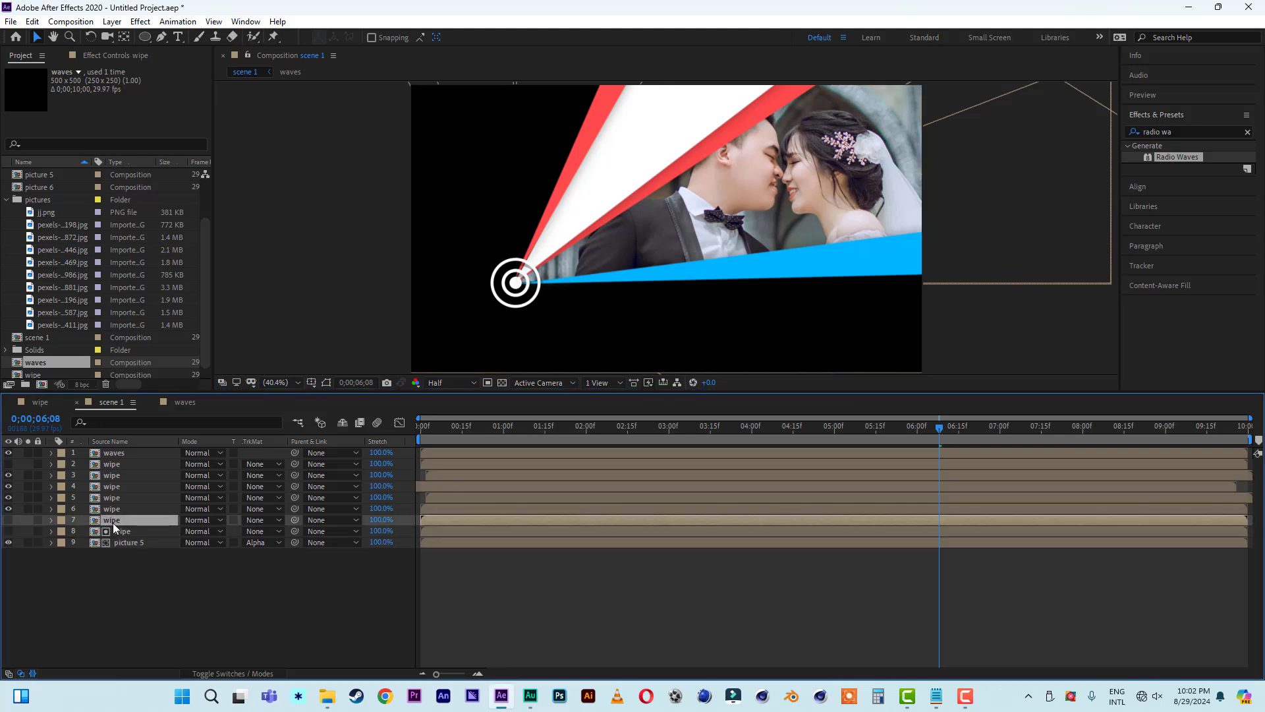
left_click_drag(114, 525, 122, 563)
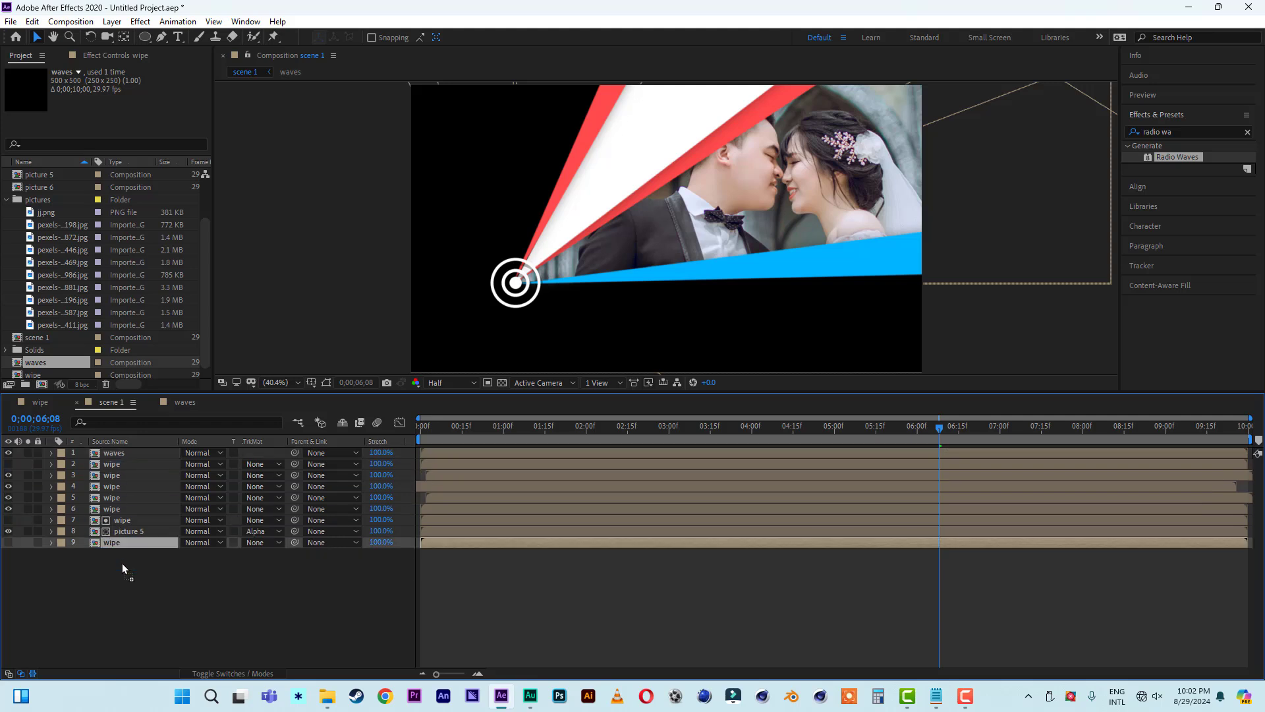
left_click(9, 543)
Step: Set the bottom wipe layer's rotation keyframe at 0;00;05;00 to -2 revolutions
key("r")
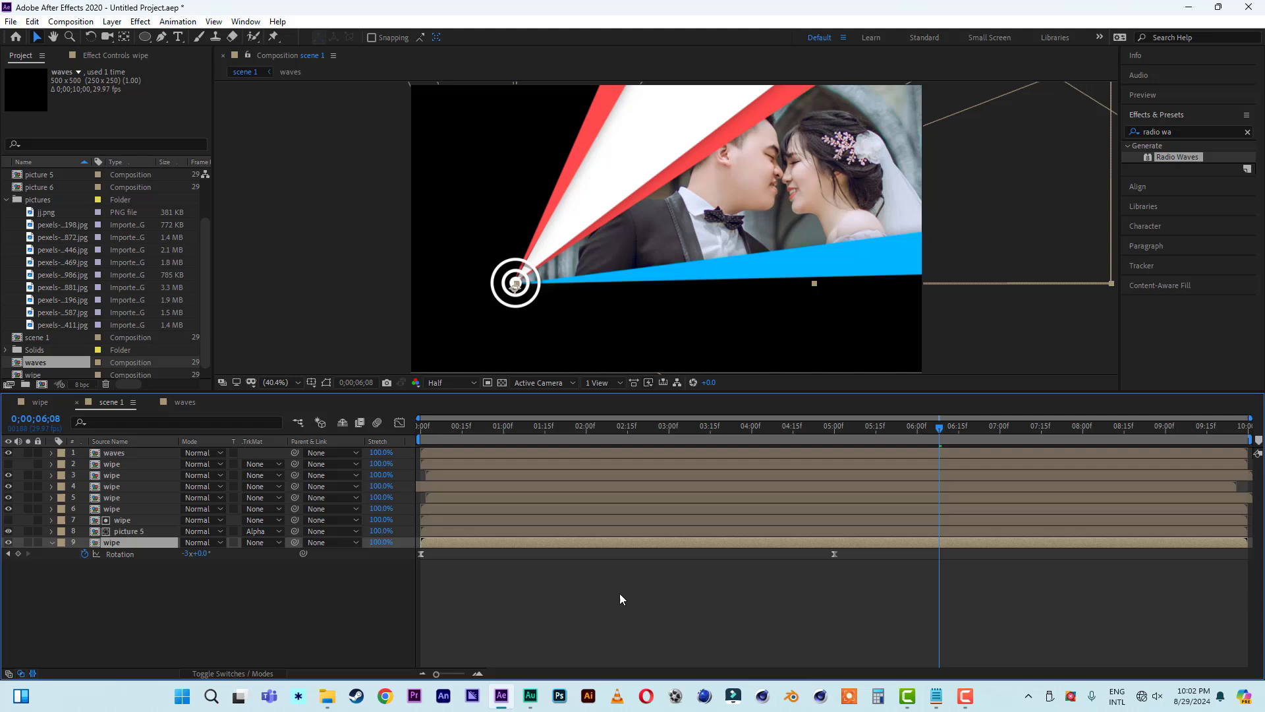
left_click(835, 424)
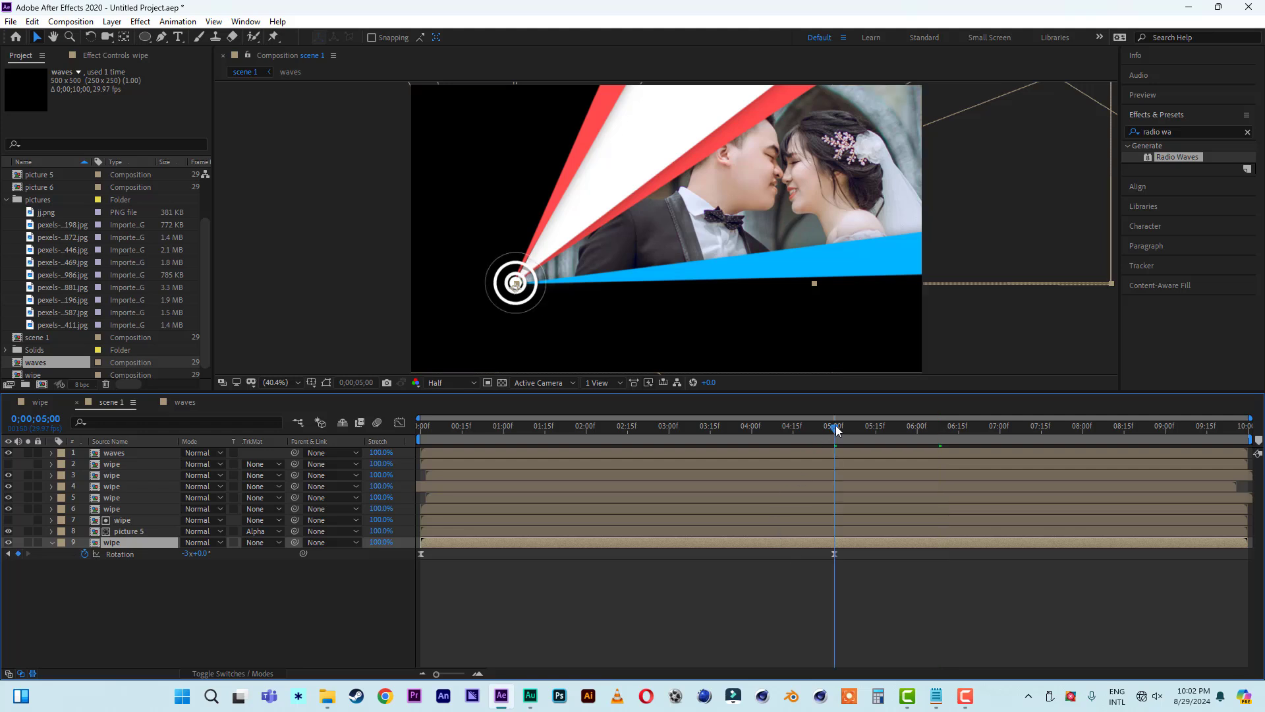
left_click(186, 553)
type("-2")
left_click(254, 634)
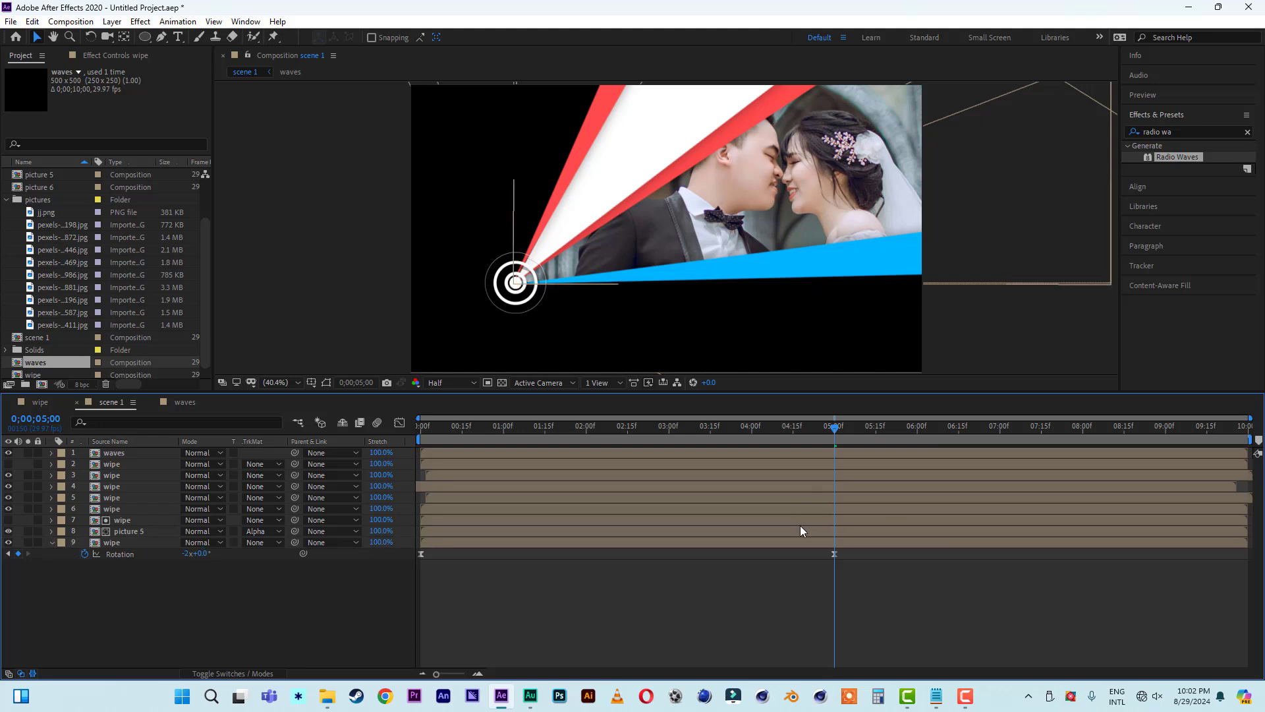
Step: Shorten the incoming ease handle of the bottom wipe's last rotation keyframe in the speed graph, to about the 3-second mark
left_click(834, 554)
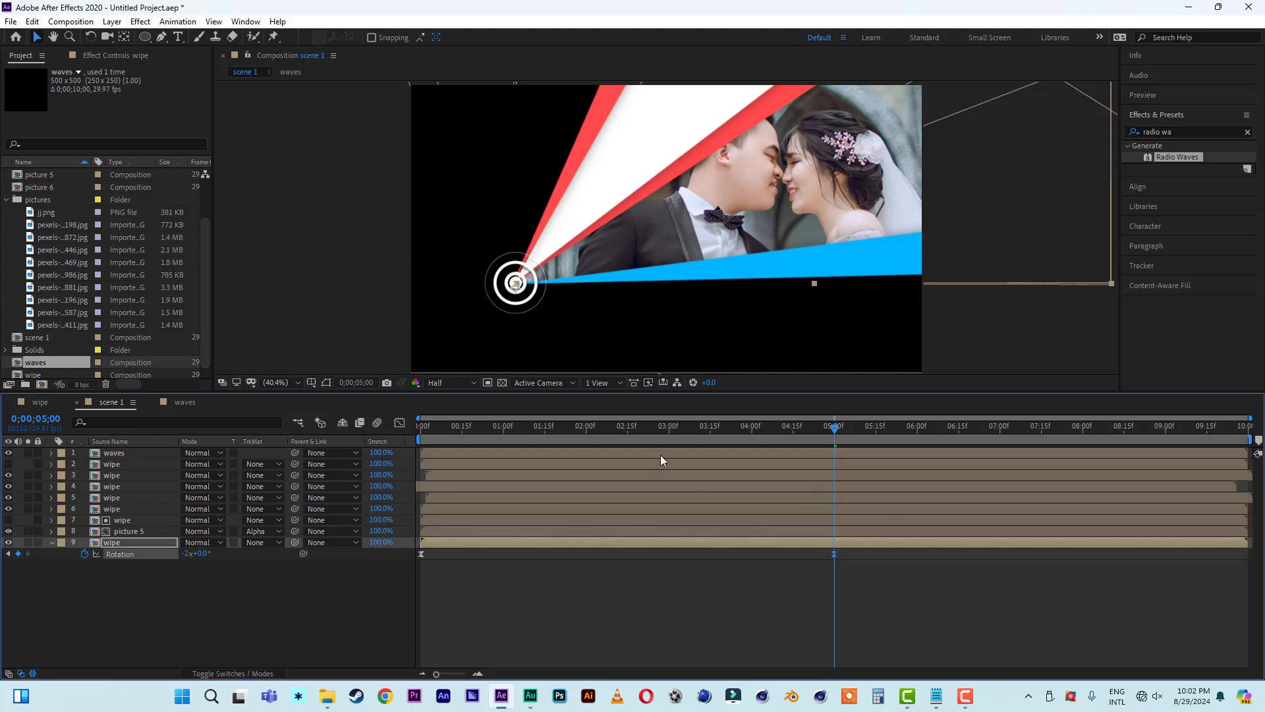
left_click(399, 422)
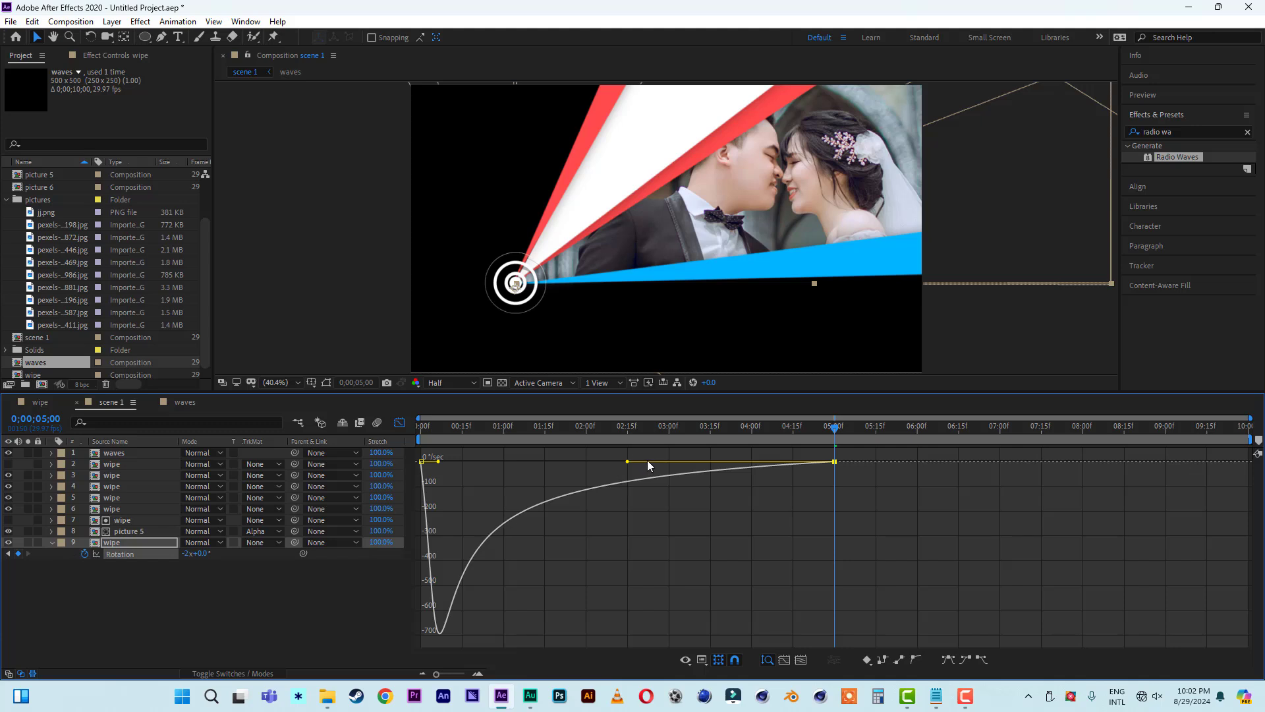
left_click_drag(627, 461, 670, 464)
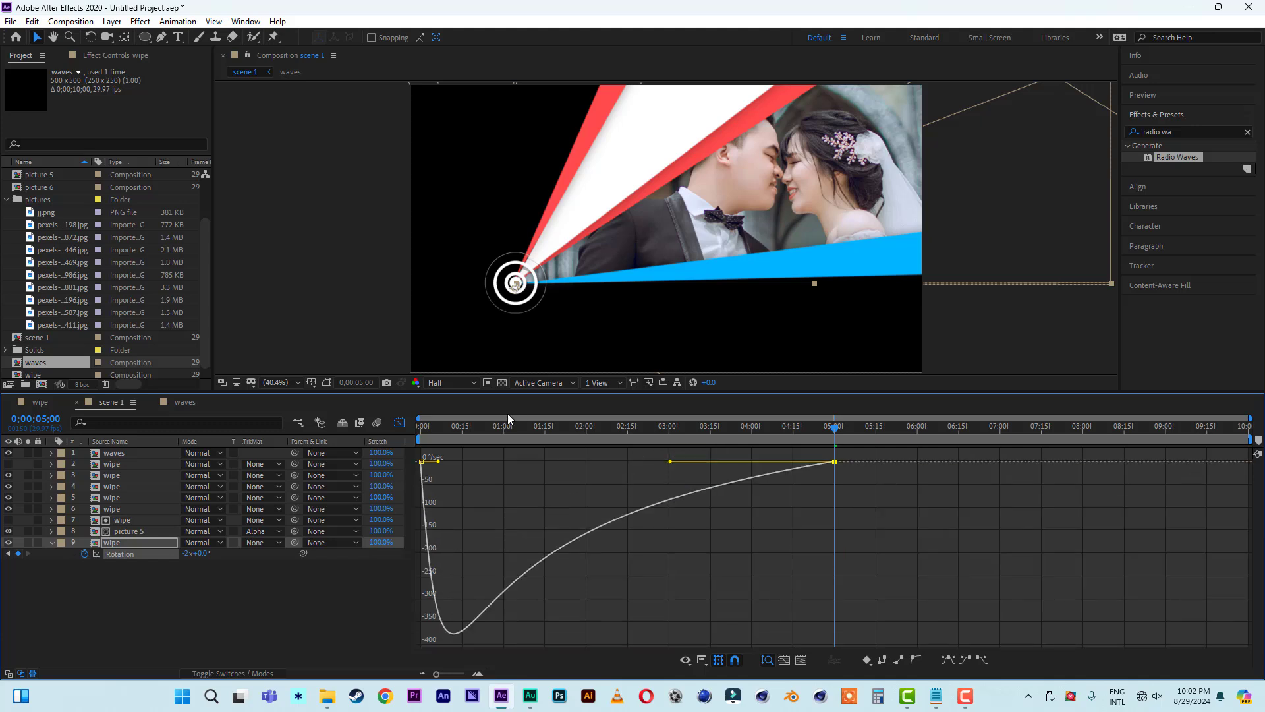
Step: Play scene 1 from the start to check the bottom wipe's rotation against the other wedges
left_click_drag(491, 426, 410, 424)
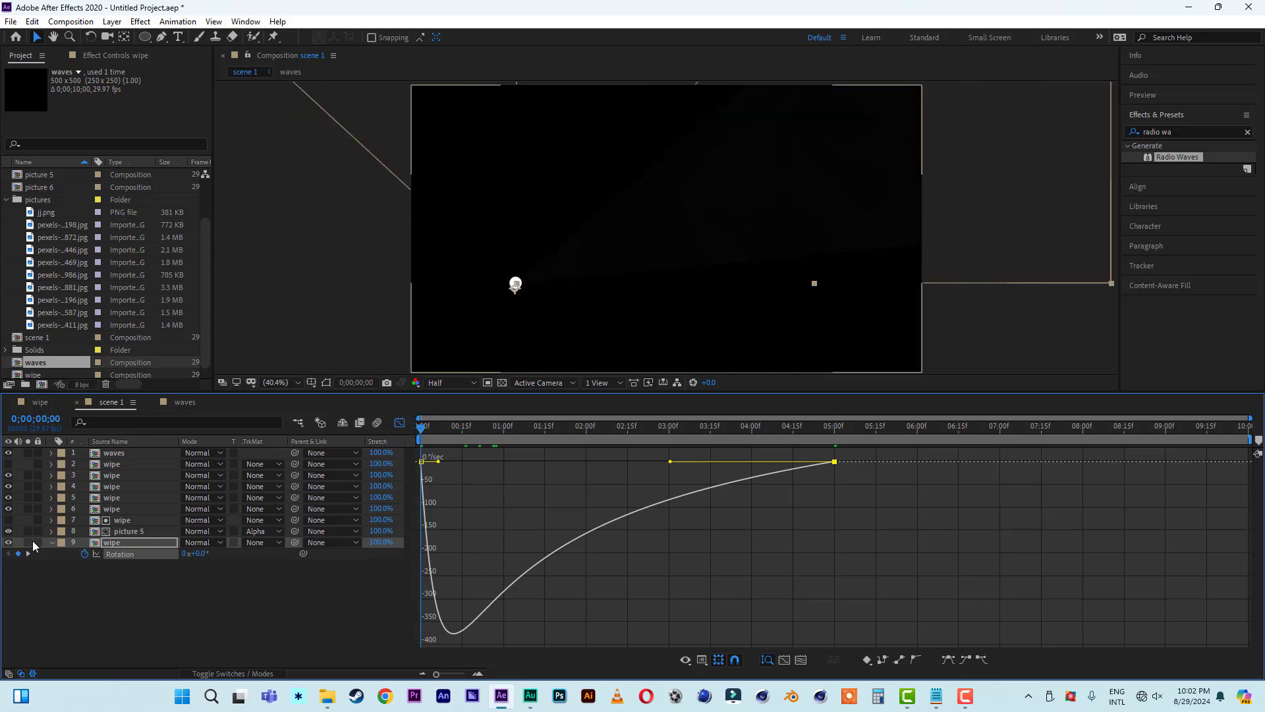
key("space")
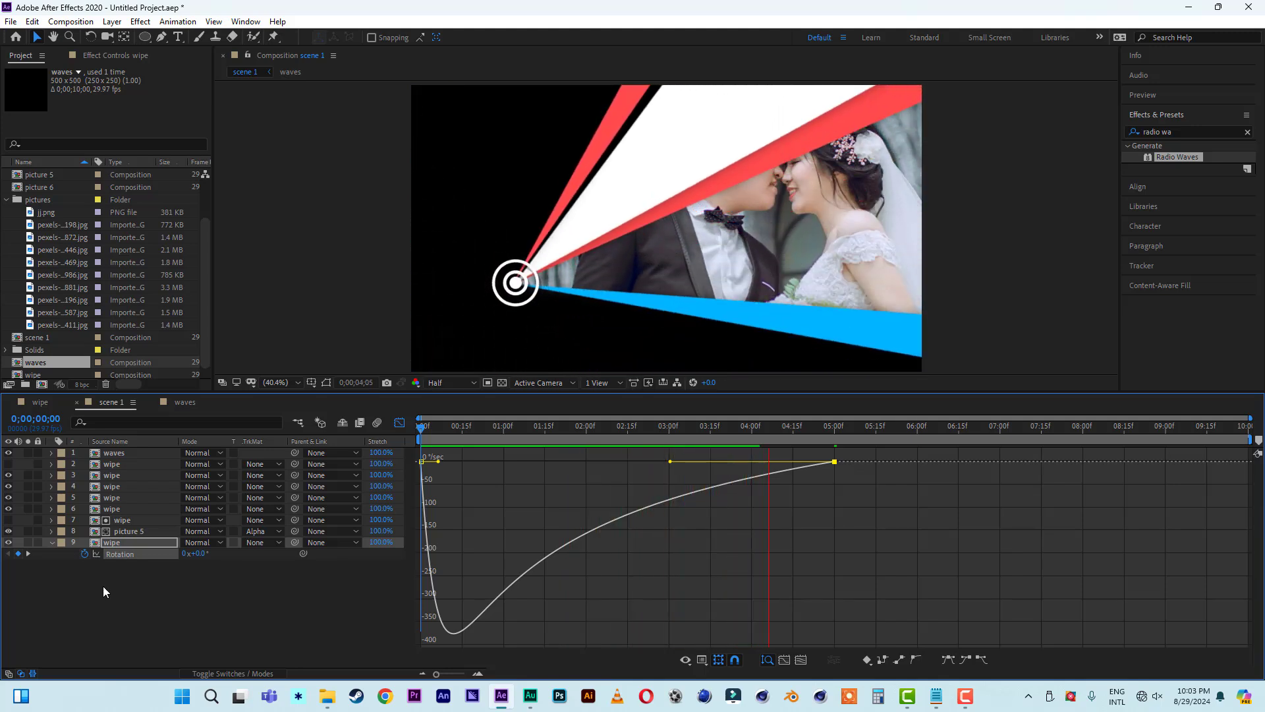
key("space")
key("space")
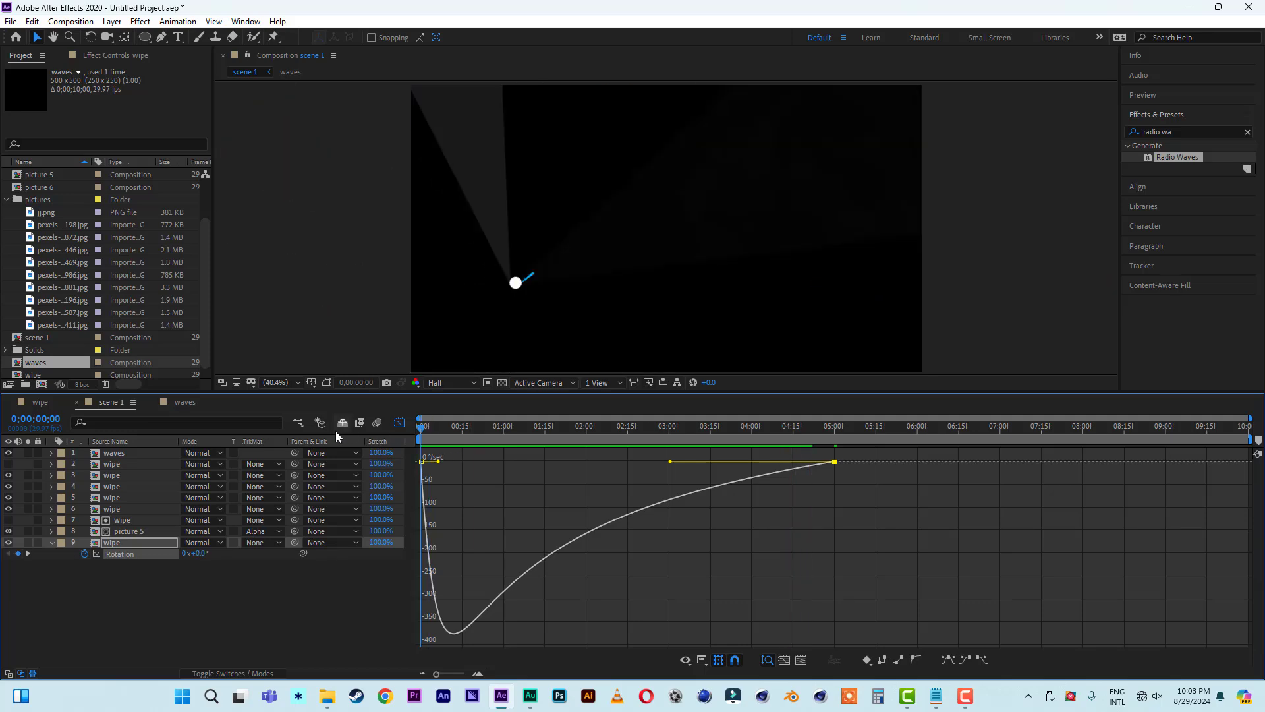
key("space")
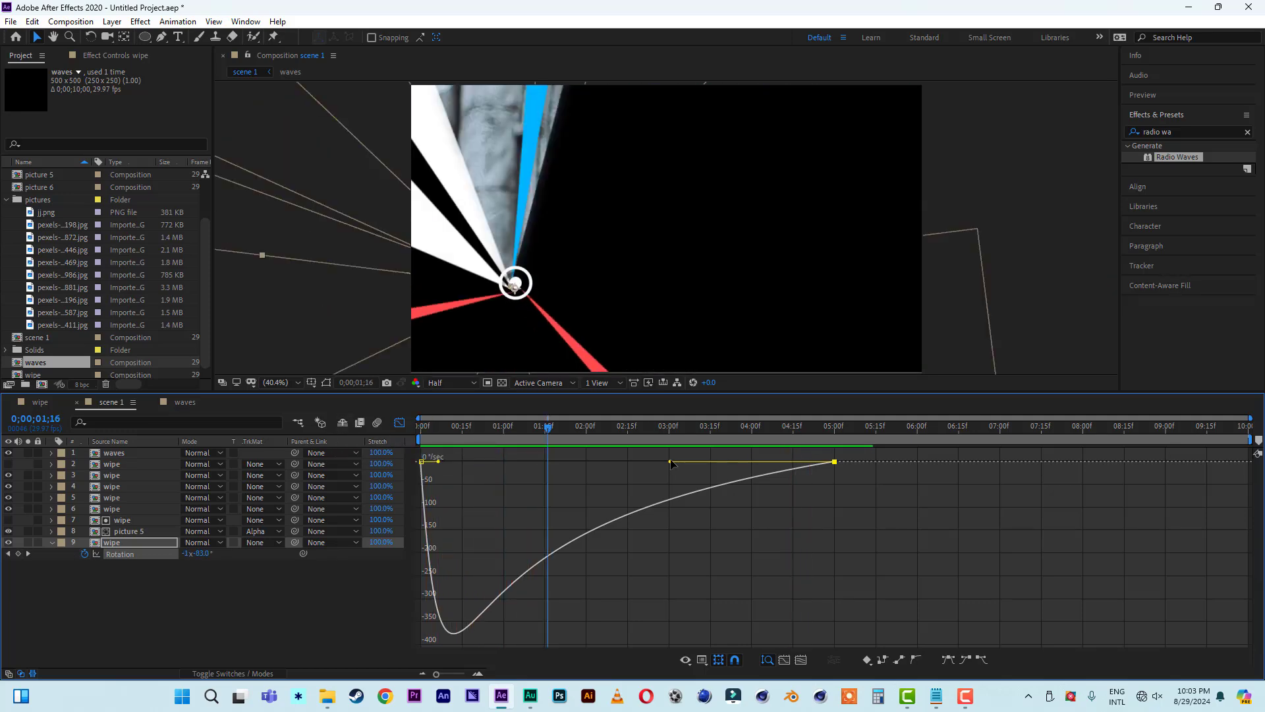
Step: Shorten the last rotation keyframe's ease handle to about the 3.5-second mark, preview the motion and close the graph editor
left_click_drag(672, 463, 717, 460)
key("space")
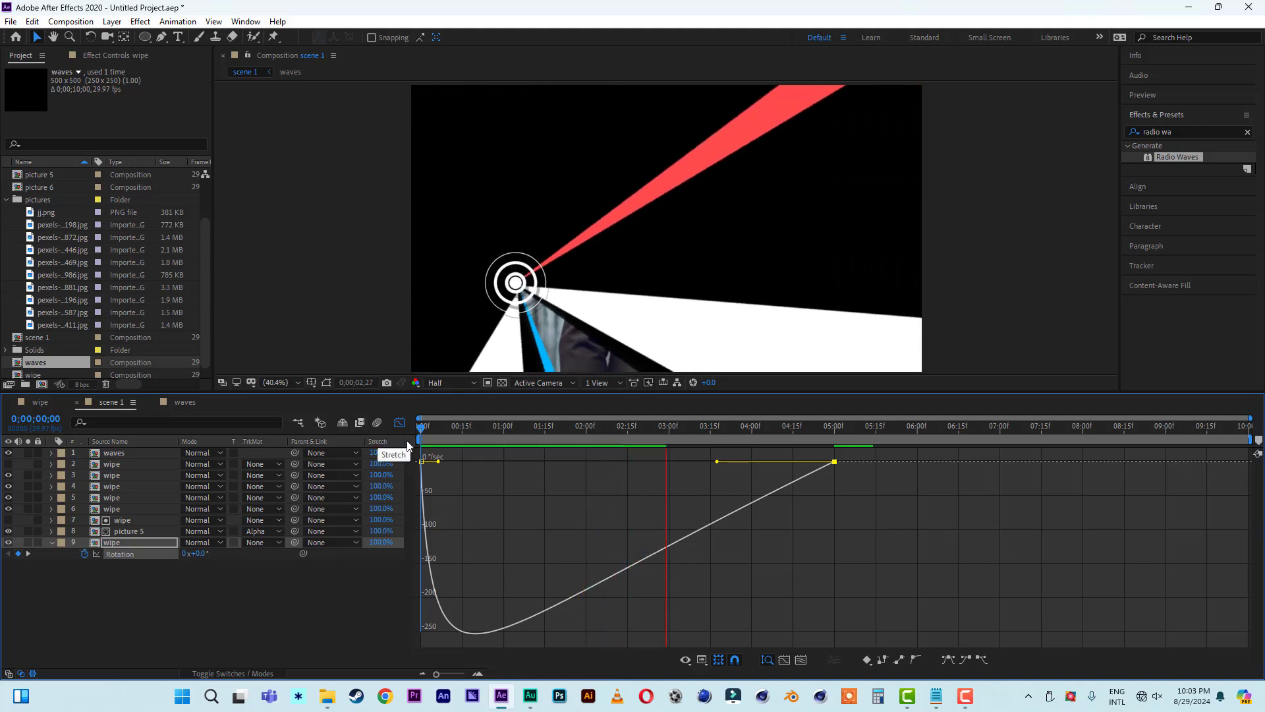
key("space")
left_click(399, 422)
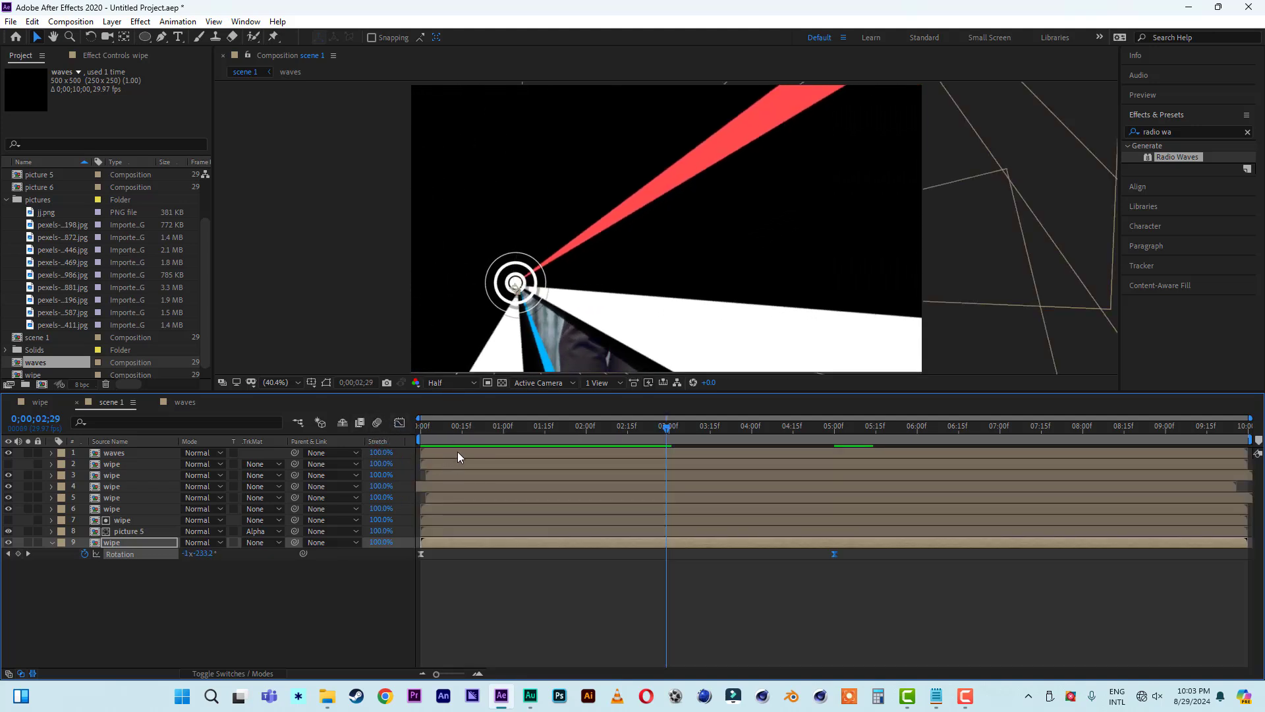
Step: With mask paths shown, add a rotation keyframe to the bottom wipe layer at 0;00;01;26 and delete its keyframe at 0;00;05;00
left_click_drag(425, 439, 489, 433)
left_click(326, 382)
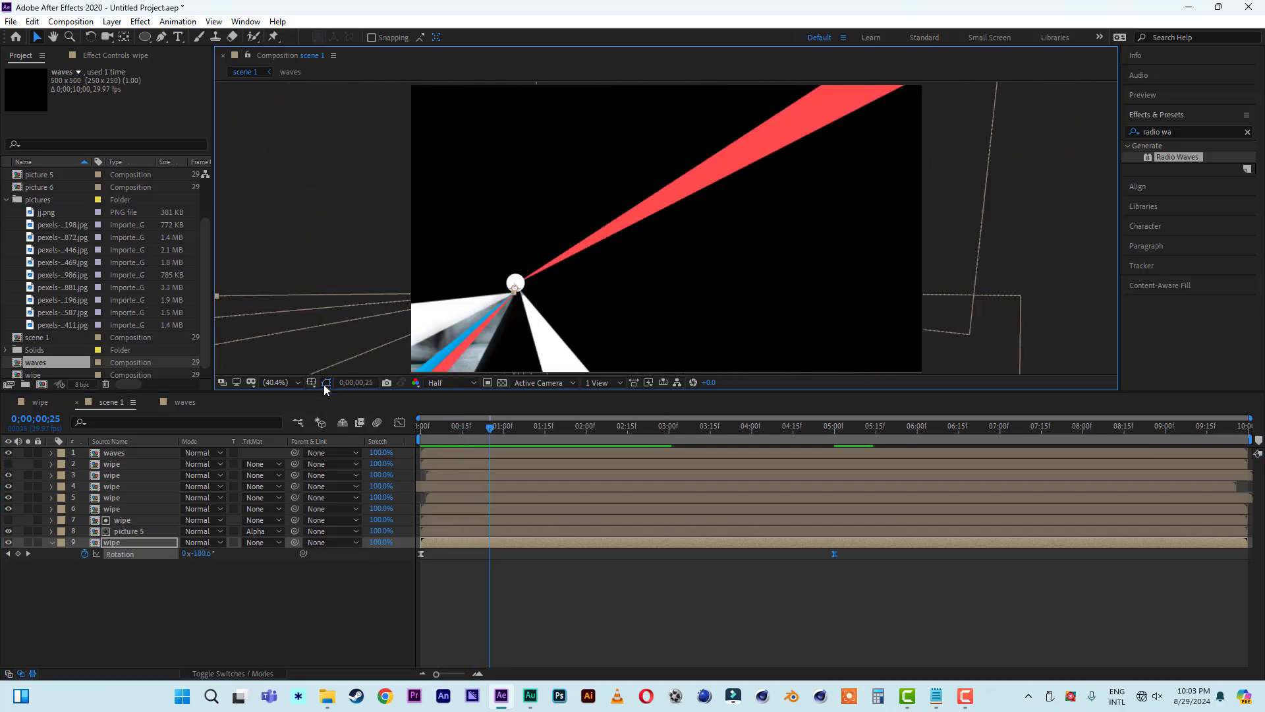
left_click_drag(466, 430, 575, 429)
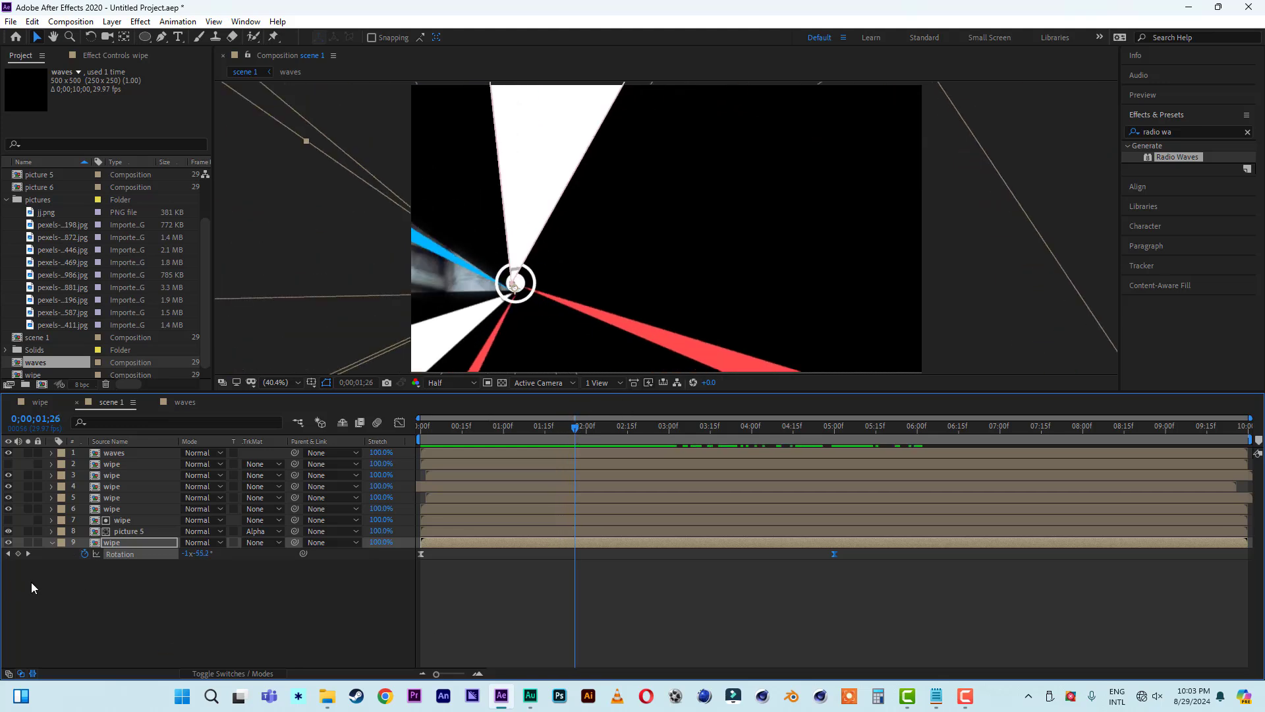
left_click(17, 554)
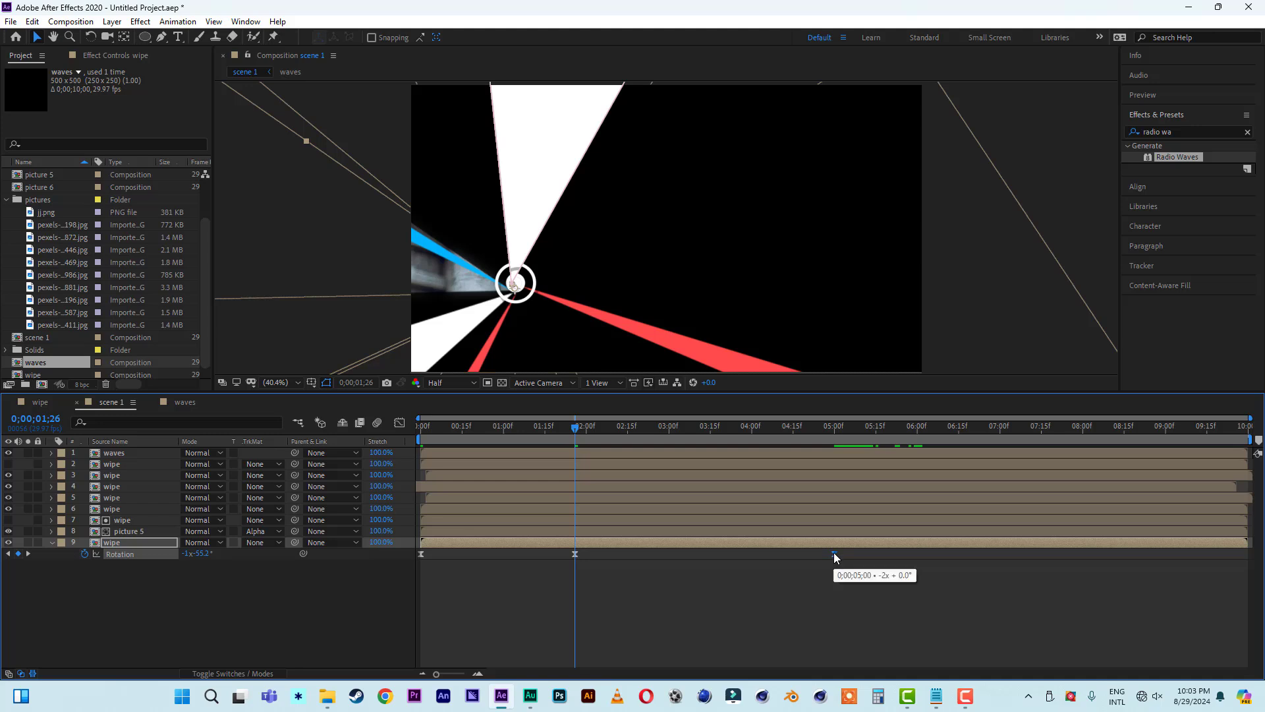
key("Delete")
Step: Widen the bottom wipe layer's triangular mask by pulling one outer corner far away from the other outer corner
scroll(613, 281, "down", 4)
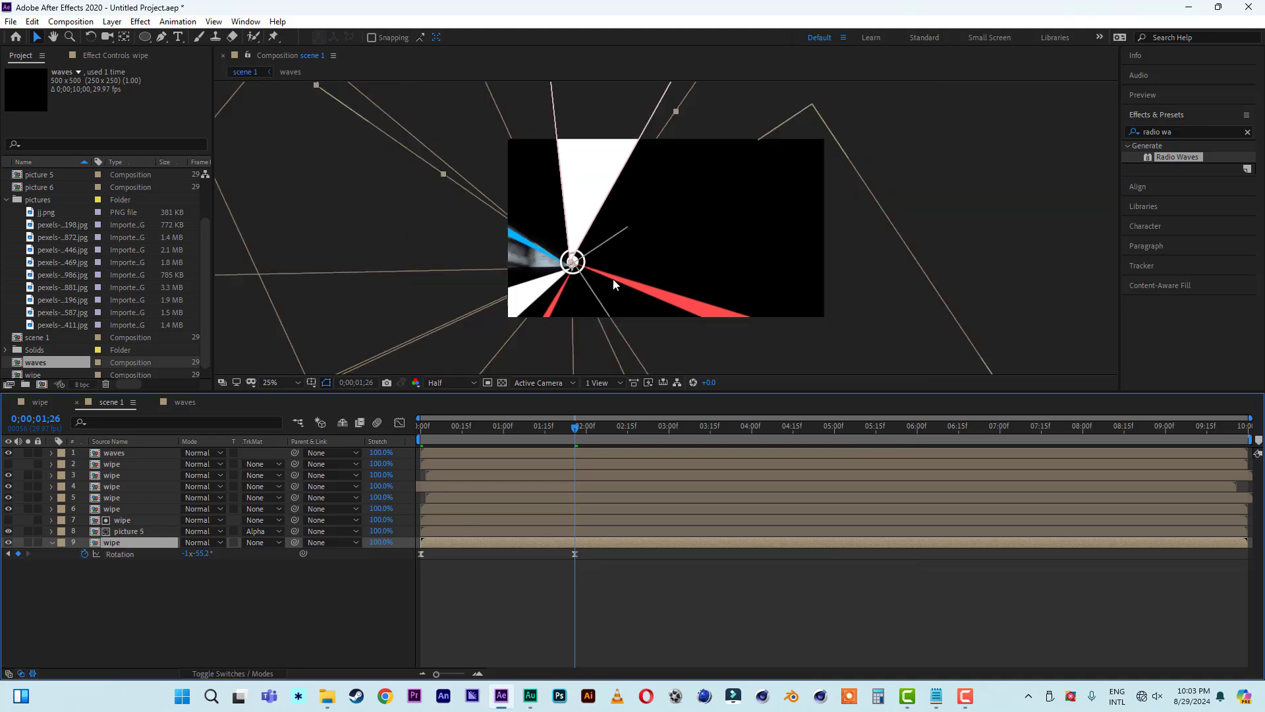
scroll(614, 276, "down", 2)
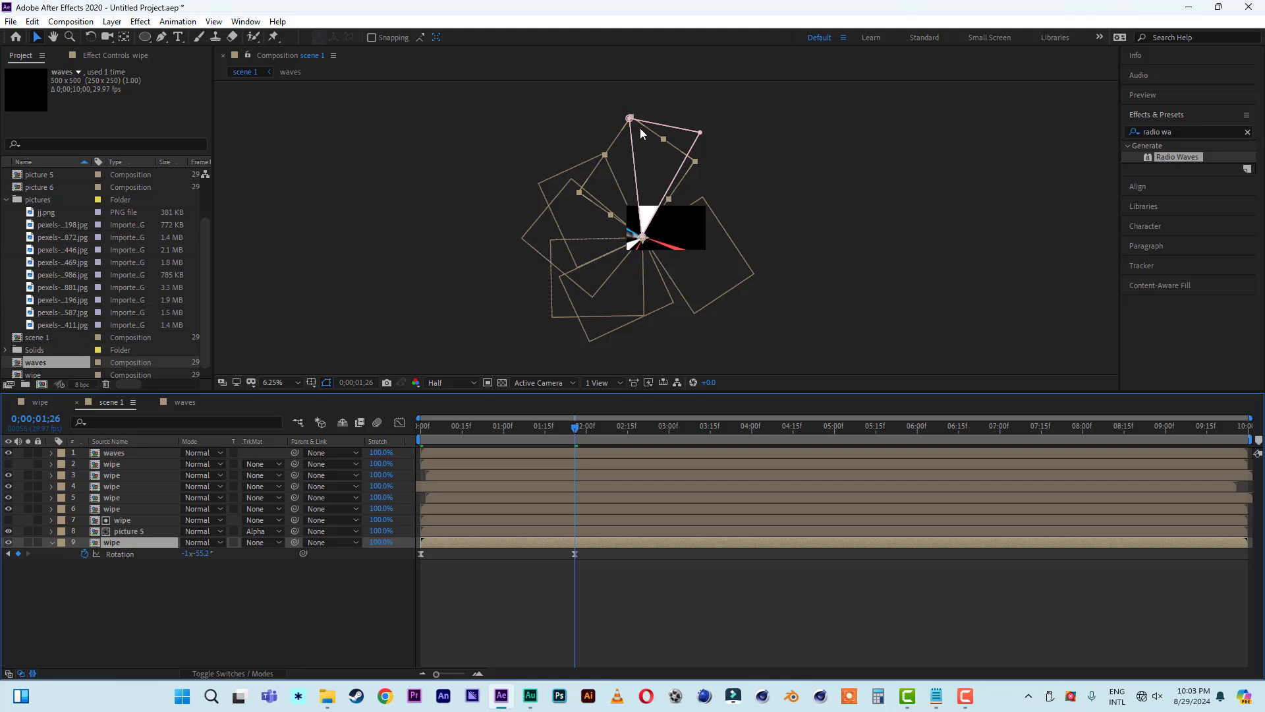
left_click_drag(630, 119, 510, 144)
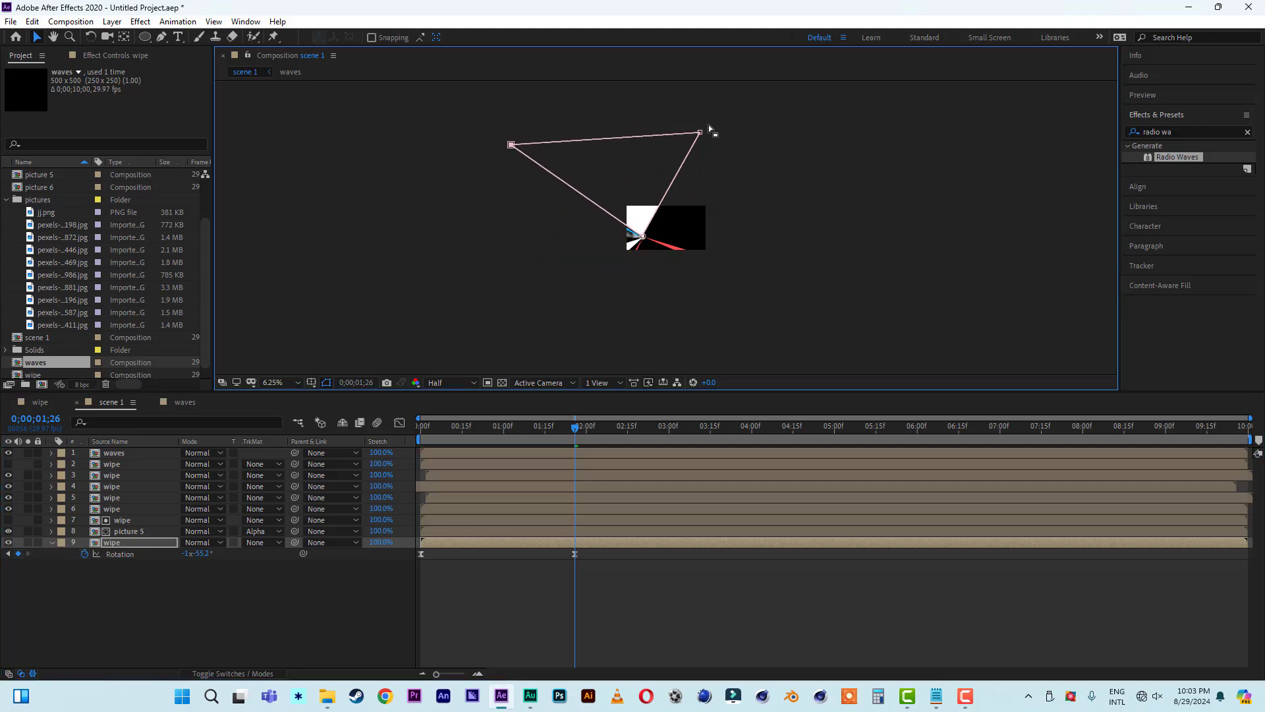
Step: Widen the triangular mask of the bottom wipe layer by moving its two outer points farther apart, then deselect the layer
left_click_drag(701, 135, 718, 135)
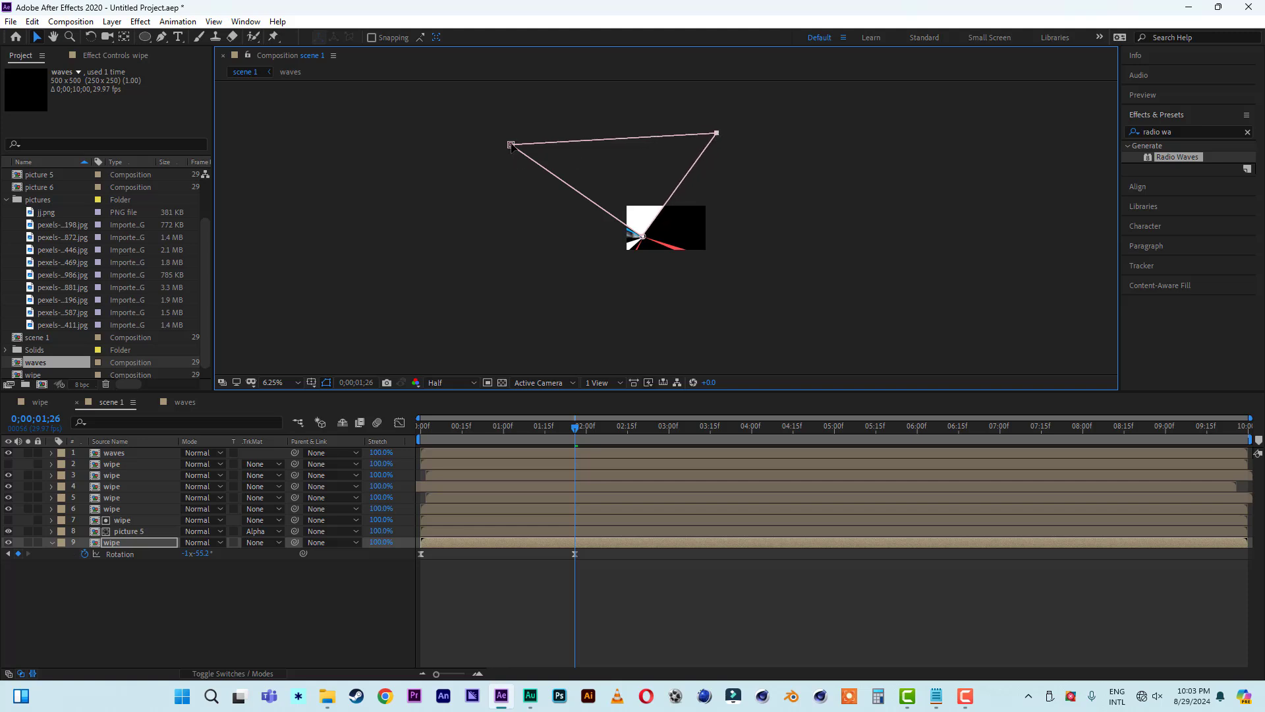
left_click_drag(512, 146, 489, 156)
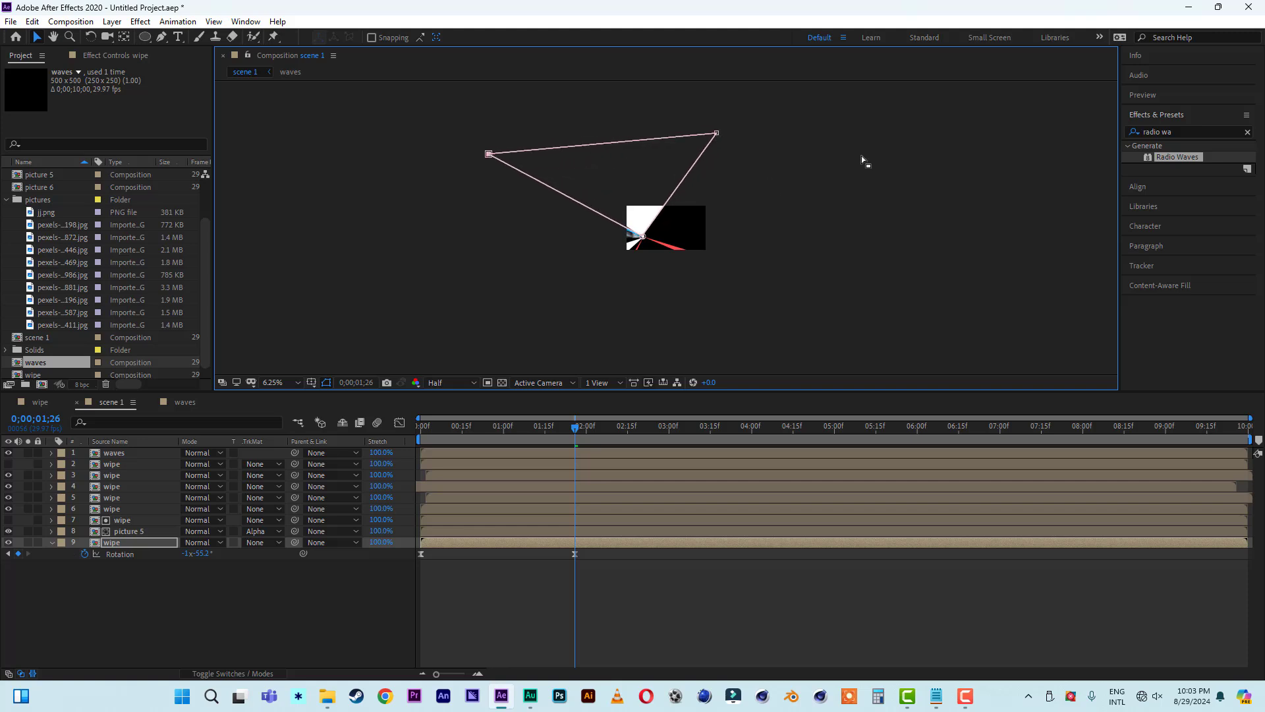
left_click(884, 129)
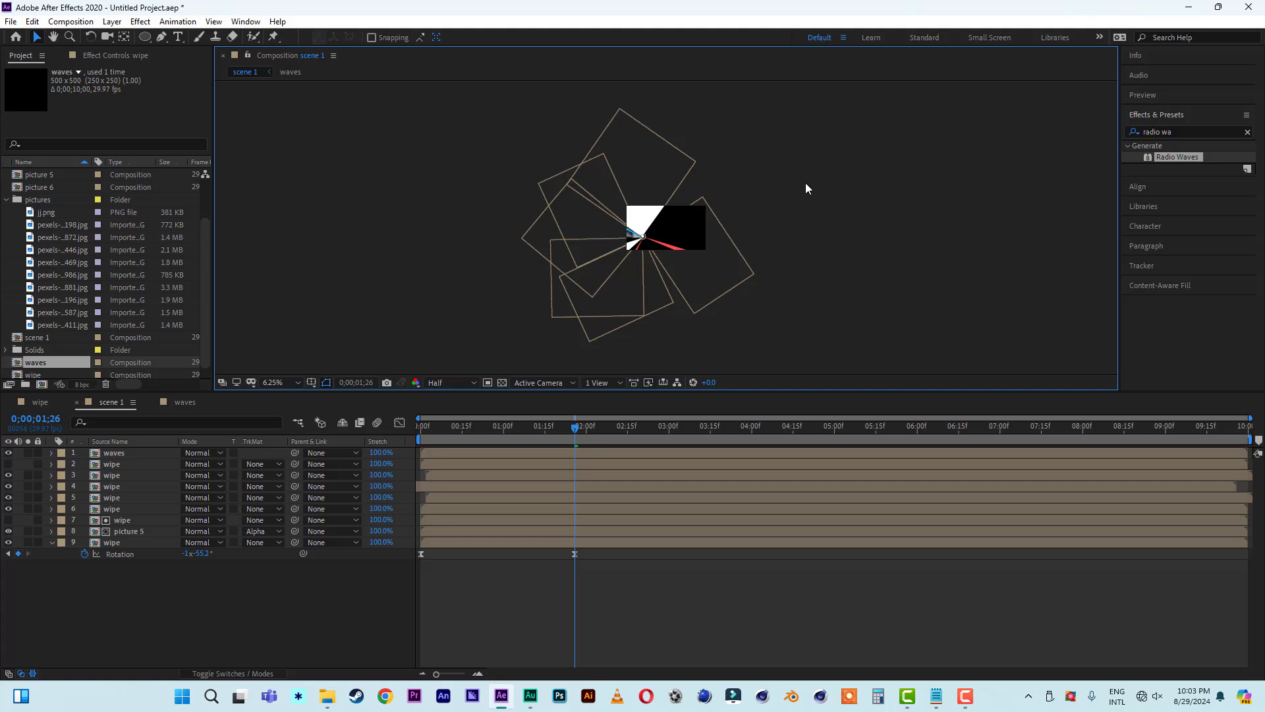
Step: Preview the scene 1 animation from the start
key("period")
key("period")
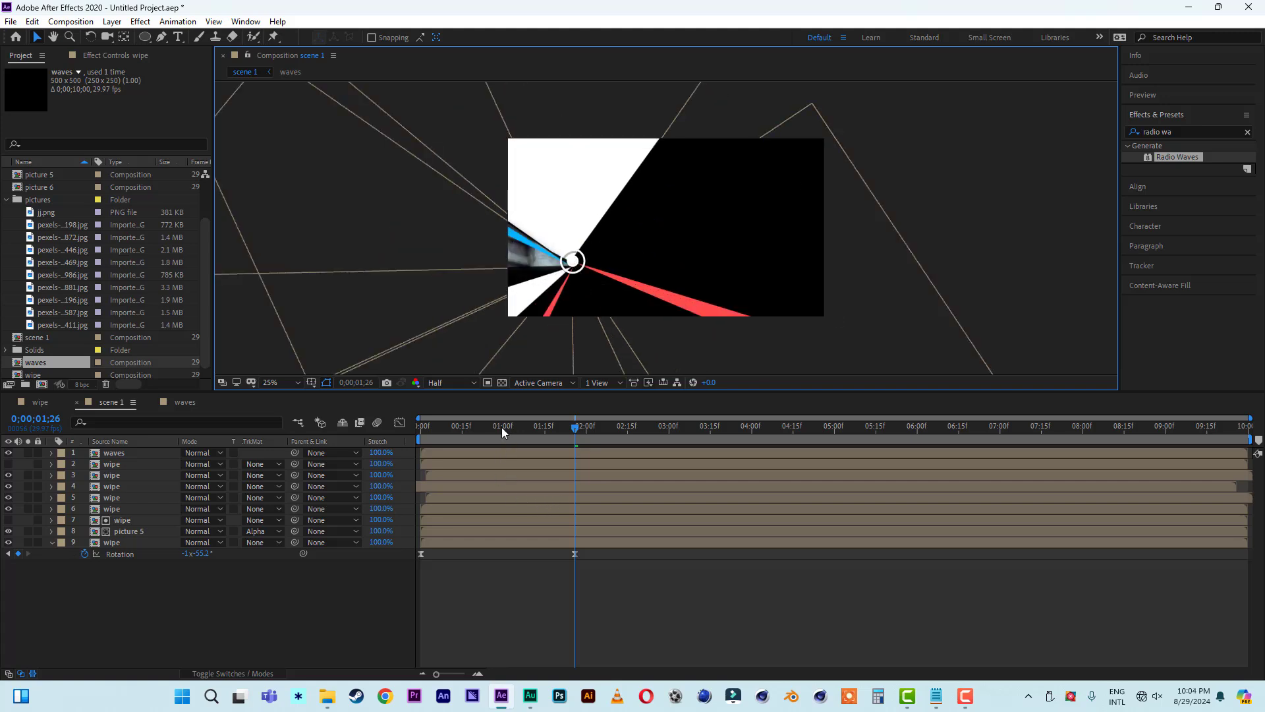
key("Home")
key("space")
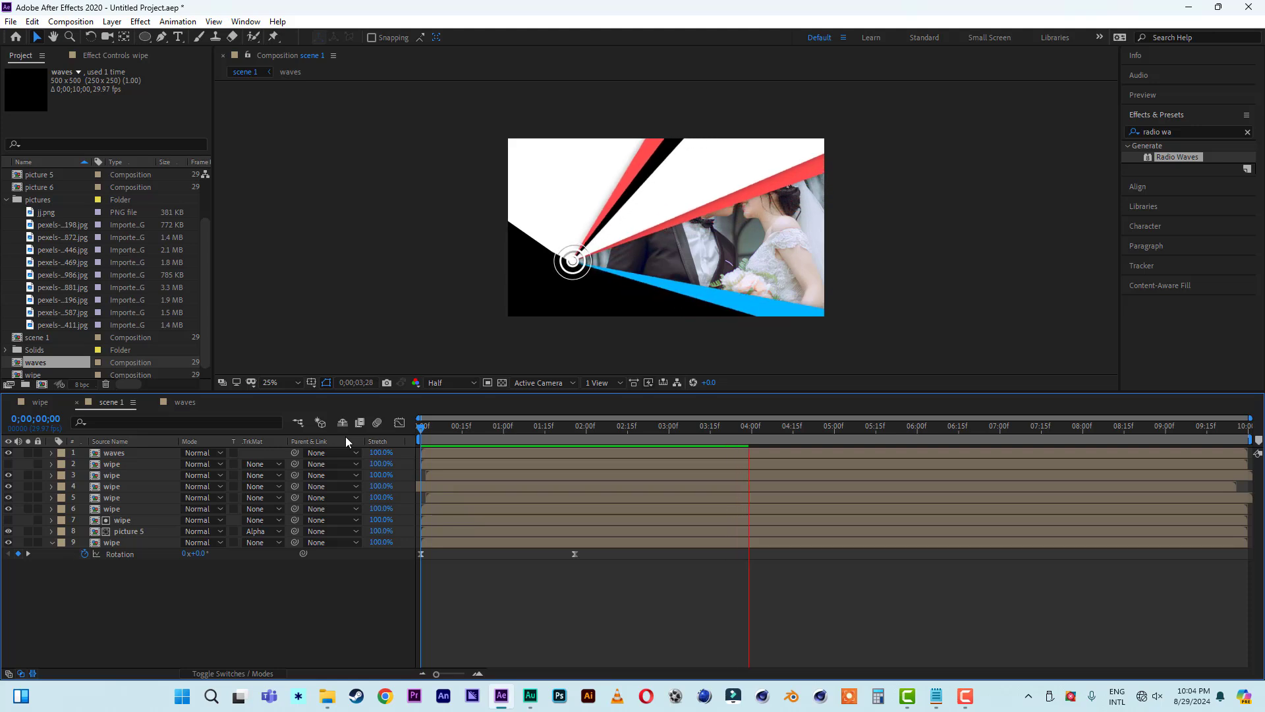
key("space")
Step: Add the picture 3 composition to scene 1 directly beneath the bottom wipe layer
left_click(588, 543)
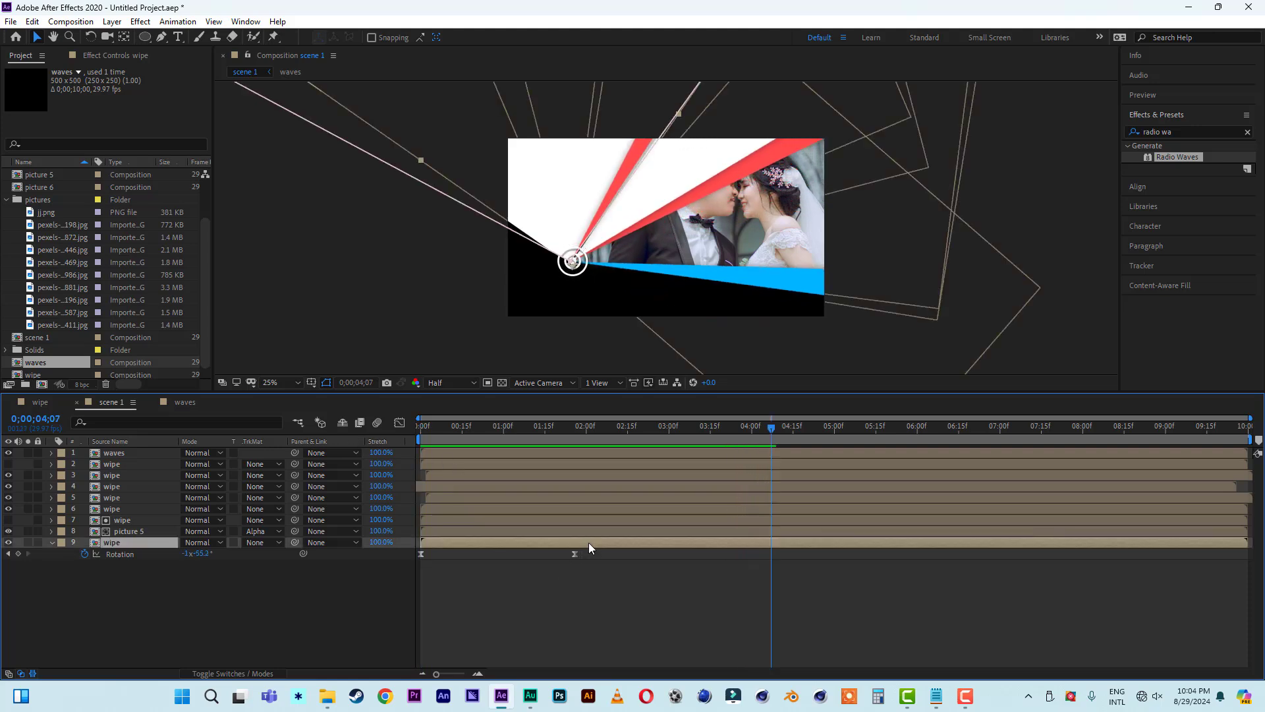
scroll(84, 302, "up", 2)
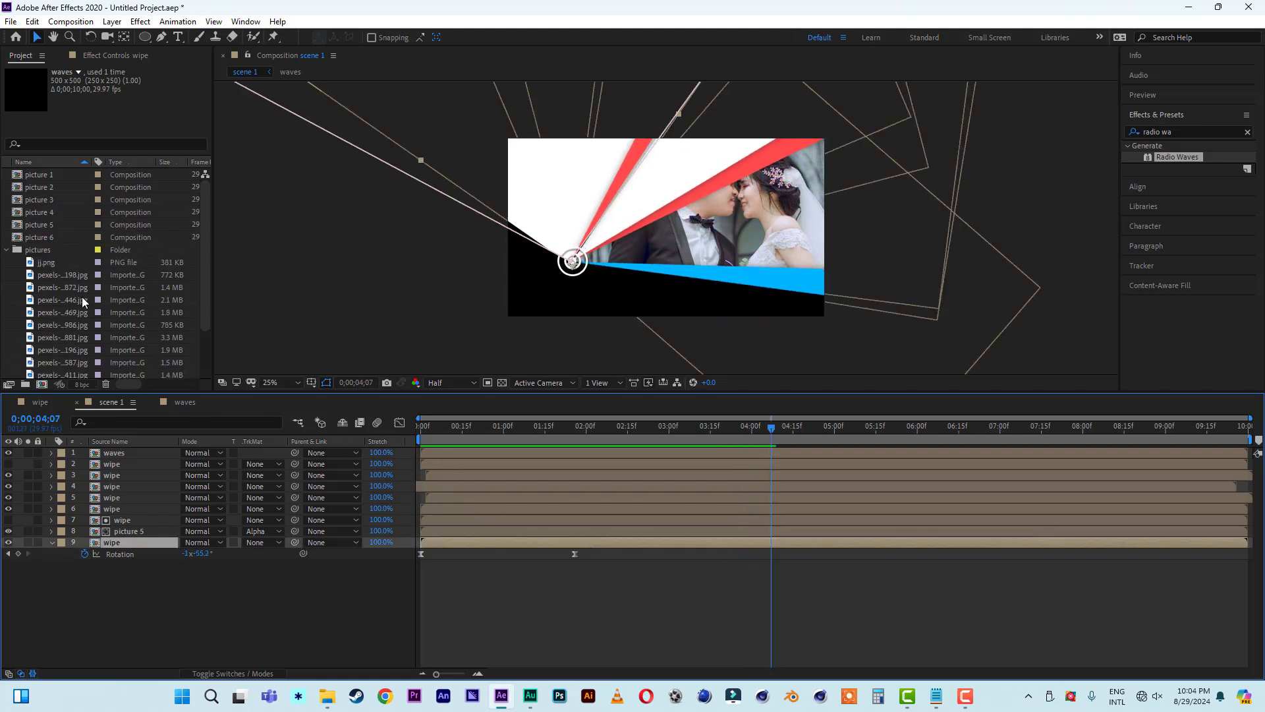
left_click(39, 212)
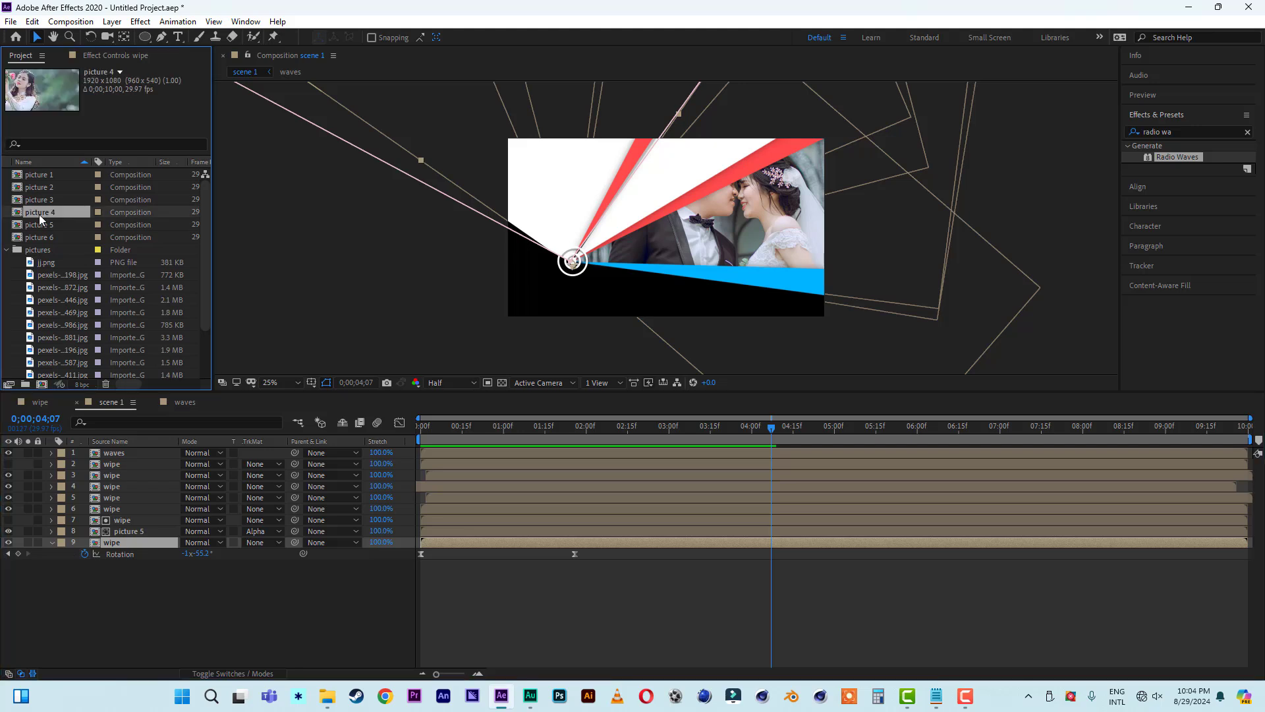
left_click(41, 199)
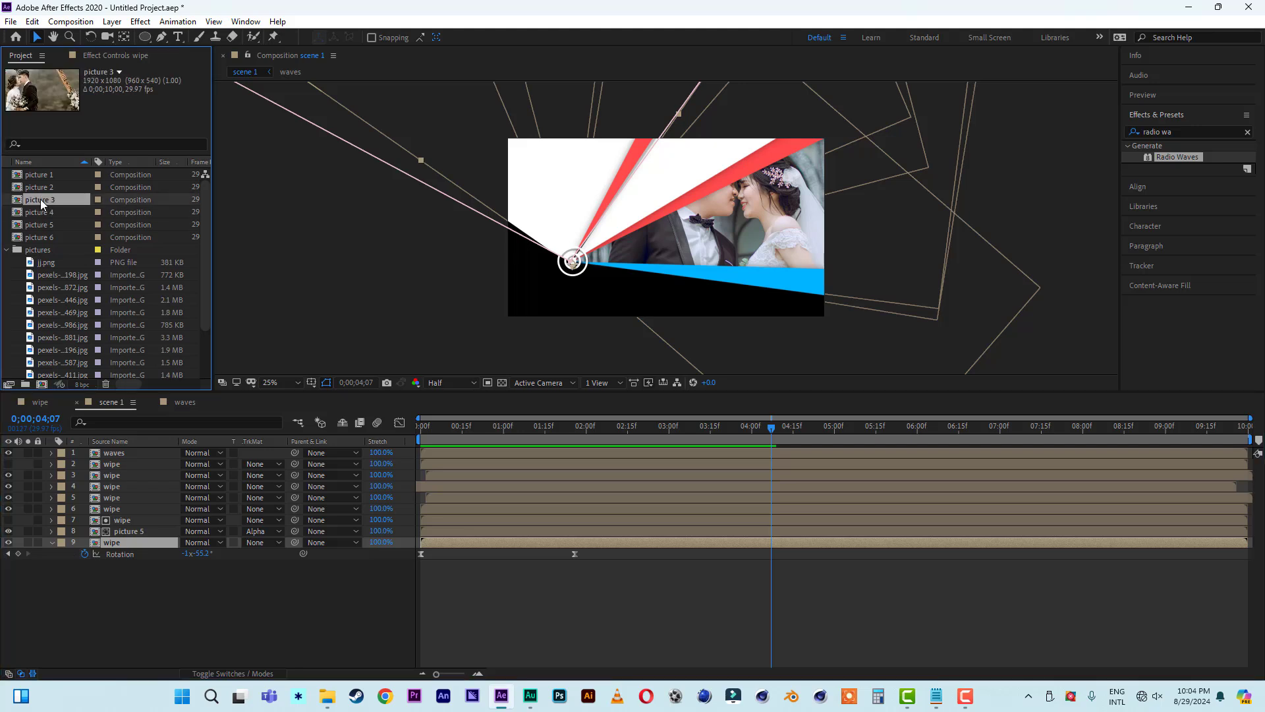
left_click_drag(41, 199, 122, 596)
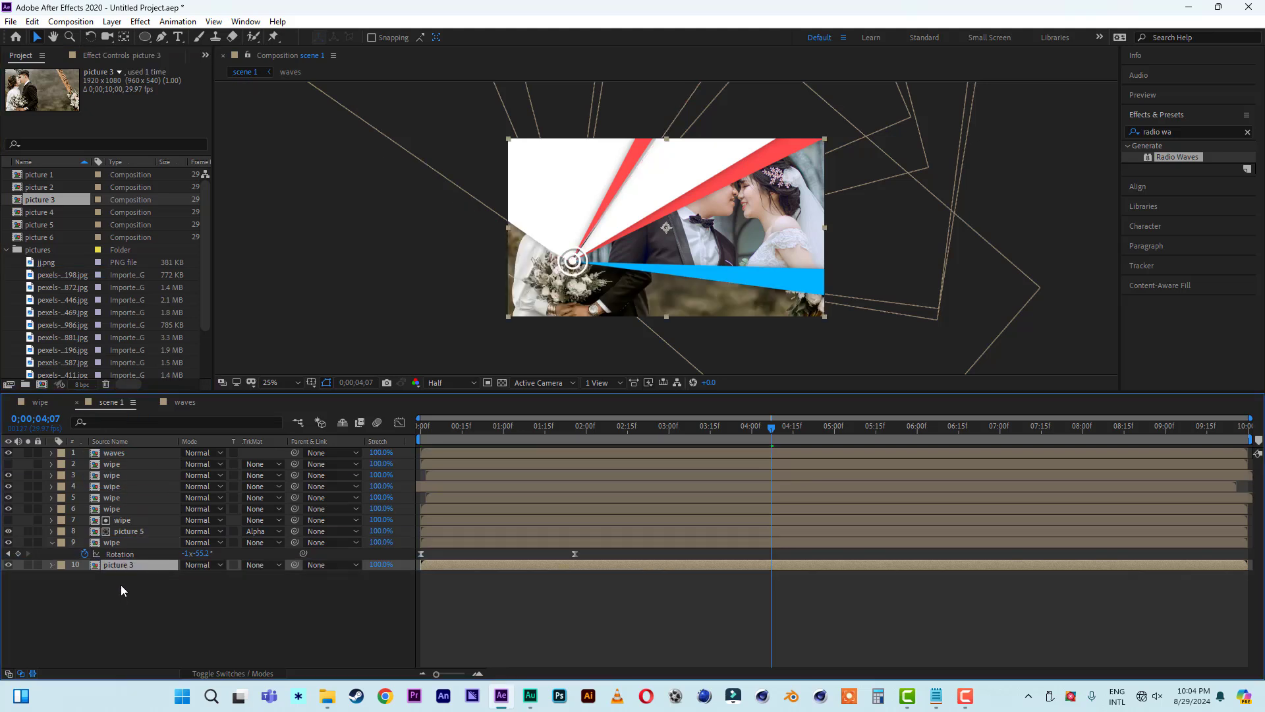
Step: Set the picture 3 layer's track matte to Alpha using the wipe layer above it, and collapse that wipe layer's properties
left_click(267, 566)
left_click(271, 604)
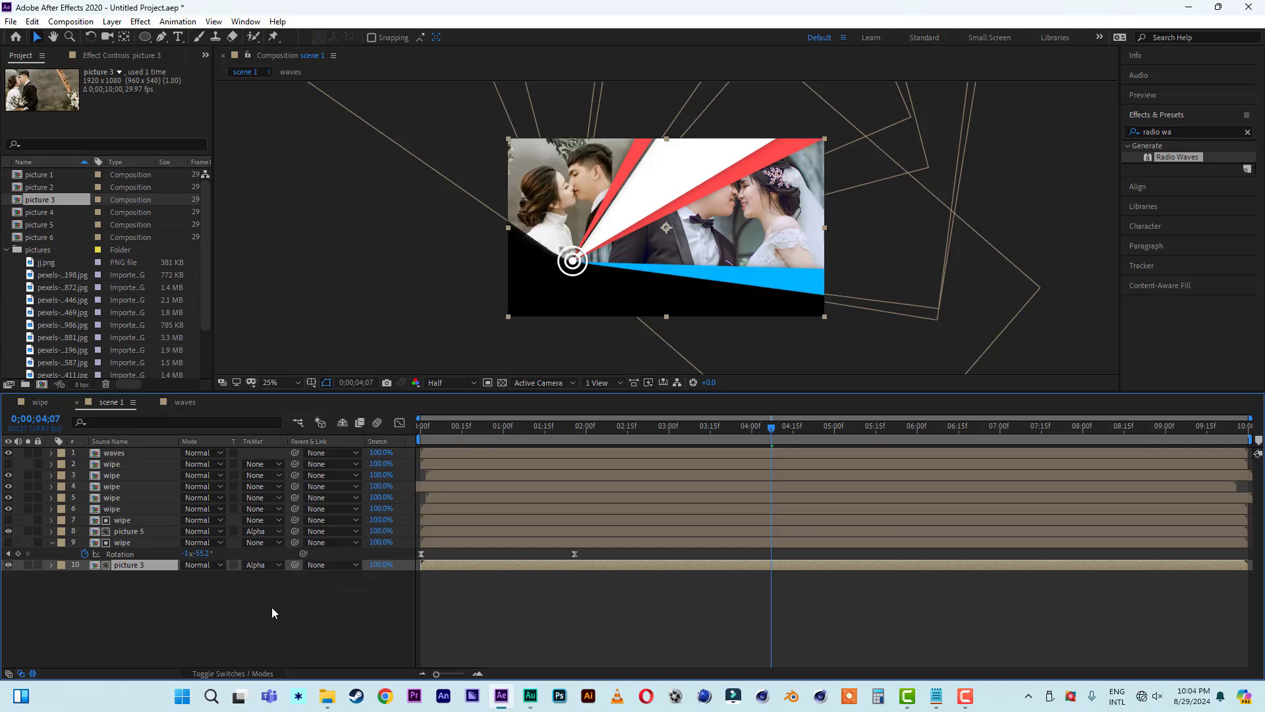
left_click(51, 543)
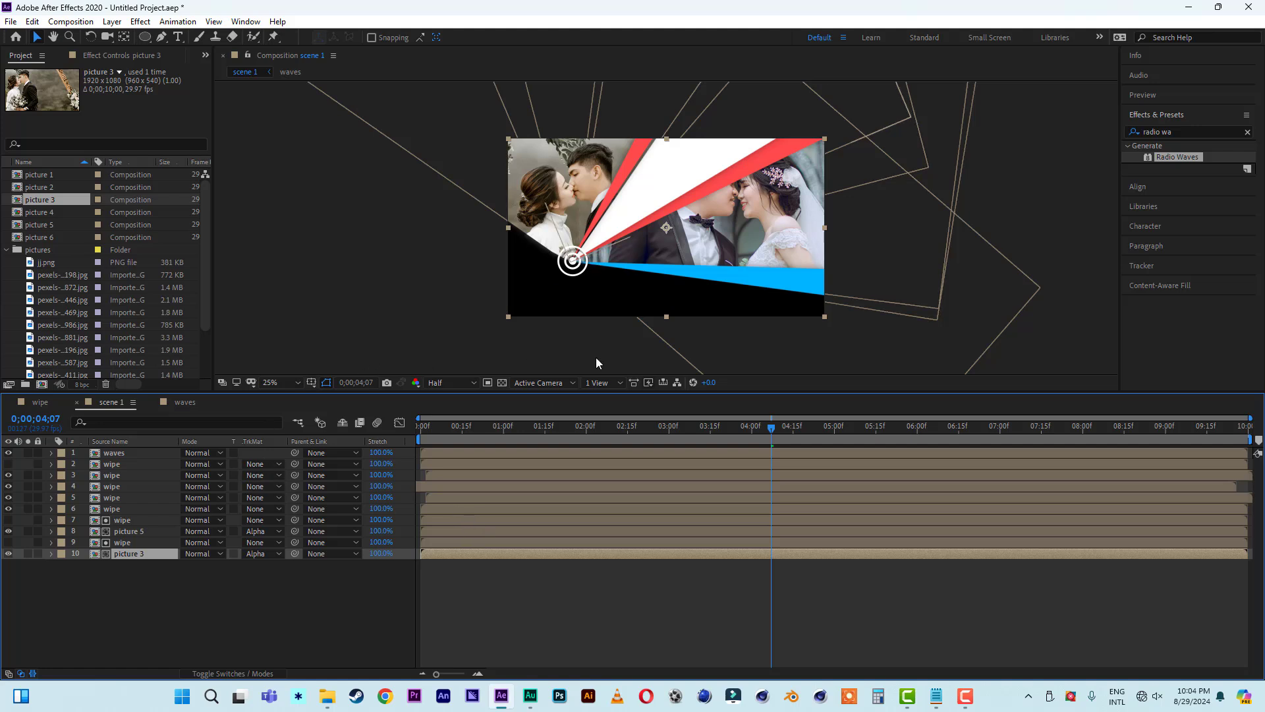
Step: Identify the white wipe on layer 4 by toggling its visibility, and duplicate that layer
left_click(9, 486)
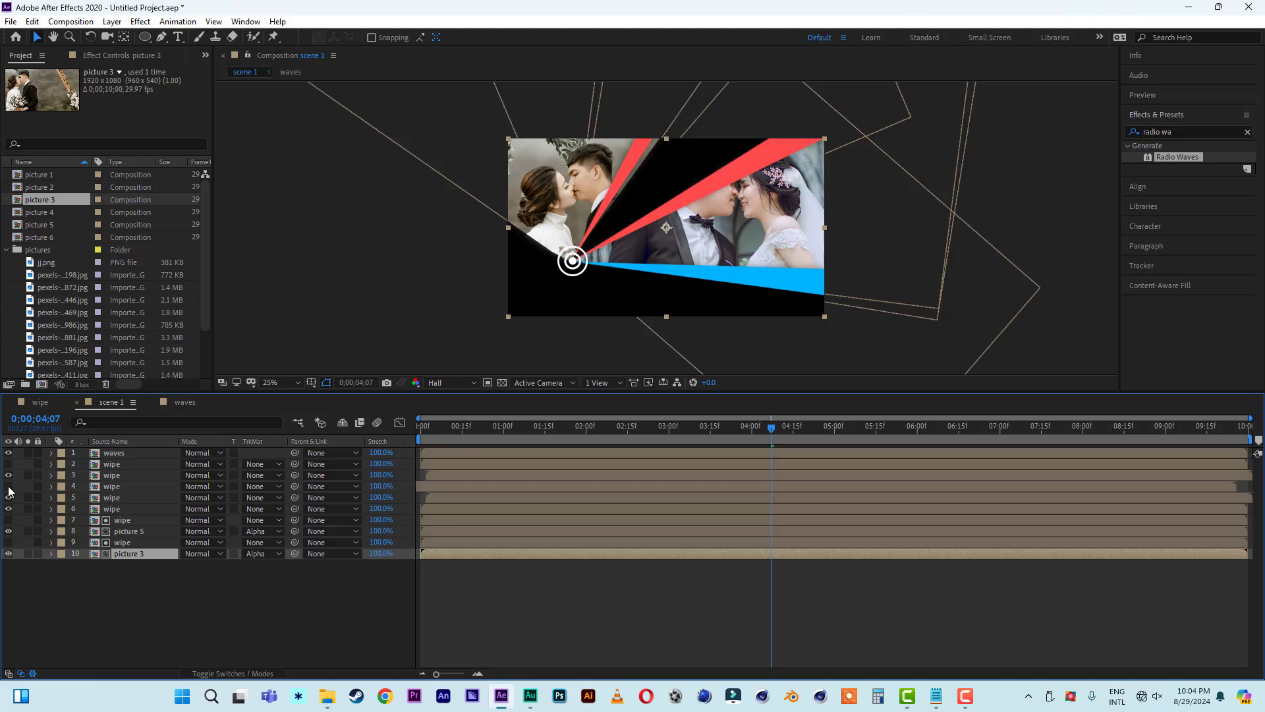
left_click(8, 488)
left_click(104, 487)
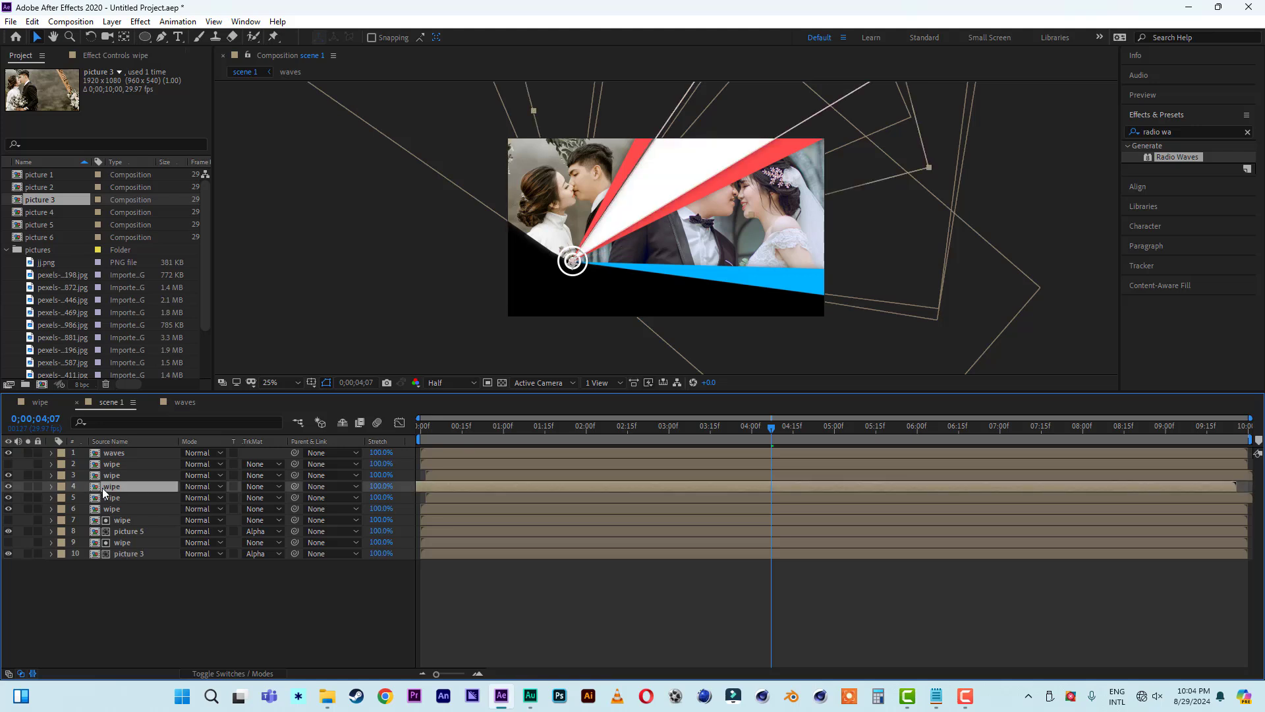
key("ctrl+d")
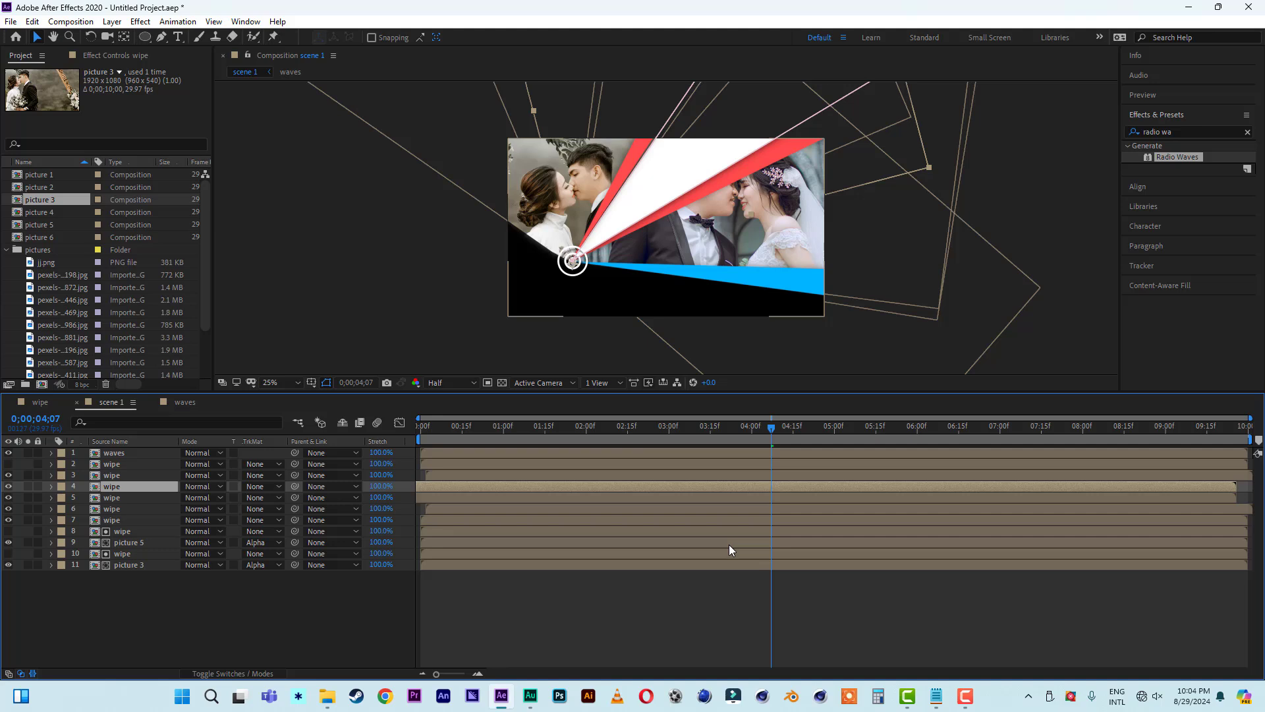
Step: Set the duplicated white wipe's Rotation to -2x-118.0° at its end keyframe at 0;00;04;26
key("r")
left_click_drag(774, 433, 823, 434)
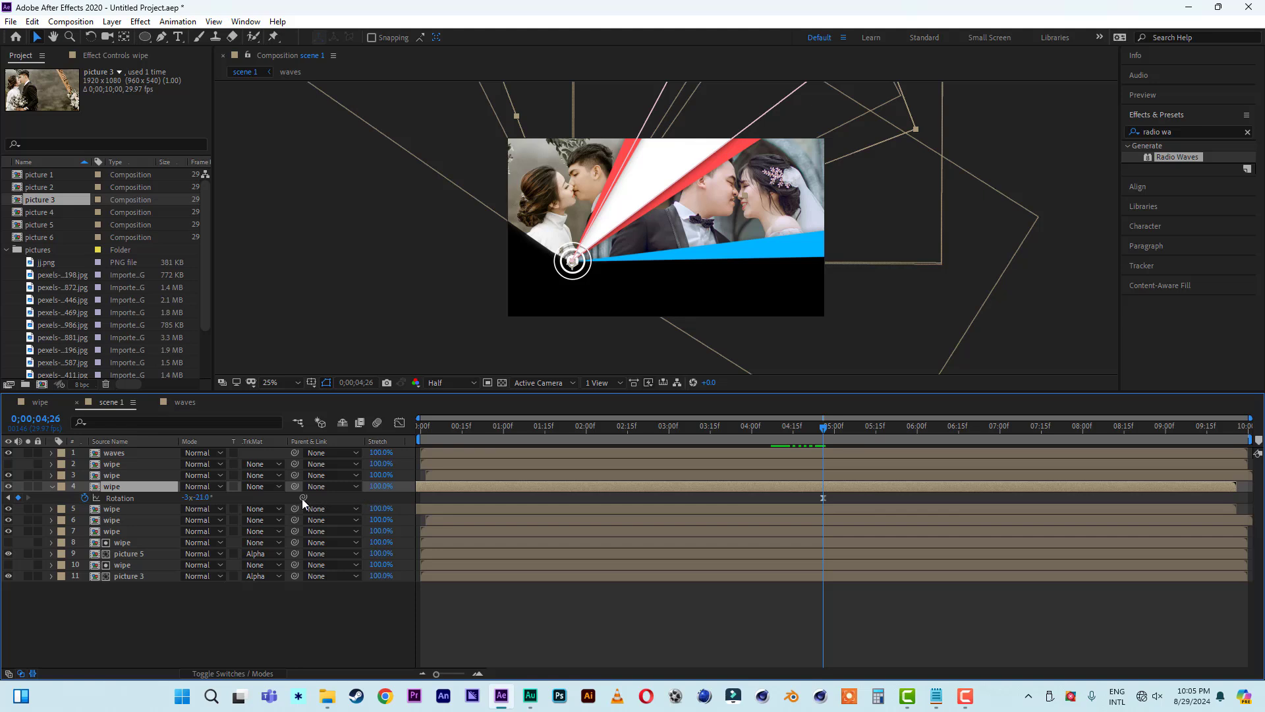
left_click_drag(204, 500, 388, 509)
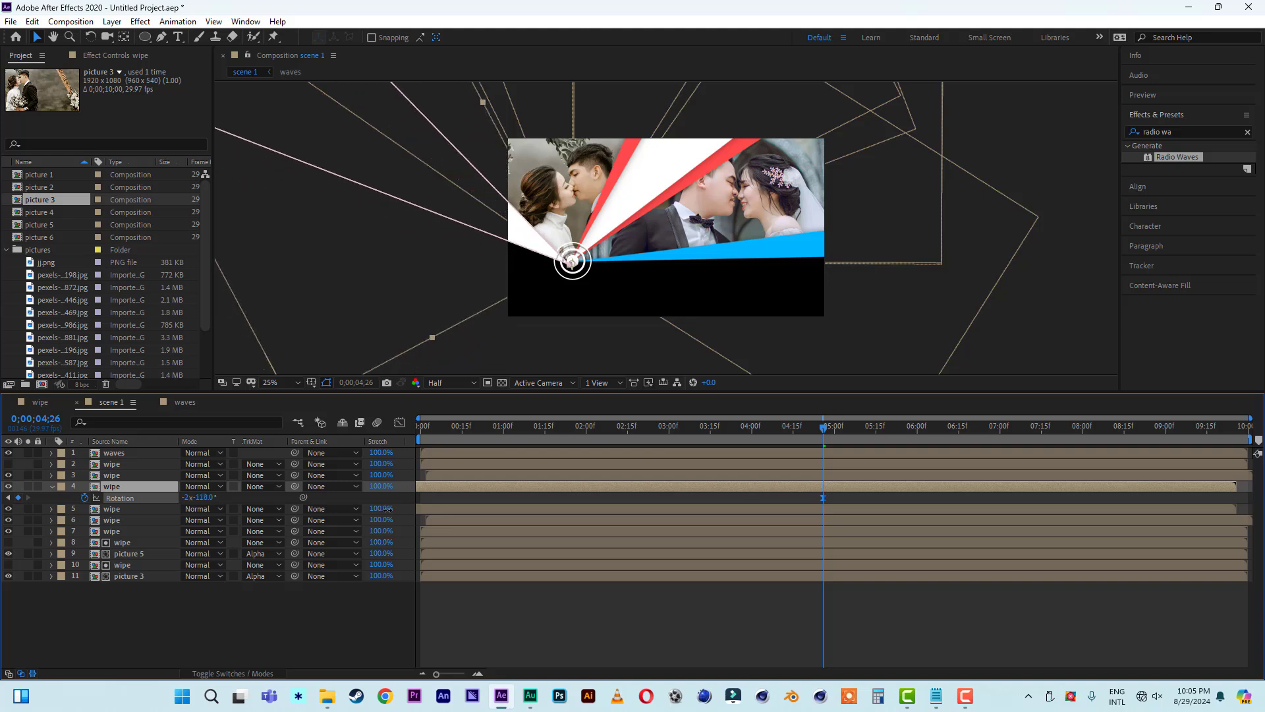
left_click(414, 612)
left_click(645, 629)
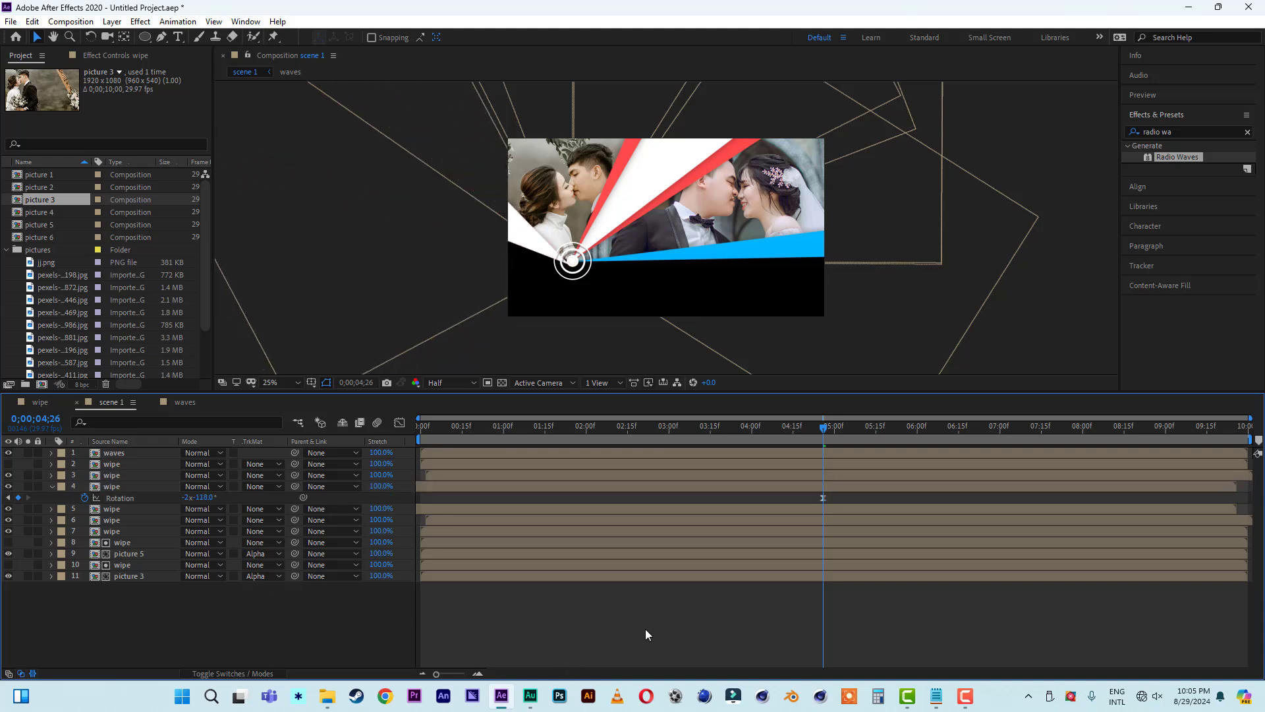
Step: Play scene 1 from the beginning to check the added white wipe, stopping at 0;00;03;05
left_click_drag(476, 422, 341, 422)
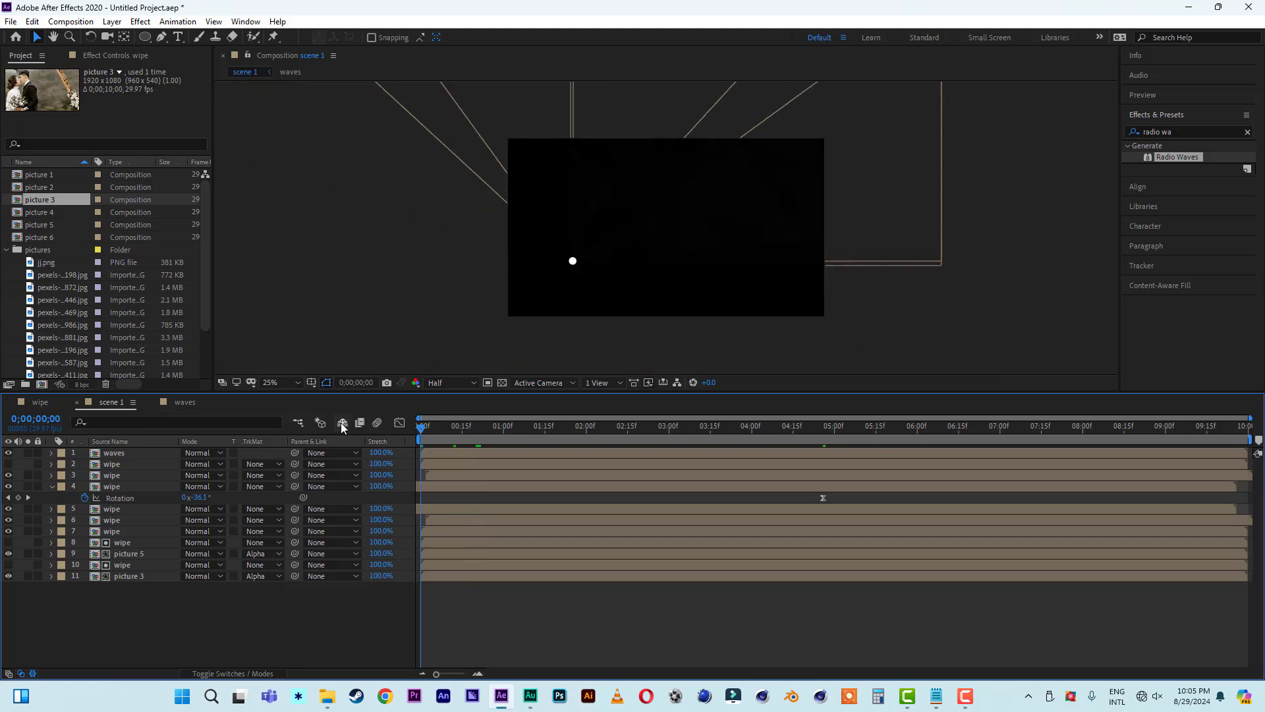
key("space")
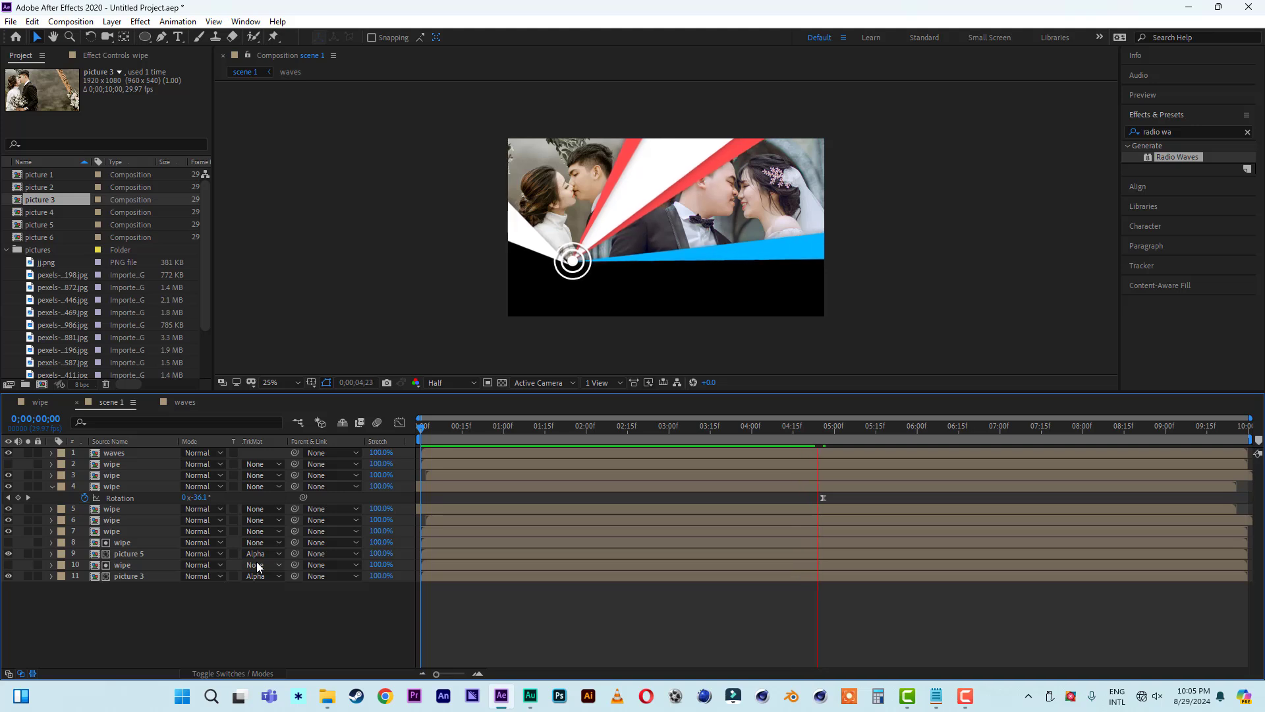
left_click(683, 428)
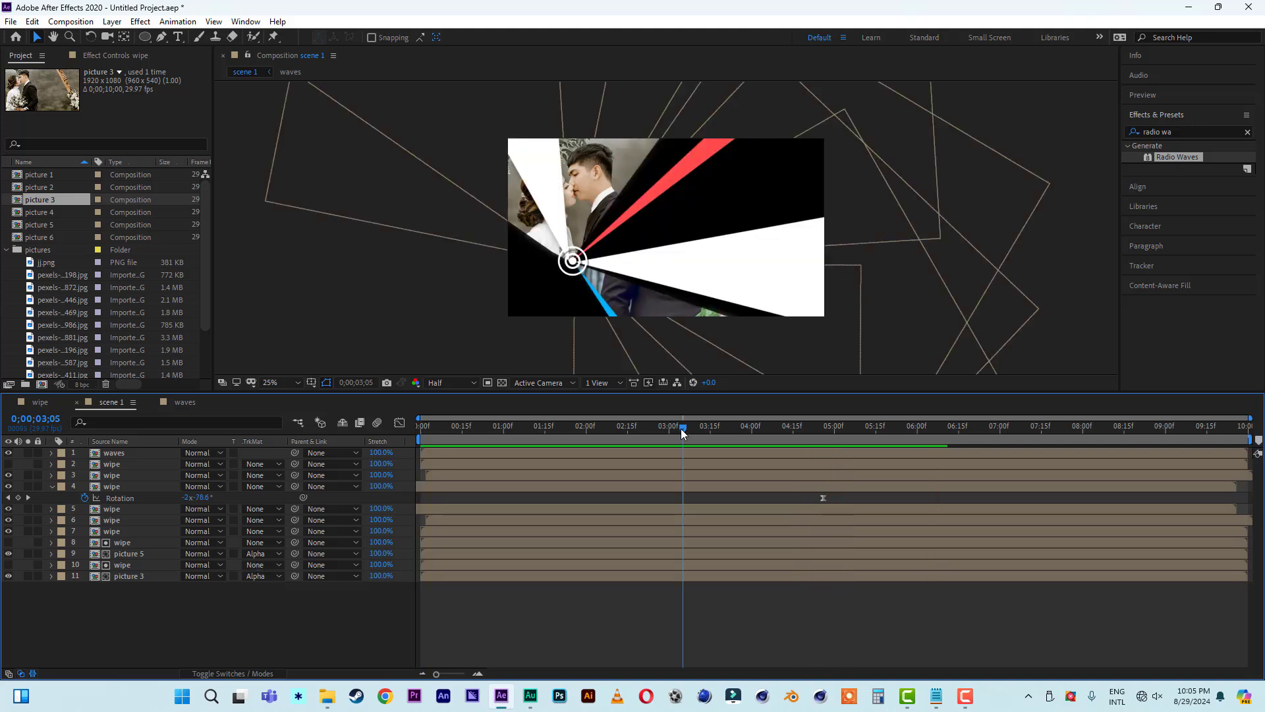
Step: Duplicate the red wipe on layer 3 and shift the copy later so it starts just past the 15-frame mark
left_click(112, 475)
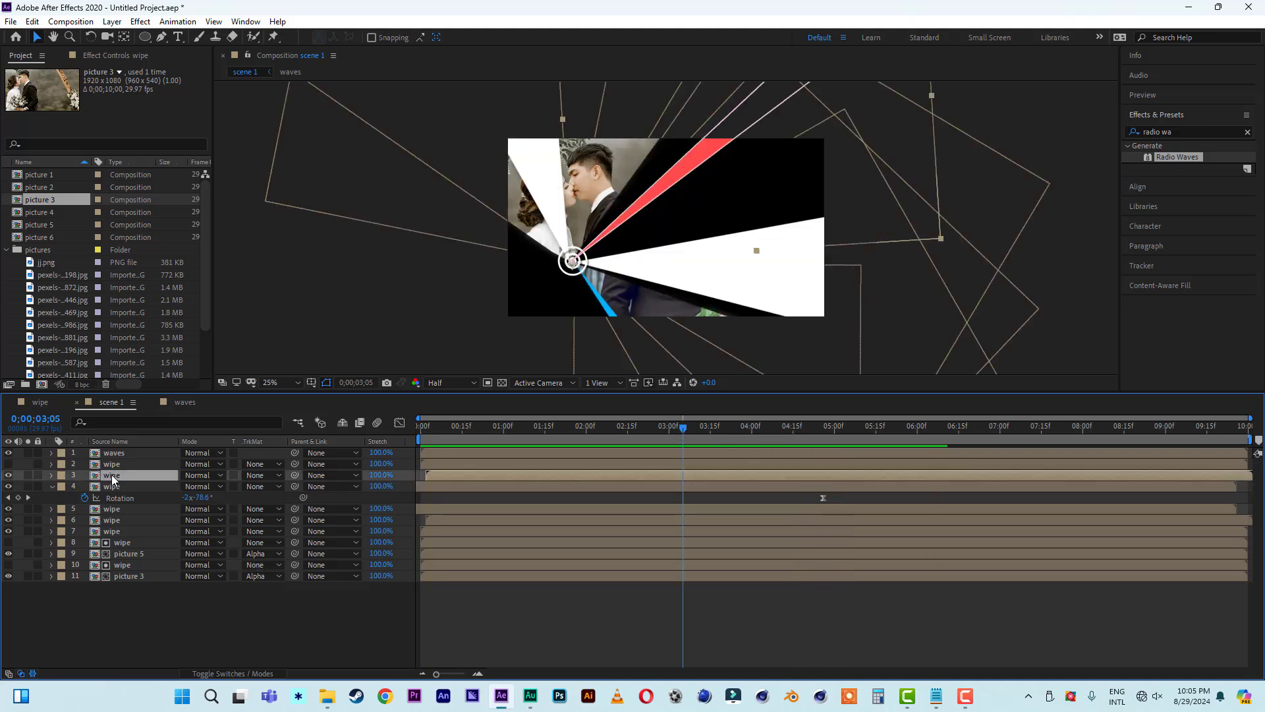
key("ctrl+d")
left_click_drag(508, 473, 555, 475)
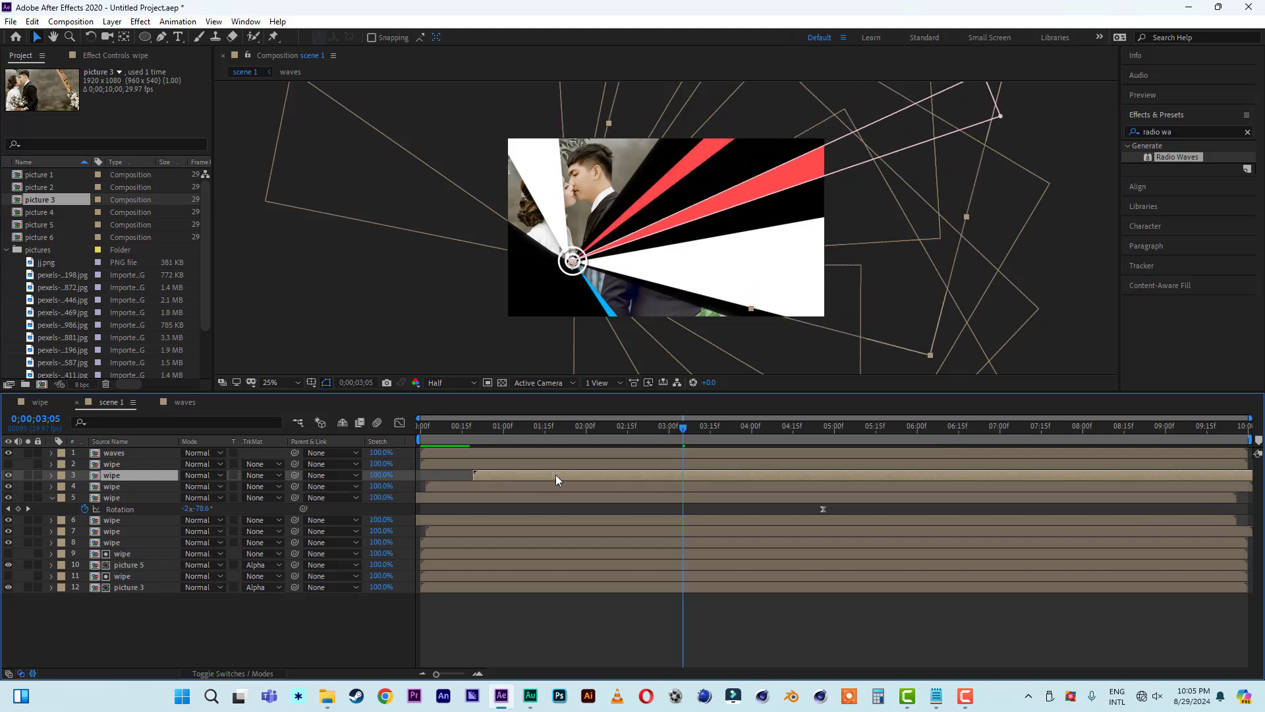
Step: Set the duplicated red wipe's Rotation to -1x-125.0° at its end keyframe at 0;00;05;25
left_click_drag(473, 437, 694, 442)
key("r")
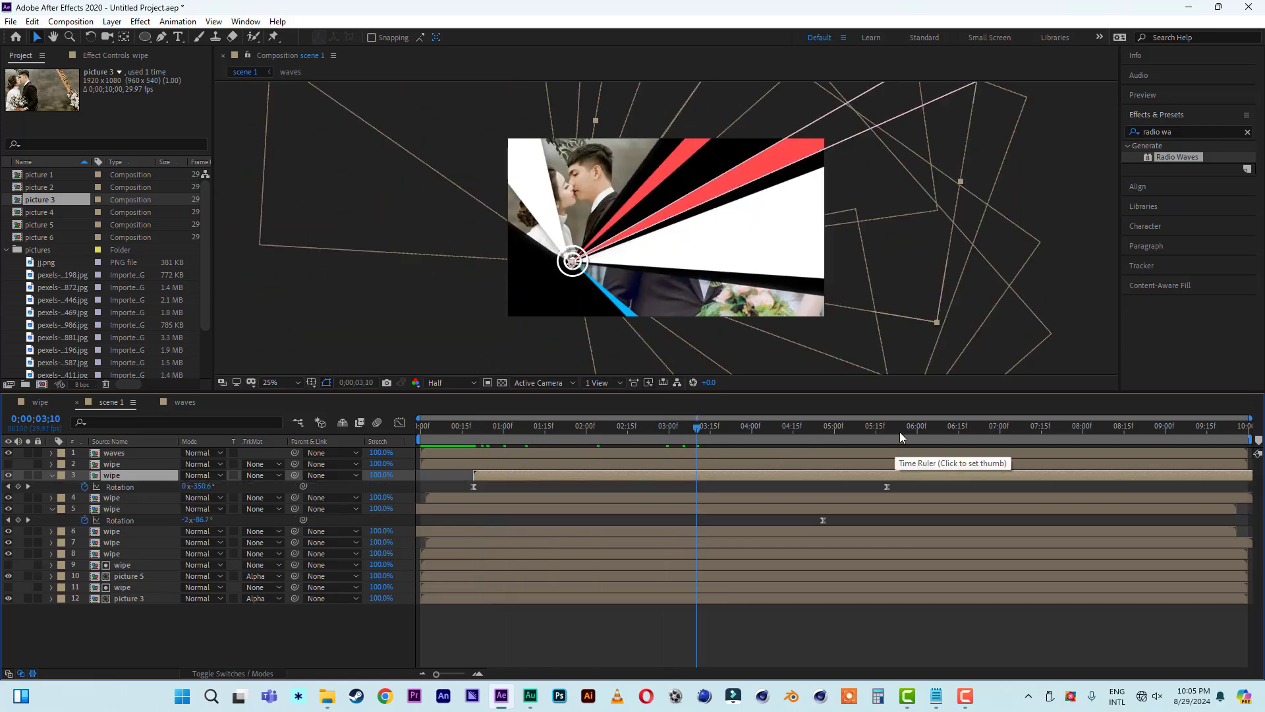
left_click(879, 430)
left_click_drag(878, 431, 903, 434)
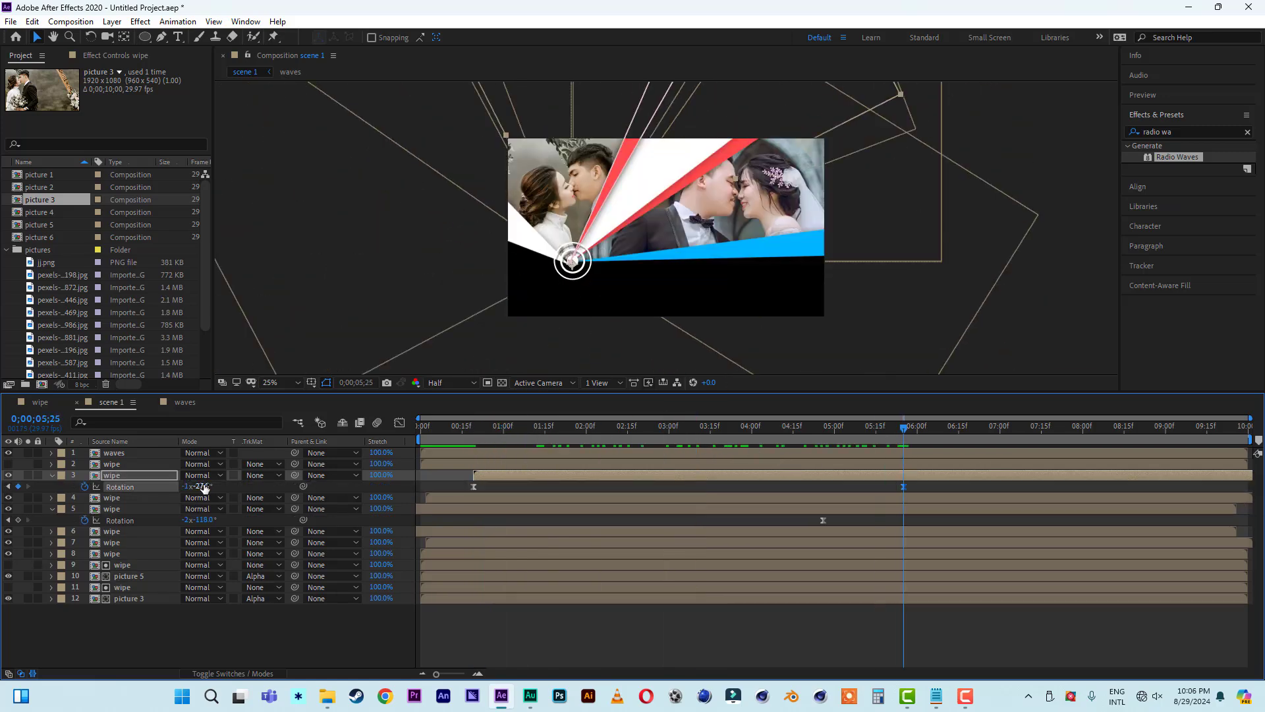
left_click_drag(204, 485, 139, 485)
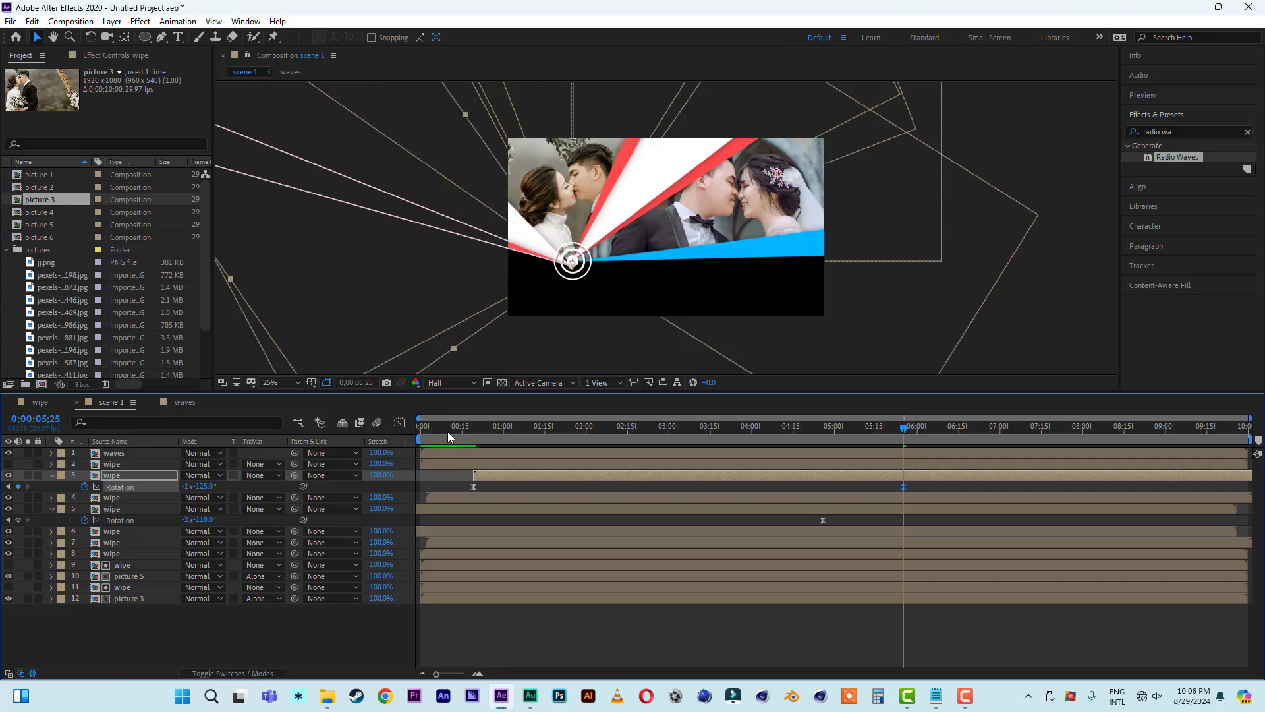
Step: Play scene 1 from the beginning to check the added red wipe, stopping at 0;00;01;10
key("Home")
key("space")
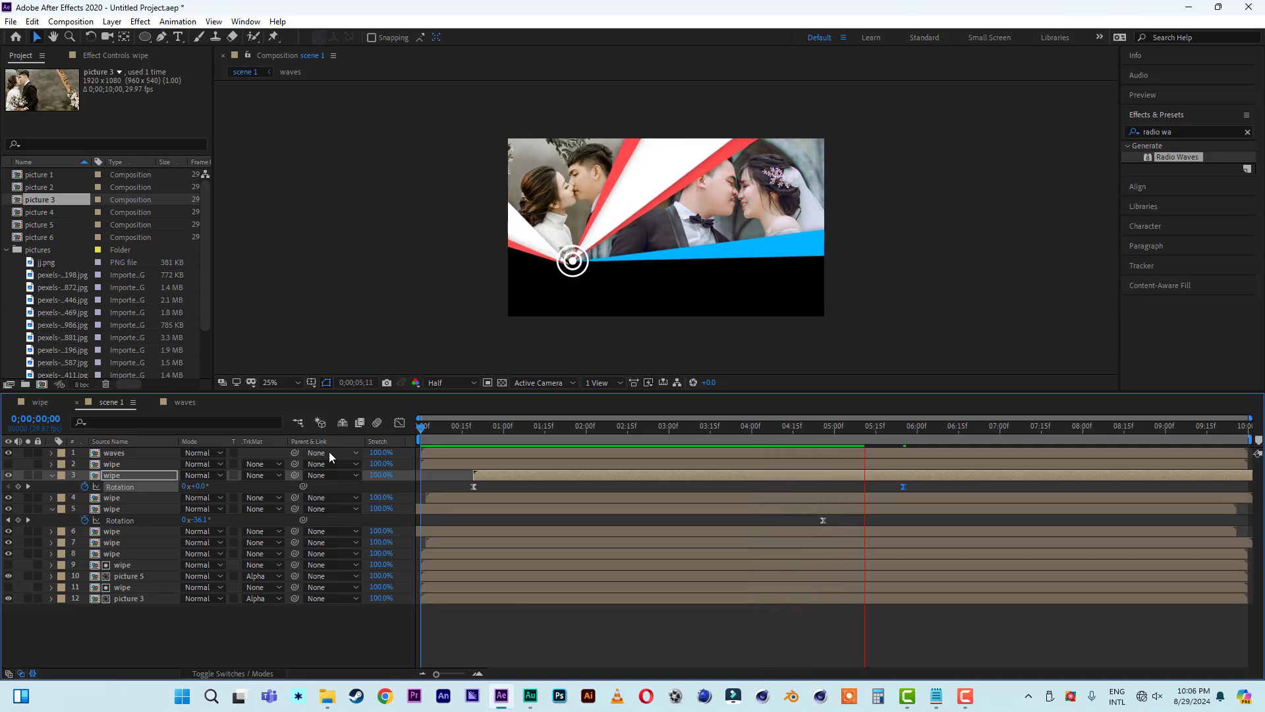
left_click(530, 427)
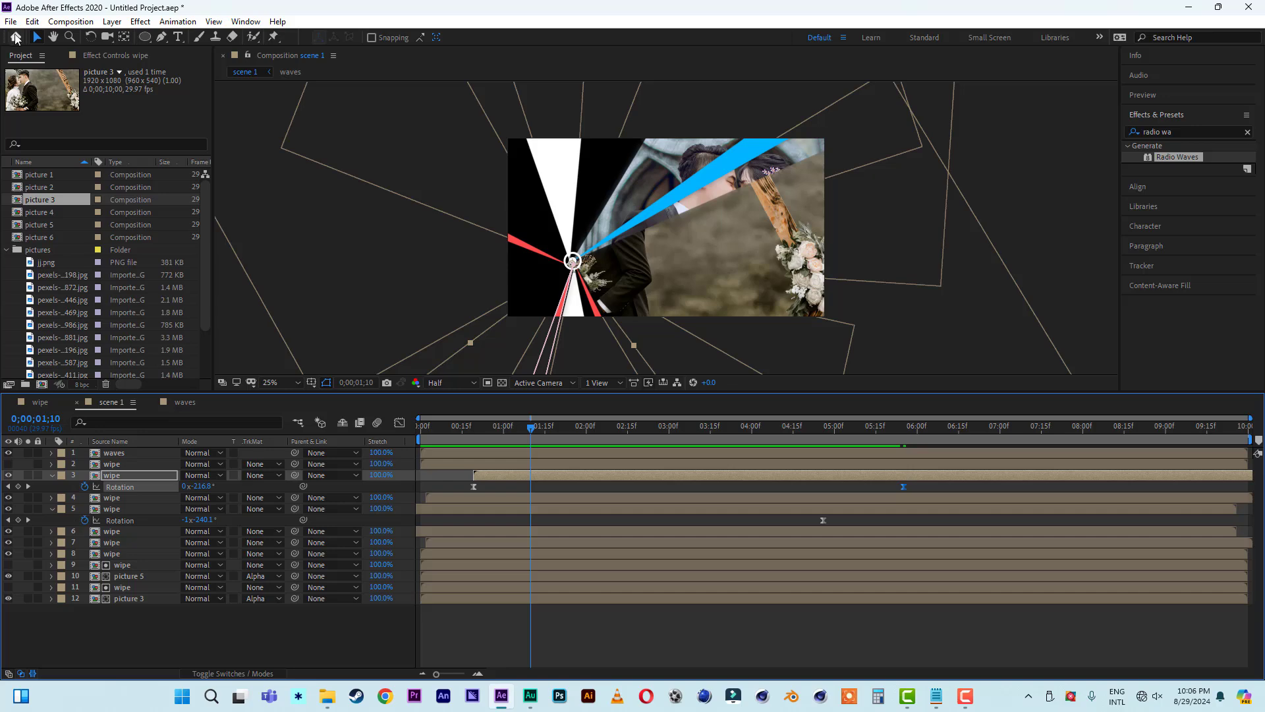
Step: Save the project to the Desktop as weddd.aep
left_click(10, 21)
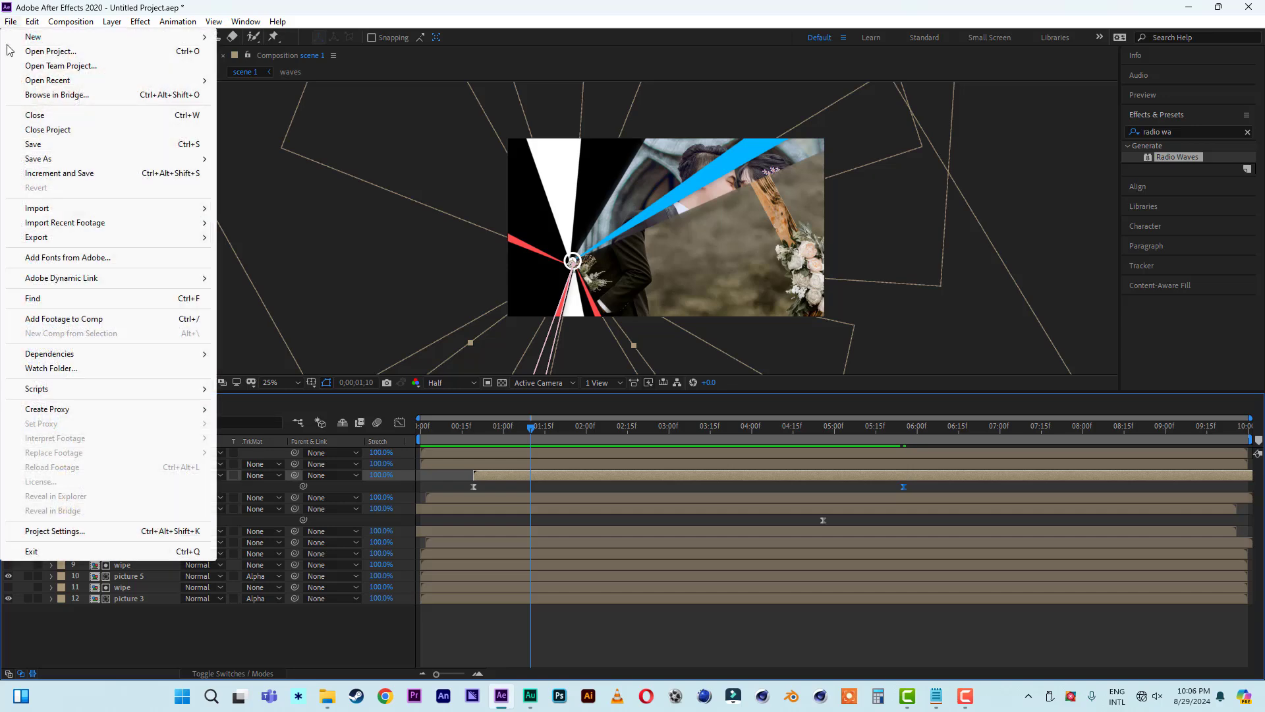
left_click(34, 145)
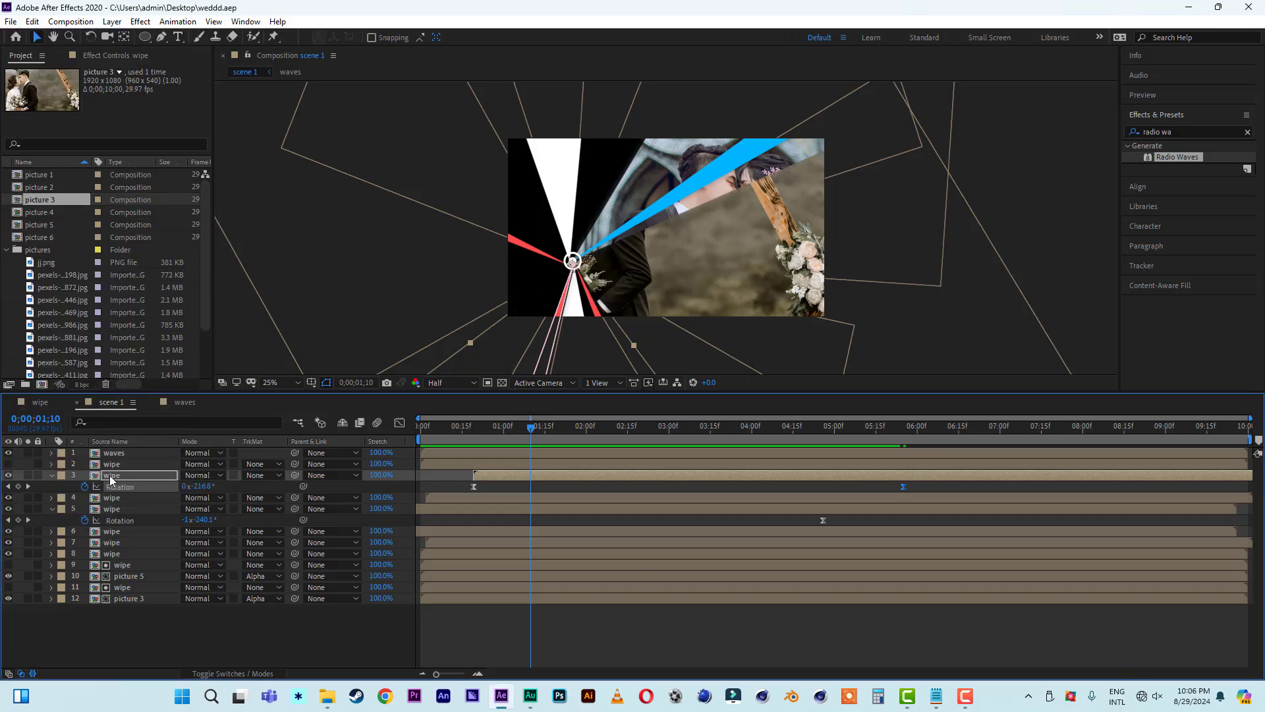
Step: Collapse the pictures folder, duplicate the scene 1 composition as scene 2 and open the copy
left_click(8, 250)
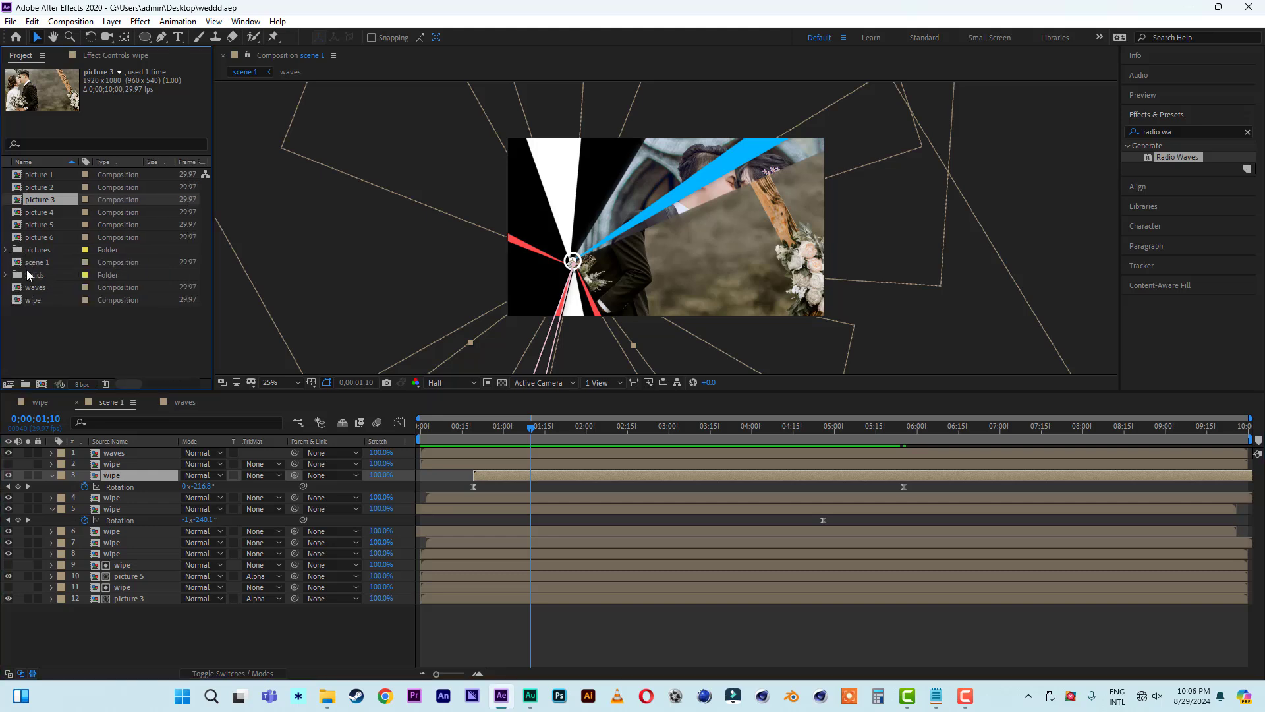
left_click(41, 263)
key("ctrl+d")
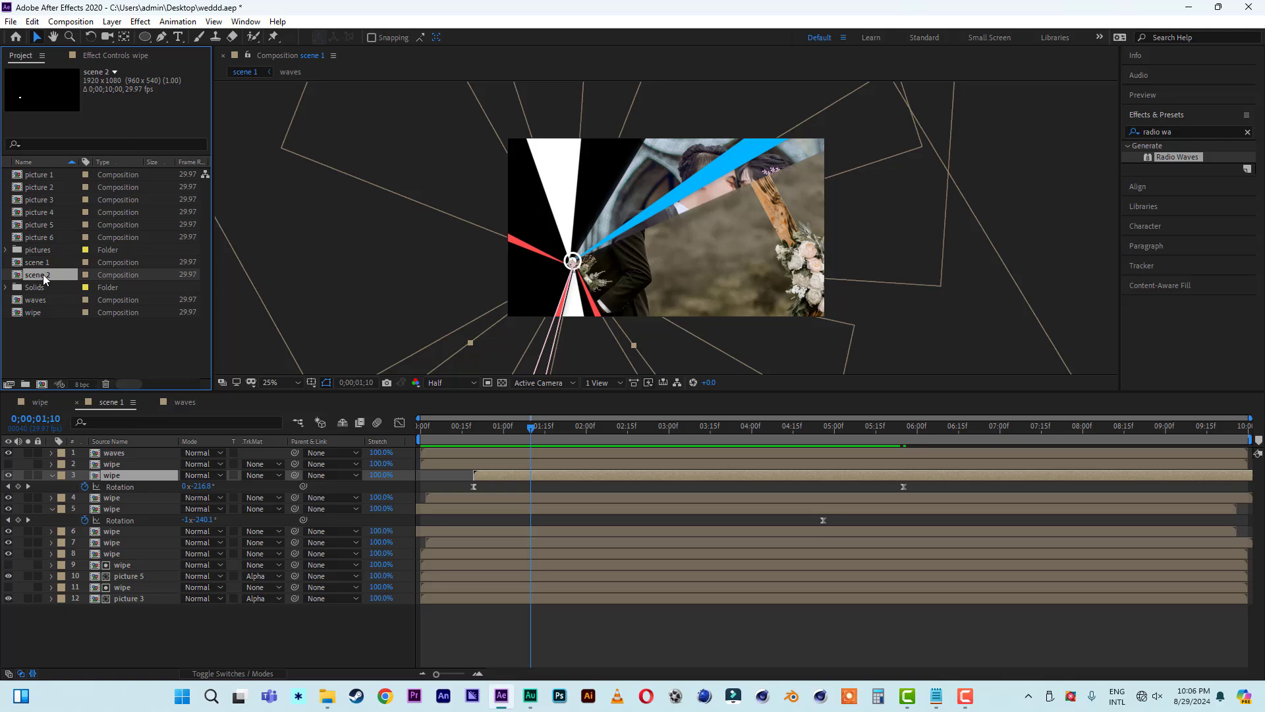
double_click(42, 274)
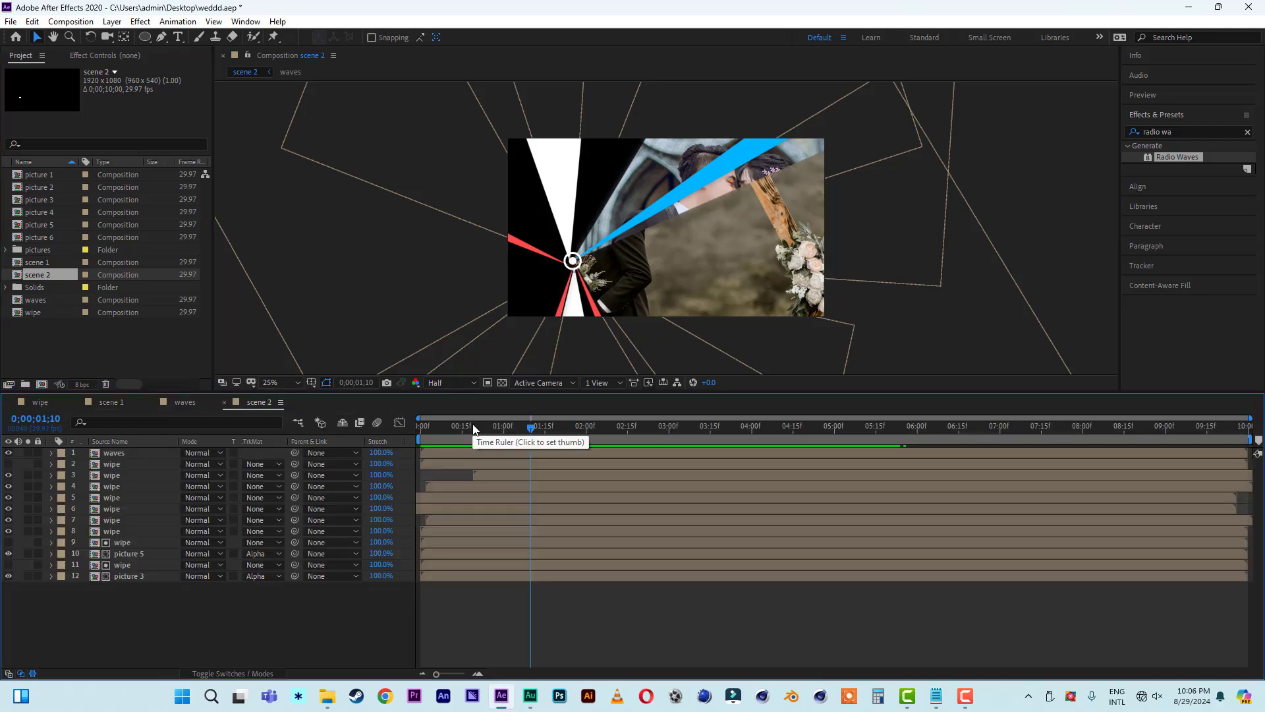
Step: At 0;00;03;09 in scene 2, hide the mask outlines and move the waves layer to the upper-right area of the frame
left_click_drag(624, 427, 694, 435)
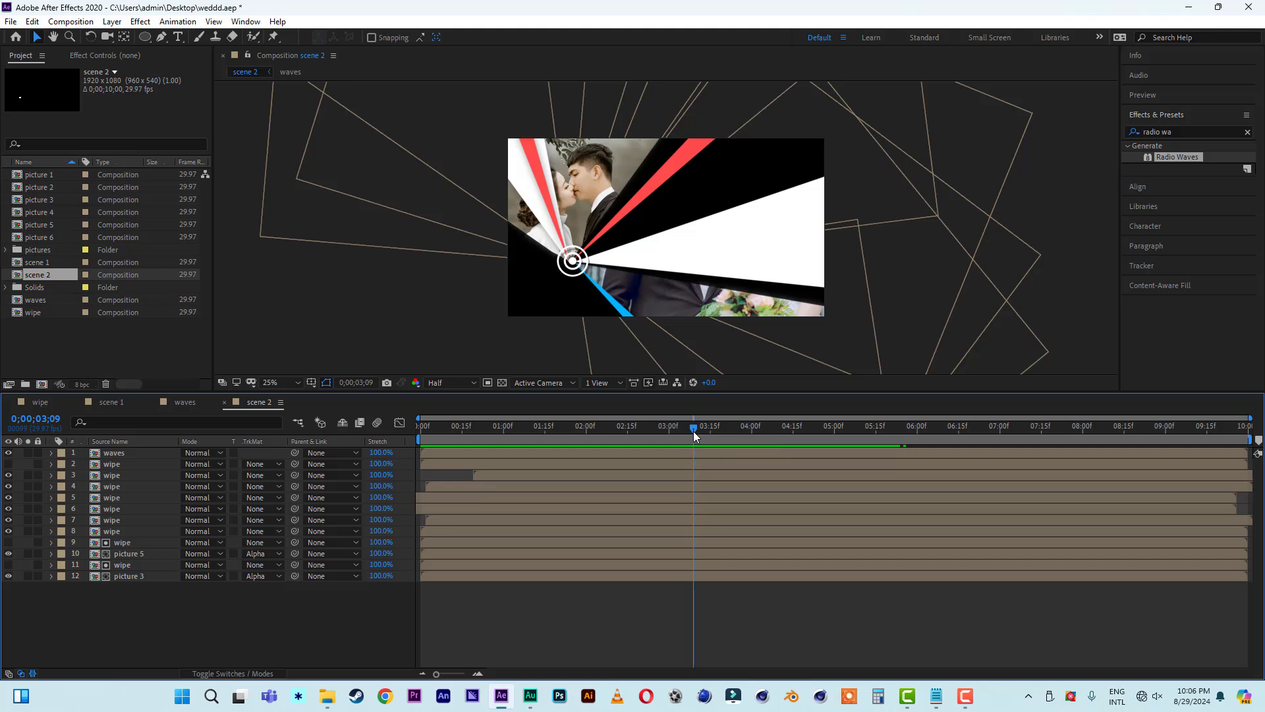
left_click(121, 453)
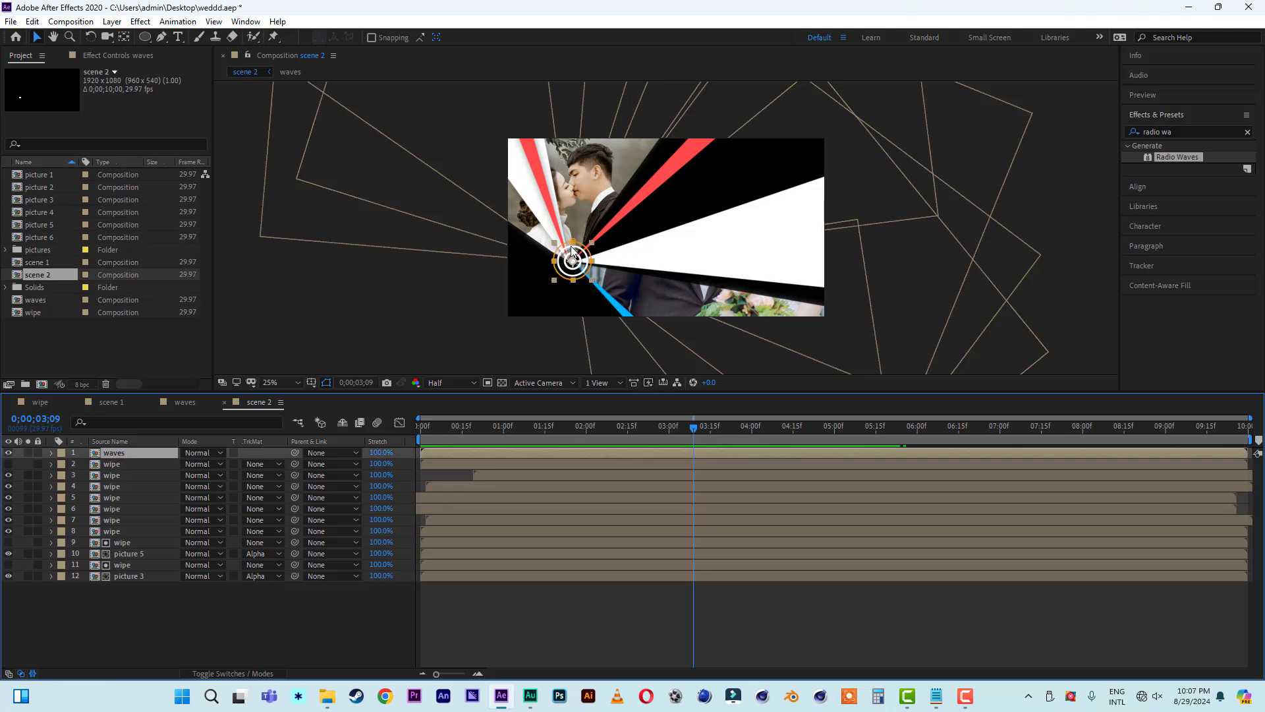
left_click(327, 383)
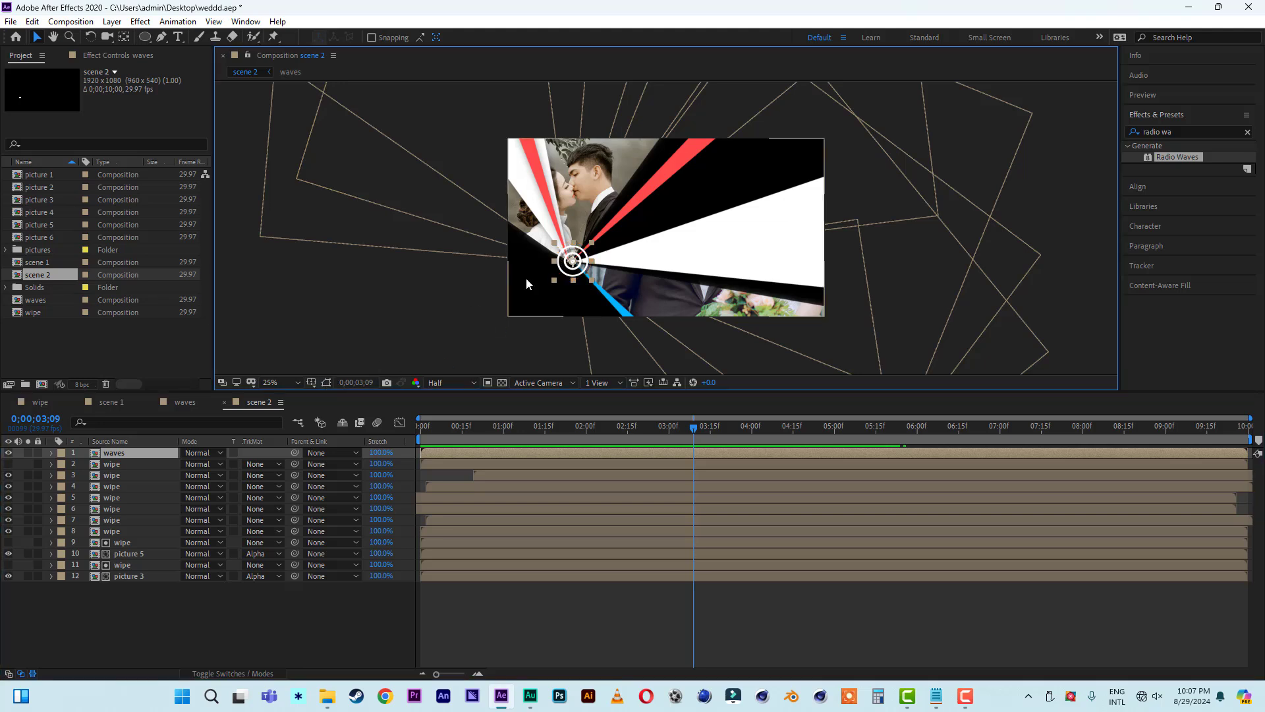
left_click_drag(572, 260, 742, 193)
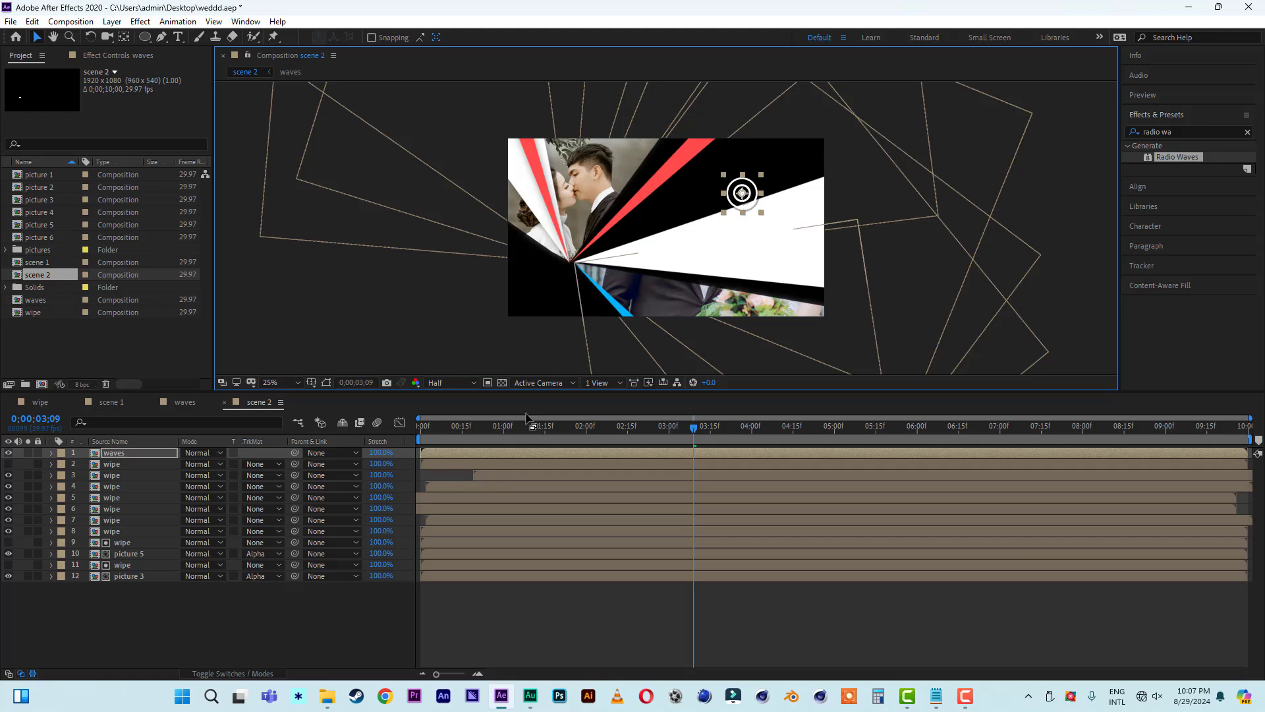
Step: Move the wipe layers 3, 4 and 5 so their pivot points sit on the centre of the waves circle
left_click(112, 475)
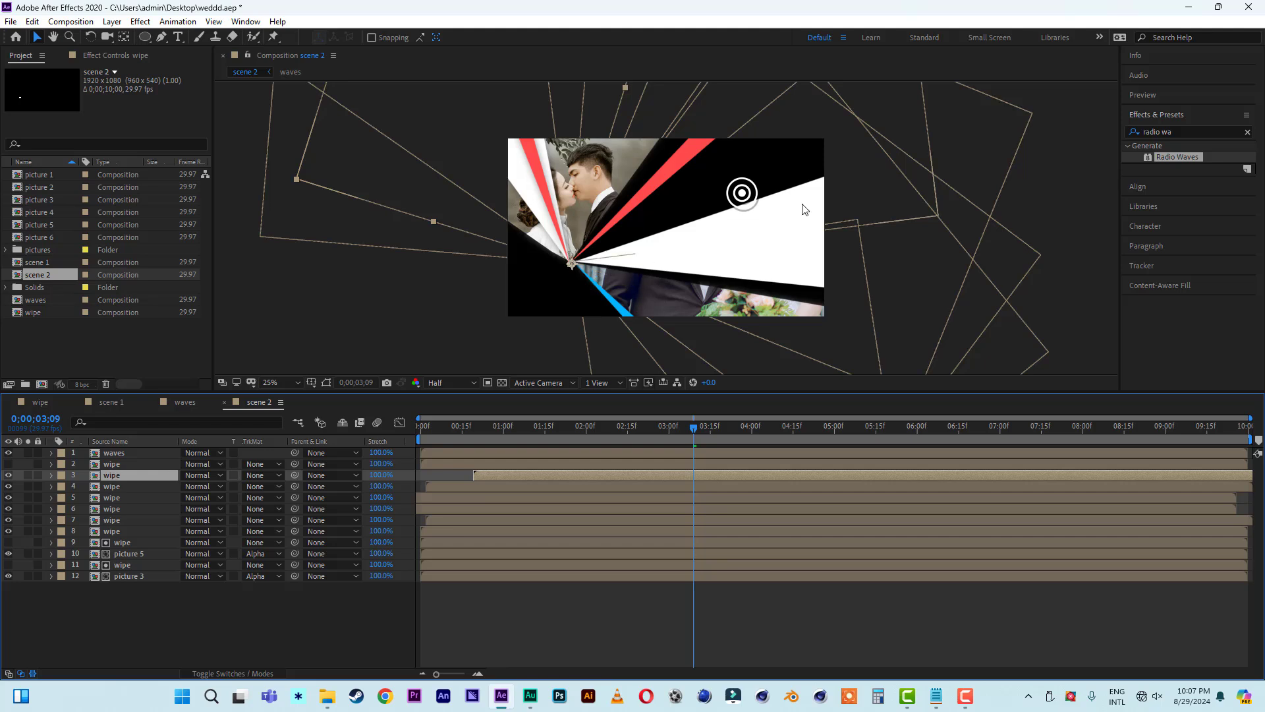
scroll(665, 229, "up", 2)
left_click_drag(478, 301, 817, 158)
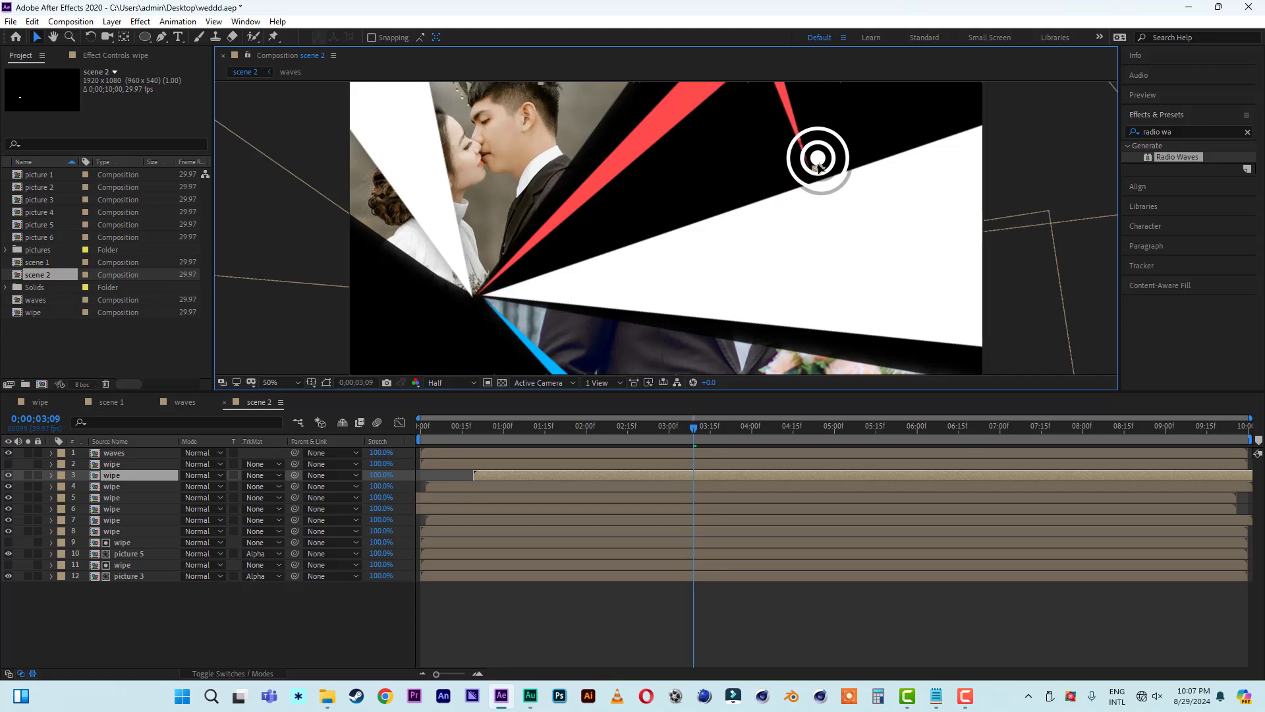
left_click(110, 488)
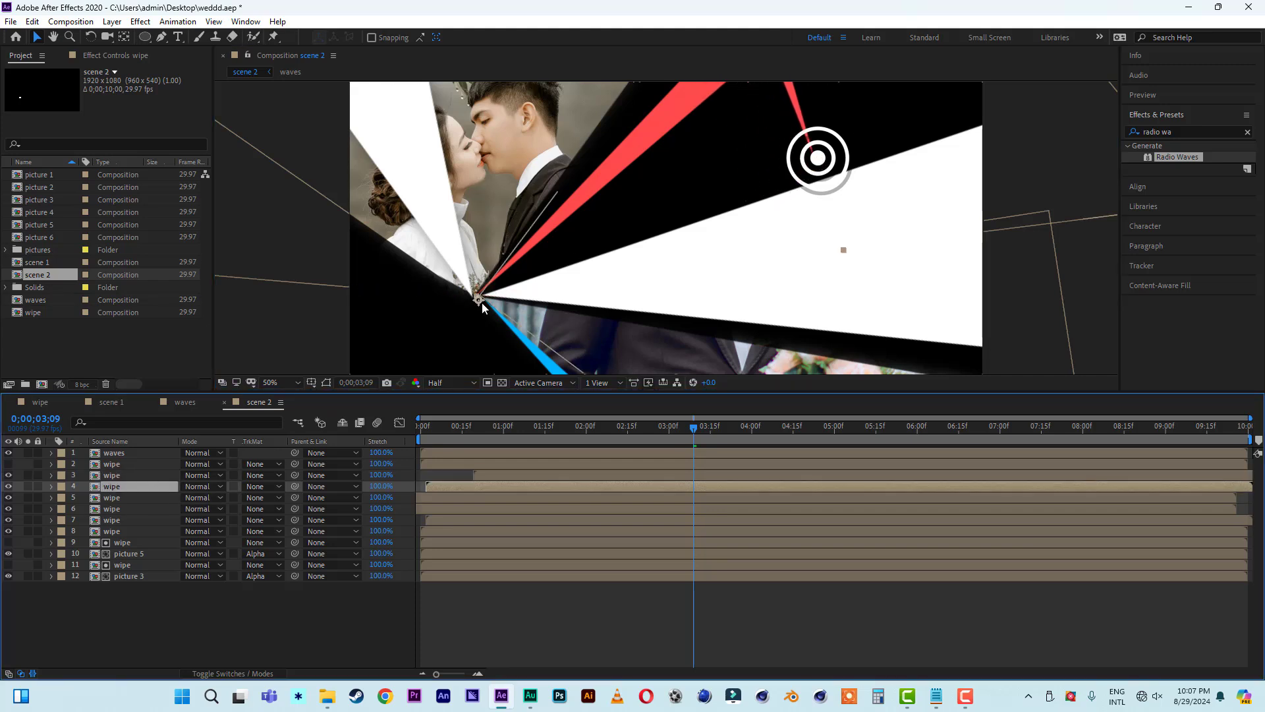
left_click_drag(479, 303, 819, 162)
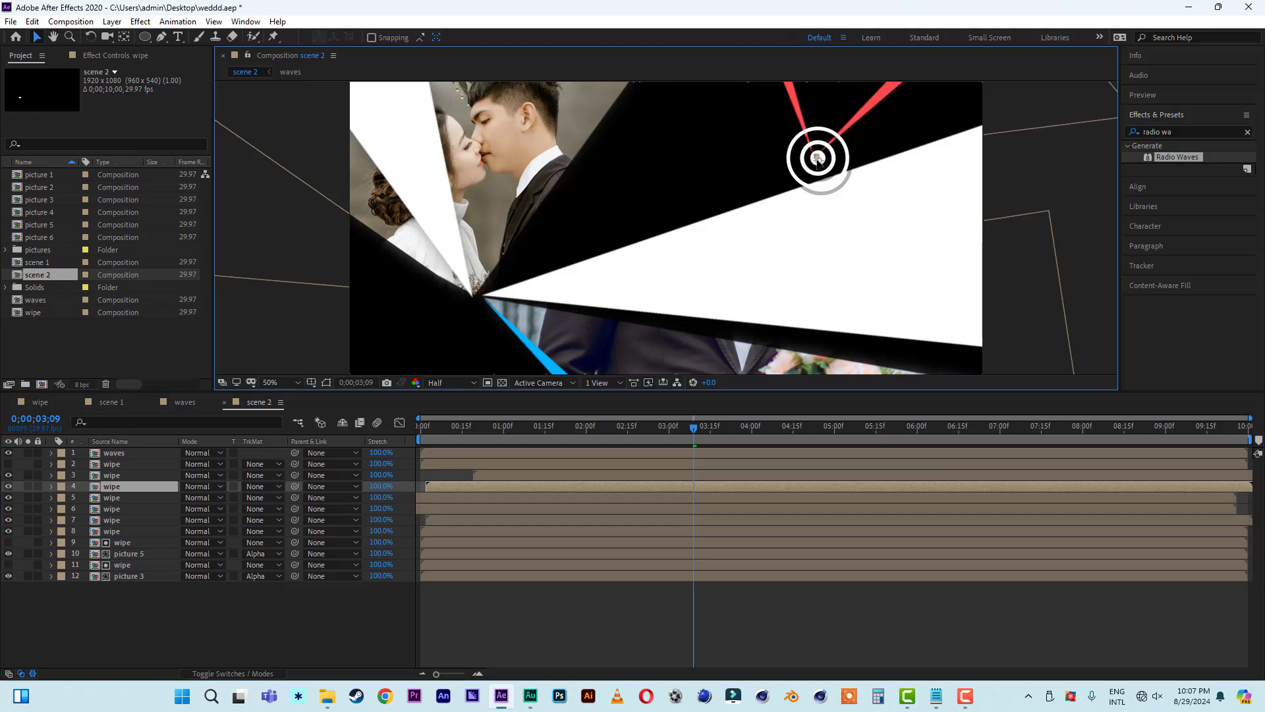
left_click(132, 497)
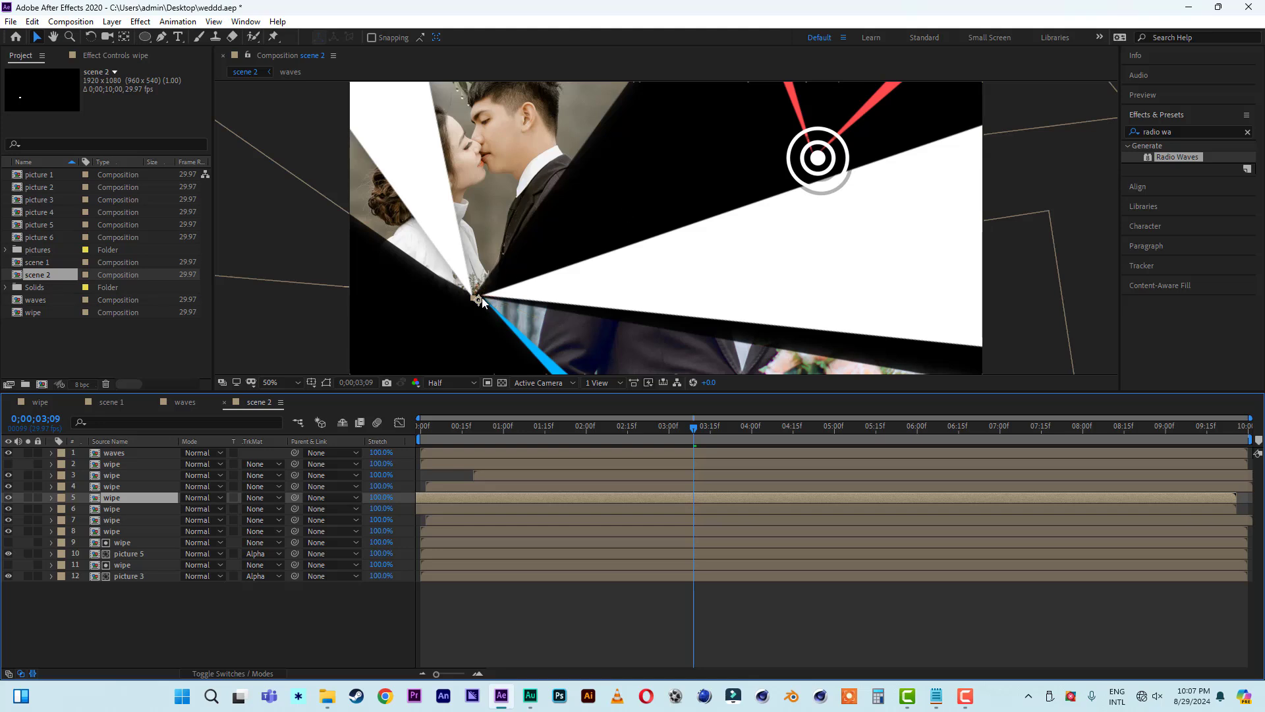
left_click_drag(481, 301, 818, 158)
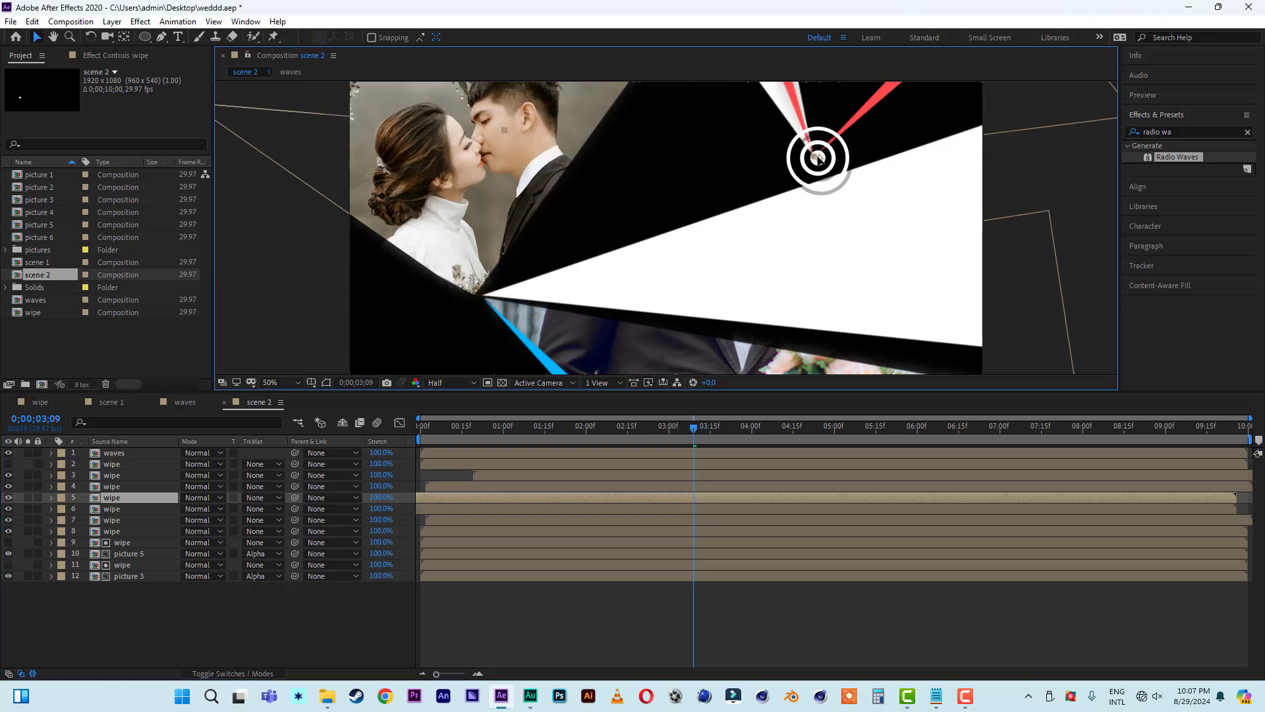
Step: Move the wipe layers 6, 7 and 8 so their pivot points sit on the centre of the waves circle
left_click(120, 508)
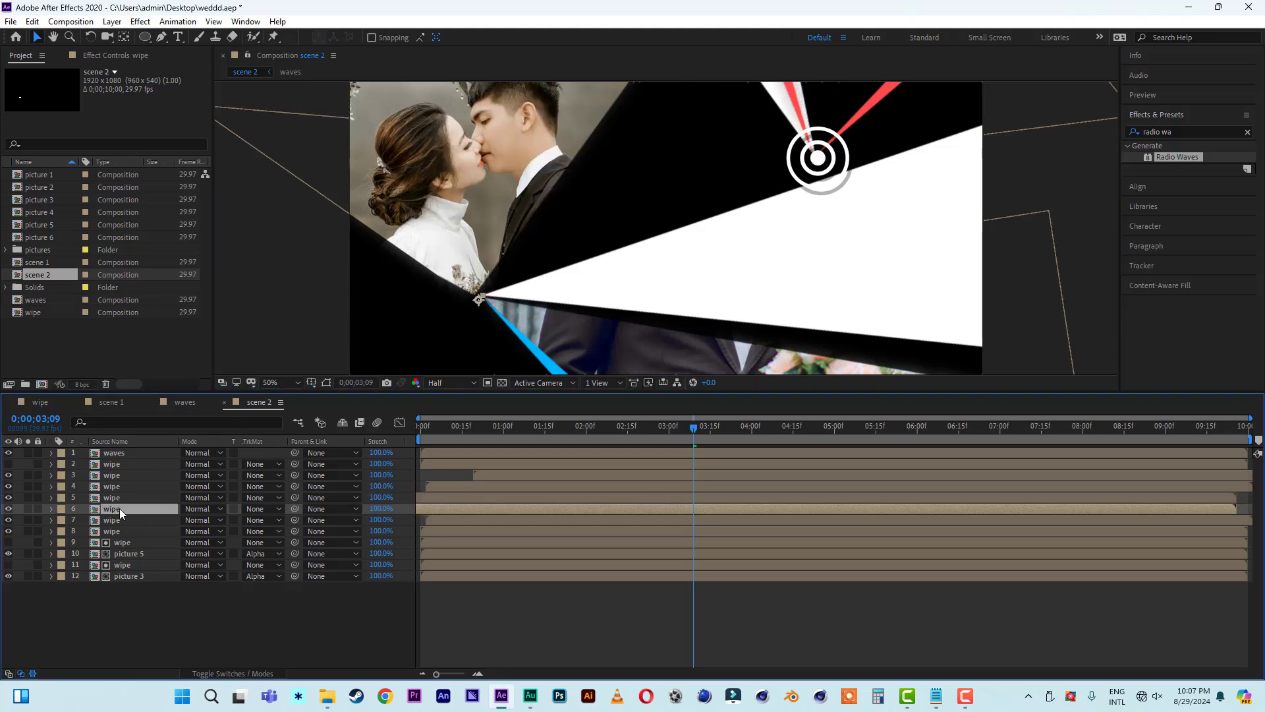
left_click_drag(482, 305, 816, 158)
left_click(128, 509)
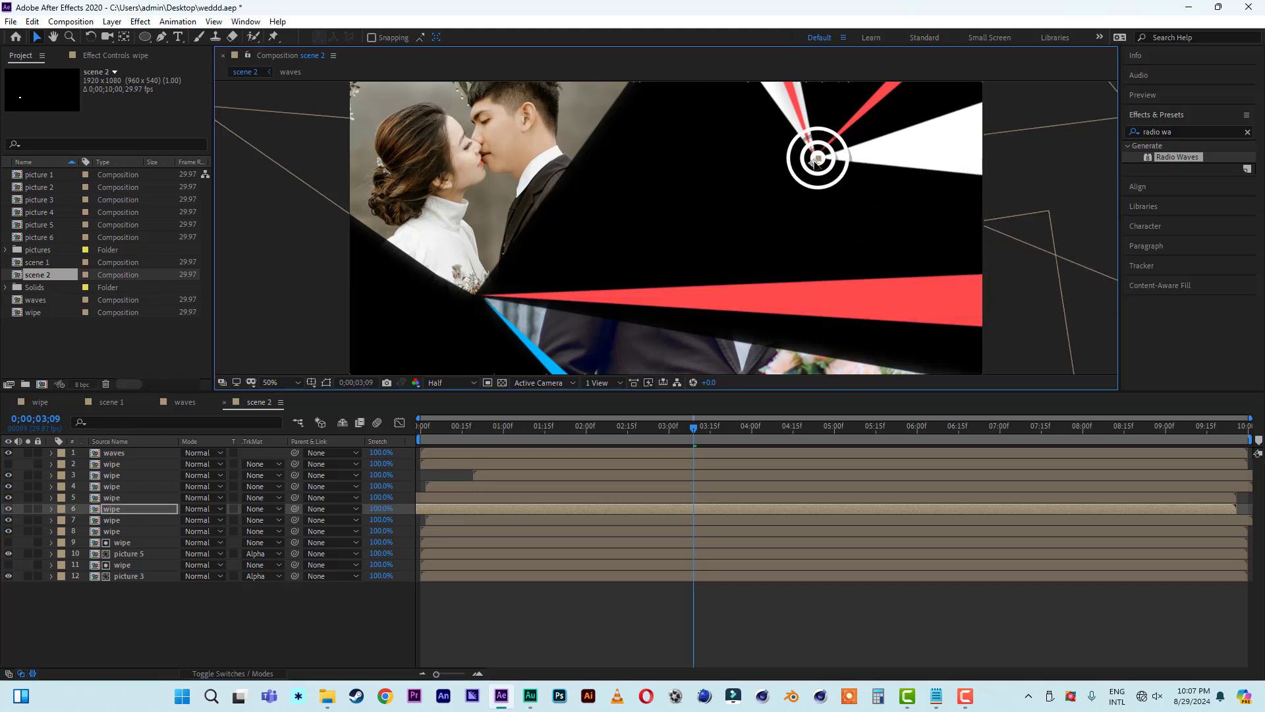
left_click(129, 519)
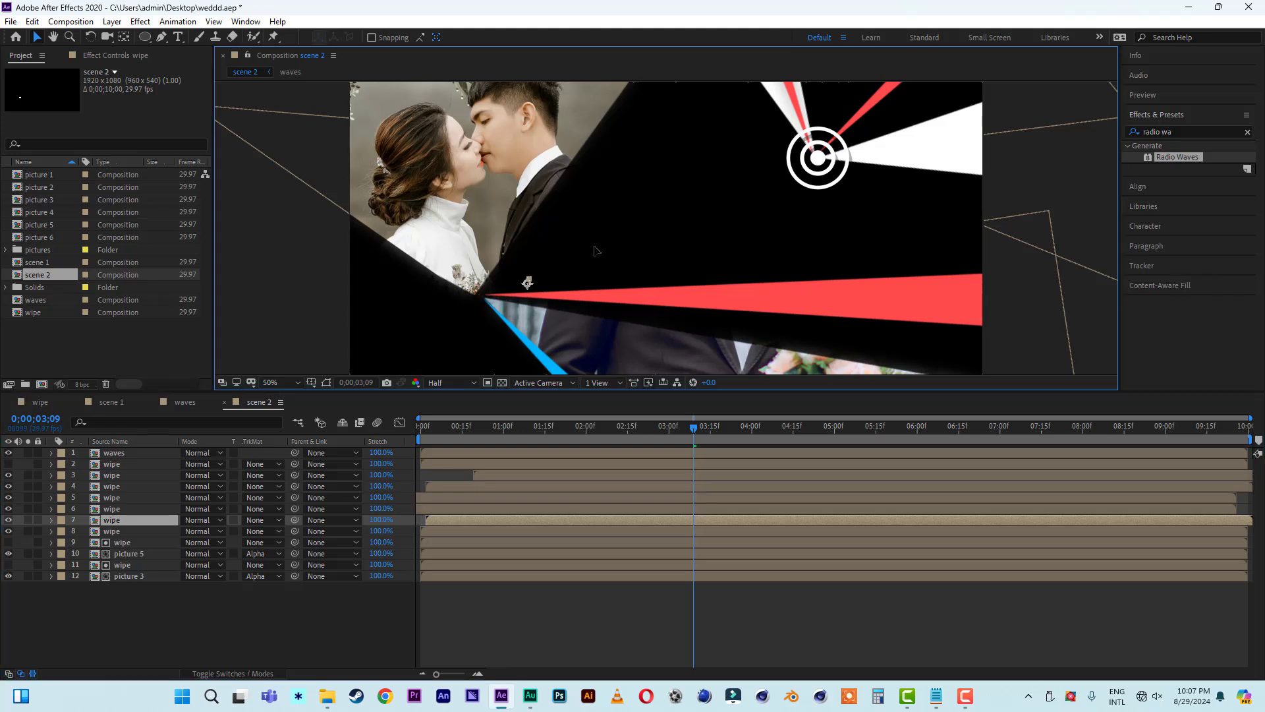
left_click_drag(487, 297, 819, 160)
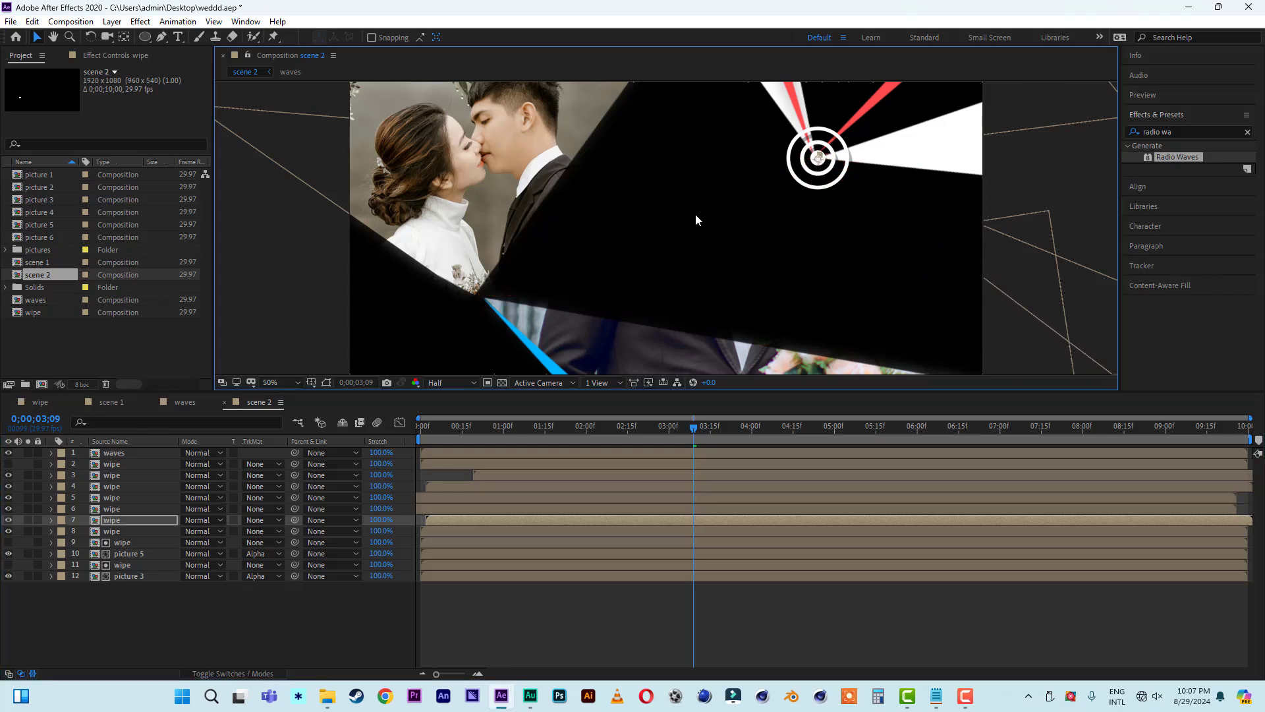
left_click(128, 531)
left_click_drag(491, 299, 818, 160)
Step: Move the matte wipes of picture 5 and picture 3 onto the centre of the waves circle
left_click(129, 543)
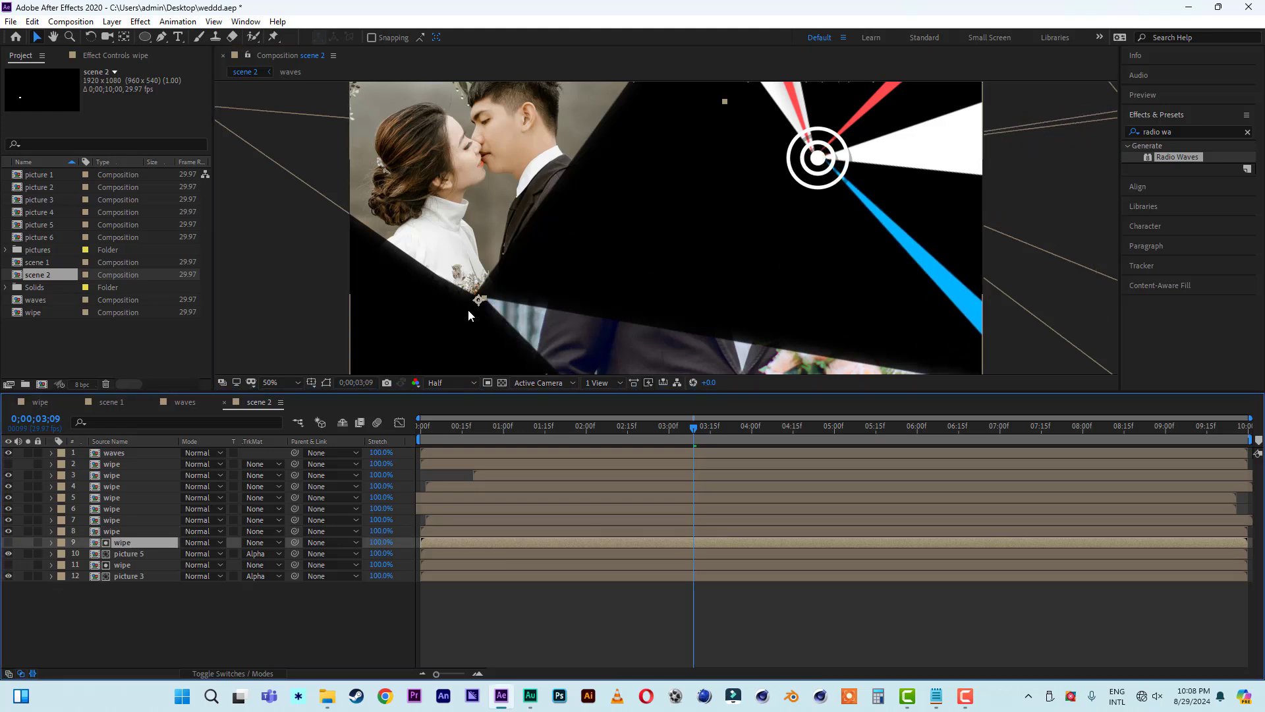
left_click_drag(480, 299, 813, 156)
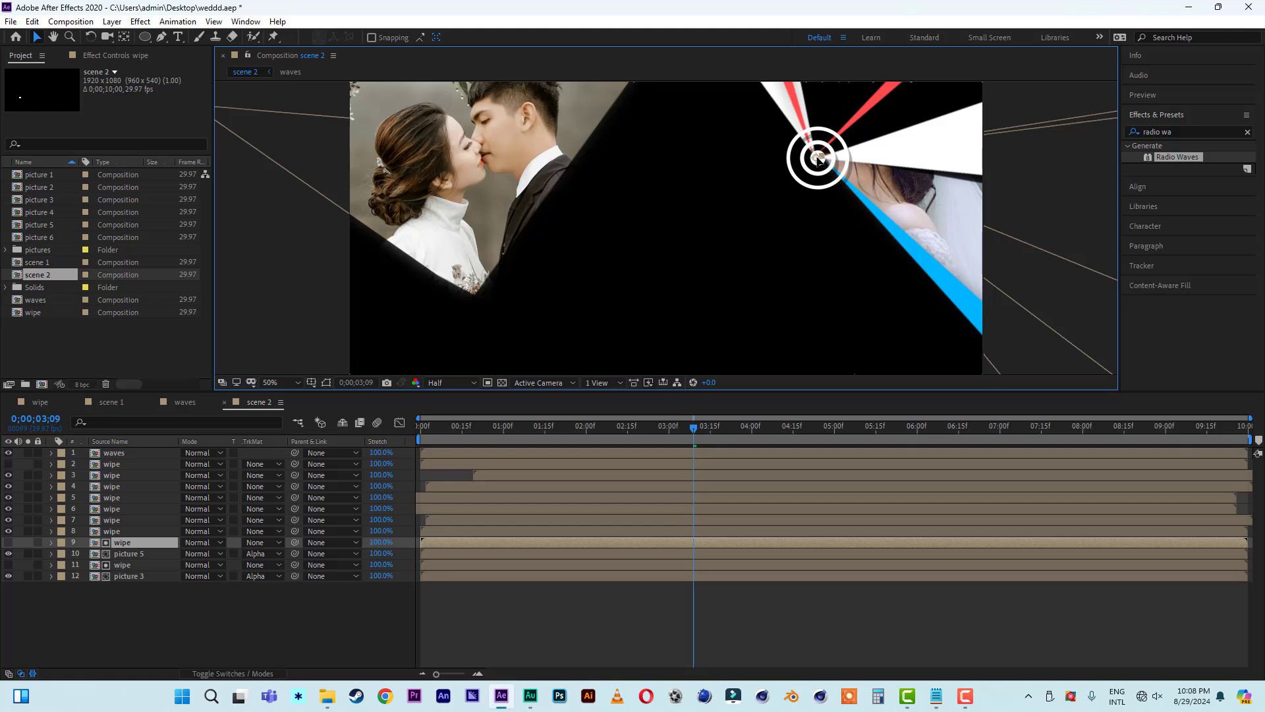
left_click(129, 564)
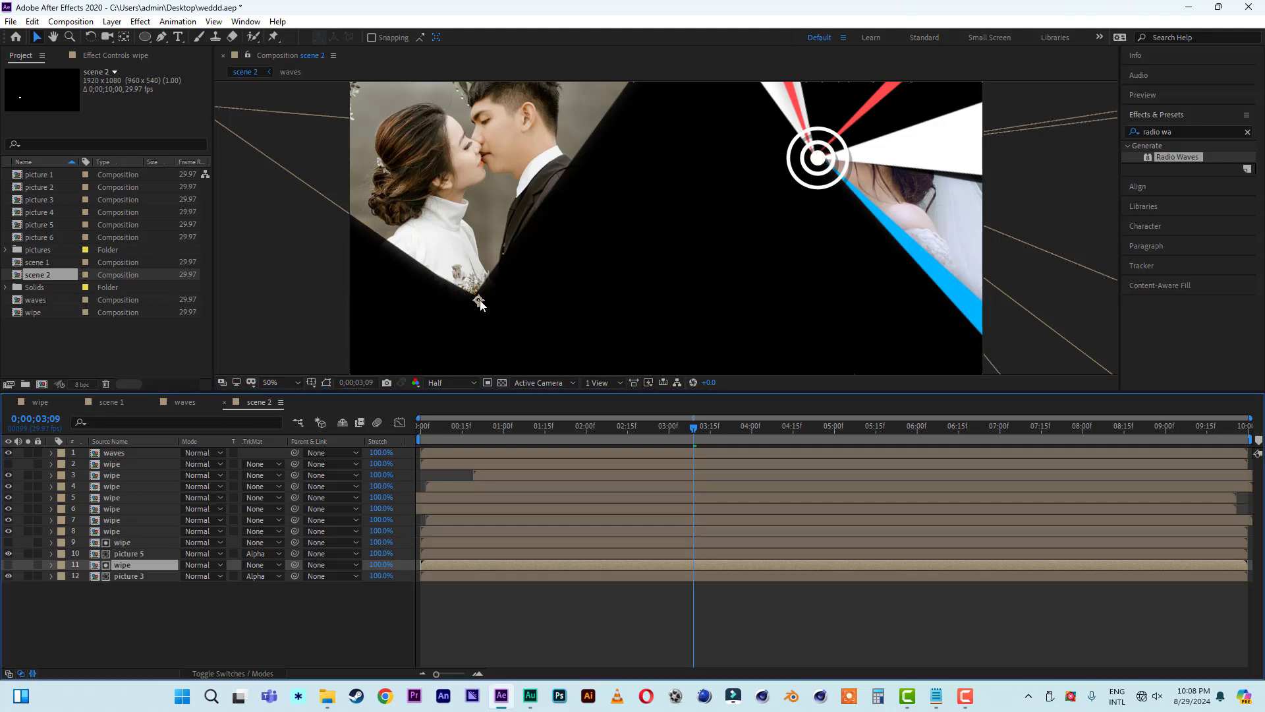
left_click_drag(480, 302, 818, 159)
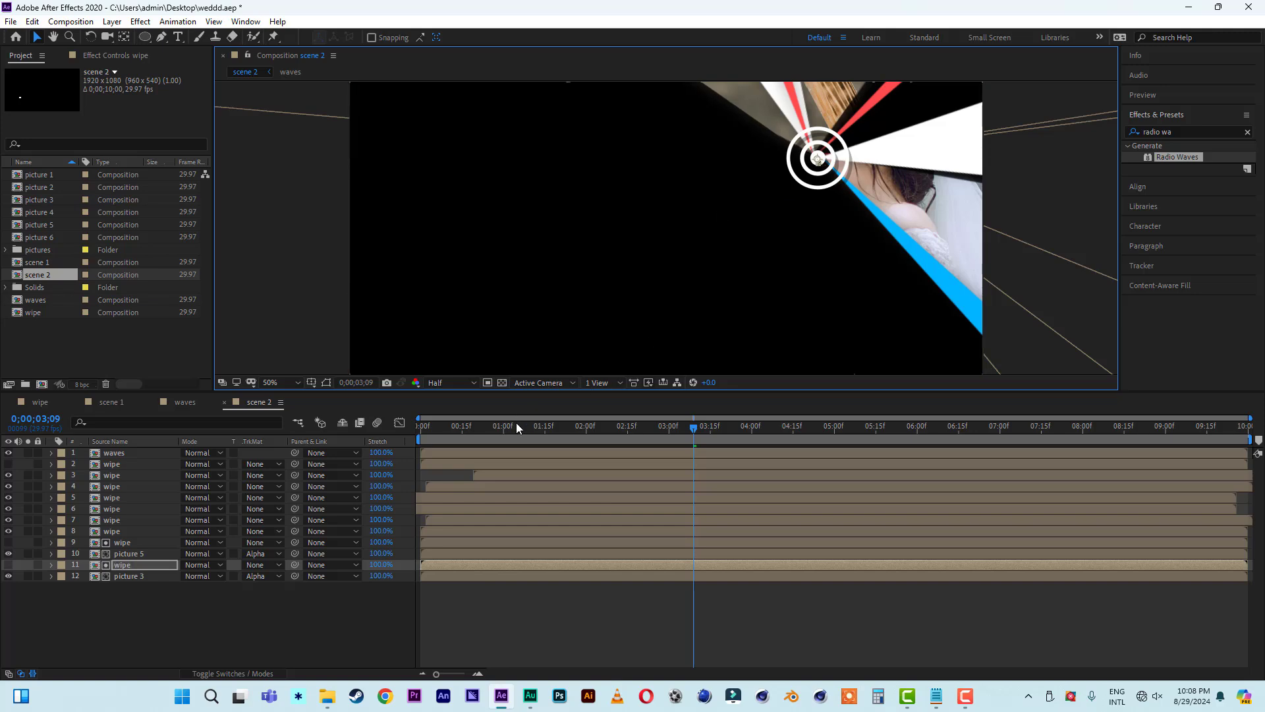
Step: Play scene 2 from the beginning to check the relocated wipes, and inspect the frame at 0;00;04;09
key("Home")
key("space")
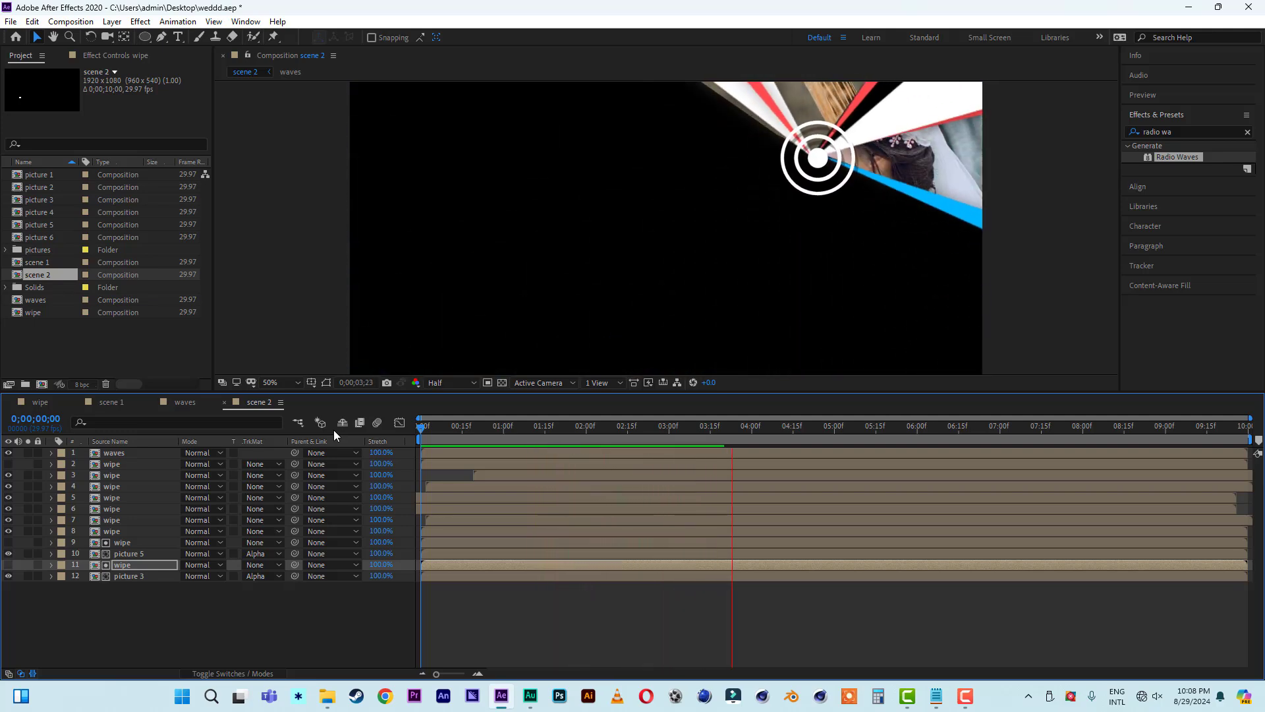
key("space")
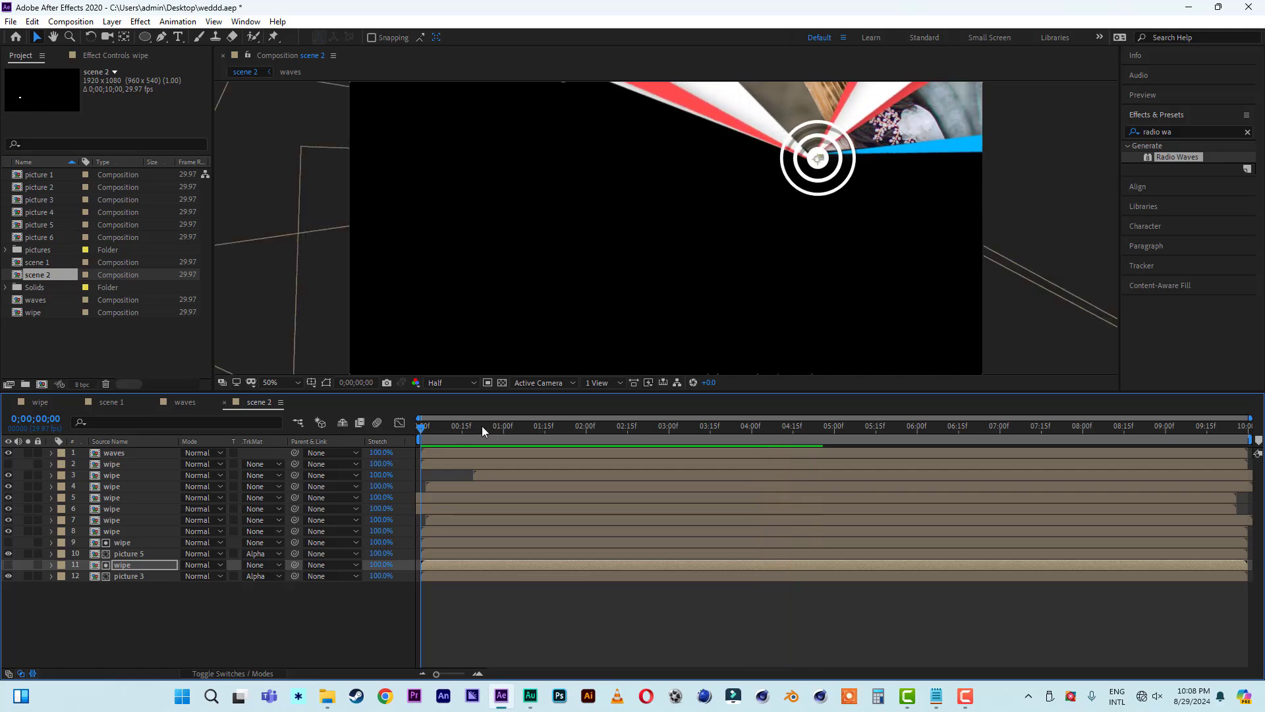
left_click_drag(422, 427, 776, 433)
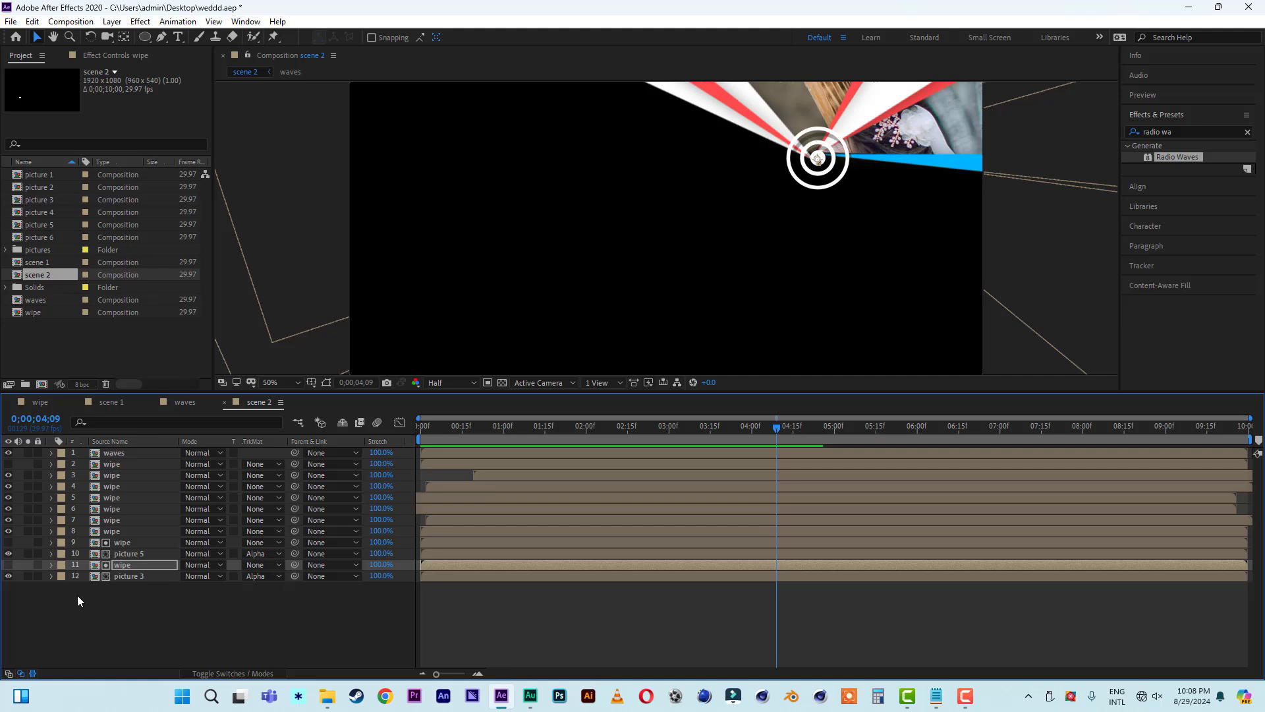
Step: Set the Rotation of picture 3's matte wipe to 0x-244.2° at its end keyframe at 0;00;01;26
left_click(129, 566)
key("r")
left_click_drag(594, 426, 576, 433)
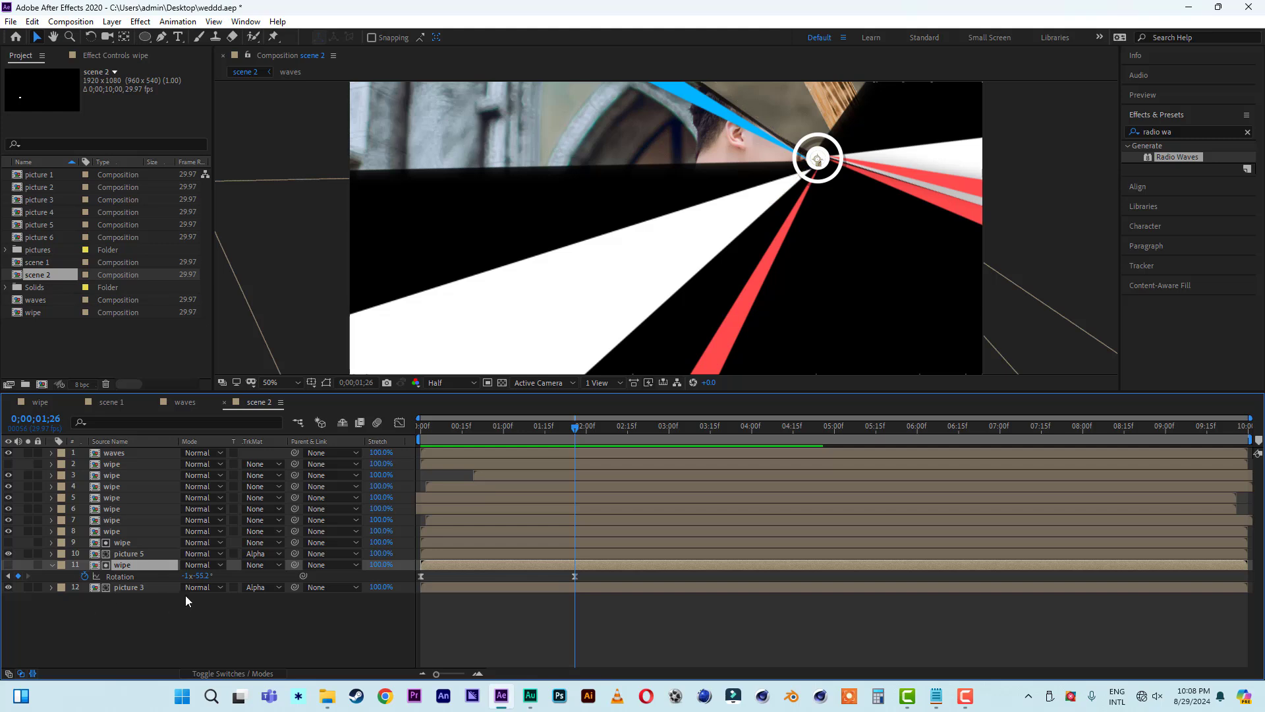
left_click_drag(197, 576, 316, 577)
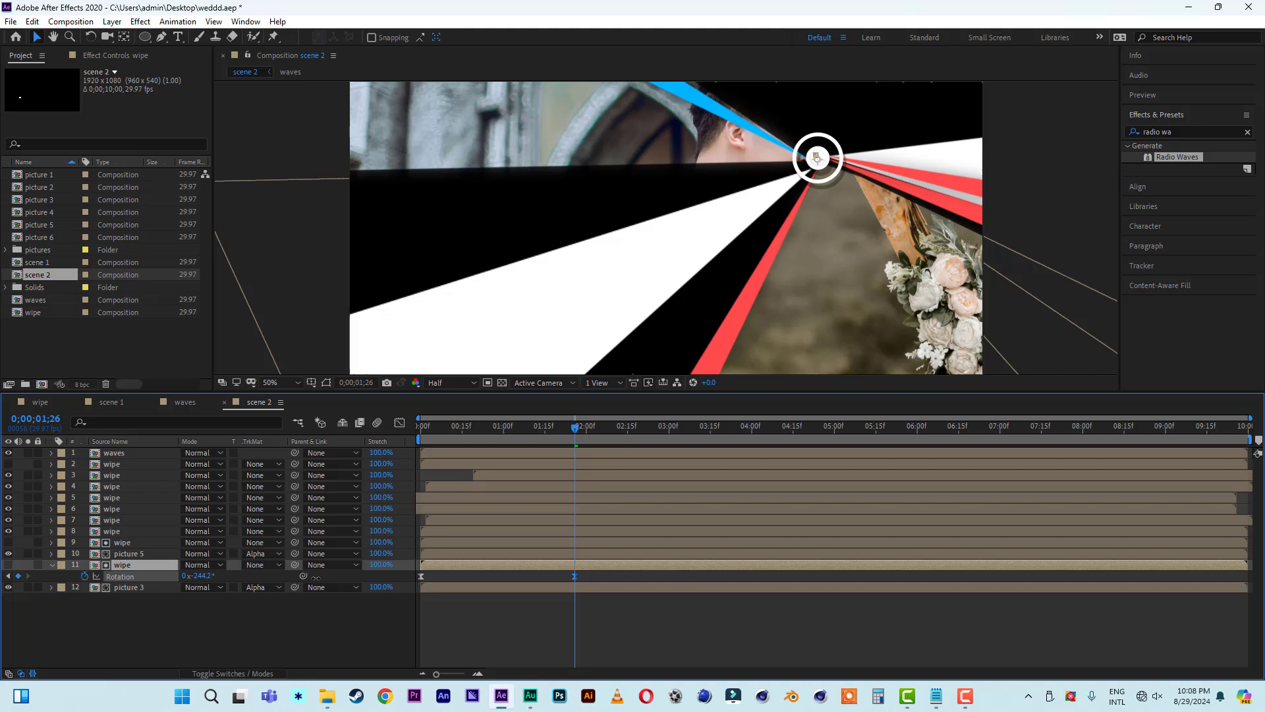
Step: Add a Rotation keyframe of -2x-161.2° to picture 5's matte wipe at 0;00;01;26, and collapse both matte wipe layers
left_click(122, 541)
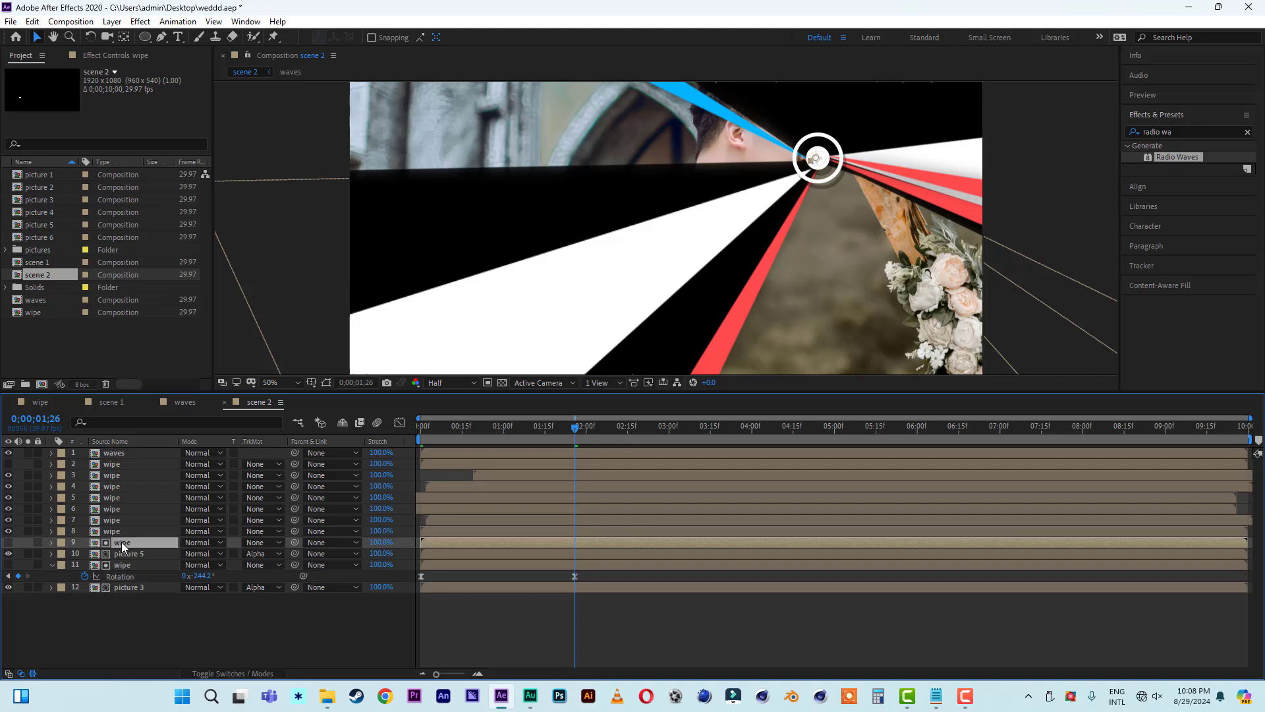
key("r")
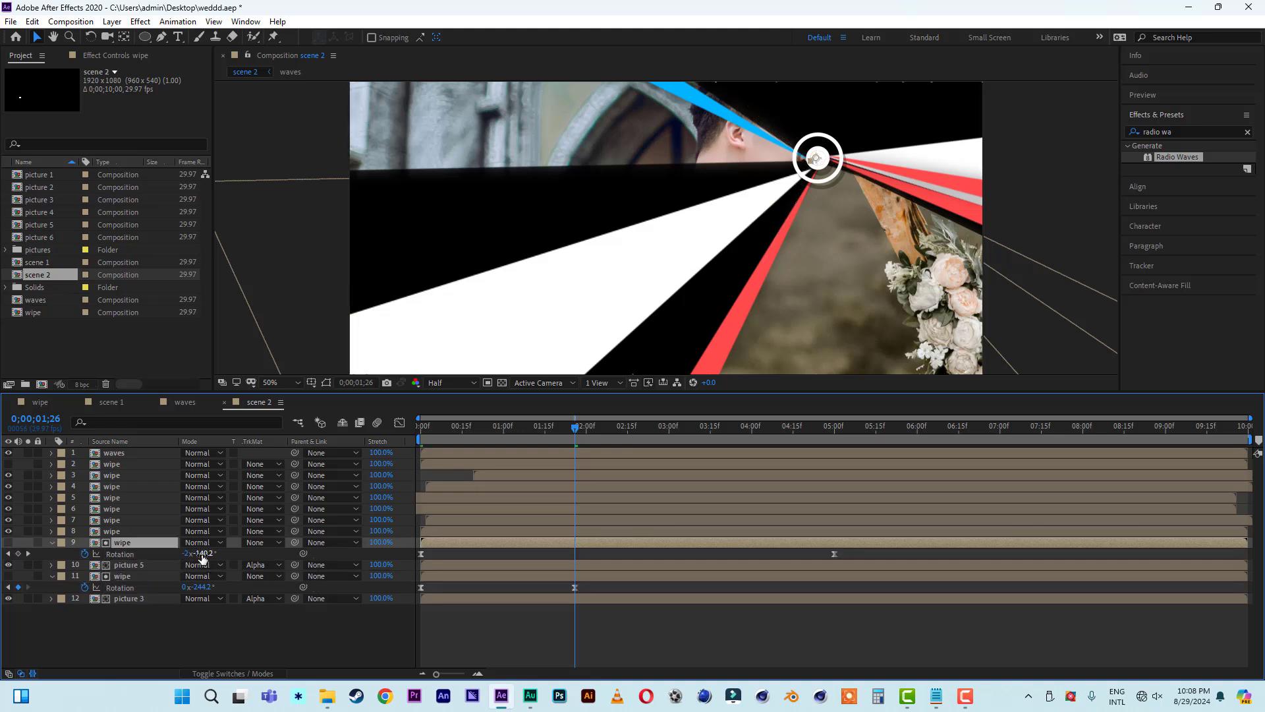
left_click_drag(208, 553, 191, 555)
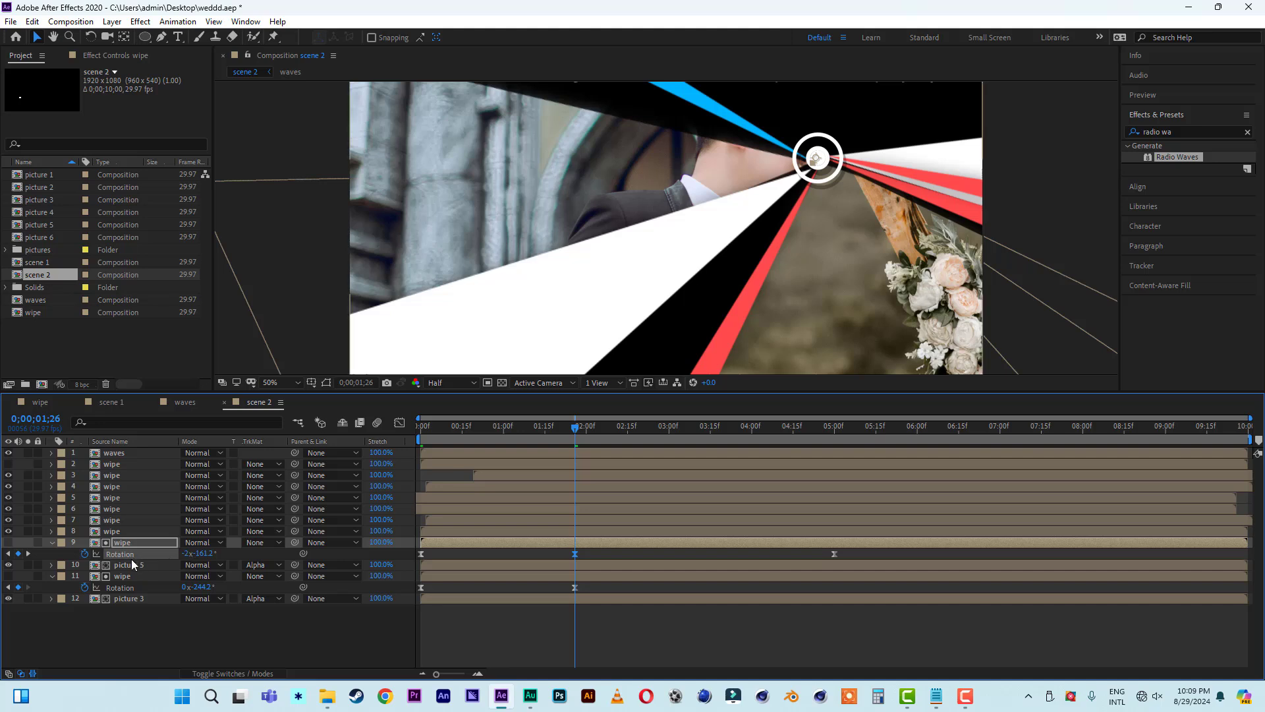
left_click(51, 543)
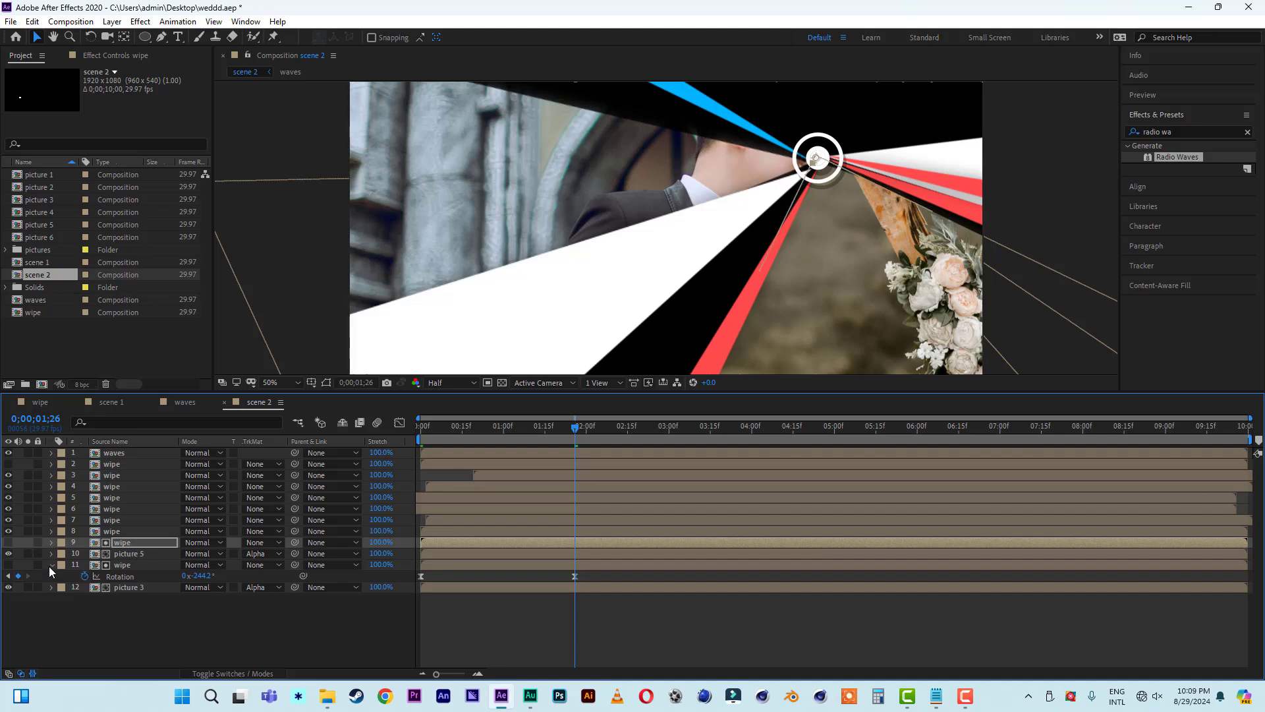
left_click(50, 566)
Step: Nudge the white wipe on layer 6 so its pivot point lines up exactly with the centre of the waves circle
left_click(119, 512)
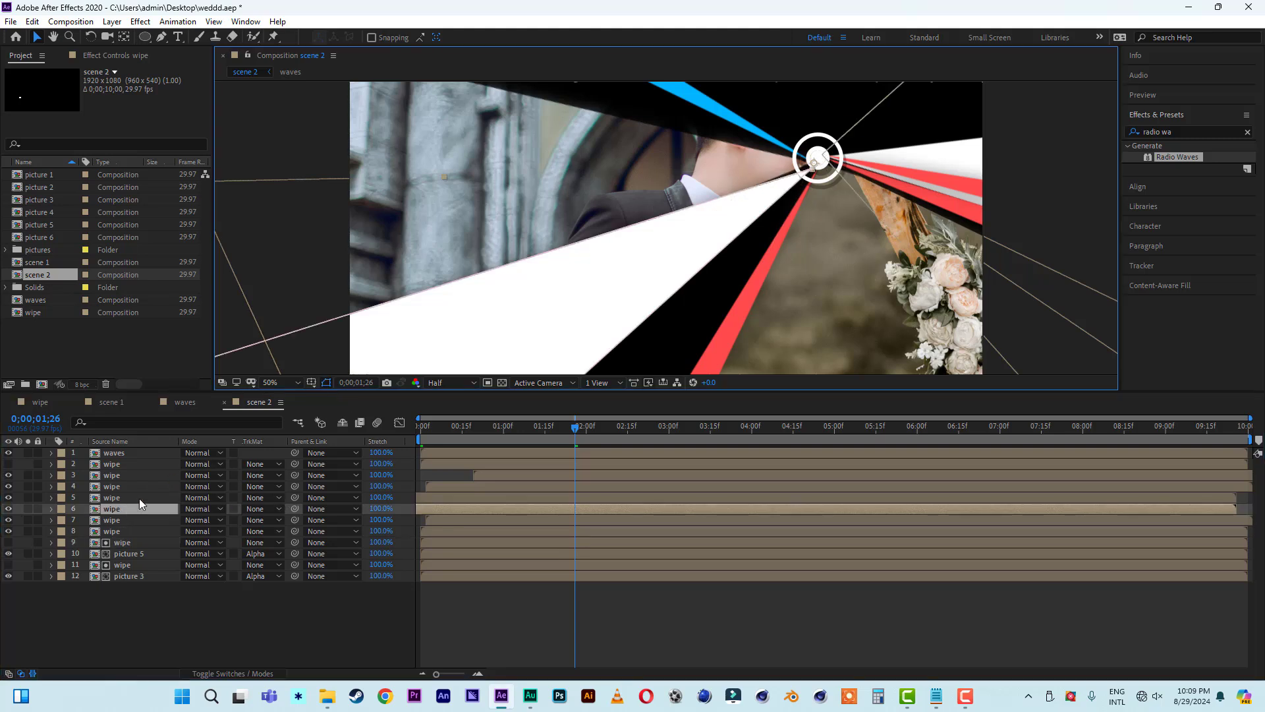
left_click(117, 498)
left_click(116, 508)
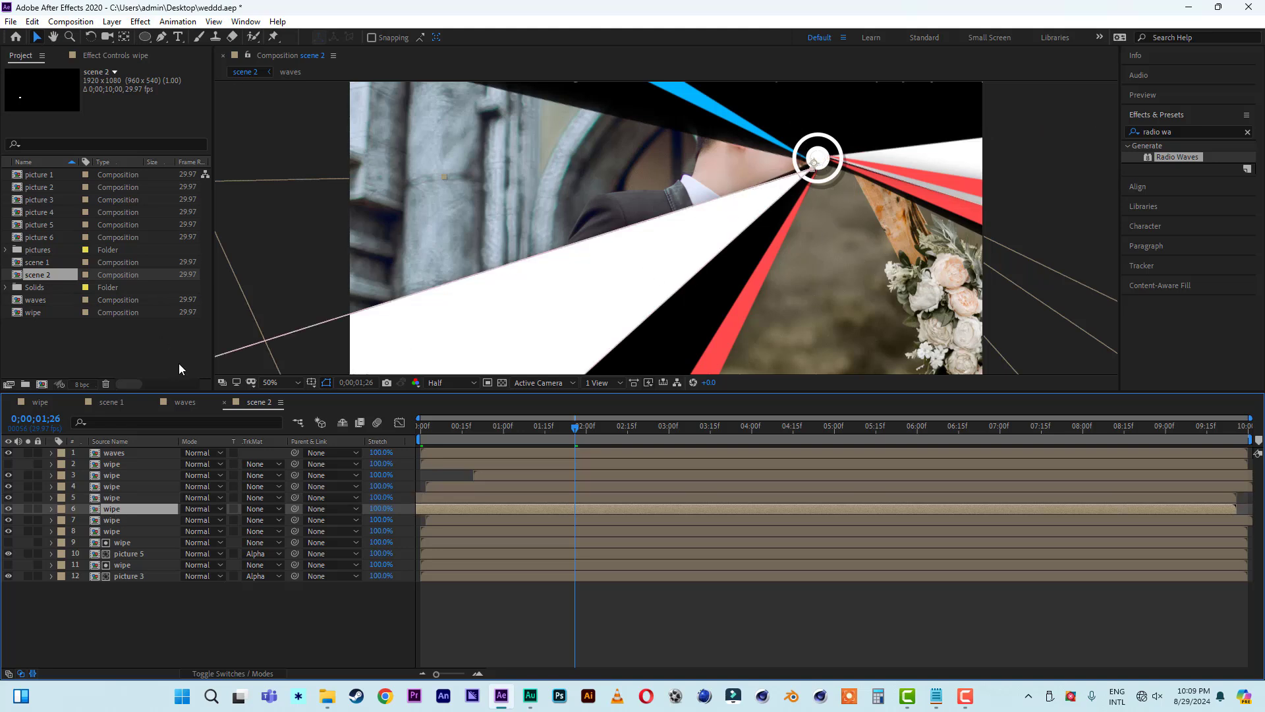
left_click(324, 383)
left_click_drag(813, 164, 818, 154)
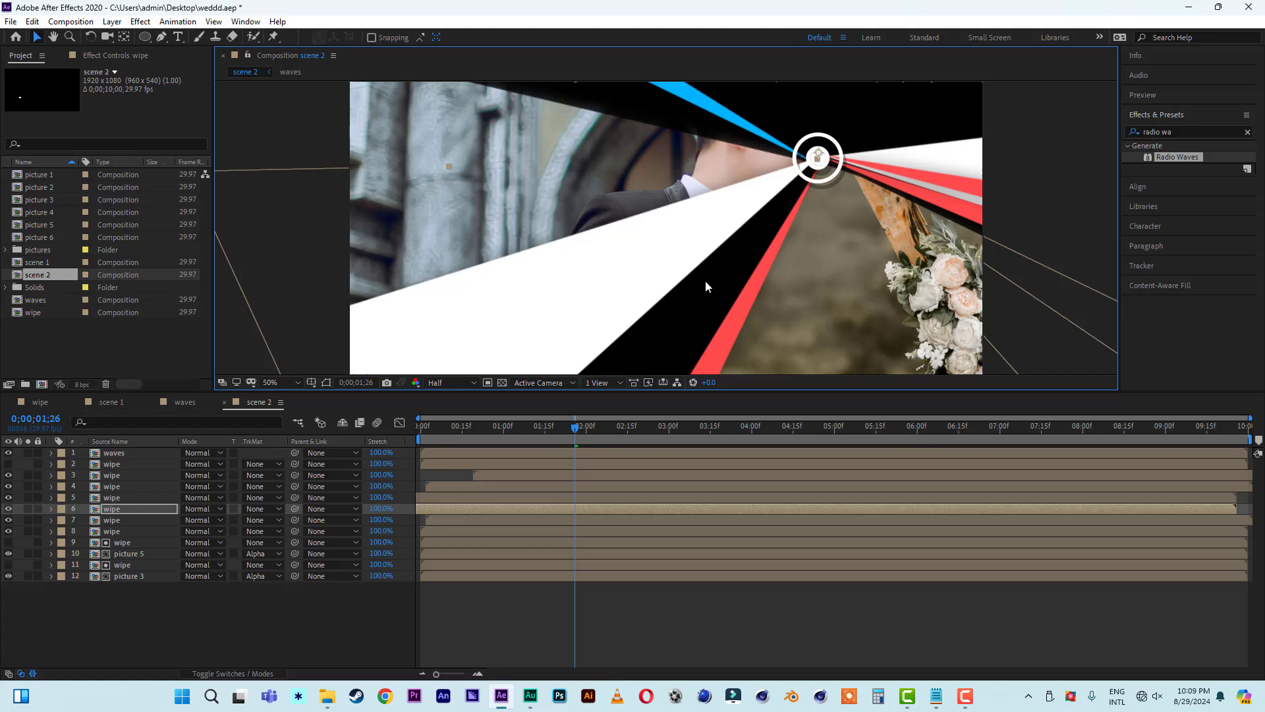
Step: Duplicate the white wipe on layer 6 and set the copy's Rotation to -3x-211.0° at its end keyframe at 0;00;04;26
left_click(113, 511)
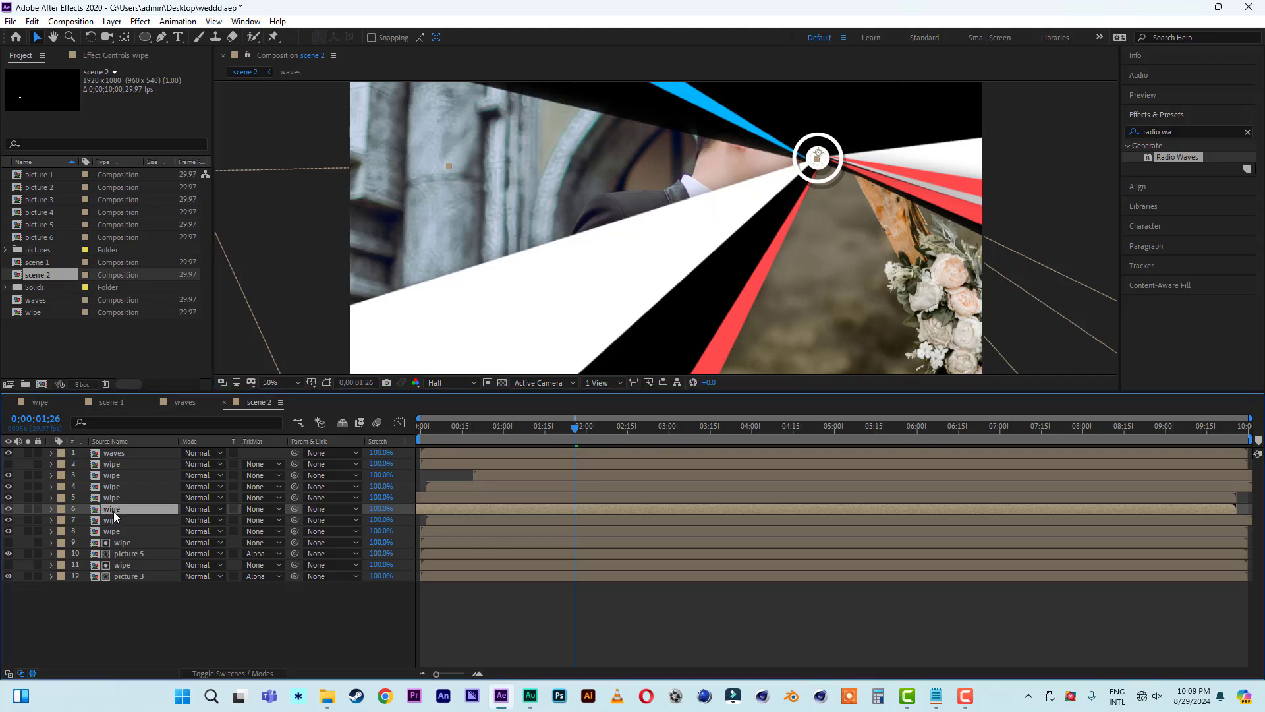
left_click(8, 508)
left_click(8, 509)
key("ctrl+d")
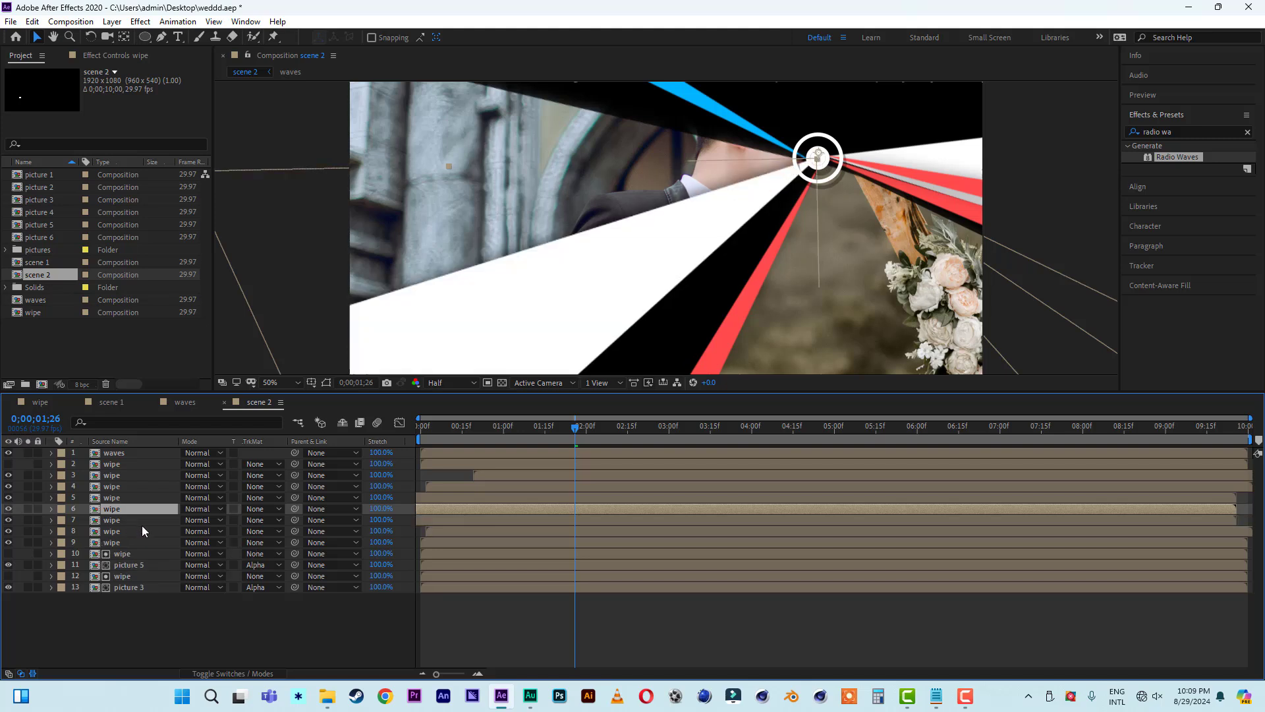
key("r")
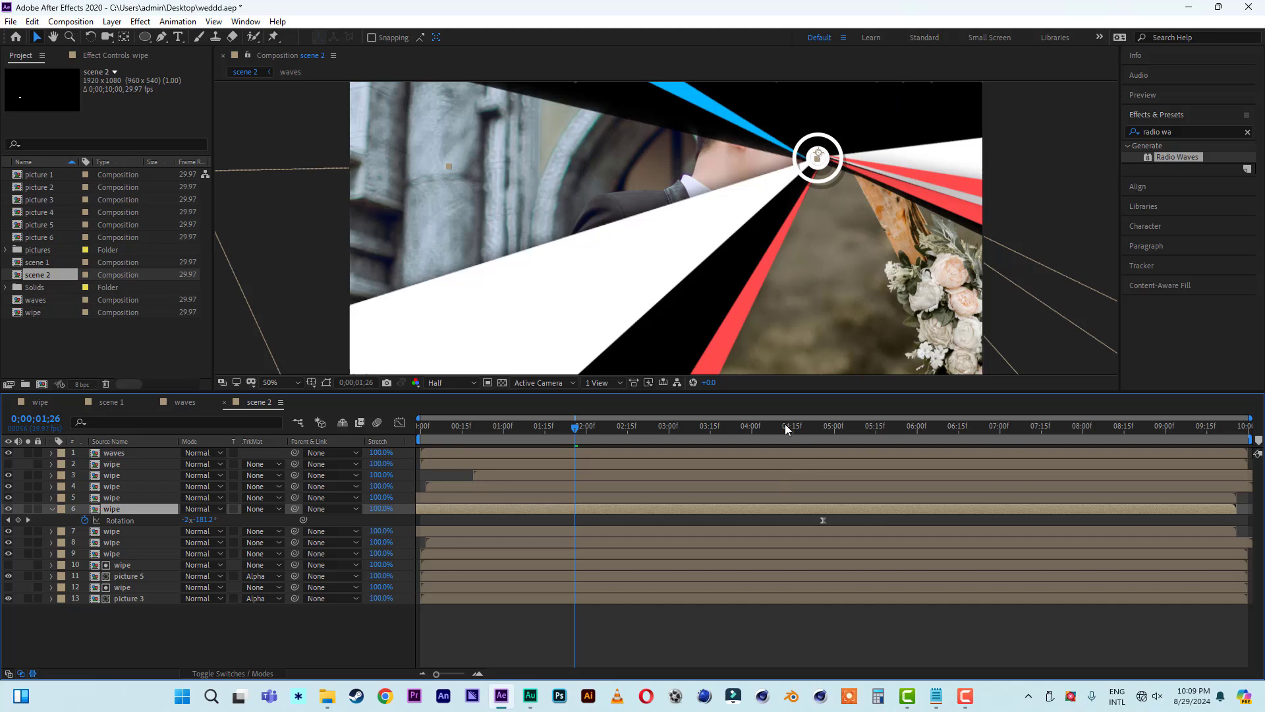
left_click(790, 429)
left_click_drag(793, 432, 823, 429)
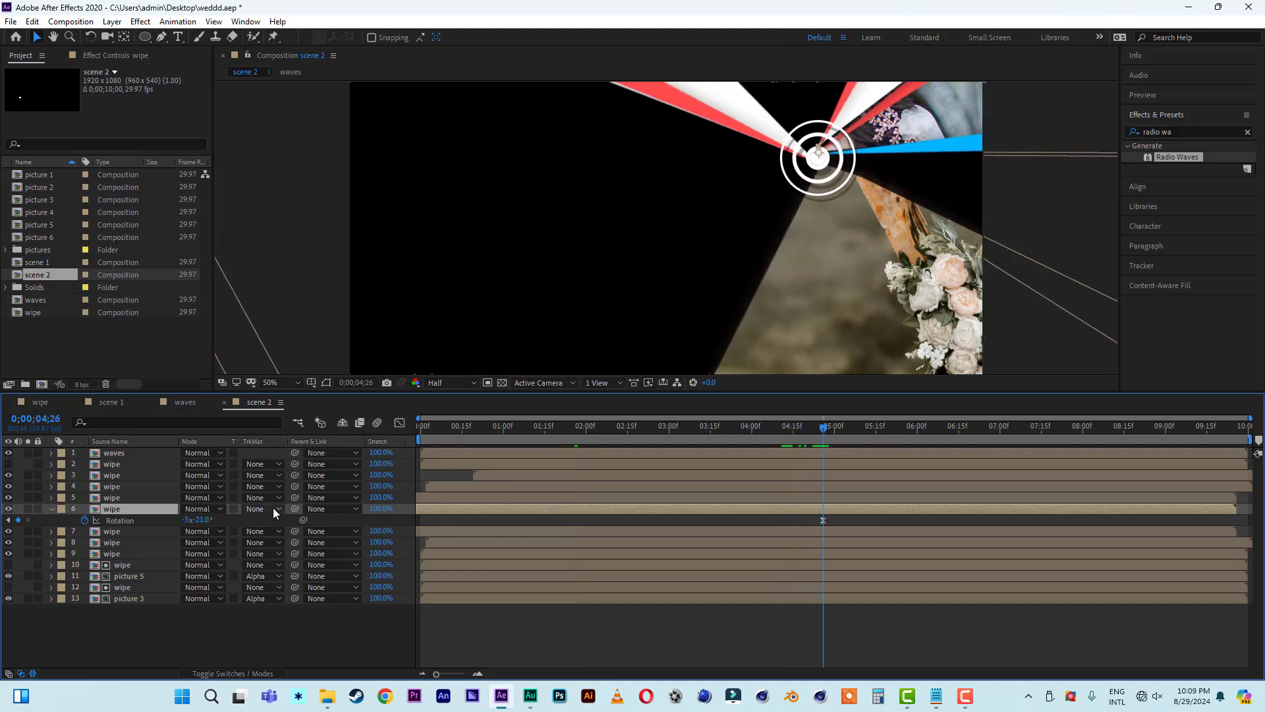
left_click_drag(205, 522, 84, 521)
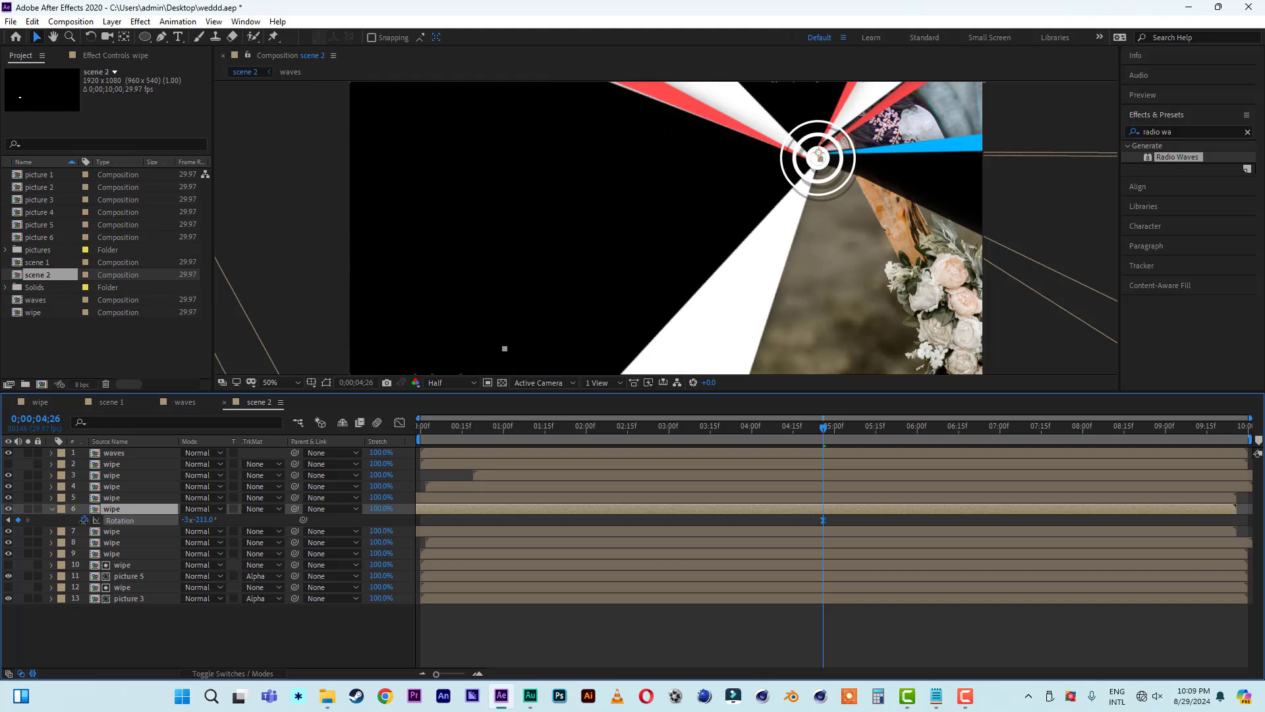
Step: Remove the 5-second Rotation keyframe from picture 5's matte wipe, and set the current time to 0;00;04;26
left_click(122, 565)
key("r")
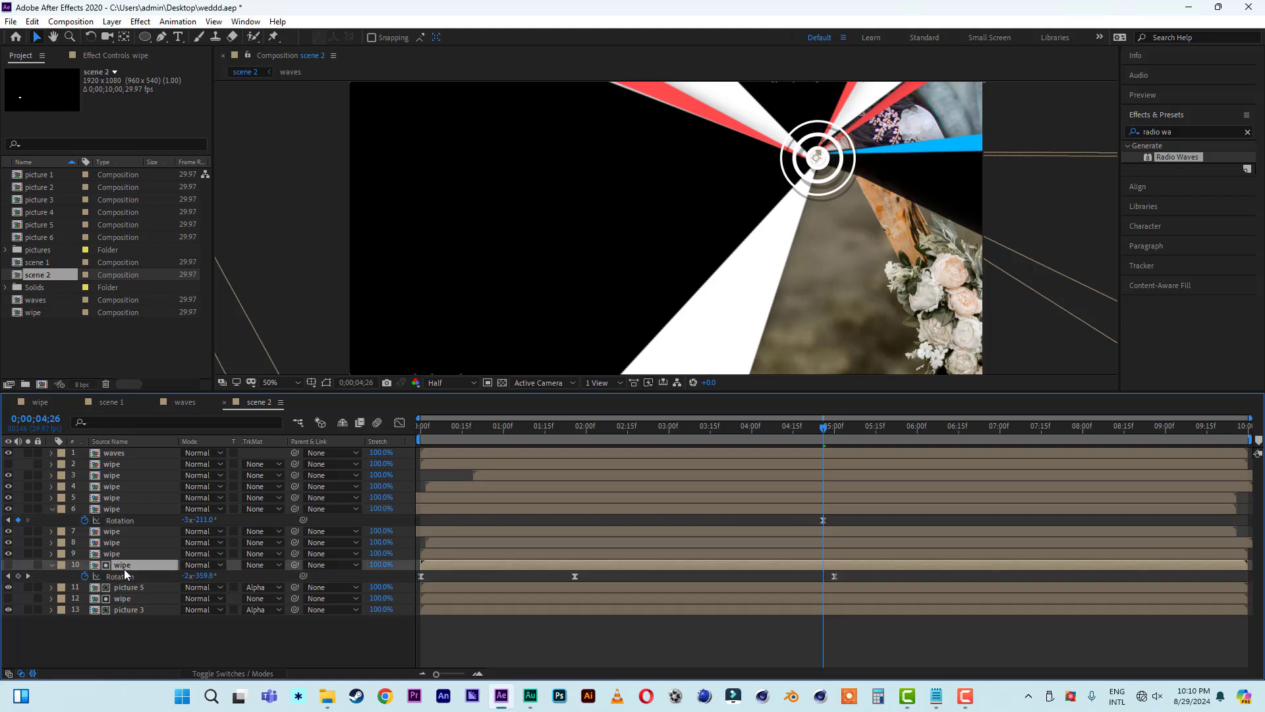
left_click(570, 428)
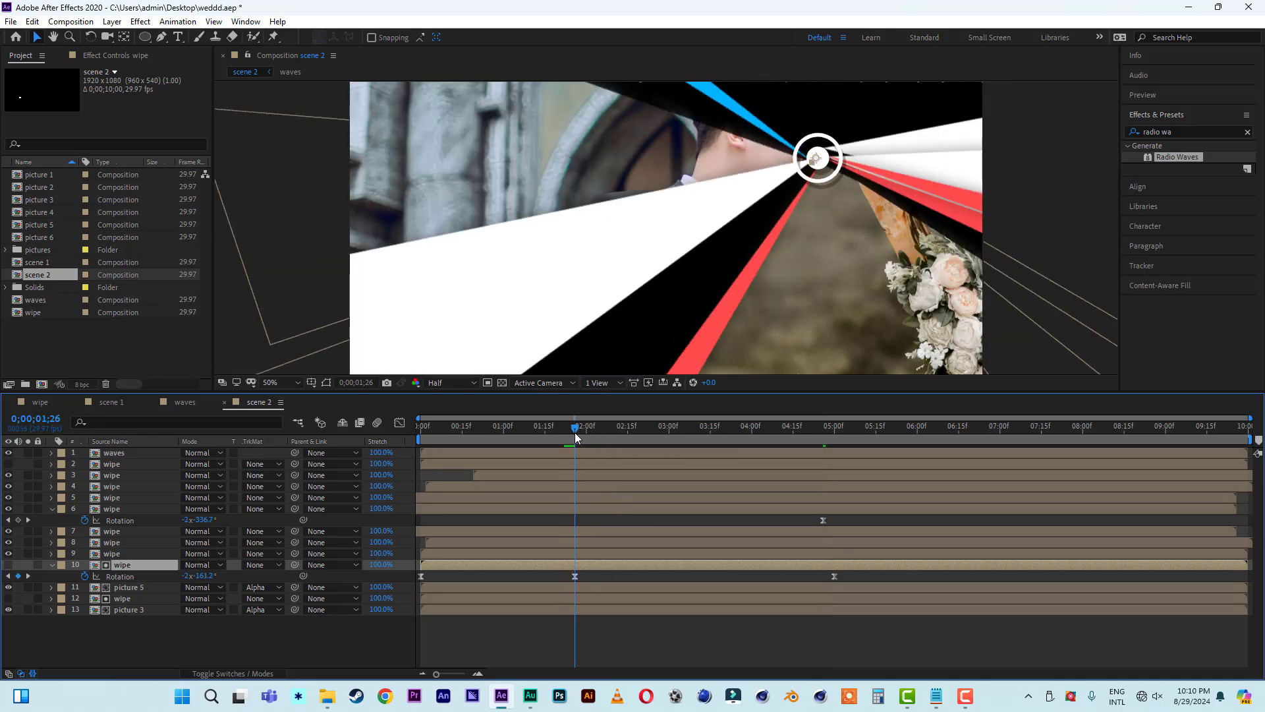
left_click(834, 576)
key("Delete")
left_click_drag(595, 440, 822, 442)
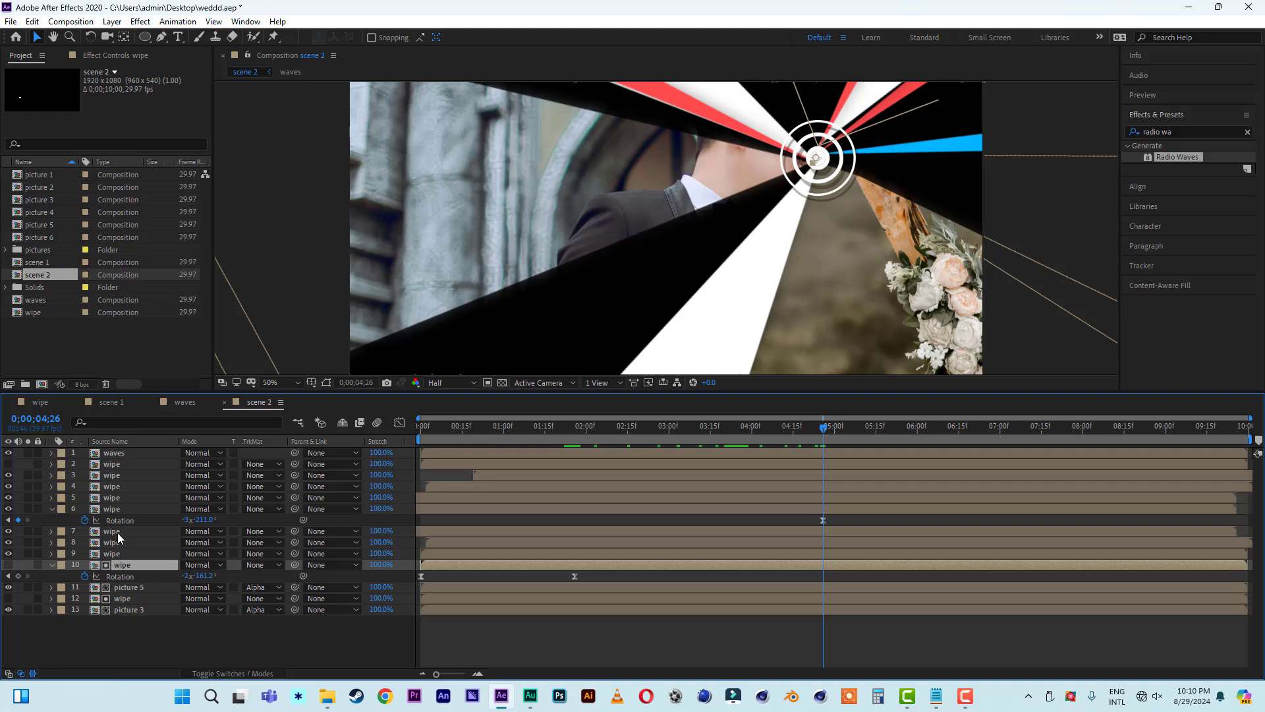
Step: Duplicate the white wipe on layer 6 and set the lower one's Rotation to -3x-185.0° at its 0;00;04;26 keyframe
left_click(112, 509)
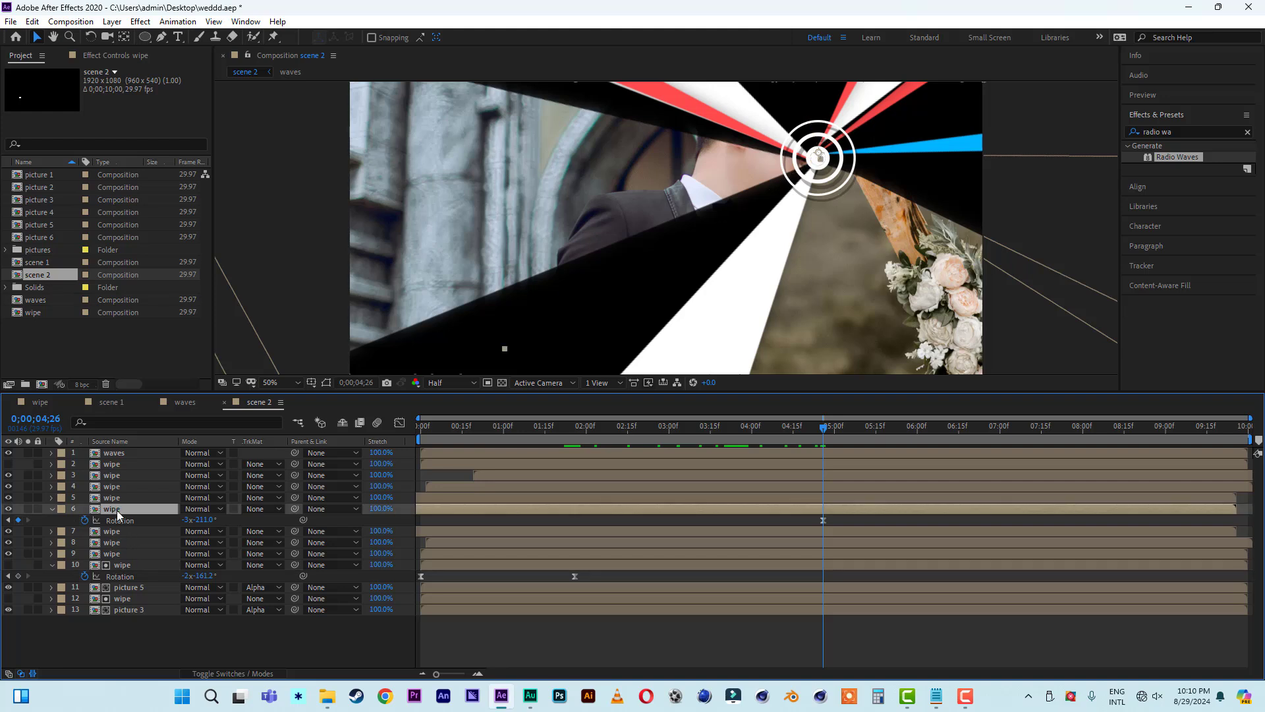
key("ctrl+d")
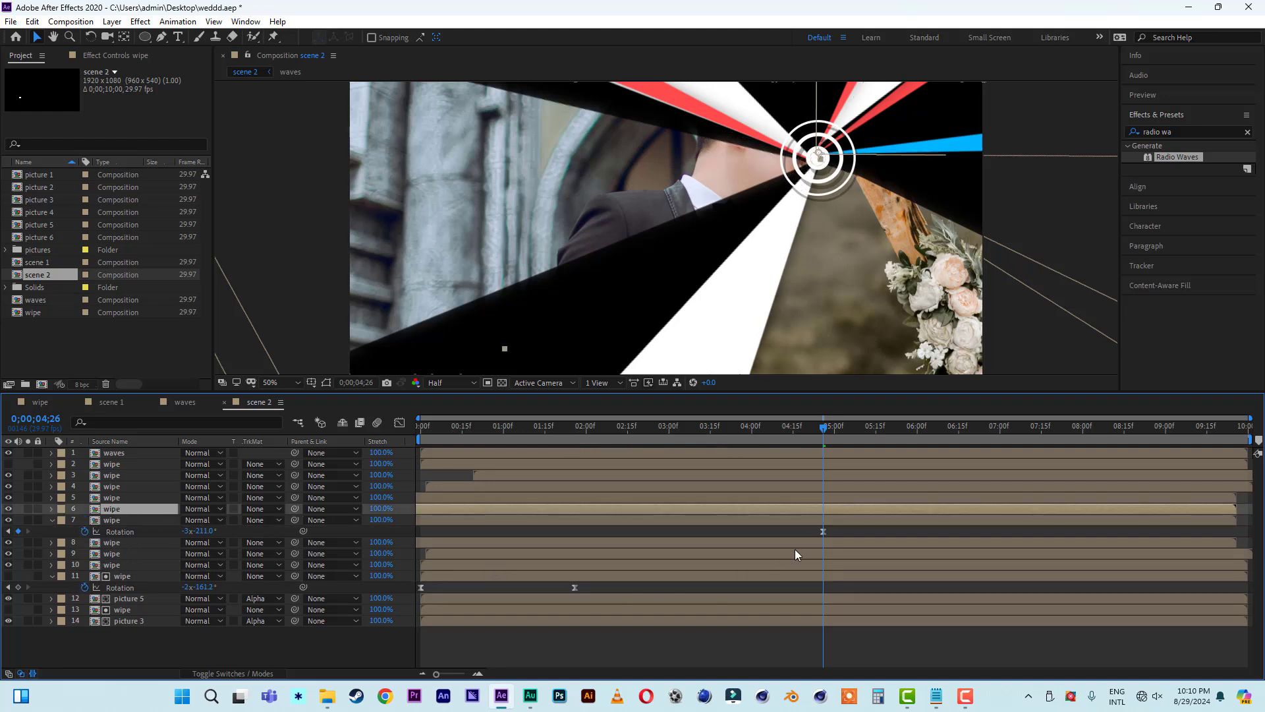
left_click(823, 531)
left_click_drag(205, 533, 223, 531)
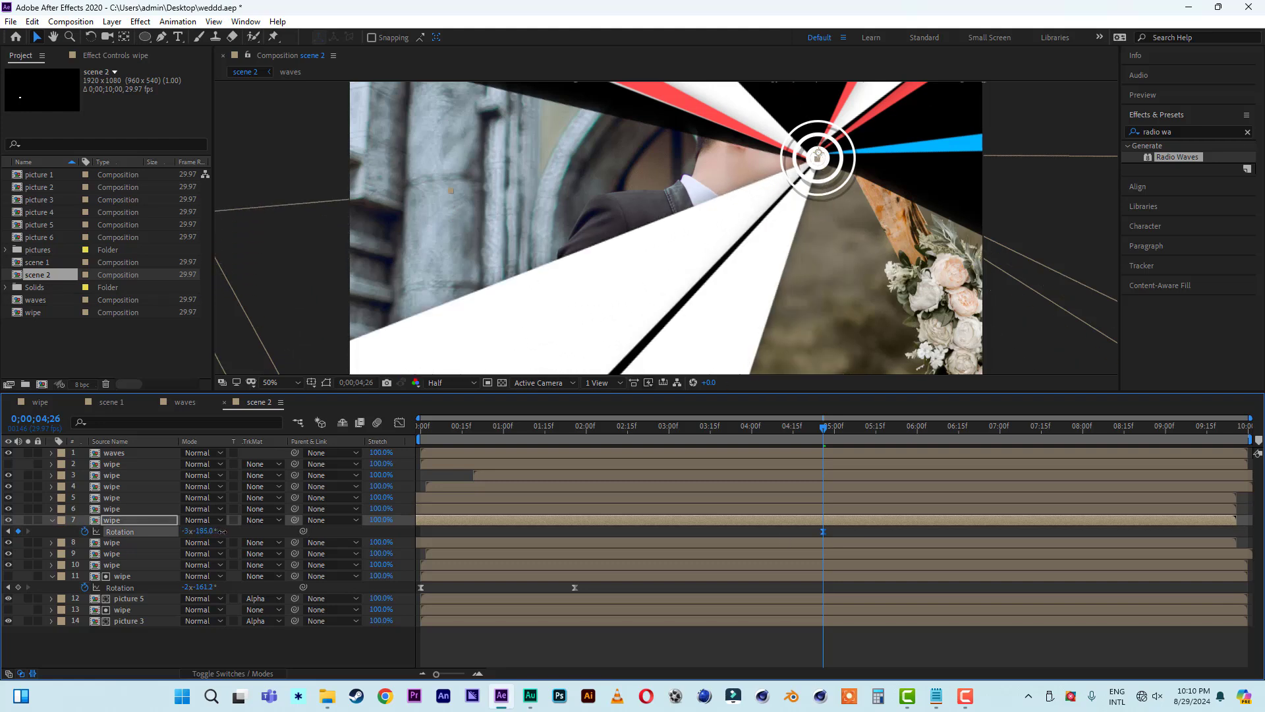
Step: Set the layer 4 red wipe's end Rotation to -1x-191.0° at 0;00;05;02 and nudge its pivot onto the centre of the waves circle
left_click(115, 498)
left_click(8, 498)
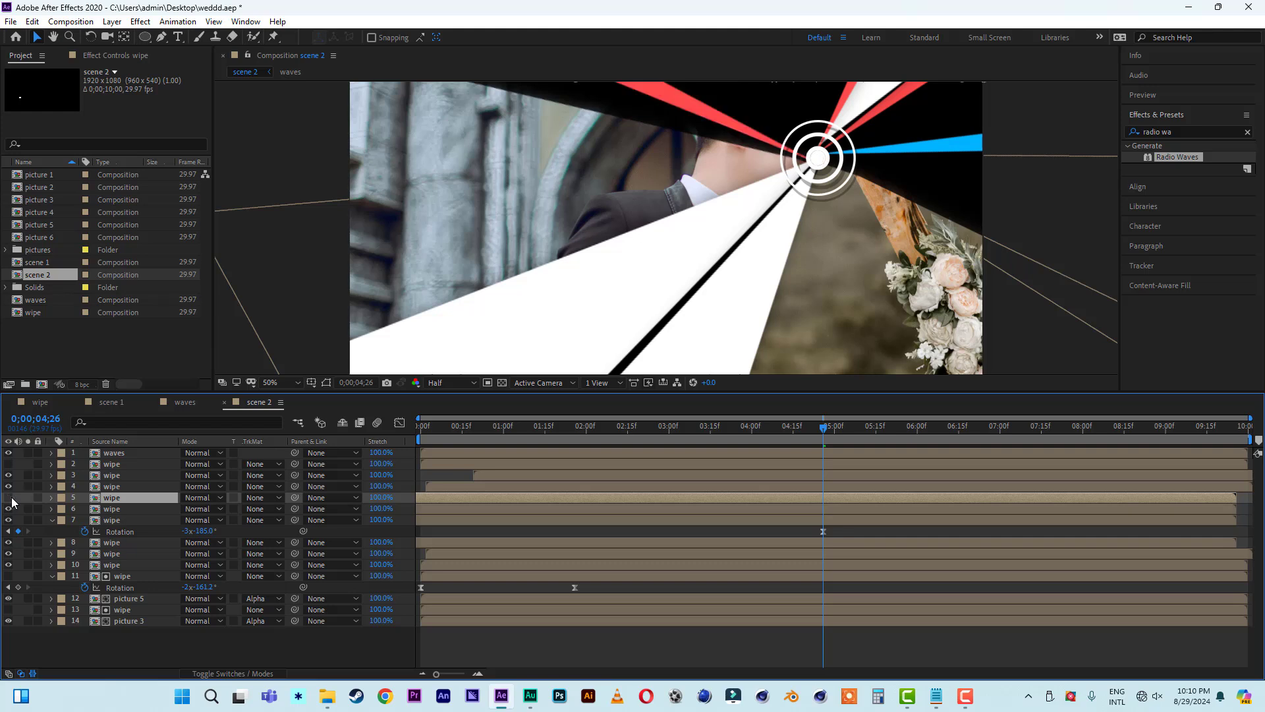
left_click(8, 498)
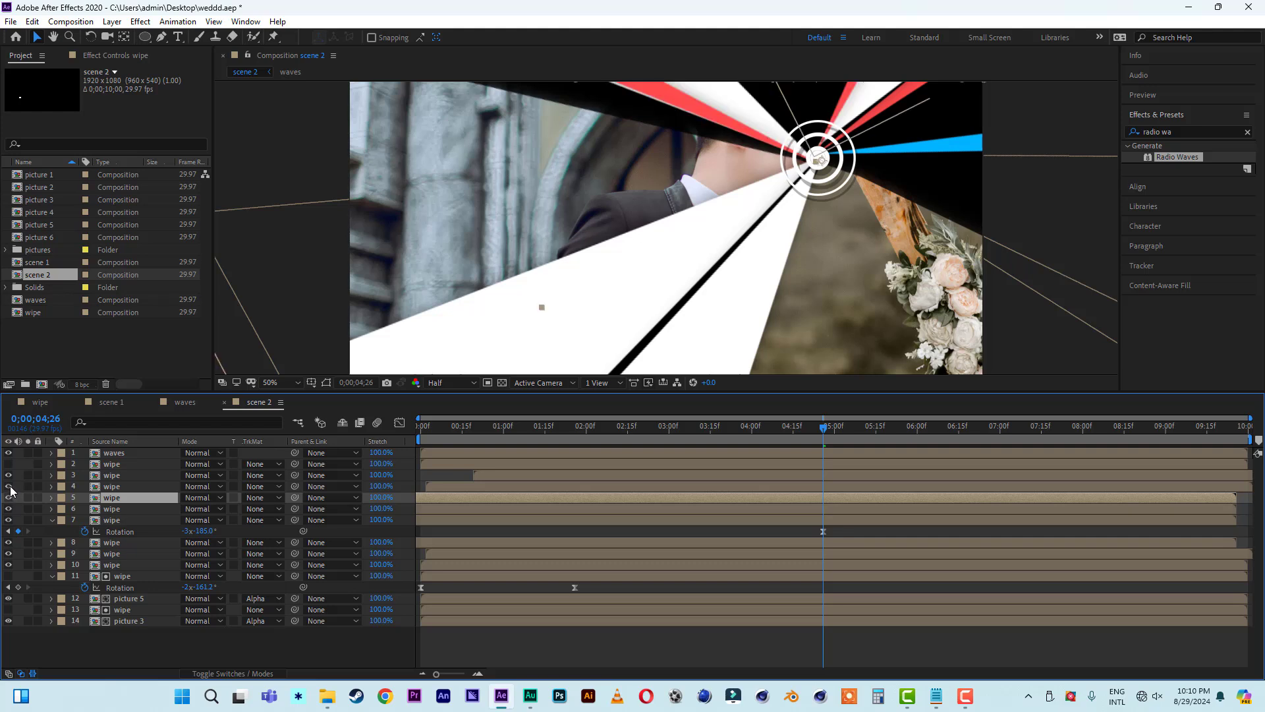
left_click(111, 487)
key("u")
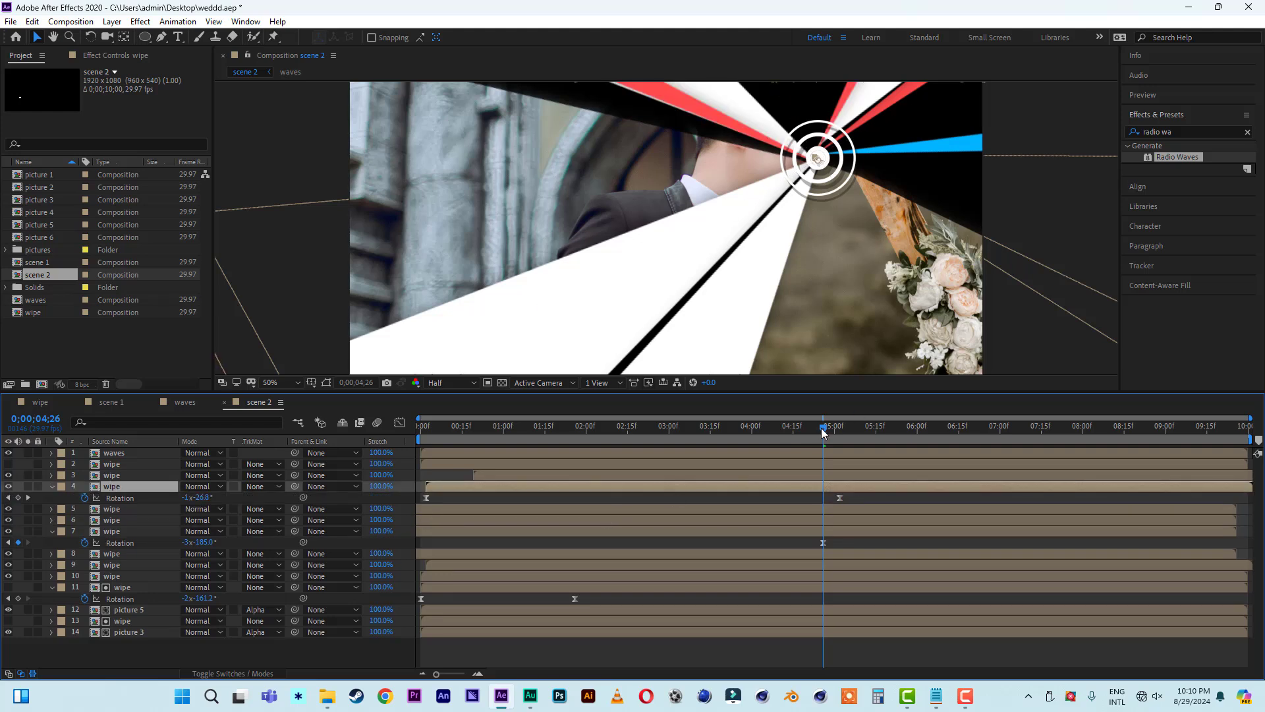
left_click_drag(822, 432, 839, 430)
left_click(840, 499)
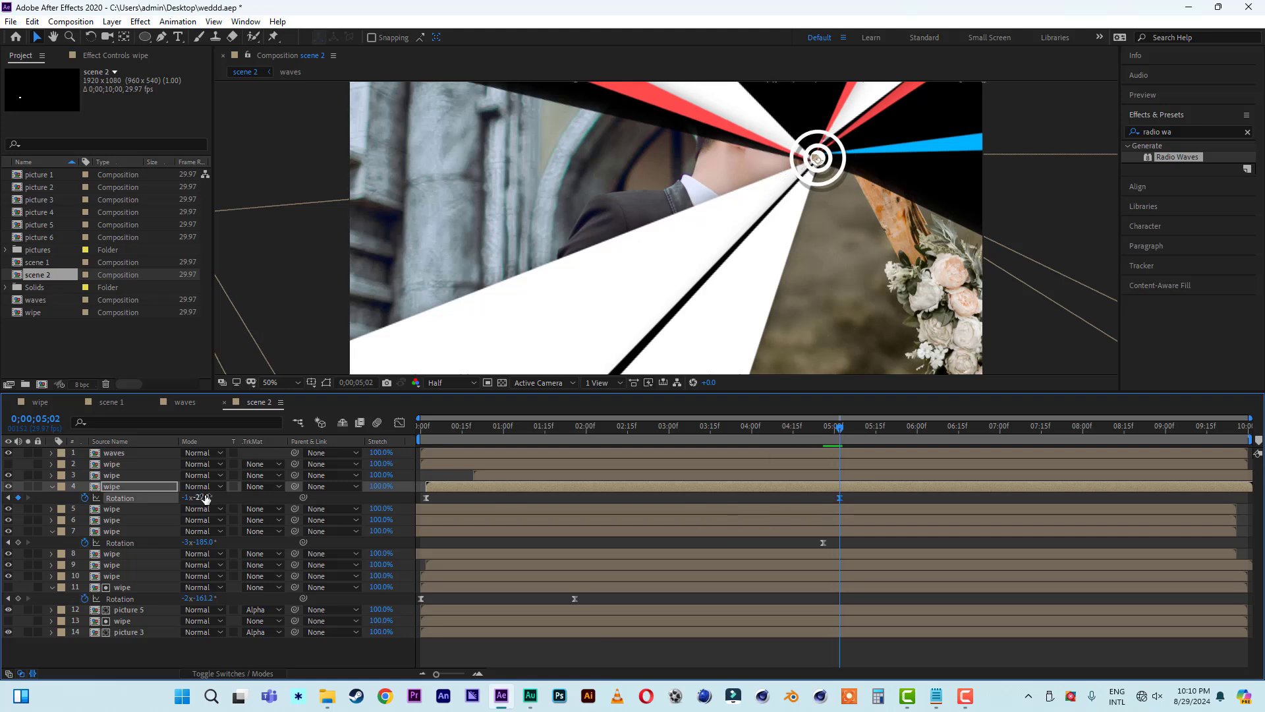
left_click_drag(205, 499, 97, 498)
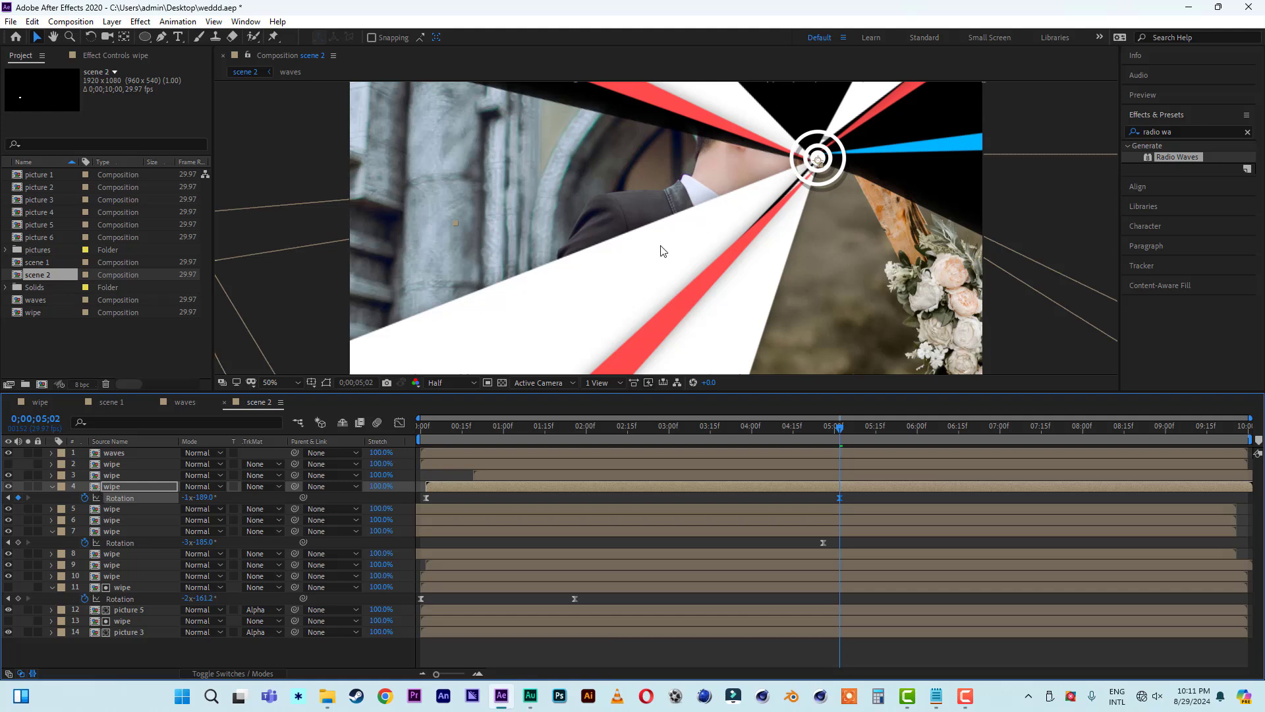
left_click_drag(819, 159, 816, 154)
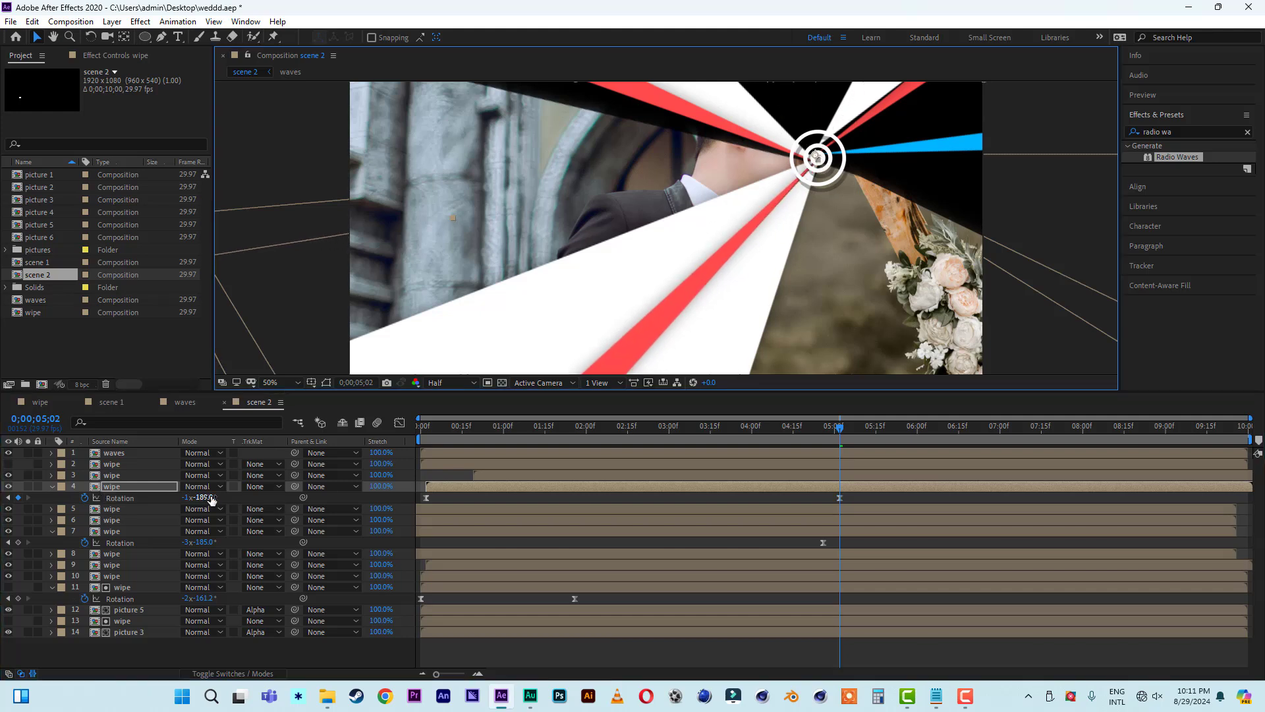
left_click_drag(210, 497, 208, 496)
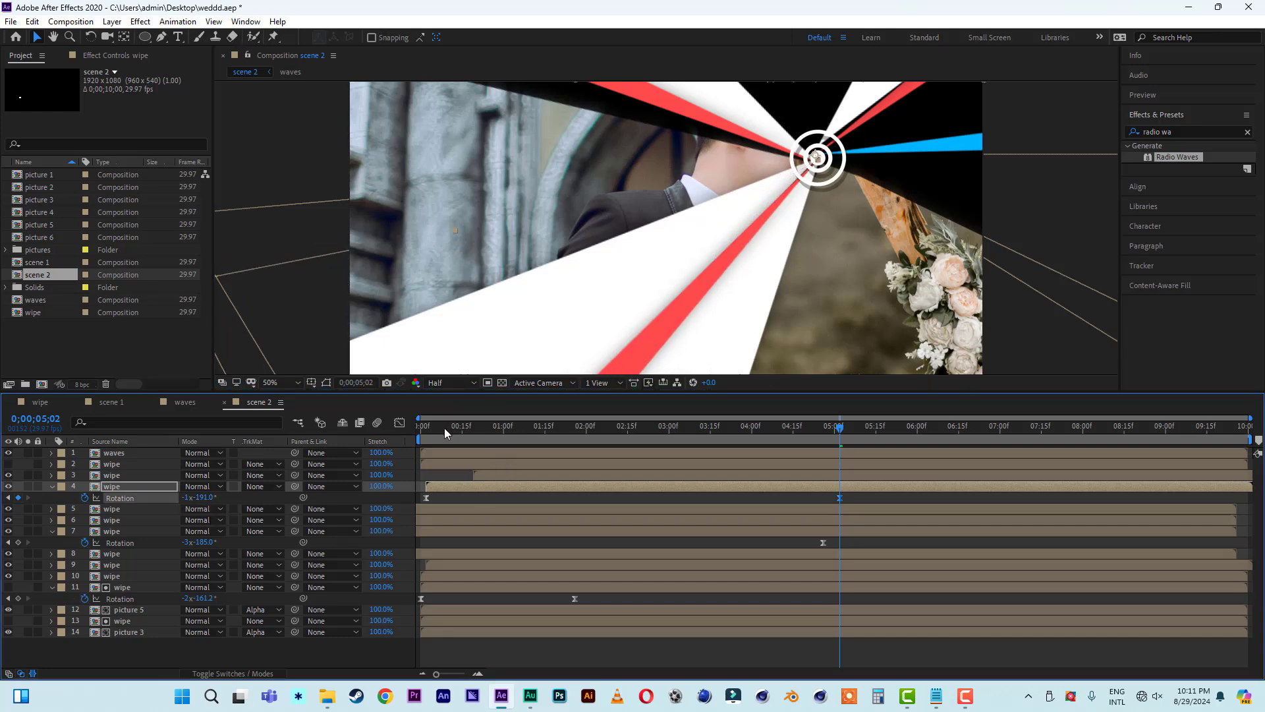
Step: Play scene 2 from the start to check the wipes, and collapse the wipes on layers 4 and 7
left_click_drag(445, 428, 345, 427)
key("space")
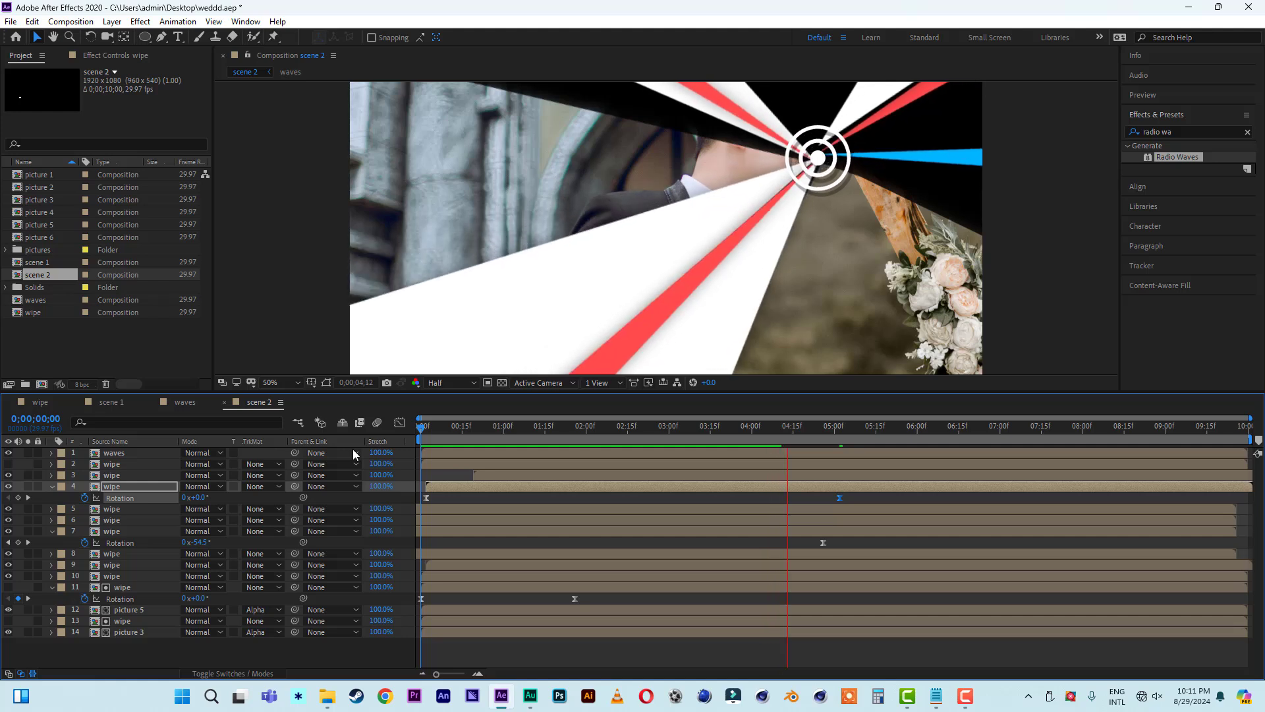
left_click(578, 430)
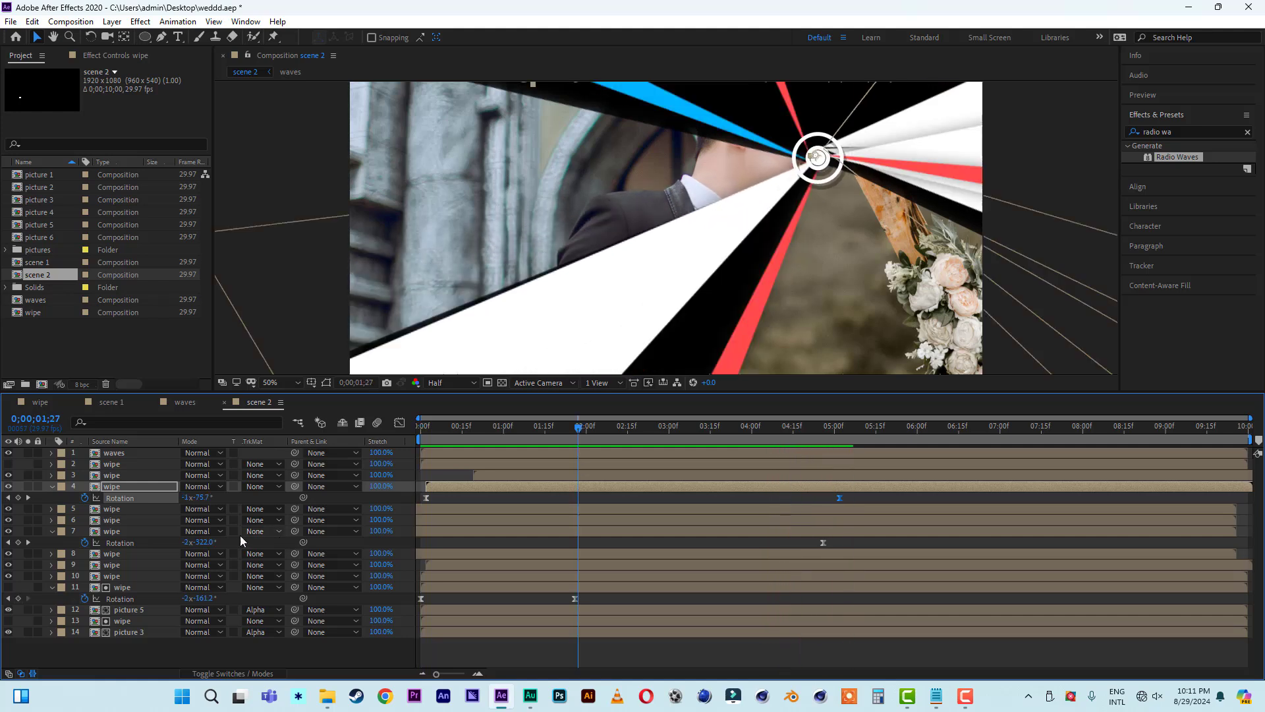
left_click(57, 487)
left_click(54, 486)
left_click(53, 520)
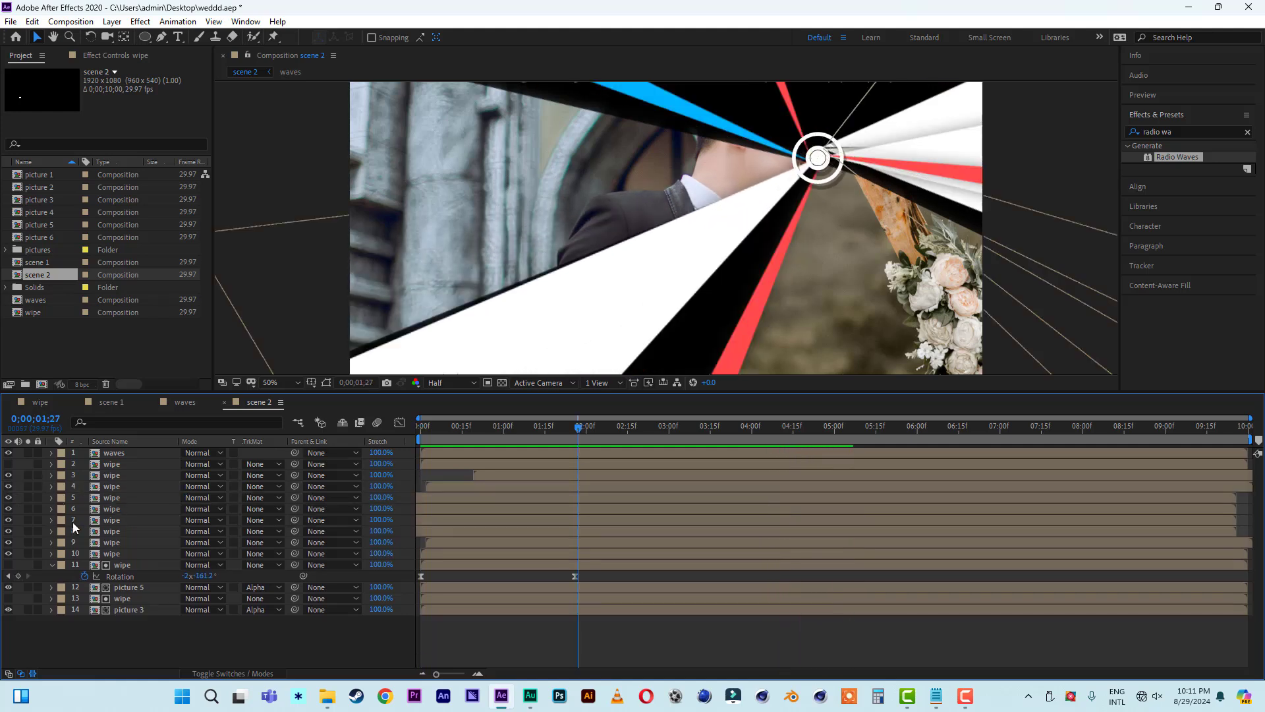
Step: Duplicate the wipe on layer 8 and move the copy to the bottom of the layer stack, beneath picture 3
left_click(114, 521)
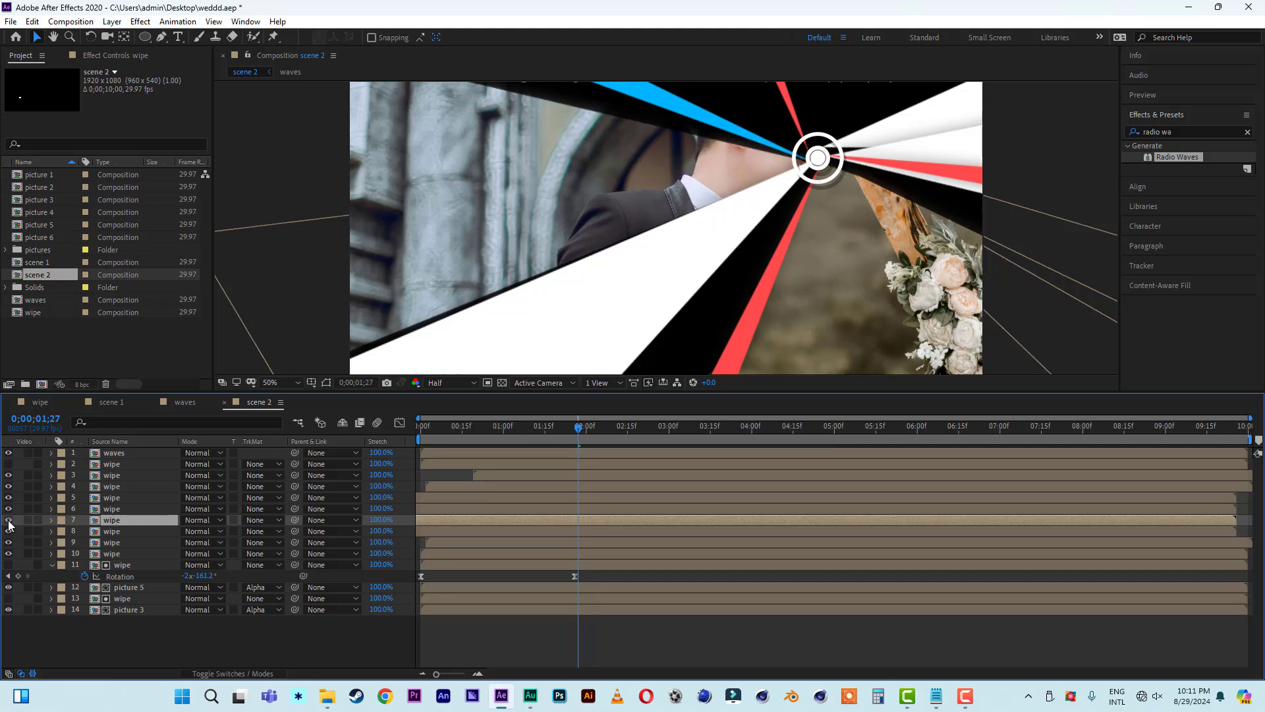
left_click(111, 531)
key("ctrl+d")
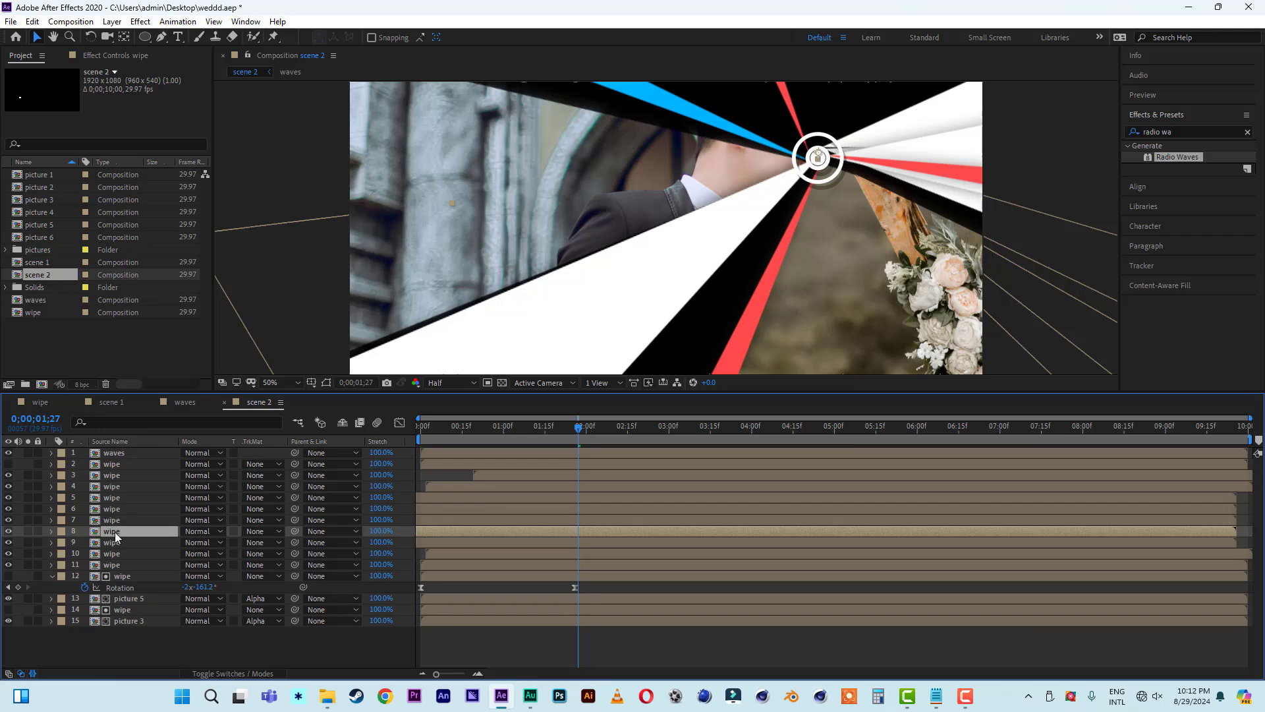
left_click_drag(112, 527, 114, 630)
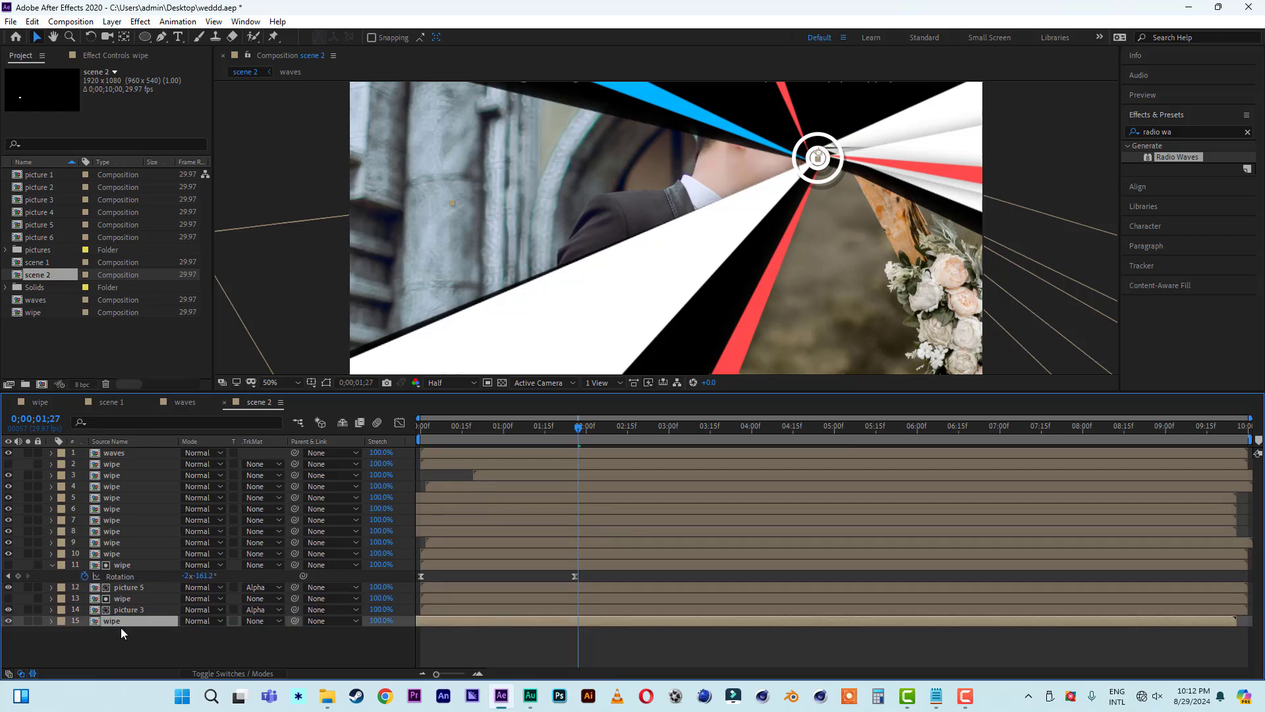
Step: Key the bottom wipe's Rotation at -3x-176.4° at 0;00;02;19 and delete its keyframe at 0;00;04;26
key("r")
left_click_drag(578, 427, 639, 436)
left_click_drag(209, 633, 38, 631)
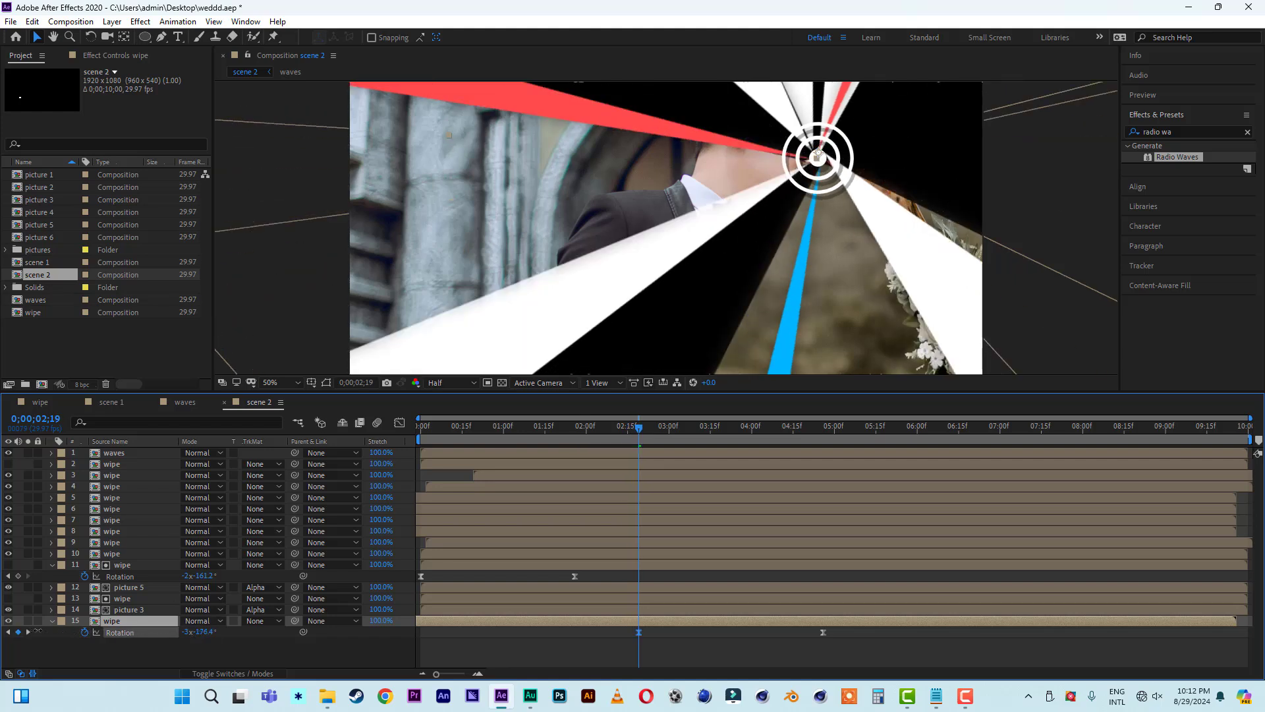
left_click(823, 634)
key("Delete")
Step: Play scene 2 from the start to examine the motion of the wipe added at the bottom
left_click_drag(639, 428, 362, 425)
key("space")
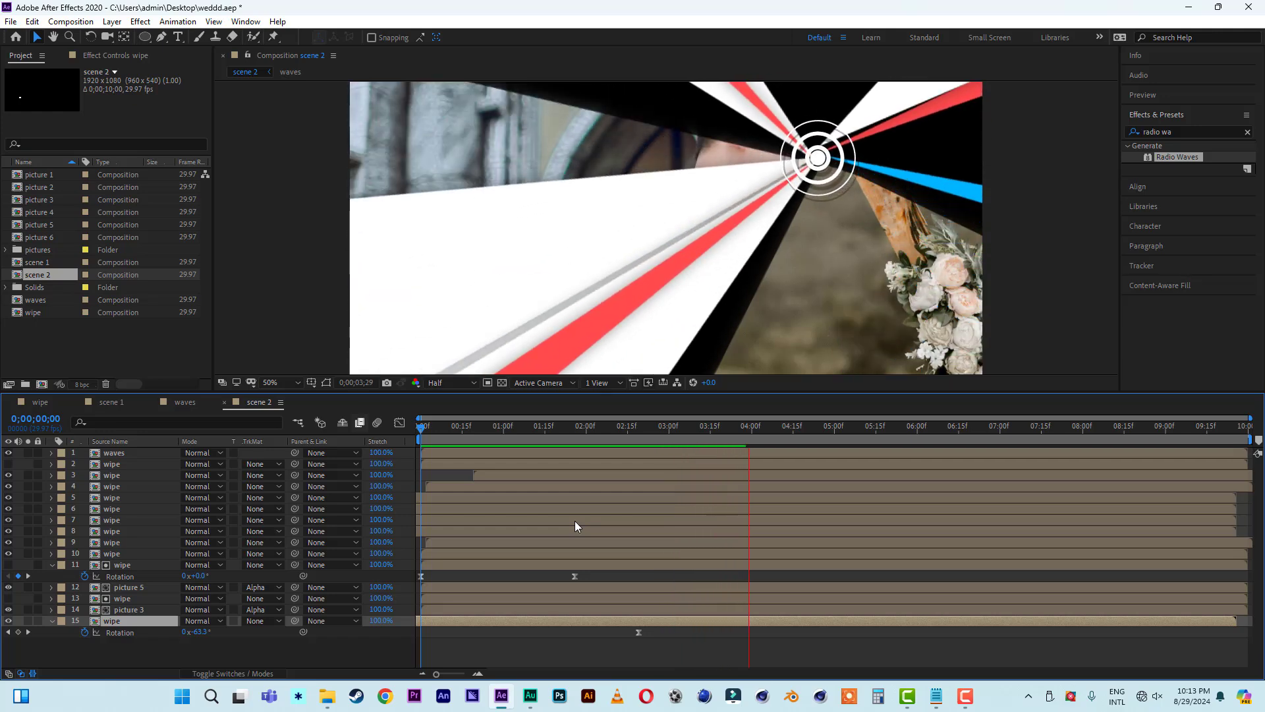
key("space")
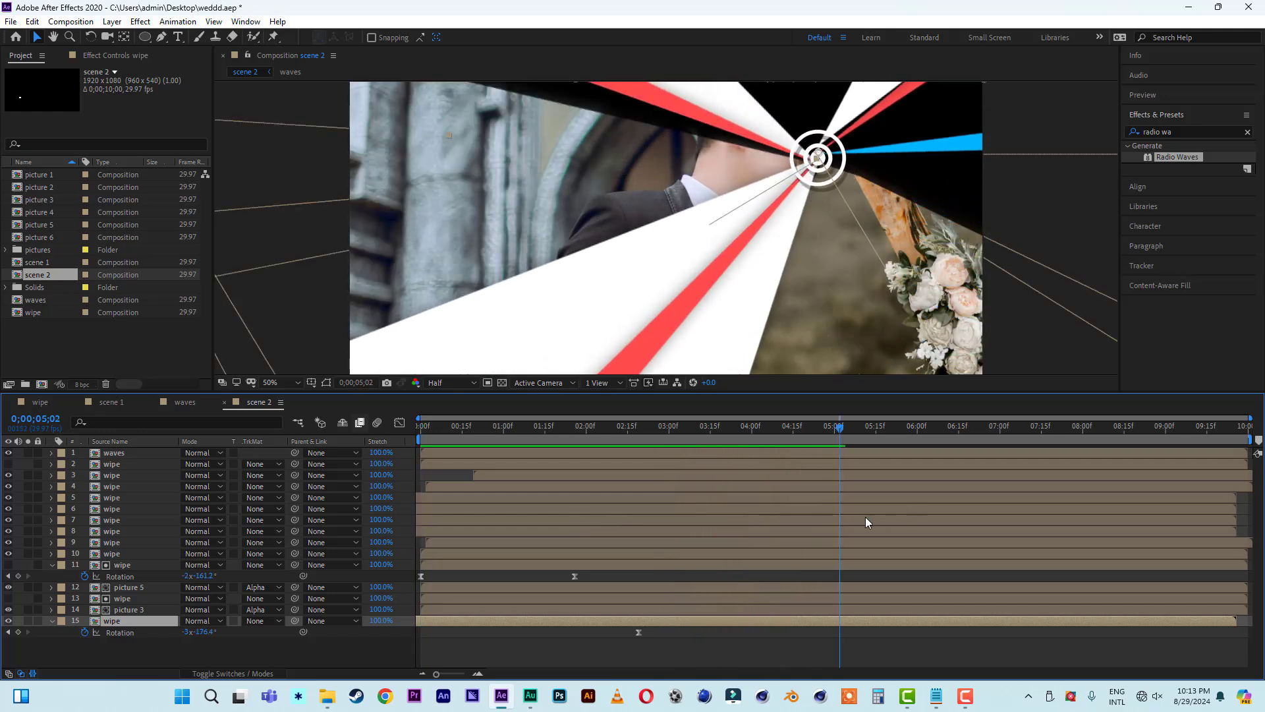
Step: Duplicate the blue wipe on layer 10 and set the copy's Rotation to -2x-295.0° at its 0;00;05;00 keyframe
left_click(113, 508)
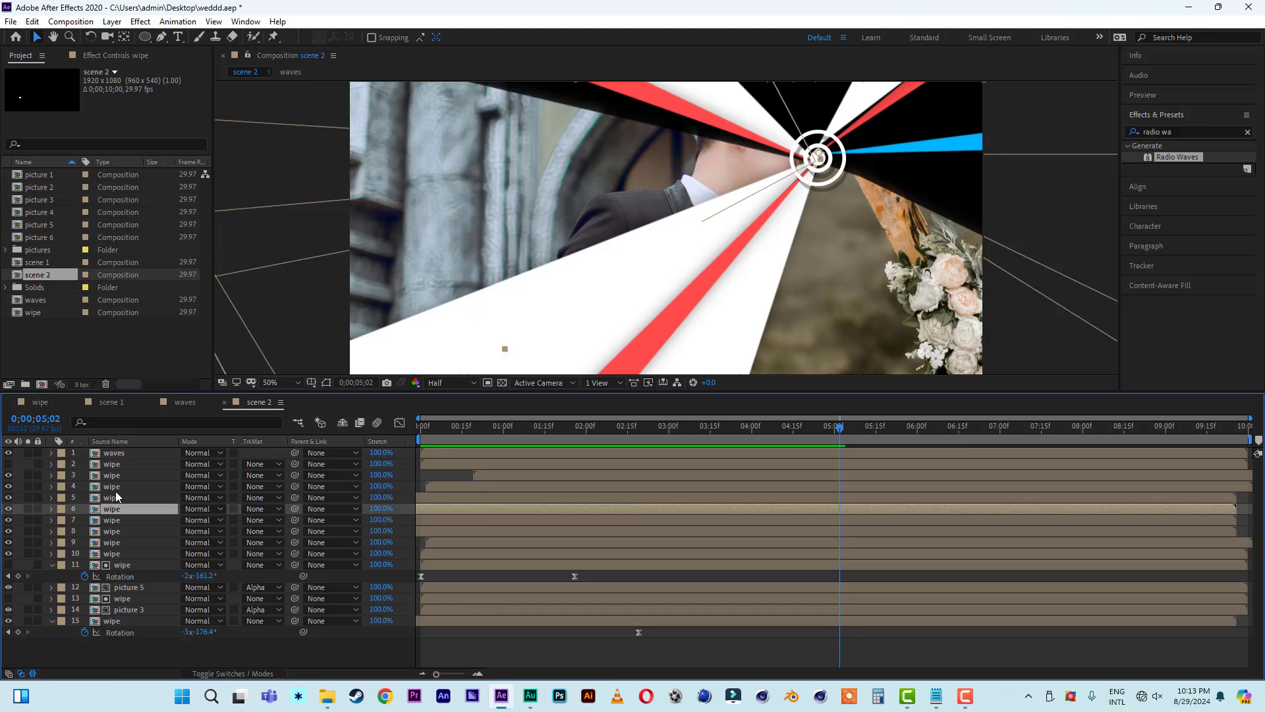
left_click(112, 553)
left_click(327, 383)
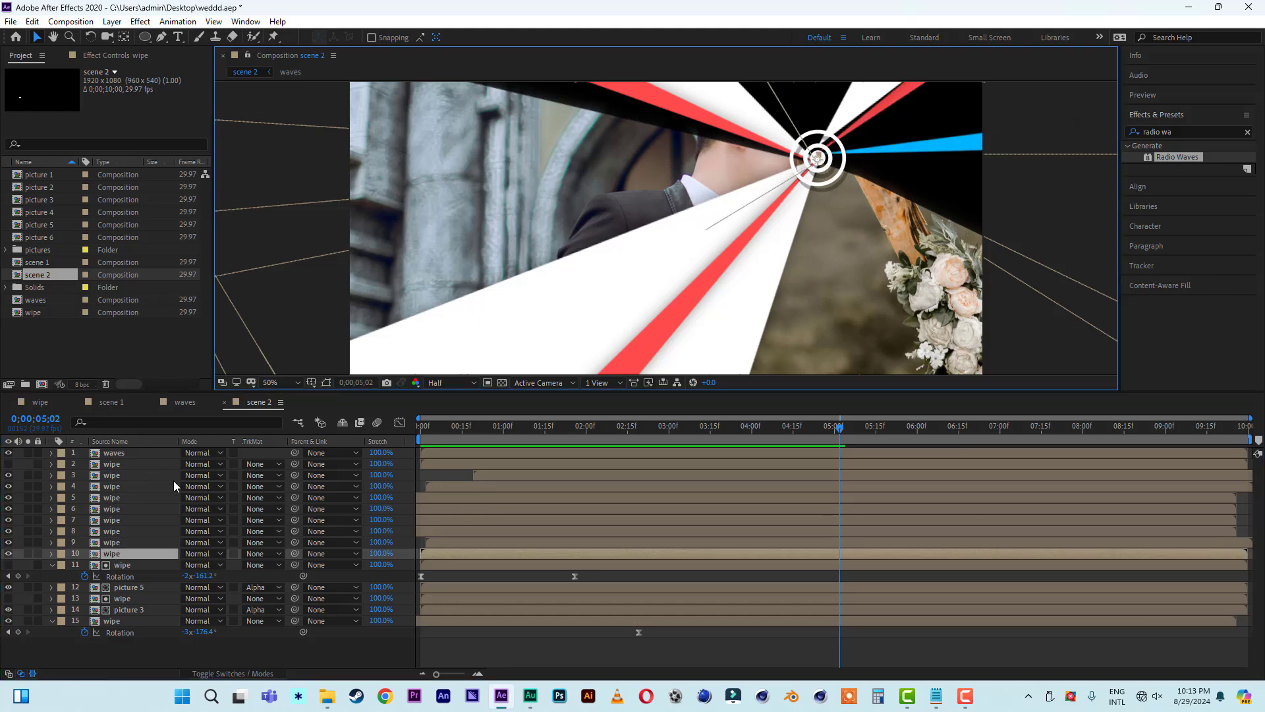
key("ctrl+d")
key("r")
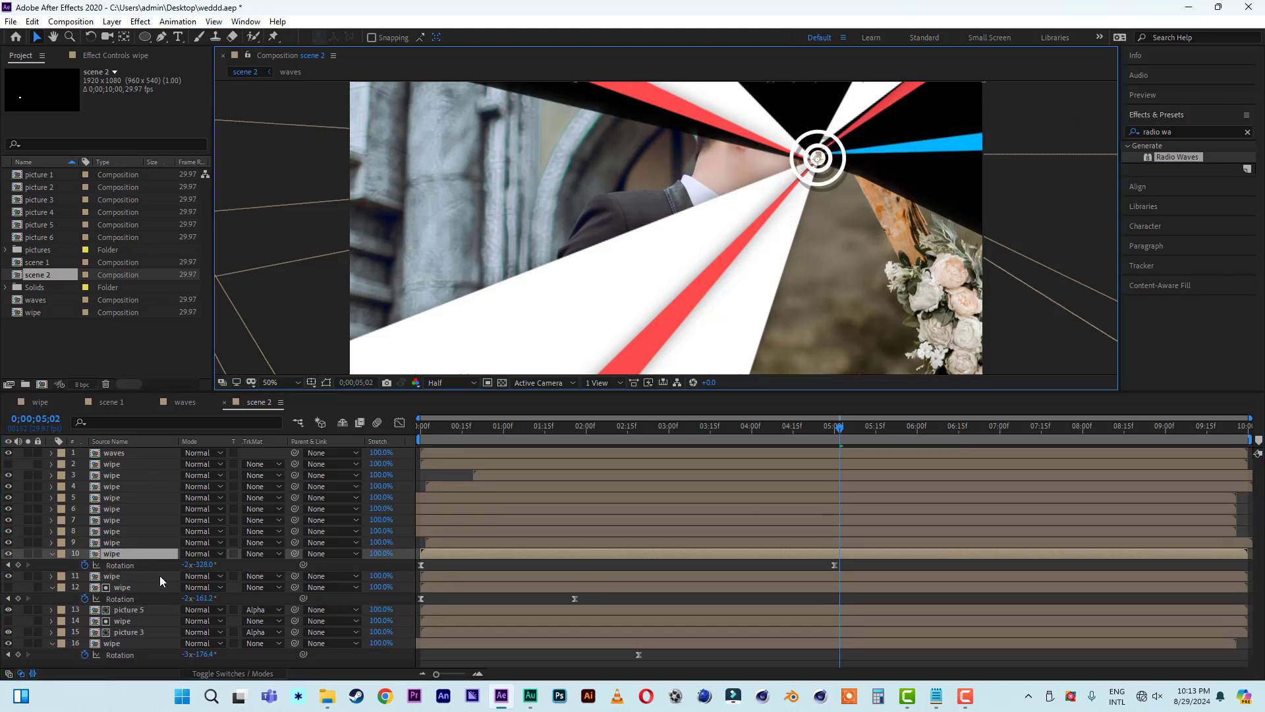
left_click_drag(840, 430, 835, 430)
left_click_drag(209, 565, 232, 565)
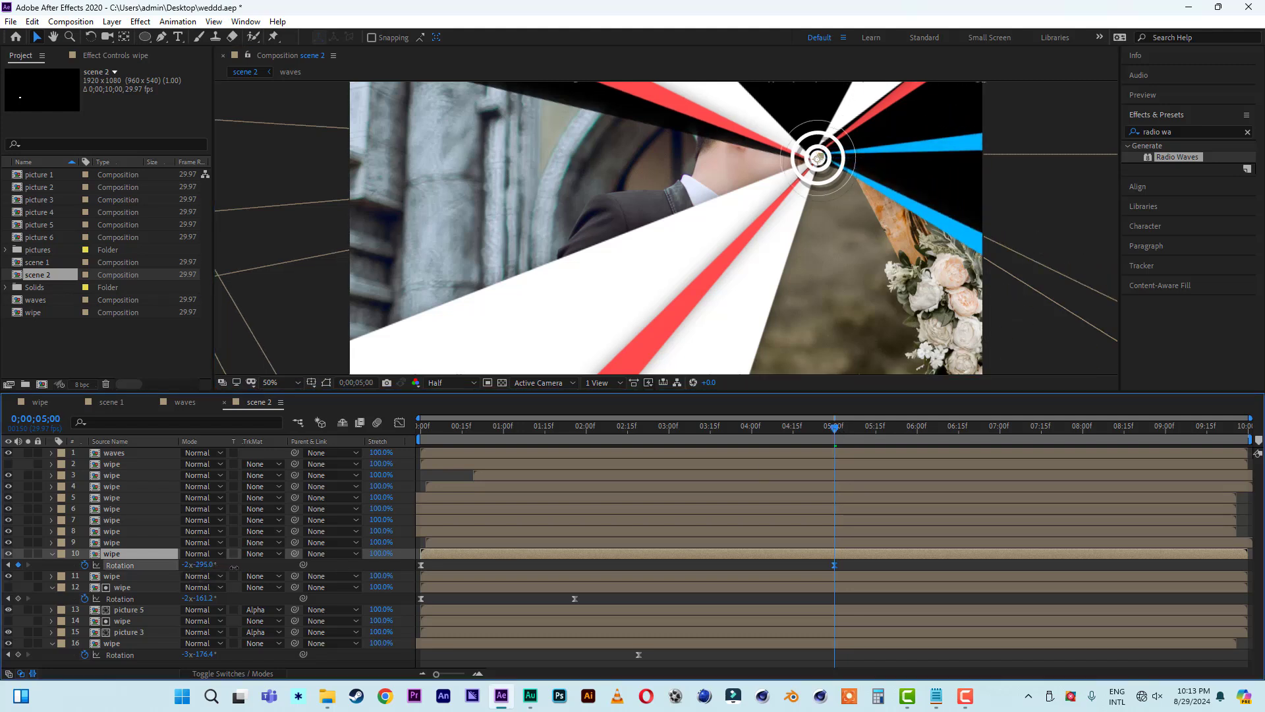
Step: Play scene 2 from the start to check the second blue wipe, and collapse the open Rotation properties
left_click_drag(480, 425, 381, 432)
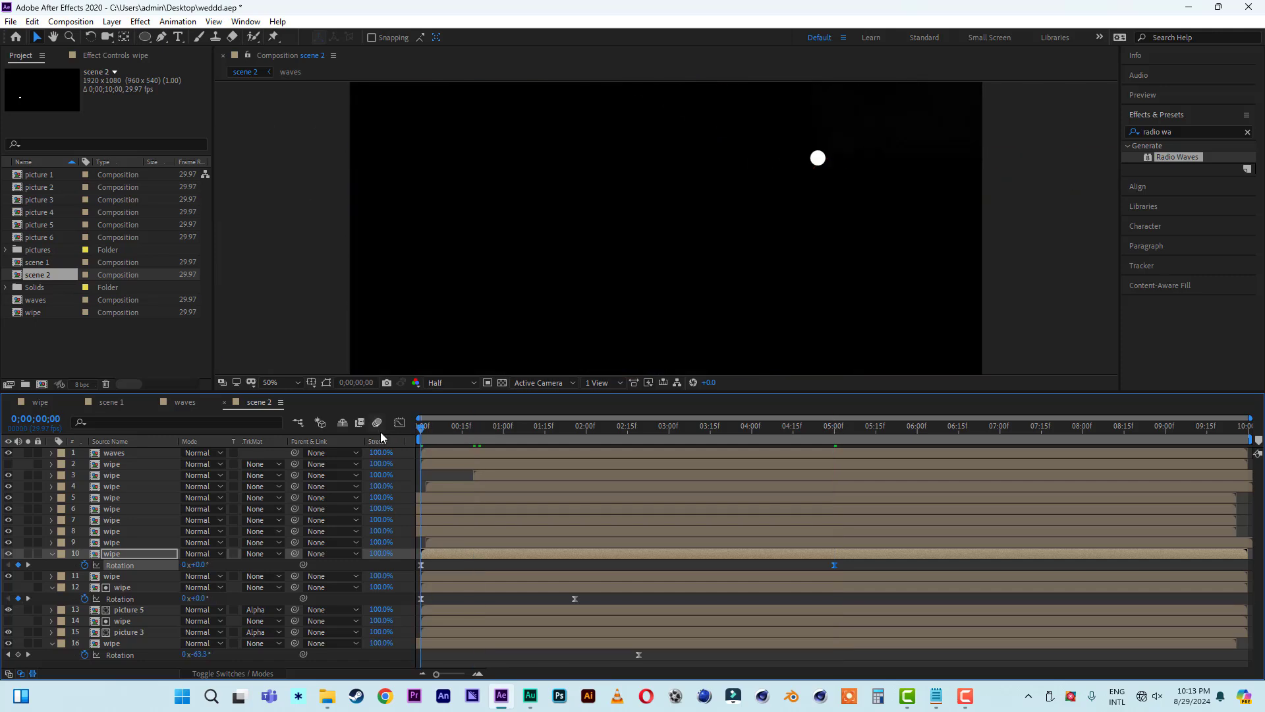
key("space")
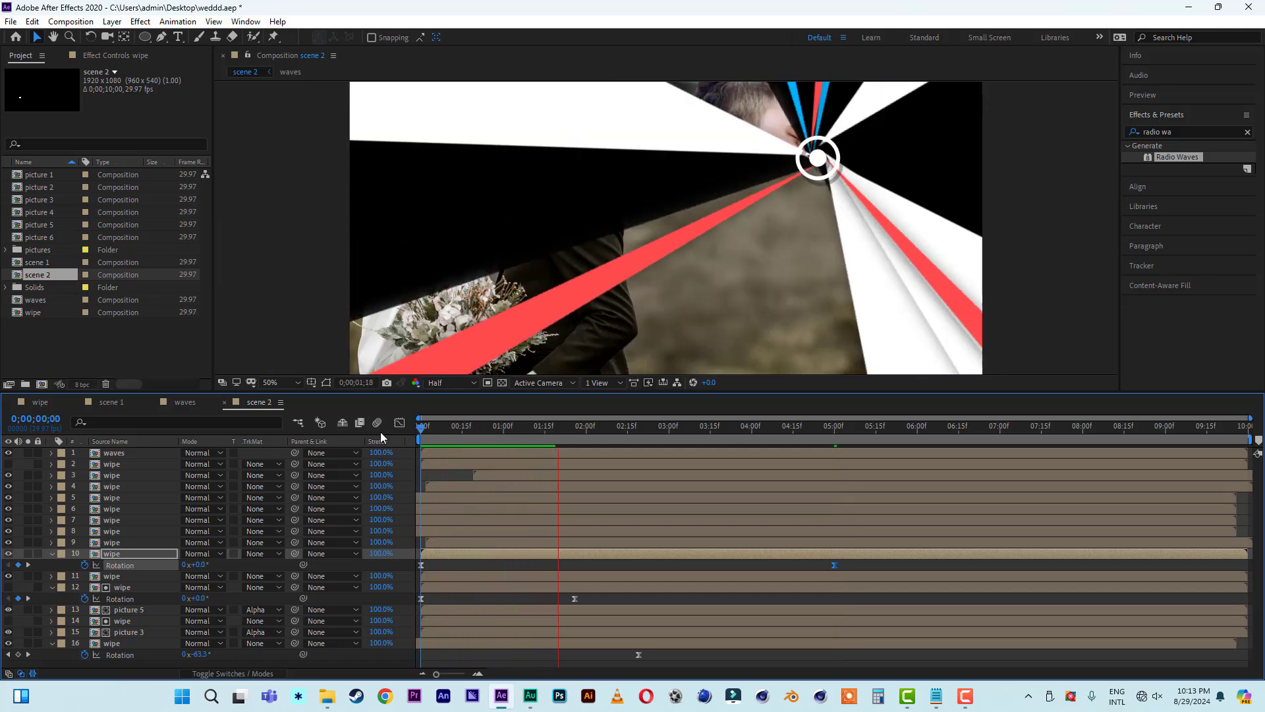
left_click(467, 427)
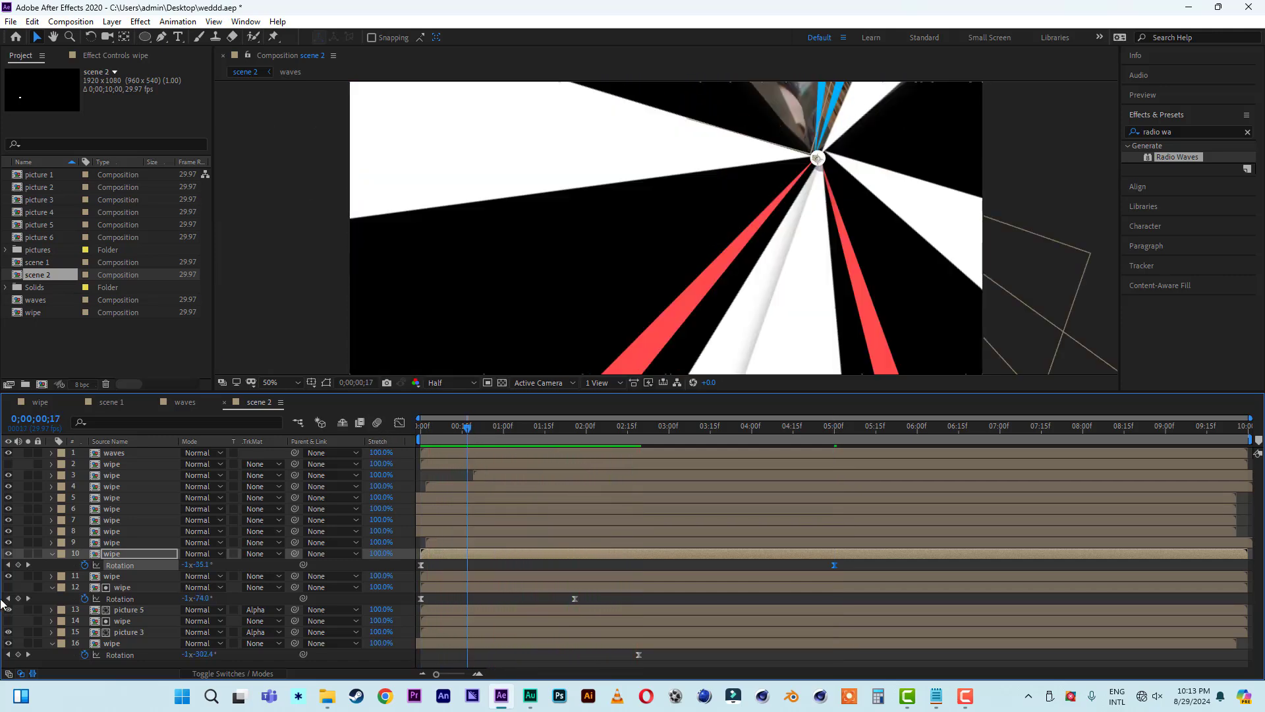
left_click(53, 553)
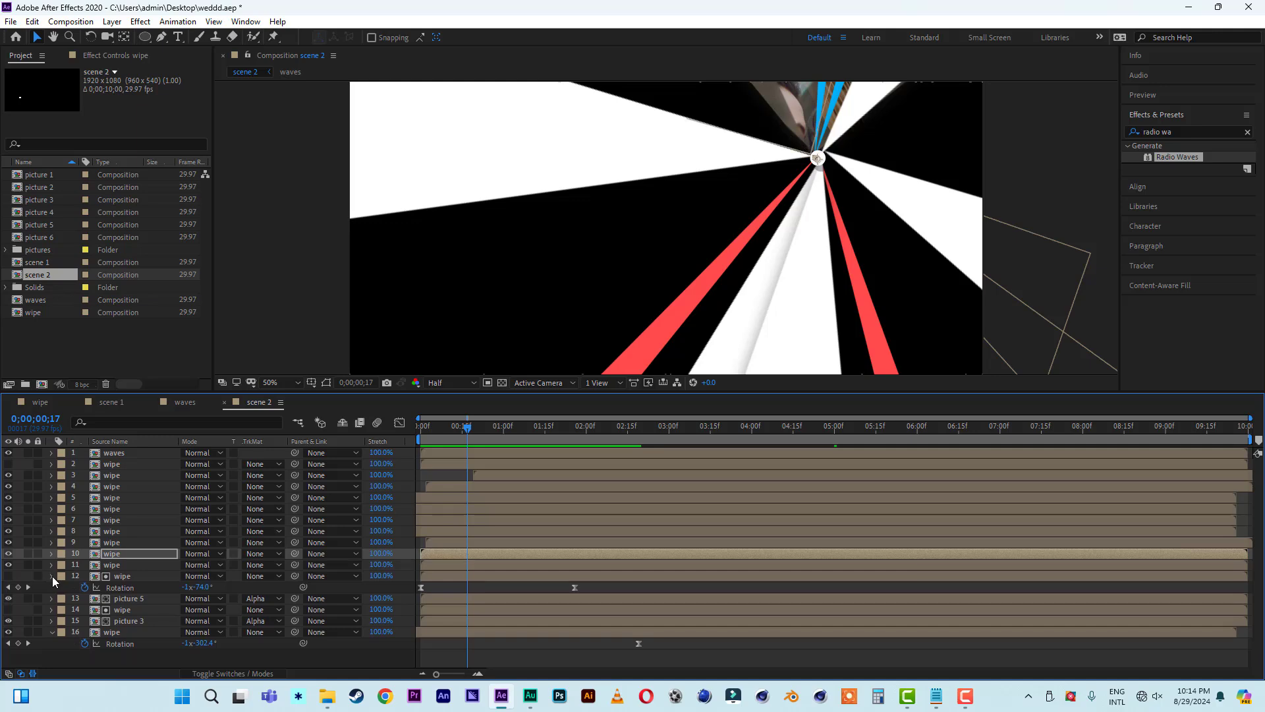
left_click(53, 576)
left_click(53, 620)
Step: Examine the picture 5 and picture 3 layers in scene 2 between about 1 and 2 seconds
left_click(128, 587)
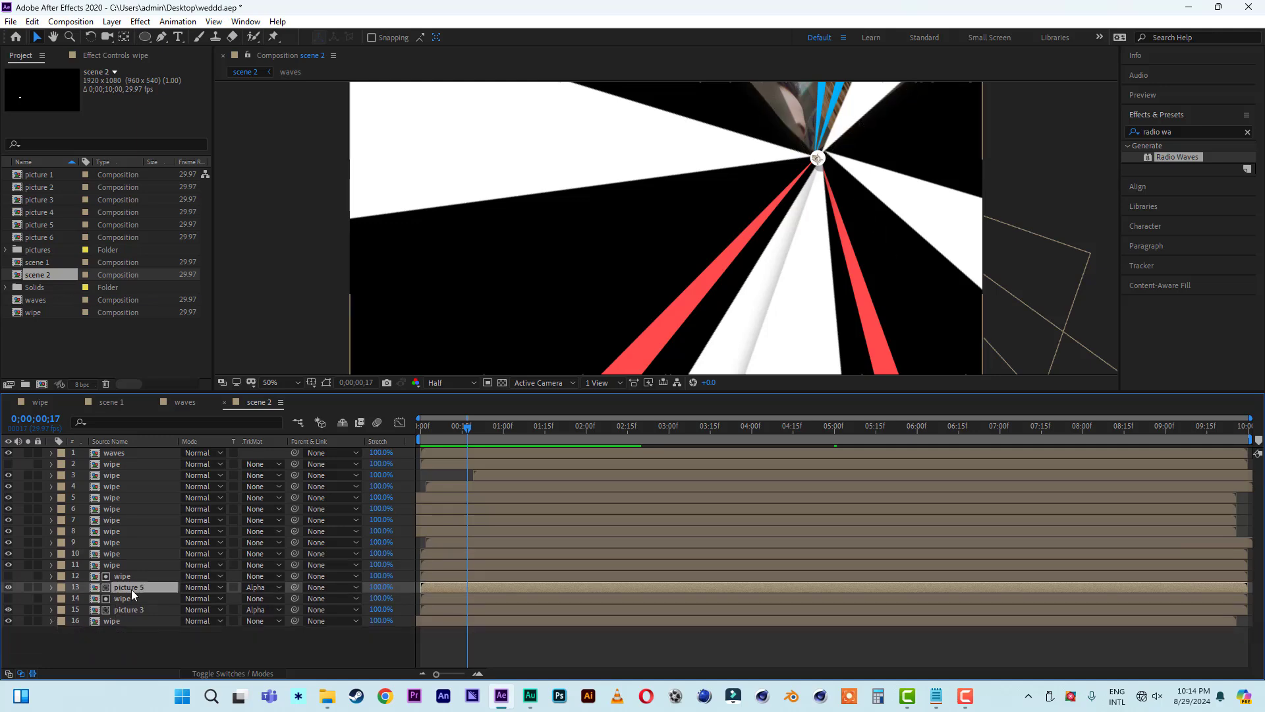
left_click(509, 427)
left_click(8, 587)
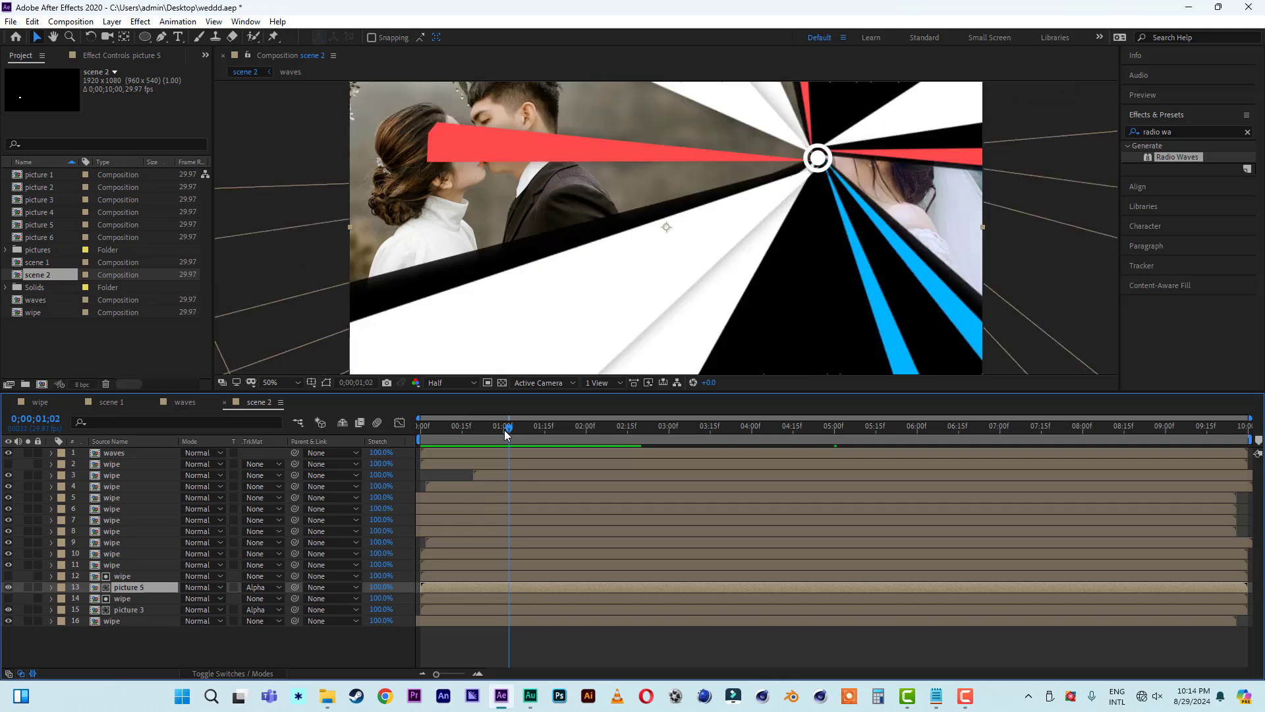
left_click_drag(508, 435, 591, 438)
left_click(128, 609)
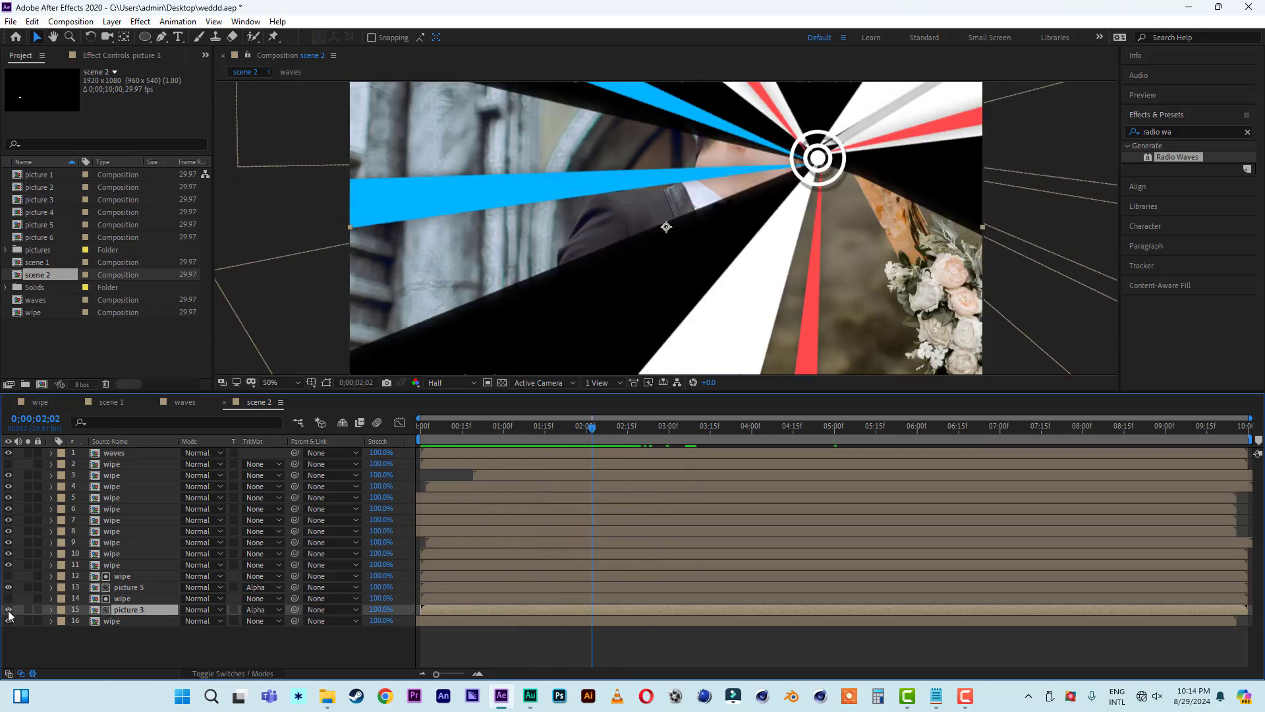
Step: Replace the source of the picture 3 layer on layer 15 of scene 2 with the picture 2 composition
left_click(33, 239)
left_click(42, 226)
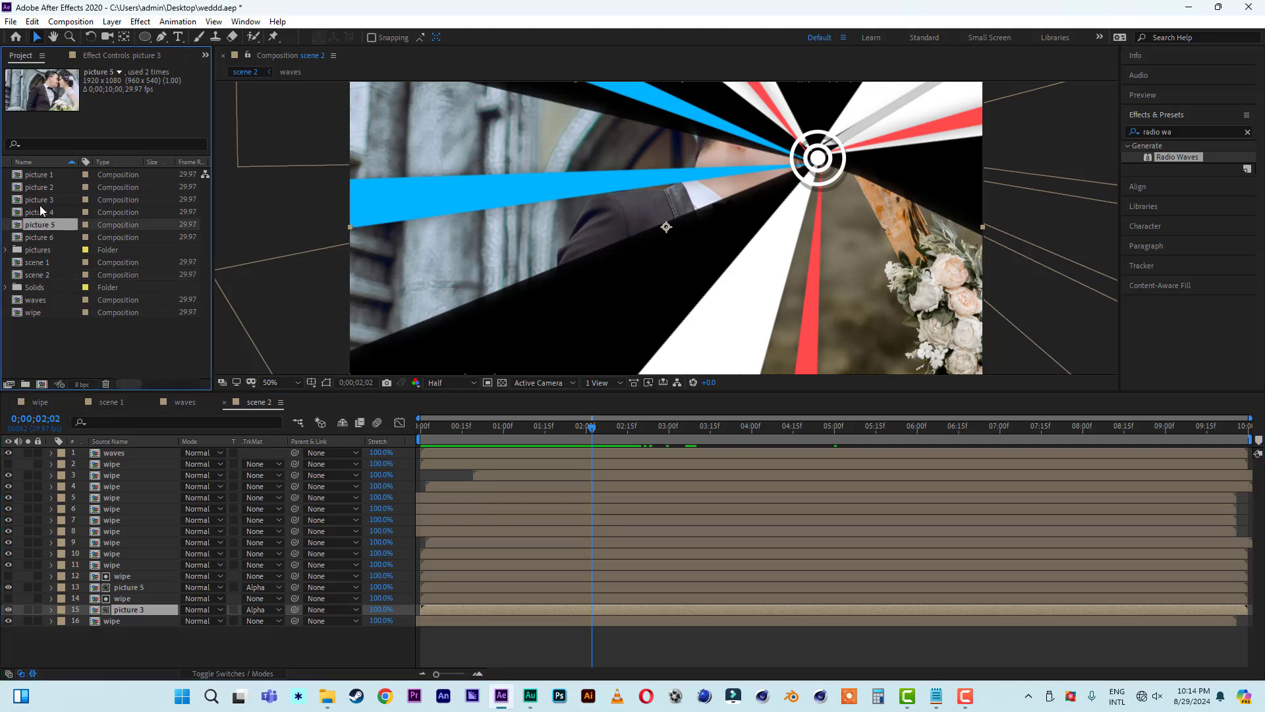
left_click(40, 208)
left_click(41, 201)
left_click(41, 186)
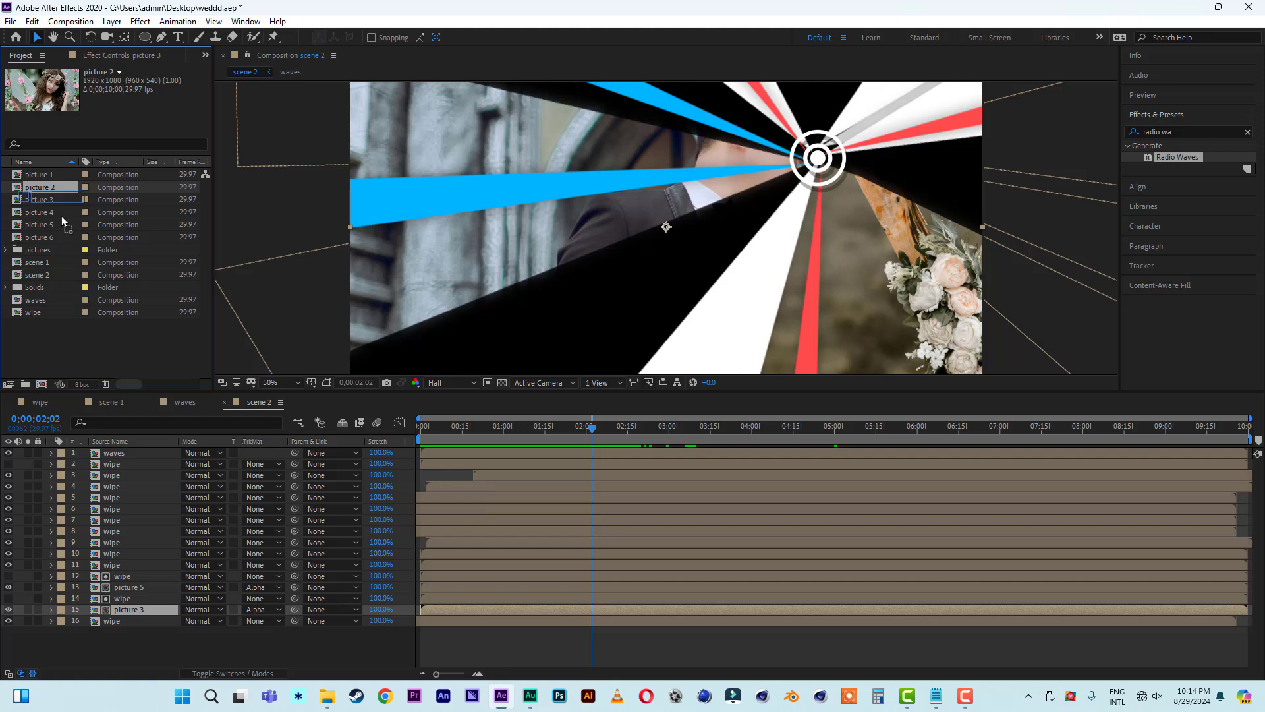
left_click_drag(131, 610, 131, 610)
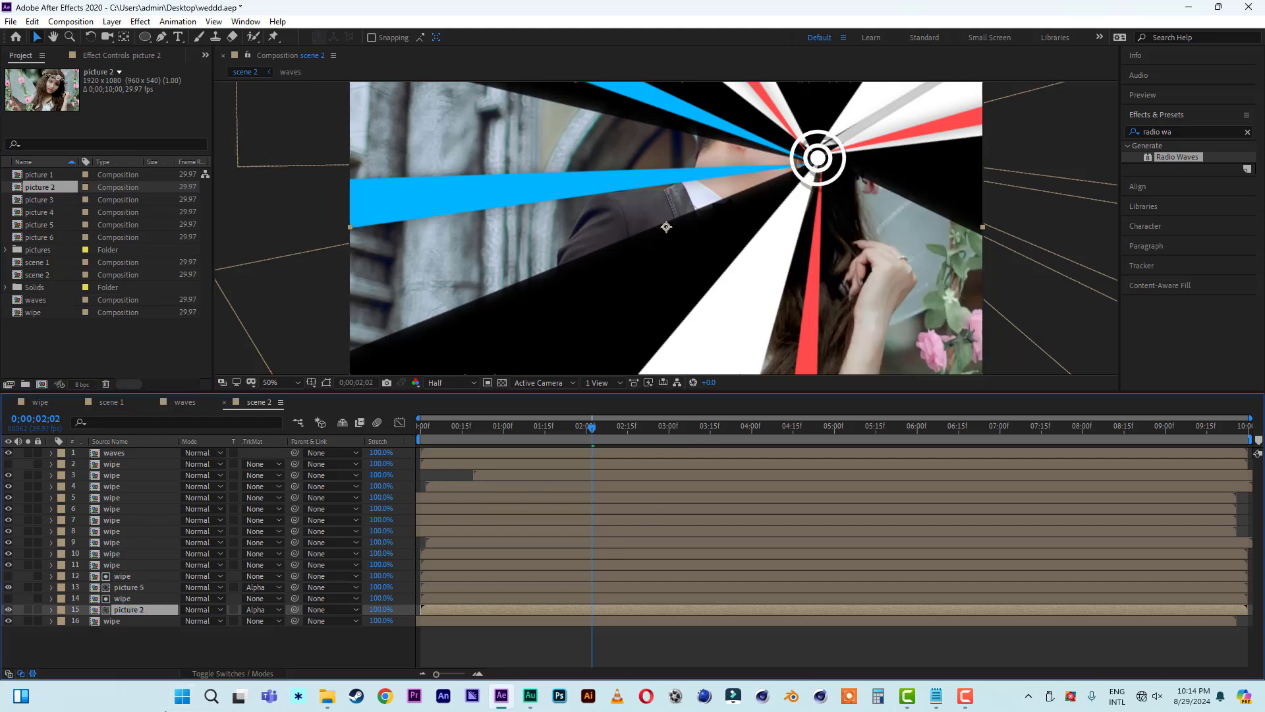
Step: Set the picture 2 layer's Scale to 89% and move it down and right so the woman's face fills the lower-right wedge
key("s")
left_click_drag(199, 621, 219, 621)
left_click_drag(673, 231, 807, 288)
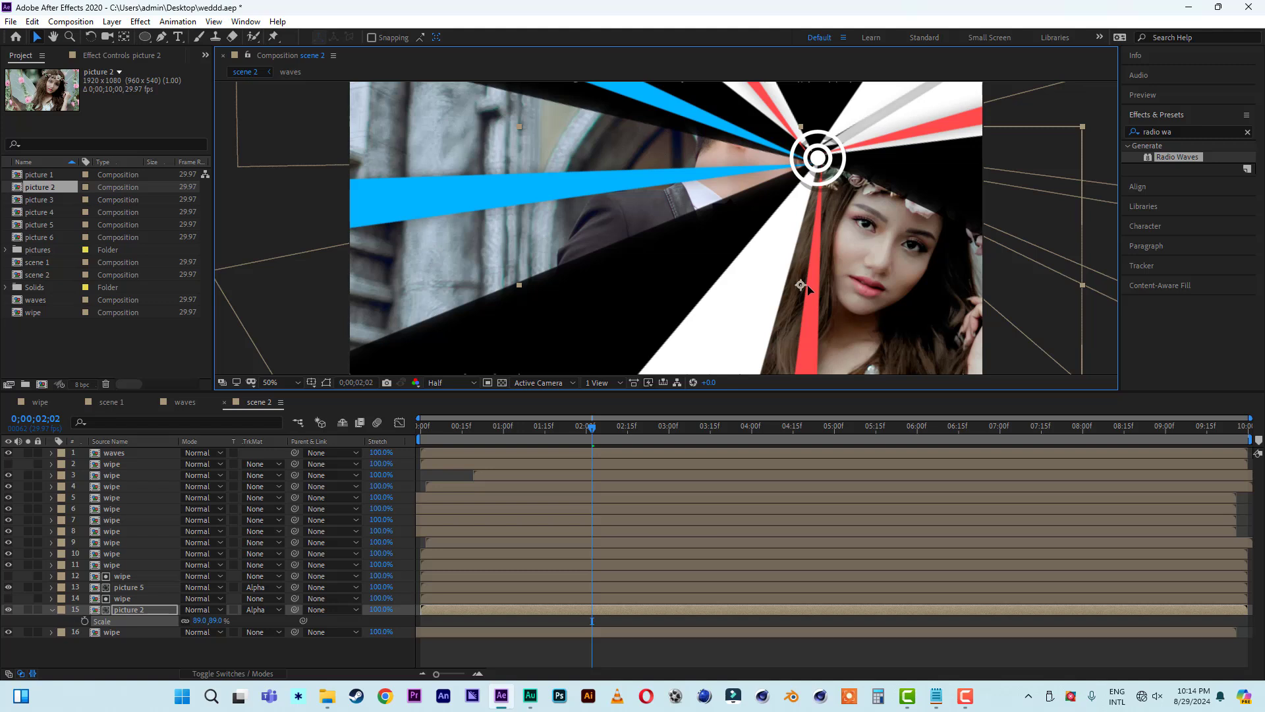
Step: Replace the picture 5 layer's source with the picture 4 composition and play scene 2 from the start to check both pictures
left_click(134, 591)
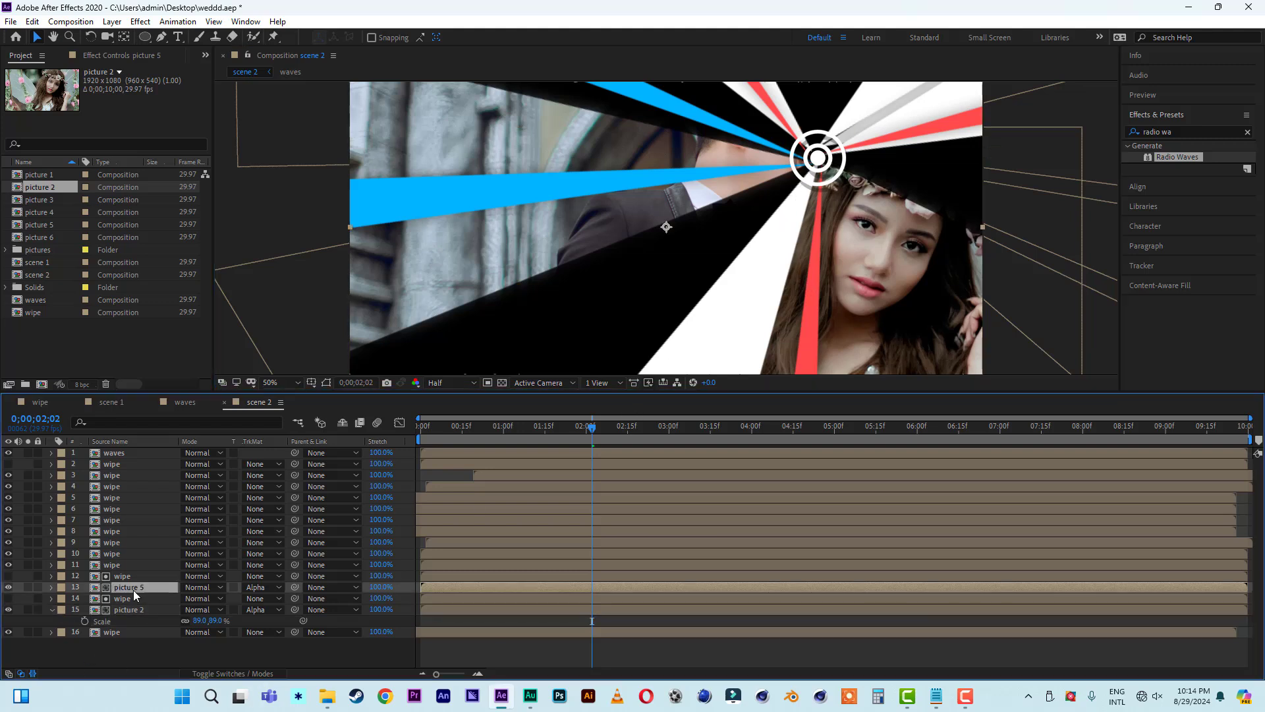
left_click(8, 587)
left_click(7, 587)
left_click(29, 200)
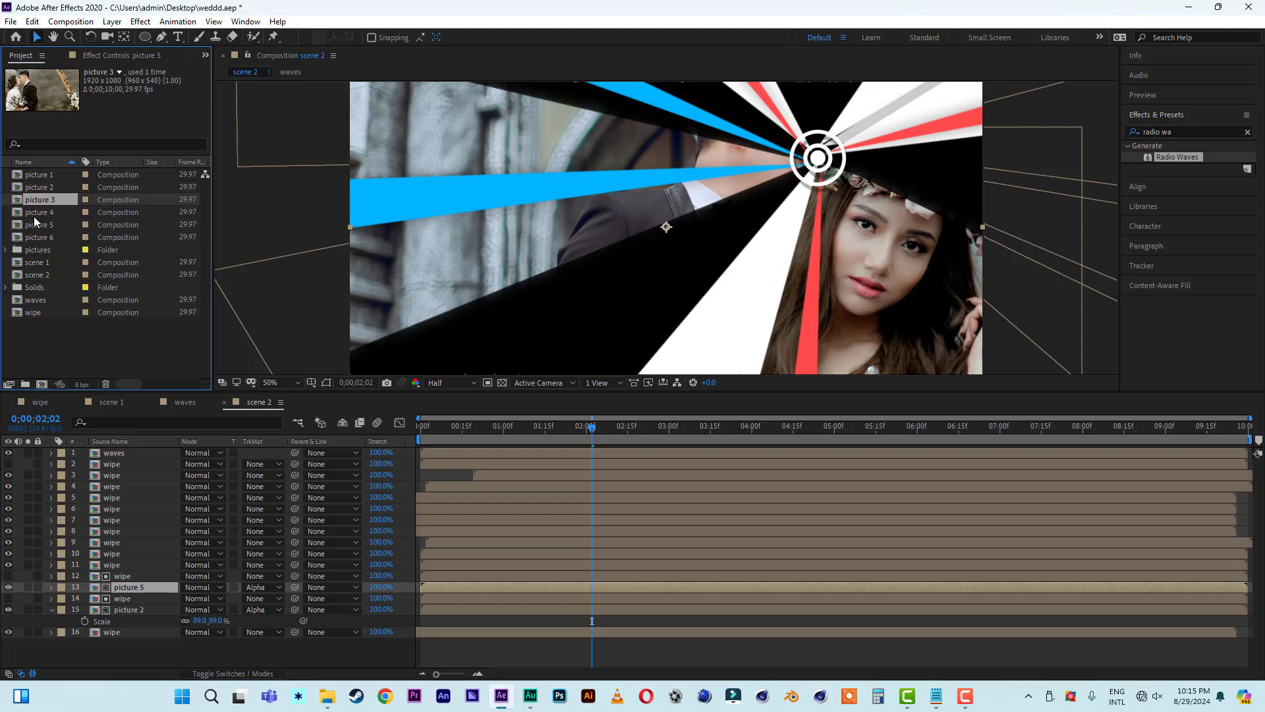
left_click(34, 215)
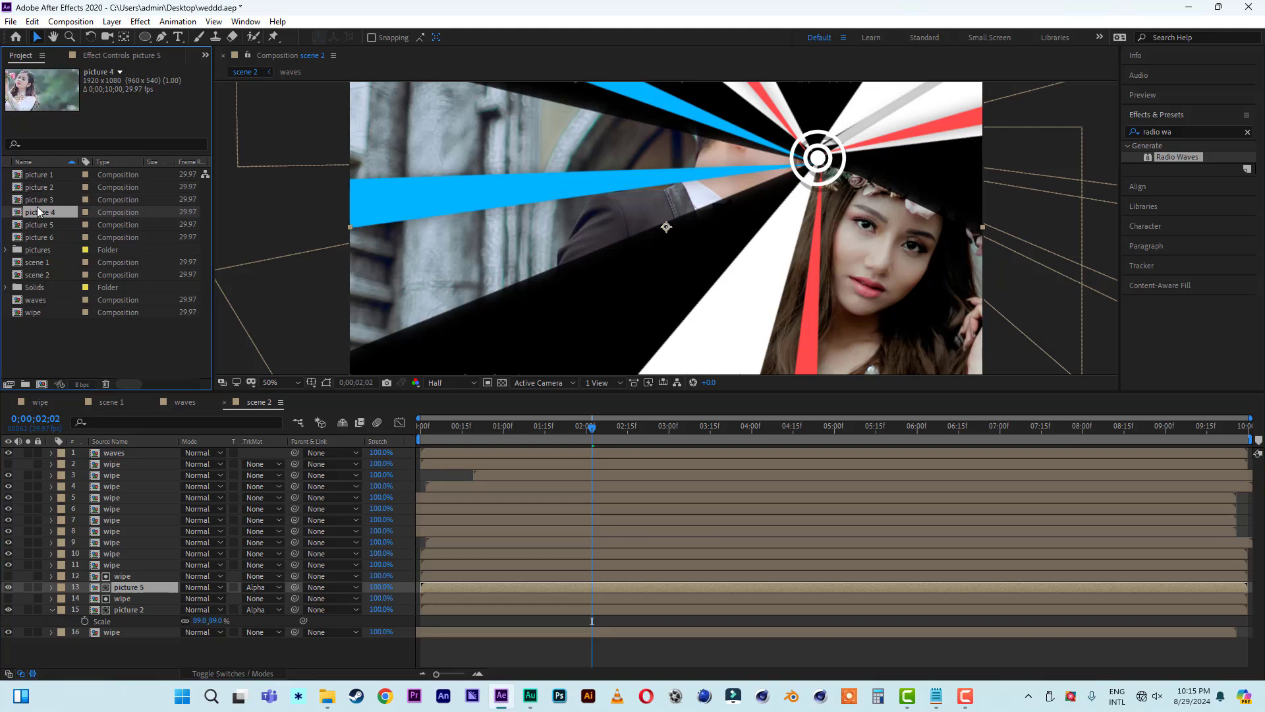
left_click_drag(34, 212, 119, 590)
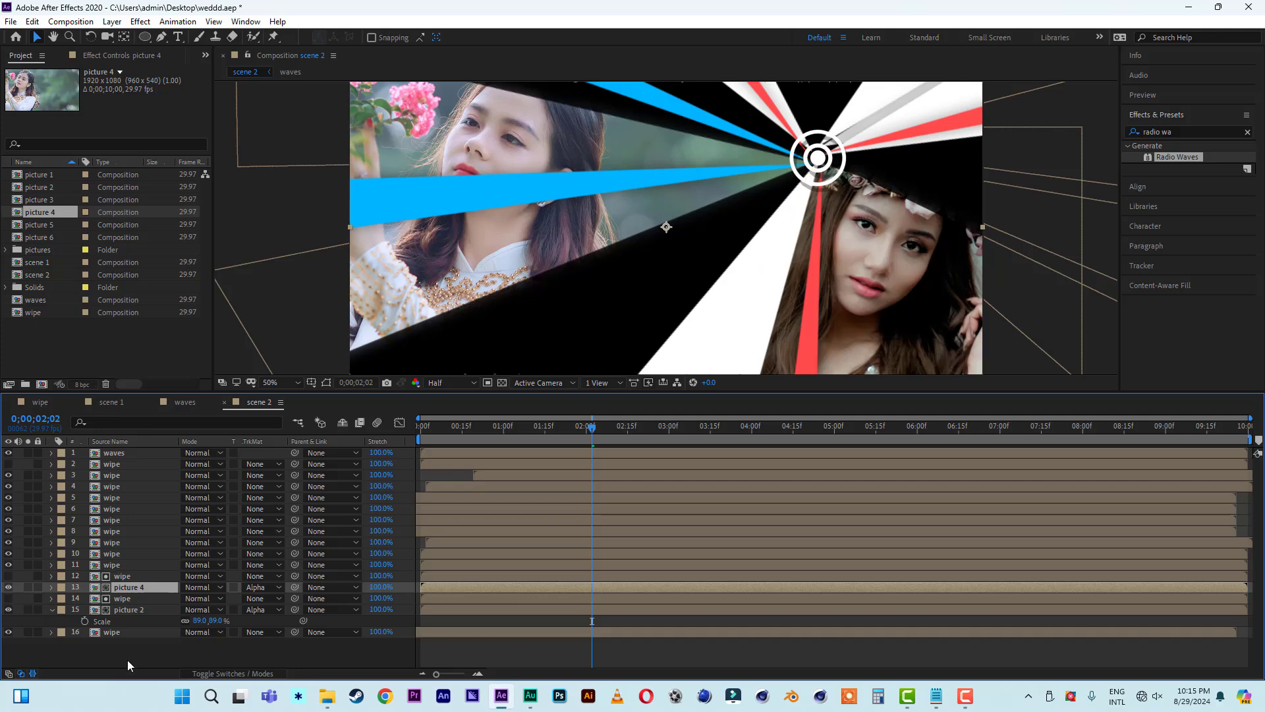
left_click_drag(450, 429, 378, 430)
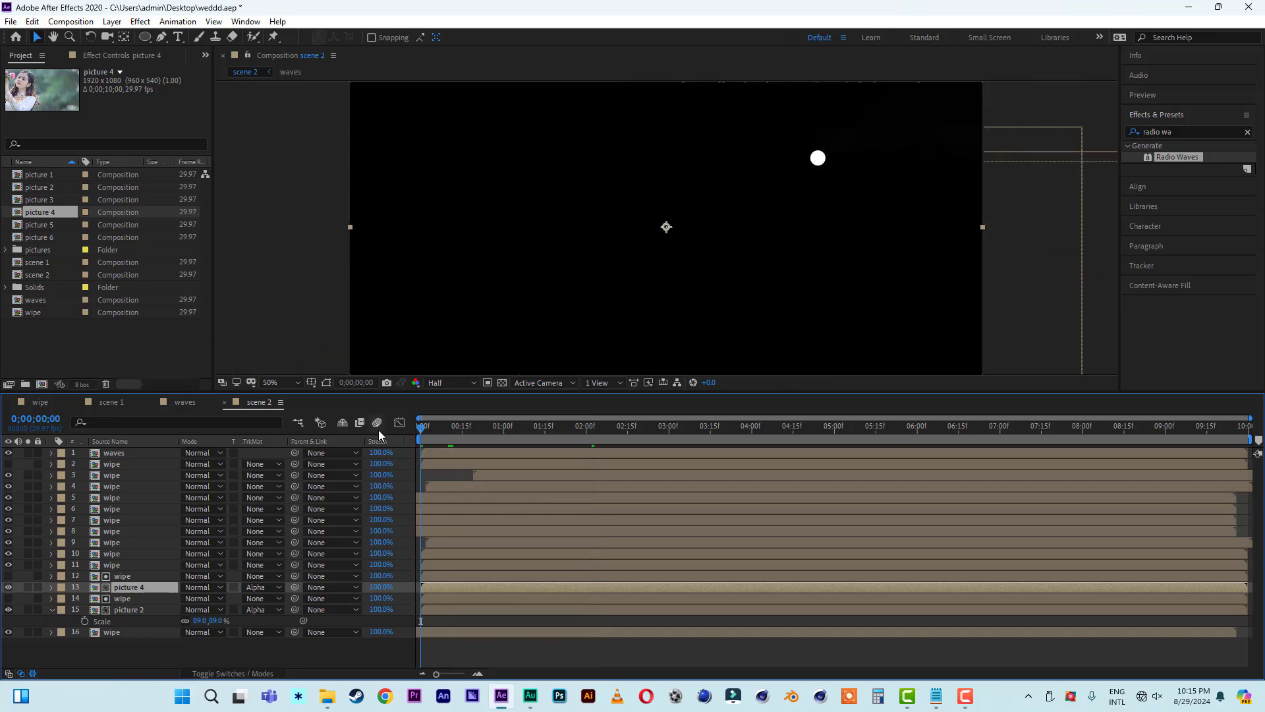
key("space")
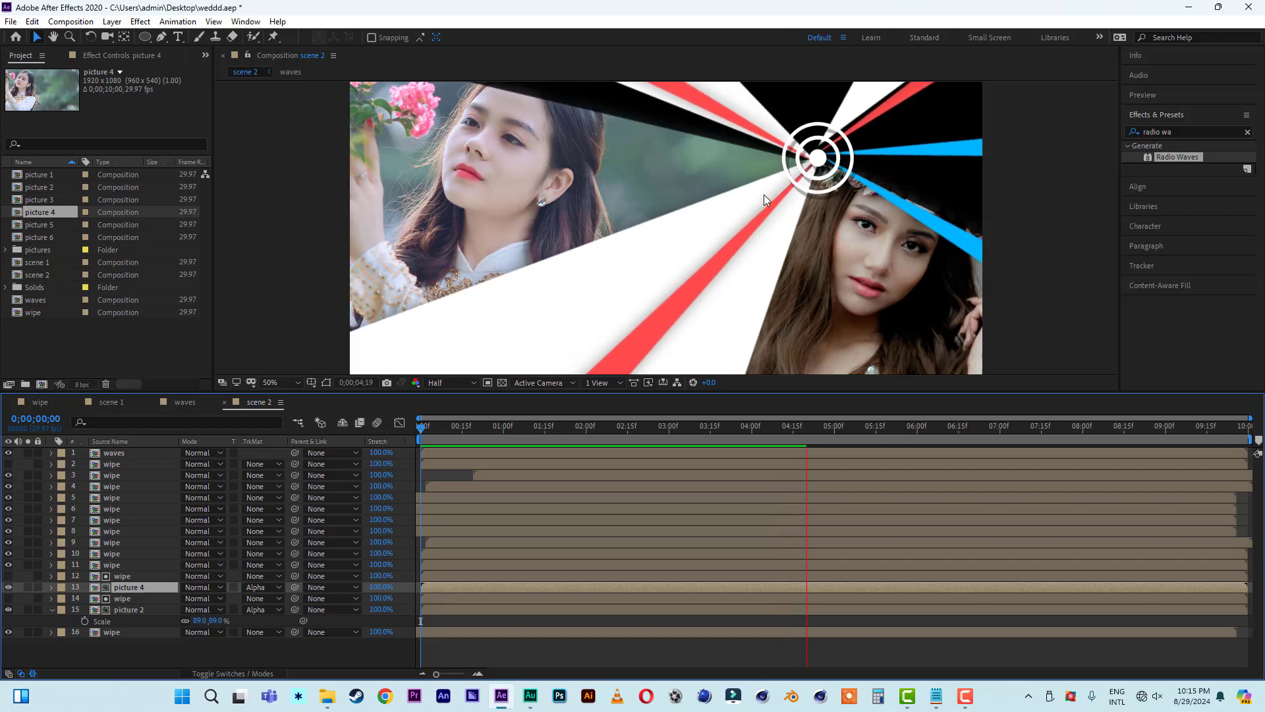
Step: Mask the picture 2 layer with a four-point Pen path from the wipe centre around the lower-right area, and check it near 0;00;02;04
left_click(127, 609)
left_click_drag(504, 426, 537, 435)
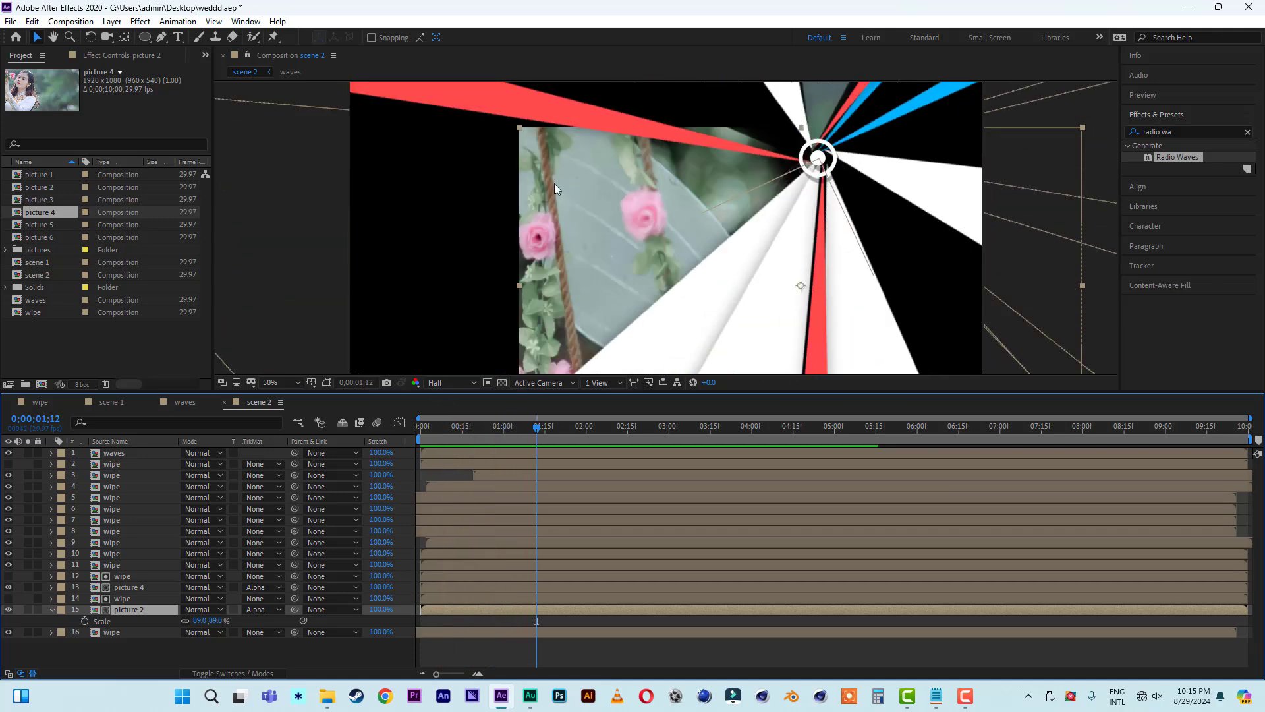
scroll(627, 200, "down", 2)
left_click(161, 37)
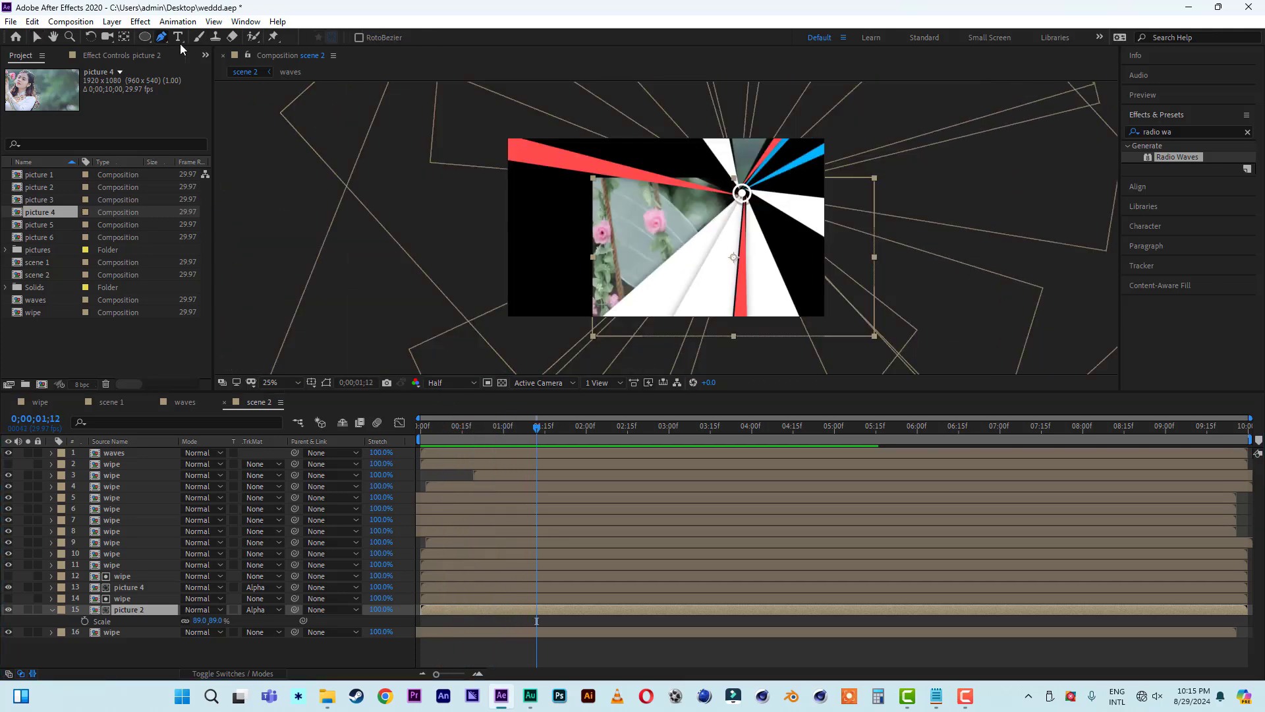
left_click(741, 194)
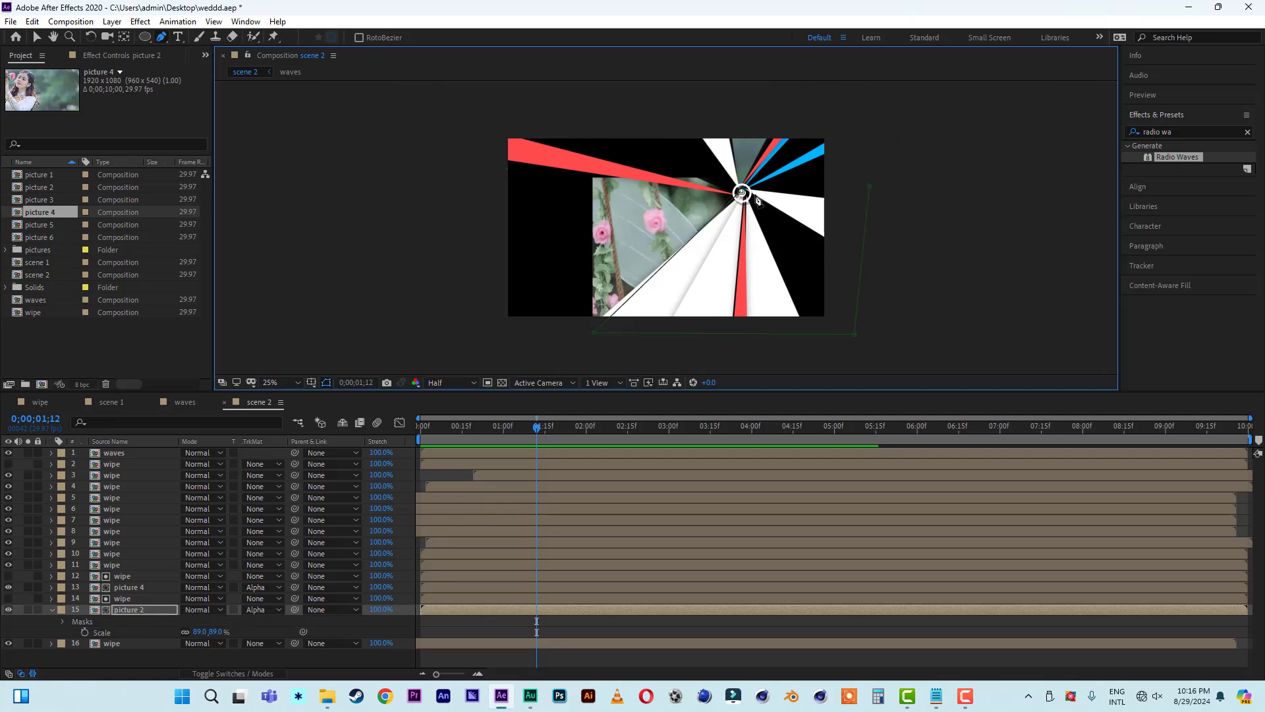
left_click(742, 195)
left_click(37, 37)
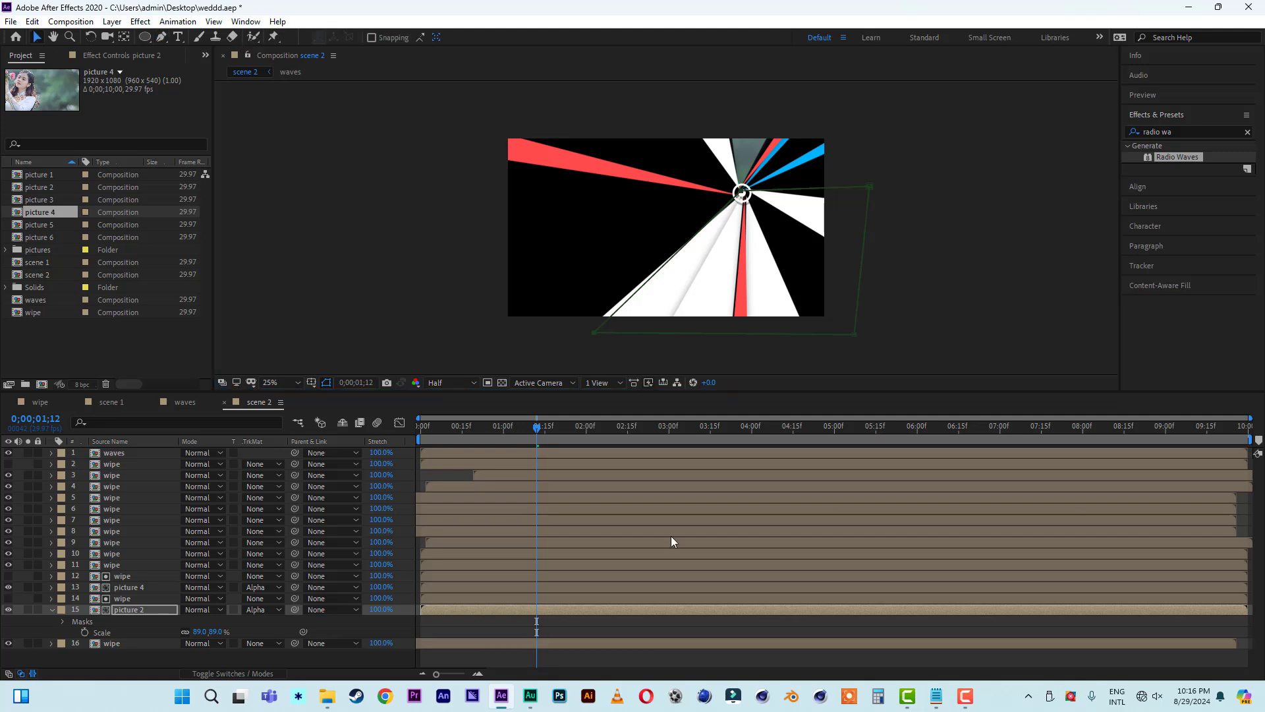
left_click_drag(532, 429, 599, 434)
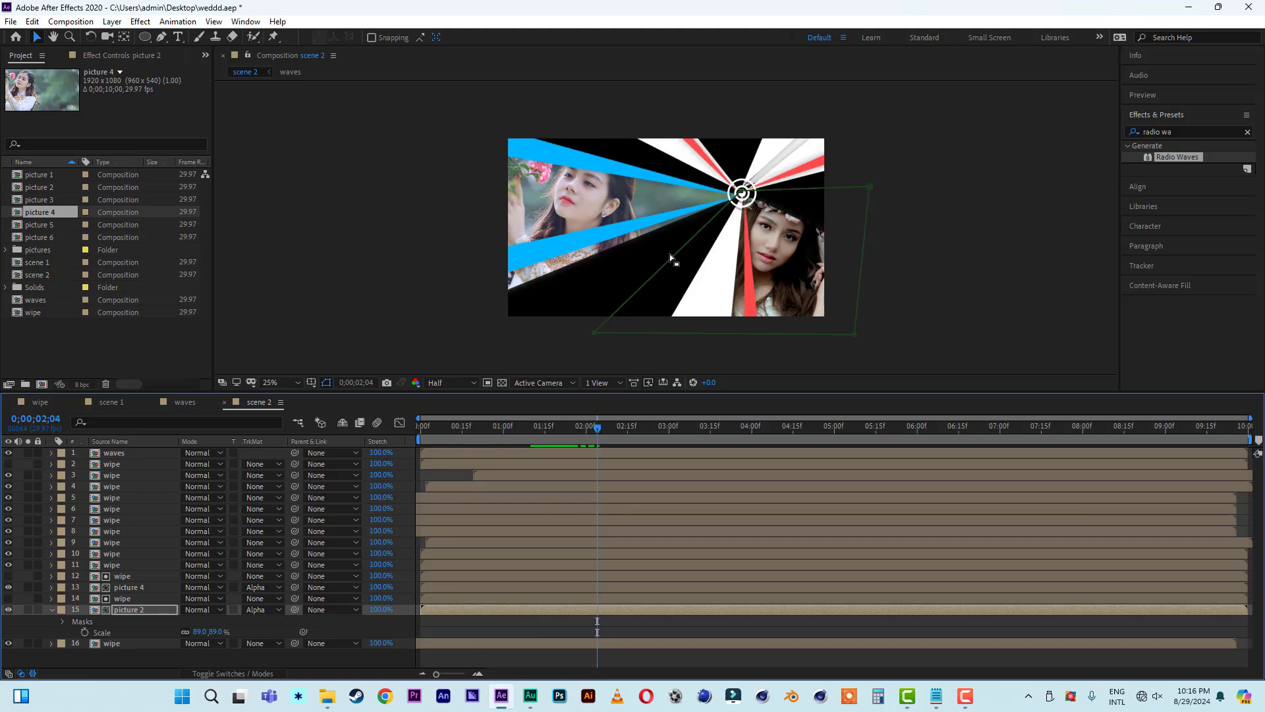
left_click(1000, 256)
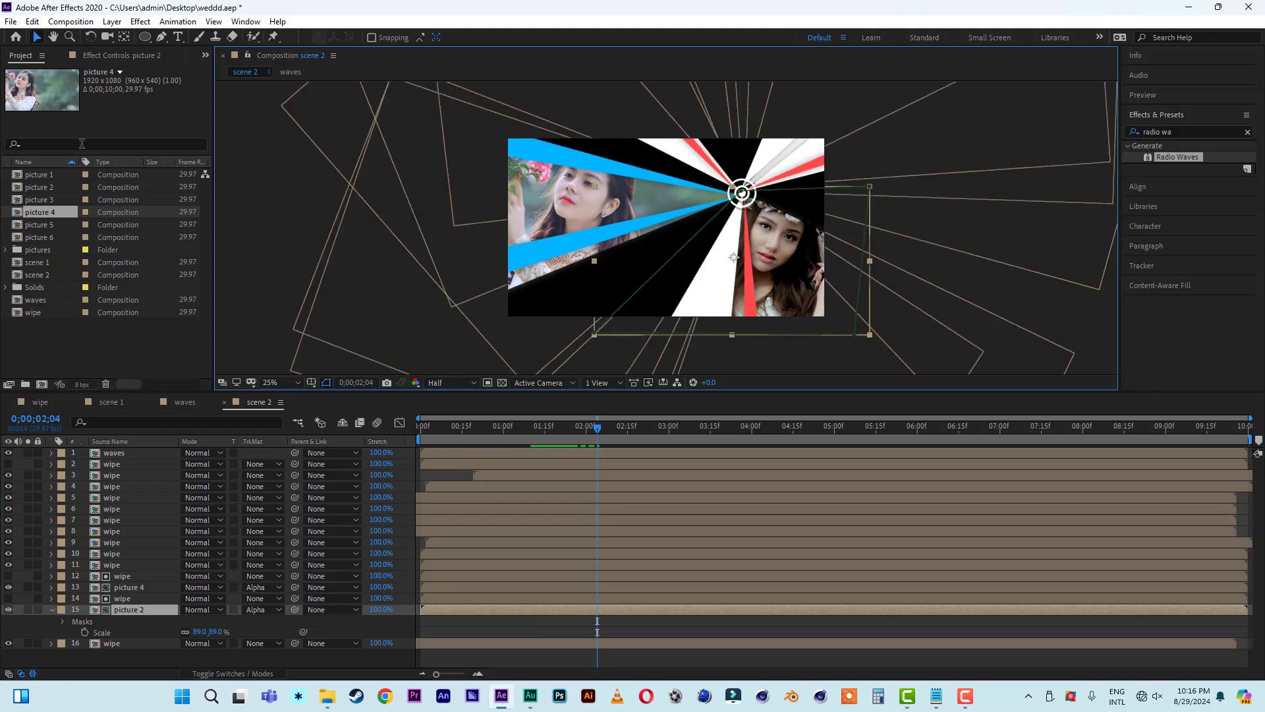
Step: Add the picture 1 composition as the lowest layer of scene 2 and shift it down until the couple shows in the lower-left gap
left_click(44, 187)
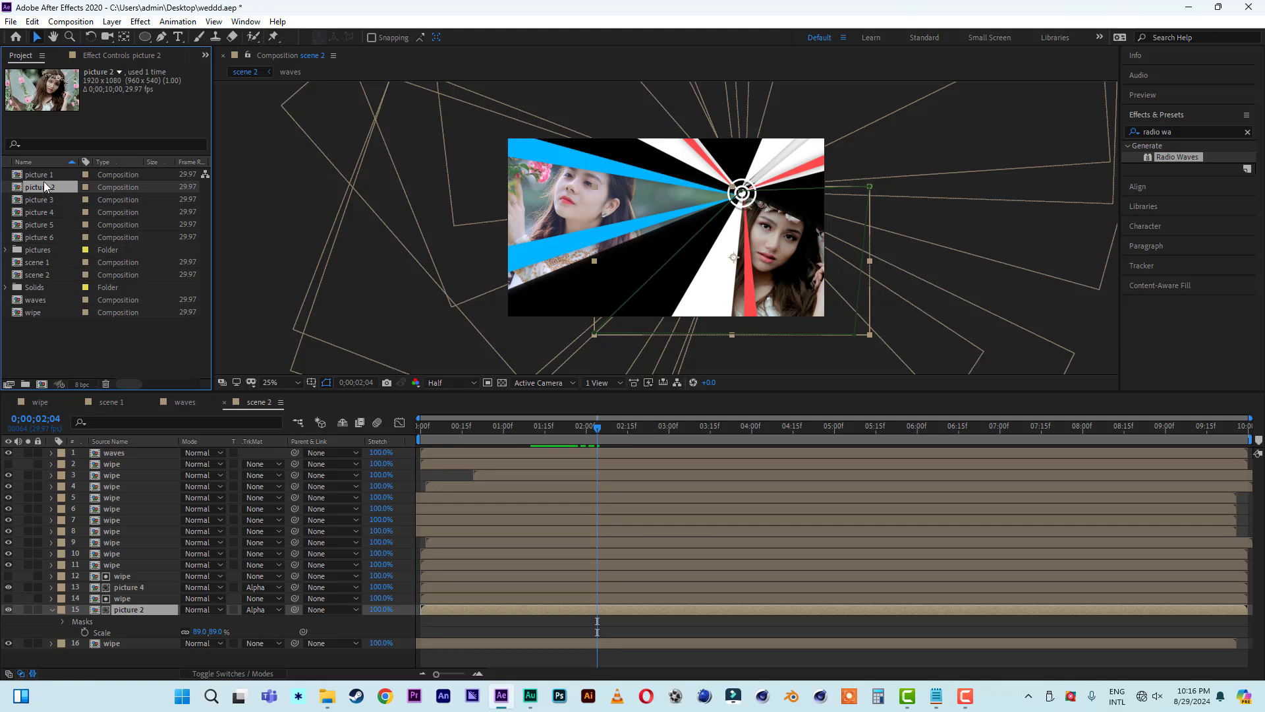
left_click(43, 176)
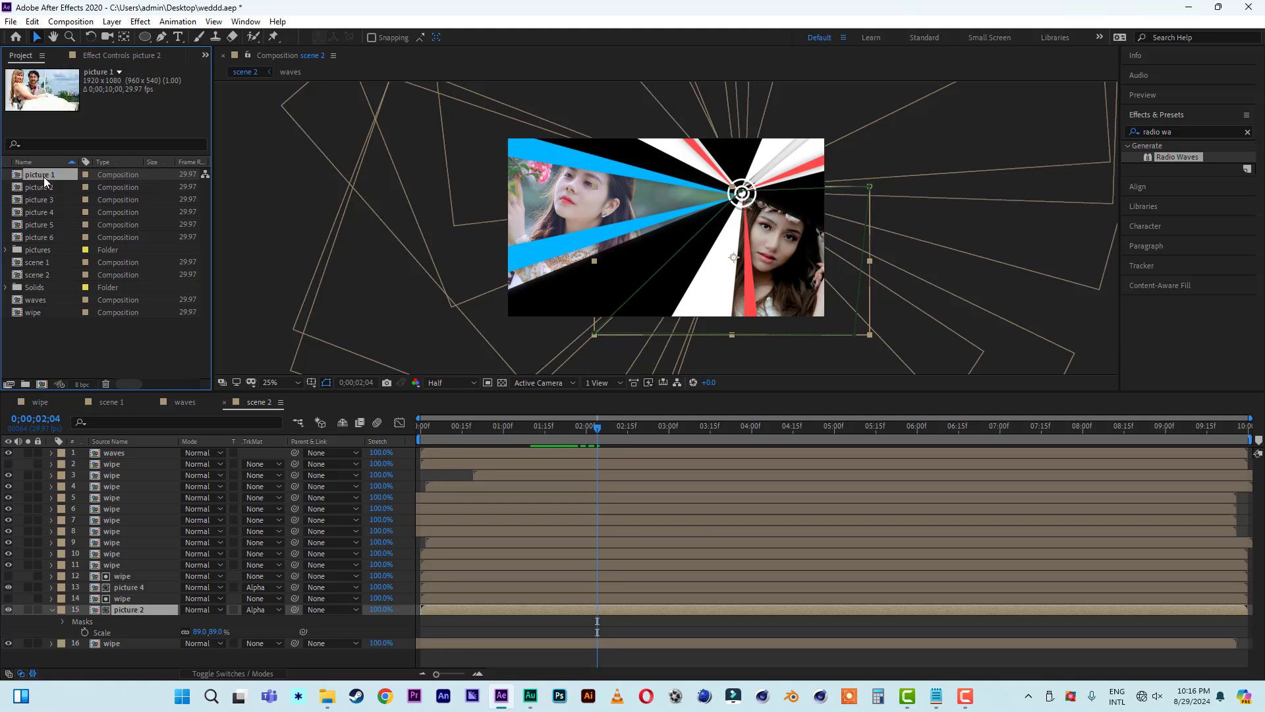
left_click_drag(36, 176, 125, 655)
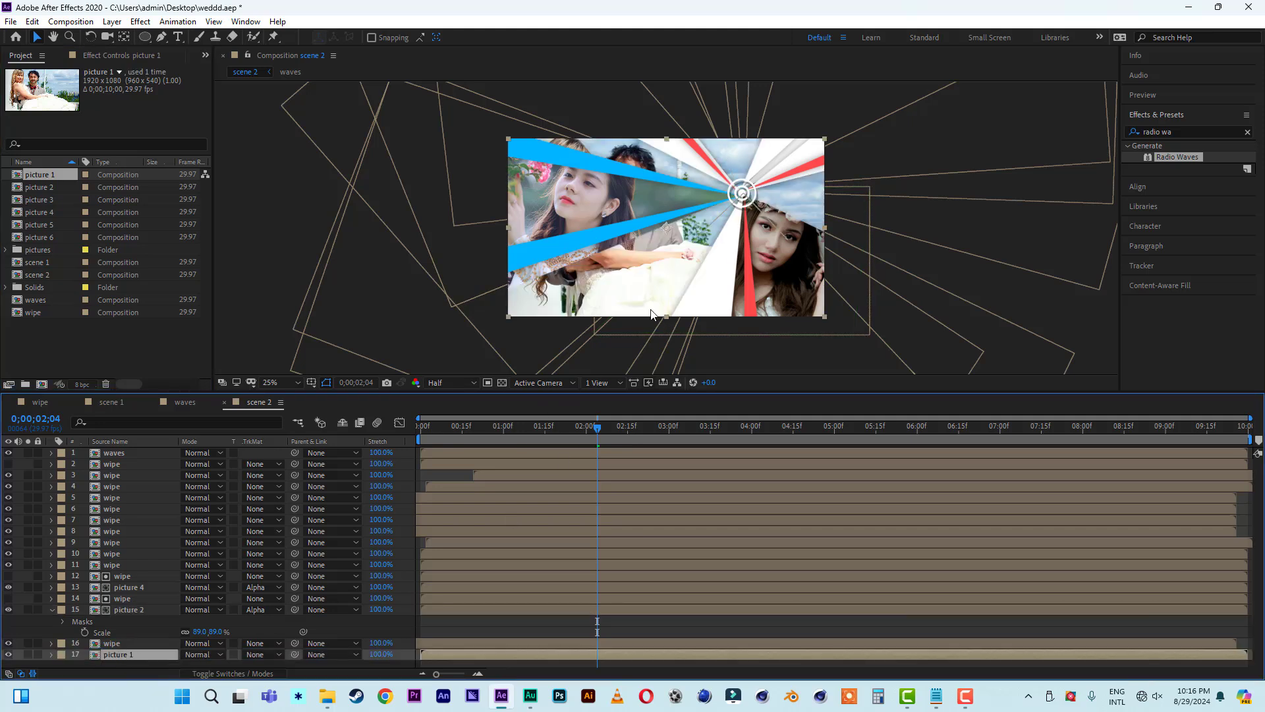
left_click_drag(637, 259, 633, 315)
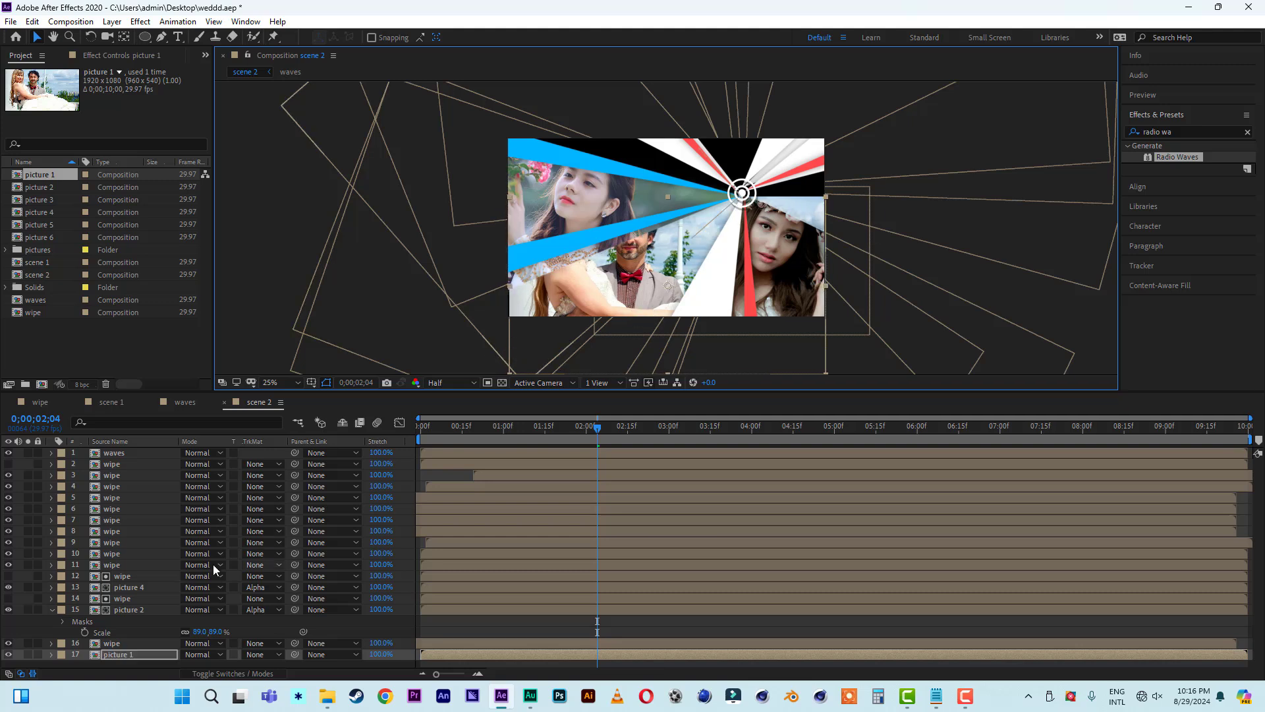
Step: Add a Drop Shadow layer style to the picture 4 layer with Distance 0.0, Size 62.0 and Opacity 82%
left_click(132, 609)
left_click(138, 586)
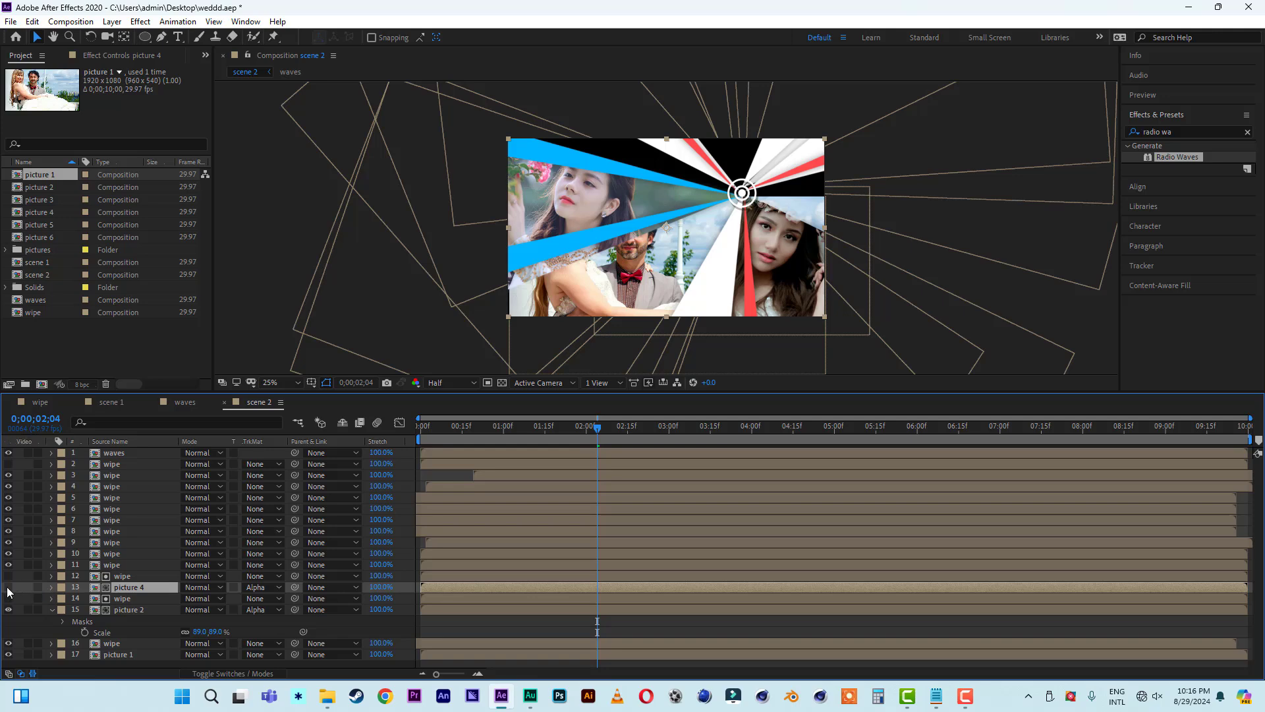
right_click(113, 590)
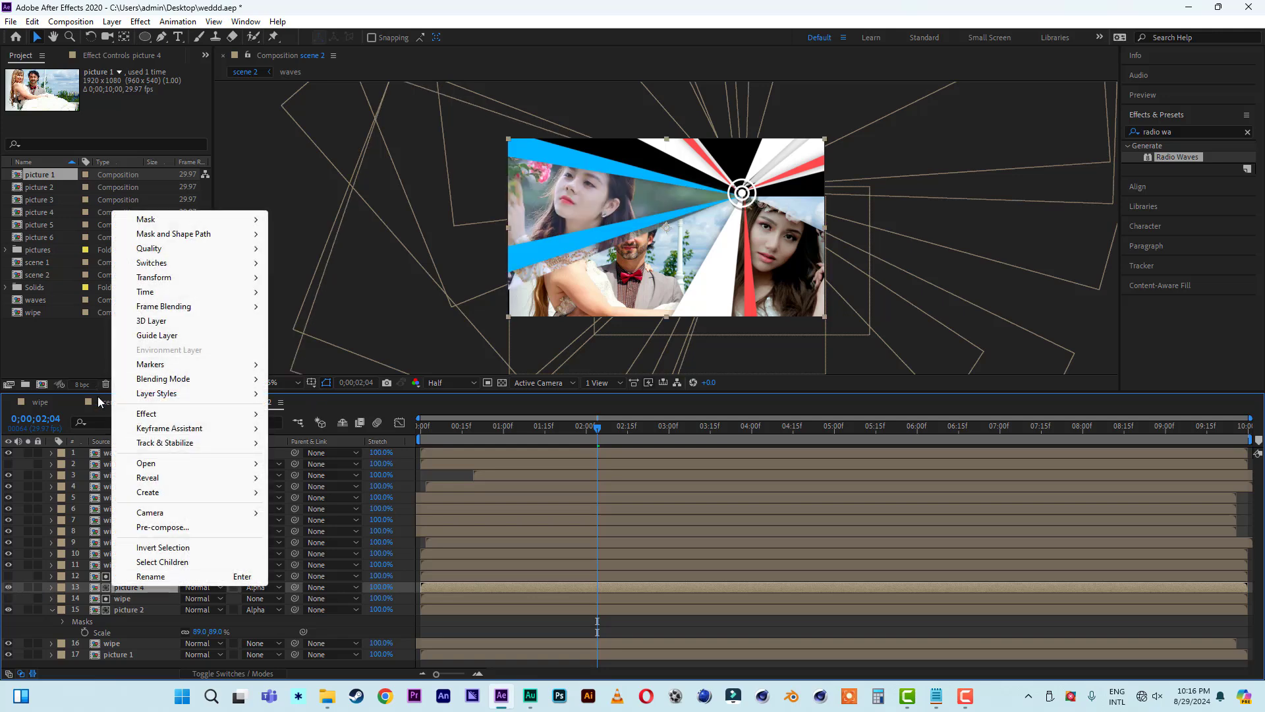
mouse_move(201, 399)
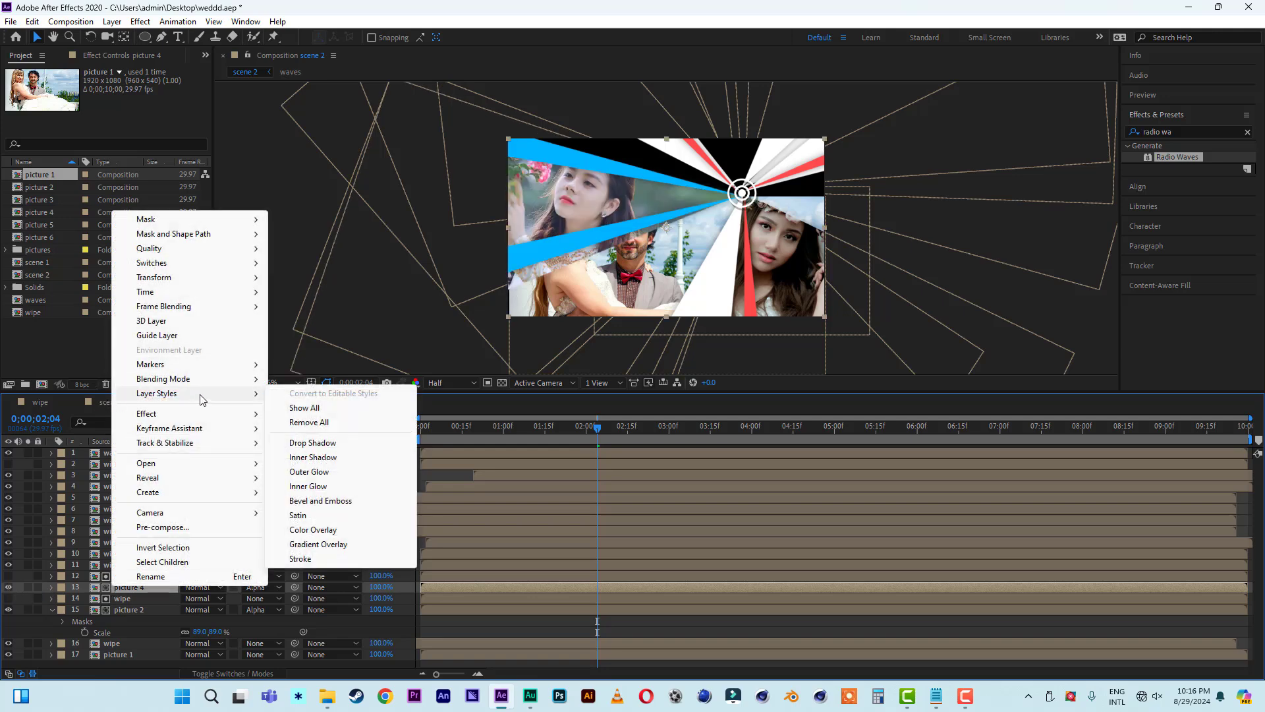
left_click(306, 442)
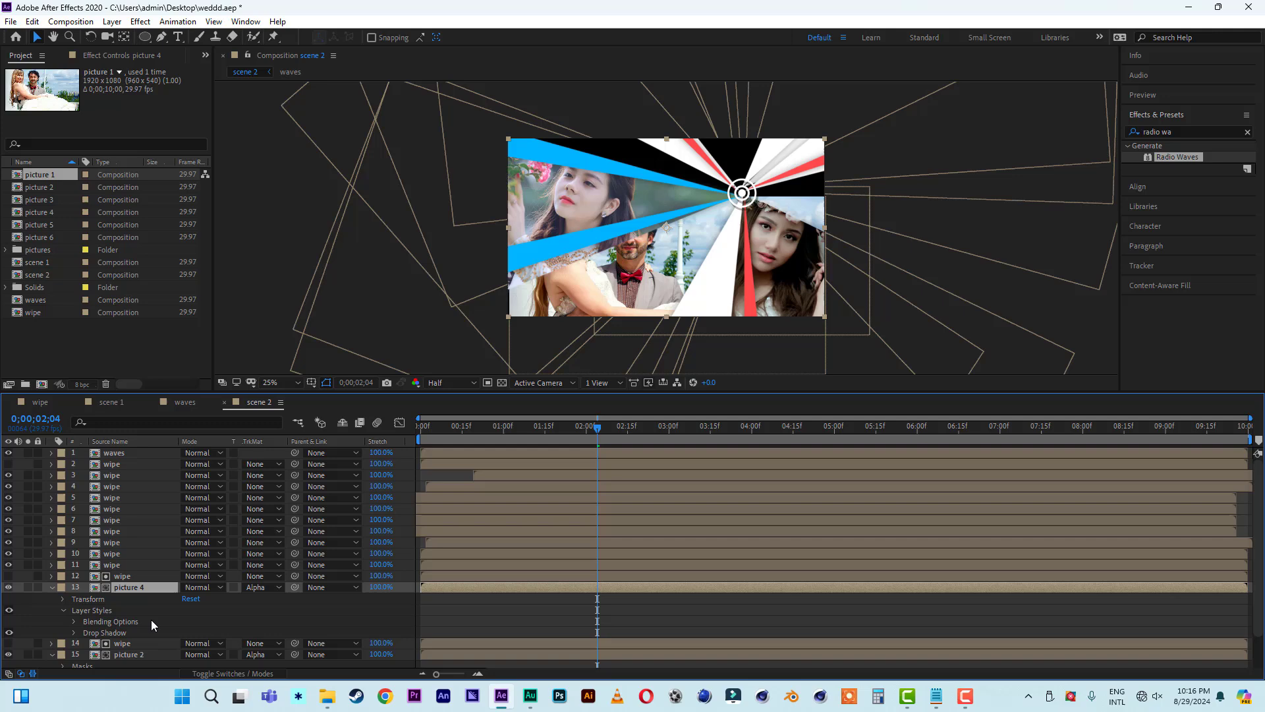
left_click(74, 633)
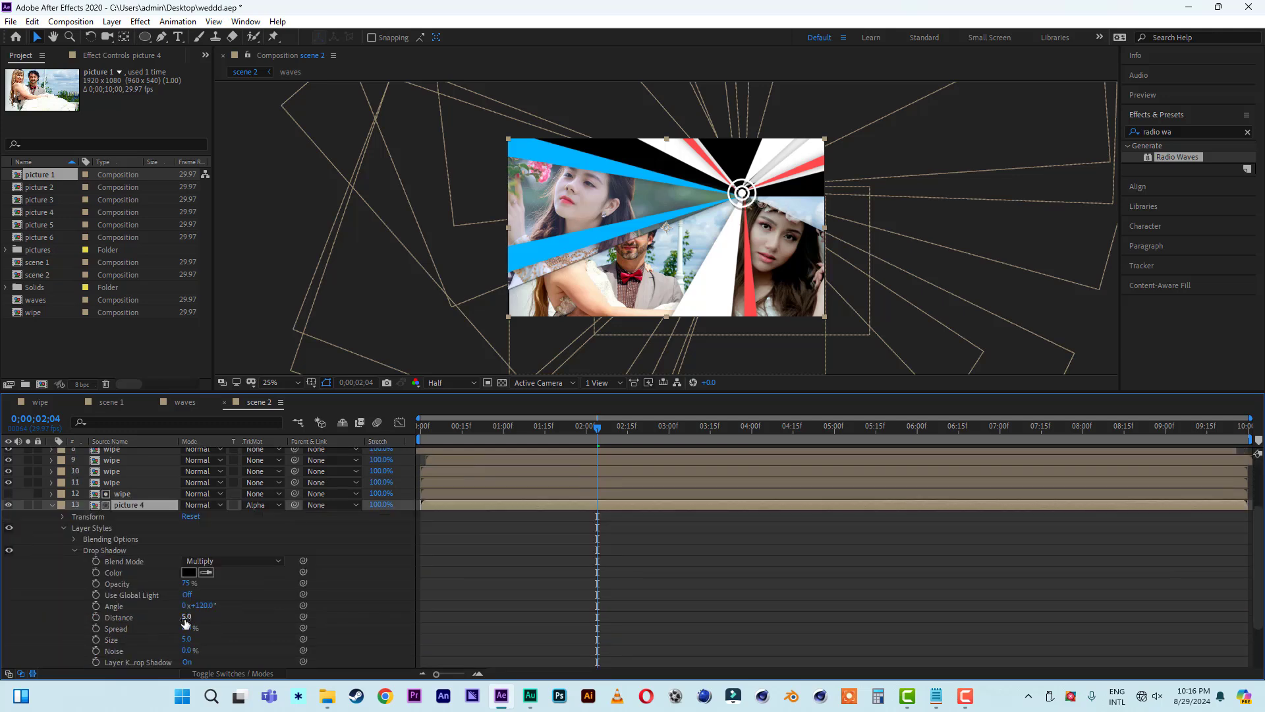
mouse_move(187, 620)
left_mouse_down()
mouse_move(165, 635)
mouse_move(198, 639)
left_mouse_up()
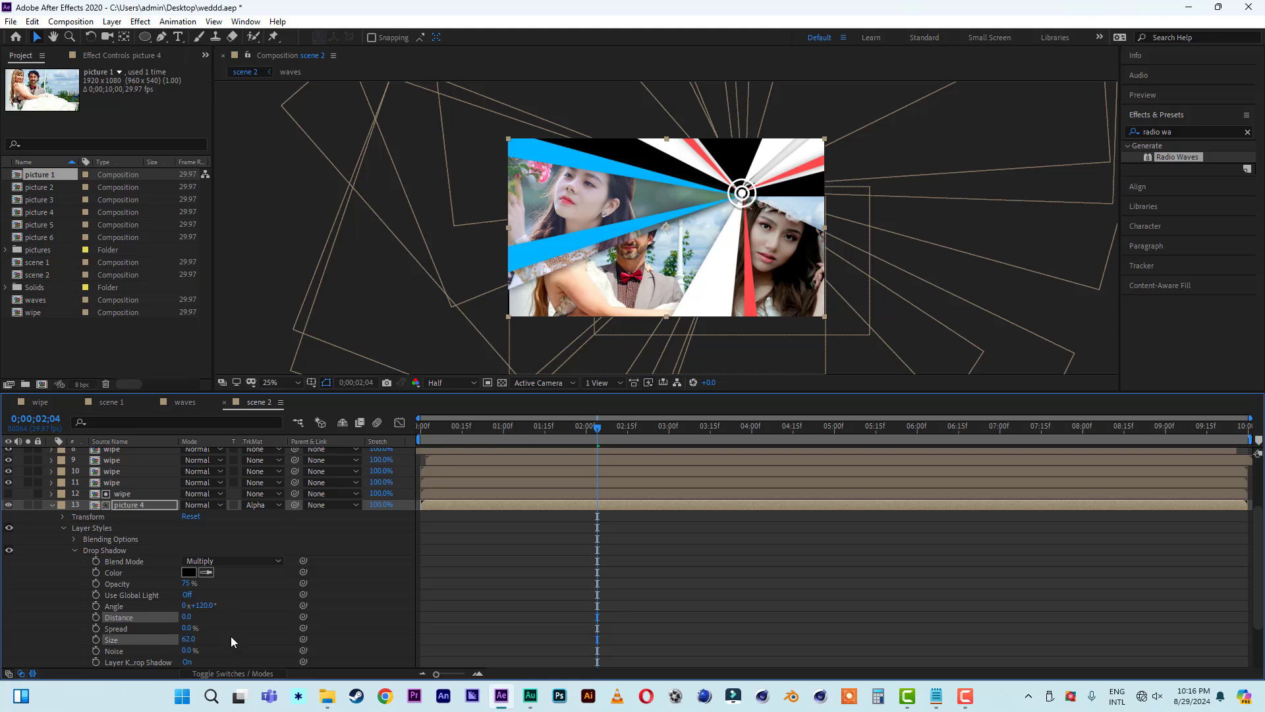
left_click_drag(186, 584, 185, 584)
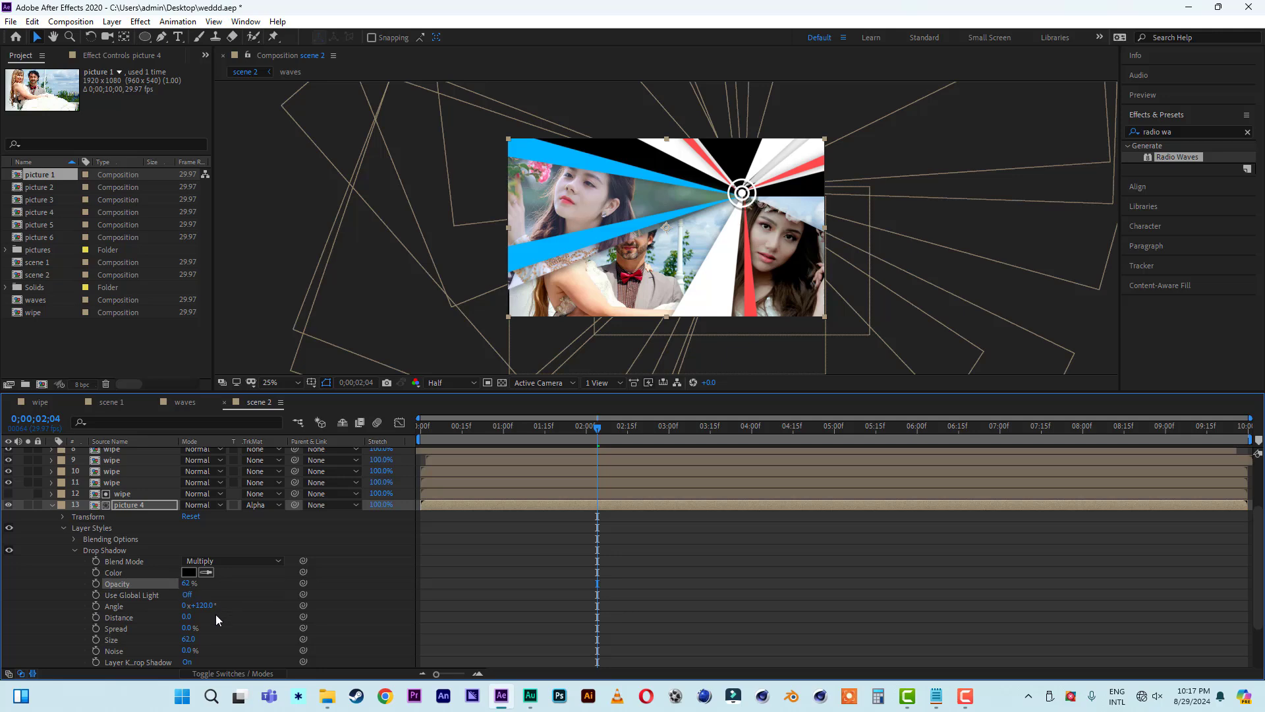
left_click(53, 504)
Step: At 0;00;00;17, draw a triangular Pen mask on the picture 1 layer from near the wipe centre around the couple
mouse_move(485, 429)
left_mouse_down()
mouse_move(508, 428)
mouse_move(467, 429)
left_mouse_up()
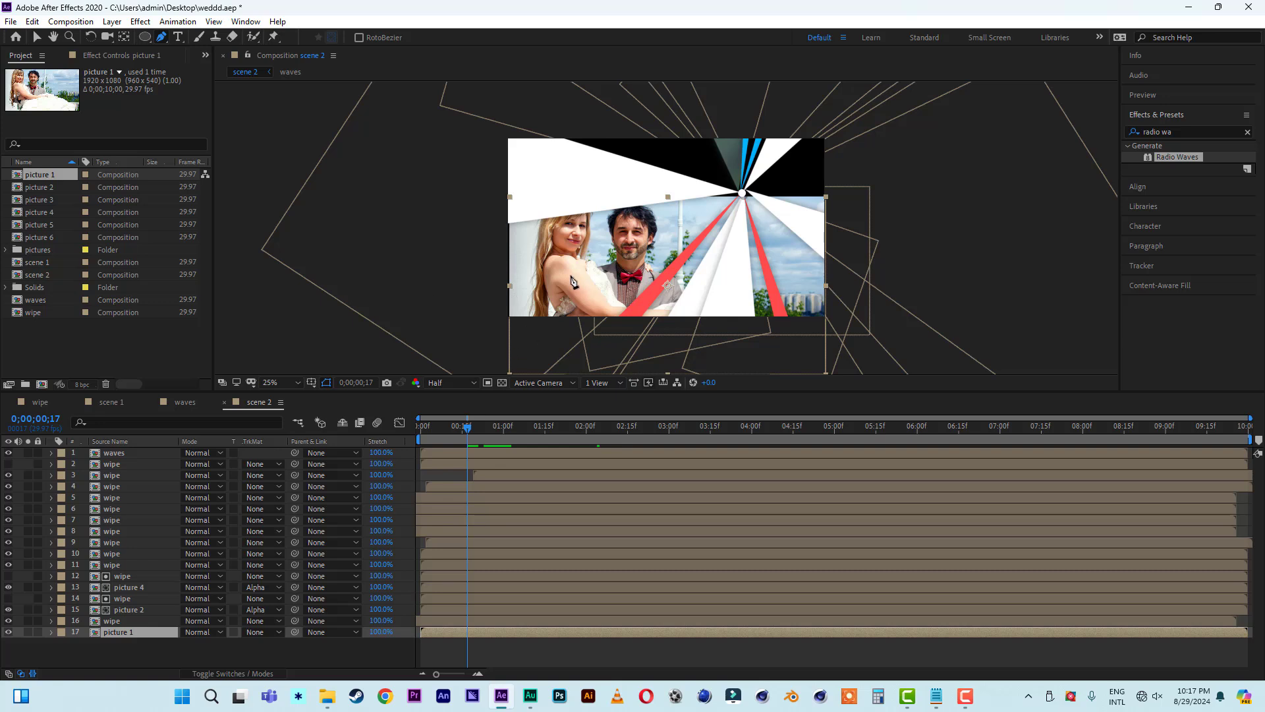
left_click(725, 199)
left_click(522, 212)
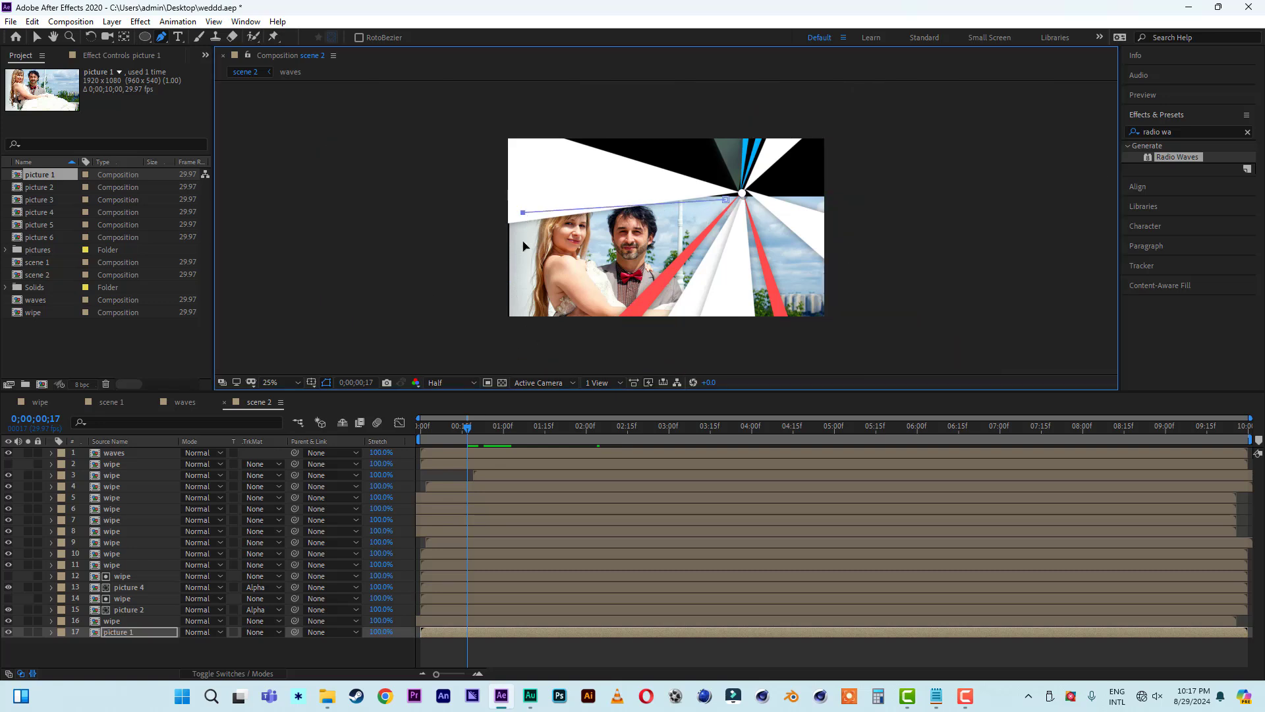
left_click(511, 341)
left_click(725, 199)
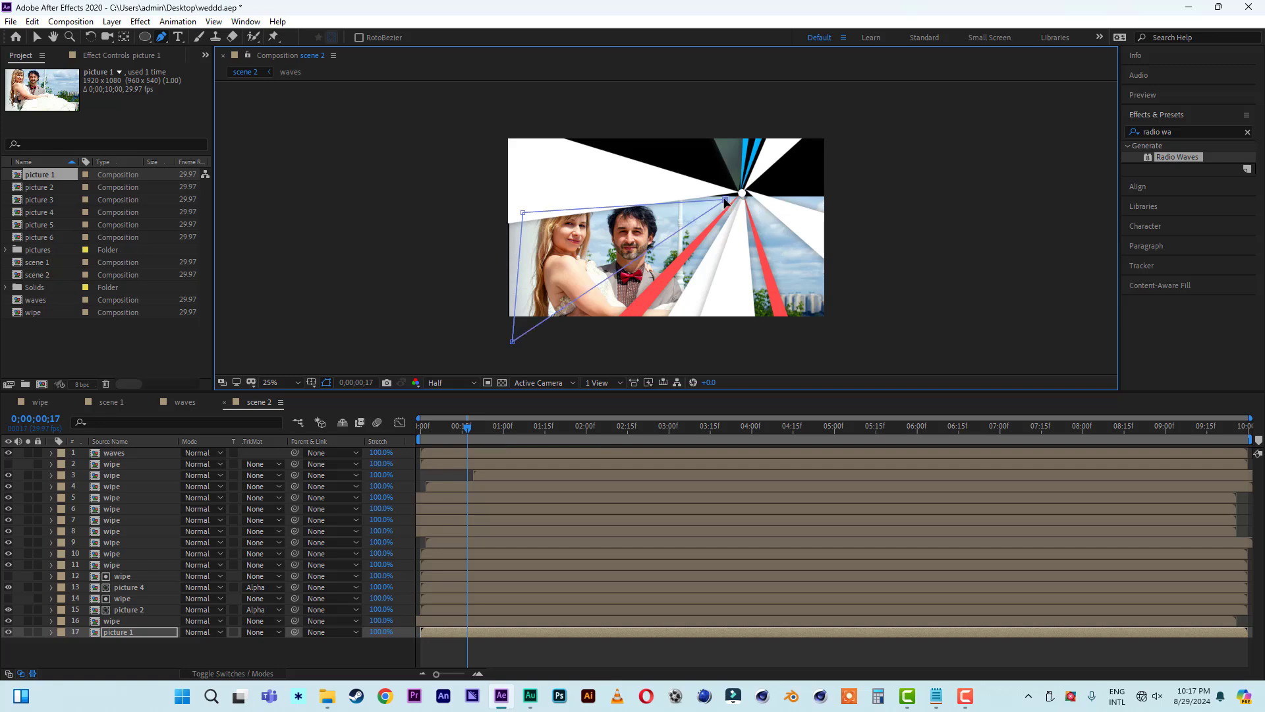
left_click(37, 38)
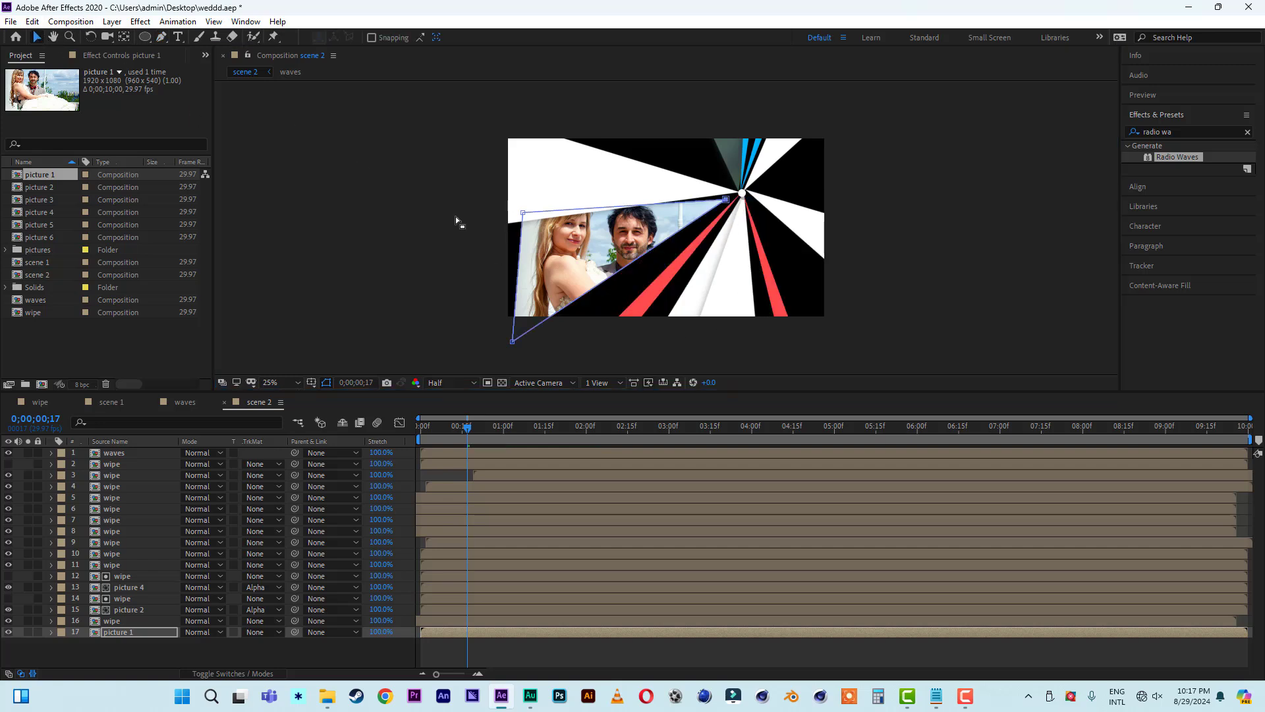
Step: Extend the picture 1 mask to the wipe centre and past the frame's left edge, adding a fourth vertex so it reaches the red wipe
left_click(520, 213)
left_click_drag(517, 214, 492, 219)
left_click_drag(725, 200, 744, 195)
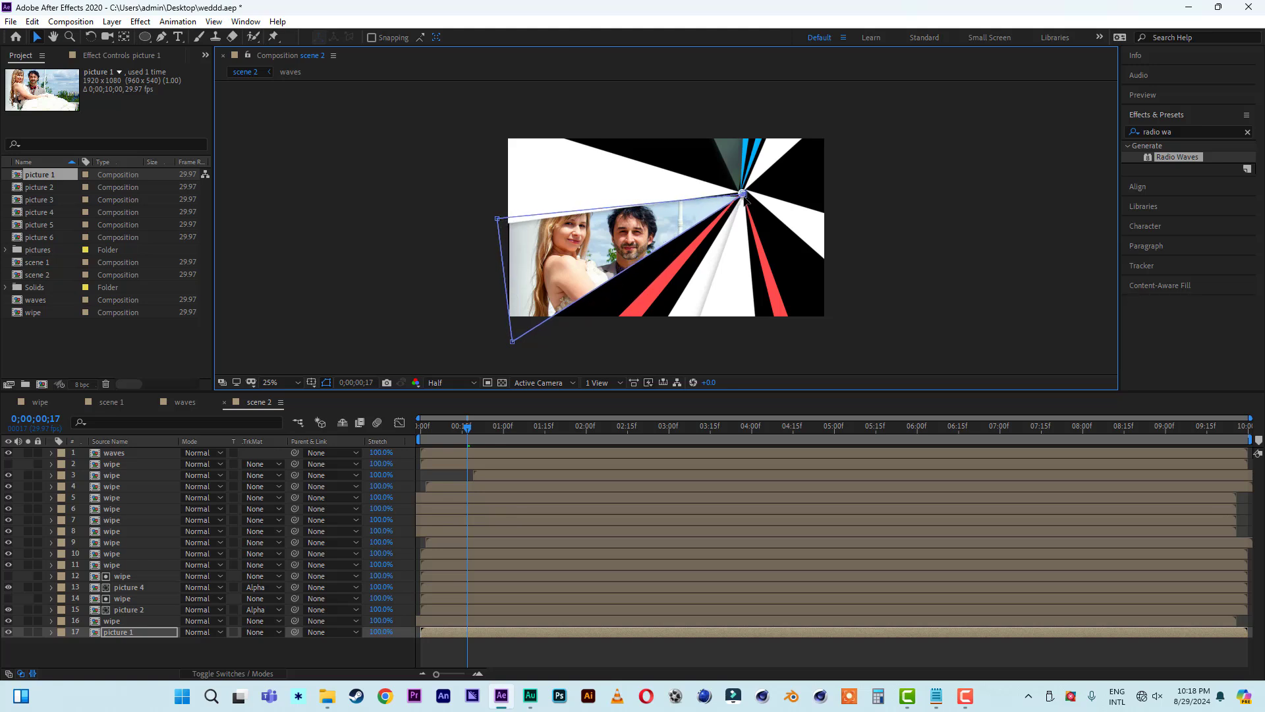
left_click_drag(513, 341, 501, 358)
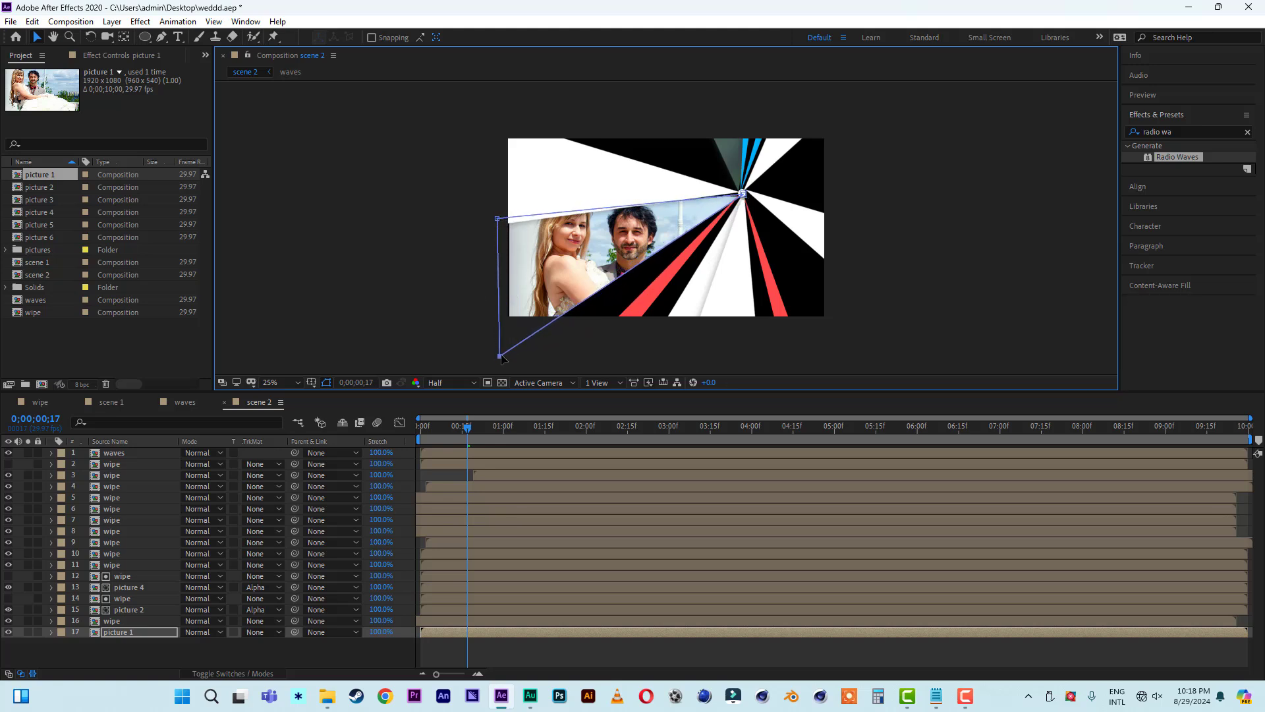
left_click_drag(165, 38, 212, 60)
left_click(550, 328)
key("v")
left_click_drag(550, 327, 587, 353)
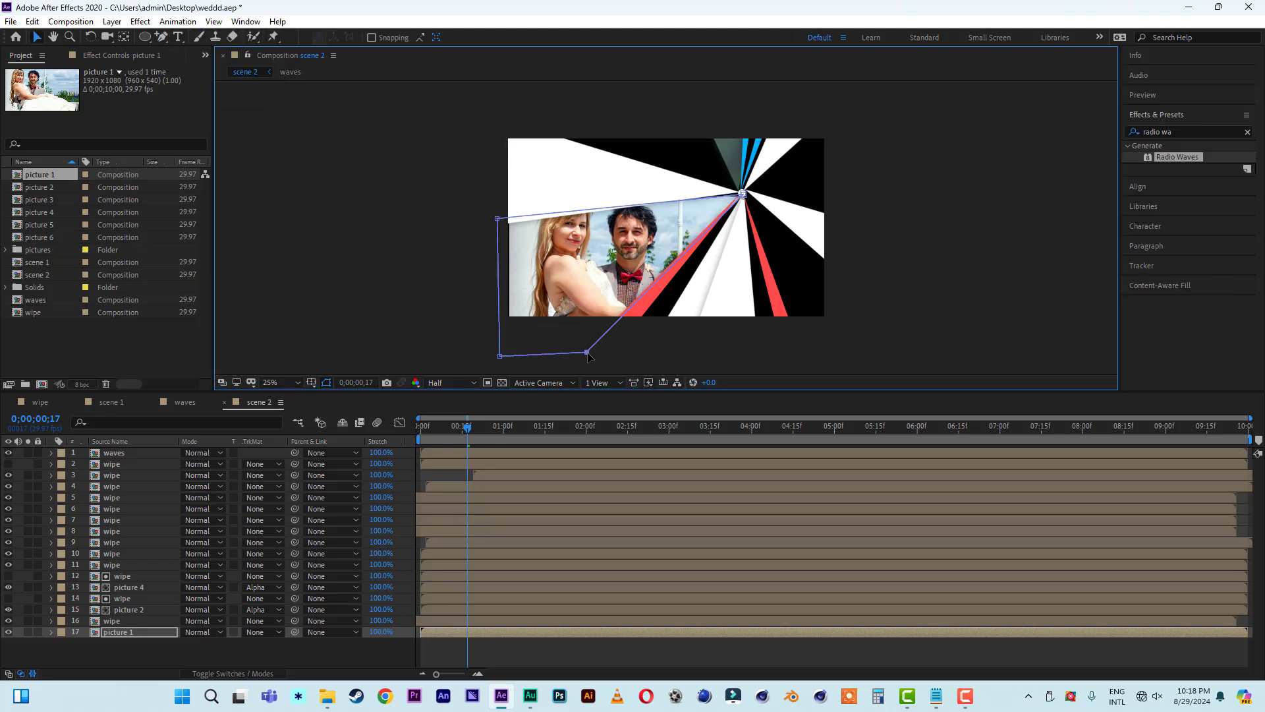
left_click(1040, 129)
left_click(1091, 105)
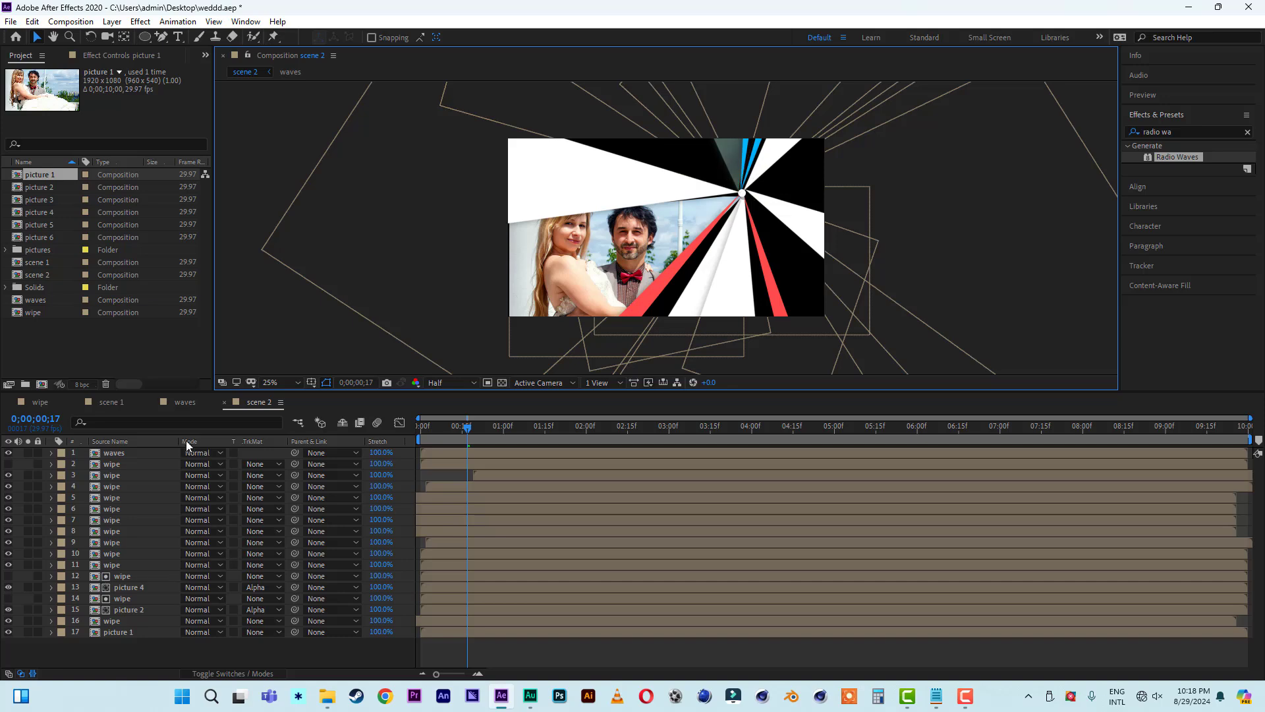
Step: Begin a new composition with the HDTV 1080 29.97 preset and name it final
left_click_drag(108, 401, 228, 429)
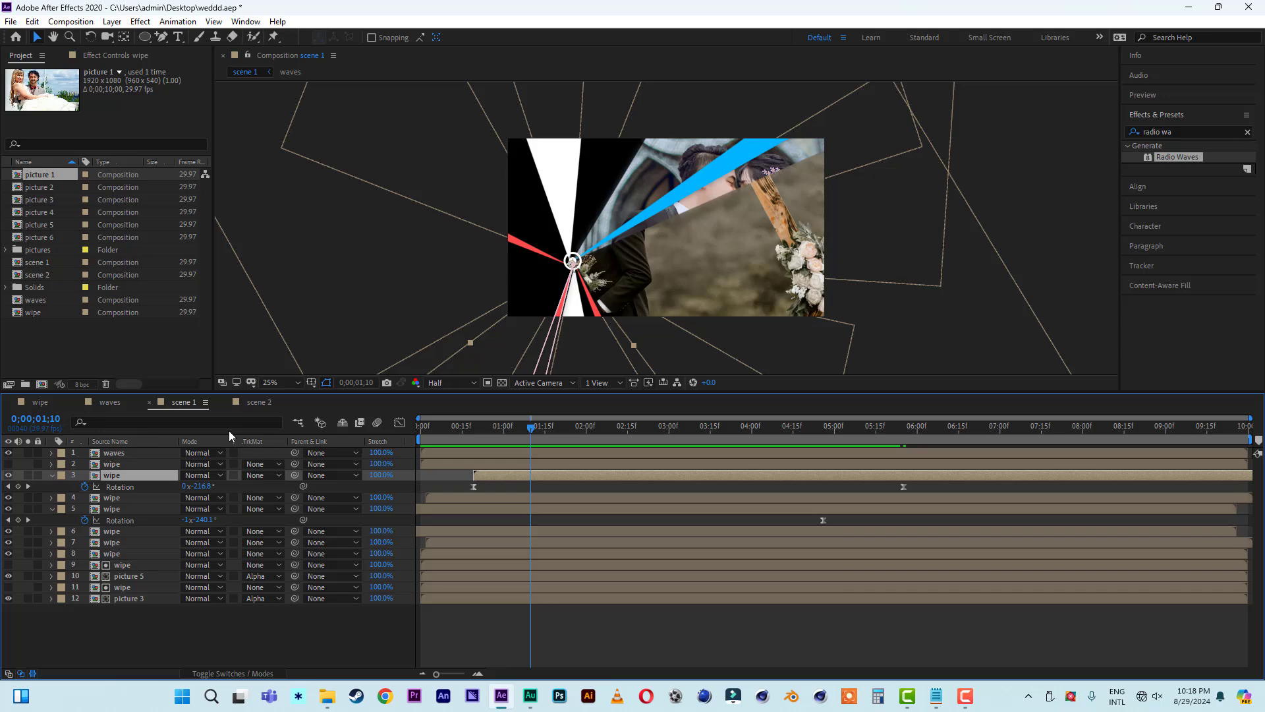
left_click(42, 384)
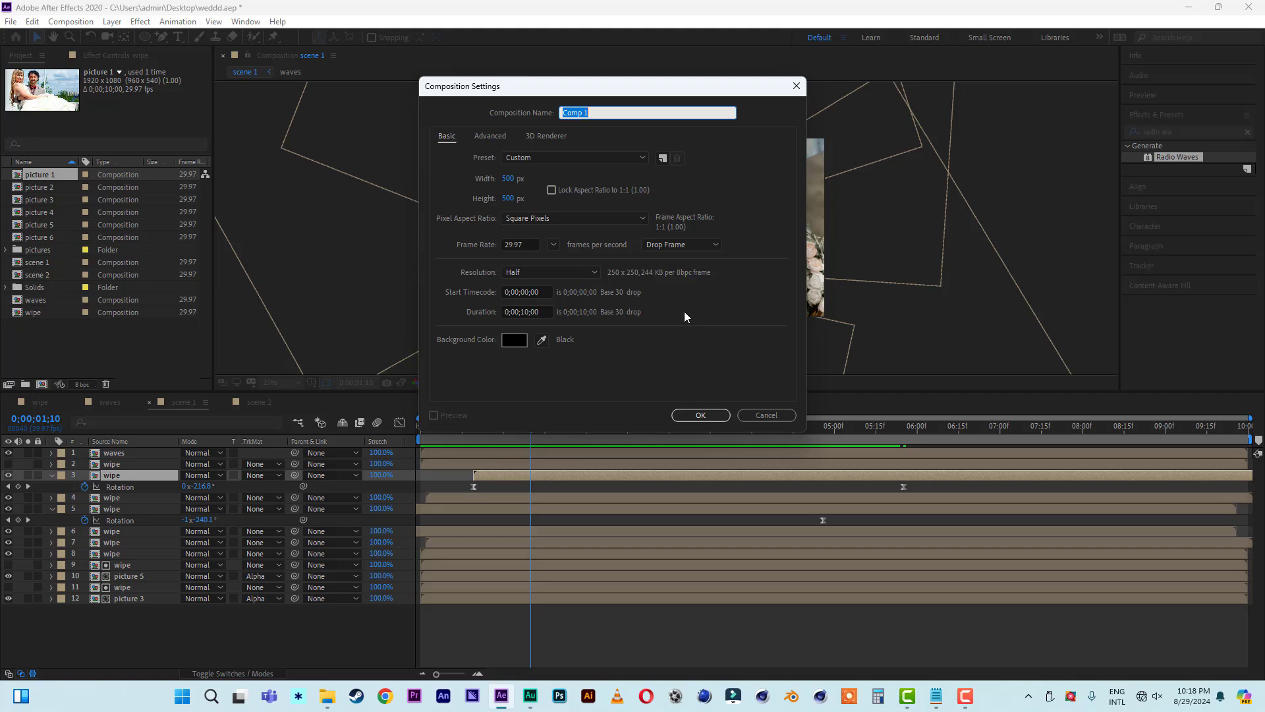
left_click(574, 157)
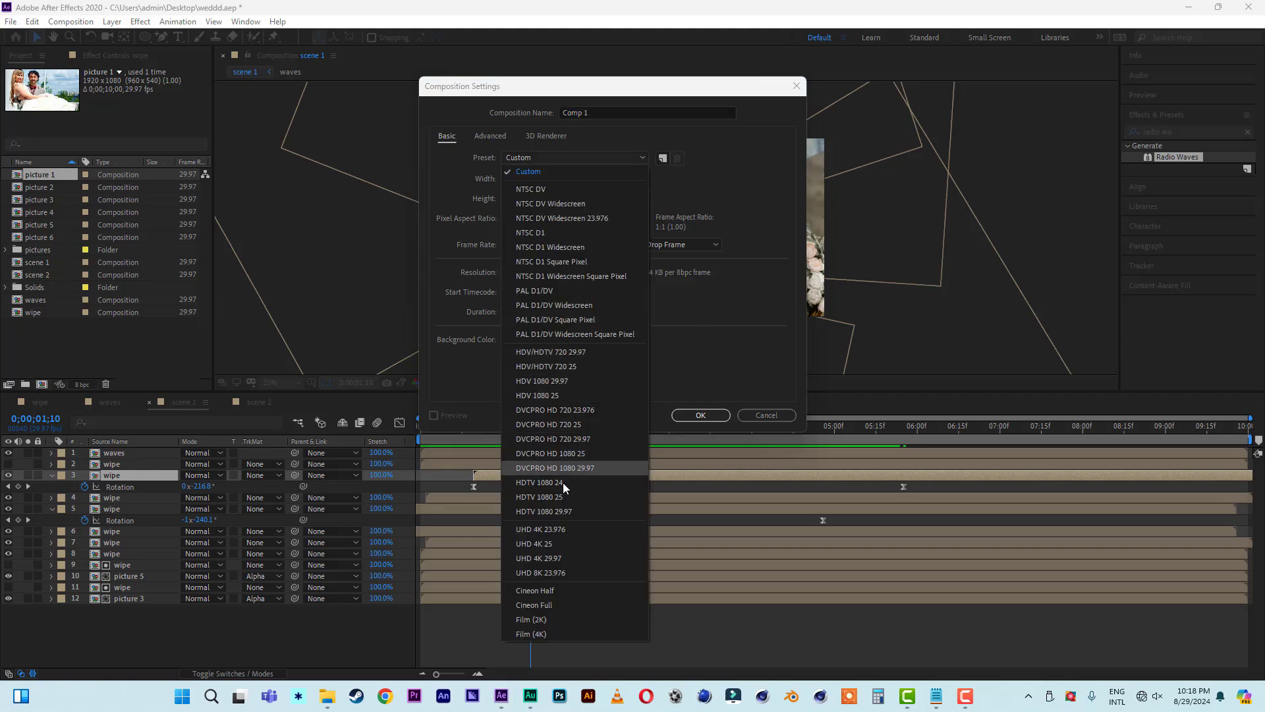
left_click(564, 512)
left_click(616, 113)
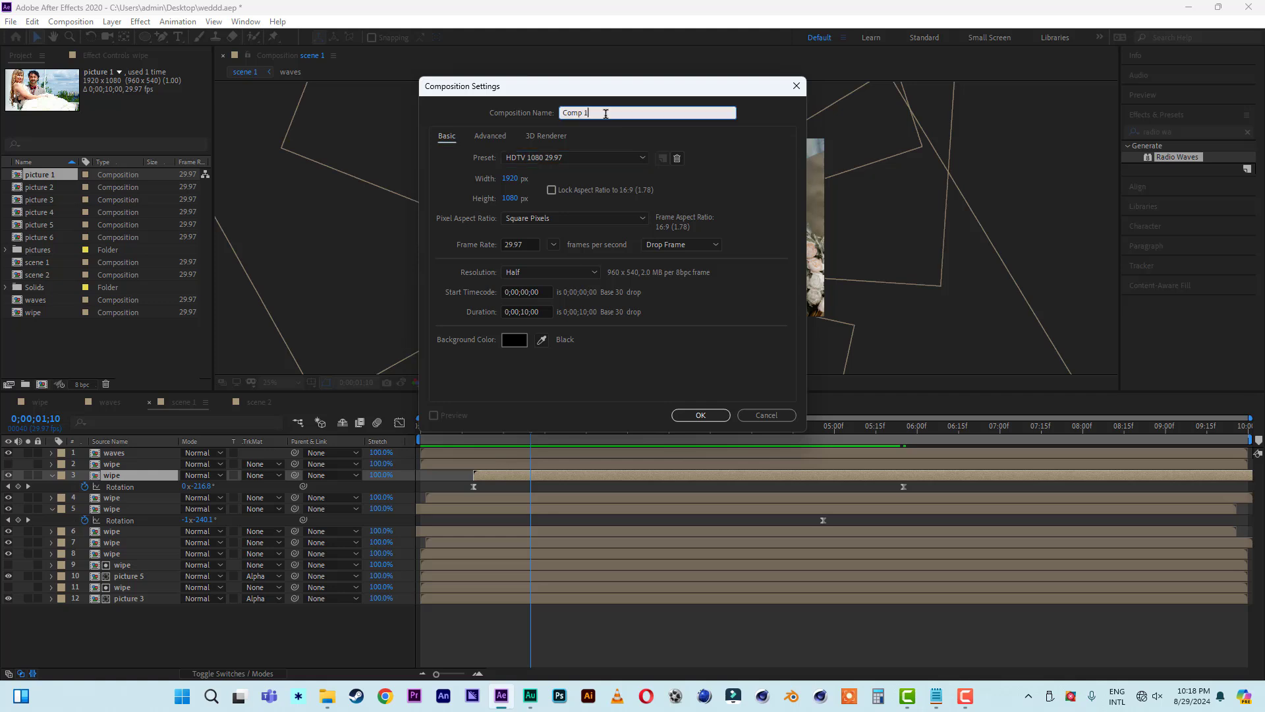
type("fianal")
key("BackSpace")
key("BackSpace")
key("BackSpace")
key("BackSpace")
key("BackSpace")
type("inal")
Step: Set the new composition's duration to 0;00;12;00 and create it
double_click(530, 312)
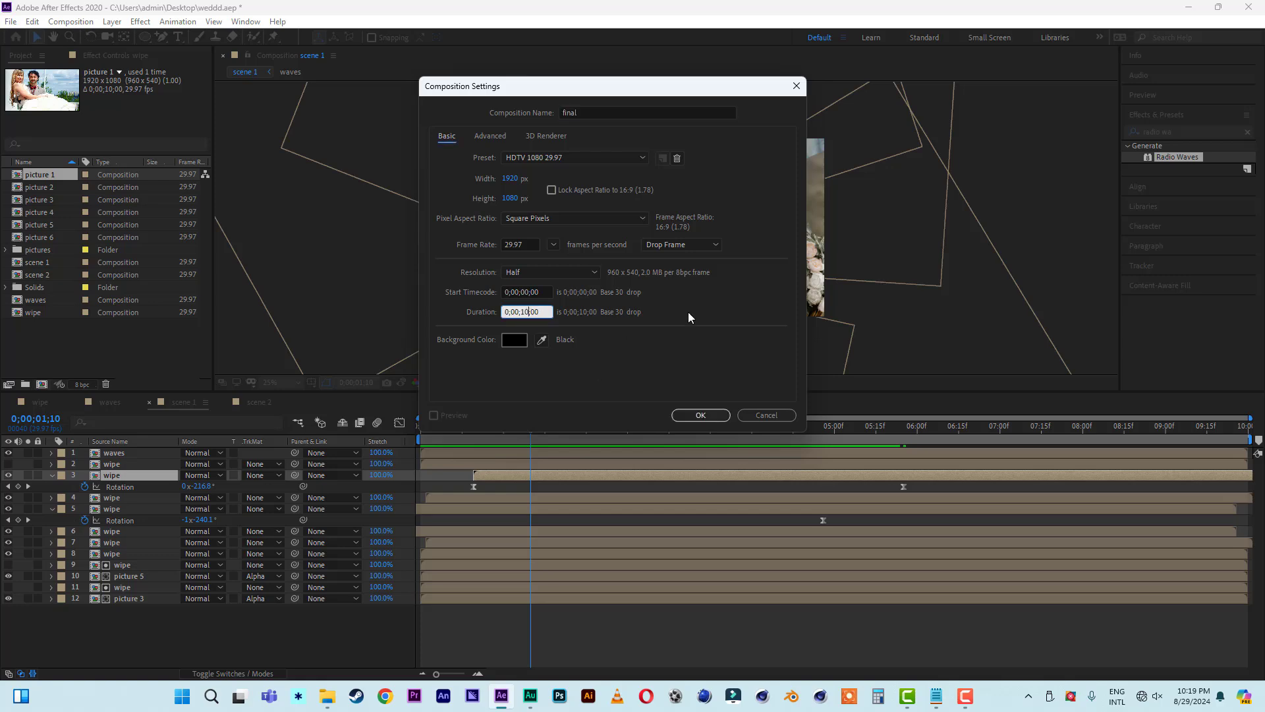
type("15")
key("BackSpace")
type("2")
left_click(701, 415)
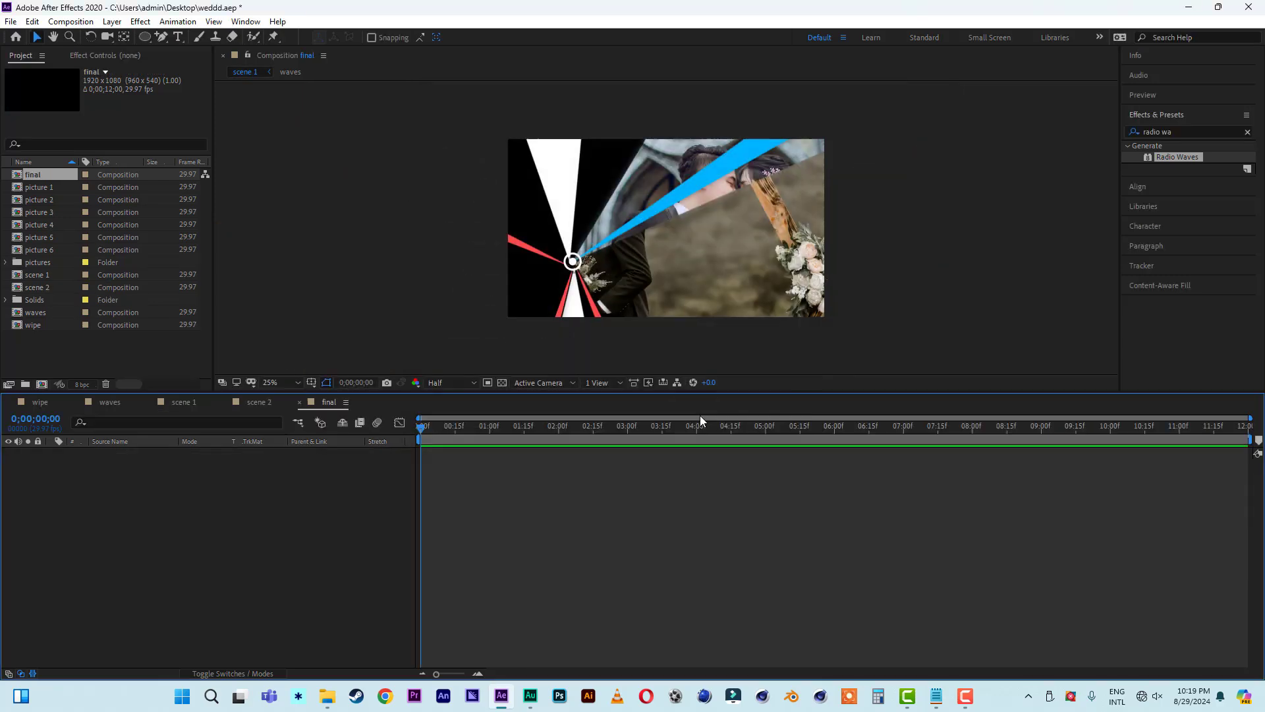
Step: Add the beach ceremony photo ending in 169198.jpg from the pictures folder to the final composition
left_click(6, 264)
left_click(43, 263)
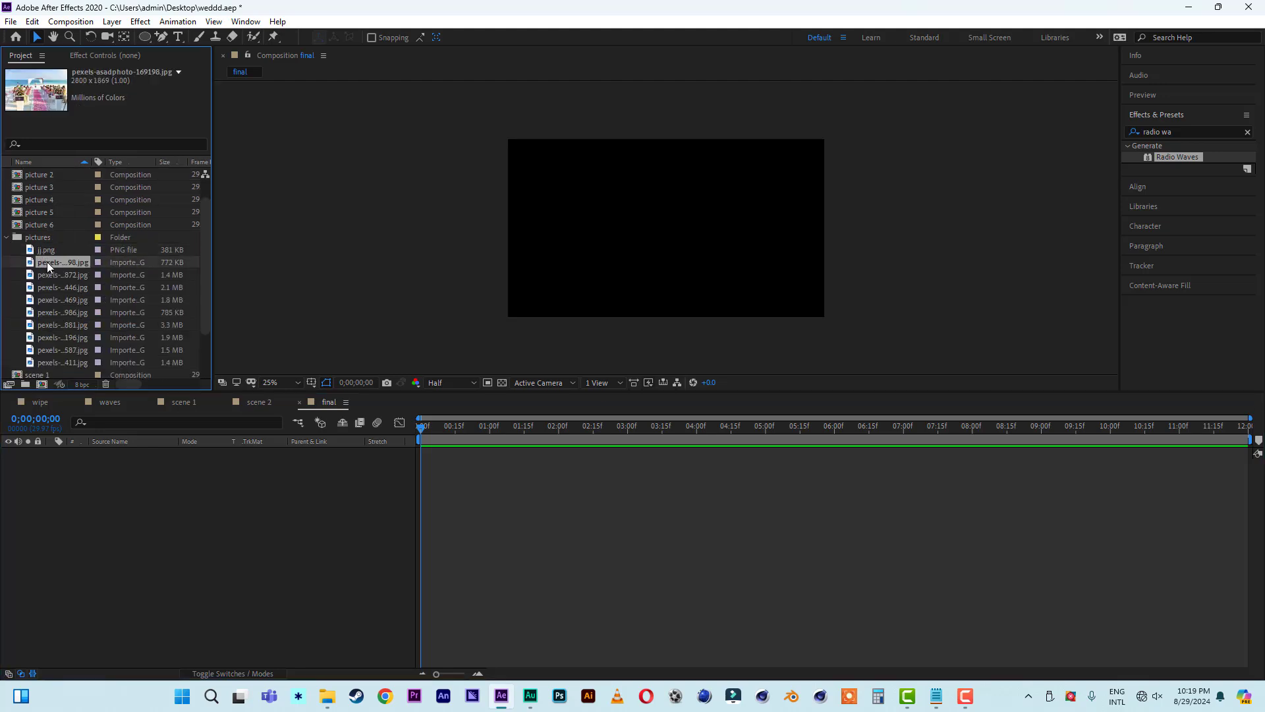
left_click_drag(53, 264, 141, 610)
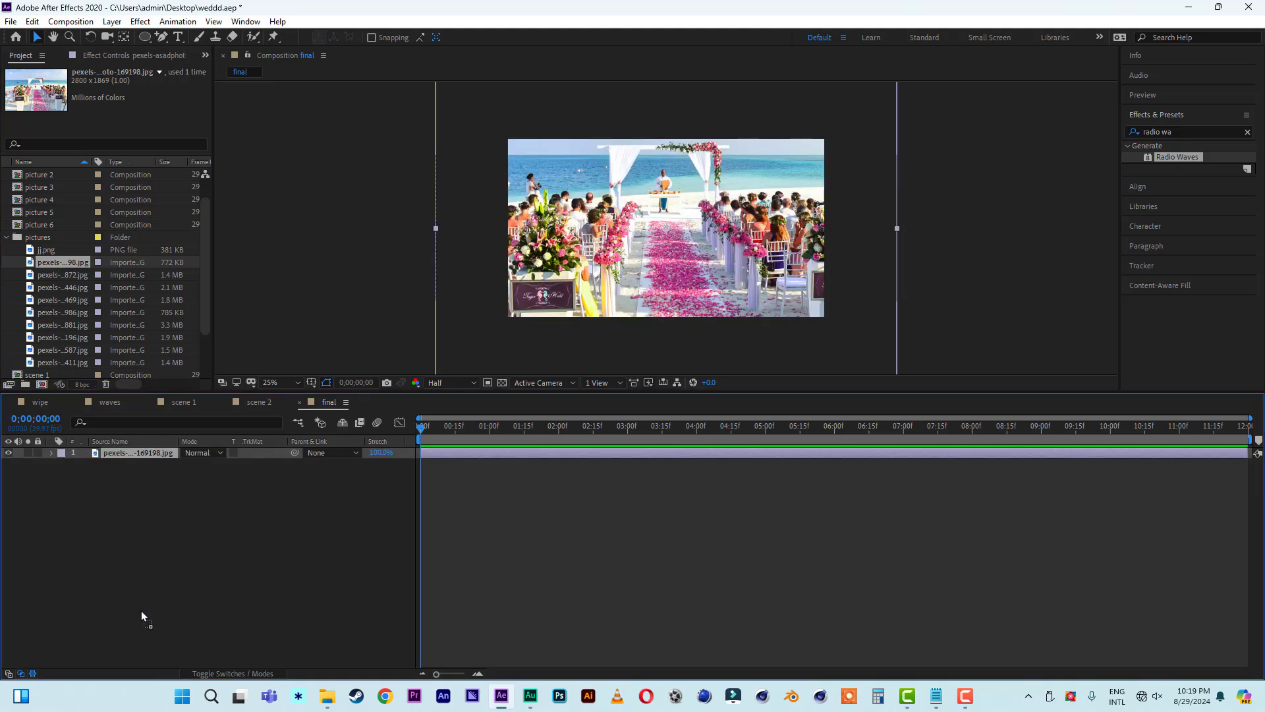
Step: Keyframe the beach photo's Scale from 115% at 0;00;00;00 down to 70% at 0;00;11;29
key("s")
left_click(87, 464)
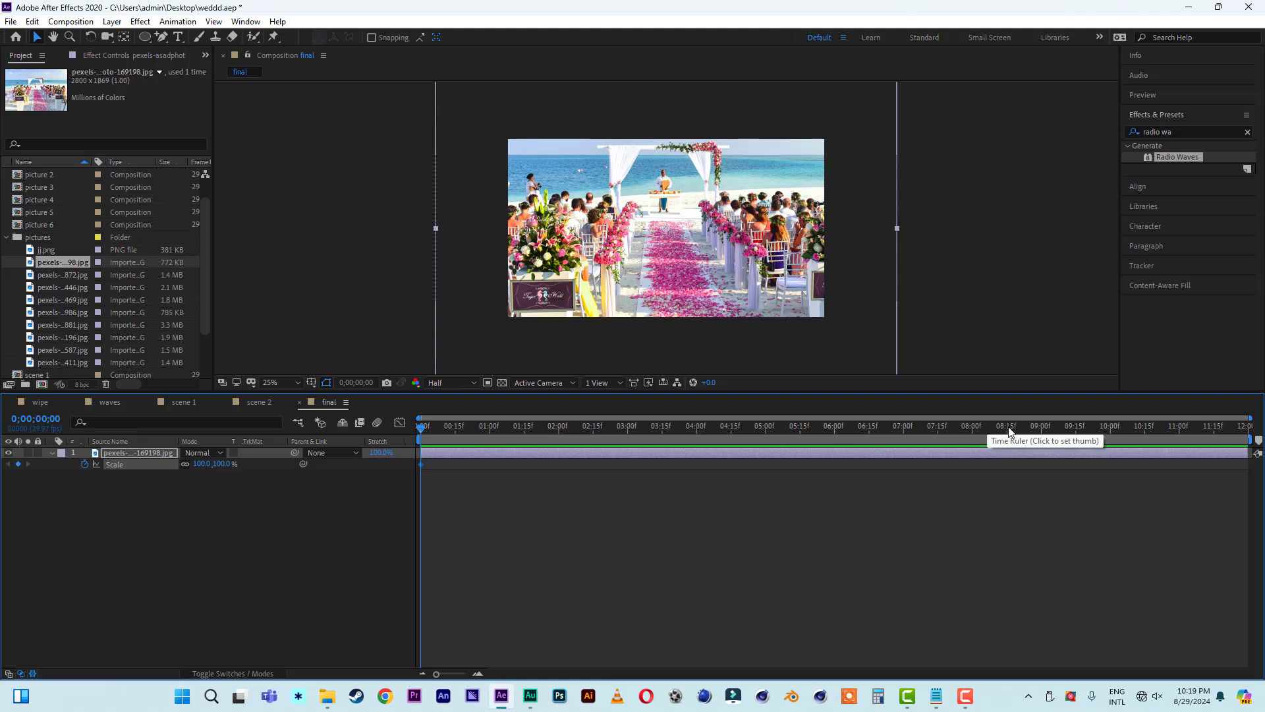
left_click_drag(1008, 432, 1246, 427)
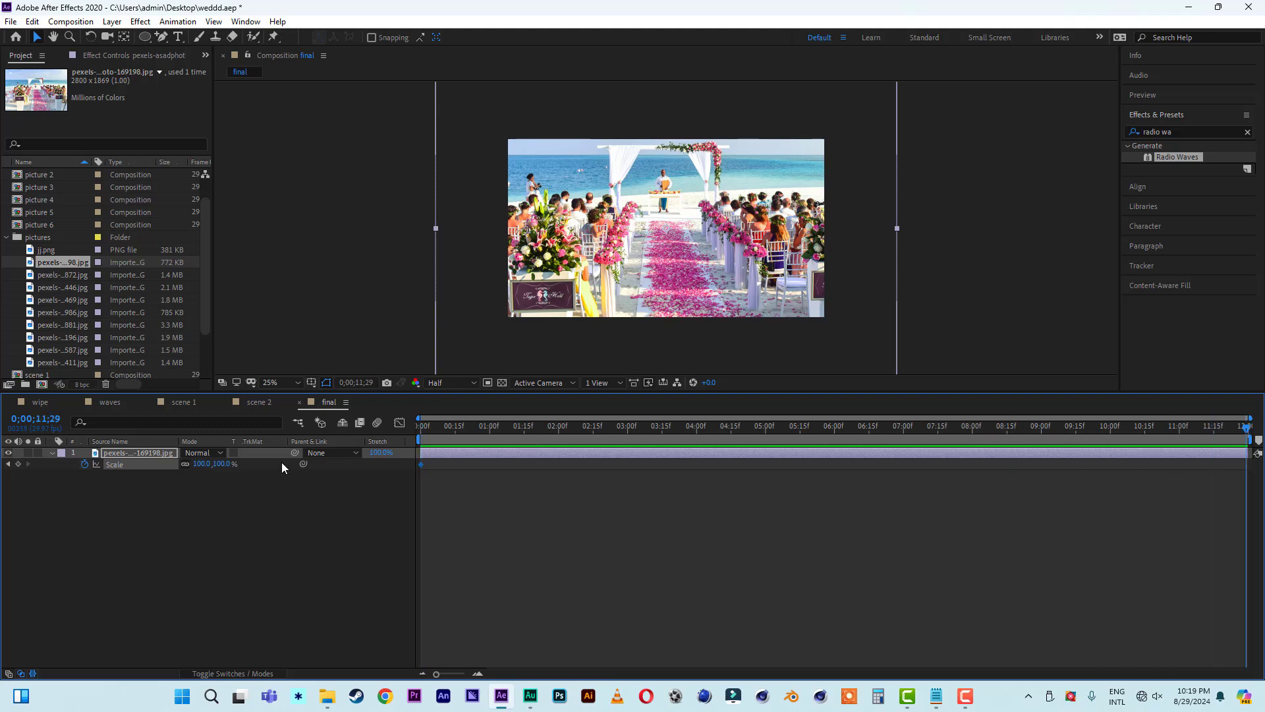
left_click_drag(227, 464, 206, 464)
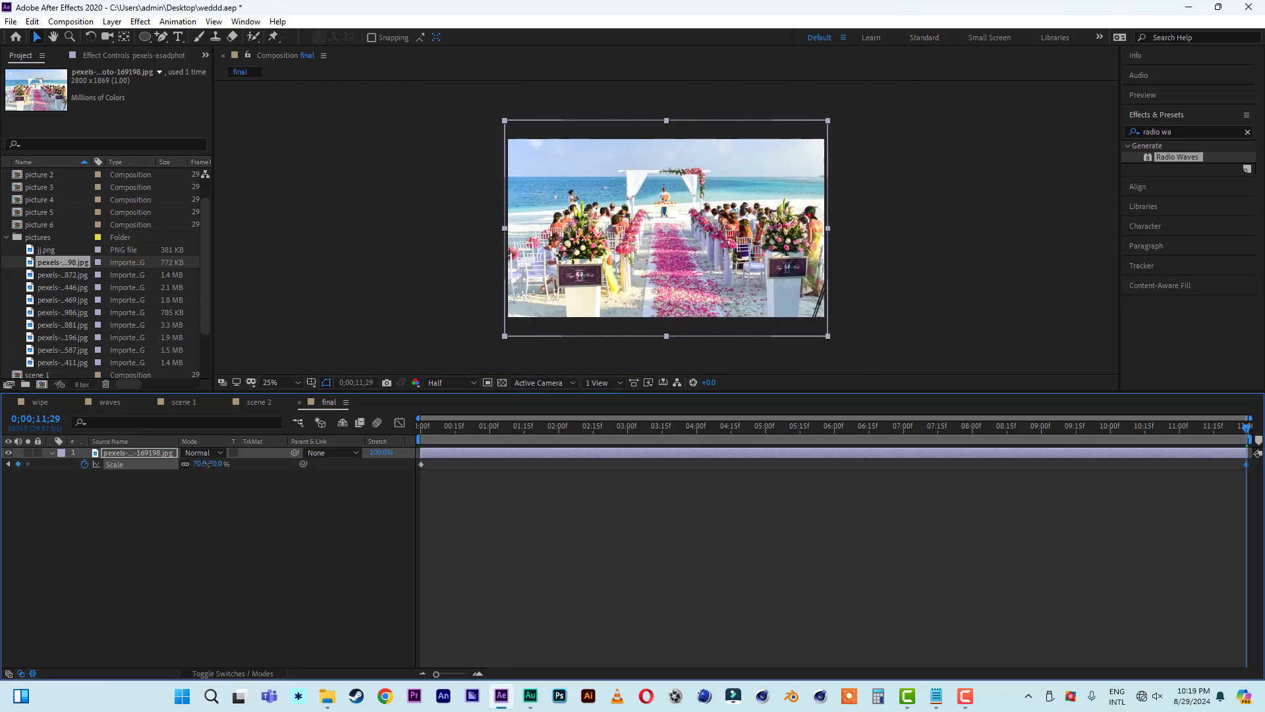
key("space")
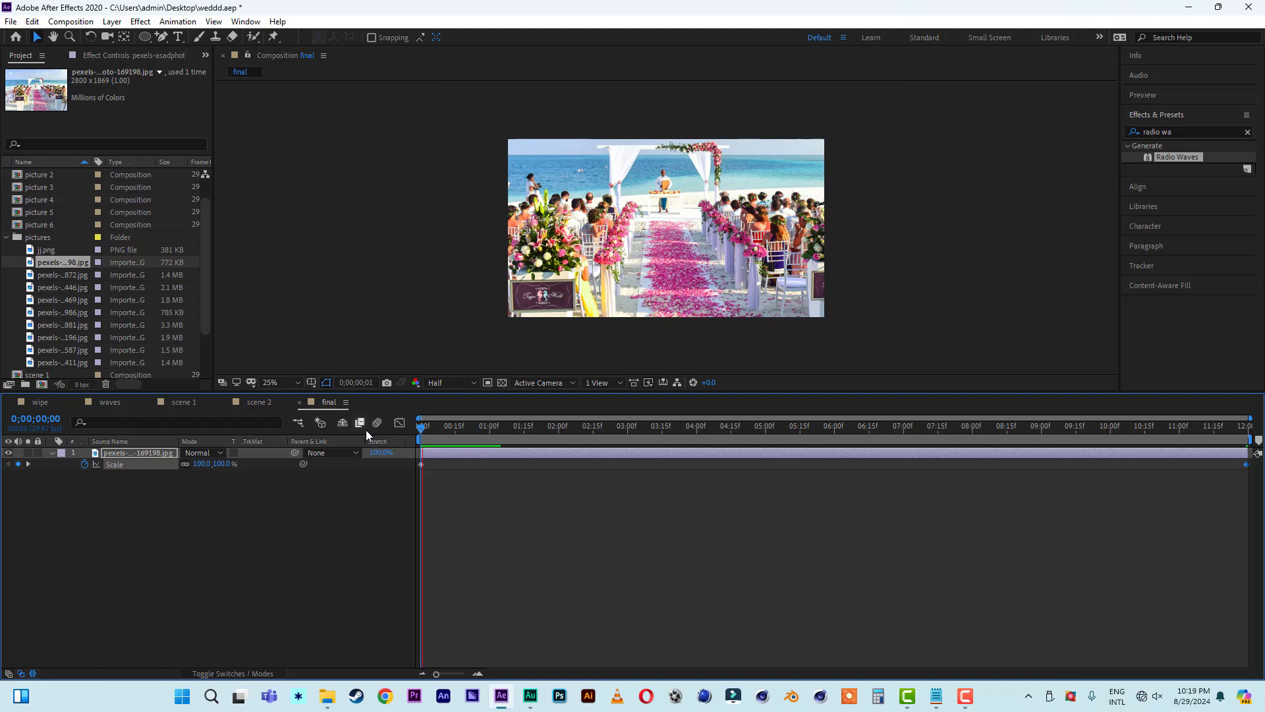
key("space")
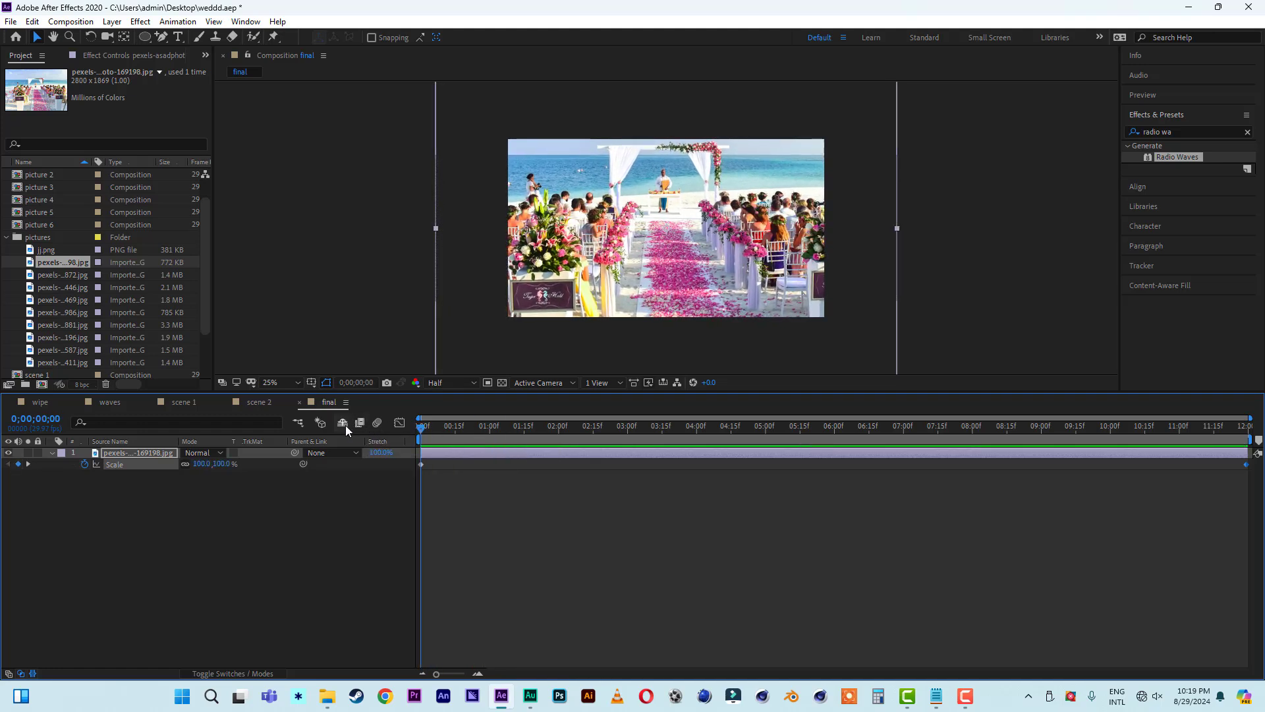
left_click_drag(222, 464, 232, 464)
left_click(227, 541)
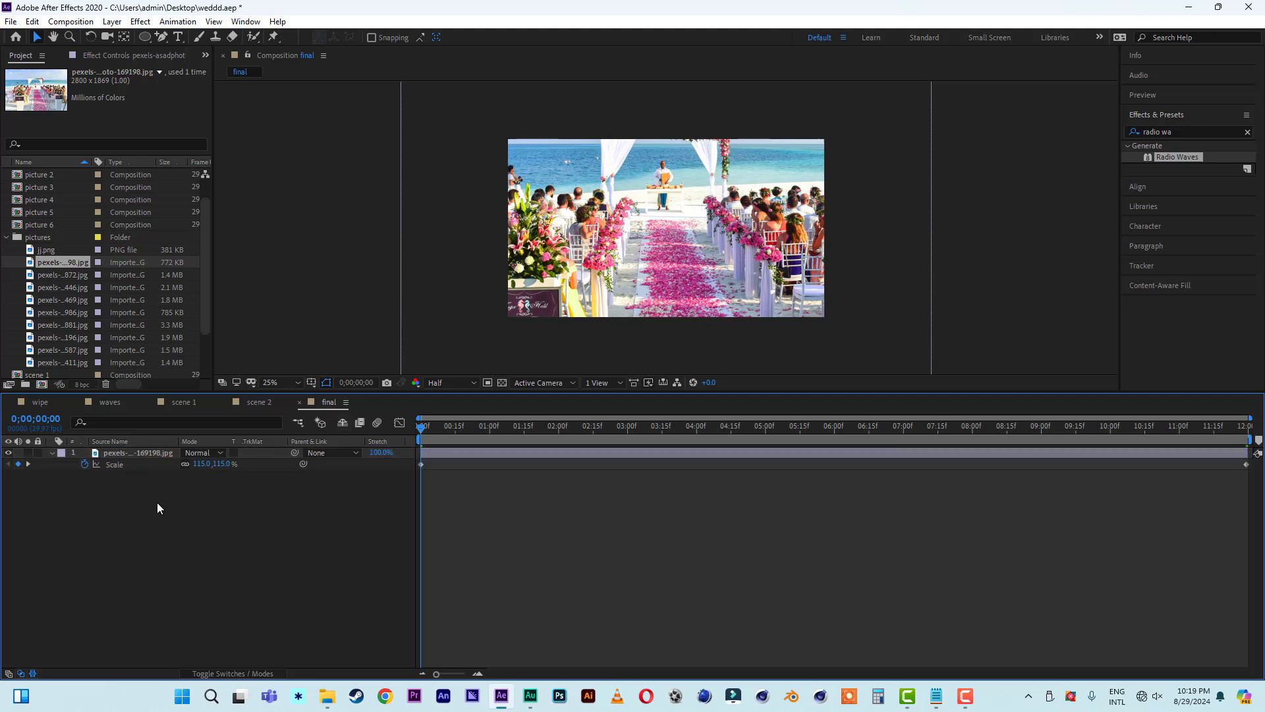
Step: Create a white 1920 x 1080 px solid and place it beneath the beach photo layer
right_click(145, 540)
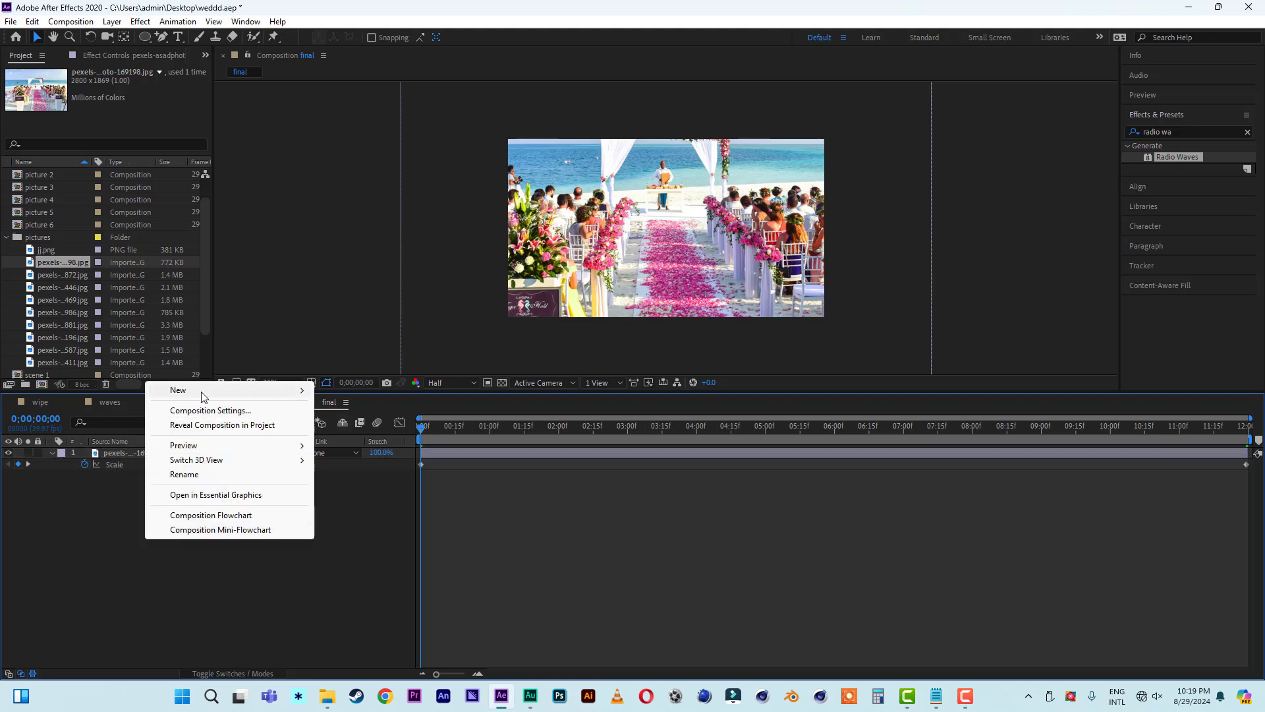
mouse_move(214, 395)
left_click(376, 425)
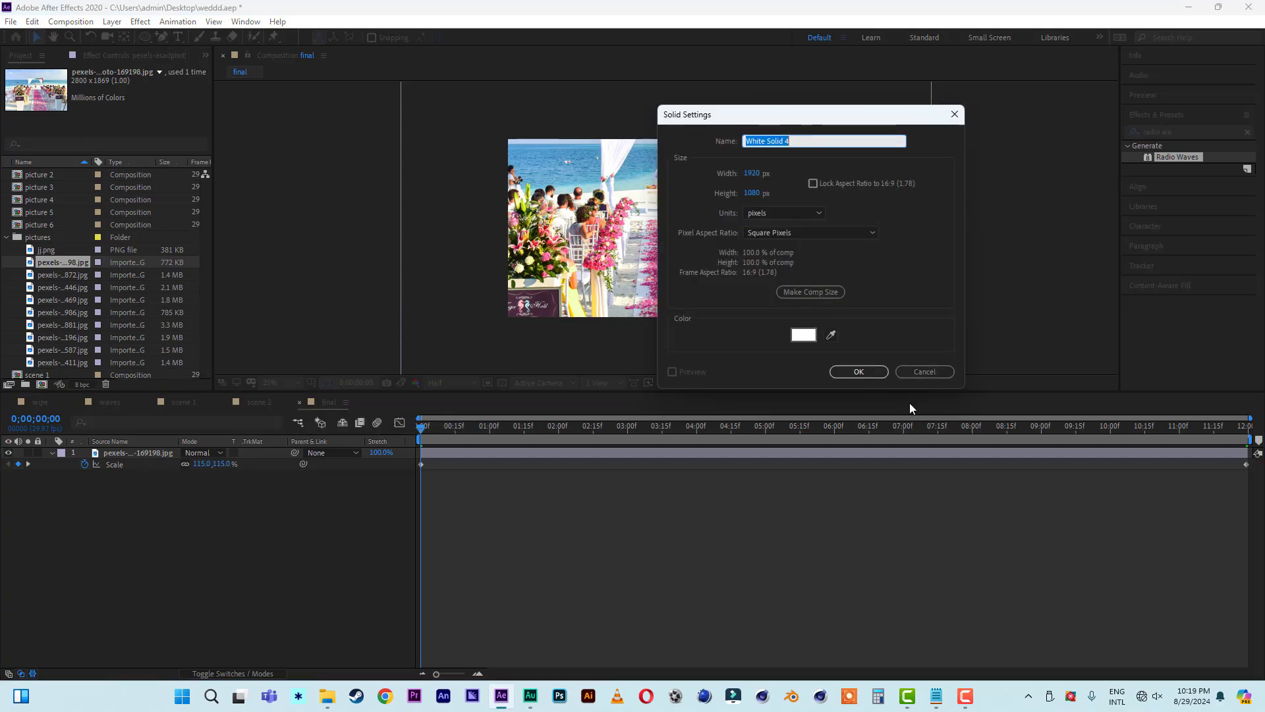
left_click(858, 372)
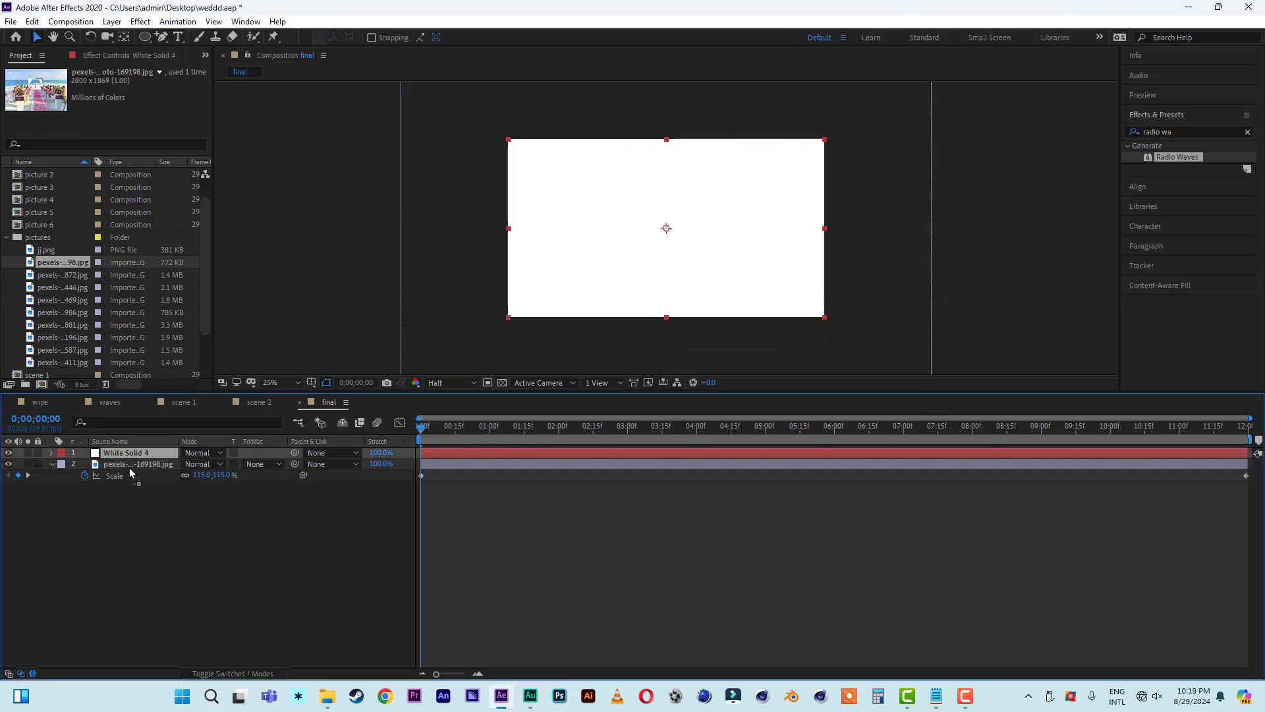
key("ctrl+bracketleft")
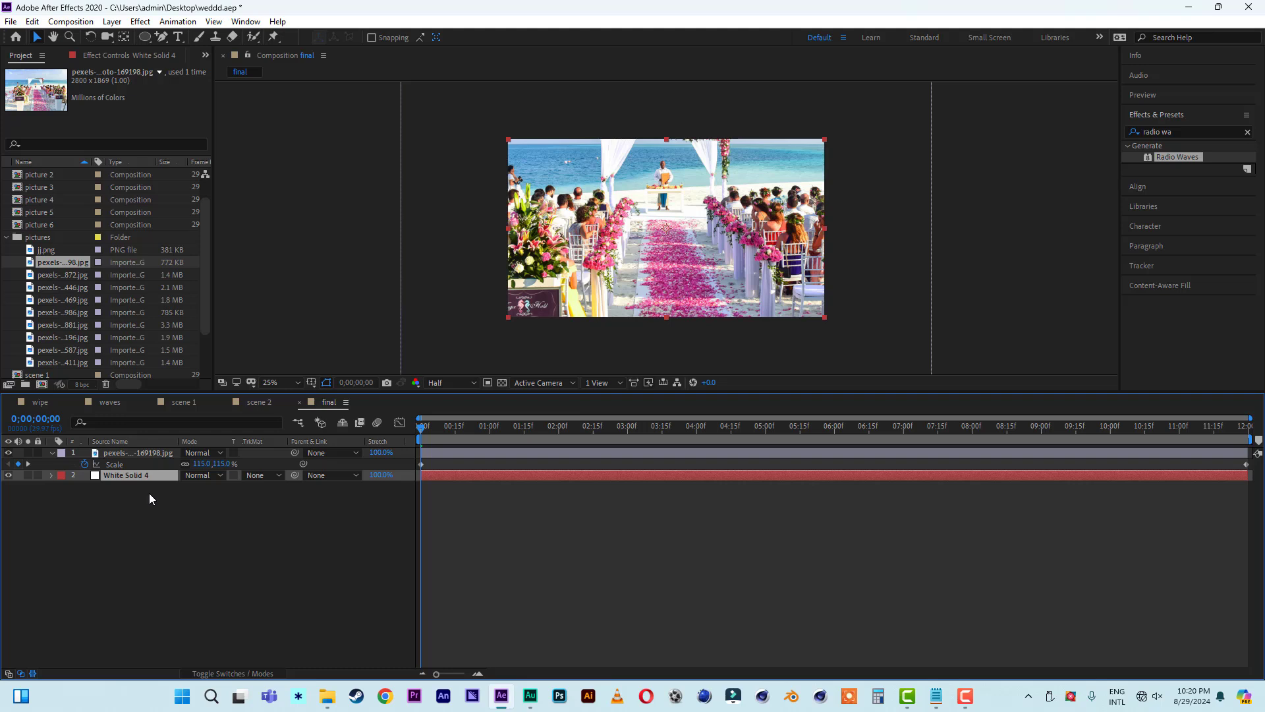
Step: Set the beach photo layer's Opacity to 50%
left_click(156, 454)
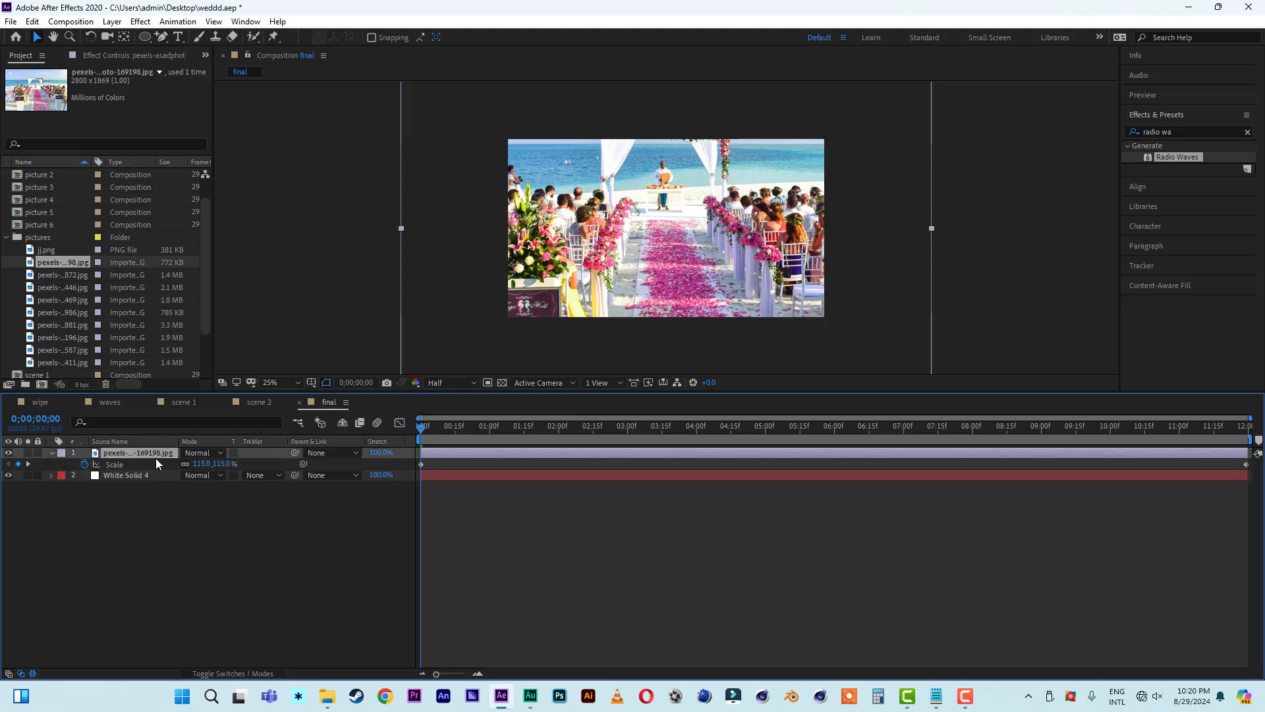
key("t")
left_click(192, 464)
type("50")
left_click(208, 547)
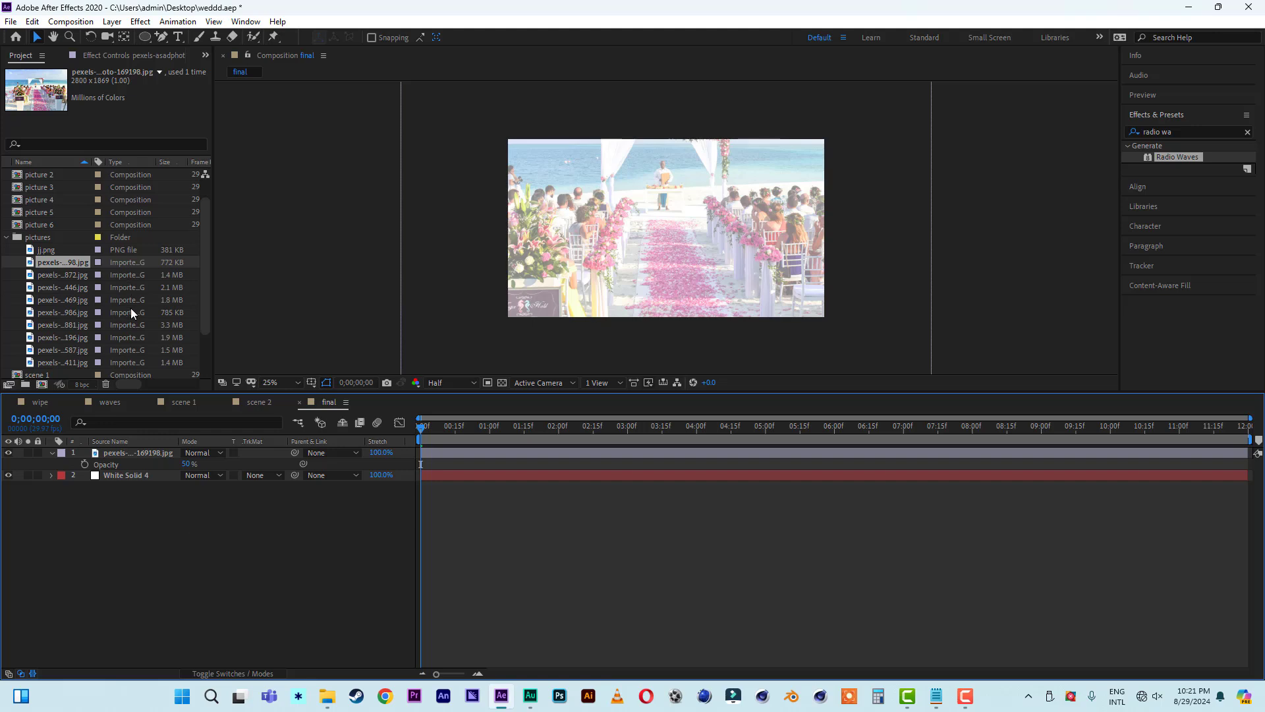
Step: Add the jj.png rings image as the uppermost layer and set its Scale to 73%
left_click(42, 251)
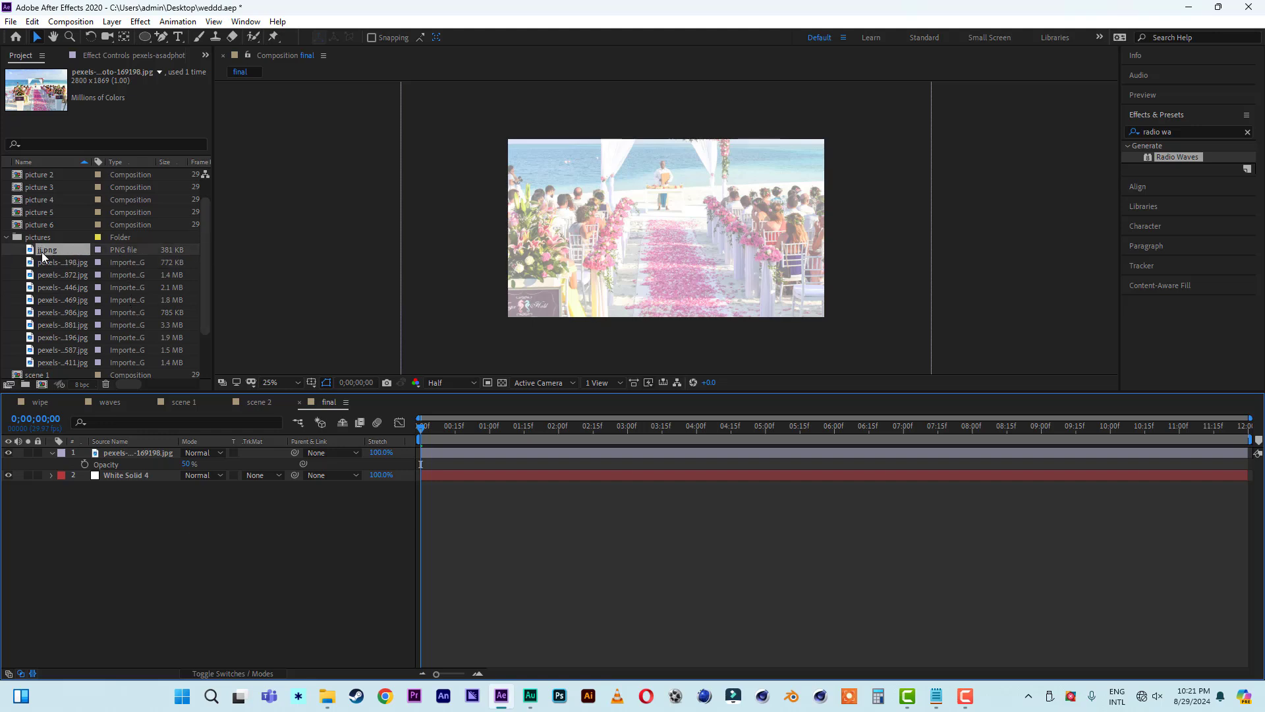
left_click_drag(42, 257, 132, 450)
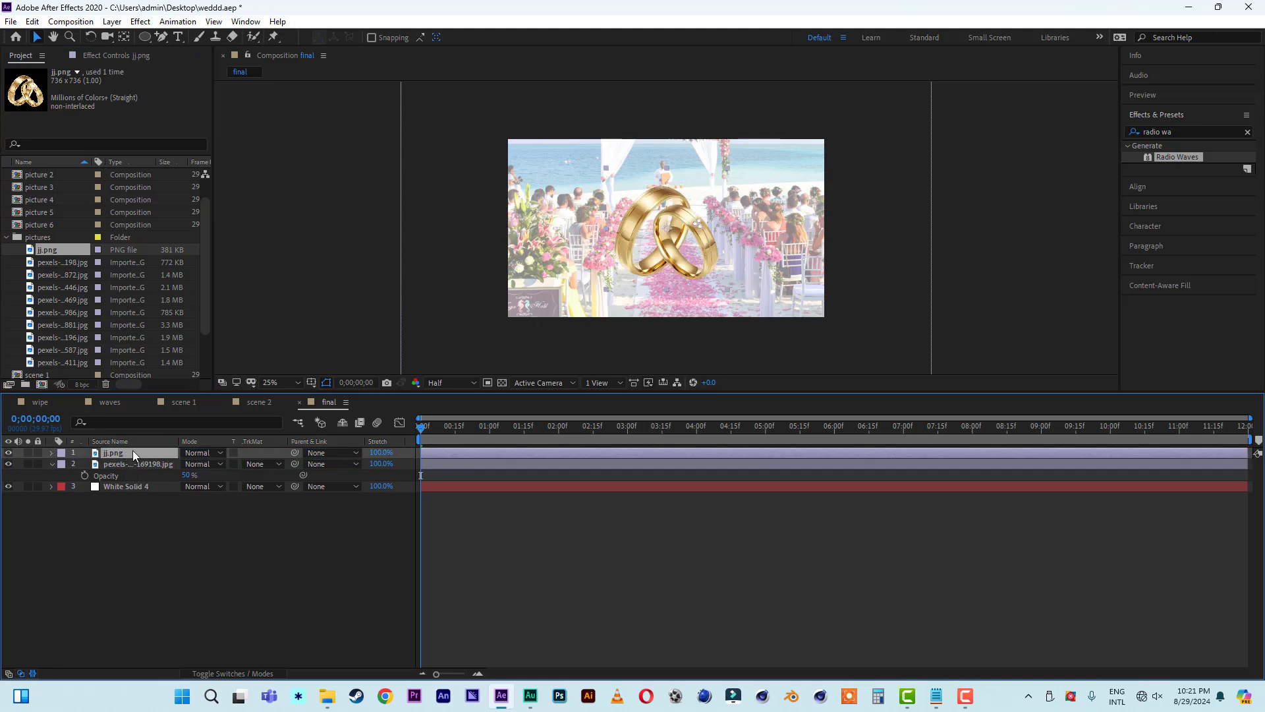
key("s")
left_click_drag(224, 464, 205, 464)
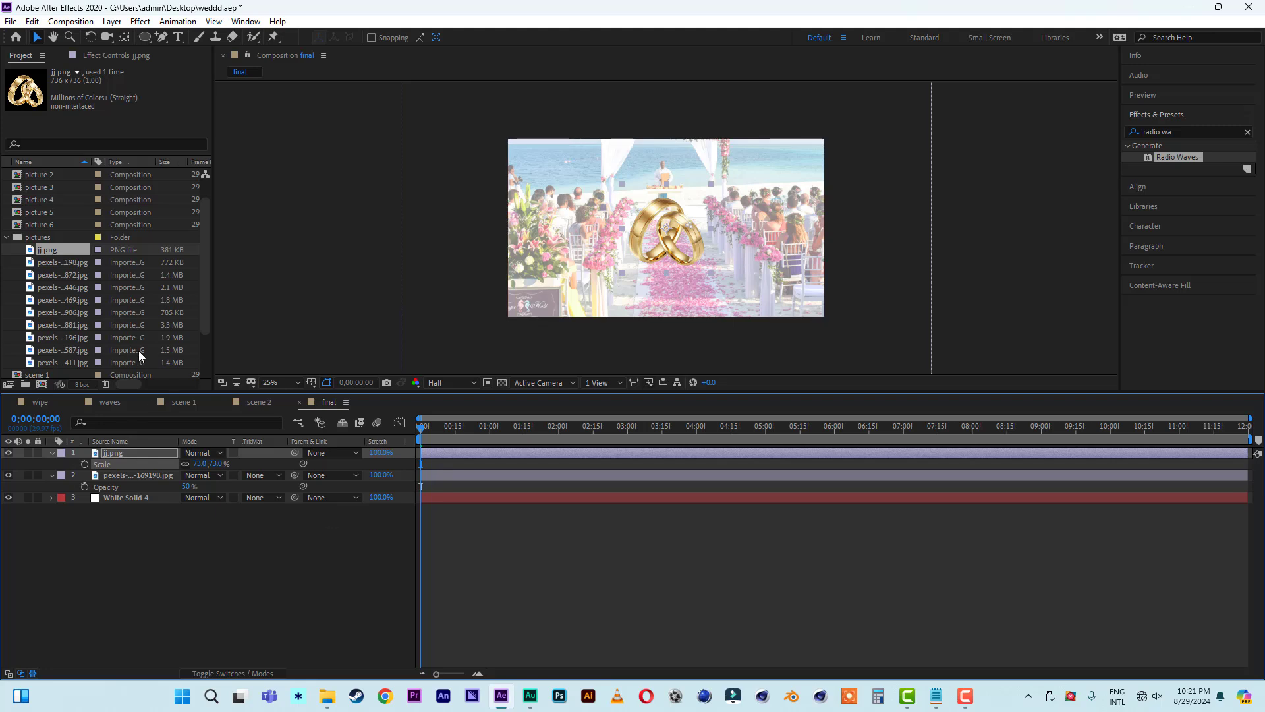
Step: Add the scene 1 composition above the rings layer and preview the result
left_click(7, 237)
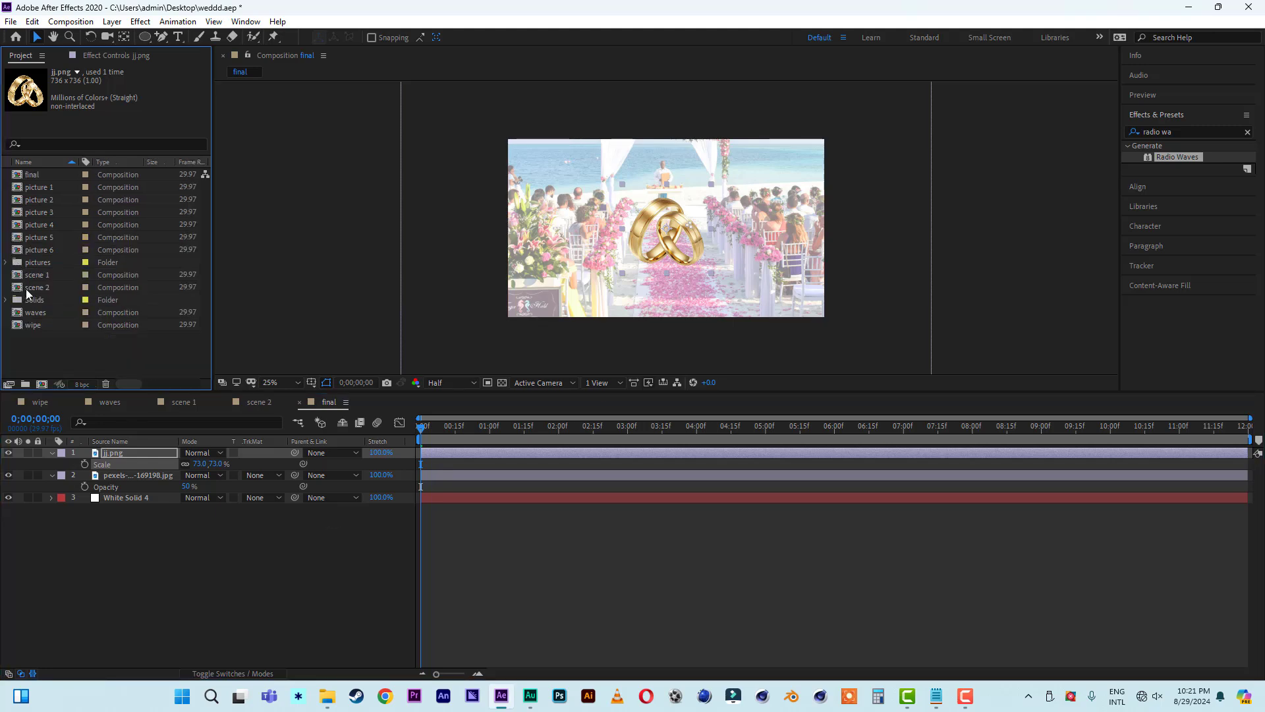
left_click_drag(35, 276, 139, 449)
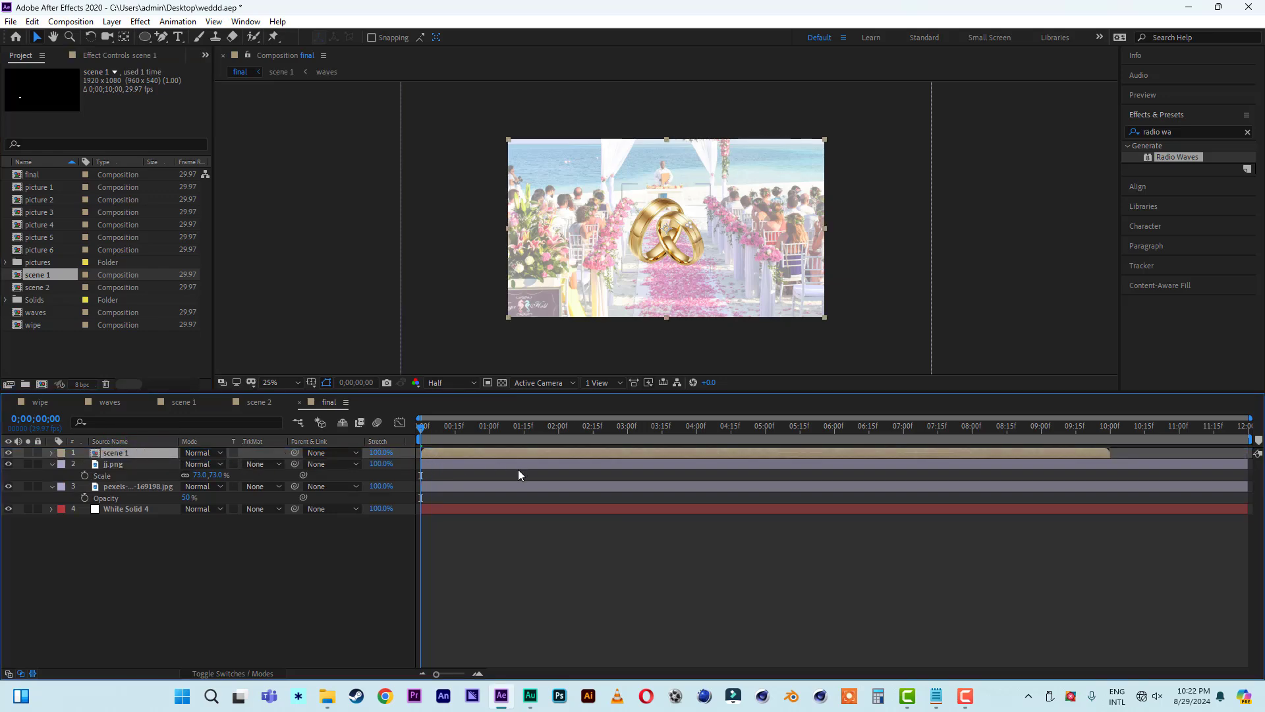
key("space")
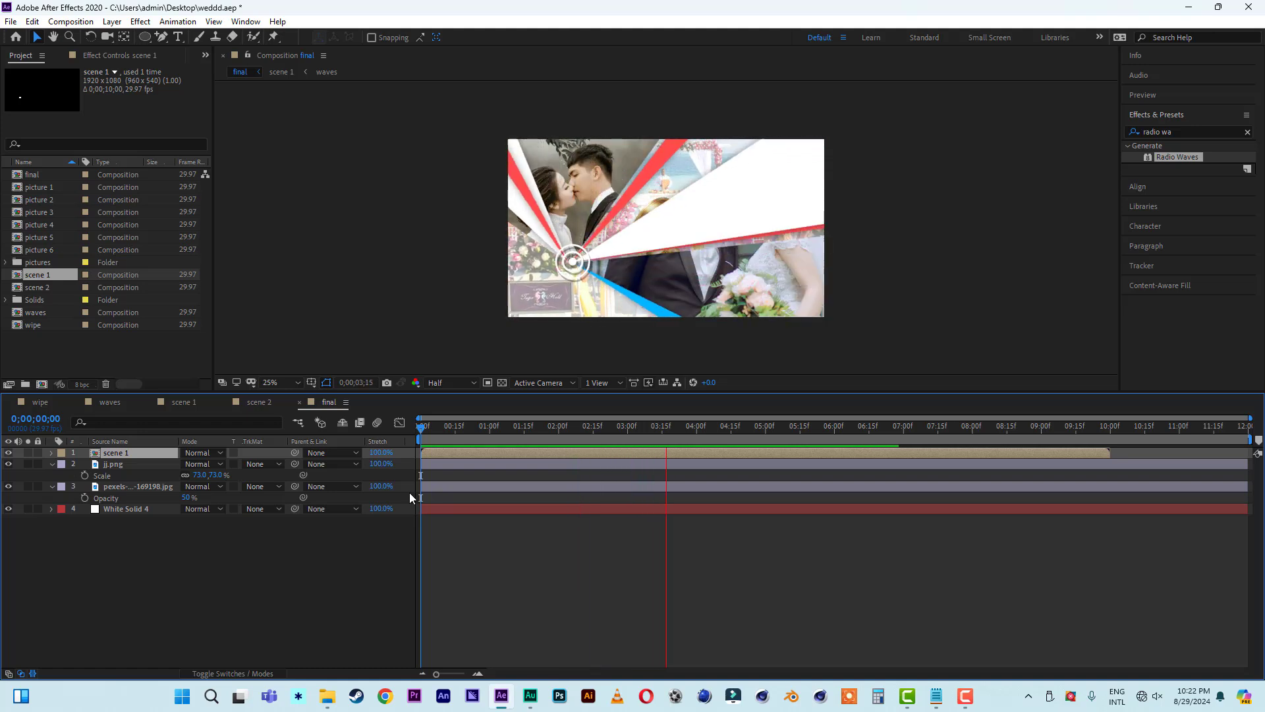
key("space")
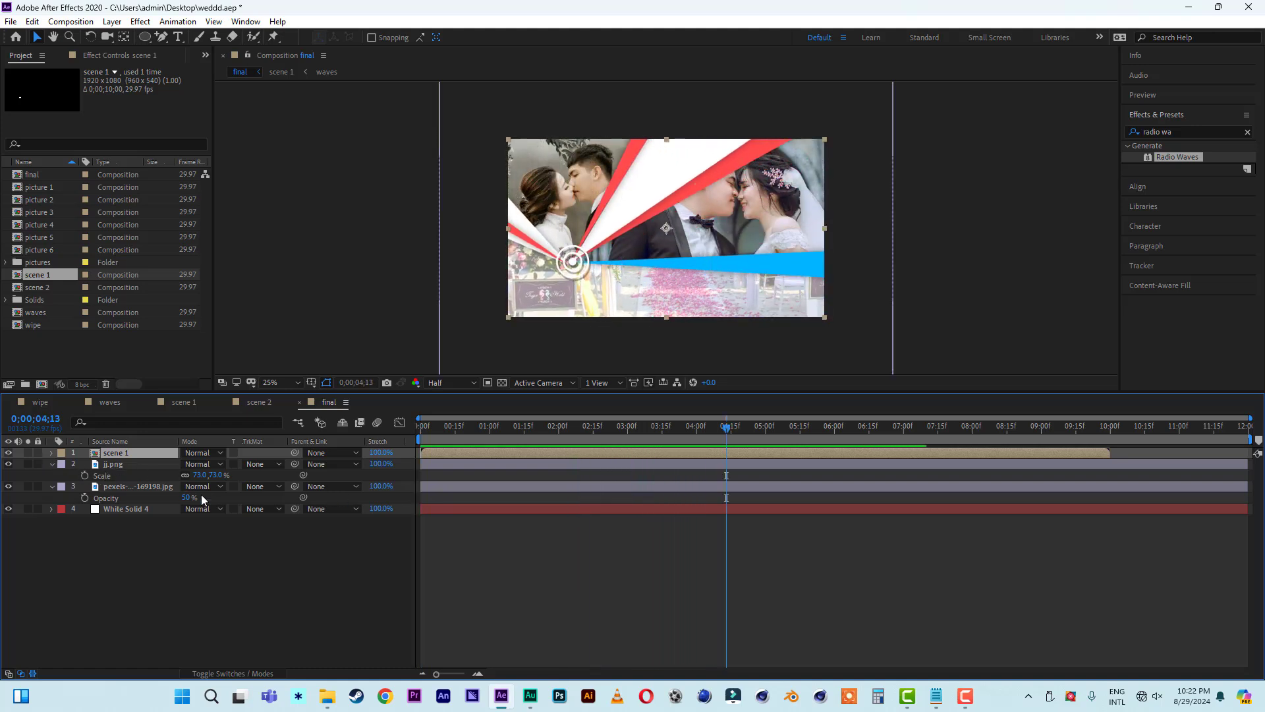
Step: Set the beach photo layer's Opacity to 30% and preview the composition from the start
left_click(186, 497)
type("30")
left_click(201, 553)
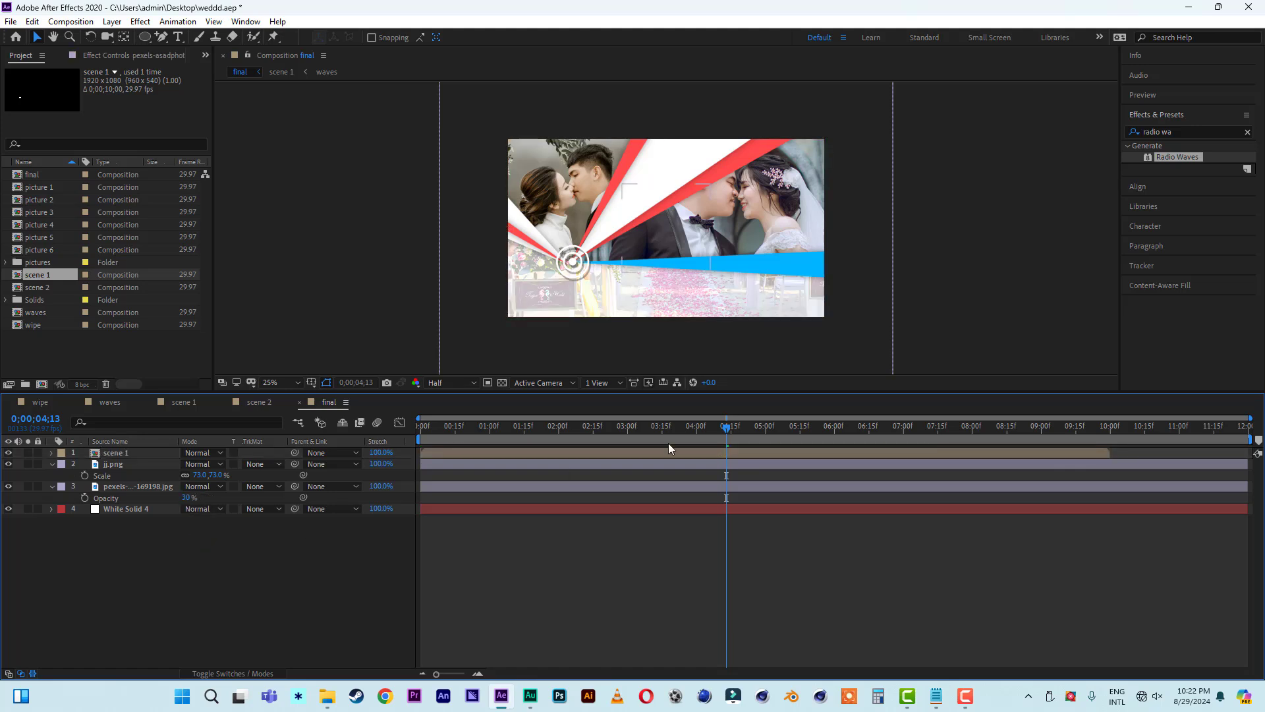
left_click_drag(478, 425, 392, 426)
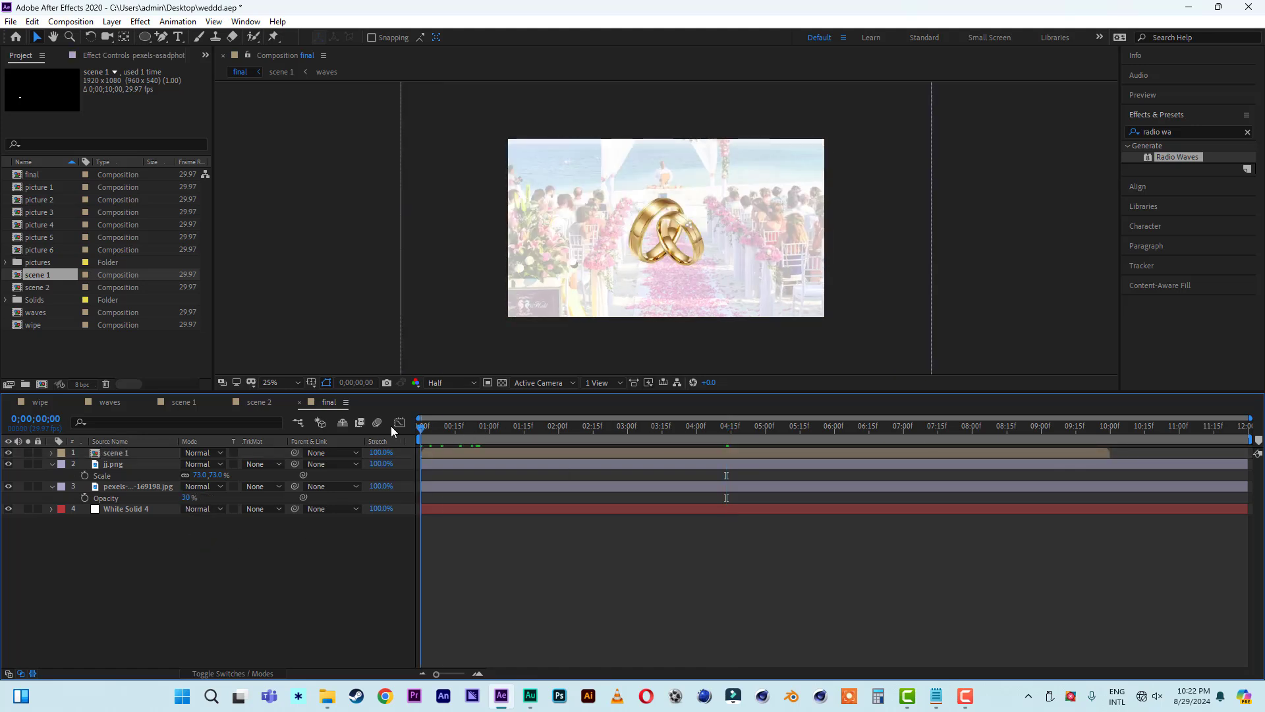
key("space")
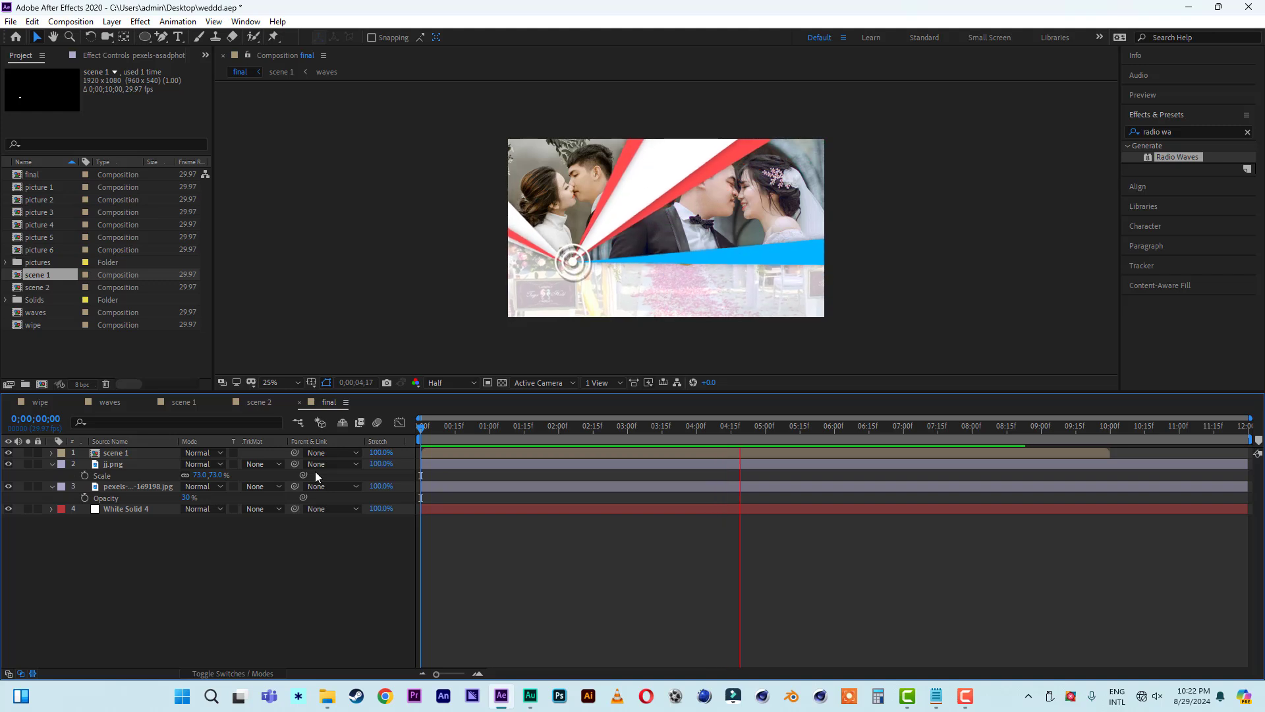
key("space")
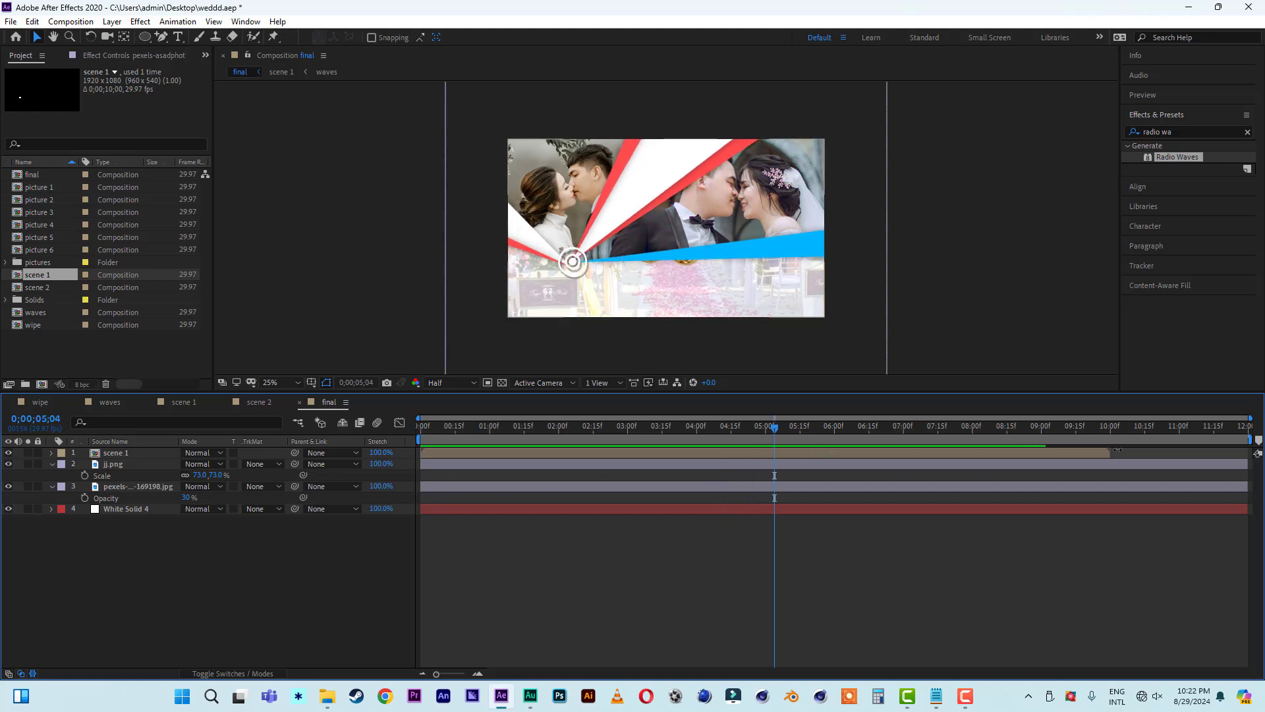
Step: Trim the end of the scene 1 layer to about 0;00;04;15
left_click_drag(1113, 453, 733, 449)
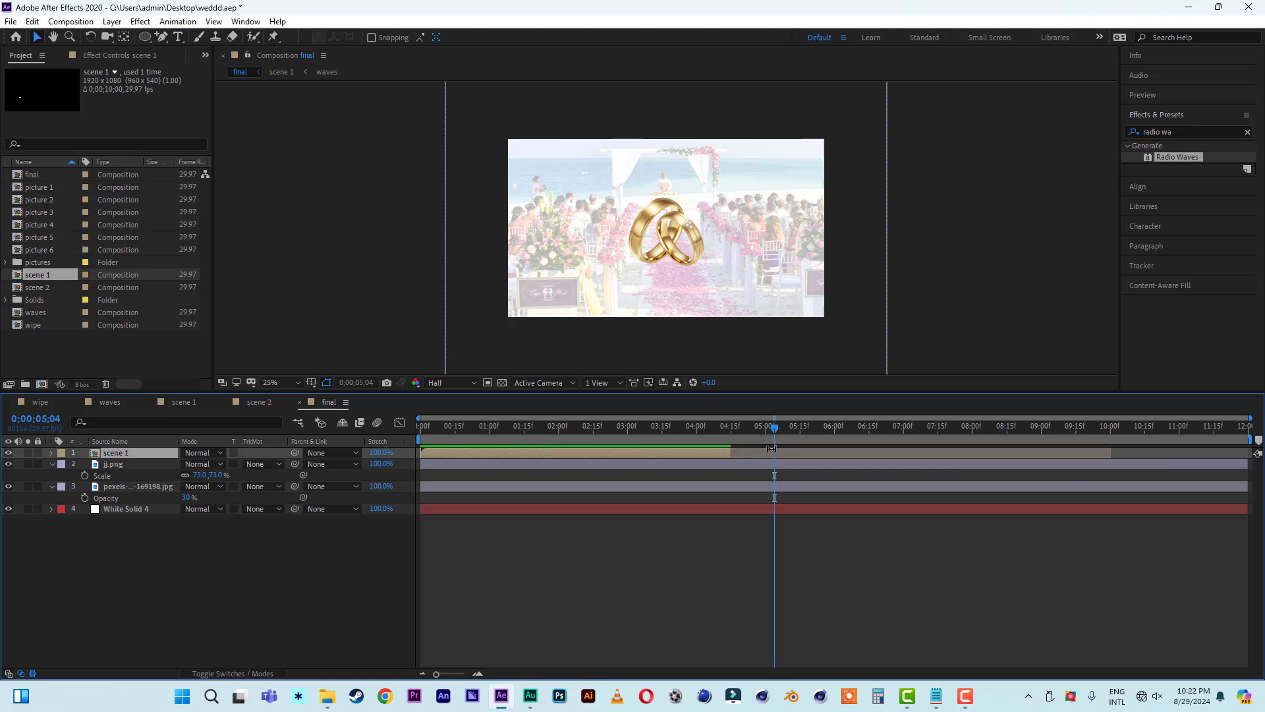
left_click(693, 428)
left_click_drag(695, 431, 708, 428)
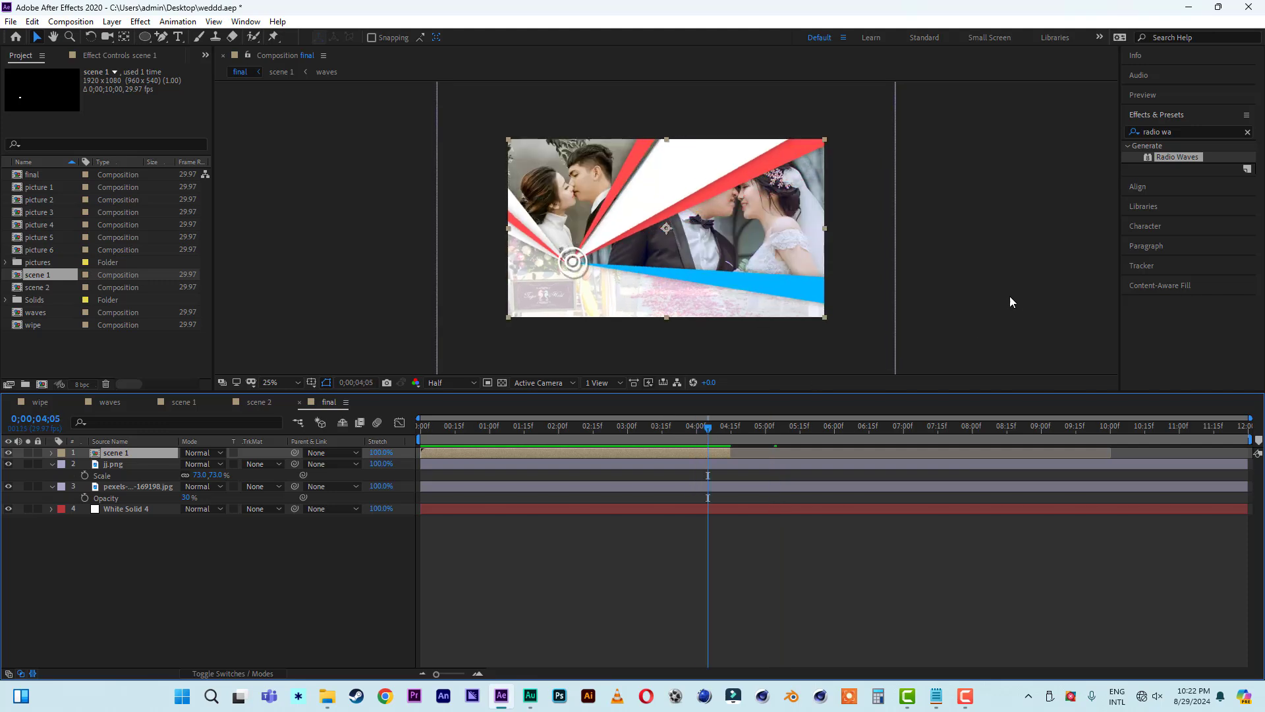
Step: Apply the CC Lens effect to the scene 1 layer and expand its properties
left_click_drag(1195, 131, 1128, 133)
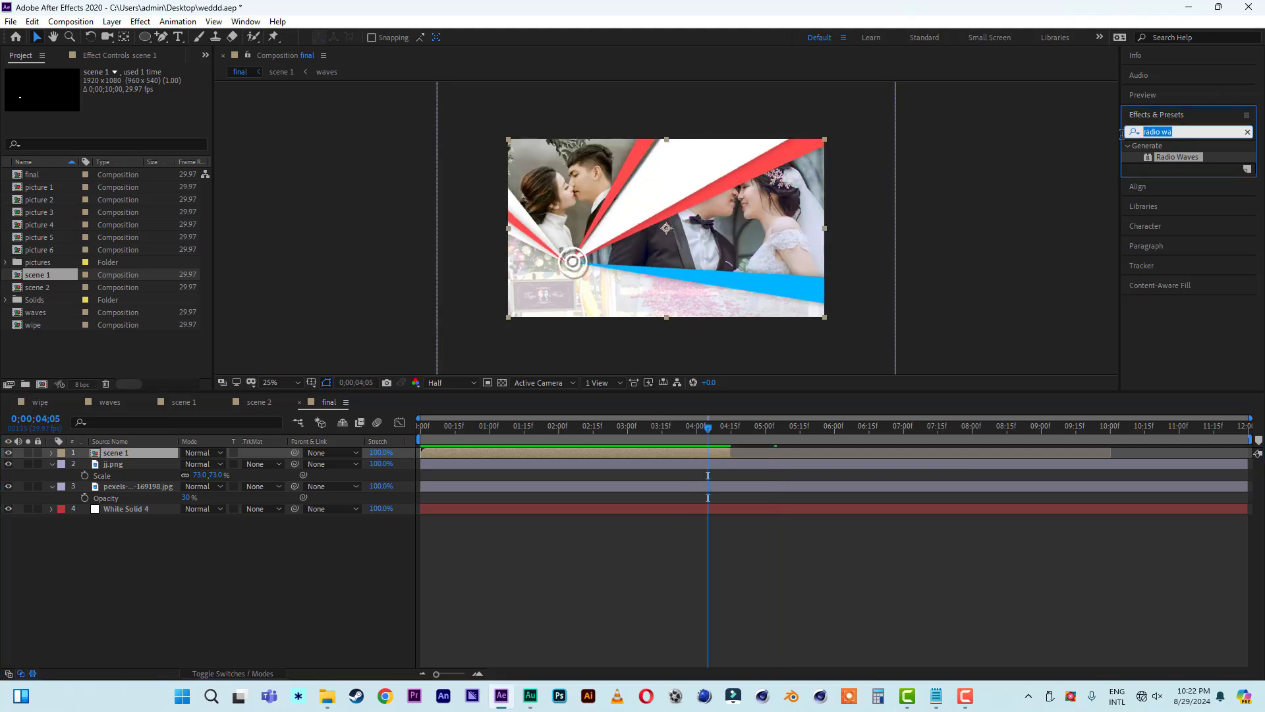
type("cc len")
left_click(1168, 156)
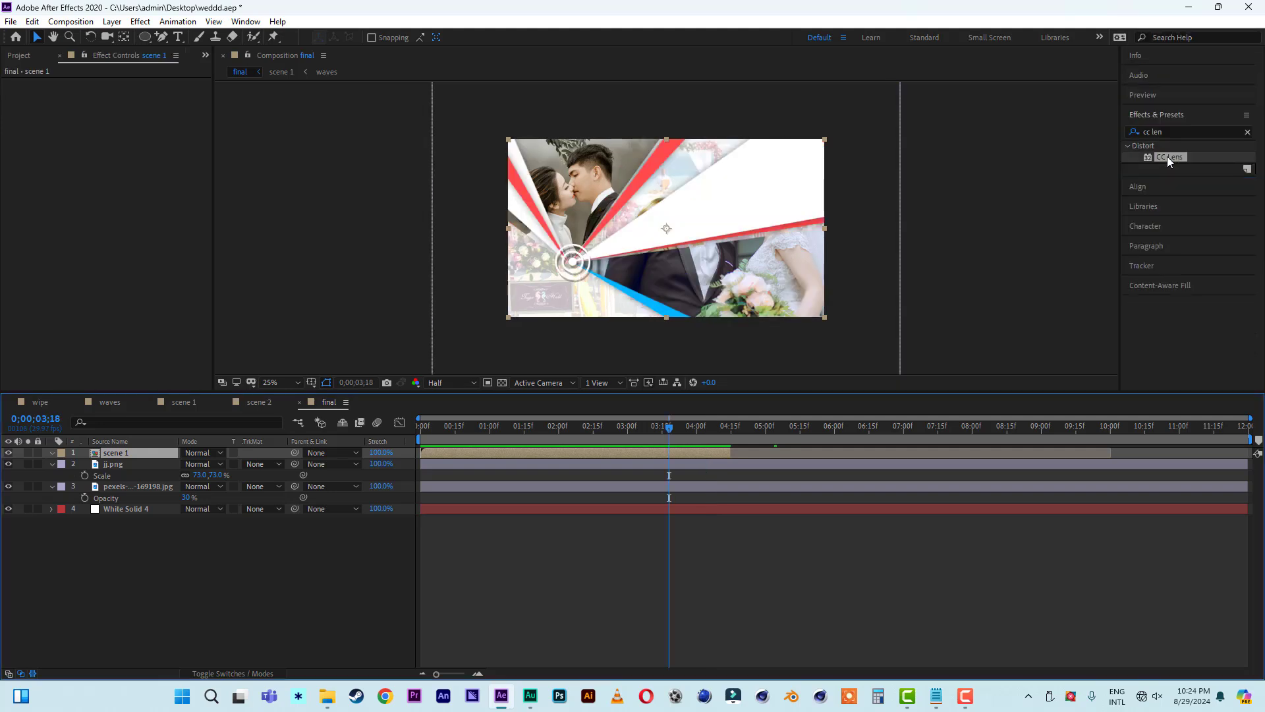
double_click(1167, 156)
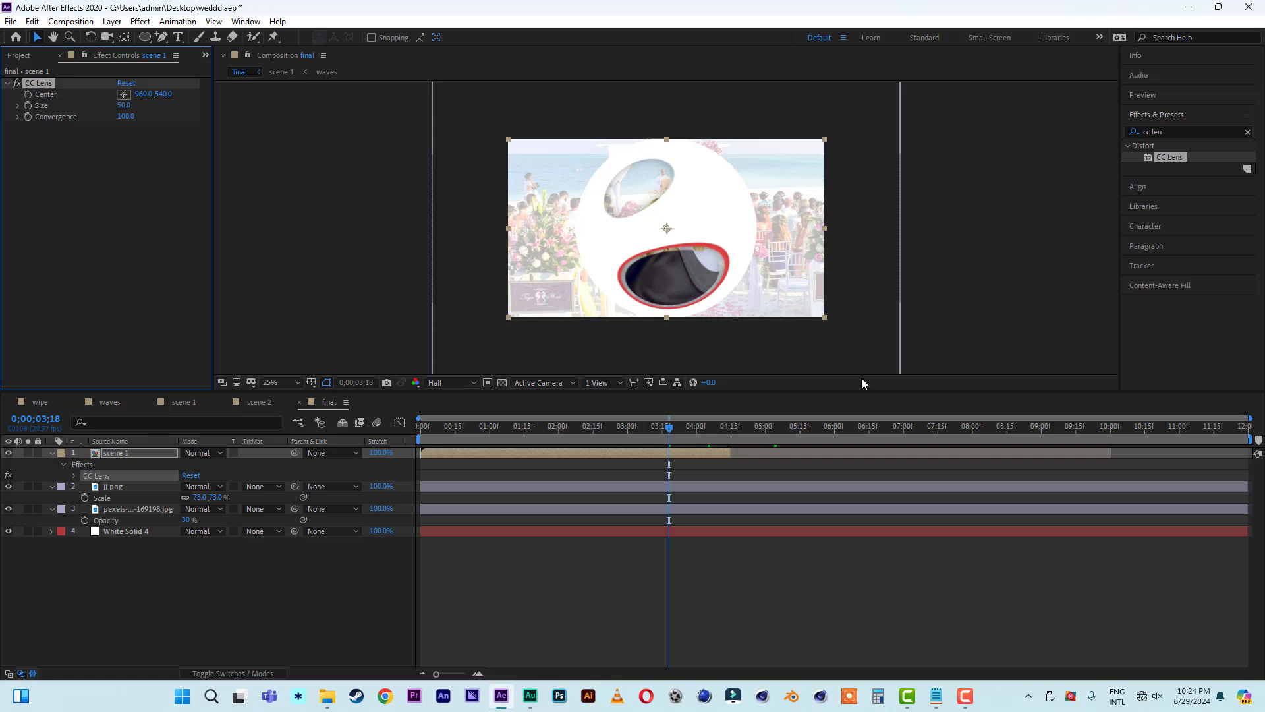
left_click(74, 477)
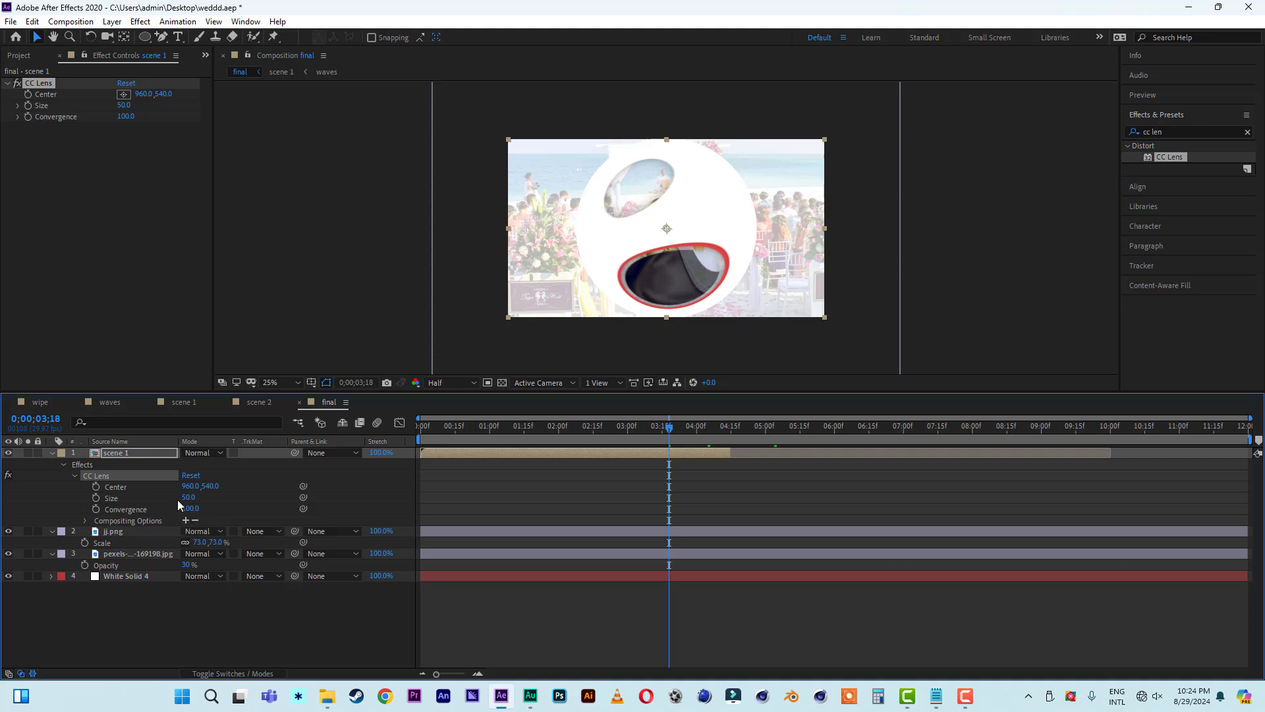
Step: Set the CC Lens Size to 500 and Convergence to 0, and keyframe Center, Size and Convergence at 0;00;03;18
left_click_drag(189, 497, 672, 521)
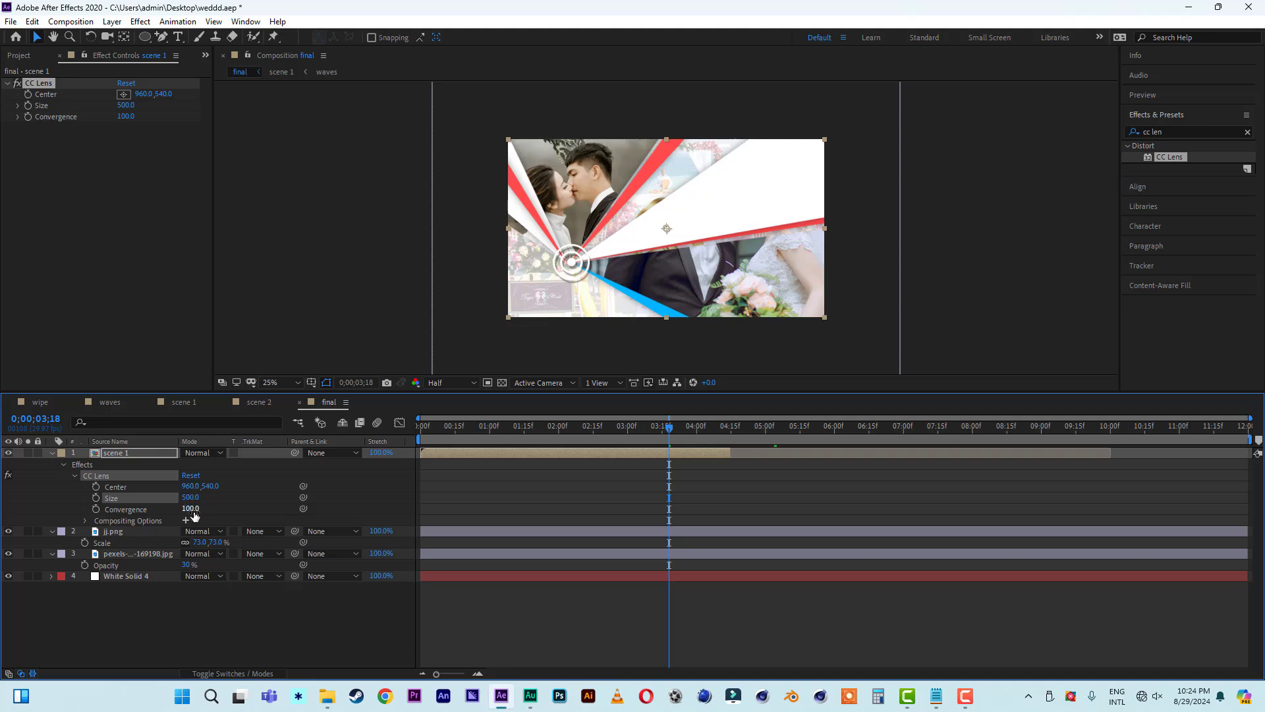
type("0")
key("Return")
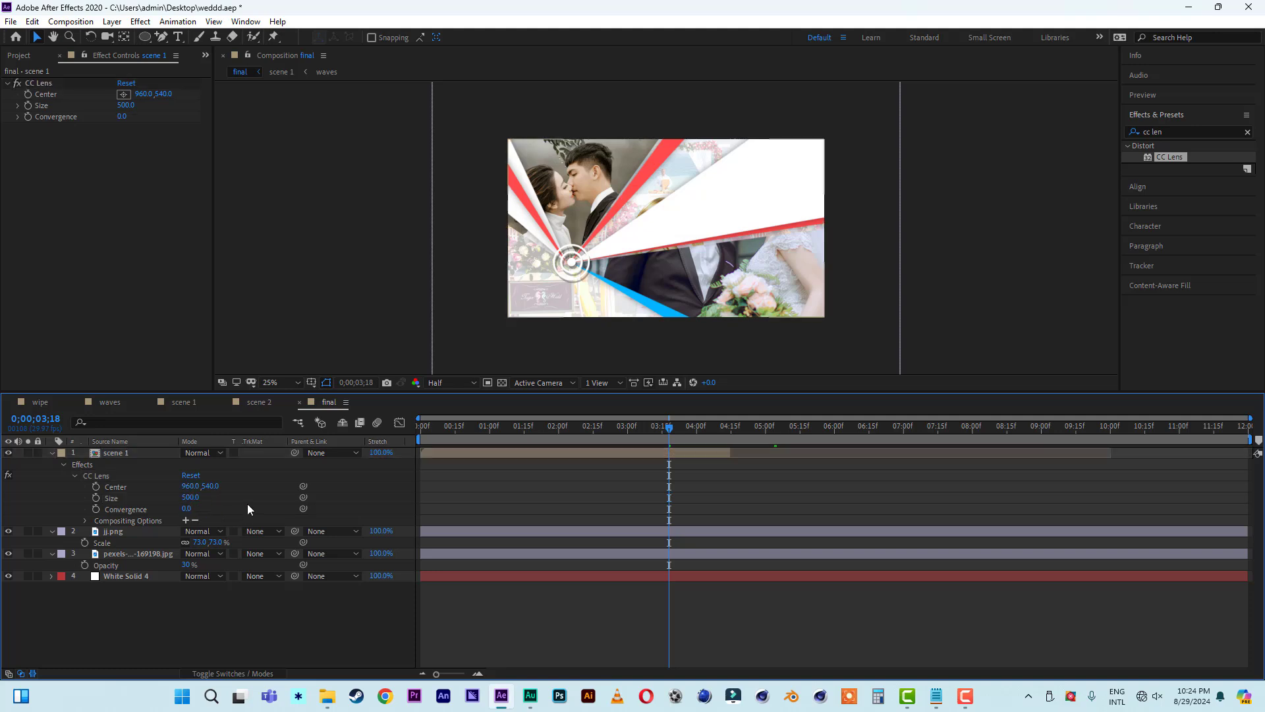
left_click(96, 487)
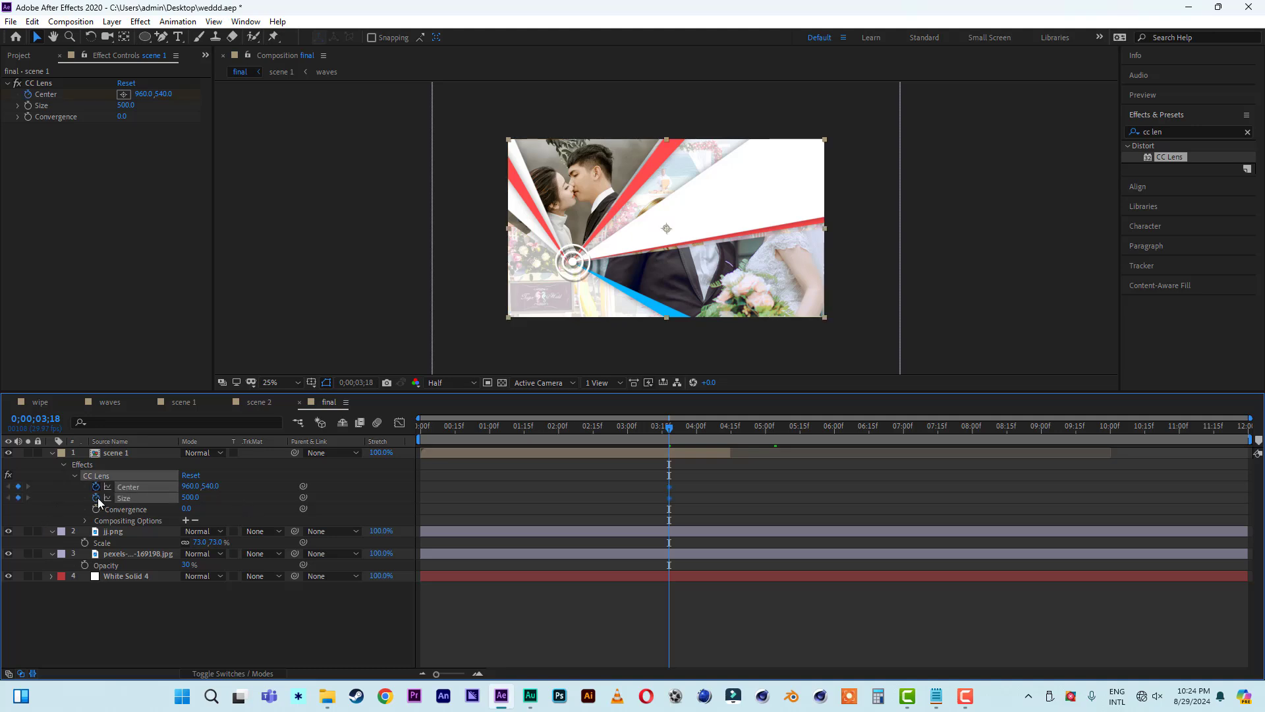
left_click(96, 497)
left_click(95, 508)
Step: At 0;00;04;08, keyframe the lens Size to 0 and Convergence to 100, and shift that Convergence keyframe back to about 0;00;03;29
left_click_drag(670, 433, 713, 435)
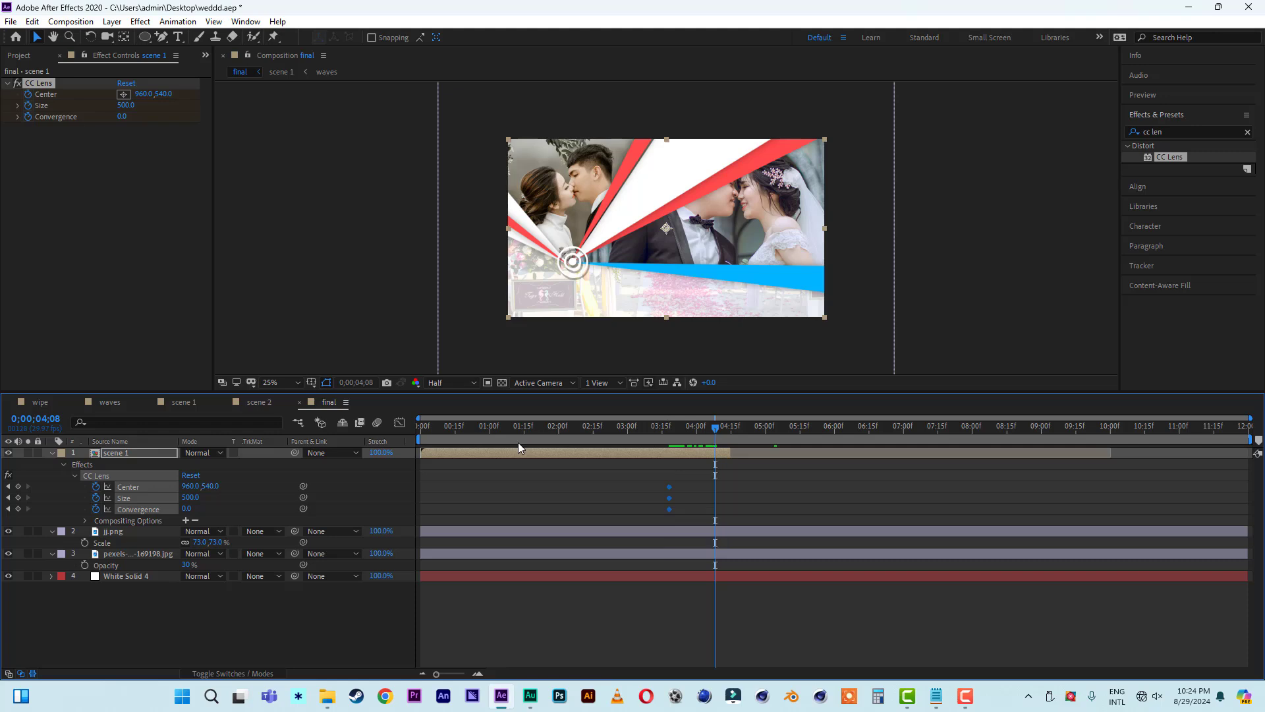
left_click(219, 504)
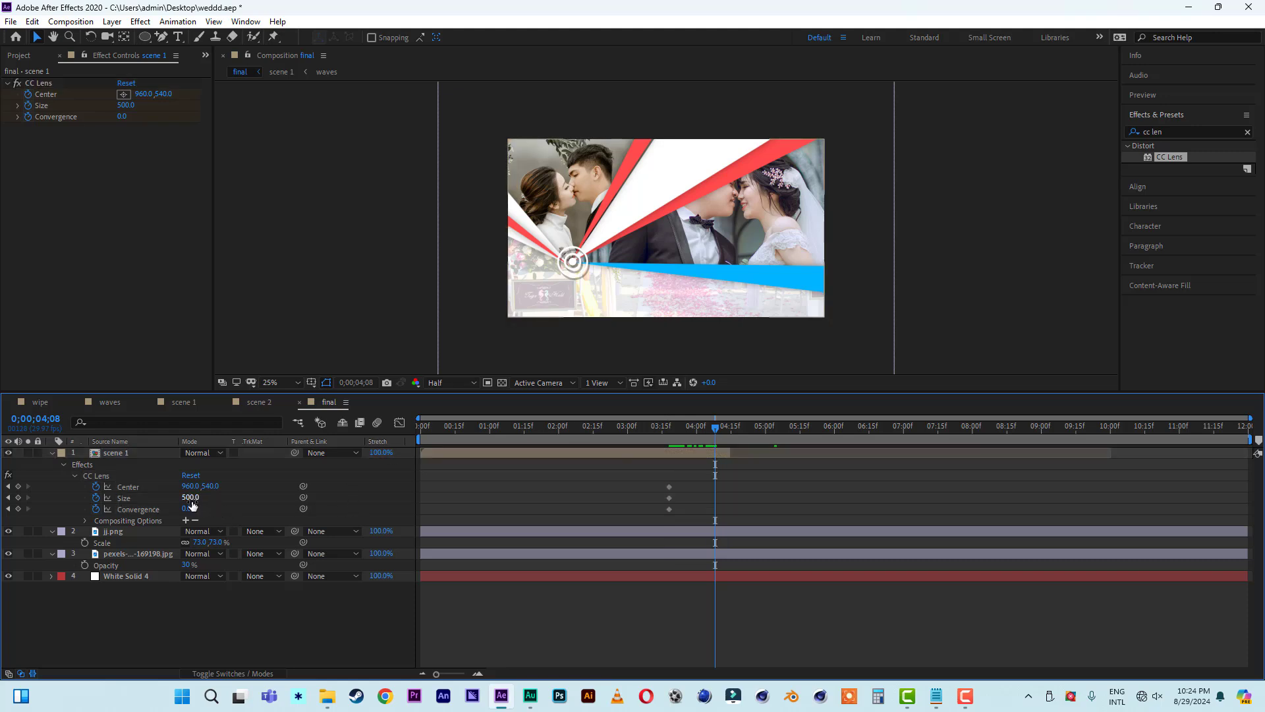
left_click(191, 497)
type("0")
key("Tab")
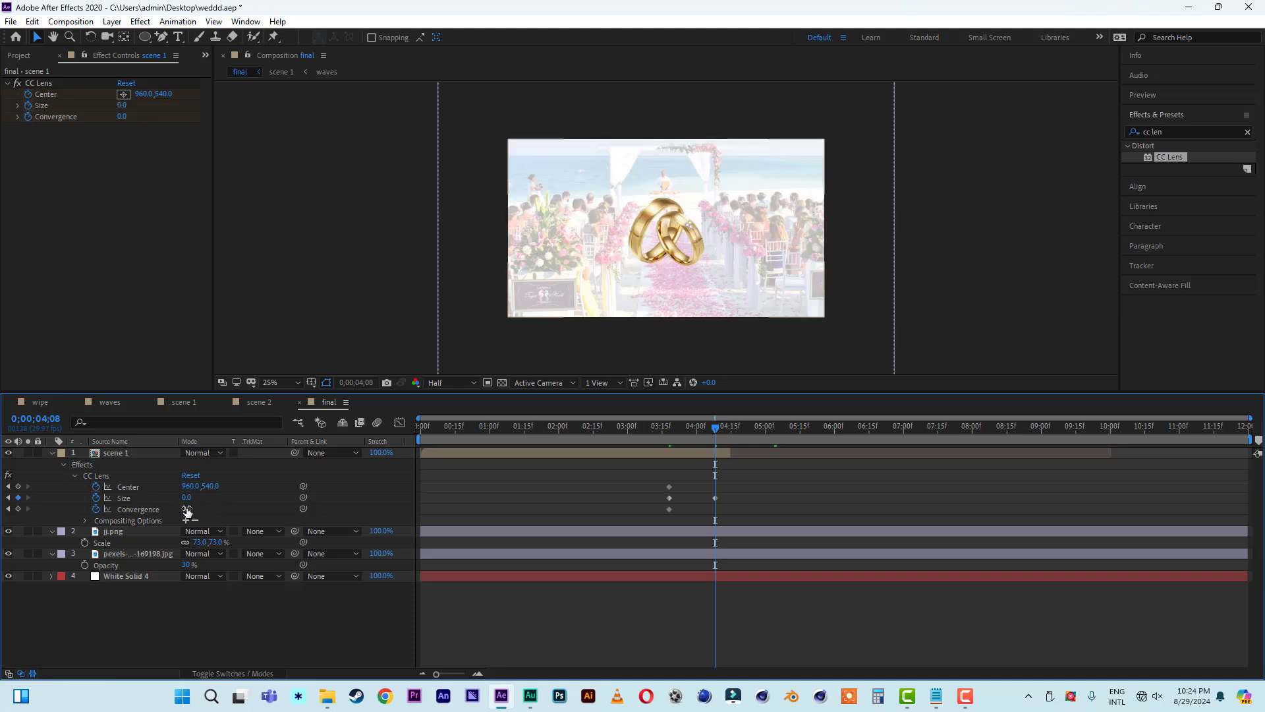
type("10")
key("Return")
left_click_drag(715, 509, 694, 510)
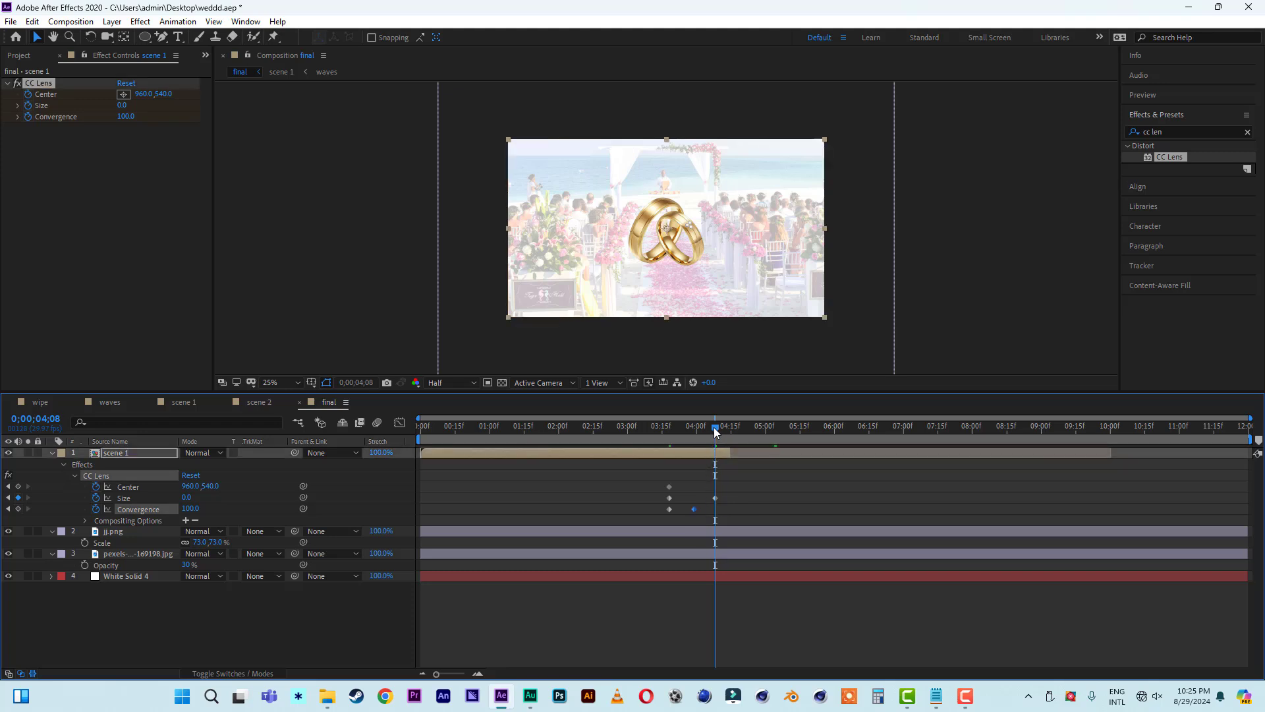
Step: At 0;00;04;07, move the lens Center up towards the right of the frame, to about 1440, 368
mouse_move(716, 432)
left_mouse_down()
mouse_move(703, 428)
mouse_move(713, 431)
left_mouse_up()
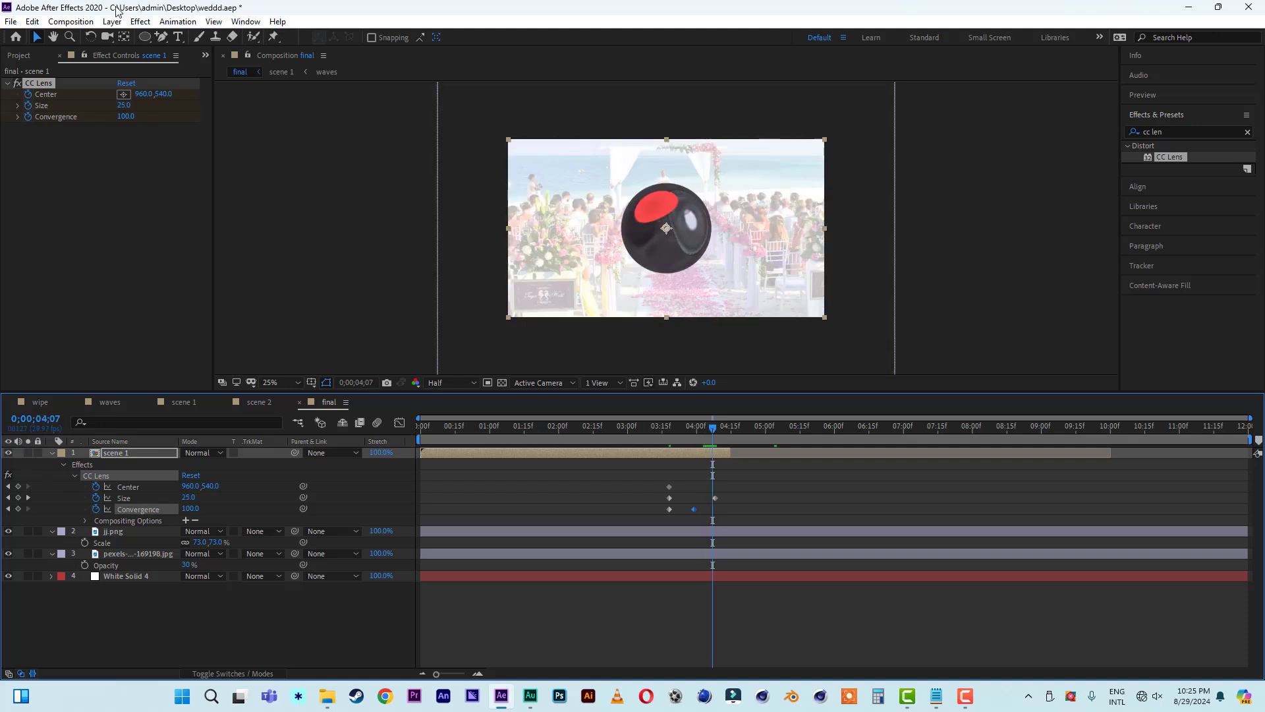
left_click(43, 83)
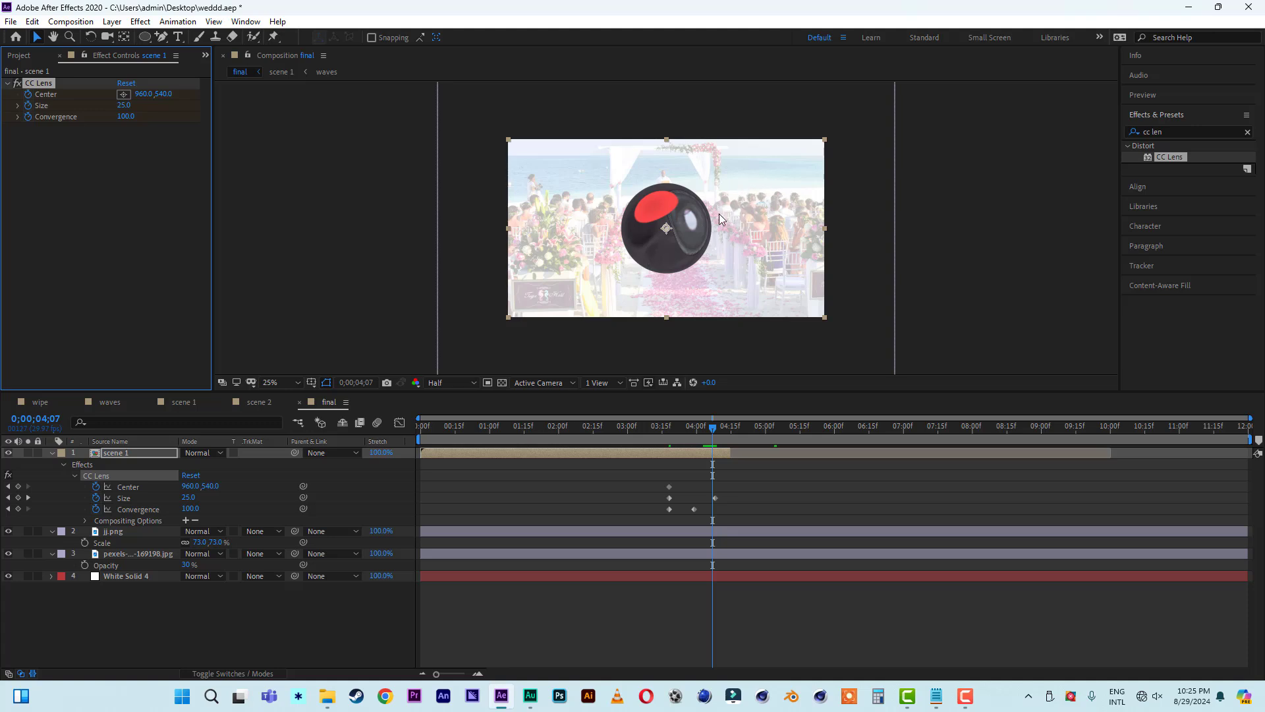
left_click_drag(666, 228, 745, 199)
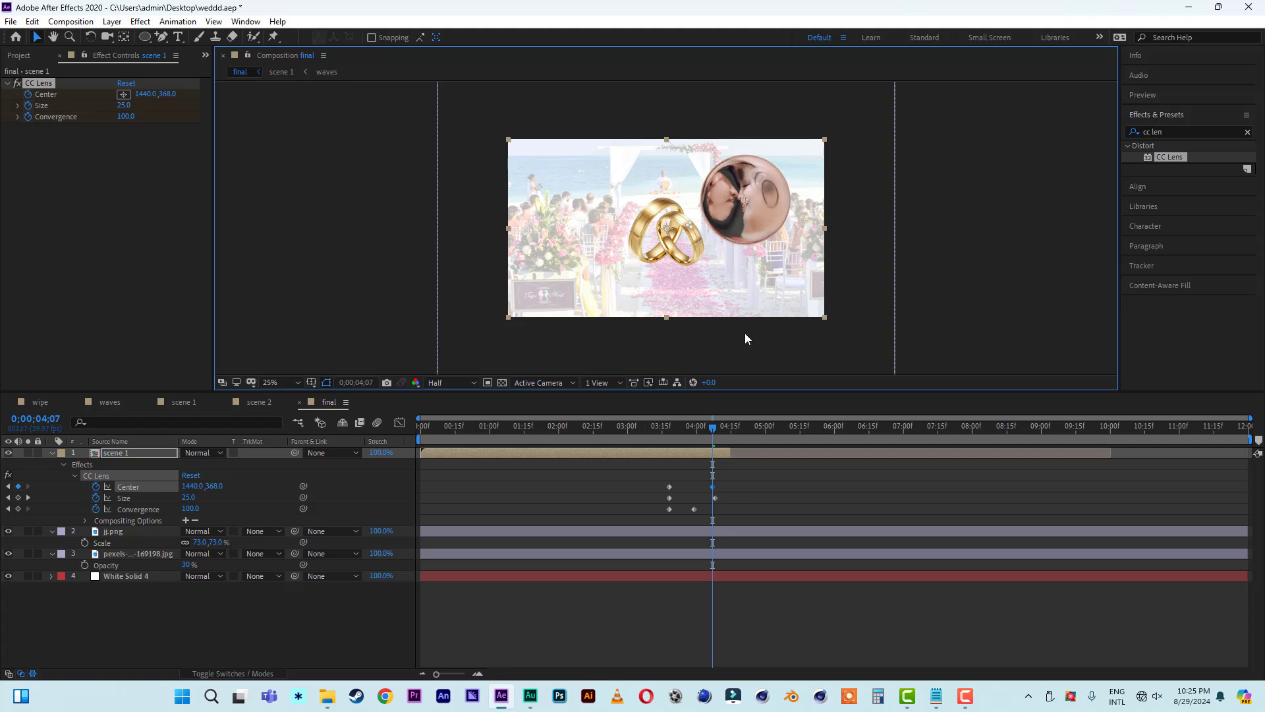
mouse_move(713, 431)
left_mouse_down()
mouse_move(812, 446)
mouse_move(697, 436)
left_mouse_up()
Step: Add the scene 2 composition between the scene 1 layer and the jj.png rings layer
left_click(10, 55)
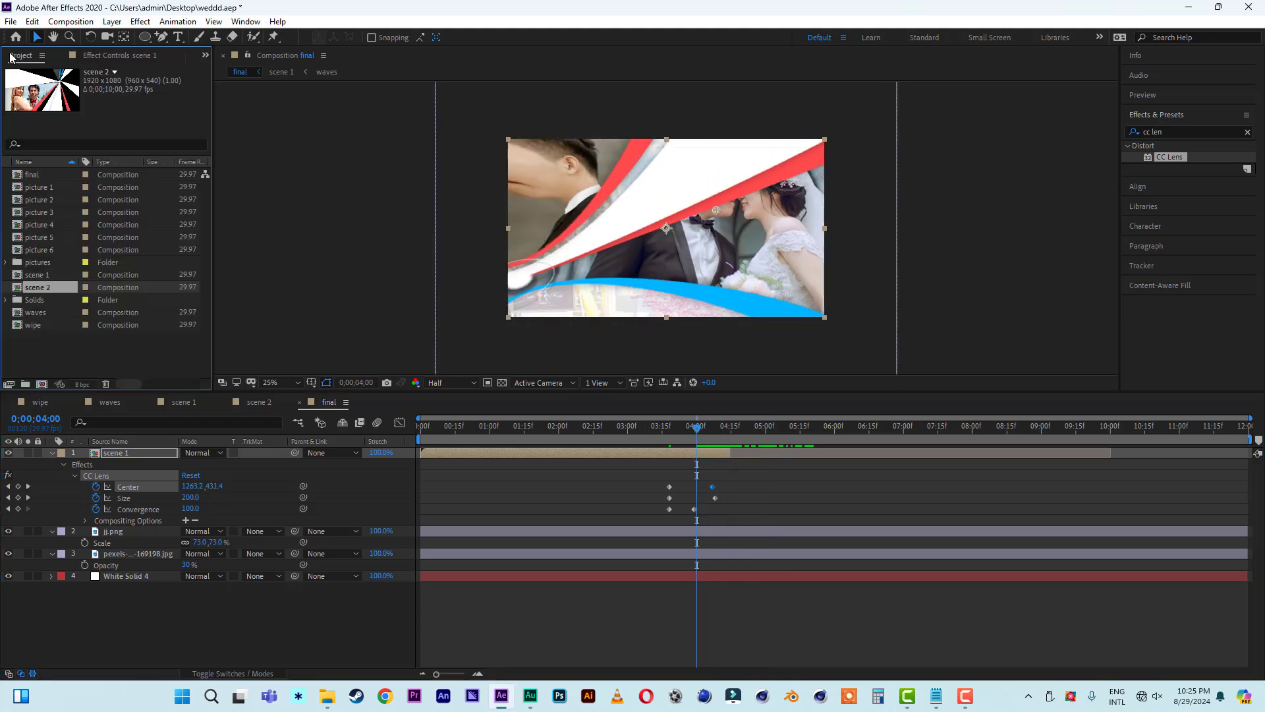
left_click_drag(38, 294, 122, 489)
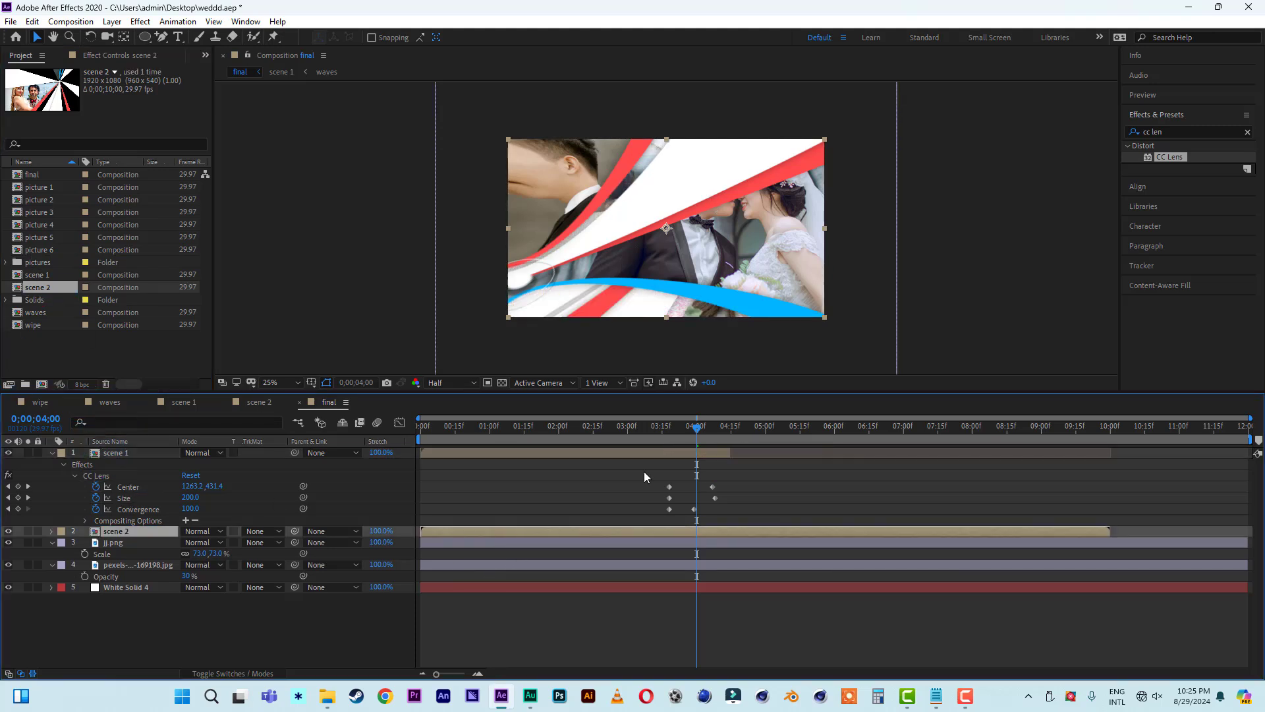
mouse_move(697, 432)
left_mouse_down()
mouse_move(714, 434)
mouse_move(697, 433)
left_mouse_up()
Step: Move the starting CC Lens keyframes to 0;00;03;13 and the ending Center and Size keyframes to about 0;00;04;10, and preview the transition
left_click_drag(665, 482, 682, 510)
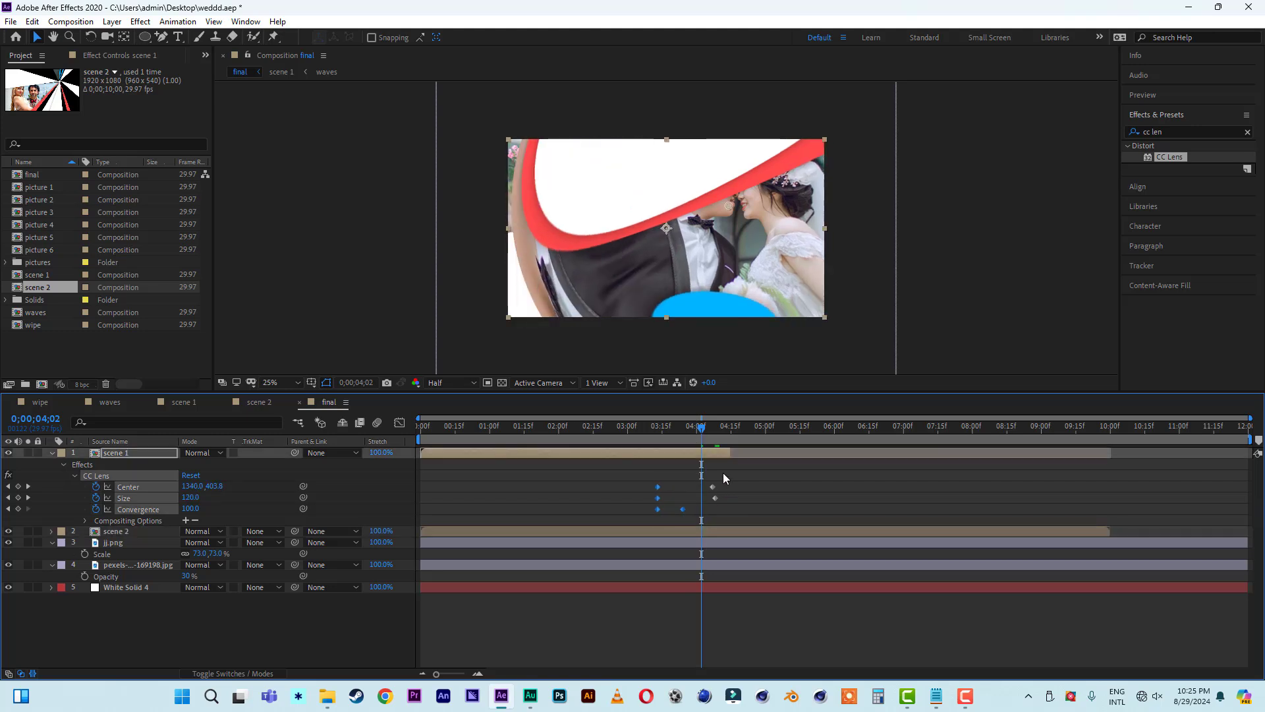
left_click_drag(722, 472, 720, 498)
left_click(729, 504)
left_click_drag(717, 487, 722, 487)
left_click(635, 429)
key("space")
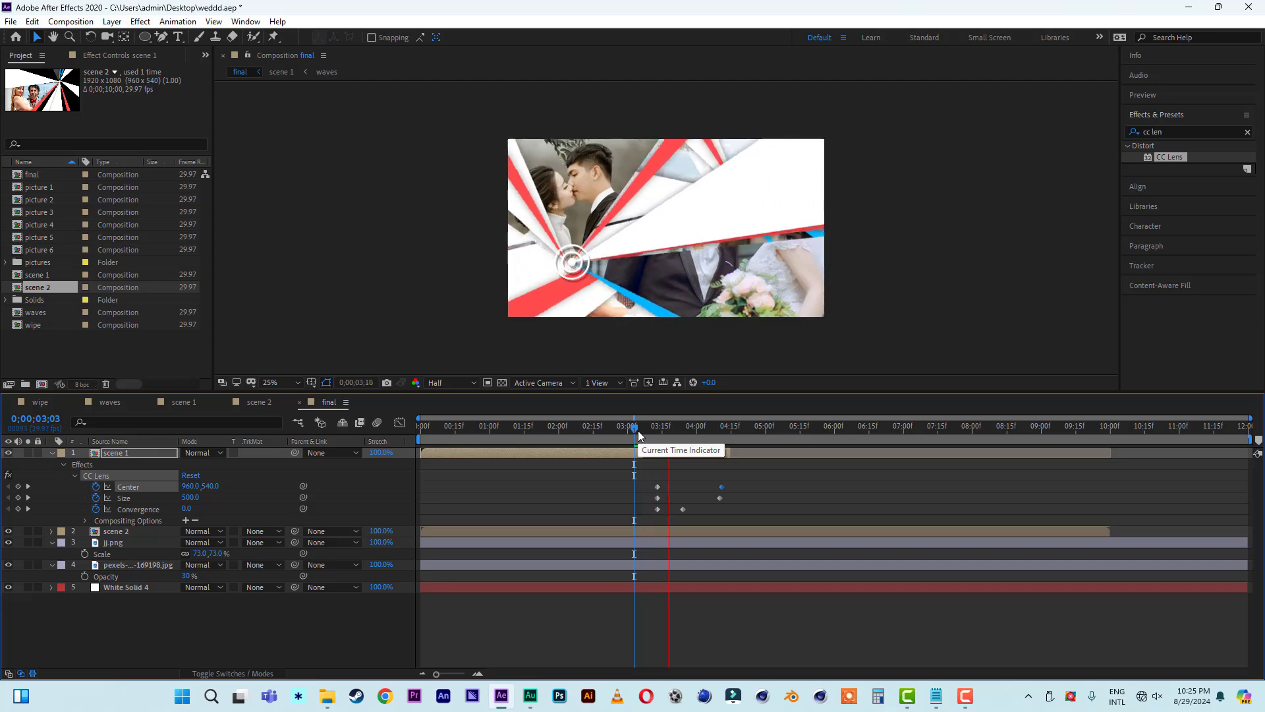
Step: Shift the scene 2 layer to start at about 0;00;04;00 and check its overlap with scene 1
left_click_drag(524, 535, 784, 533)
left_click(676, 428)
left_click_drag(679, 432, 601, 430)
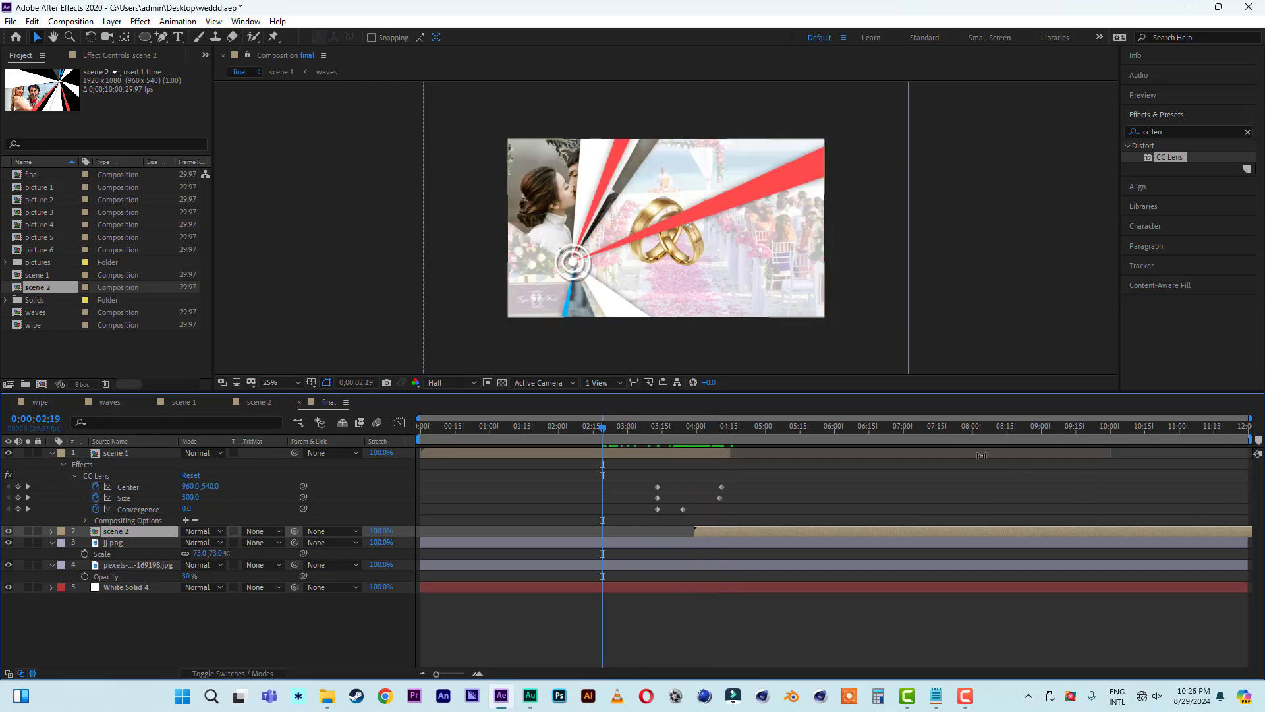
Step: Split the scene 2 layer at 0;00;08;23, delete its second part, and preview with the work area ending at about 0;00;08;12
left_click_drag(778, 425, 1026, 442)
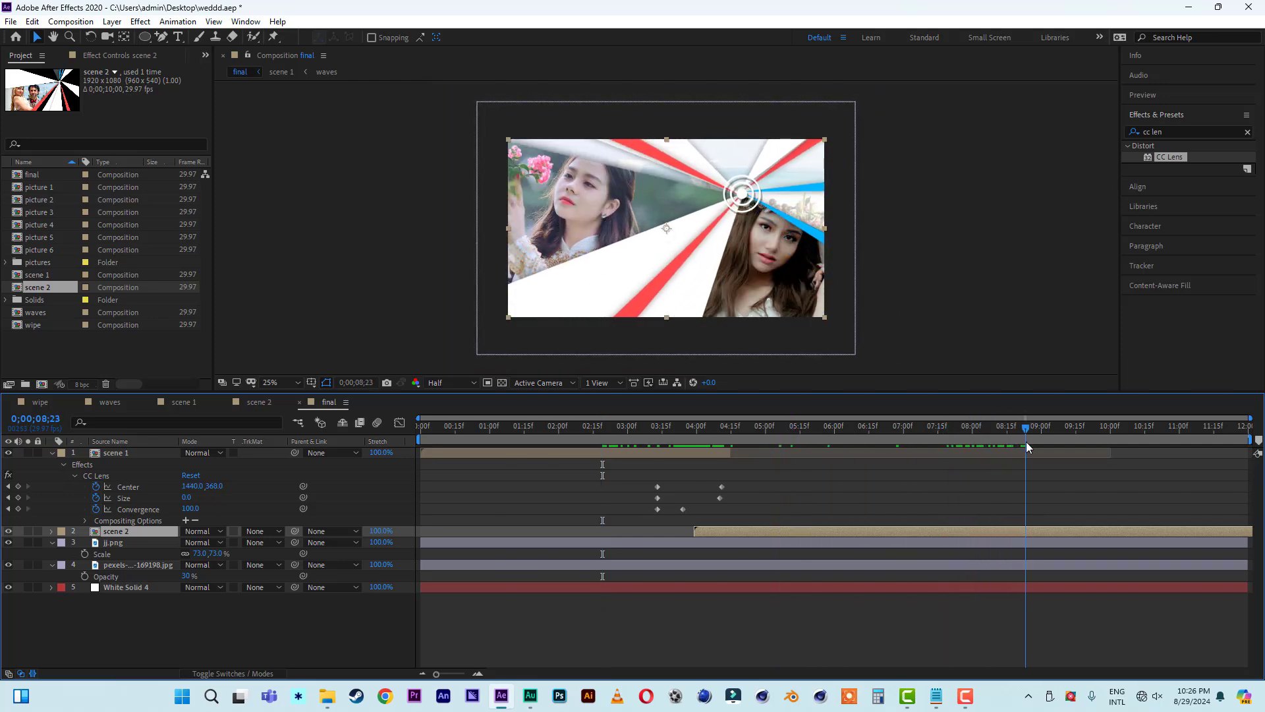
left_click(33, 22)
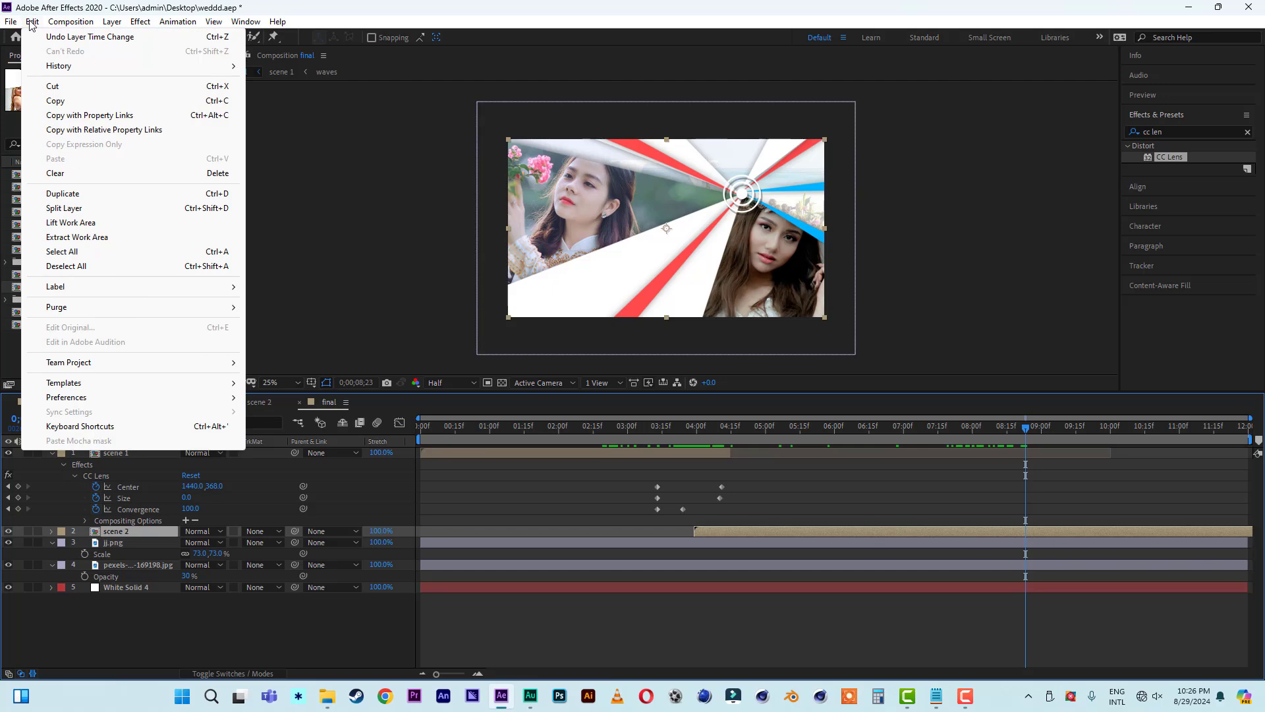
left_click(64, 207)
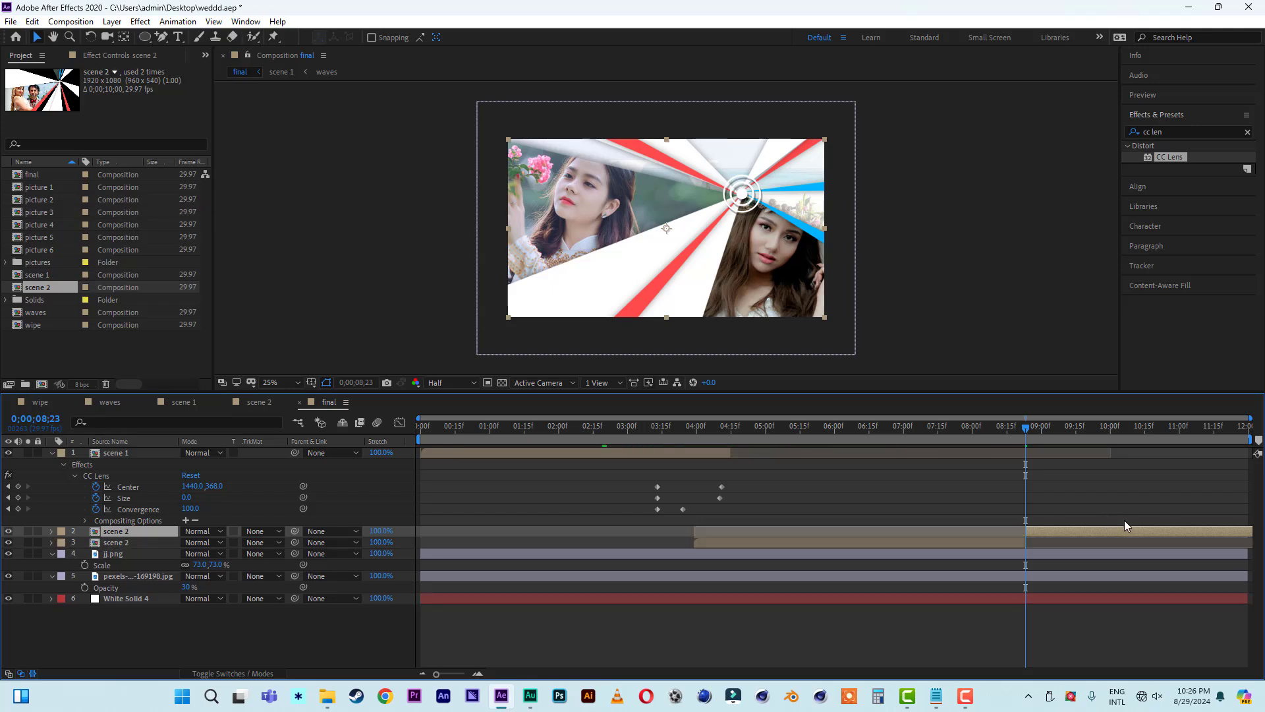
key("Delete")
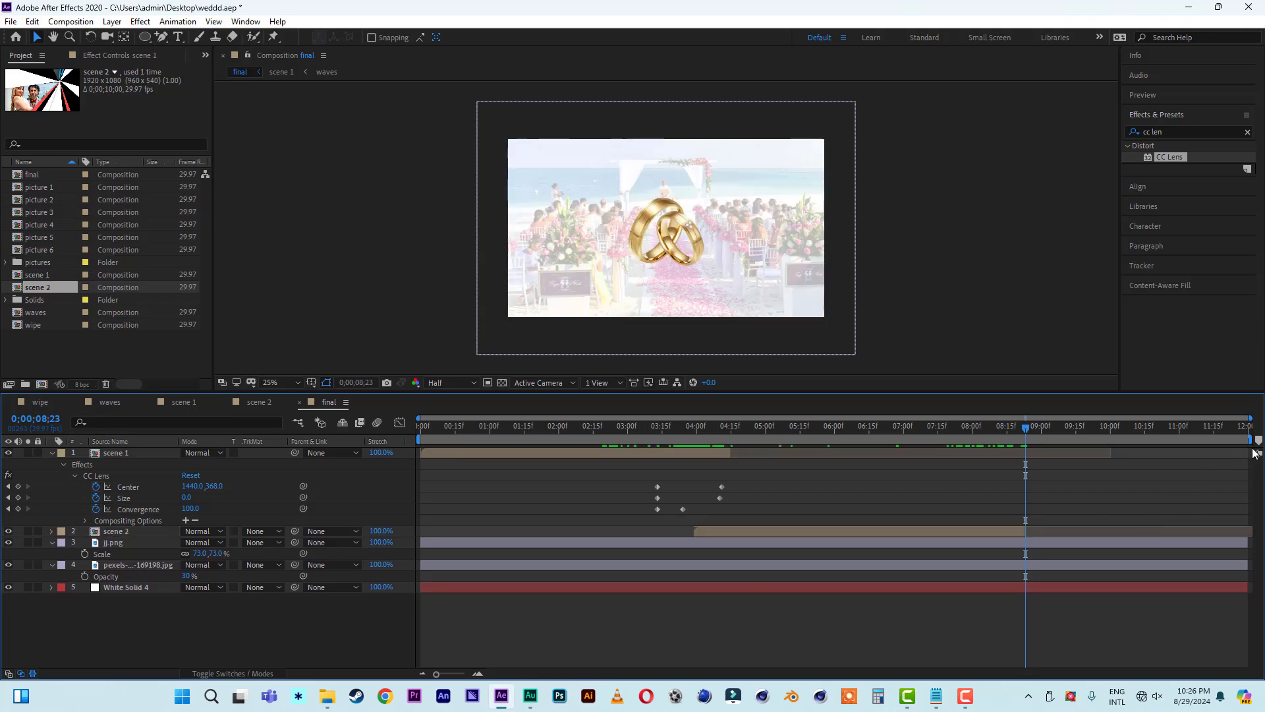
left_click_drag(1253, 441, 1001, 449)
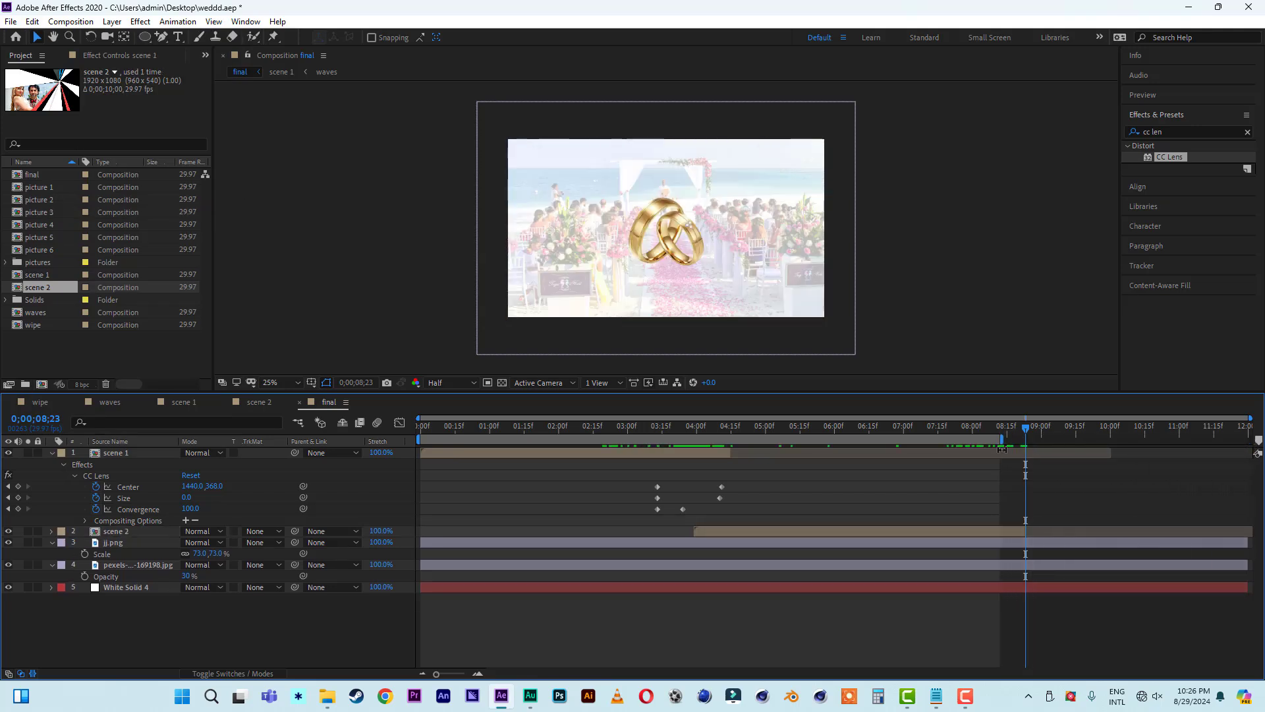
key("space")
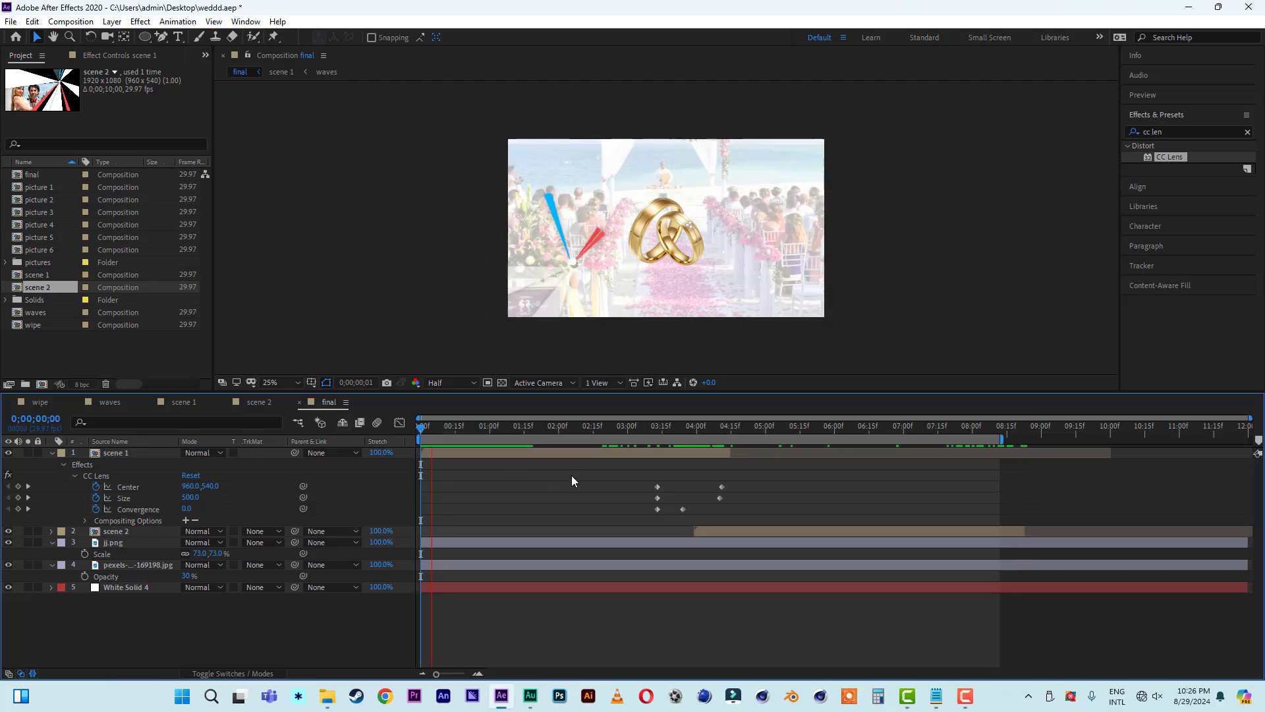
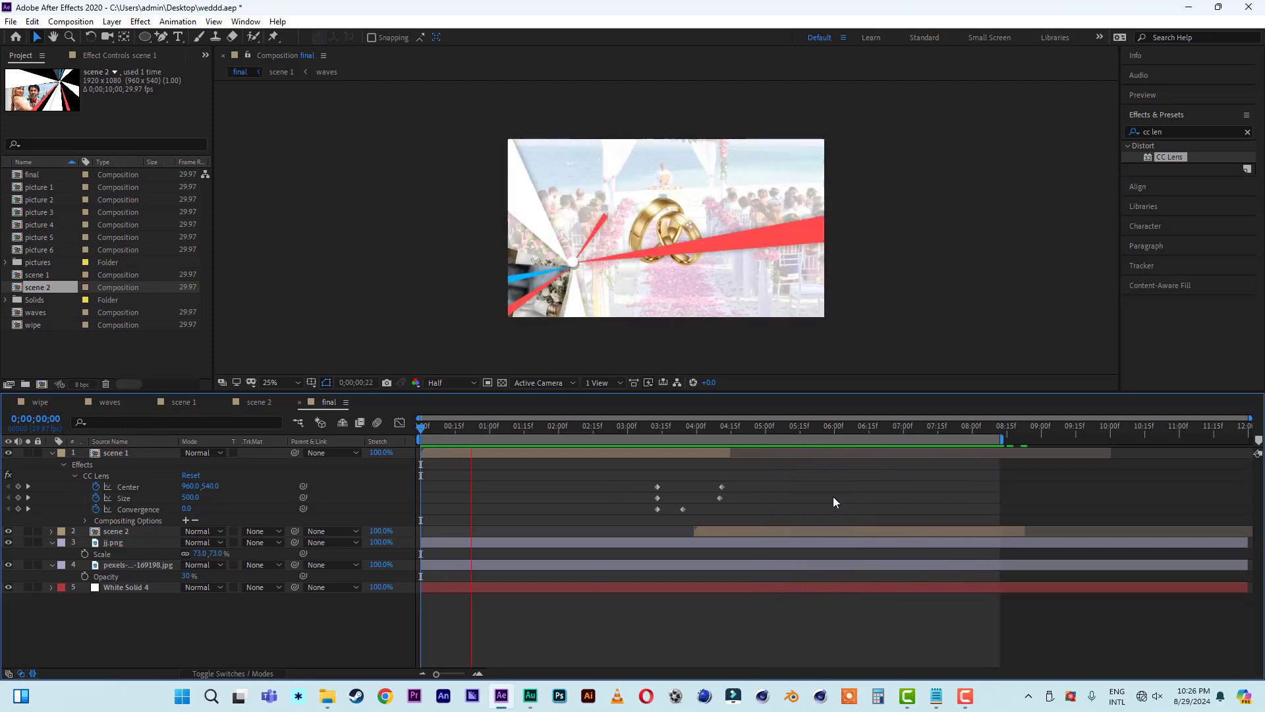
Step: Copy the keyframed CC Lens effect from the scene 1 layer at 0;00;03;13
left_click(657, 428)
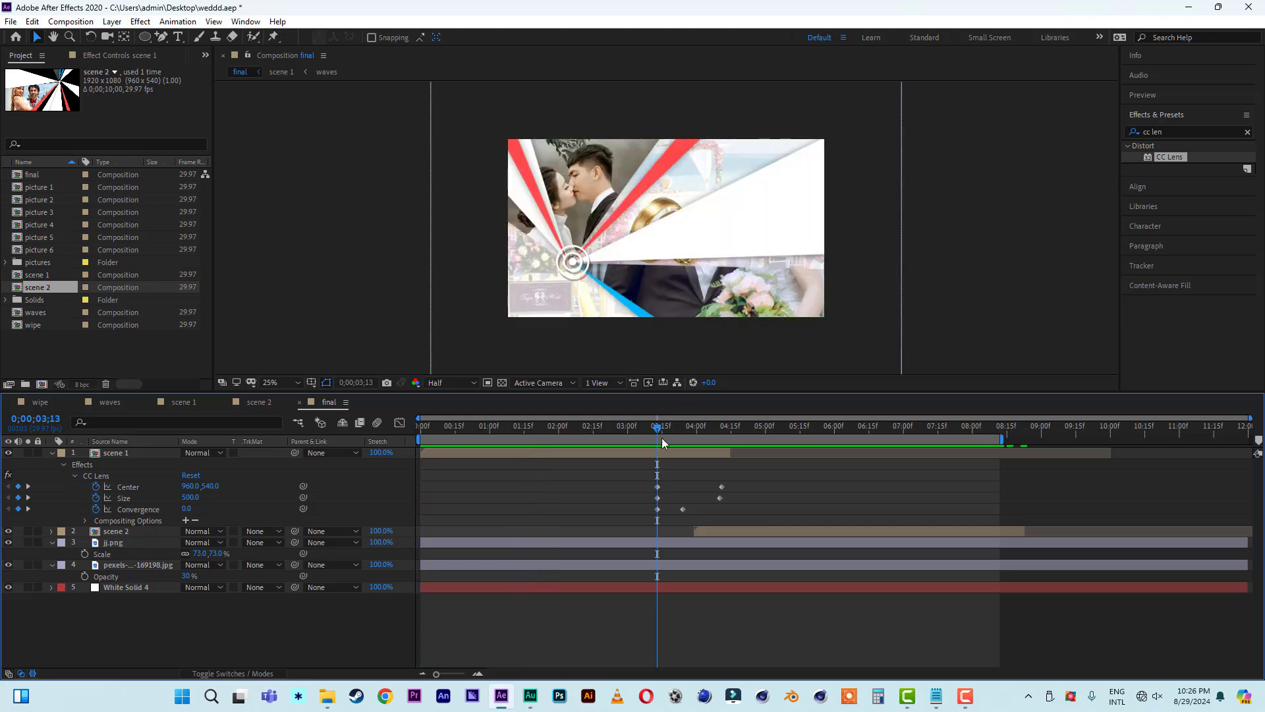
left_click(100, 56)
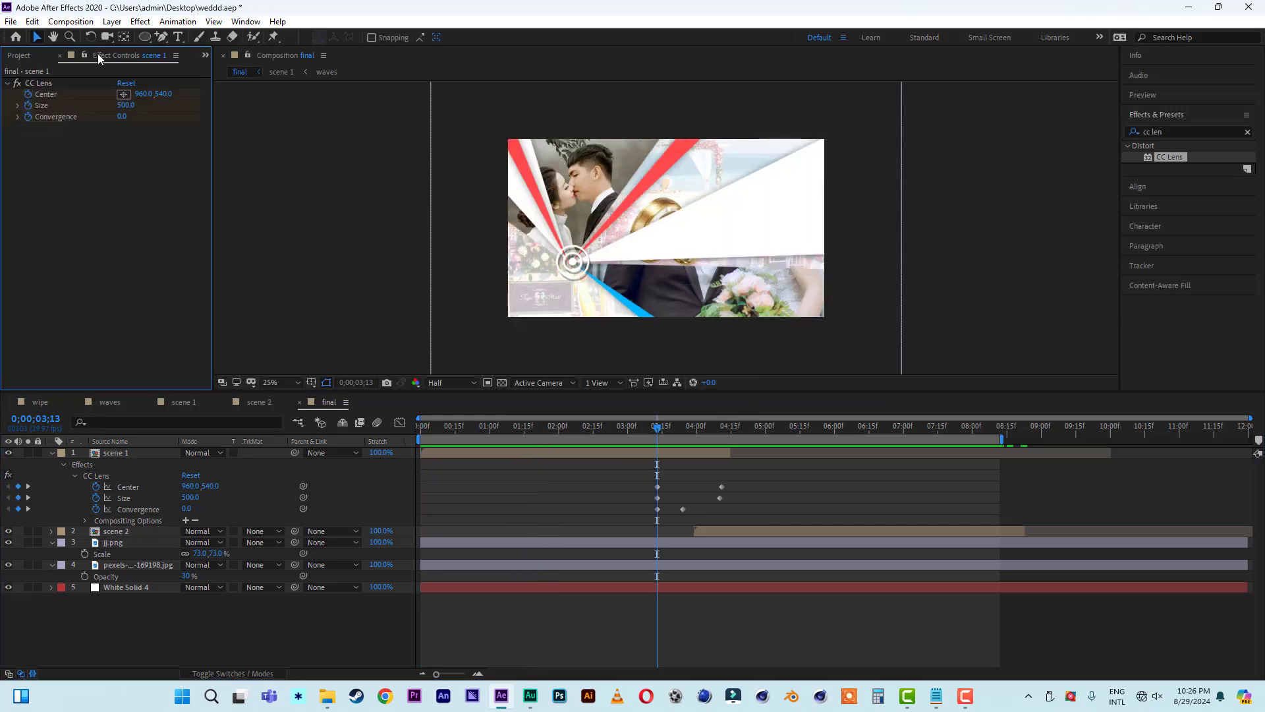
left_click(33, 83)
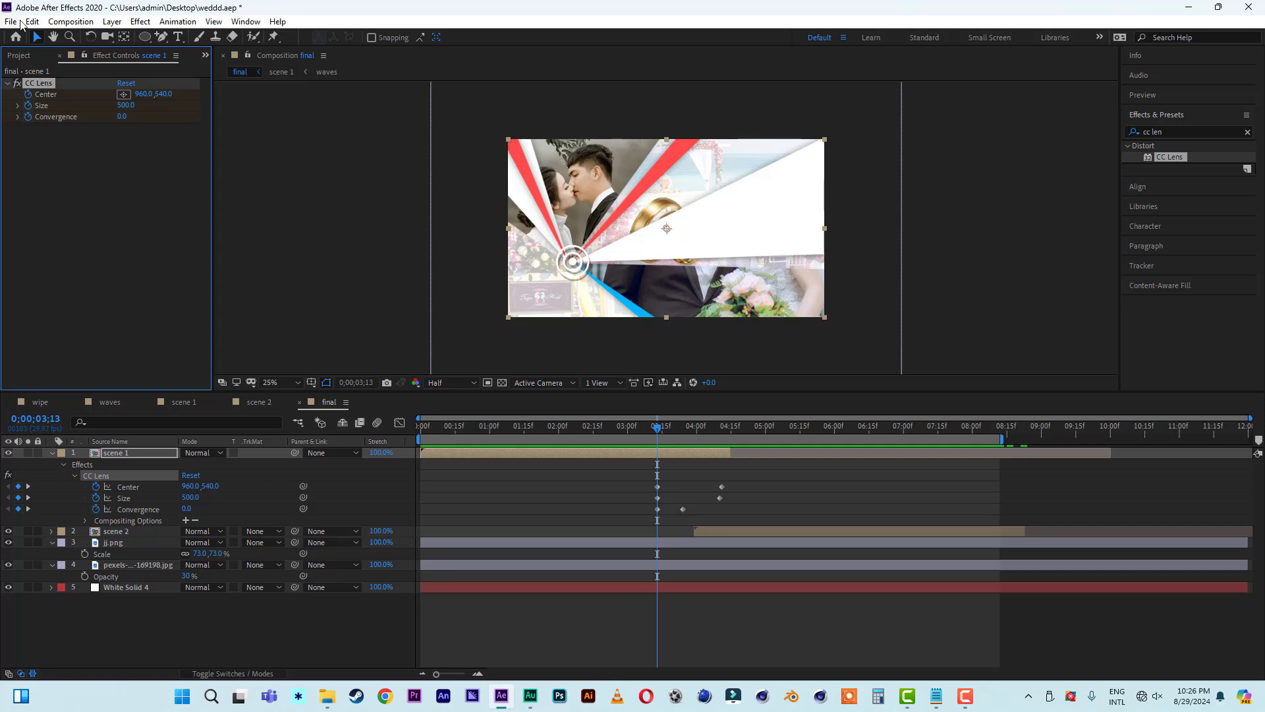
left_click(32, 22)
left_click(47, 99)
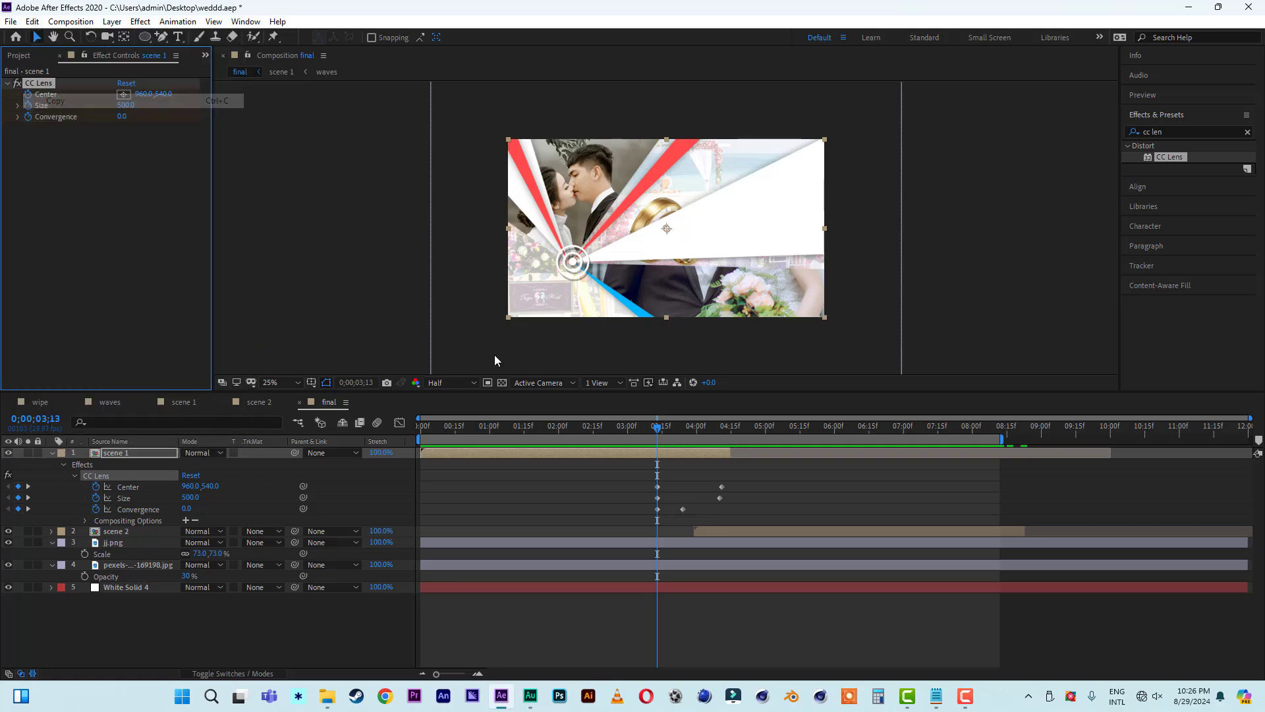
Step: Paste the copied CC Lens effect onto the scene 2 layer at 0;00;07;16 and preview the result
left_click(941, 437)
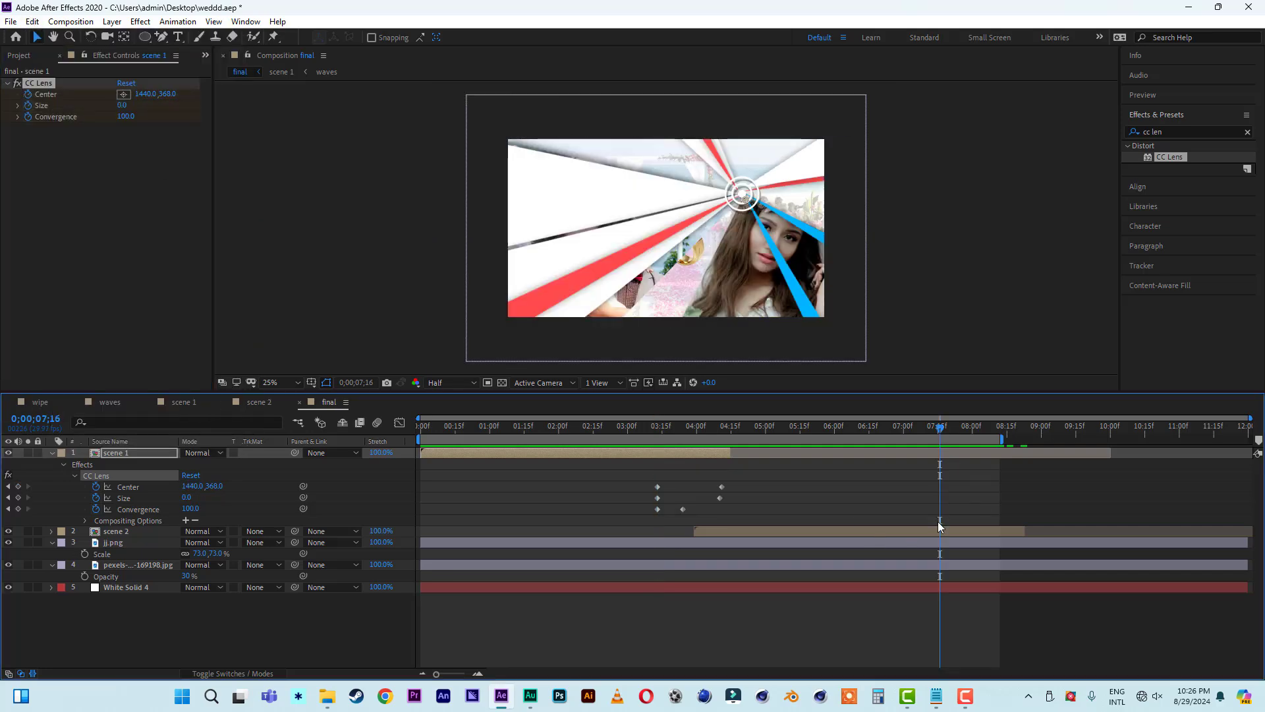
left_click(941, 530)
left_click(32, 22)
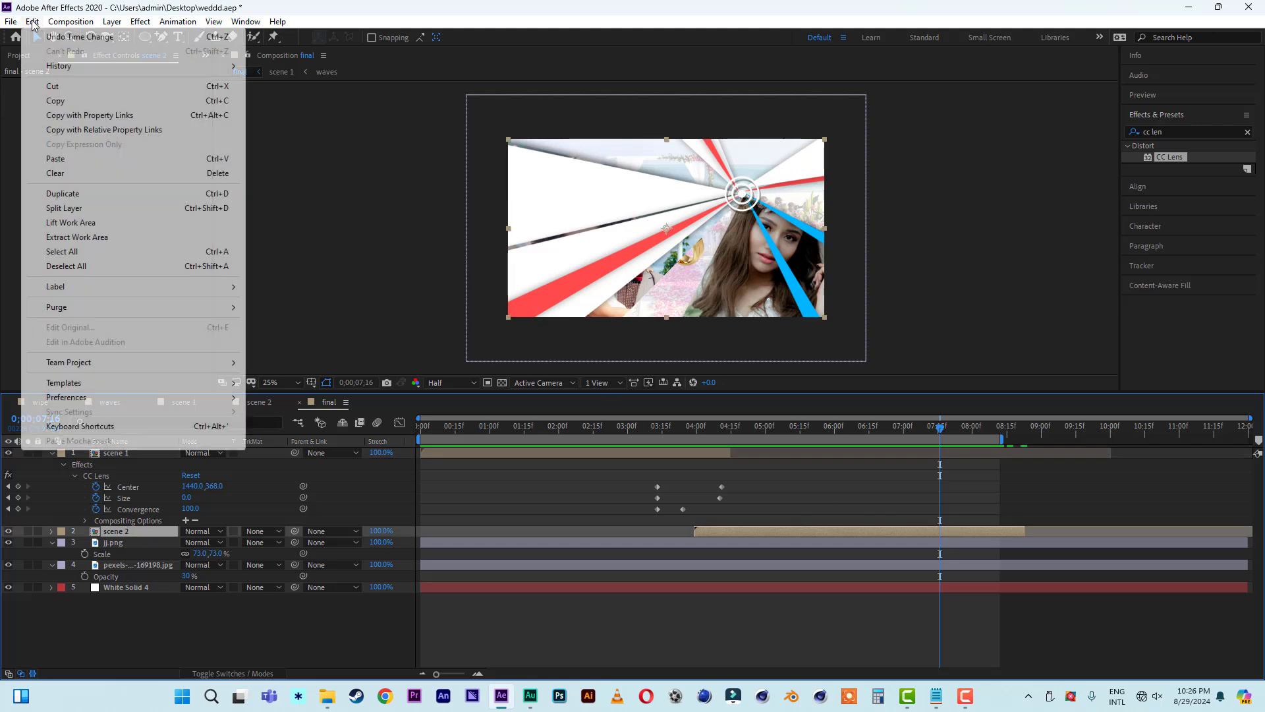
left_click(58, 160)
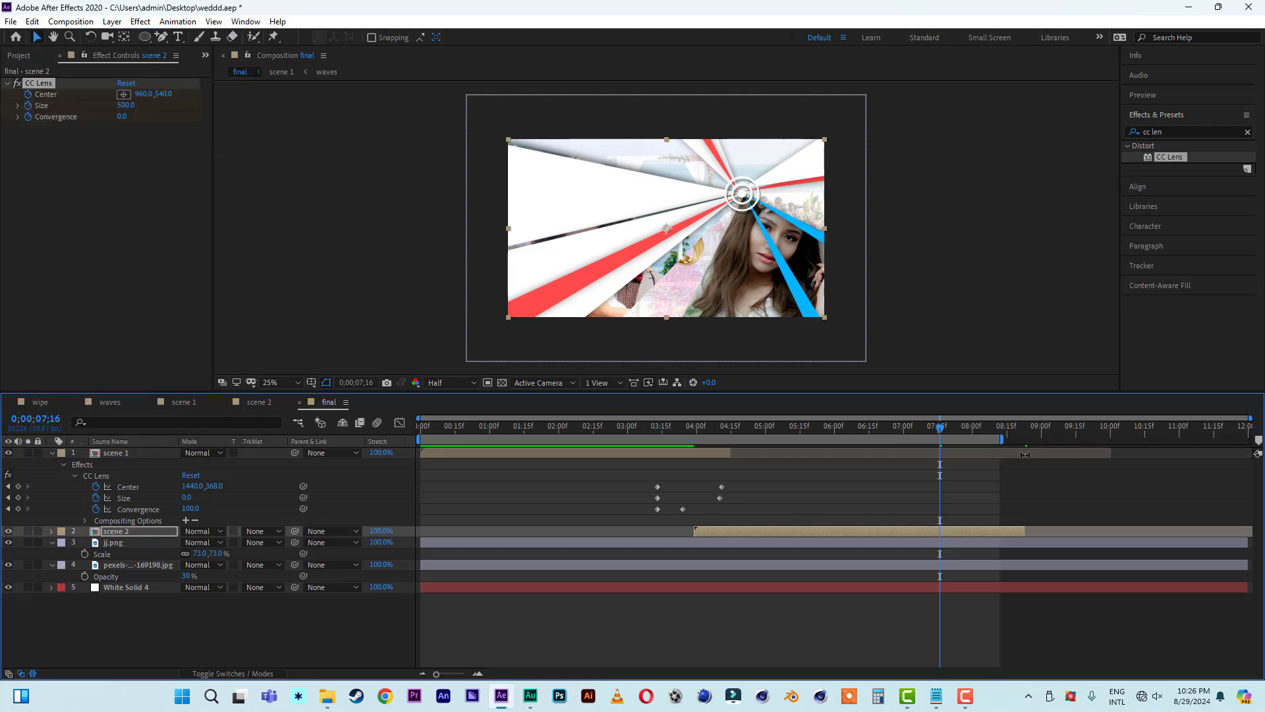
key("space")
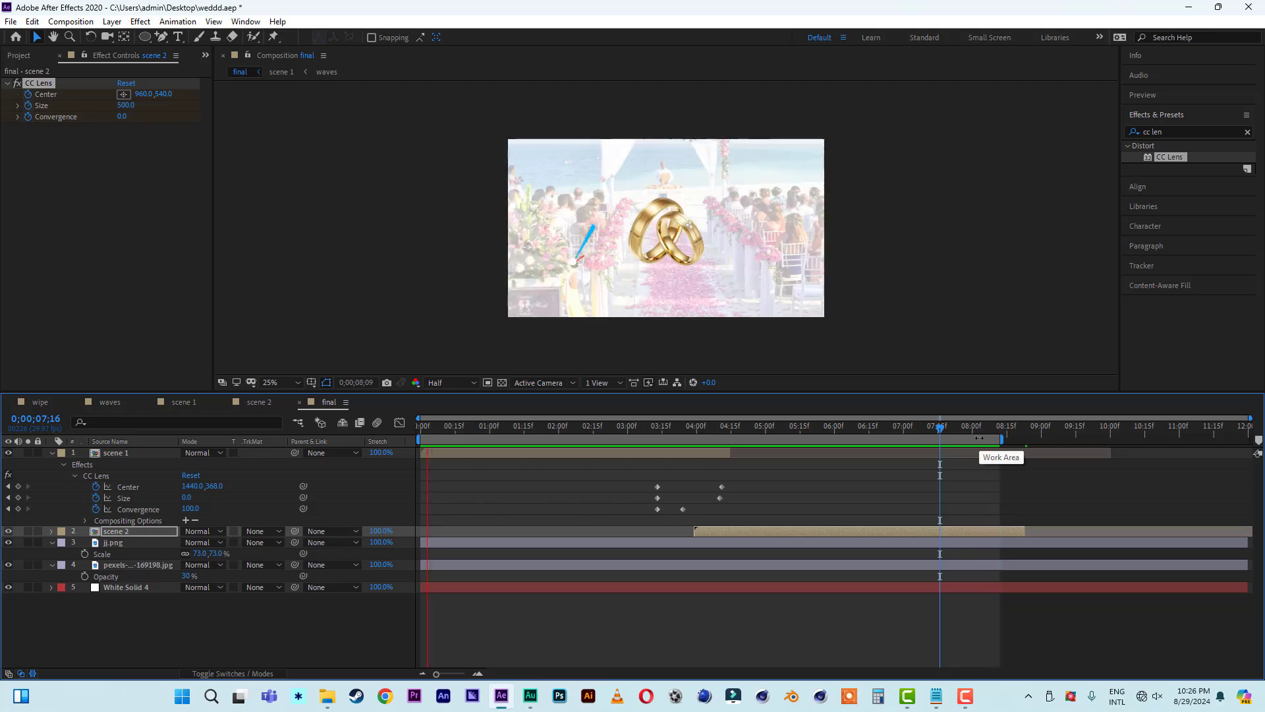
key("space")
left_click_drag(848, 425, 776, 434)
key("space")
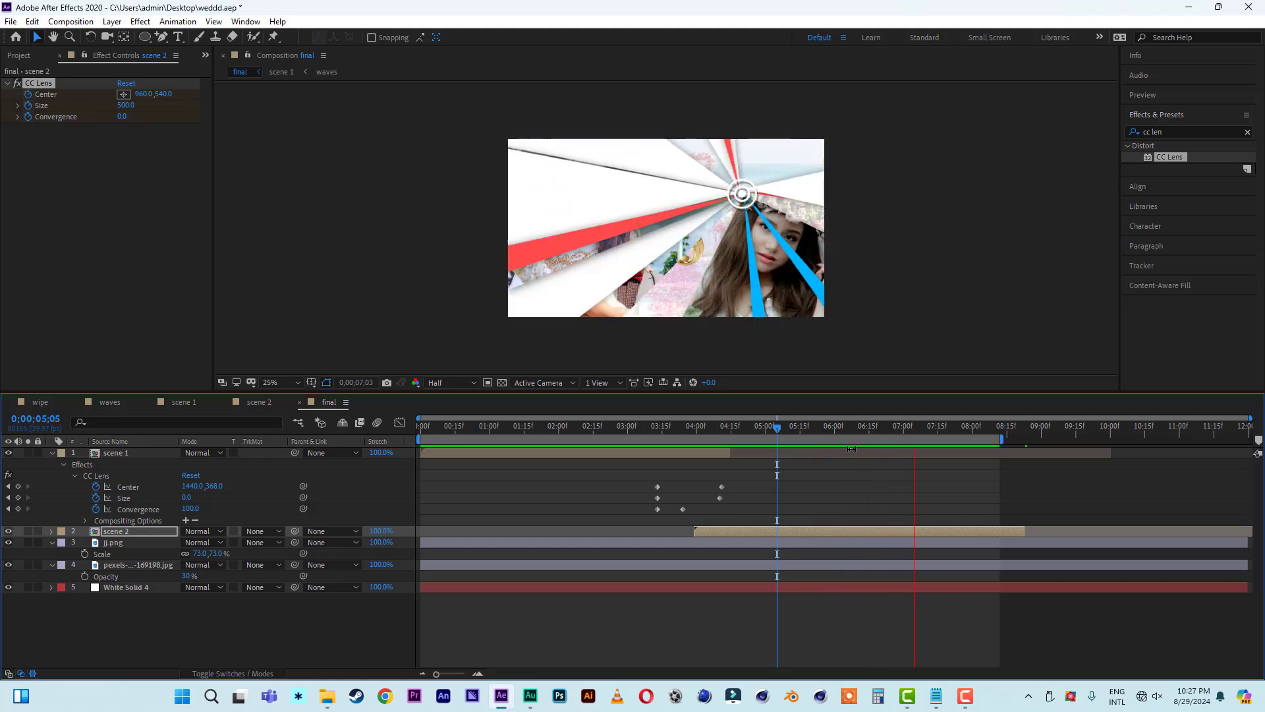
Step: Shift scene 2's CC Lens keyframes earlier to start at about 0;00;07;11, and trim the layer's end to about 0;00;08;12
key("space")
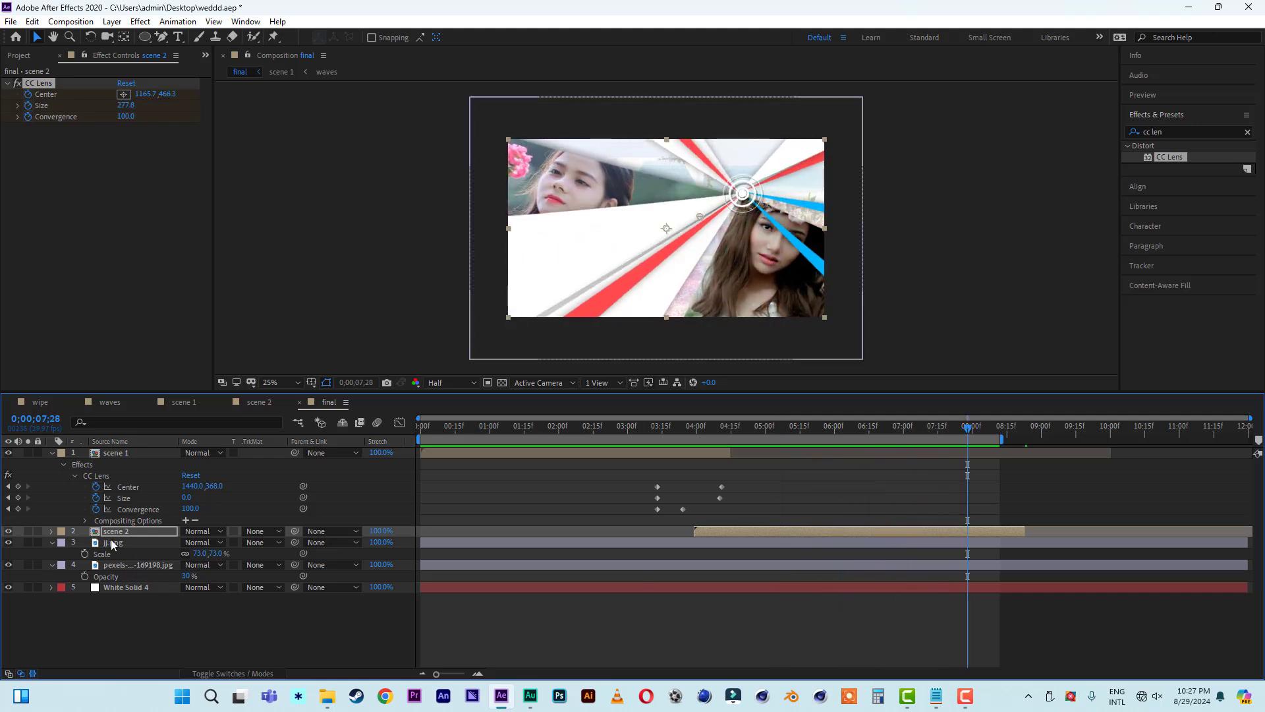
key("e")
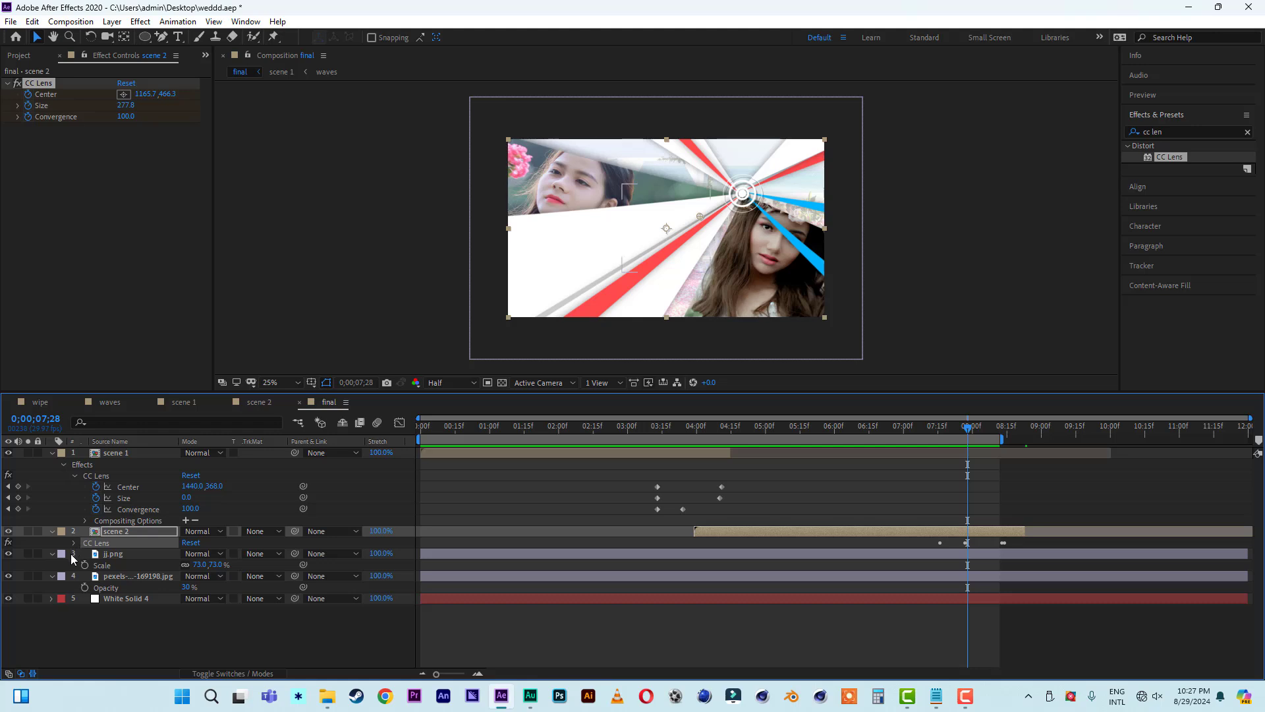
left_click(73, 542)
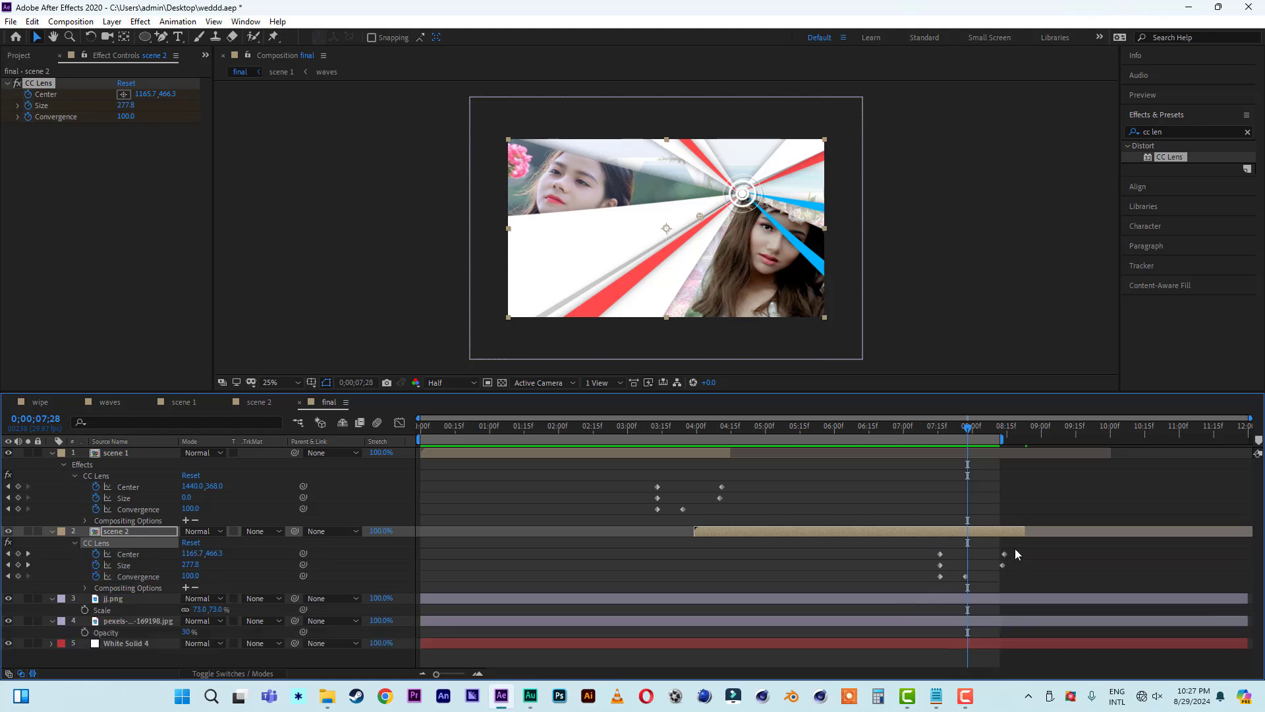
left_click_drag(1015, 553, 929, 575)
left_click(913, 428)
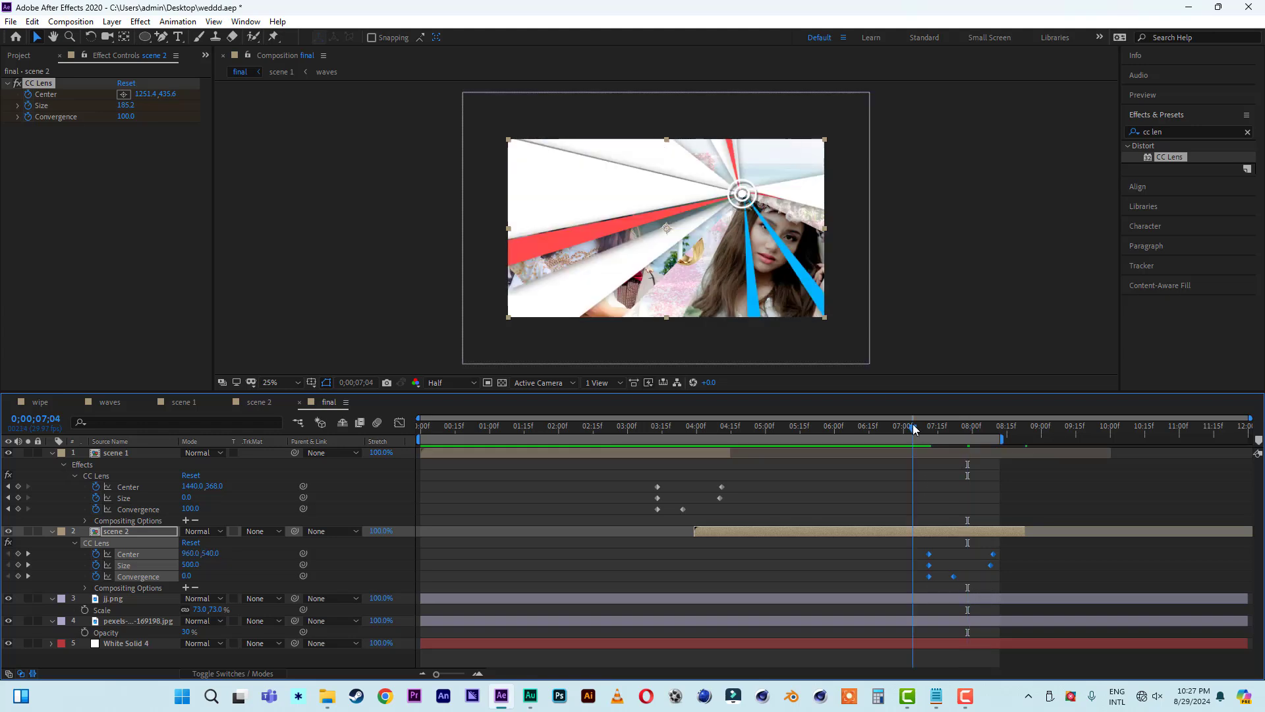
key("space")
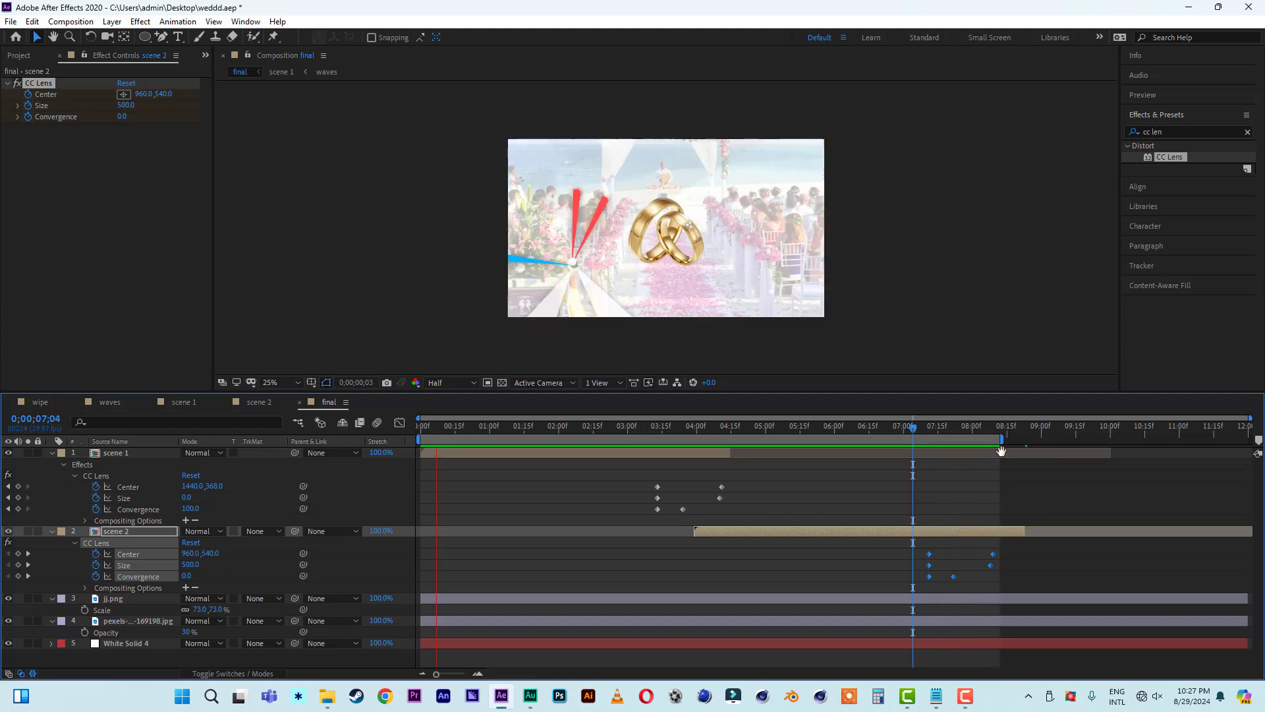
key("space")
left_click_drag(1025, 531, 1001, 532)
Step: Move scene 2's CC Lens center to the middle of the frame at 0;00;08;03, replace the last Center keyframe with it, and preview
left_click_drag(949, 425, 980, 438)
left_click(728, 207)
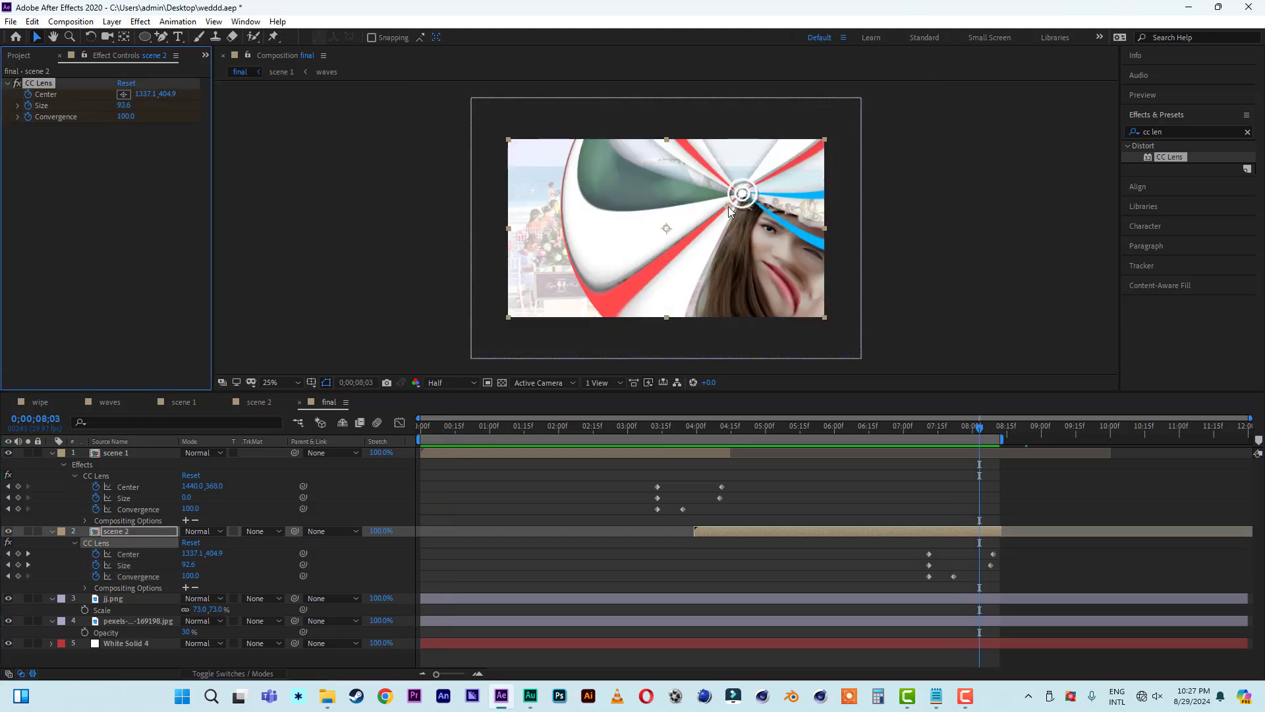
left_click_drag(729, 206, 666, 229)
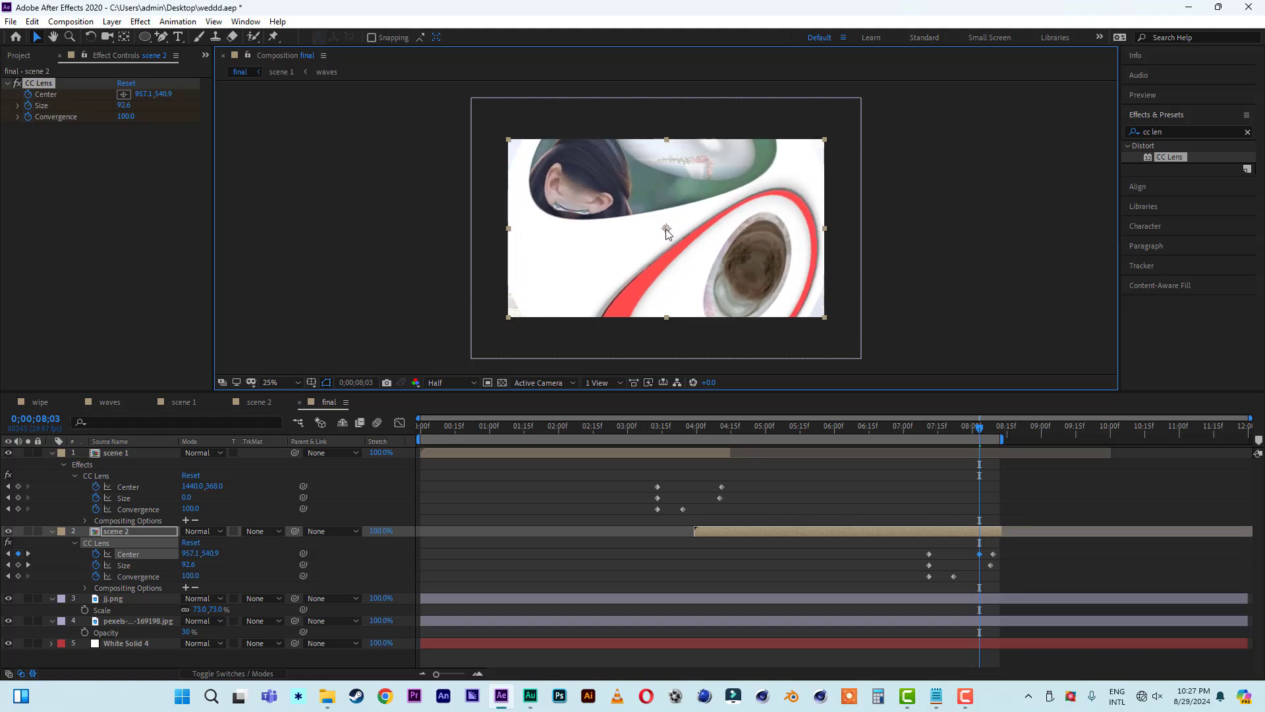
left_click(992, 555)
left_click_drag(994, 560, 989, 557)
left_click(908, 432)
key("space")
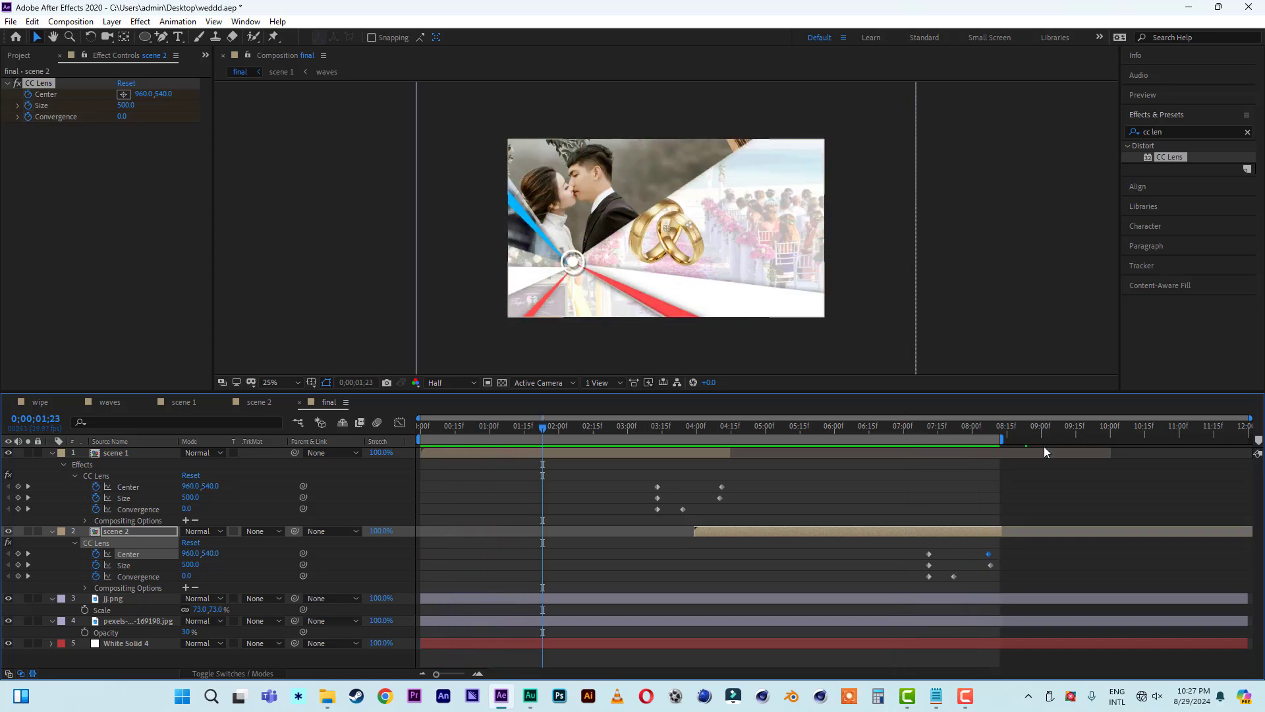
Step: Extend the work area to the end of the composition and collapse the properties of the scene 1 and scene 2 layers
left_click_drag(1003, 438, 1249, 438)
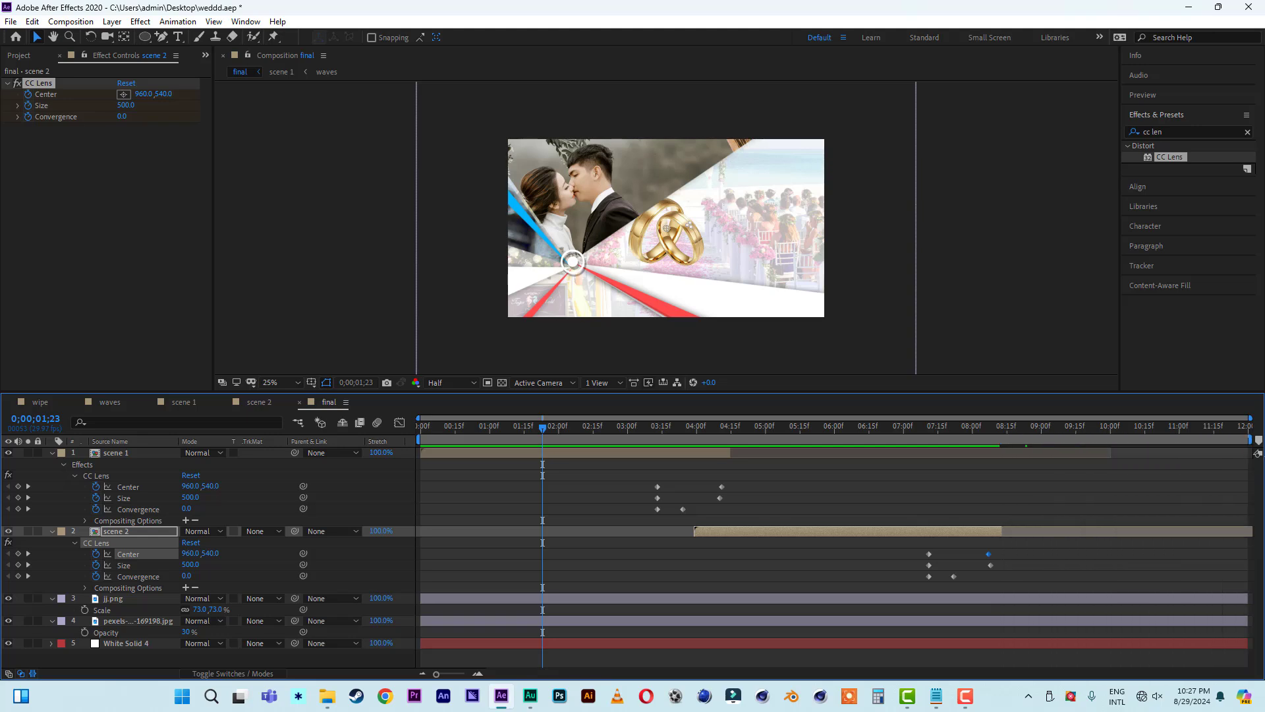
left_click(936, 428)
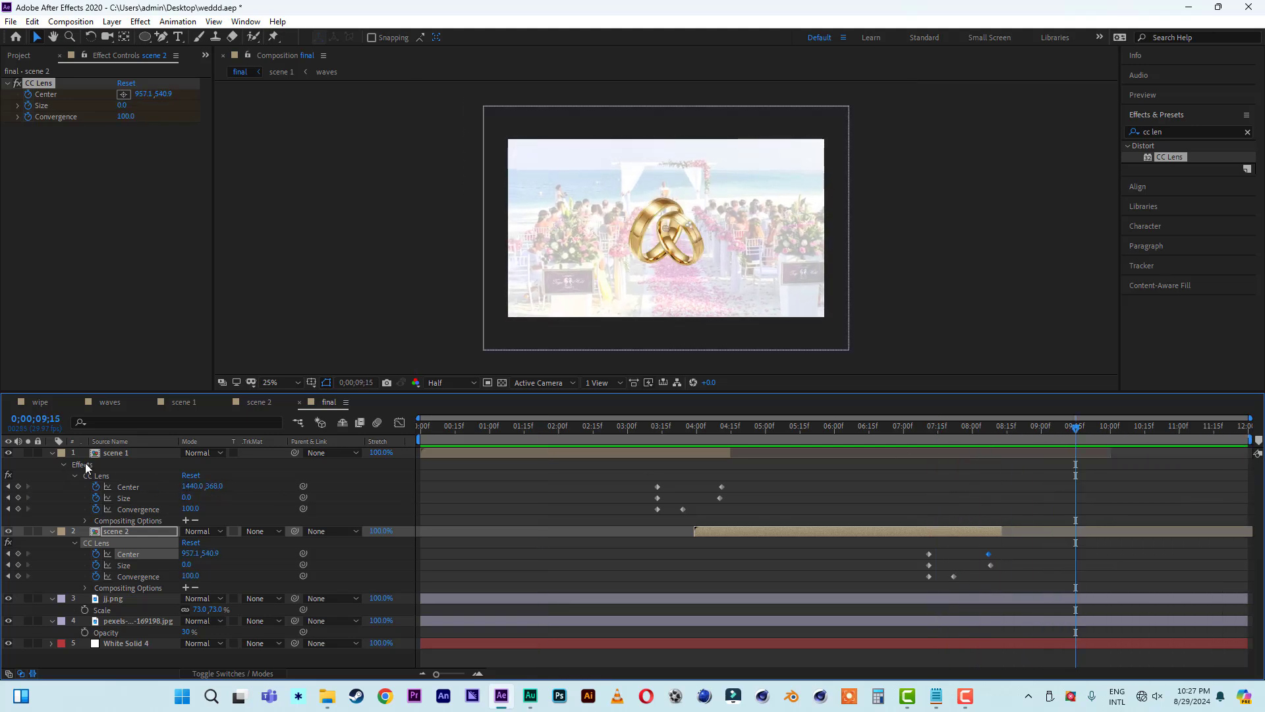
left_click(52, 452)
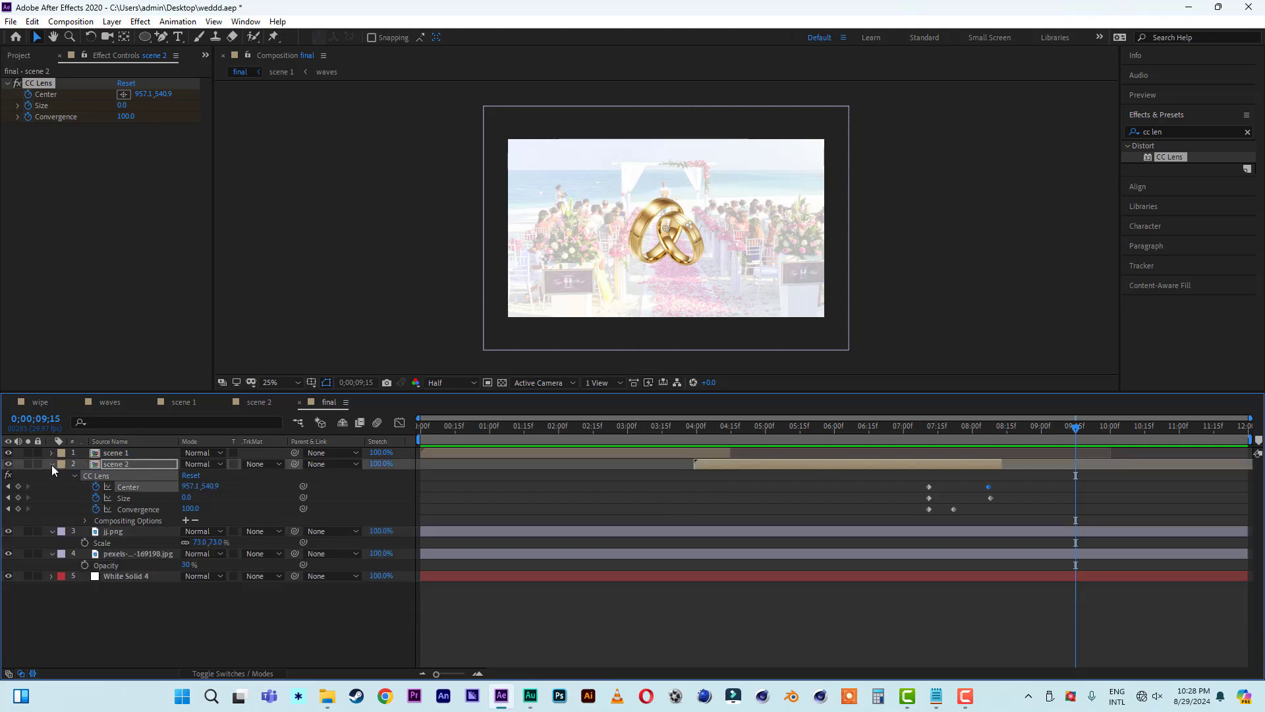
left_click(53, 465)
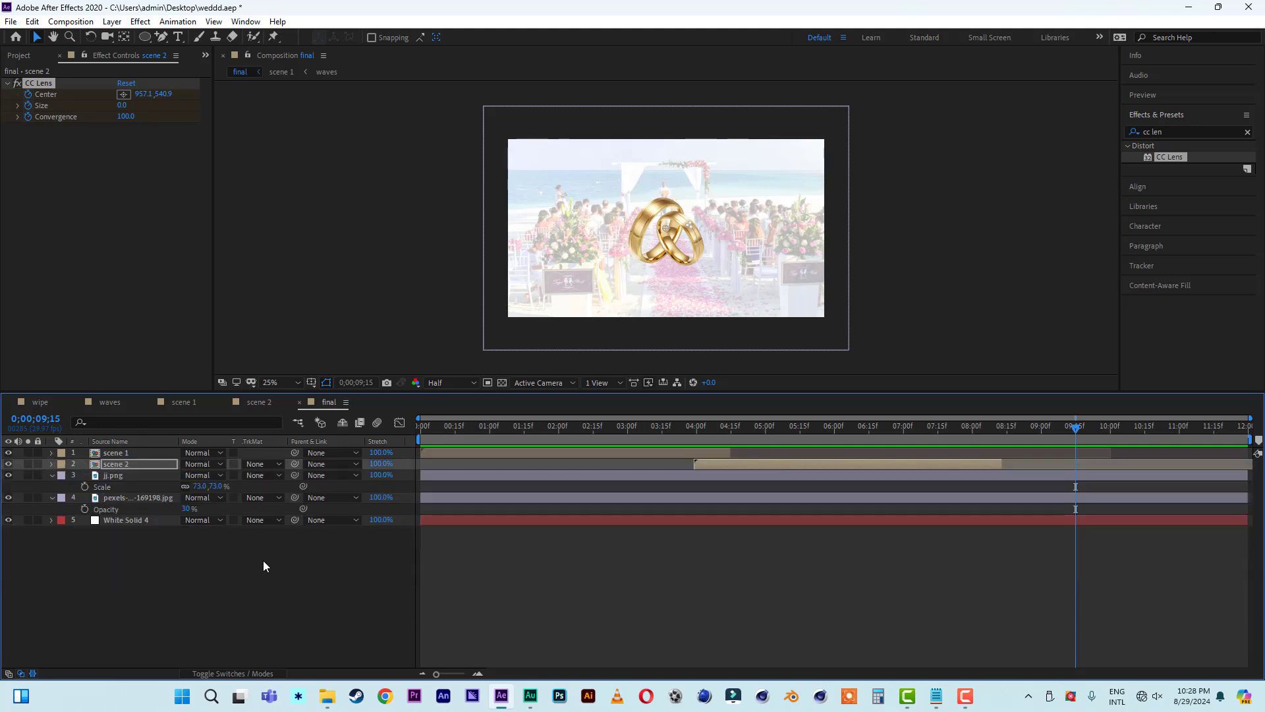
Step: Create a white 1920 × 1080 px solid and place it directly below the scene 2 layer
right_click(191, 575)
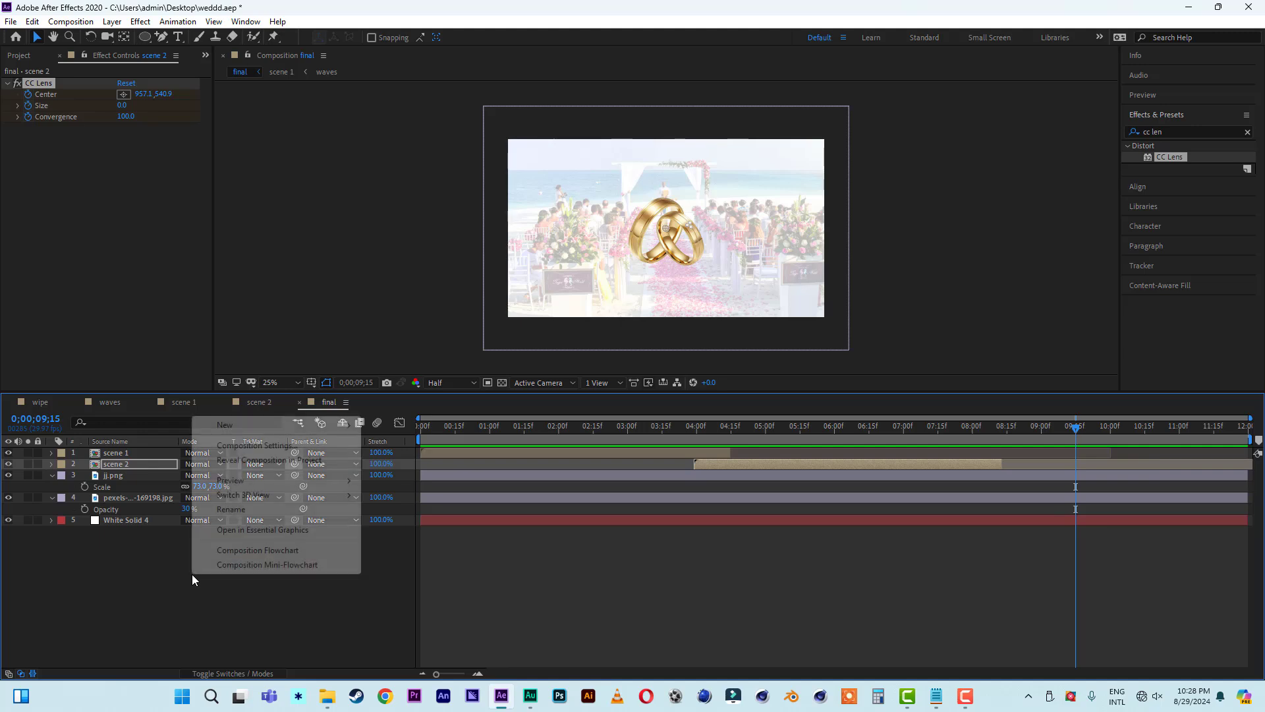
mouse_move(238, 426)
left_click(394, 460)
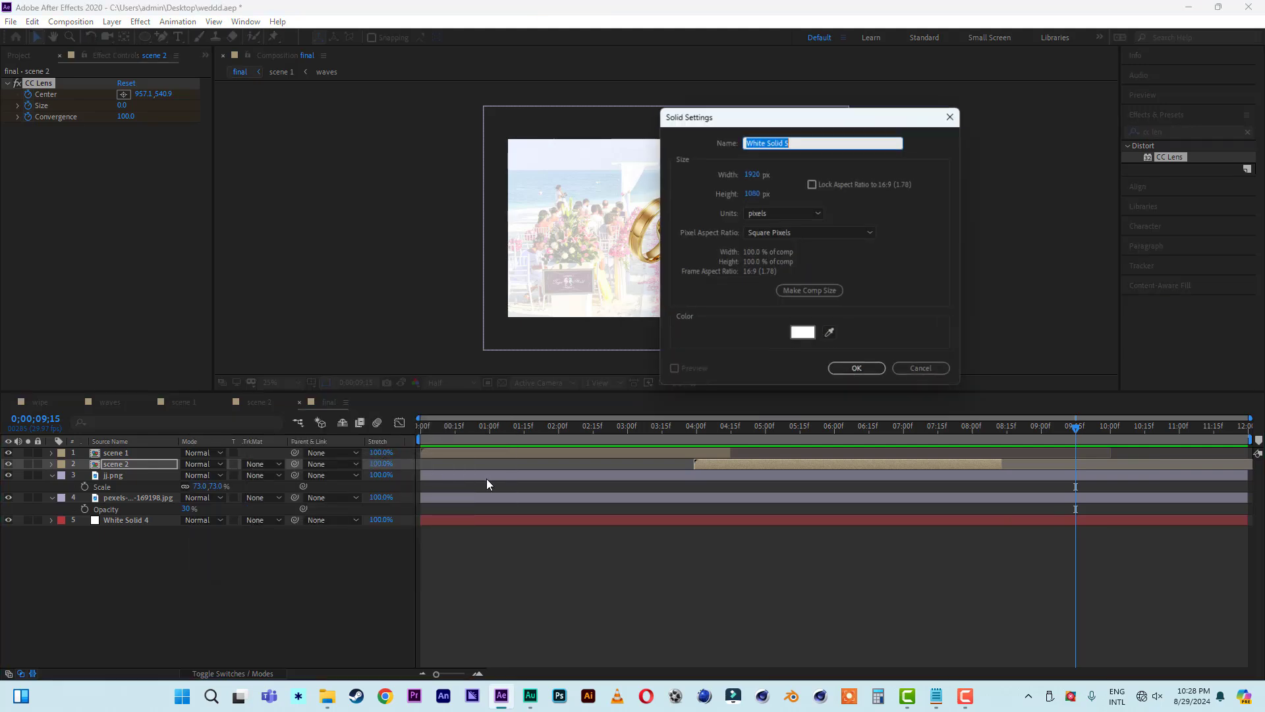
left_click(861, 372)
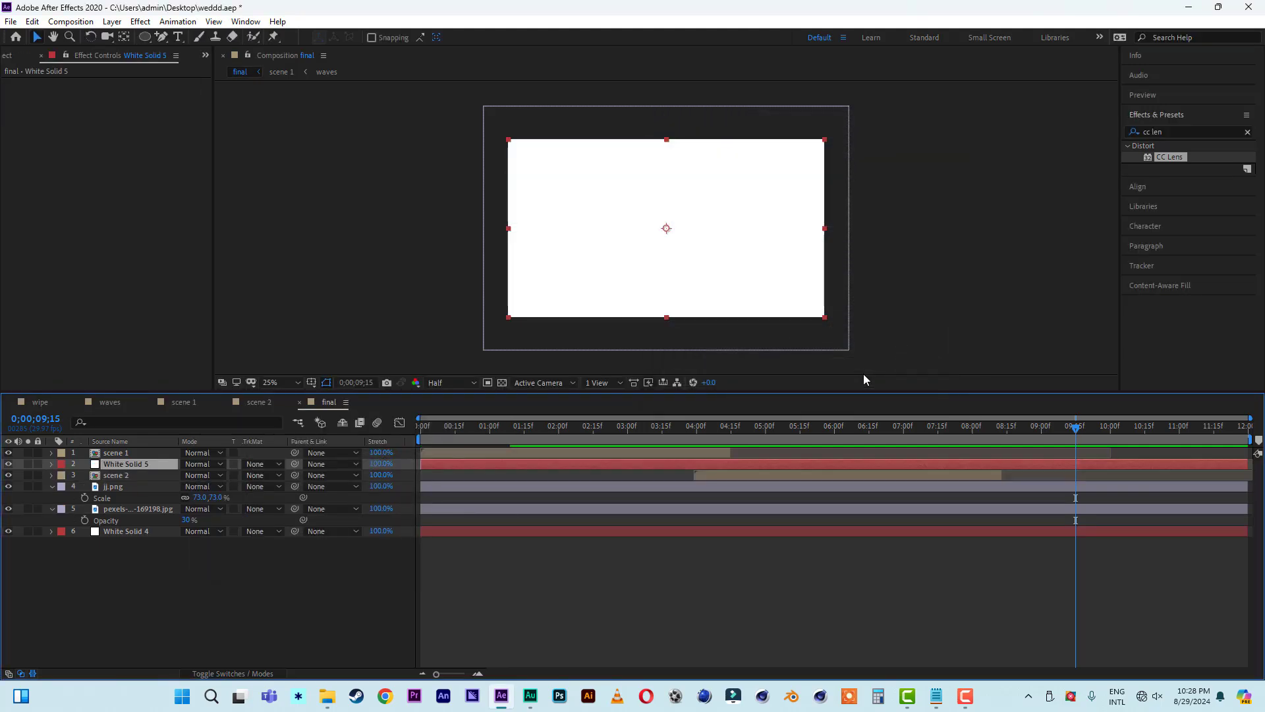
left_click(149, 37)
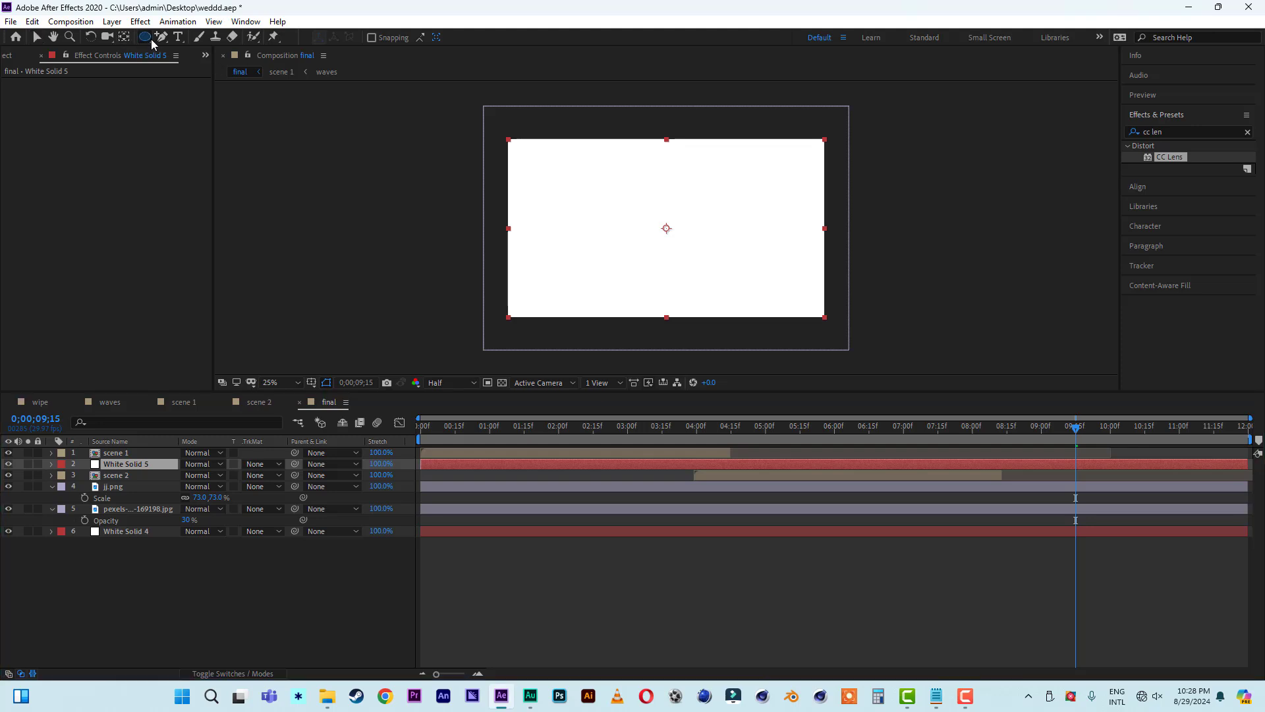
left_click(199, 39)
left_click_drag(121, 467, 121, 480)
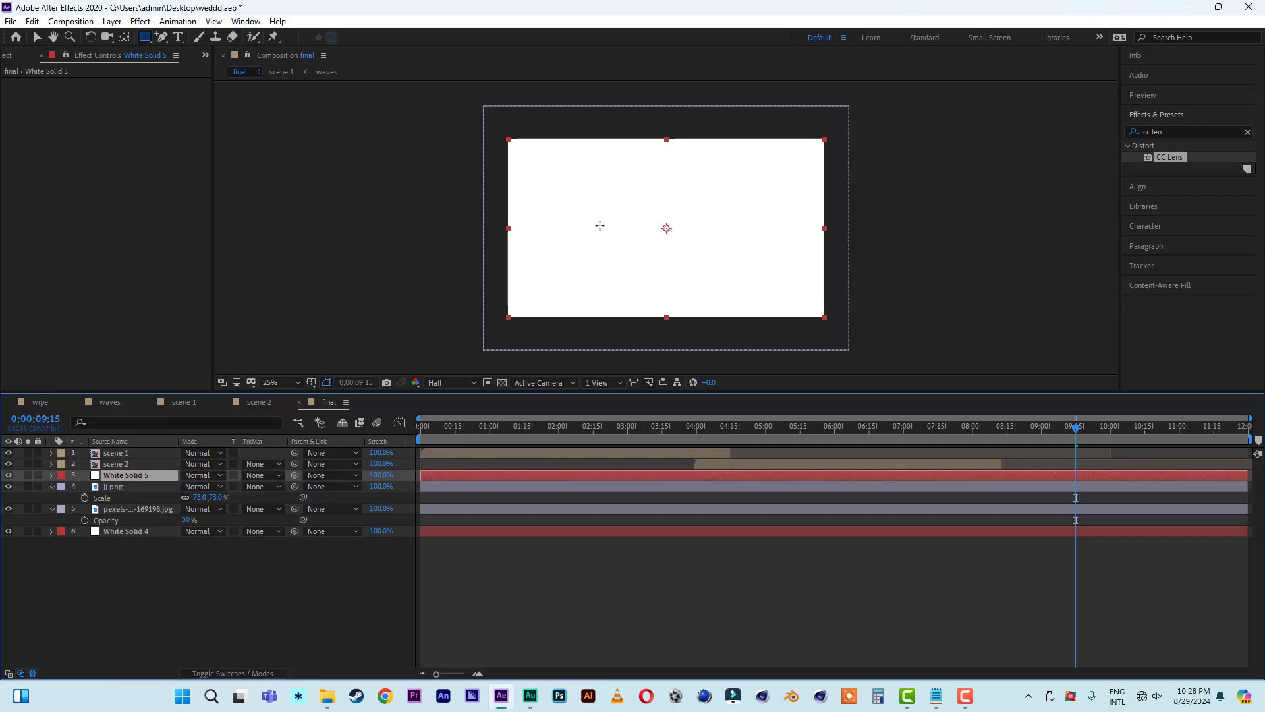
Step: Draw two rectangular masks on the new solid: a short banner over the rings and a thin strip spanning the full frame width
left_click_drag(597, 224, 724, 247)
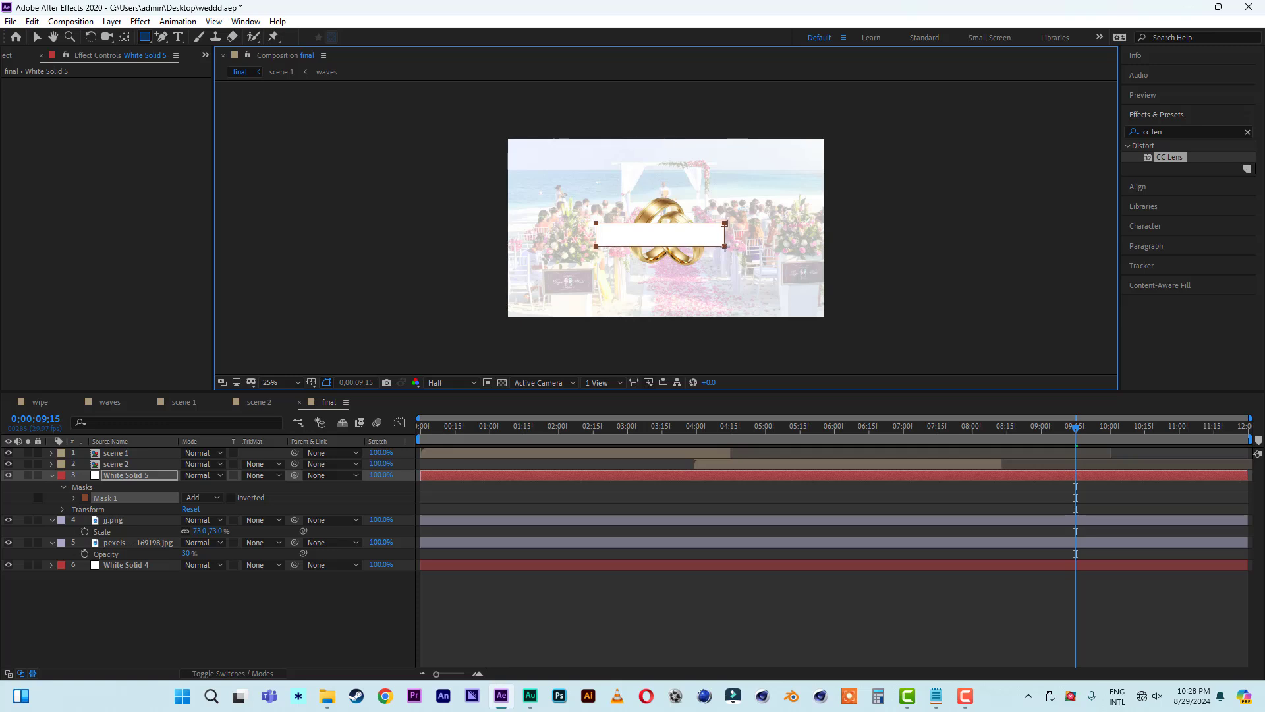
left_click_drag(497, 231, 834, 234)
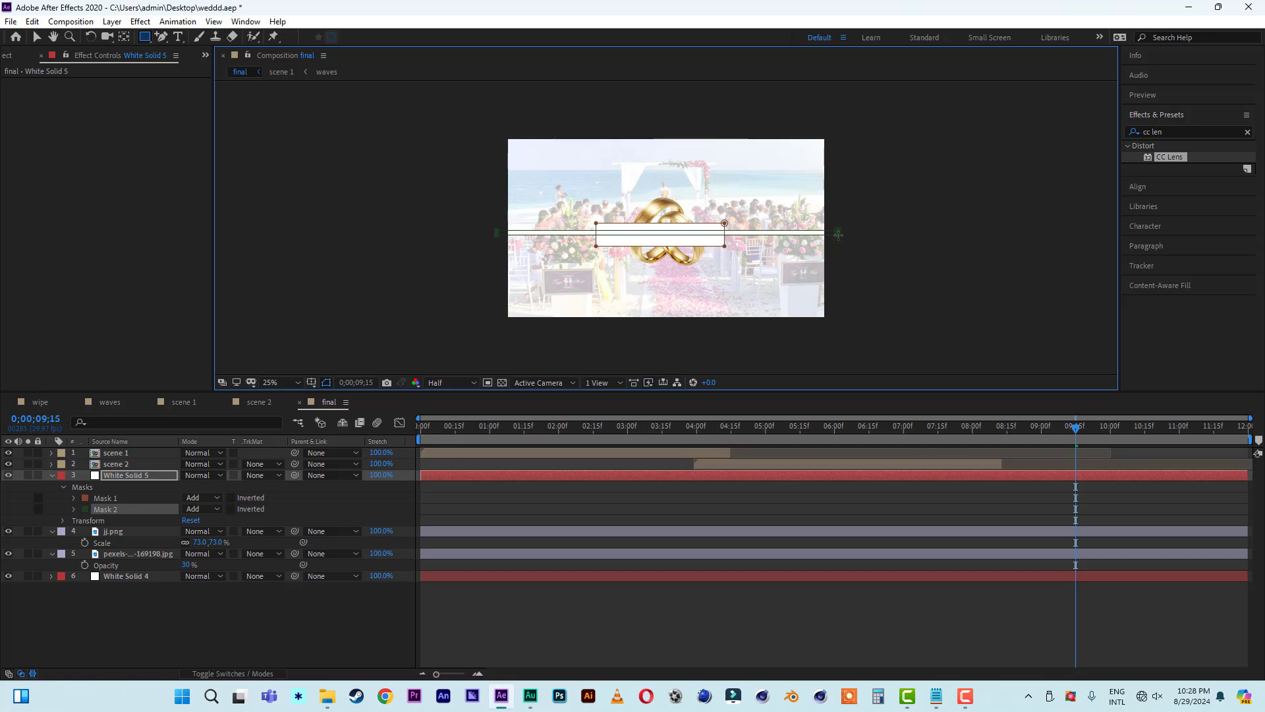
left_click(37, 37)
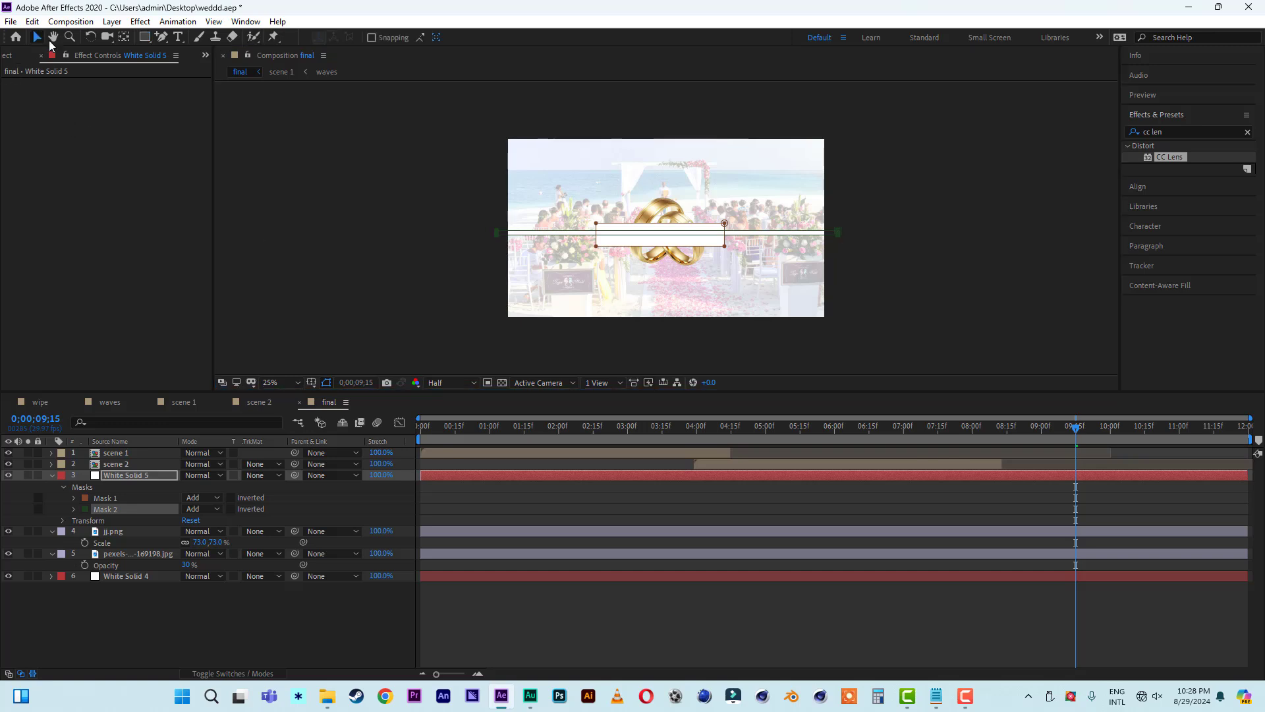
left_click(1049, 291)
Step: Split the masked white solid at 0;00;08;04 and delete its earlier part
left_click_drag(843, 425, 980, 442)
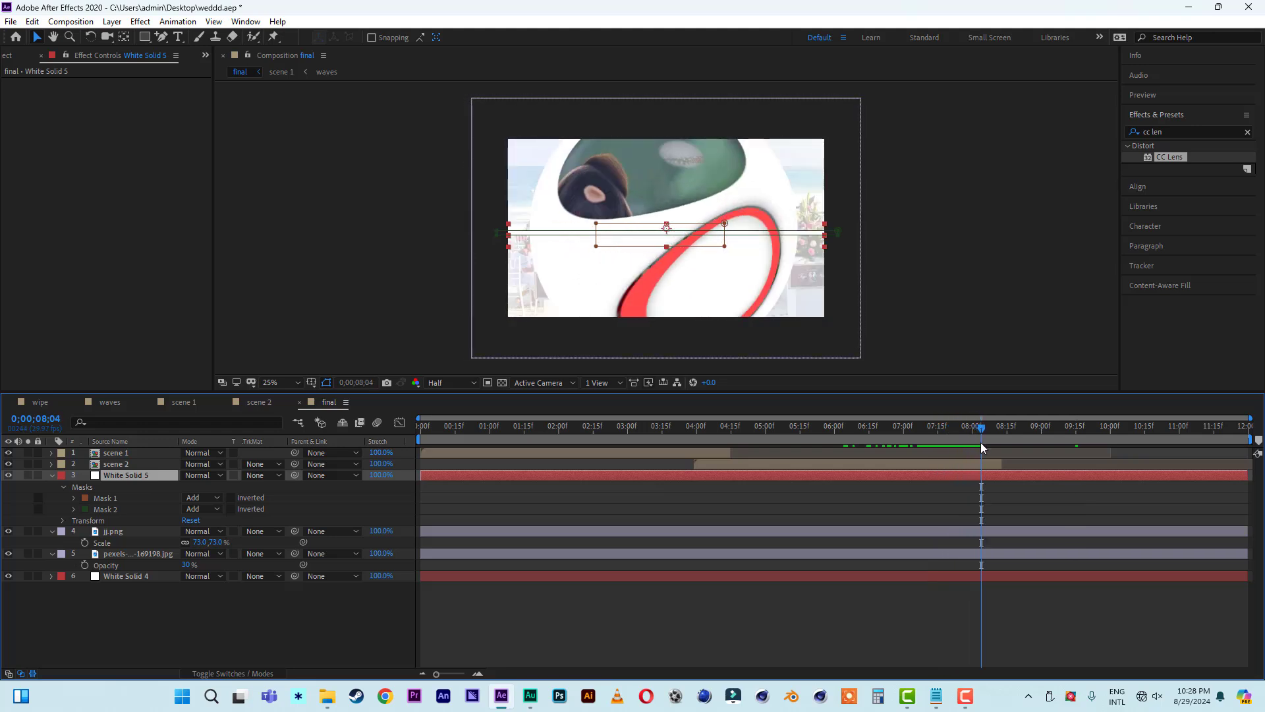
left_click(52, 475)
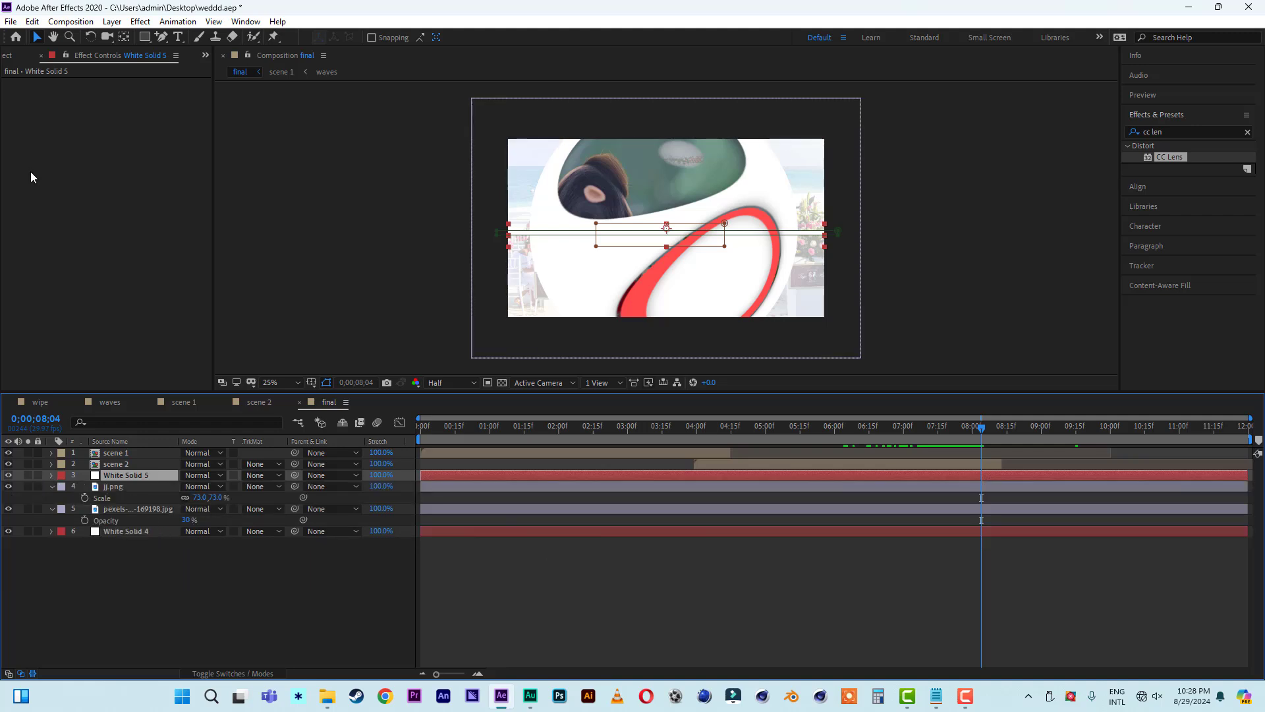
left_click(33, 21)
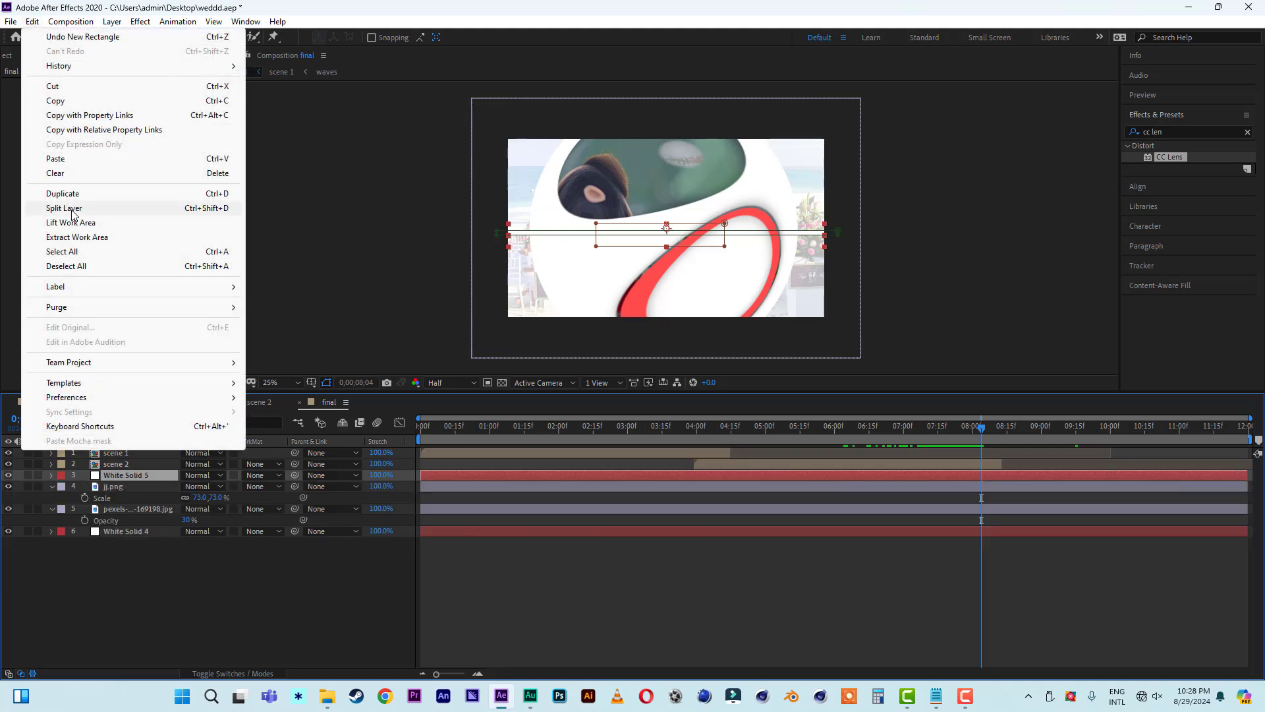
left_click(66, 208)
left_click(950, 486)
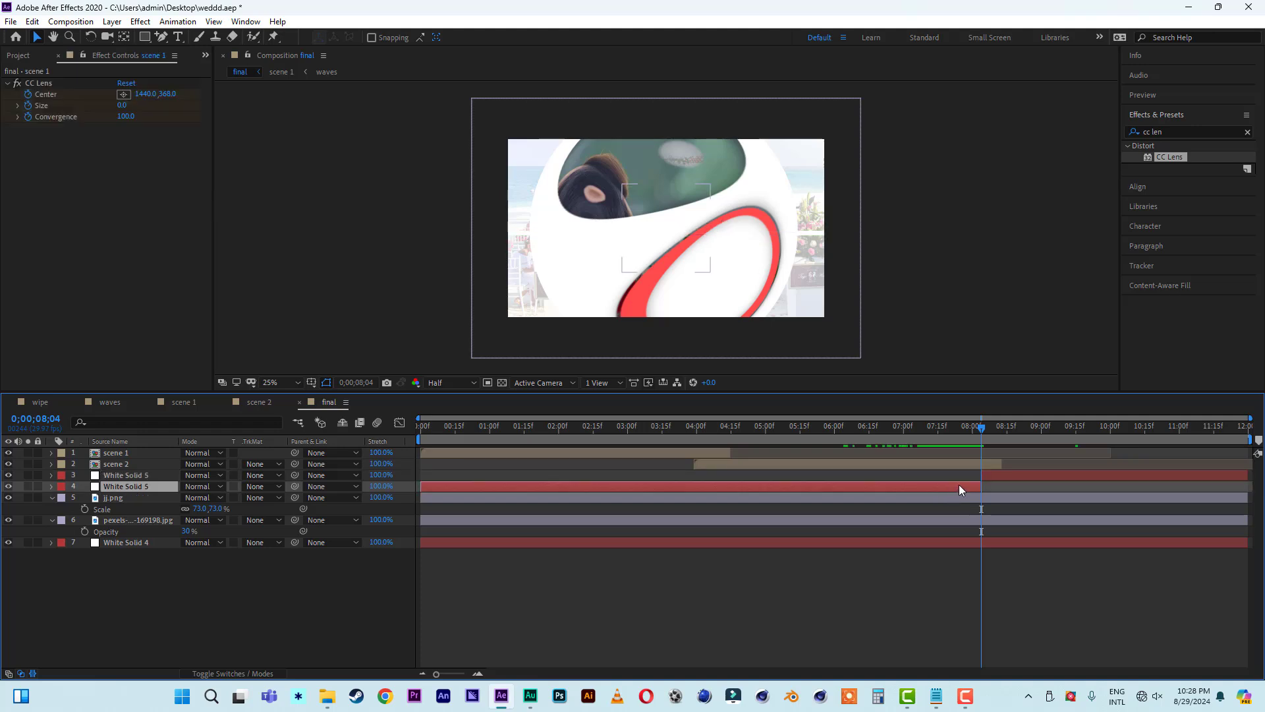
key("Delete")
Step: Duplicate the ceremony photo layer while viewing the frame at 0;00;10;18
left_click_drag(1031, 433, 1151, 433)
left_click(128, 513)
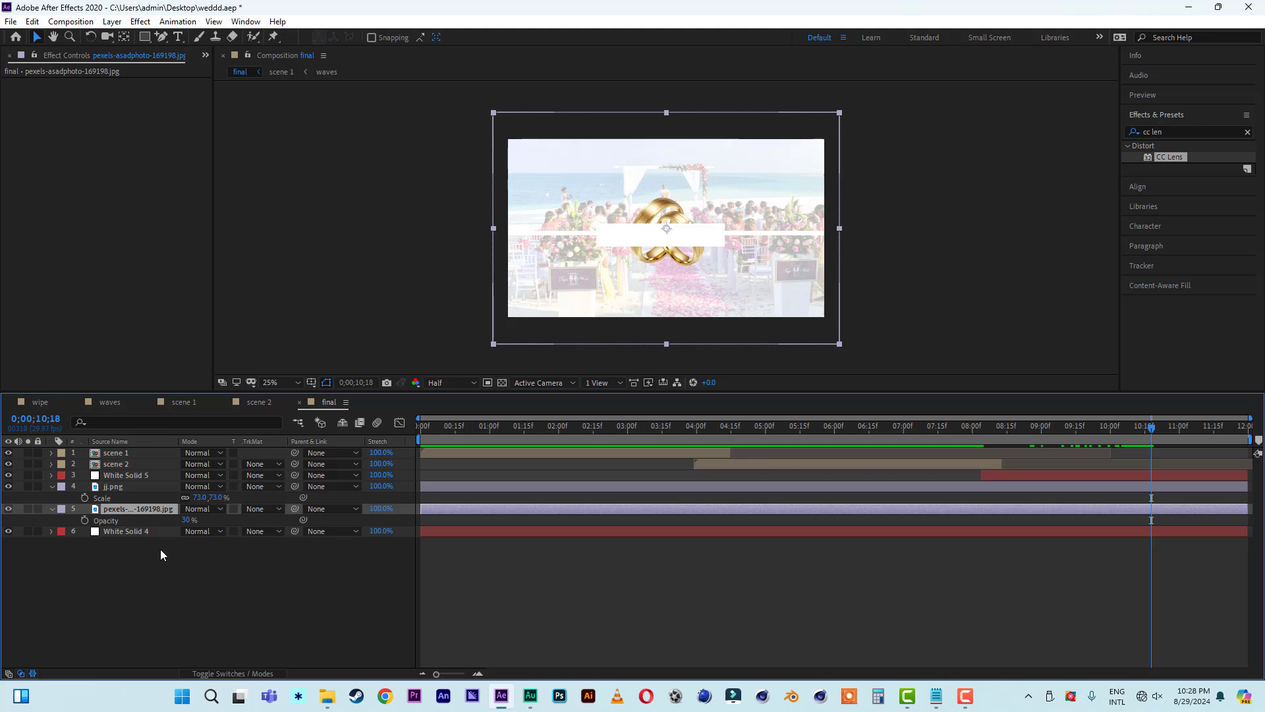
key("ctrl+d")
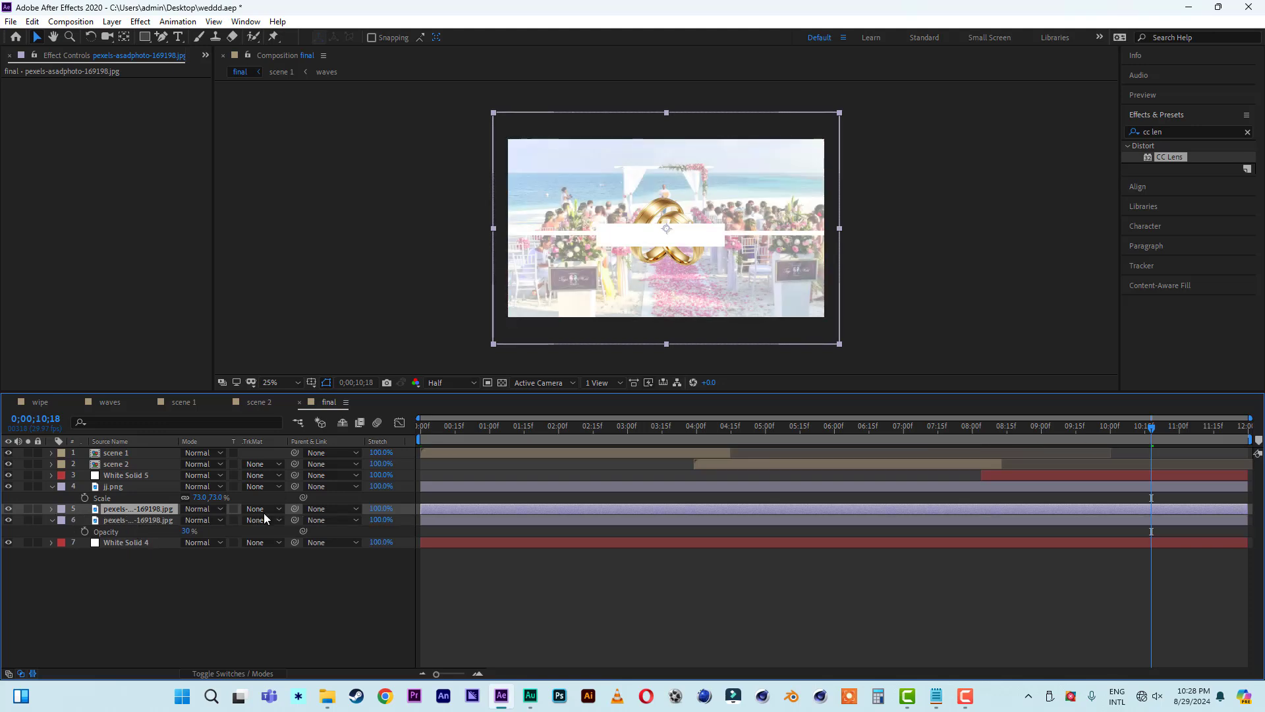
Step: Apply Linear Wipe to the duplicated ceremony photo with a wipe angle of 0° and transition completion of 49%
left_click(1179, 132)
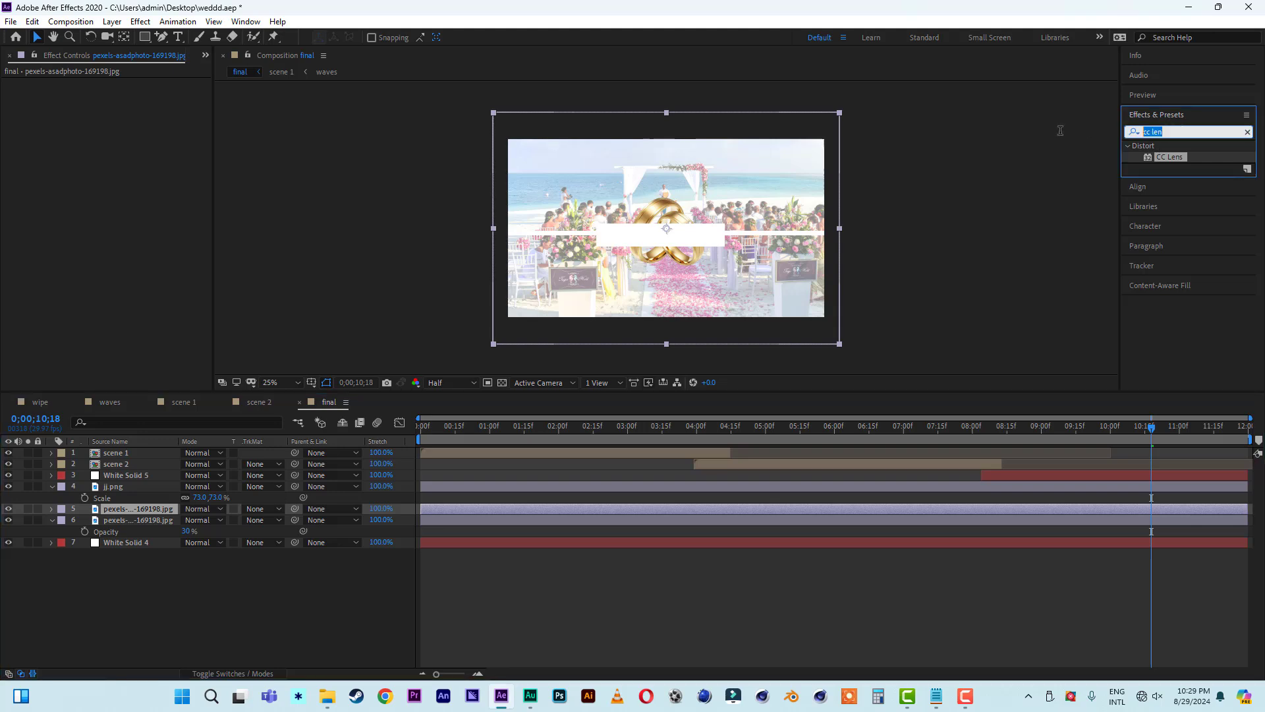
type("linear w")
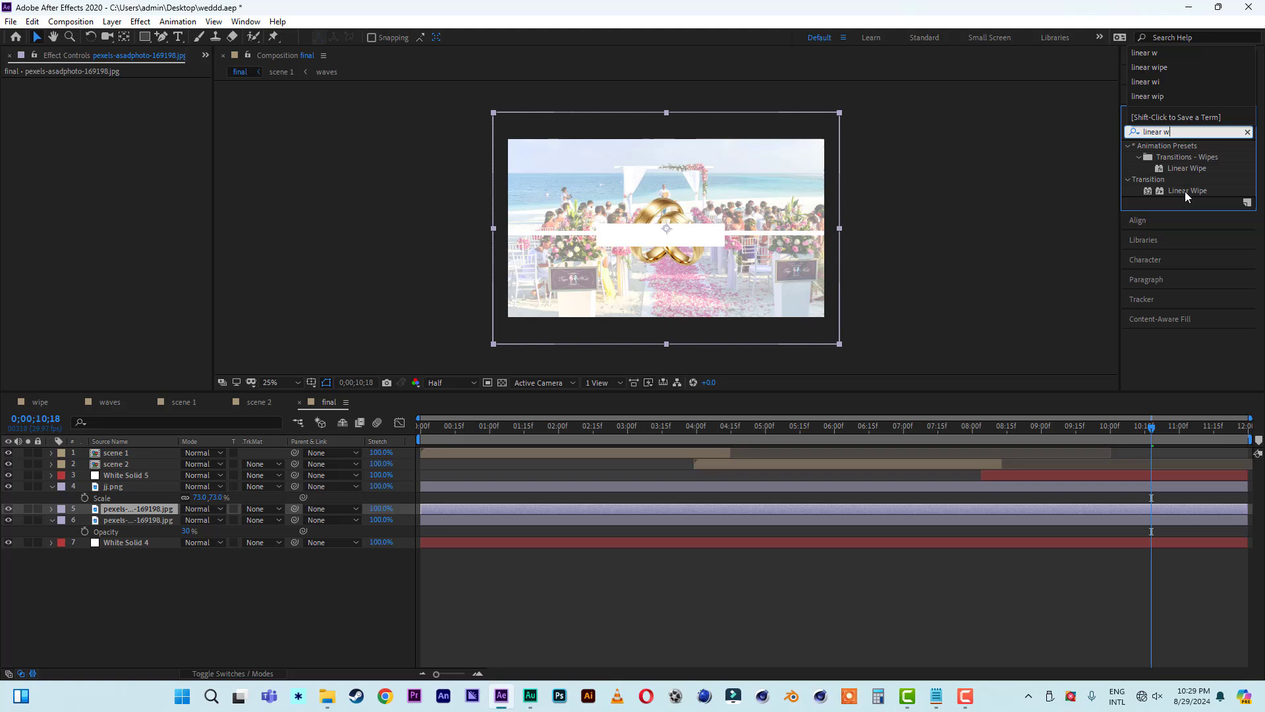
double_click(1184, 191)
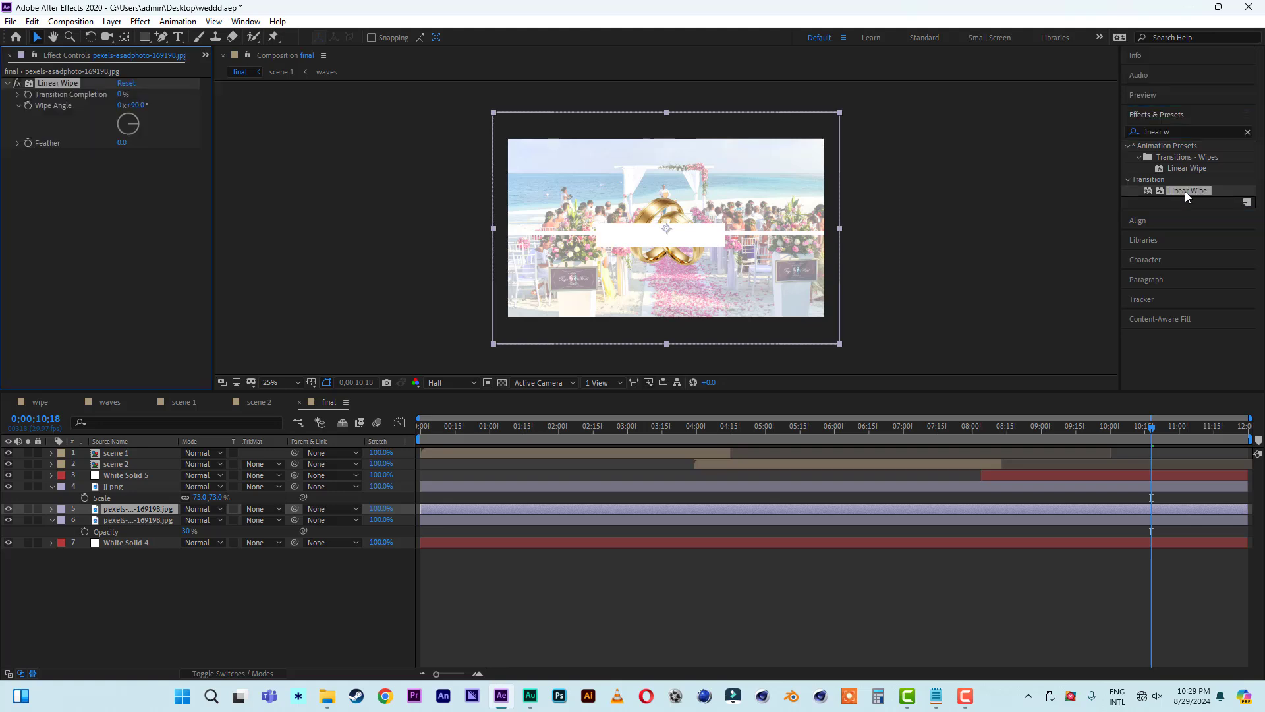
left_click(137, 106)
type("0")
key("Return")
left_click_drag(120, 96, 156, 97)
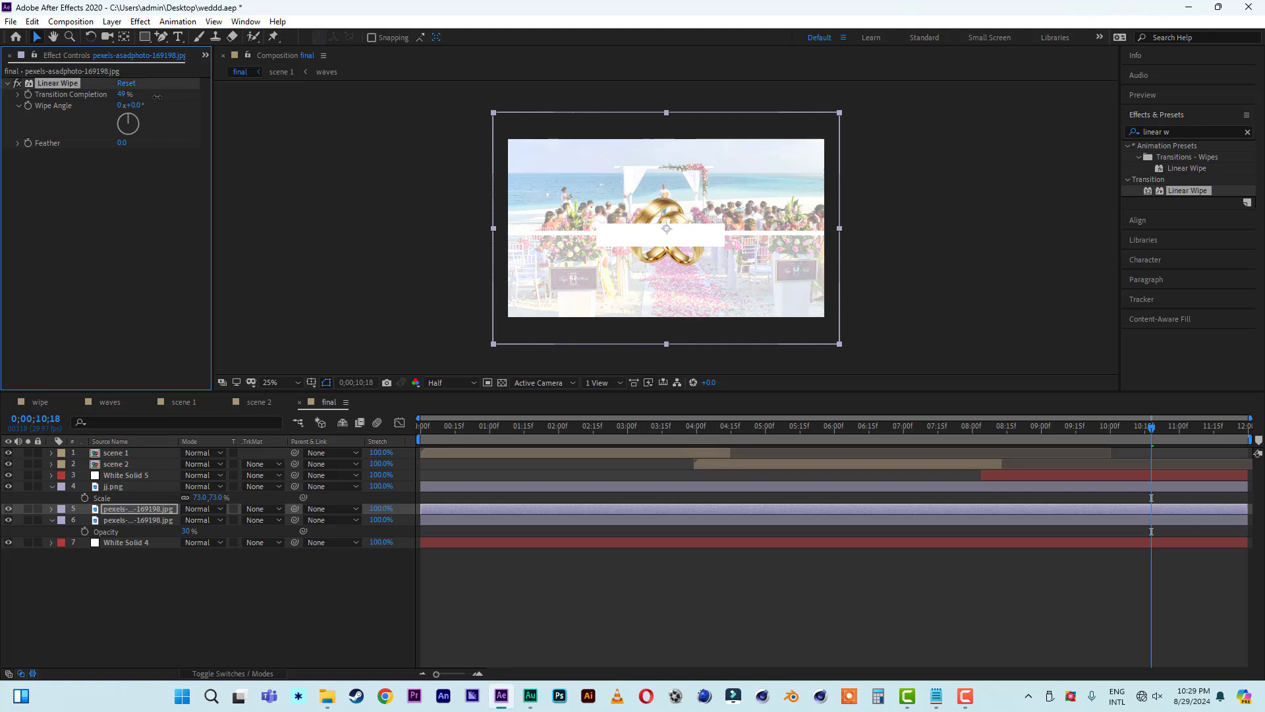
Step: Set the duplicated ceremony photo's opacity to 50%
left_click(126, 512)
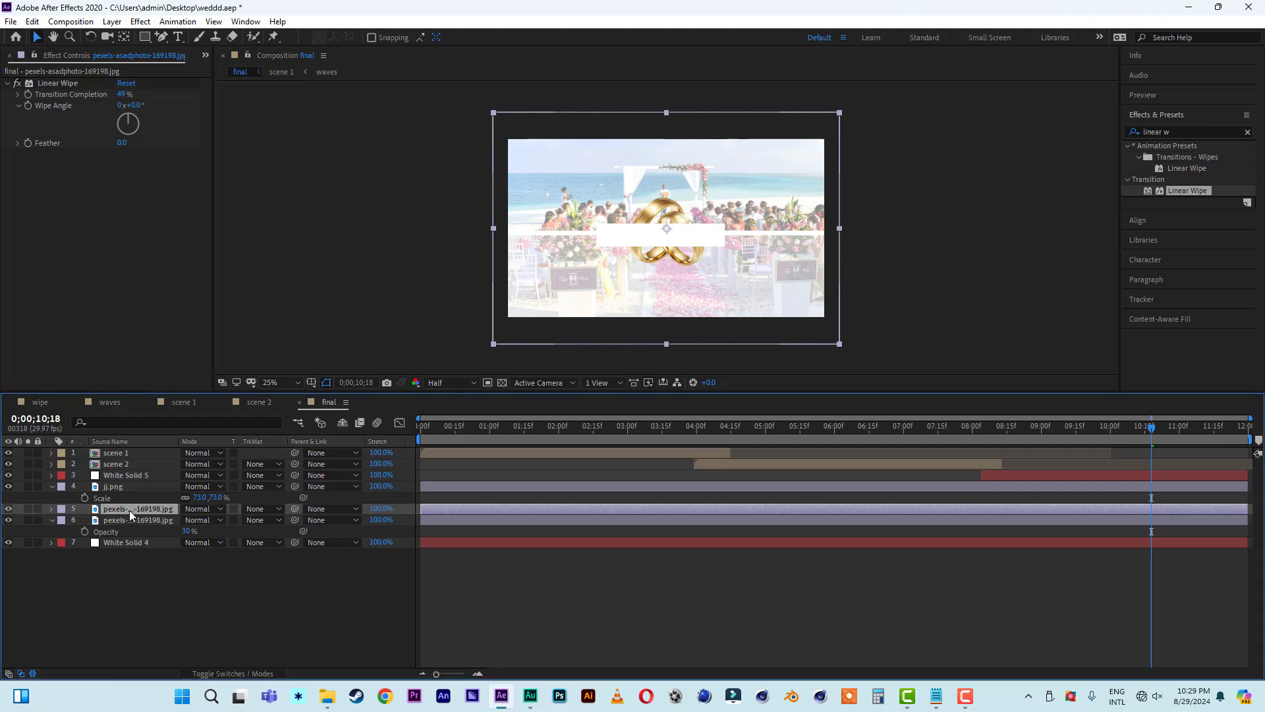
key("t")
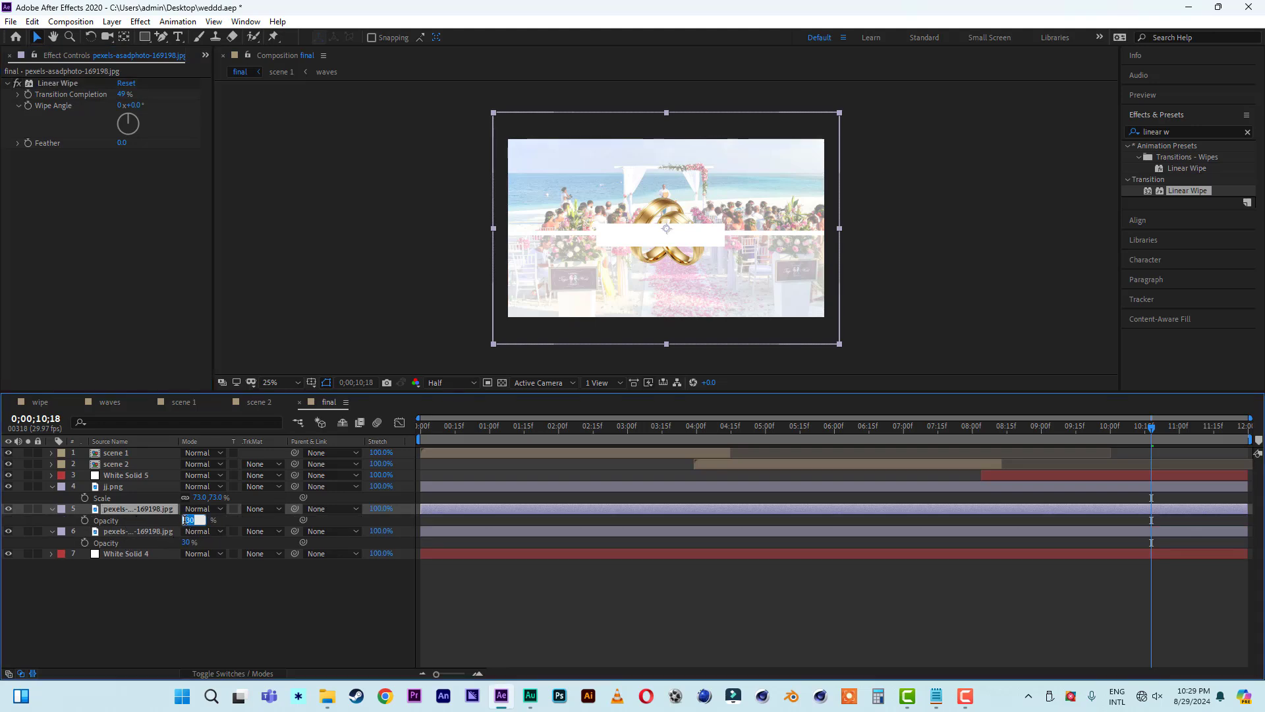
left_click(186, 524)
type("40")
left_click(205, 614)
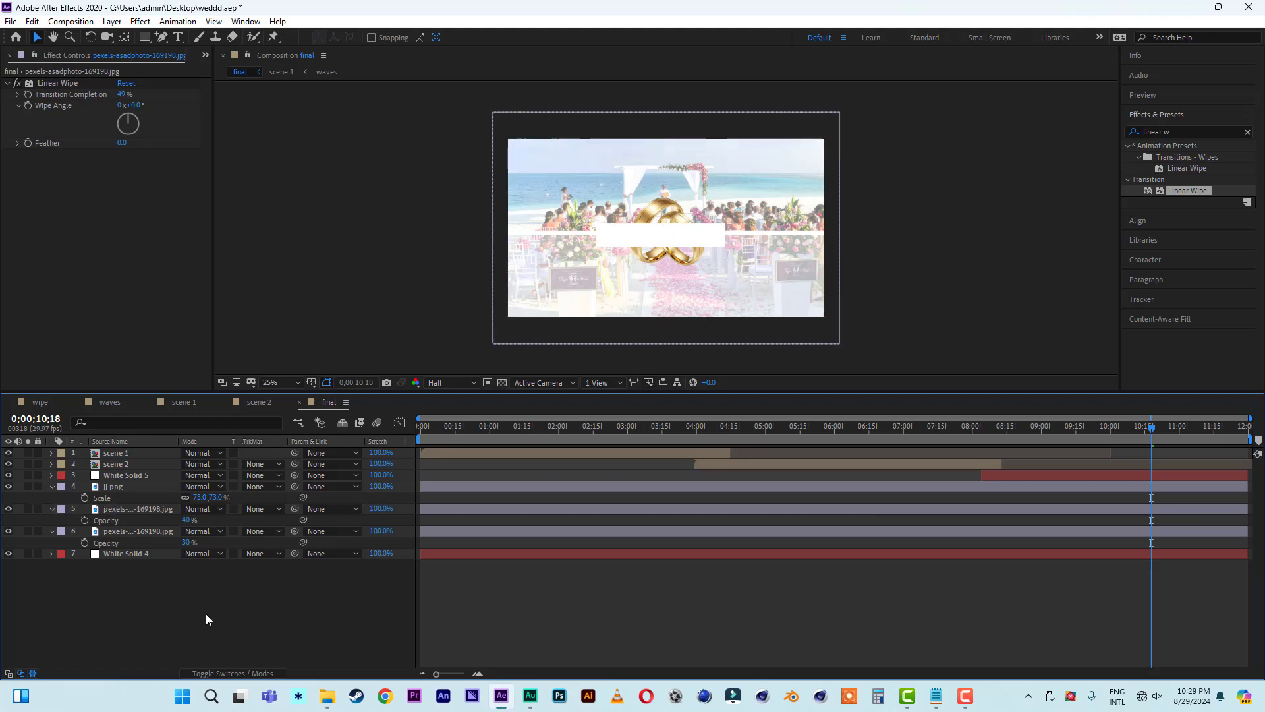
left_click(188, 522)
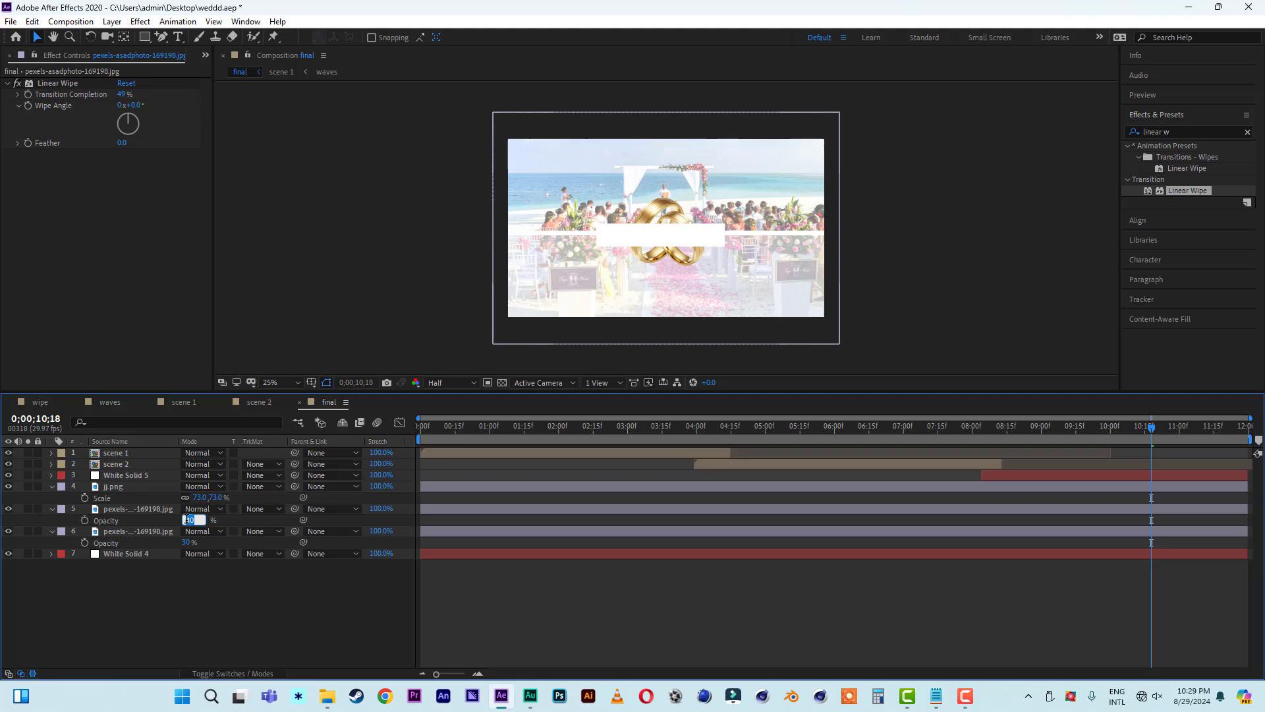
type("50")
left_click(200, 609)
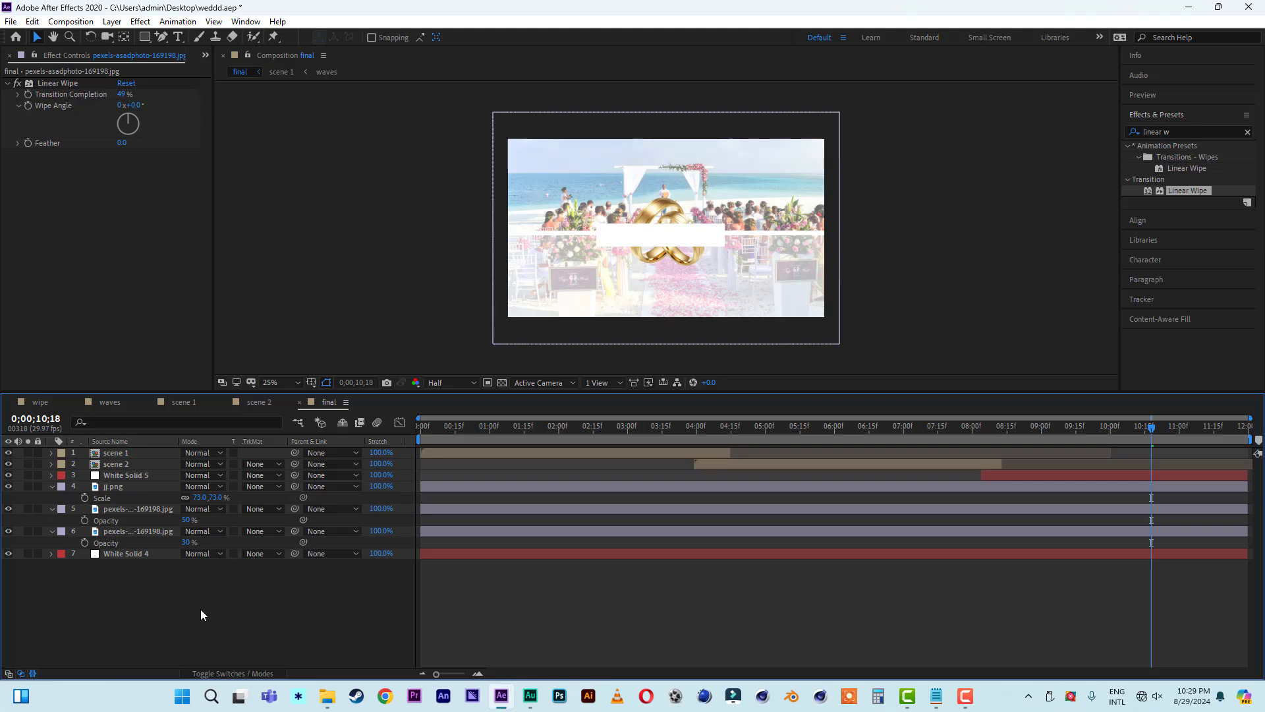
Step: Add the picture 6 composition below the masked white solid in the final timeline and shift it to cover 0;00;10;18
left_click(54, 508)
left_click(54, 521)
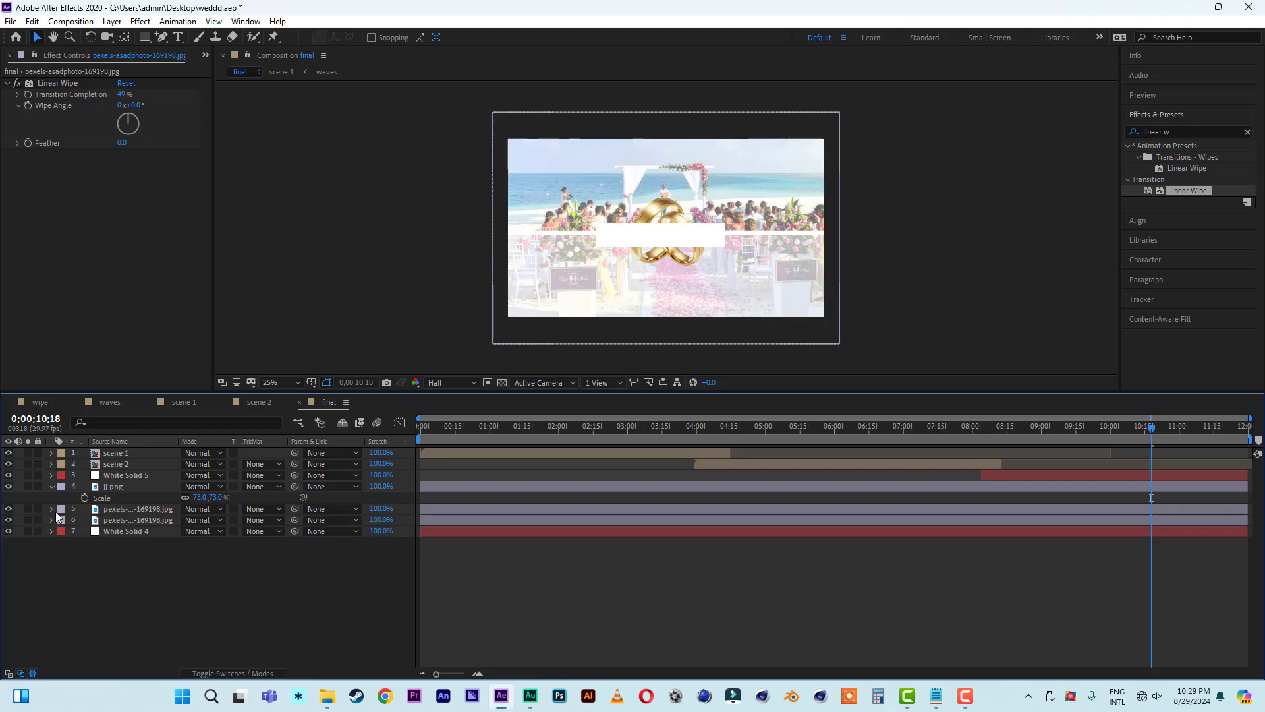
left_click(52, 487)
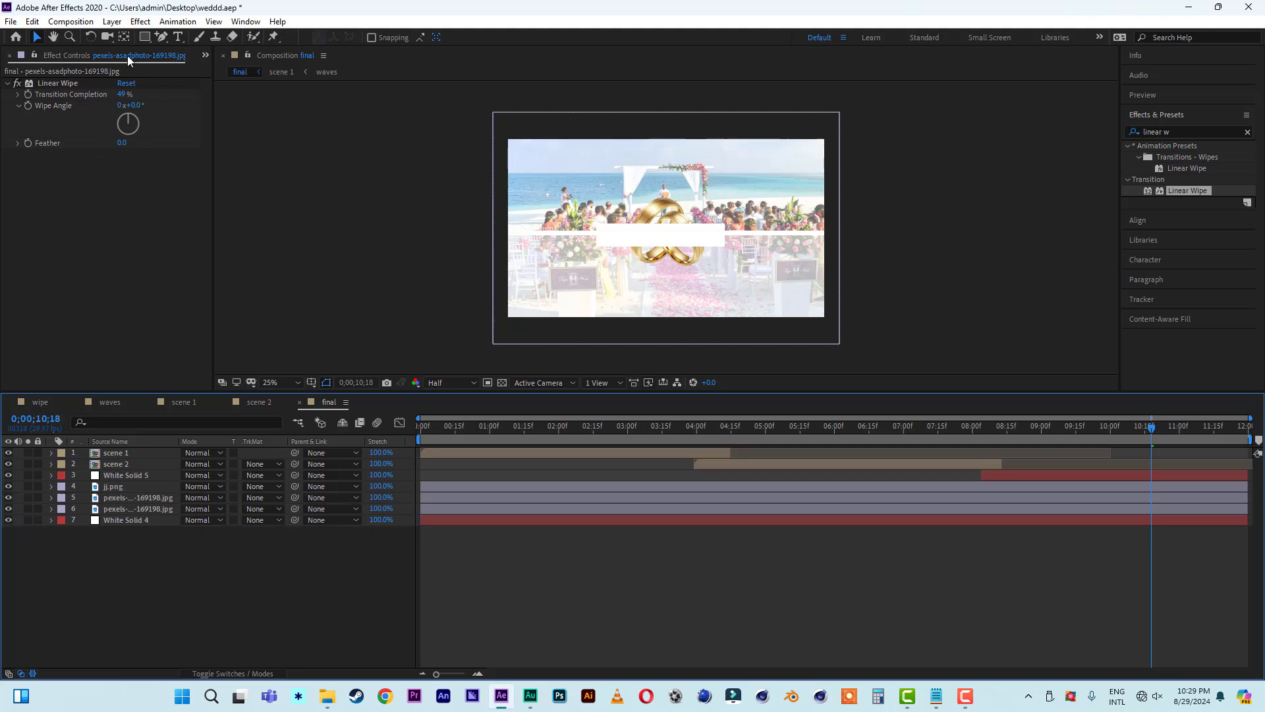
left_click(205, 57)
left_click(228, 66)
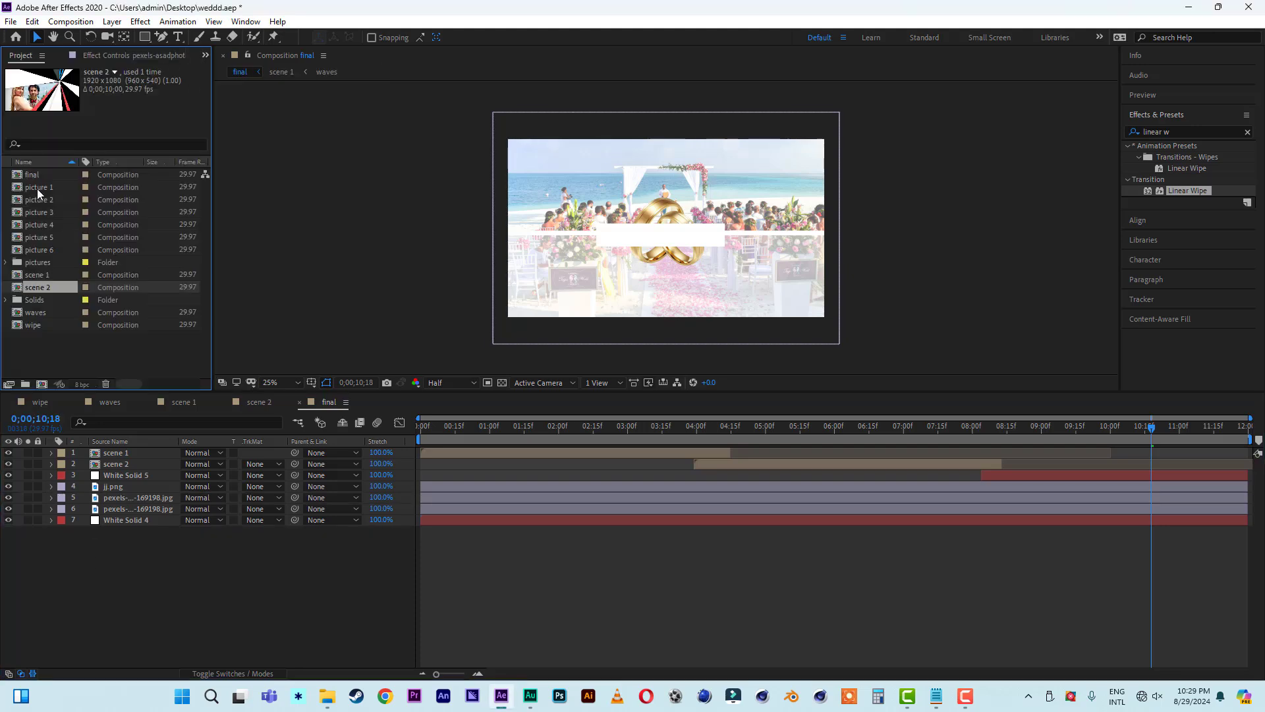
left_click(37, 189)
left_click(43, 249)
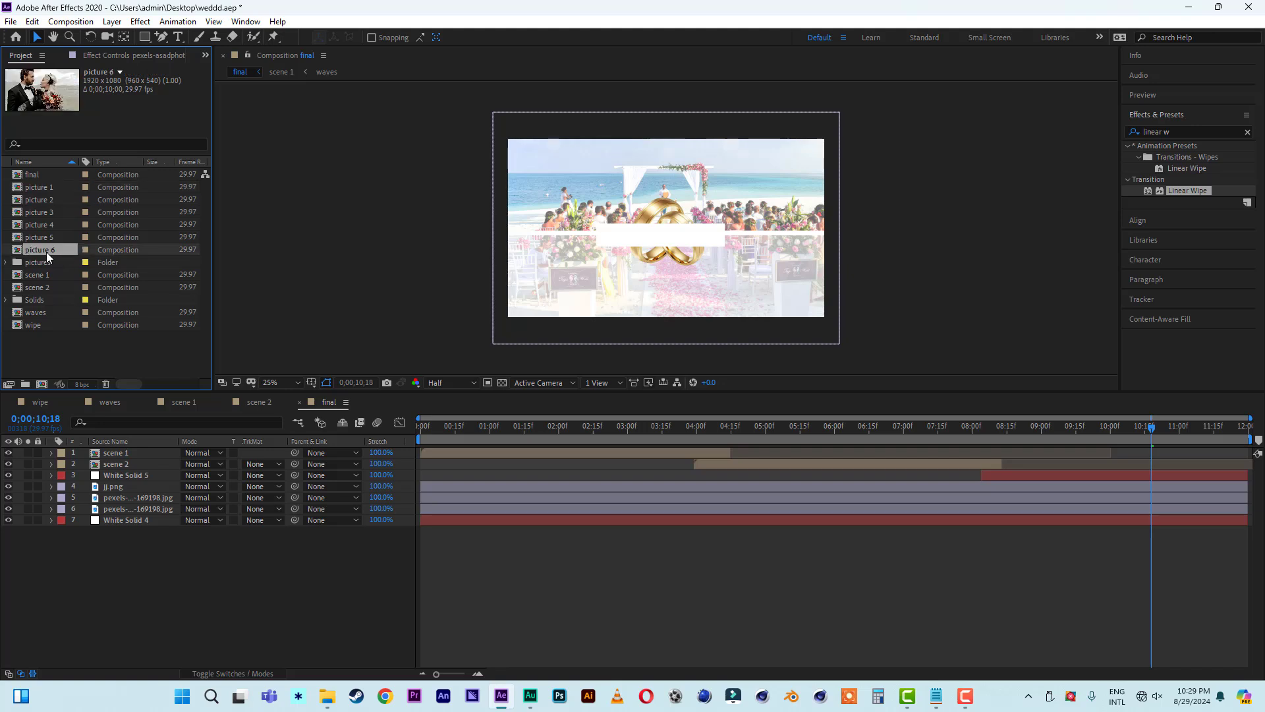
left_click_drag(46, 252, 126, 481)
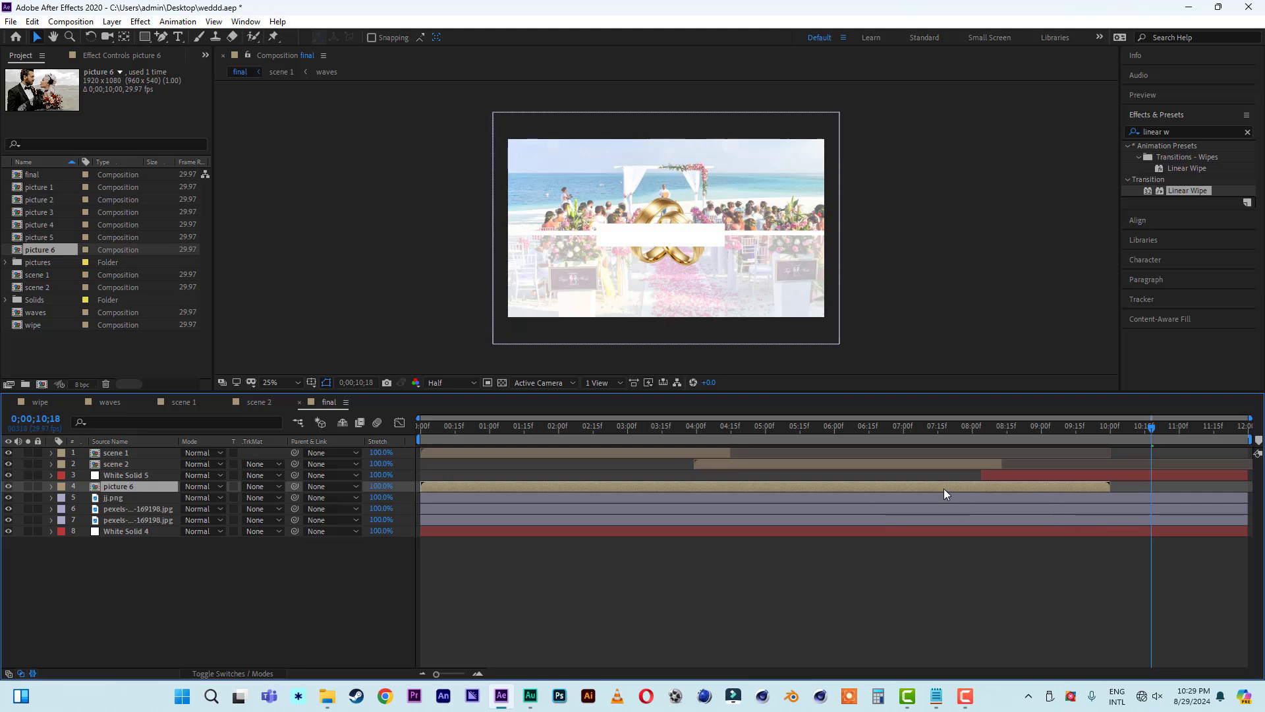
left_click_drag(943, 488, 1150, 488)
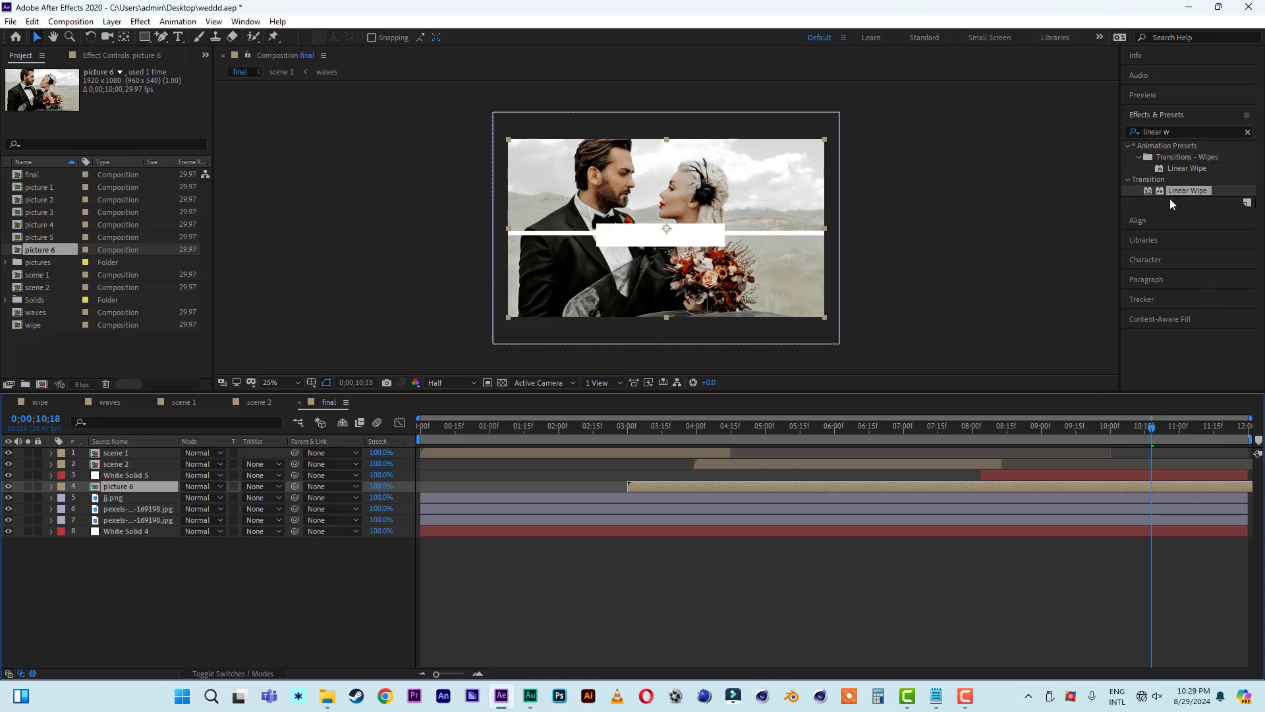
Step: Apply Linear Wipe to picture 6 with a wipe angle of 0° and transition completion of 48%
double_click(1188, 190)
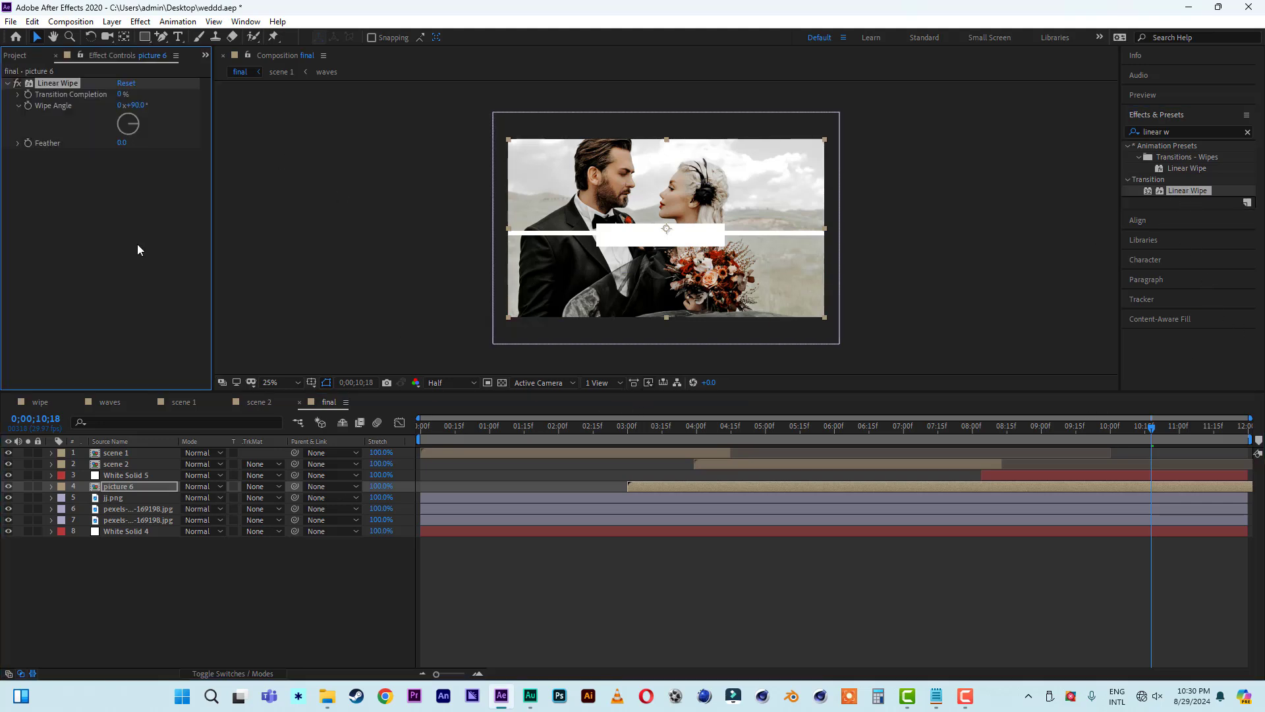
left_click(128, 116)
left_click_drag(122, 94, 153, 97)
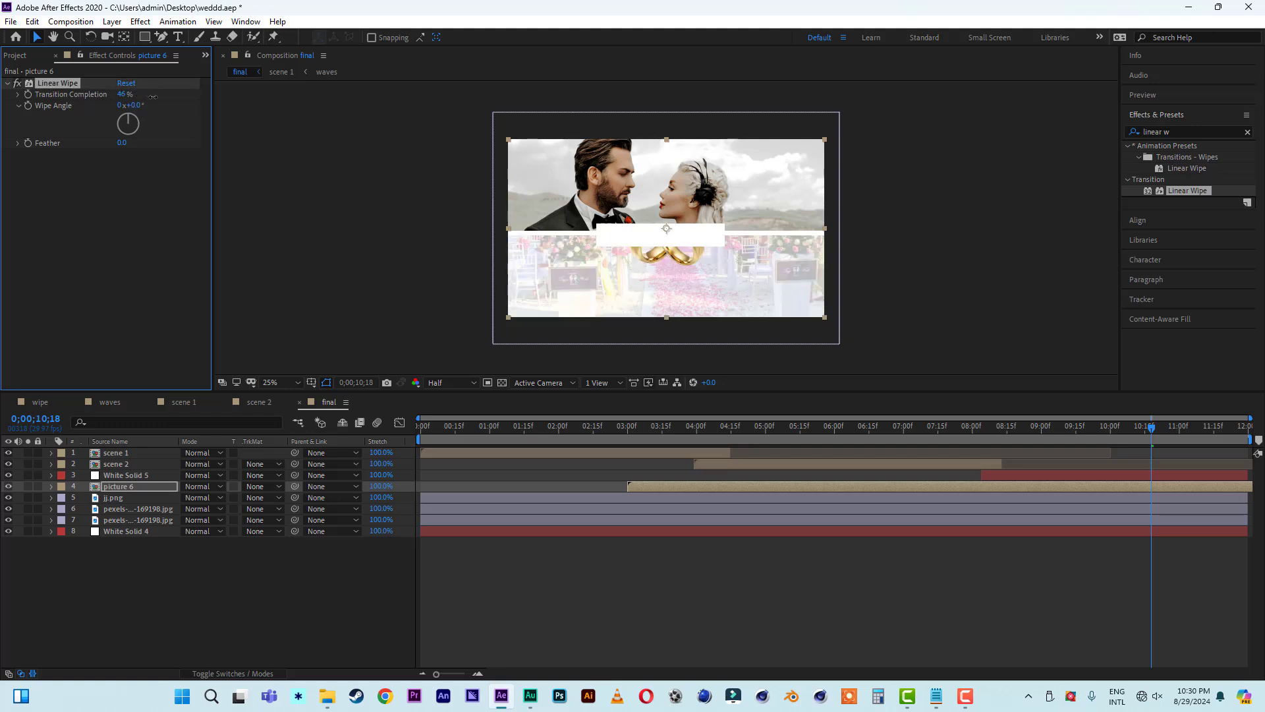
Step: Split the picture 6 layer at 0;00;08;02 and delete its earlier part
left_click_drag(980, 429, 979, 431)
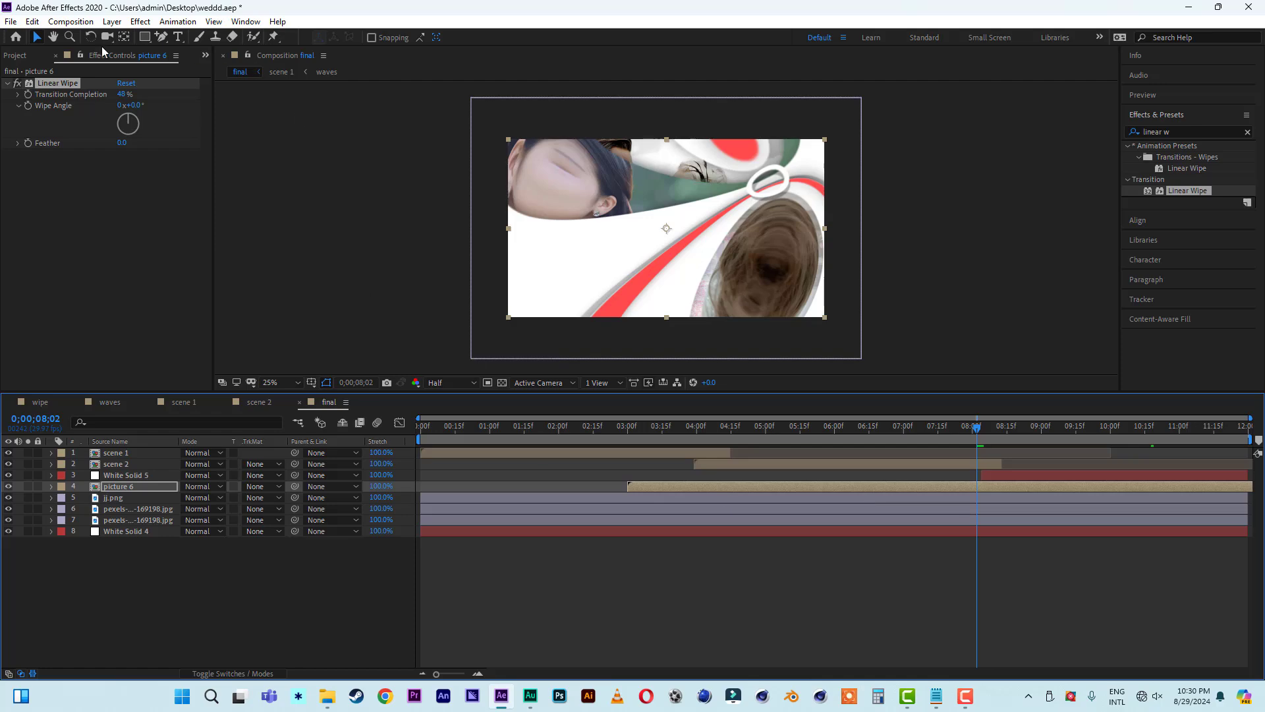
left_click(27, 22)
left_click(53, 209)
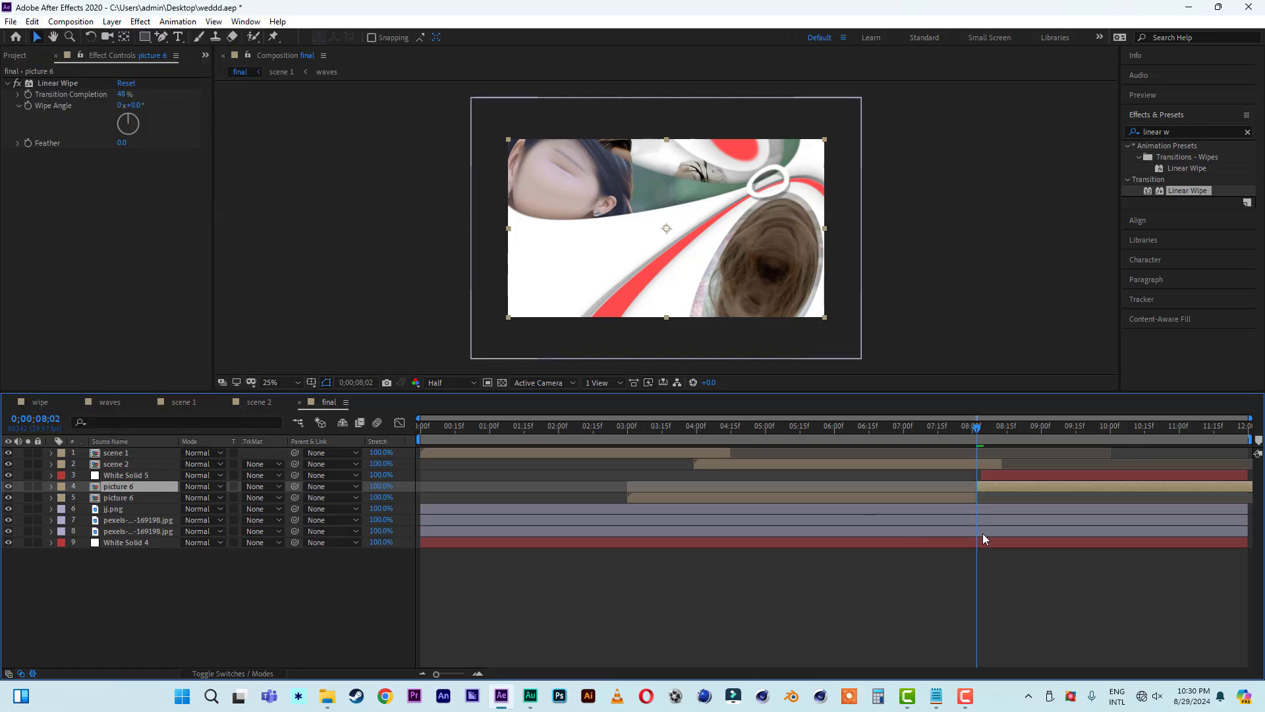
left_click(972, 498)
key("Delete")
Step: At 0;00;10;17, add the text "Our Wedding Ceremony" on two lines centred below the rings
left_click_drag(991, 427, 1153, 433)
key("ctrl+t")
left_click(627, 278)
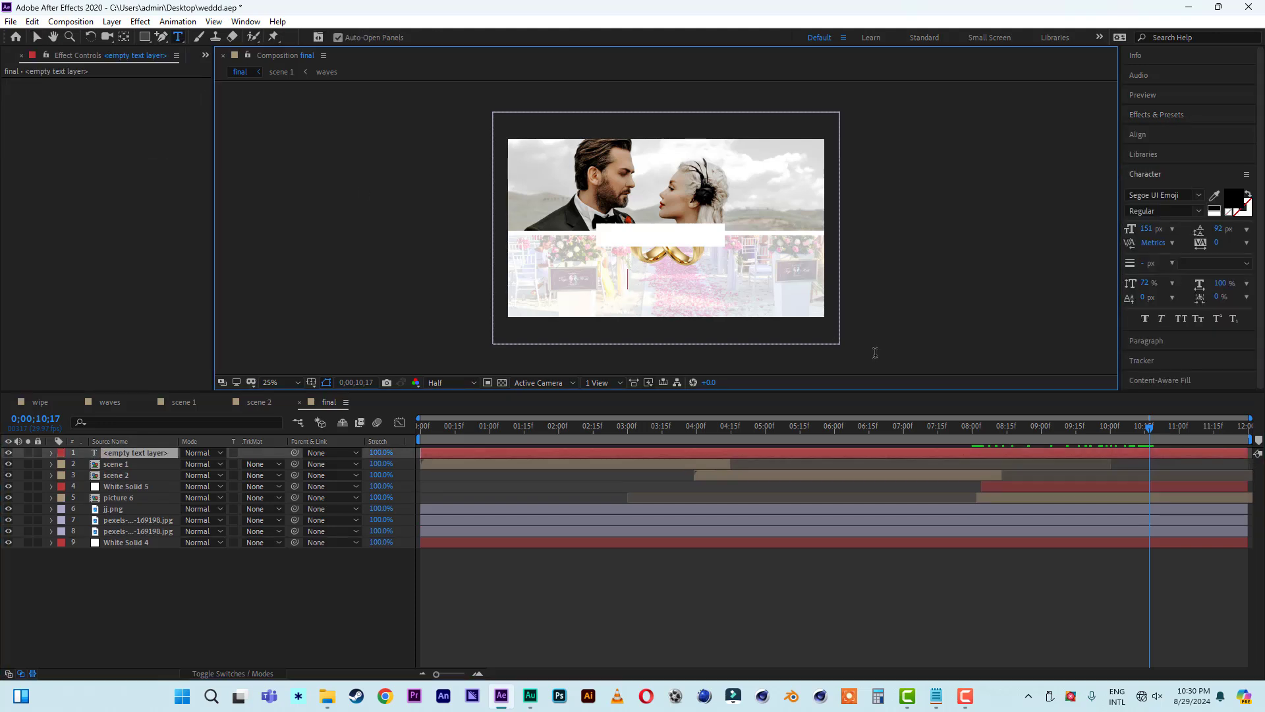
type("Our W")
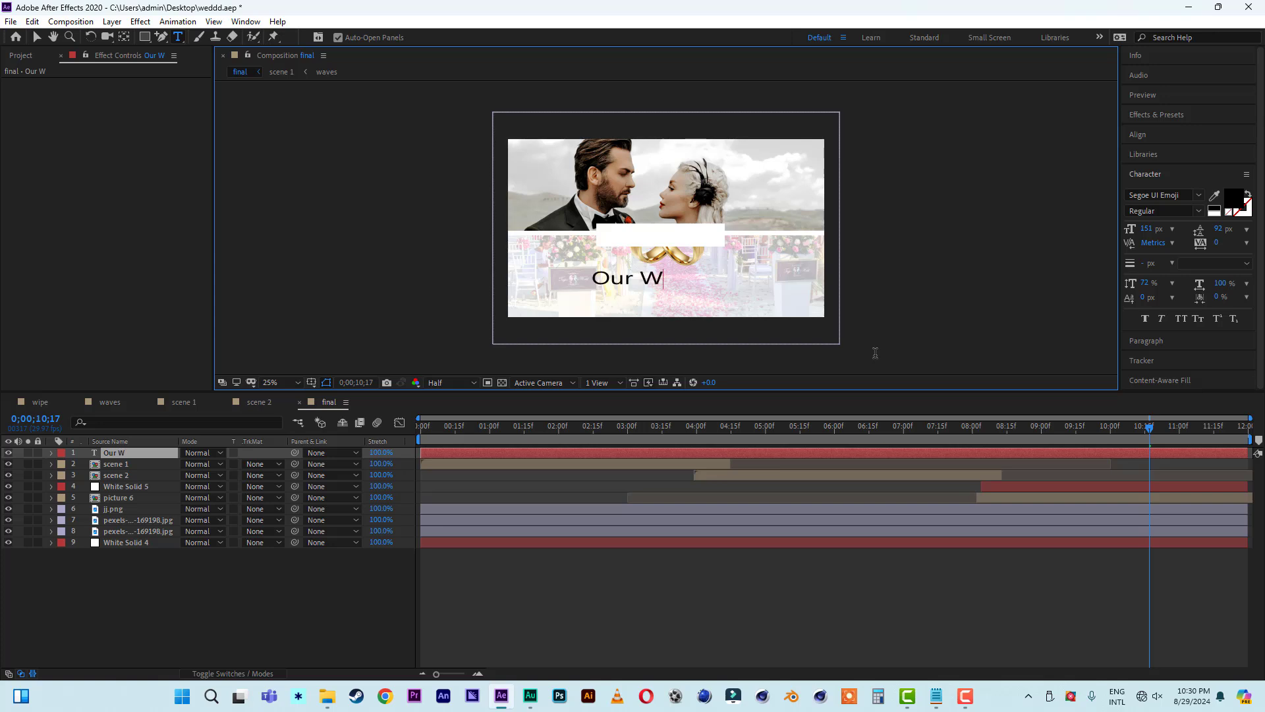
type("edding Ceremony")
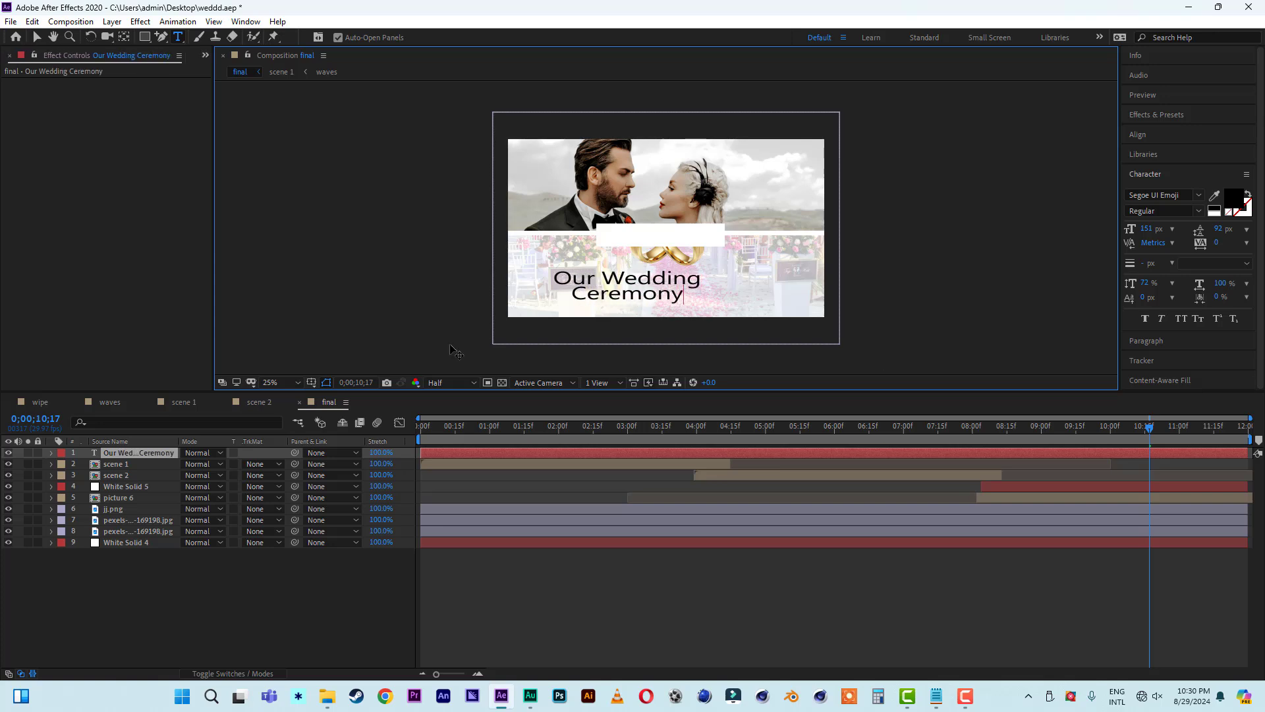
key("Escape")
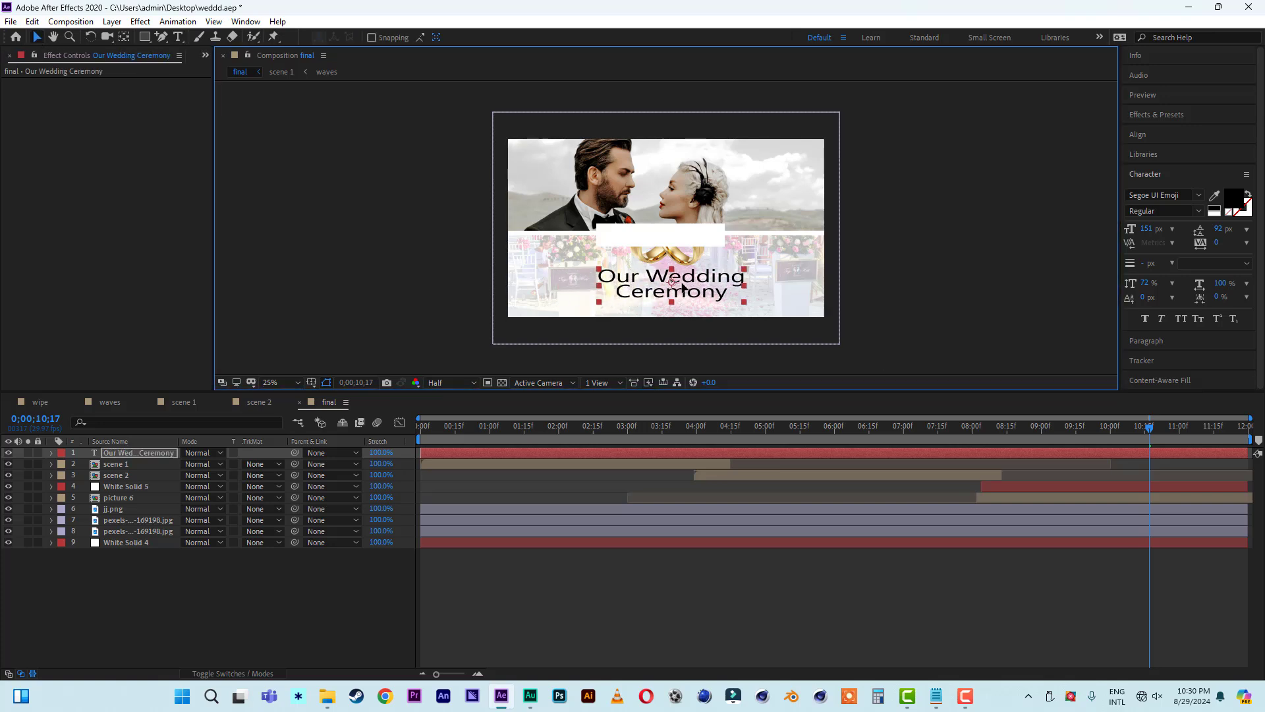
Step: Format the wedding ceremony title in all caps with the Bebas font
left_click(1181, 318)
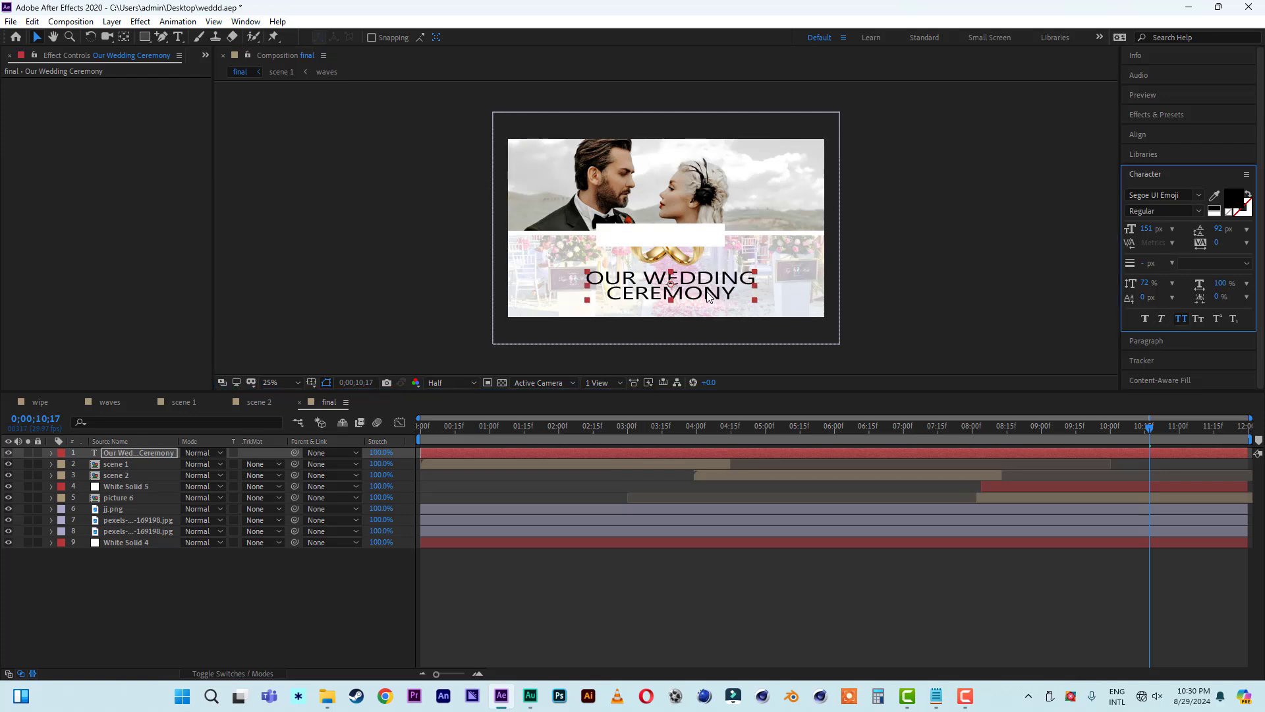
left_click(1198, 194)
type("beb")
key("Return")
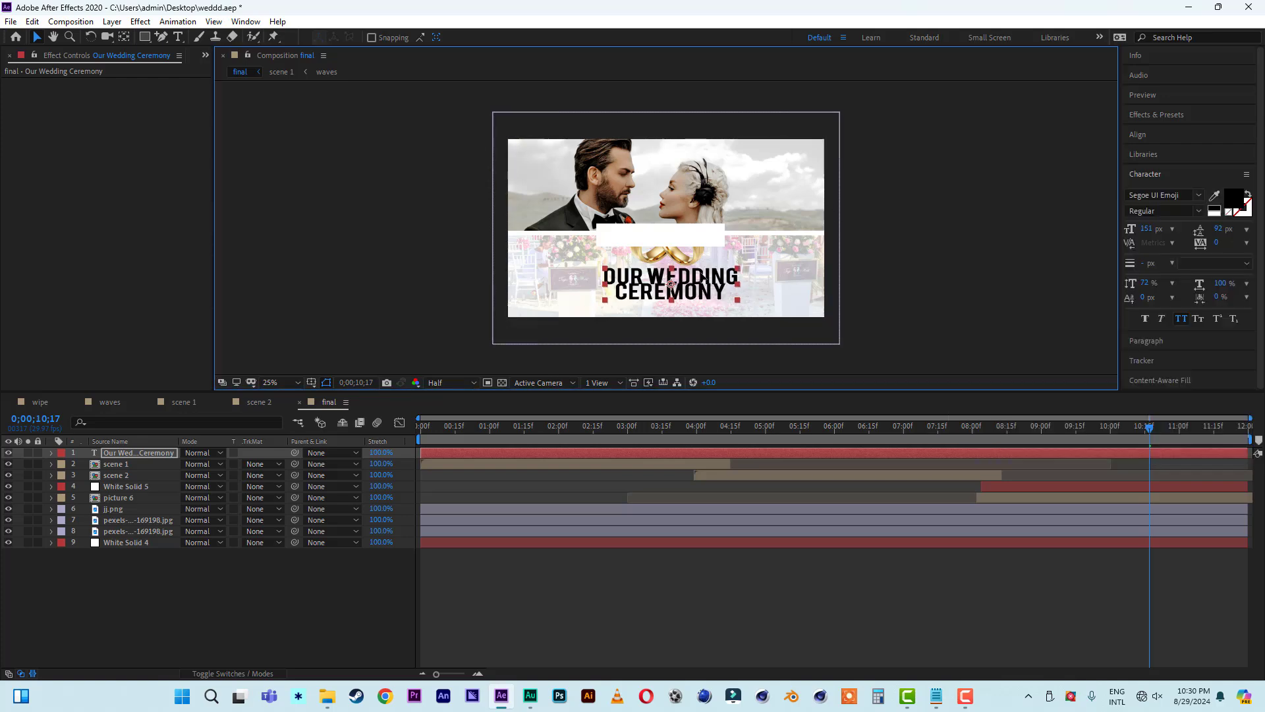
Step: Set the title's "OUR WEDDING" line to 115 px with 101 px leading and nudge the title slightly to the left
scroll(662, 287, "up", 2)
left_click(53, 38)
left_click_drag(777, 288, 775, 186)
left_click(36, 38)
double_click(606, 224)
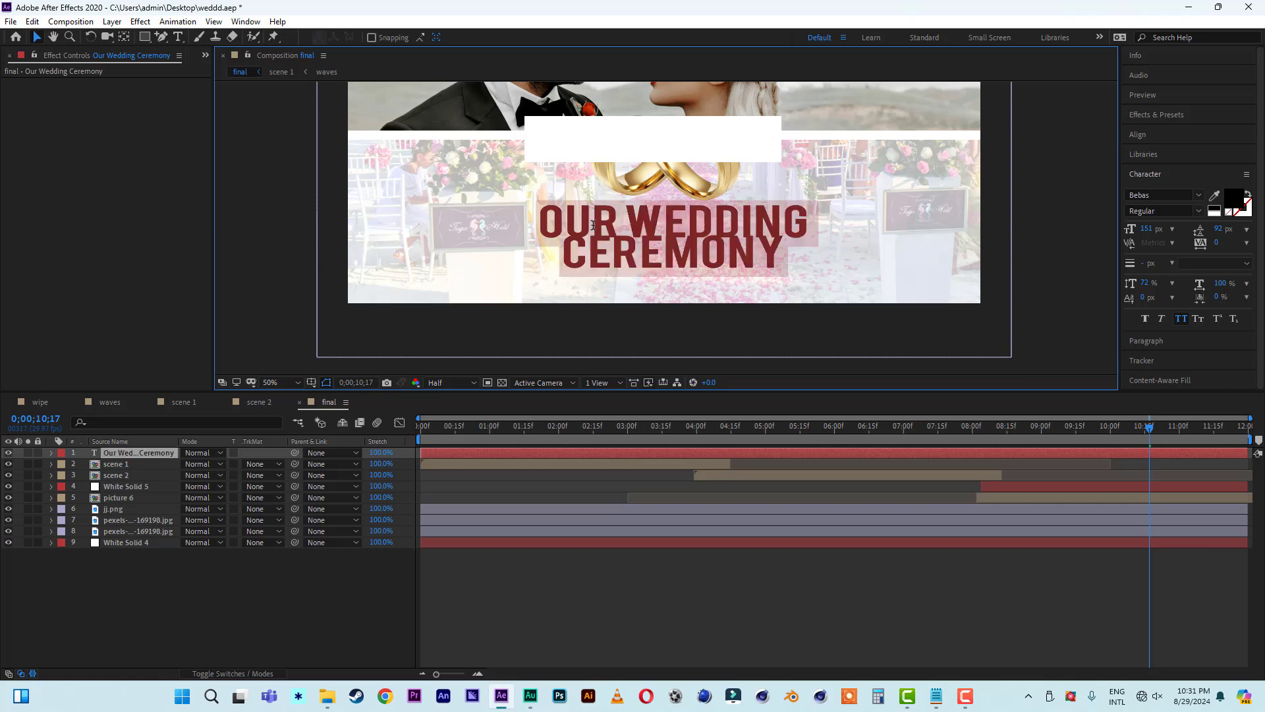
left_click_drag(541, 219, 817, 220)
left_click_drag(1150, 230, 1128, 229)
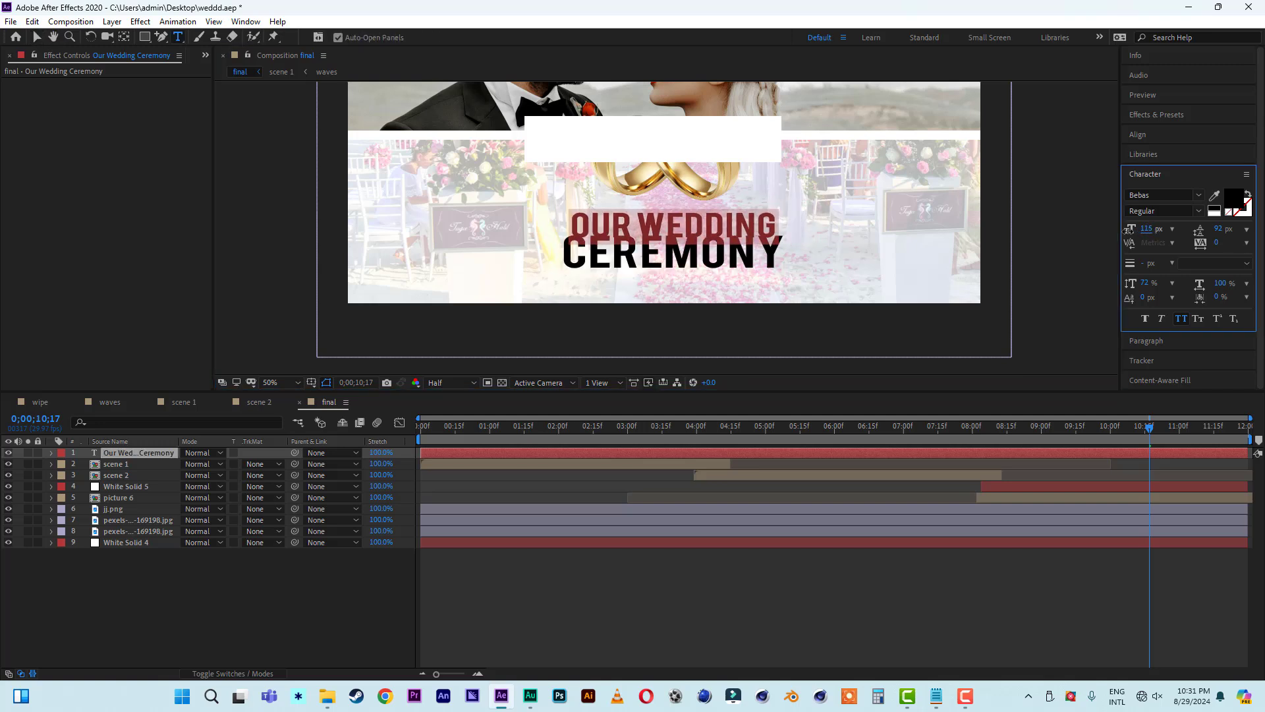
left_click(36, 38)
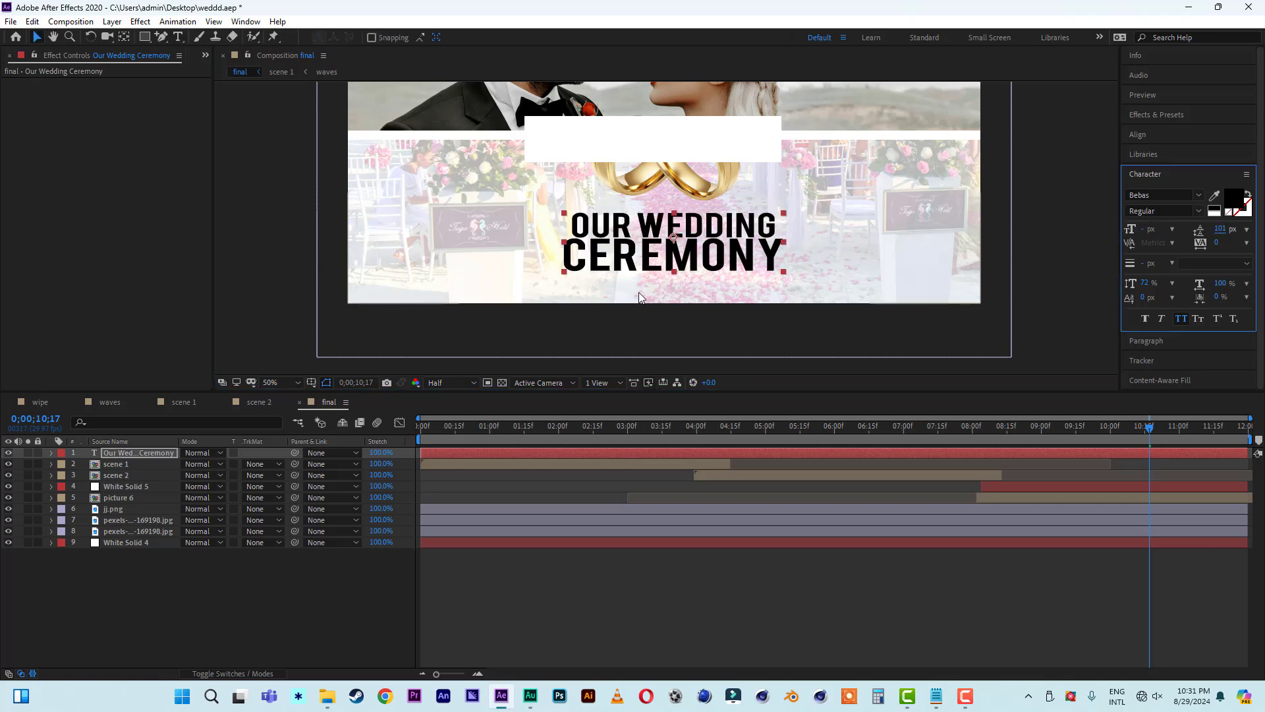
scroll(668, 230, "down", 2)
left_click_drag(671, 230, 660, 228)
left_click(989, 266)
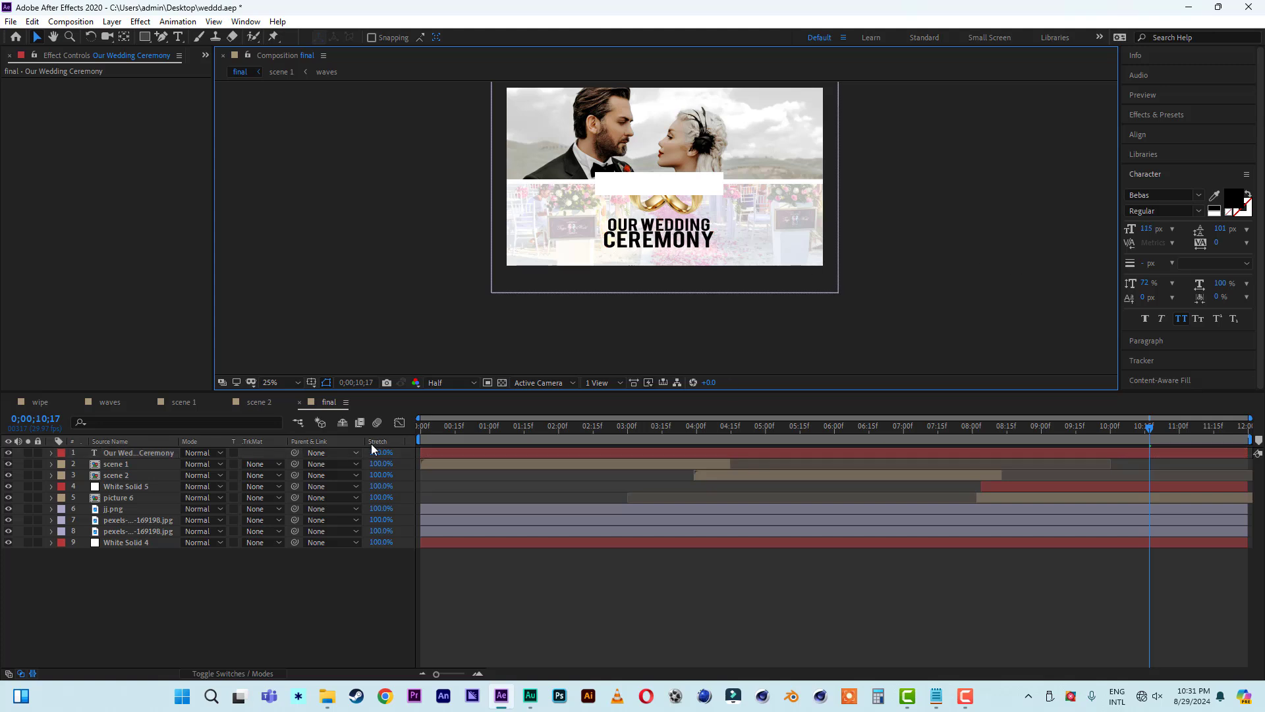
Step: Fit the composition in the viewer and add a text layer with the couple's first names joined by an ampersand
left_click(281, 383)
left_click(278, 391)
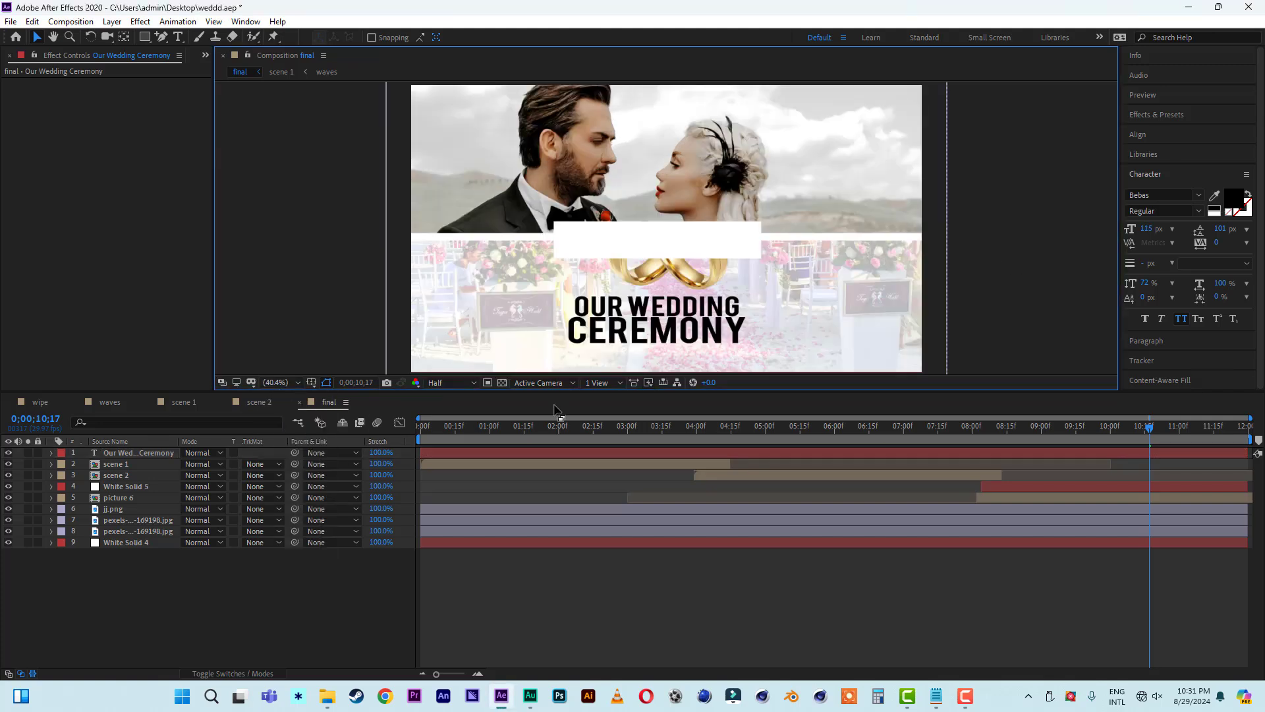
key("ctrl+t")
left_click(604, 234)
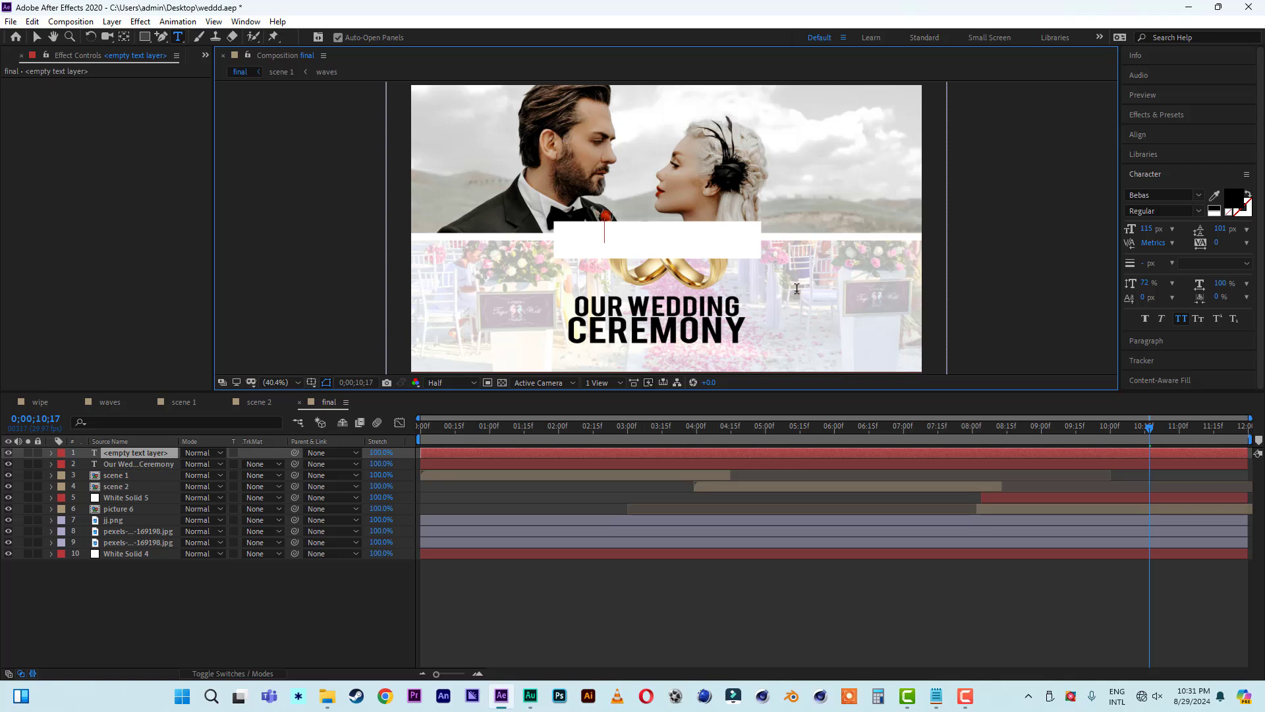
type("david")
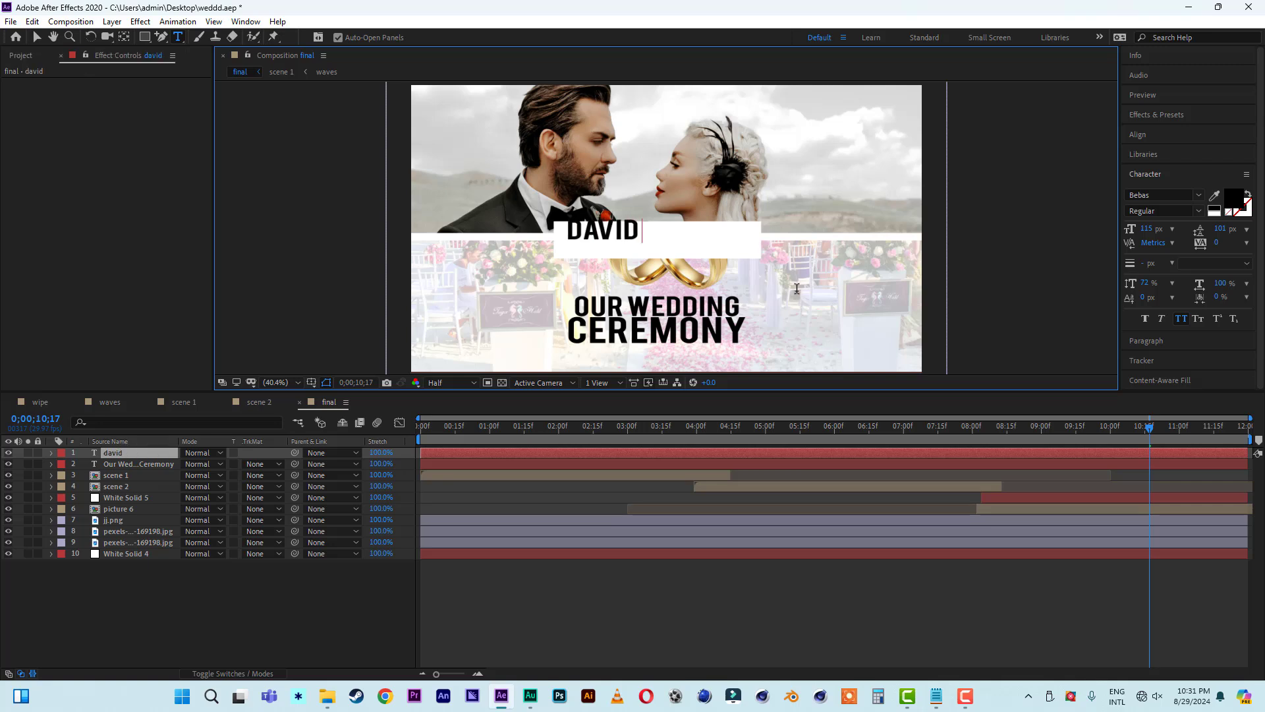
type(" &jax")
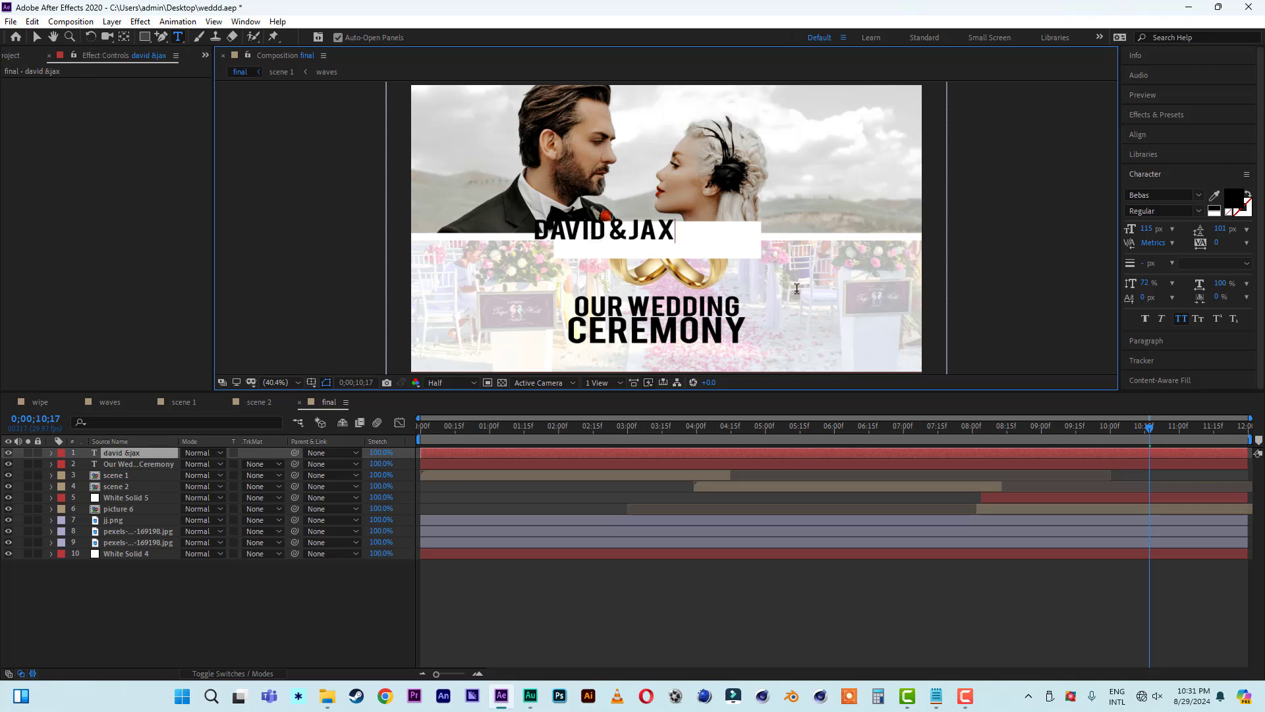
key("BackSpace")
type("zi")
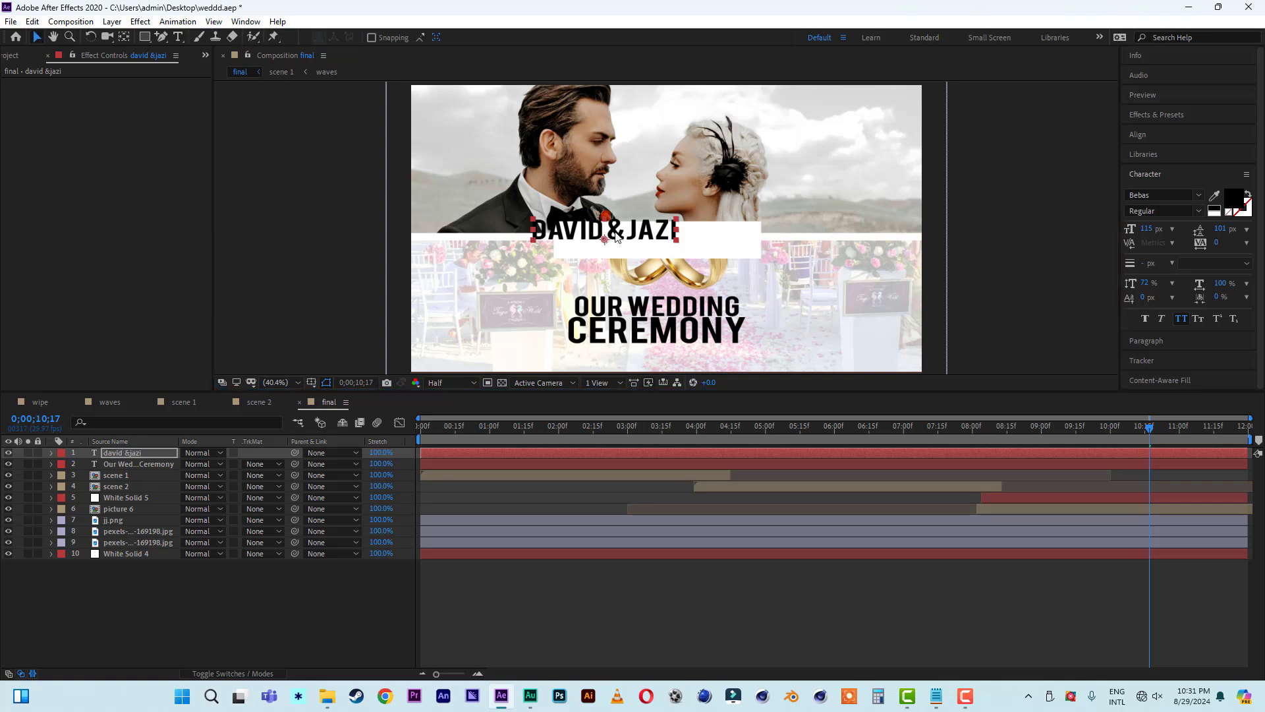
Step: Set the couple's names in the Black Jack font without all caps and place them on the white banner
left_click(37, 37)
left_click(1160, 195)
left_click(1168, 350)
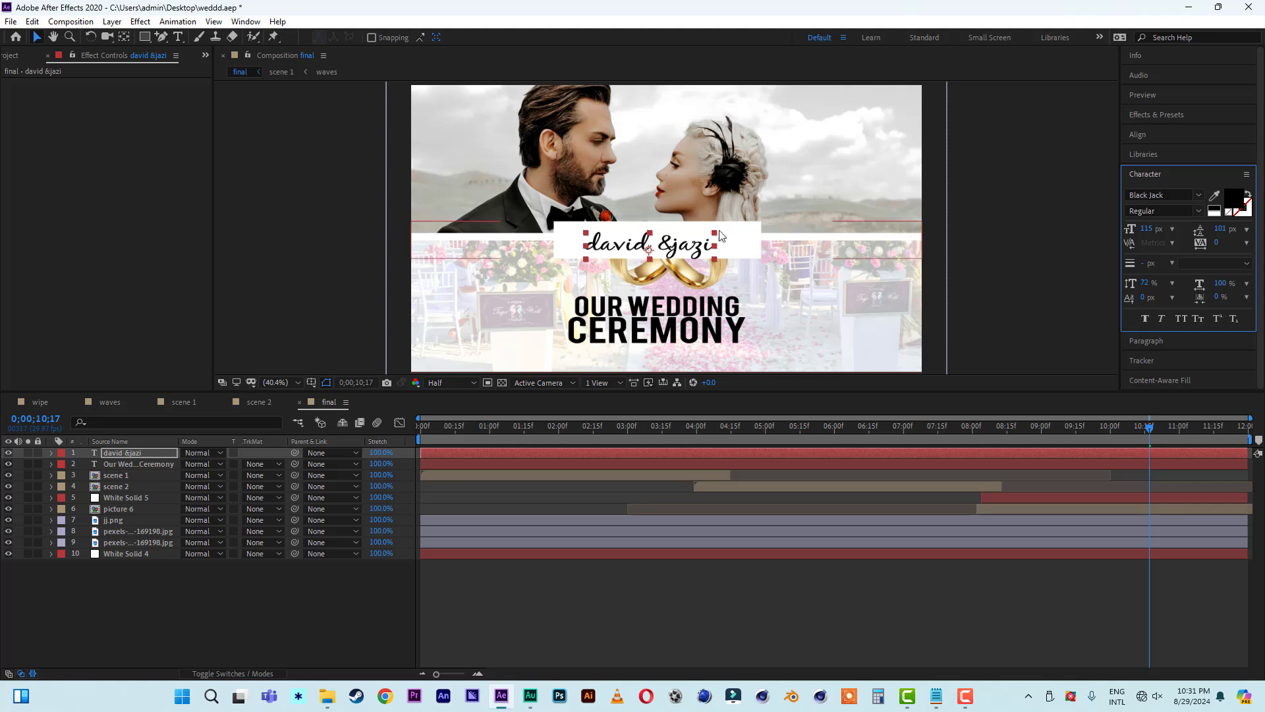
Step: Insert a space after the ampersand in the couple's names and enlarge the text to 142 px, centred on the banner
double_click(649, 243)
left_click(676, 245)
left_click(35, 38)
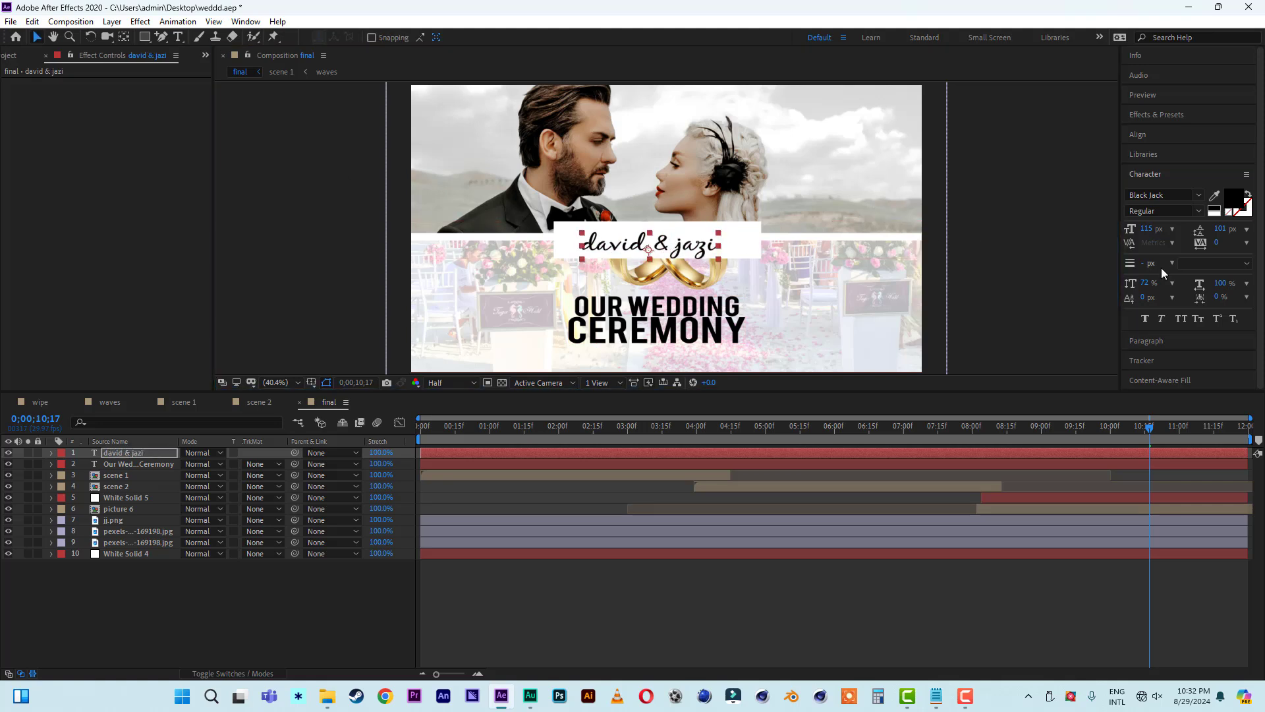
left_click_drag(1147, 229, 1164, 228)
left_click_drag(668, 249, 675, 246)
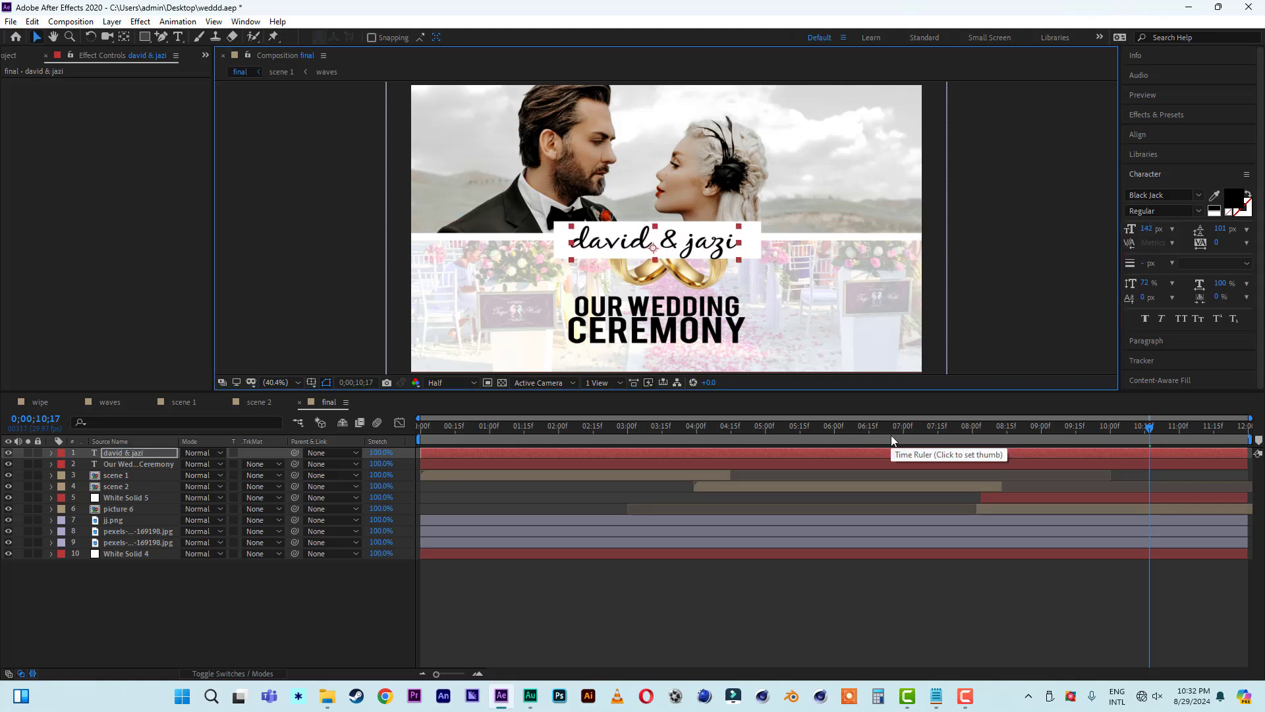
Step: Move both text layers below scene 2, split them at 0;00;08;02 and delete their earlier parts
left_click(156, 464, "shift")
left_click_drag(156, 464, 152, 492)
left_click(974, 428)
left_click(976, 430)
left_click(32, 22)
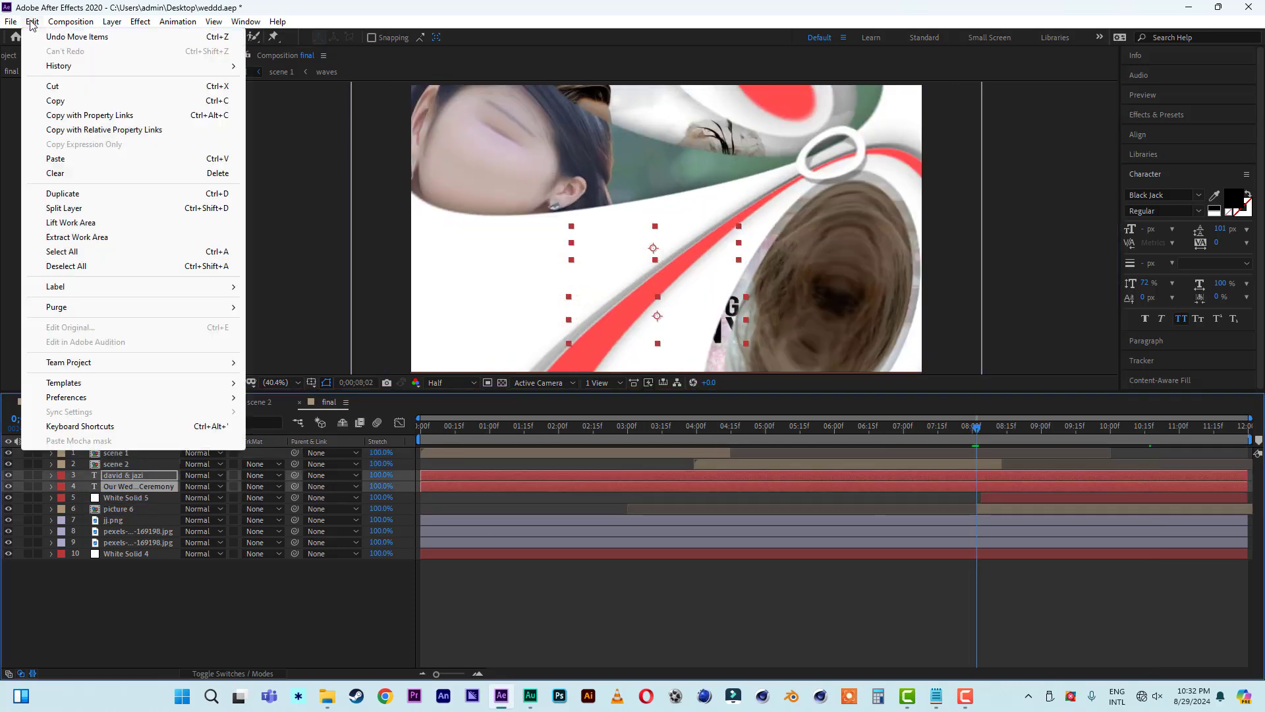
left_click(73, 208)
left_click(958, 488)
key("Delete")
left_click(951, 494)
key("Delete")
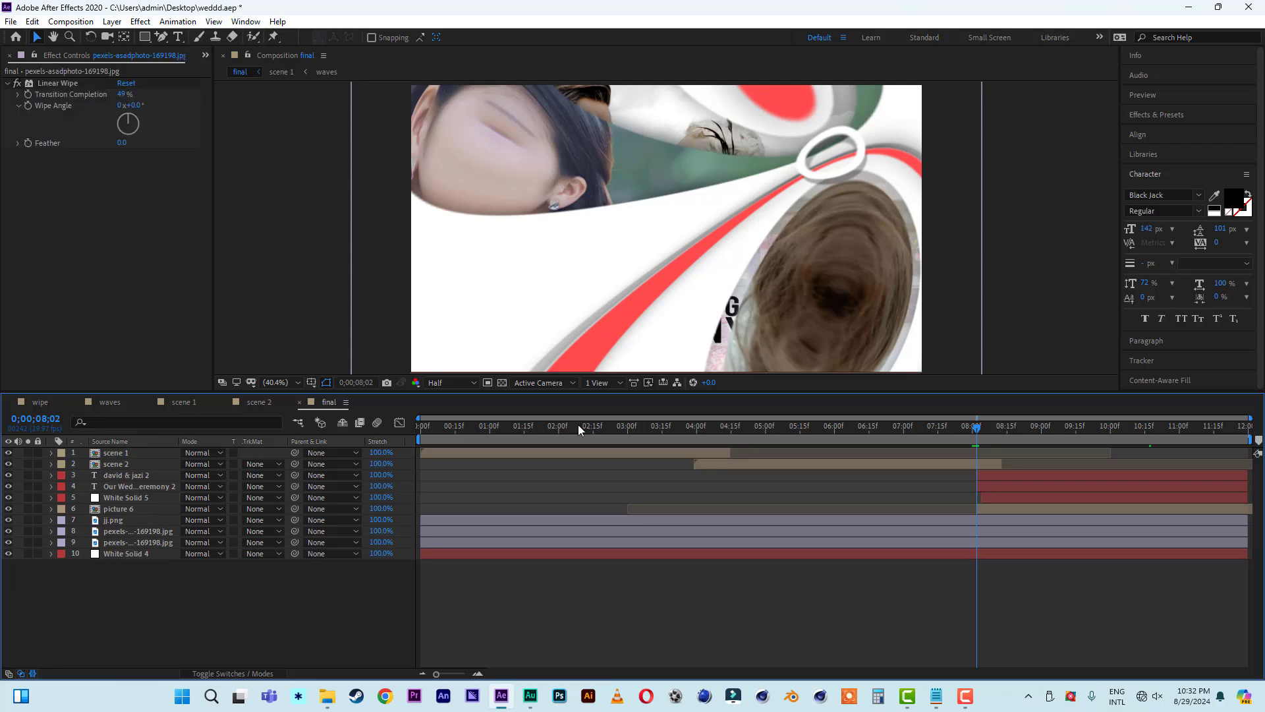
Step: Preview the final composition from the beginning
key("Home")
key("space")
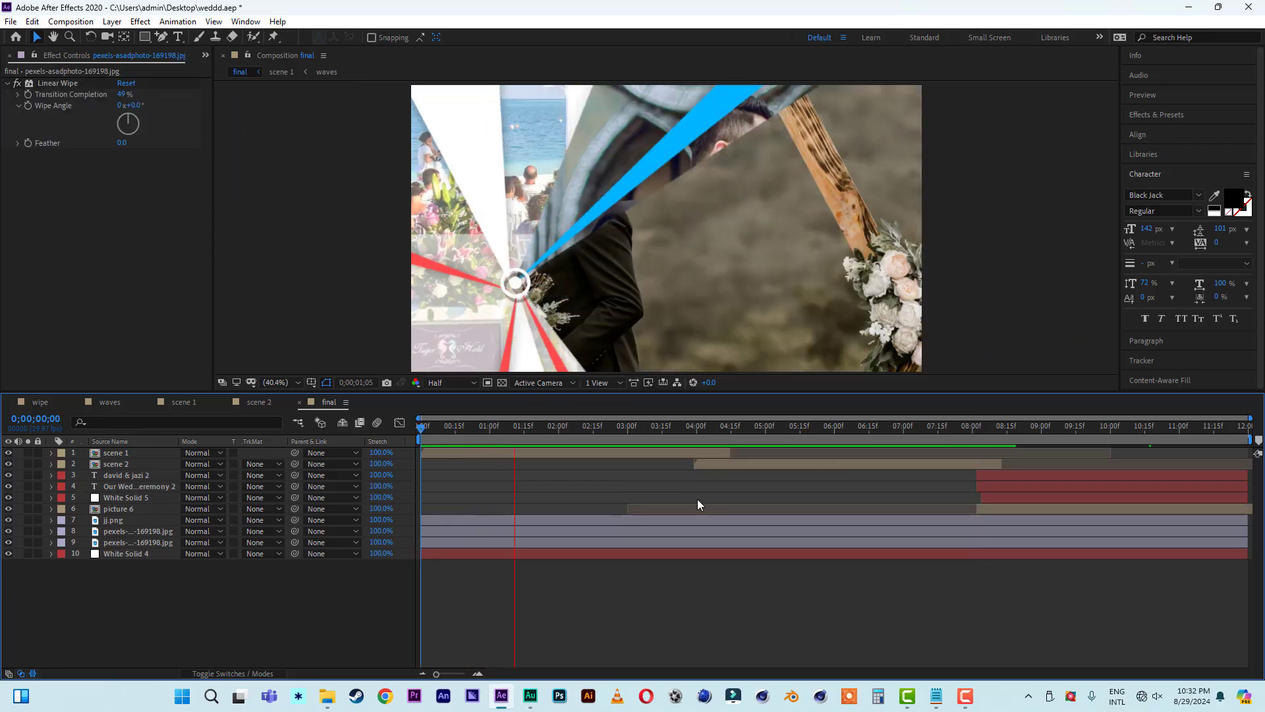